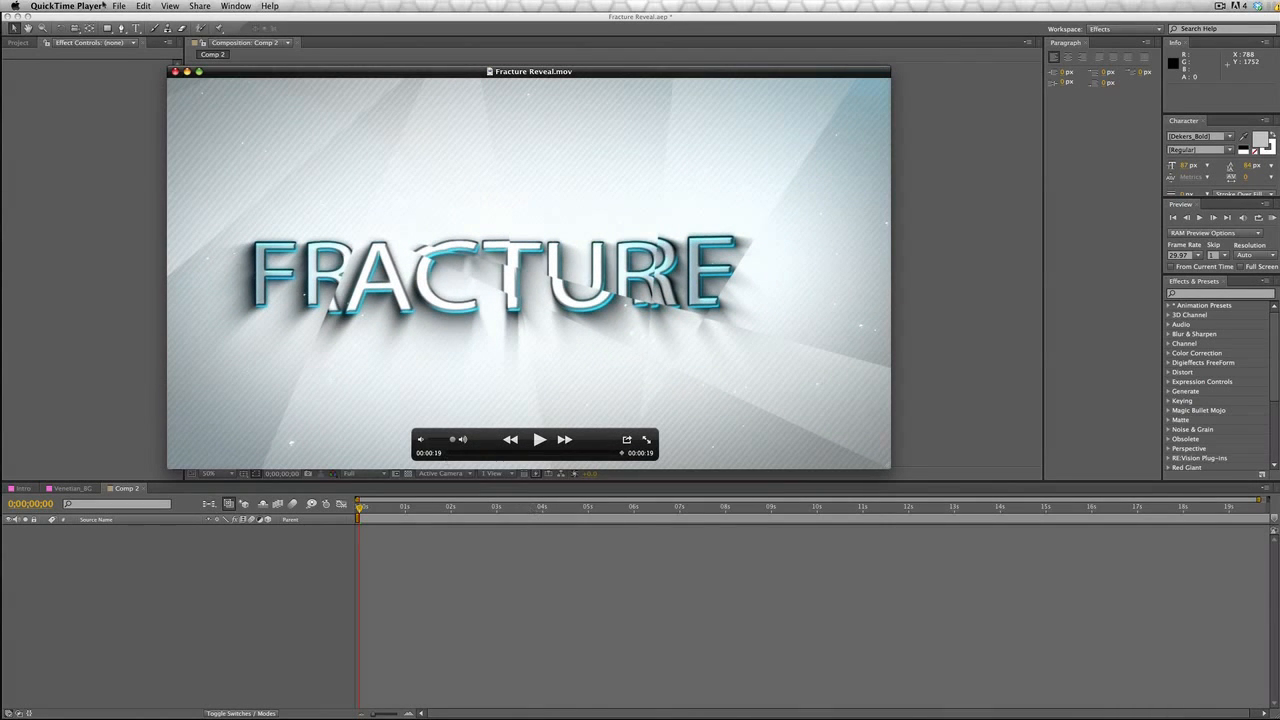
Close the Fracture Reveal.mov preview and view the Intro composition at 0:00:03:11
click(175, 72)
click(19, 43)
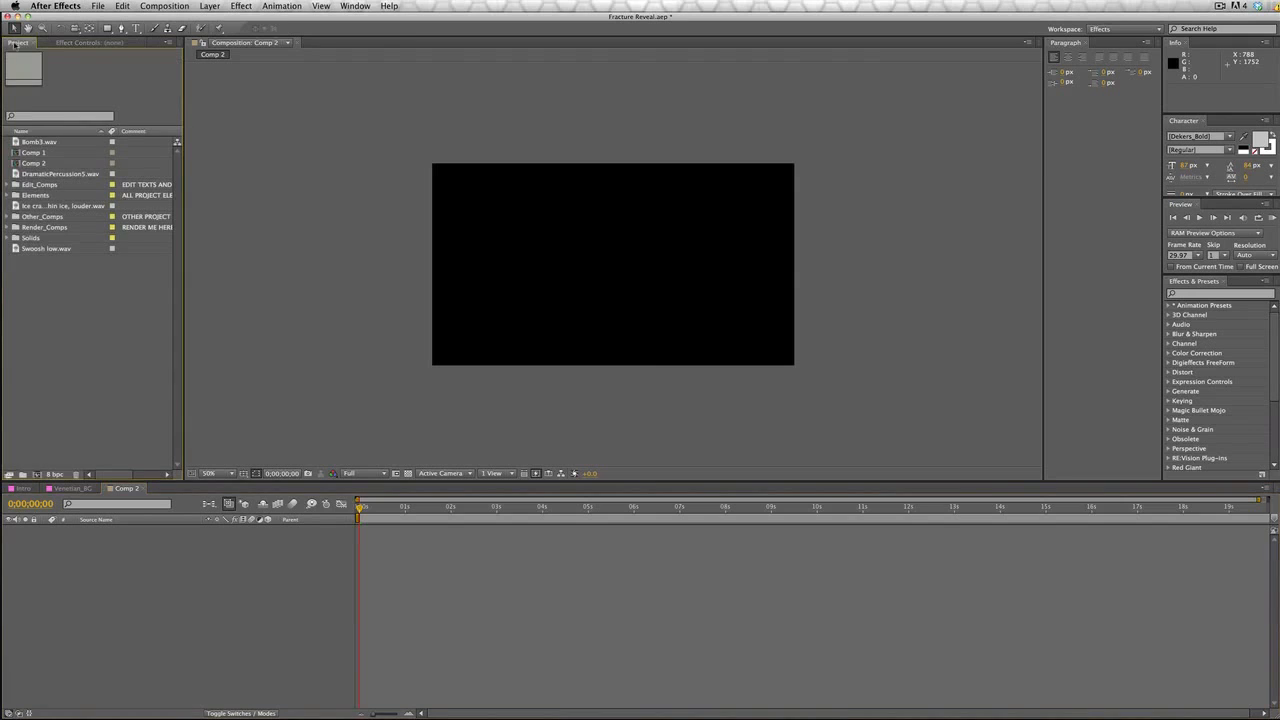
click(22, 488)
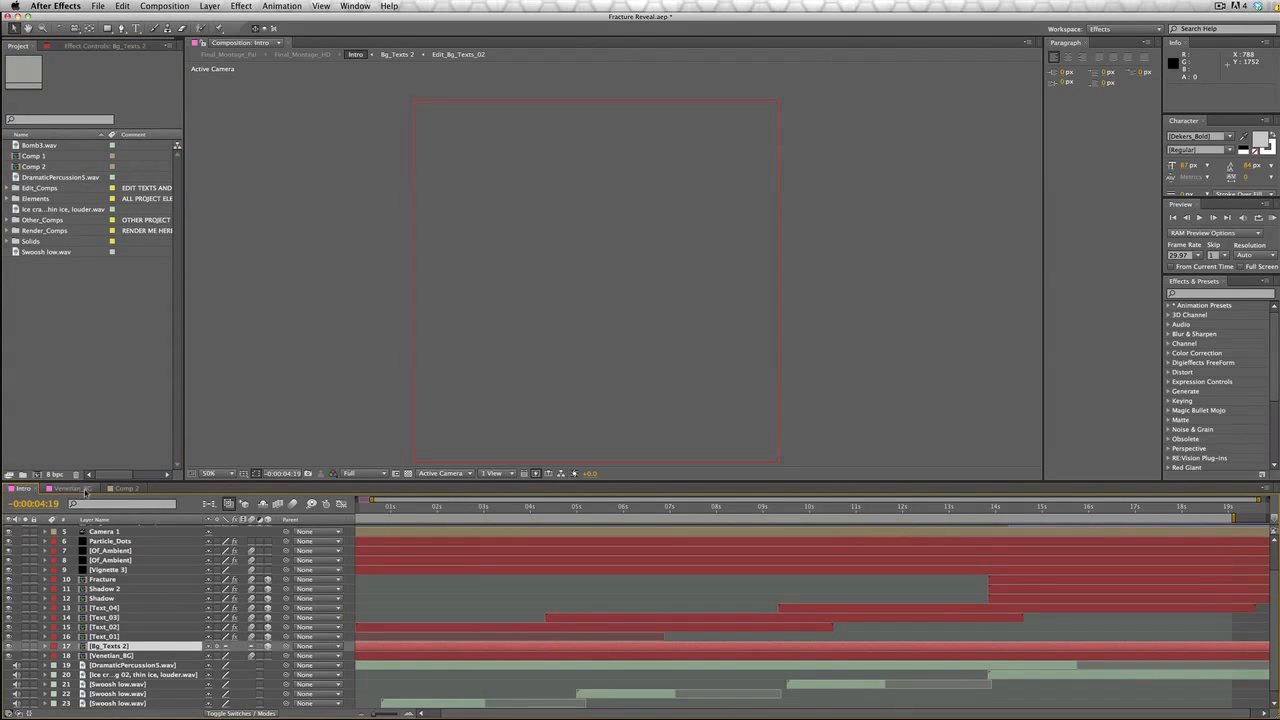
click(505, 506)
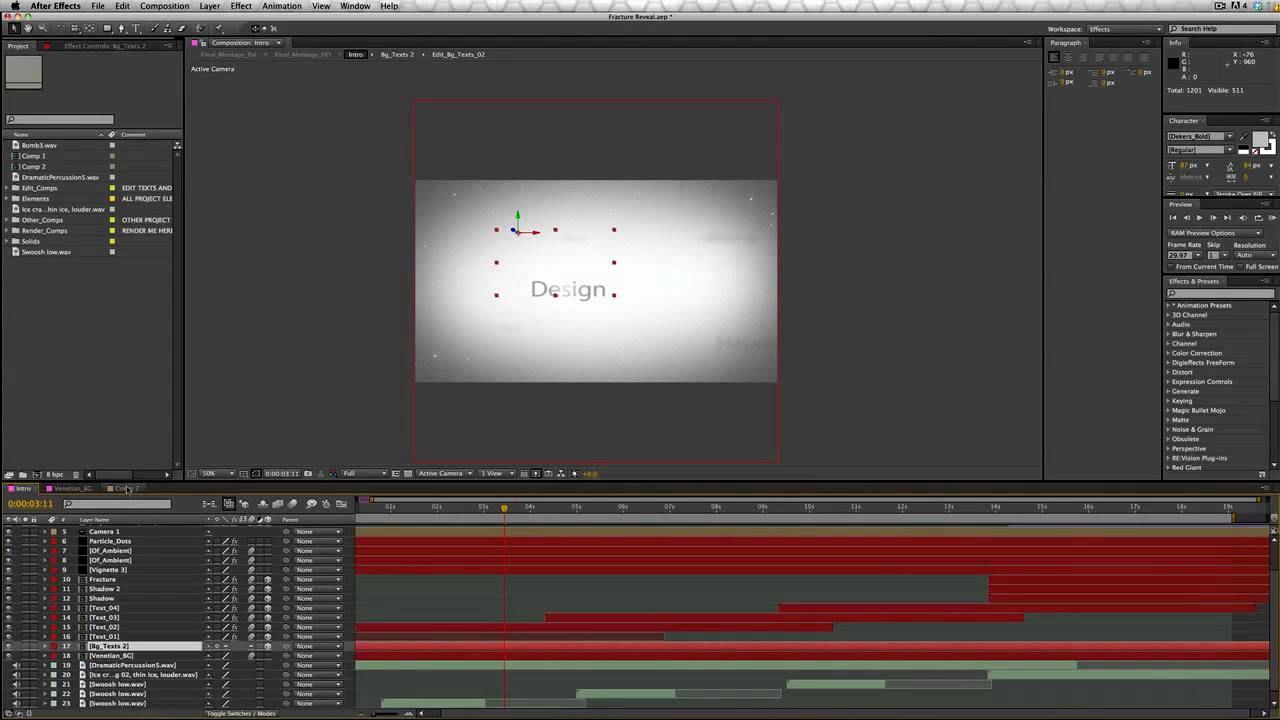
Create a 1280 x 720 composition at 29.97 fps lasting 20 seconds, and close the Comp 2 and Venetian_BG timelines
click(157, 7)
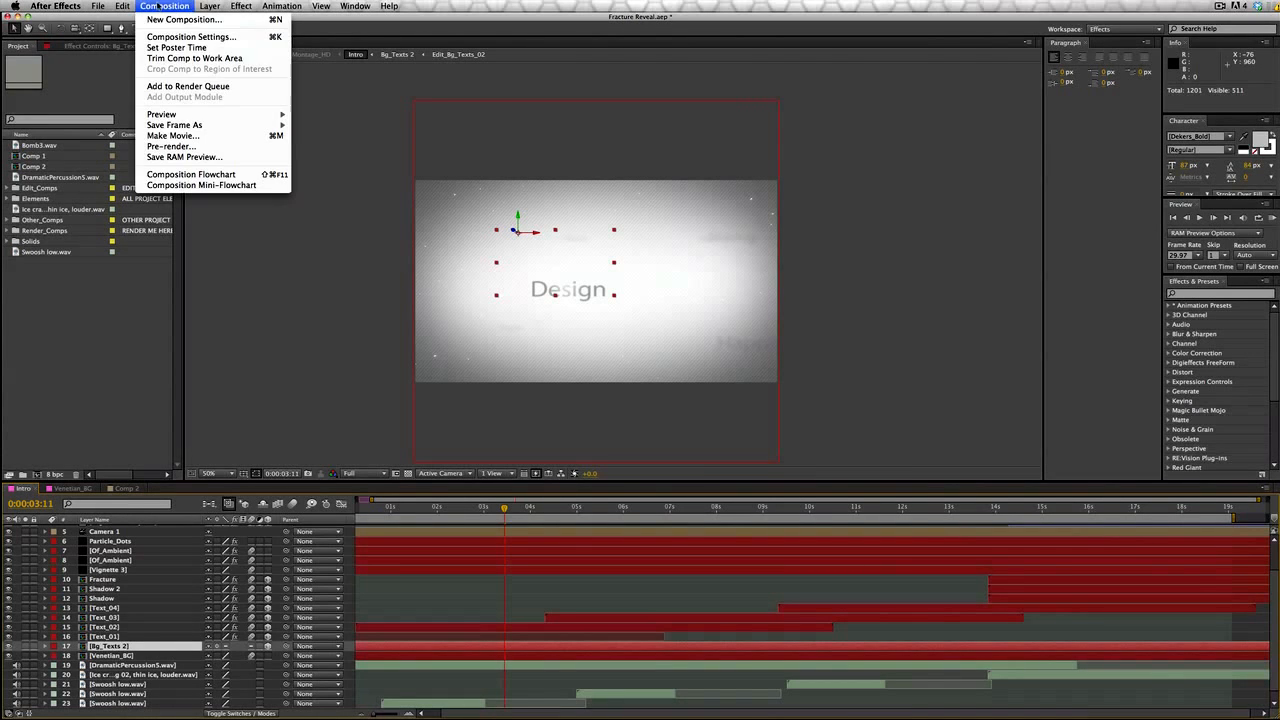
click(175, 22)
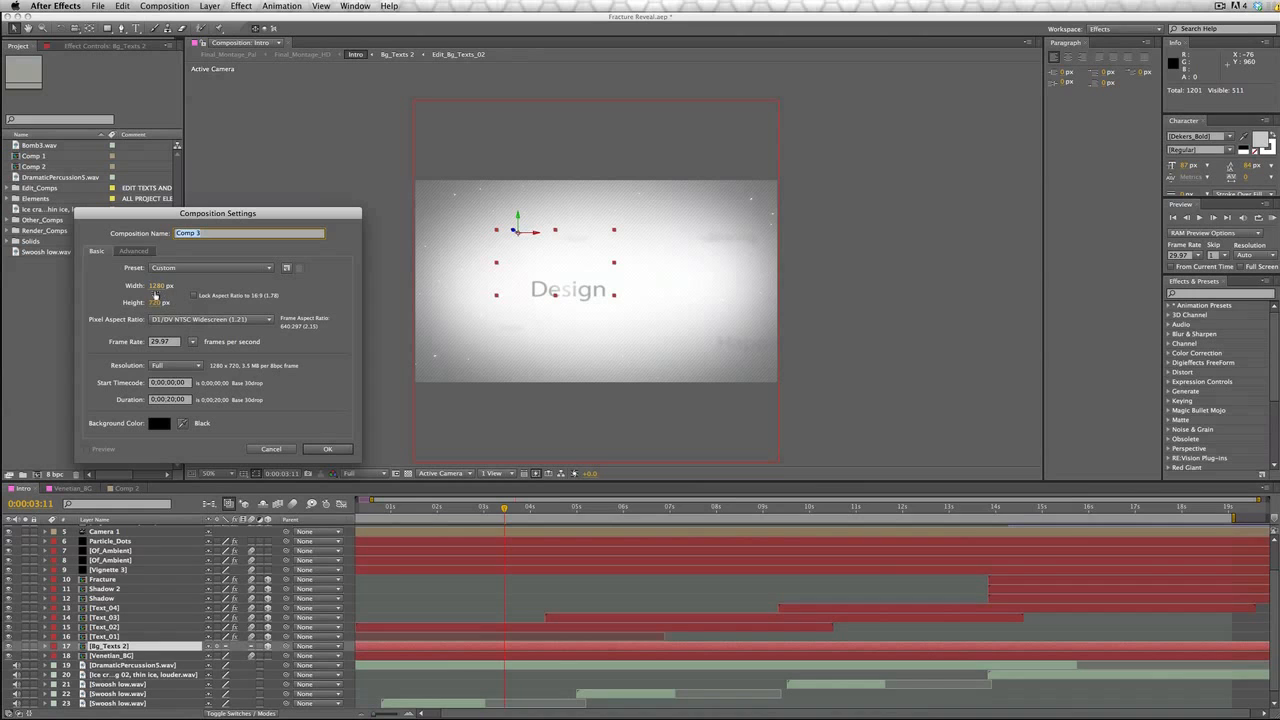
click(327, 449)
click(140, 489)
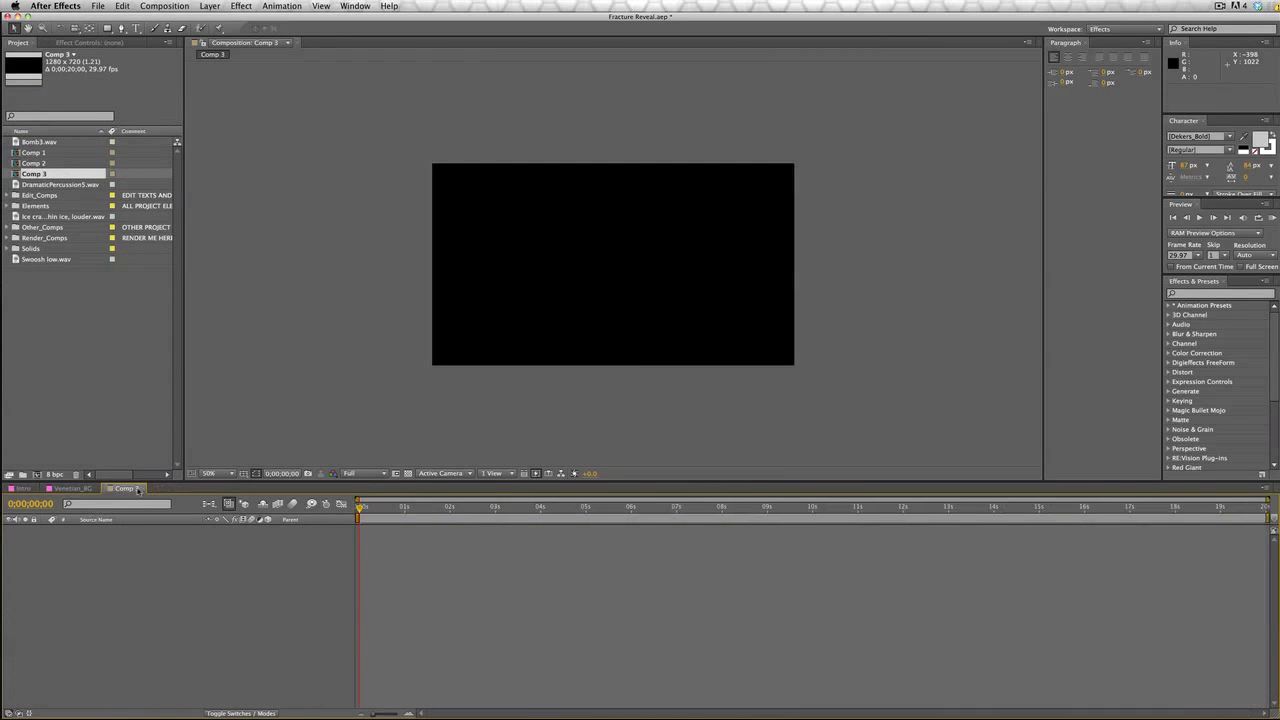
click(142, 489)
click(96, 489)
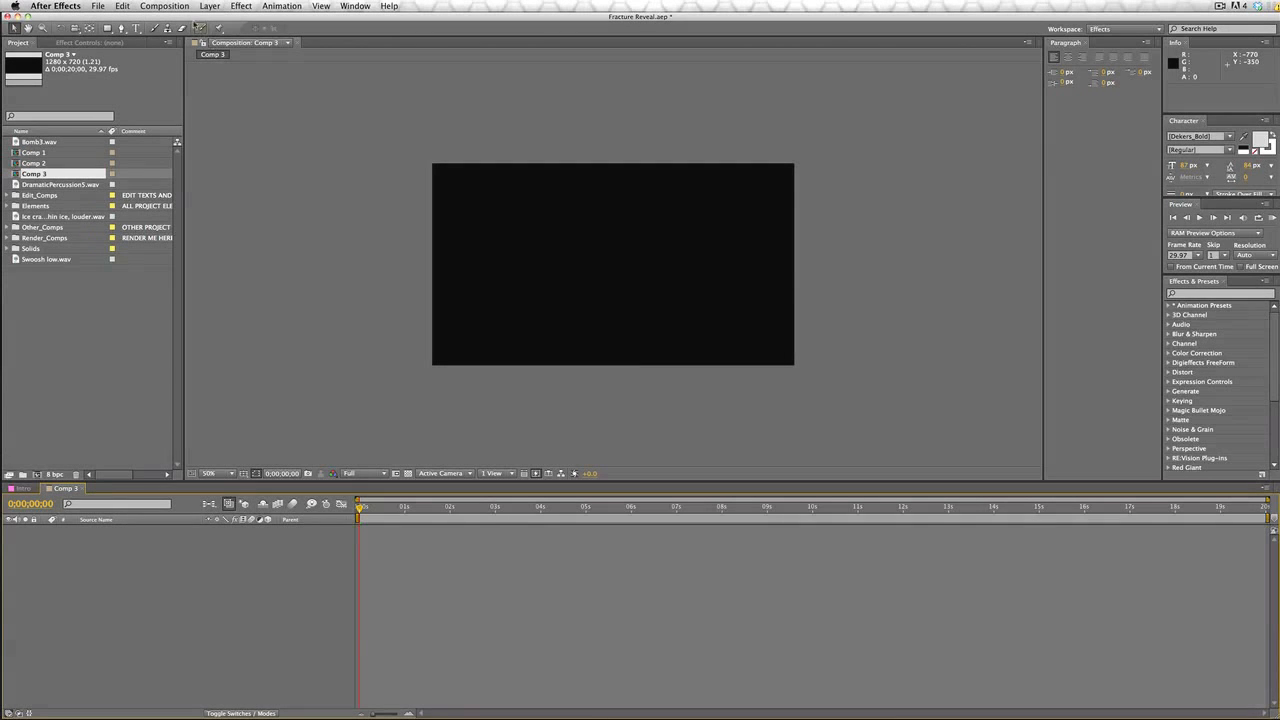
Add a white solid matching the composition size of 1280 x 720 pixels
click(209, 6)
mouse_move(205, 18)
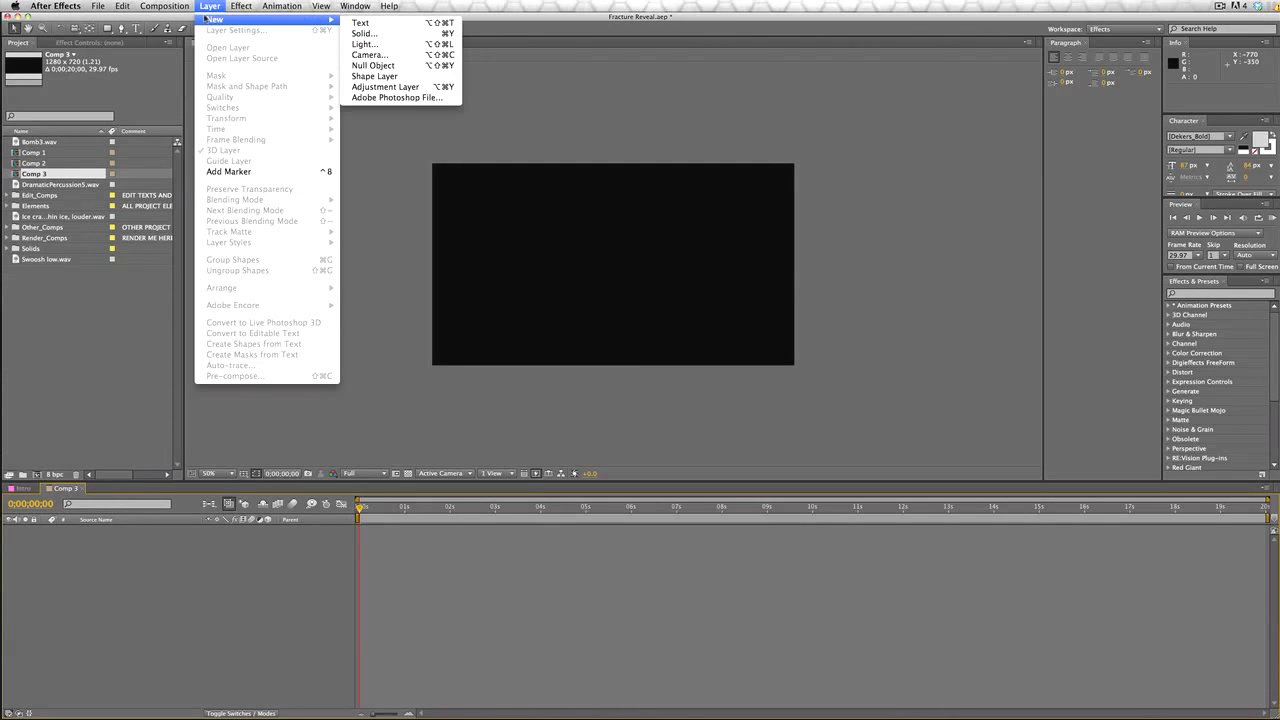
click(435, 33)
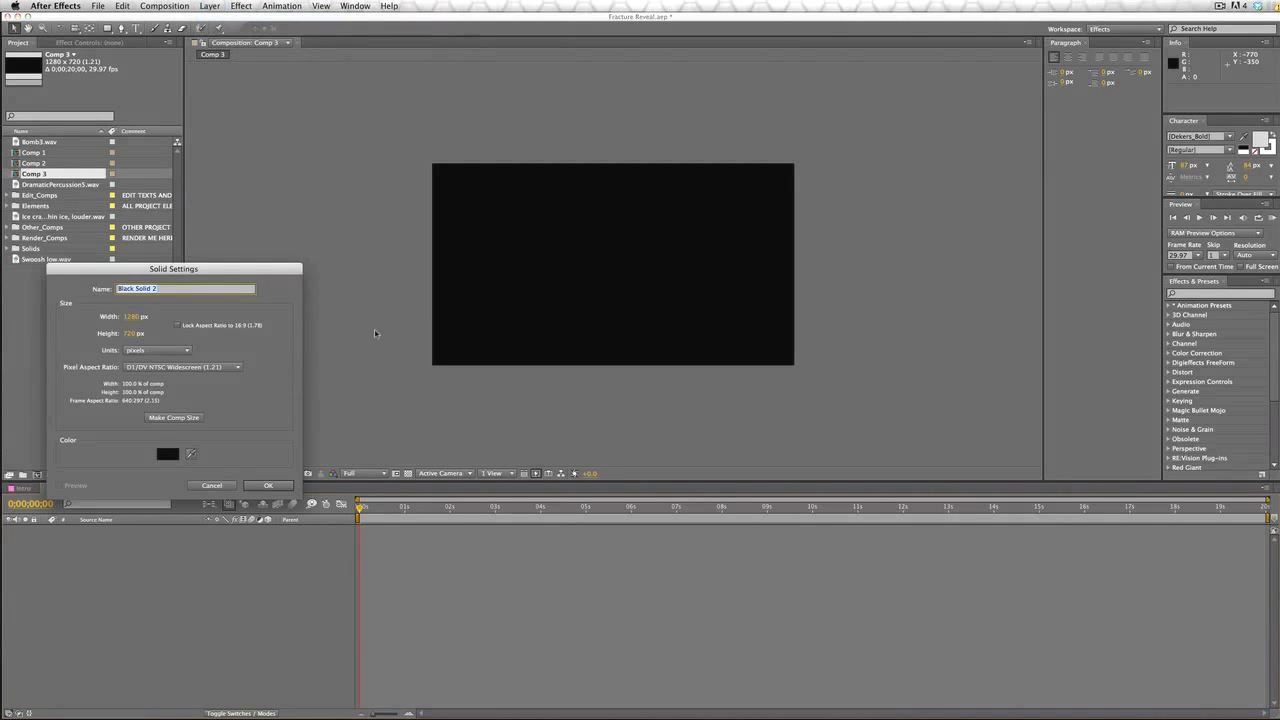
click(179, 419)
click(167, 453)
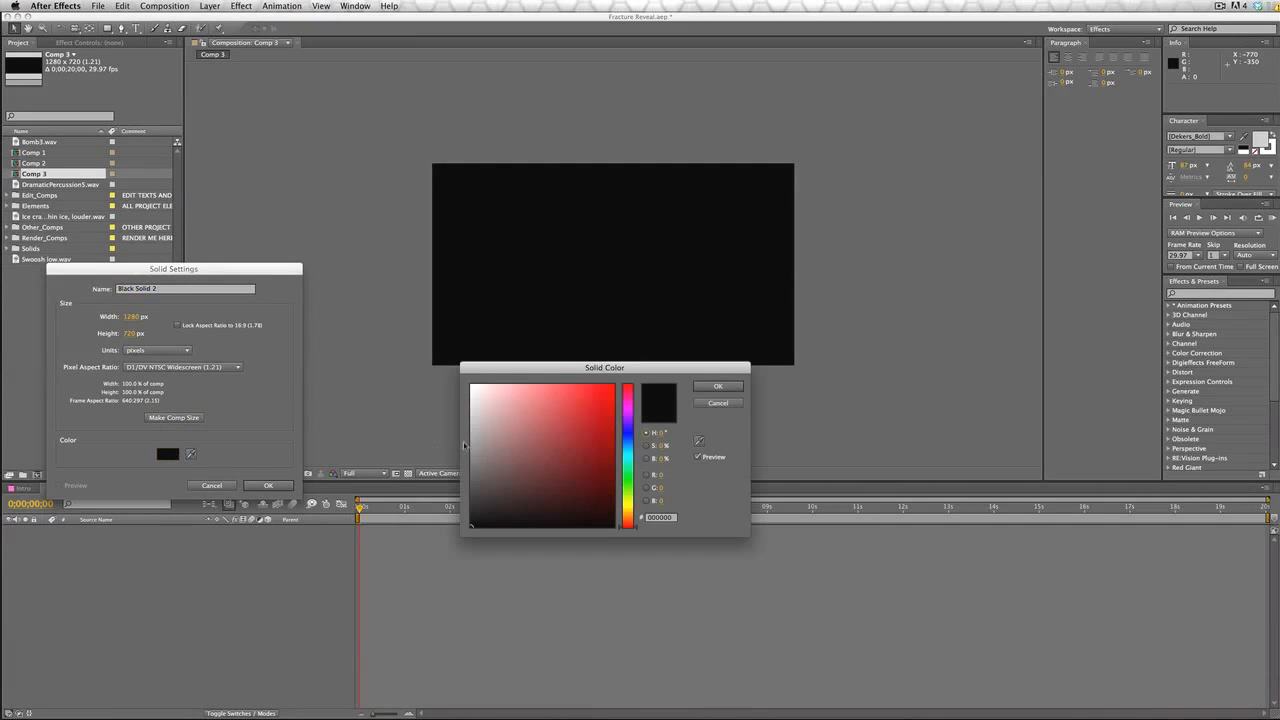
click(471, 385)
click(718, 386)
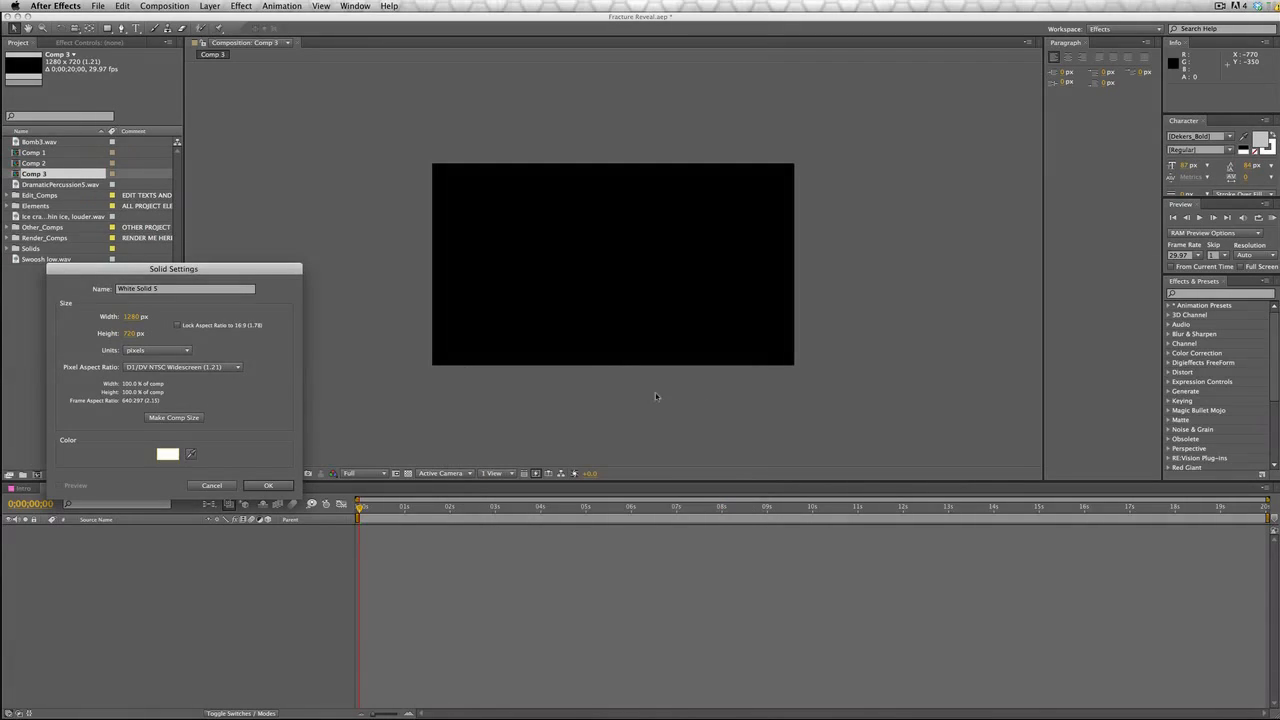
click(268, 485)
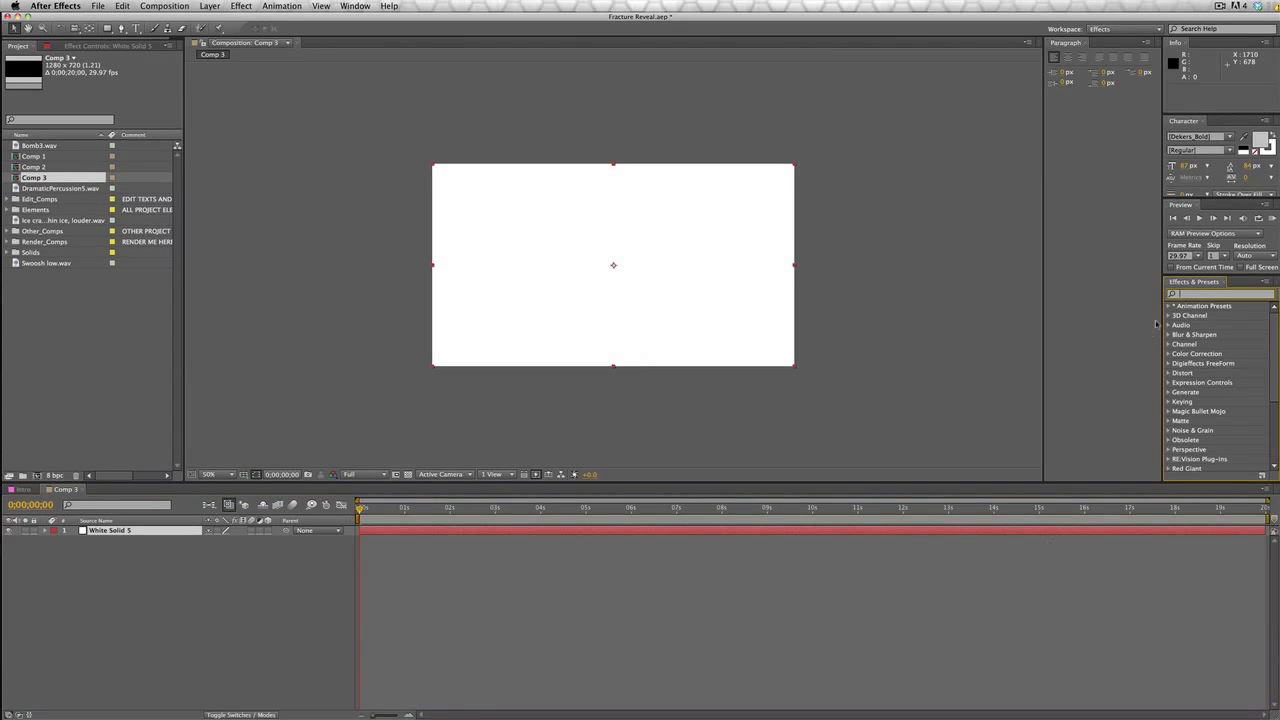
Apply the Venetian Blinds transition effect to the white solid, with Transition Completion at 21% and Width at 16
text(vene)
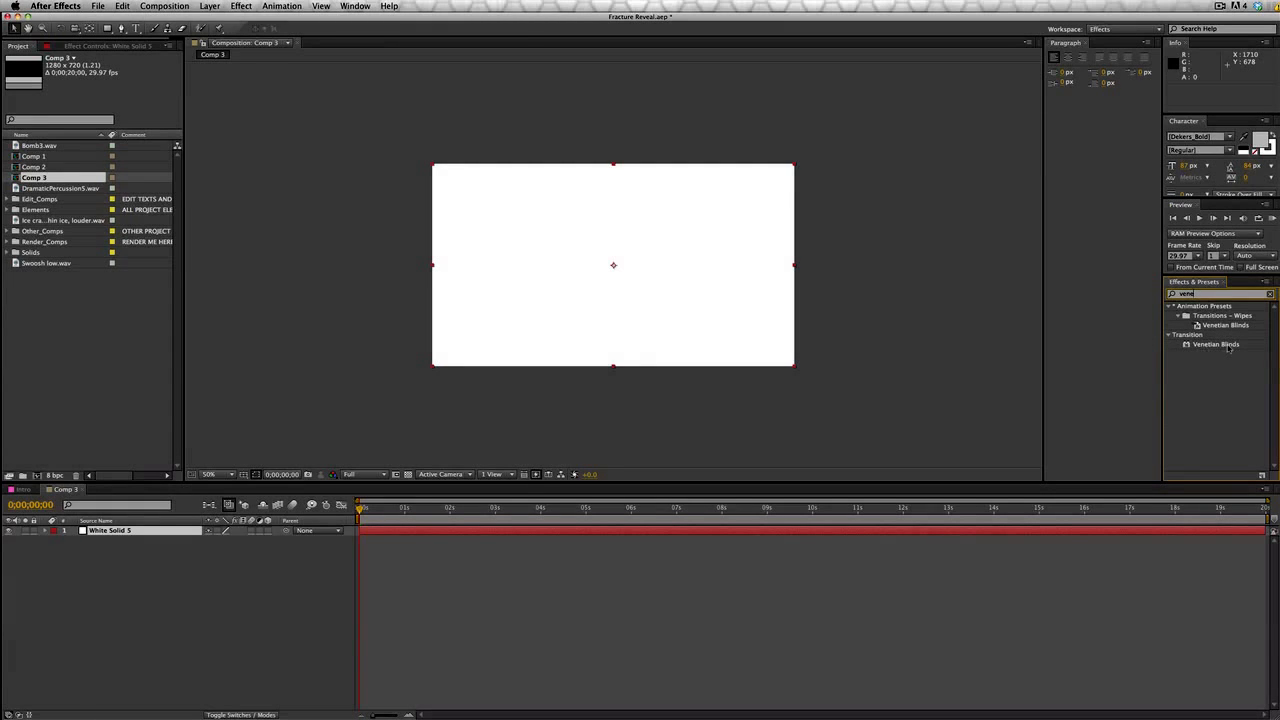
drag(1229, 348, 724, 300)
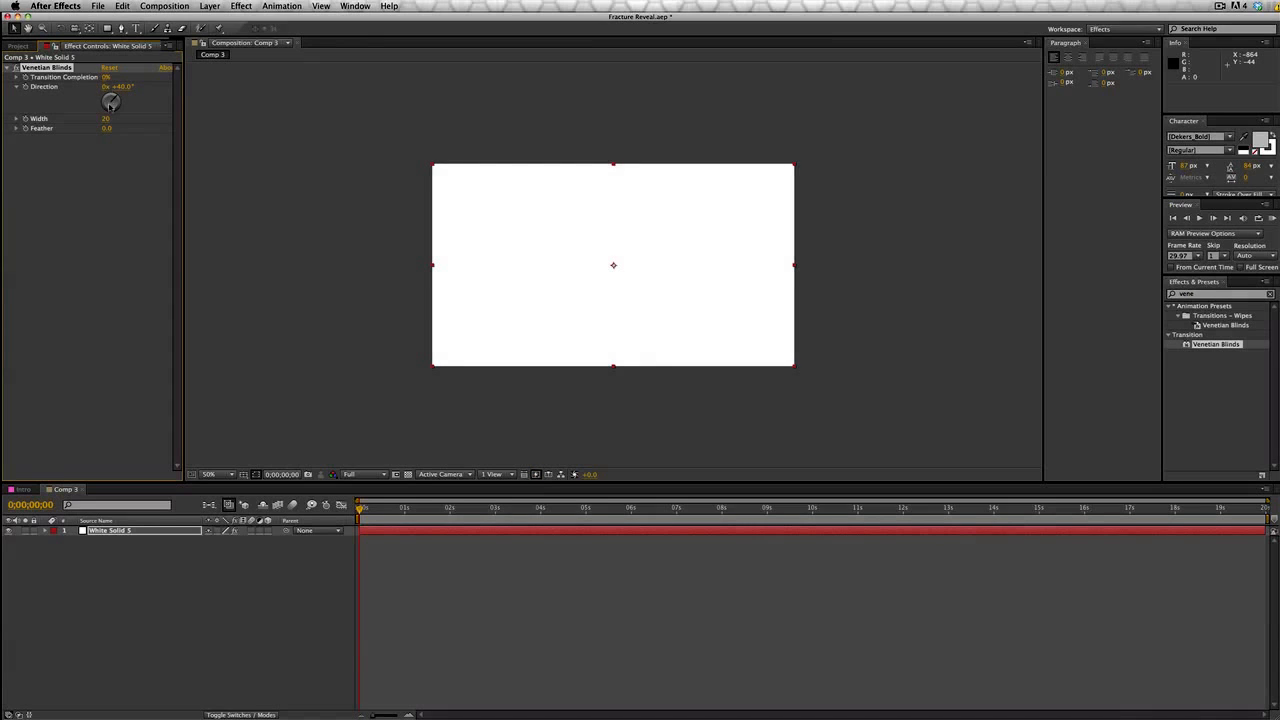
drag(106, 121, 120, 128)
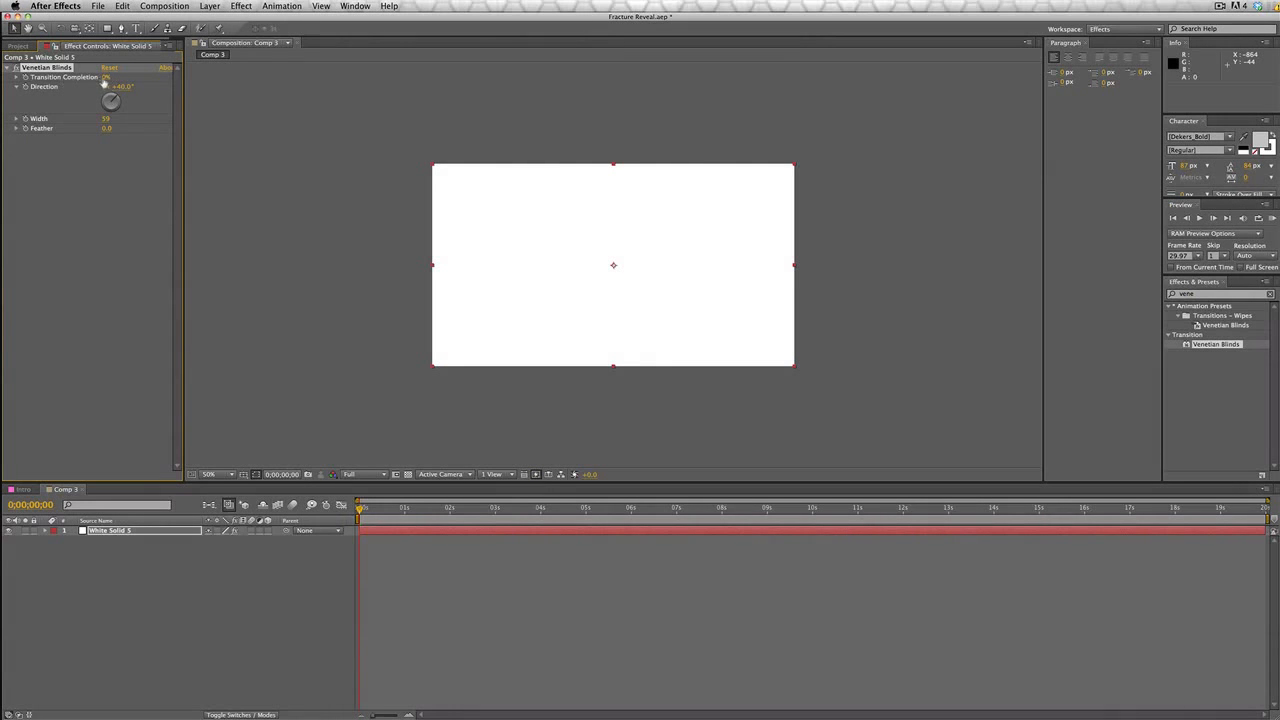
drag(104, 83, 122, 83)
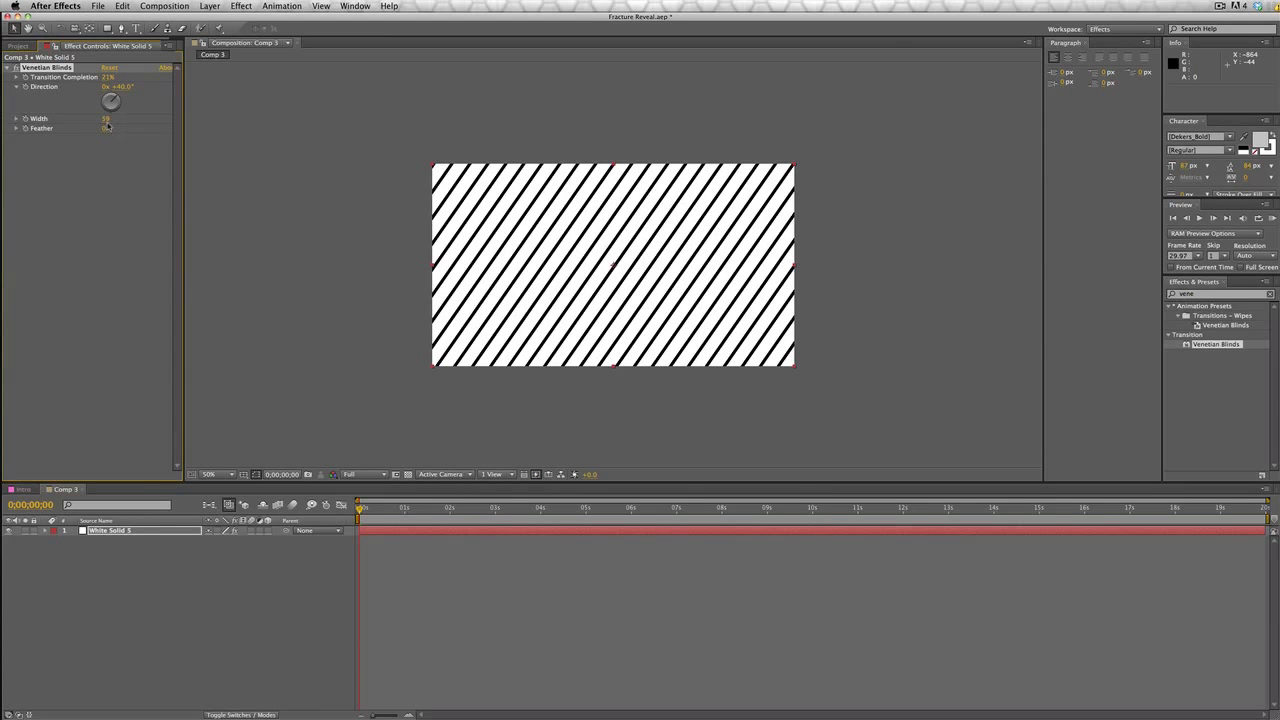
drag(107, 124, 90, 124)
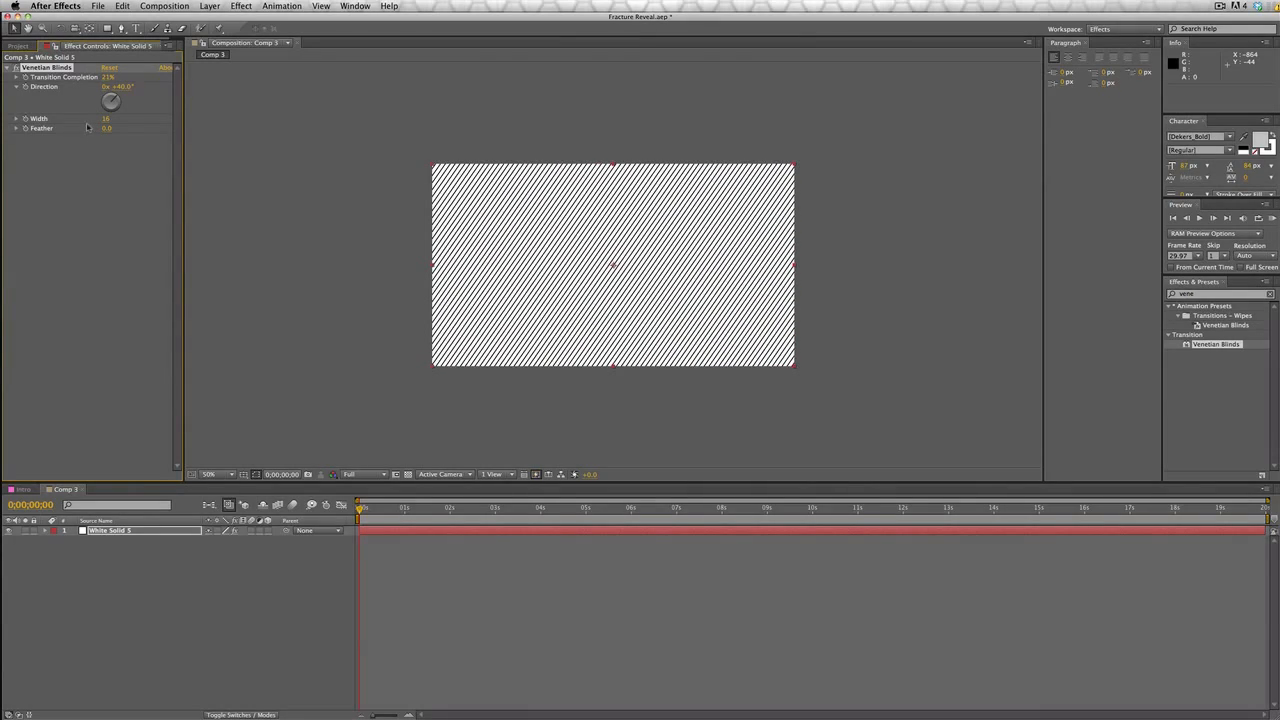
Adjust the Venetian Blinds stripe direction to 37°, checking the stripes at full size
scroll(318, 200, up, 2)
scroll(318, 200, down, 2)
drag(121, 87, 114, 87)
click(272, 165)
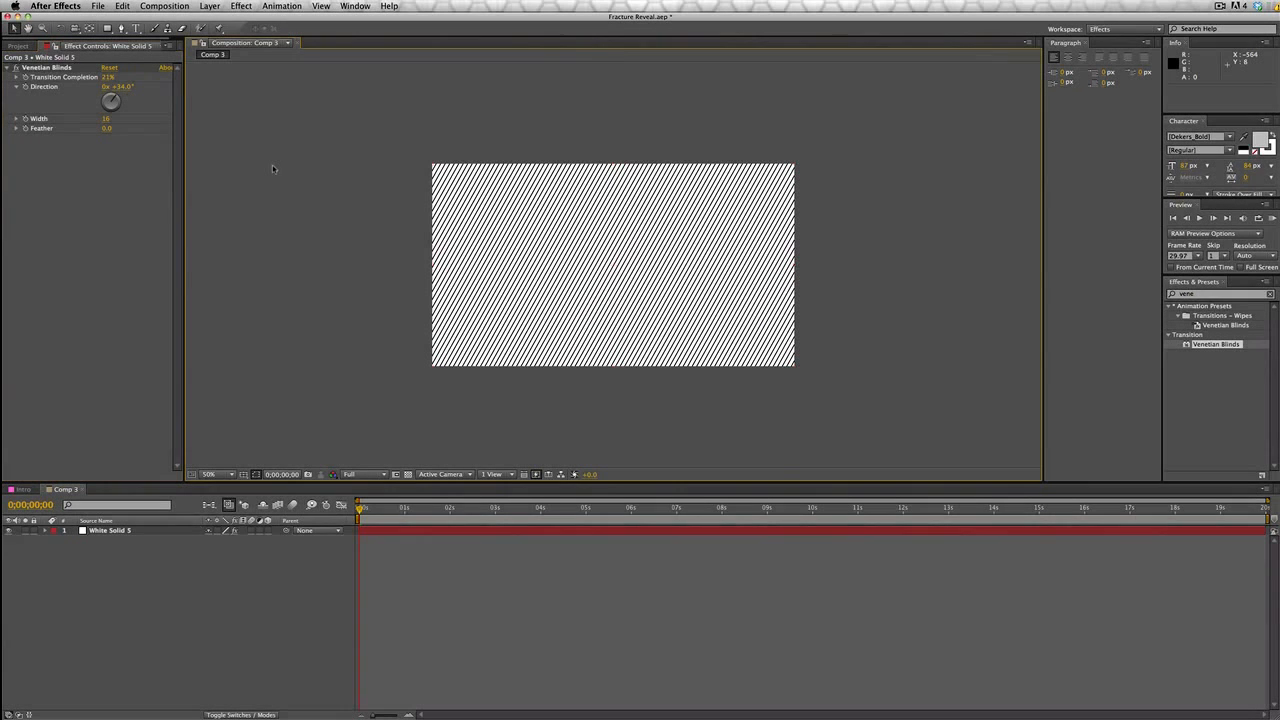
key(period)
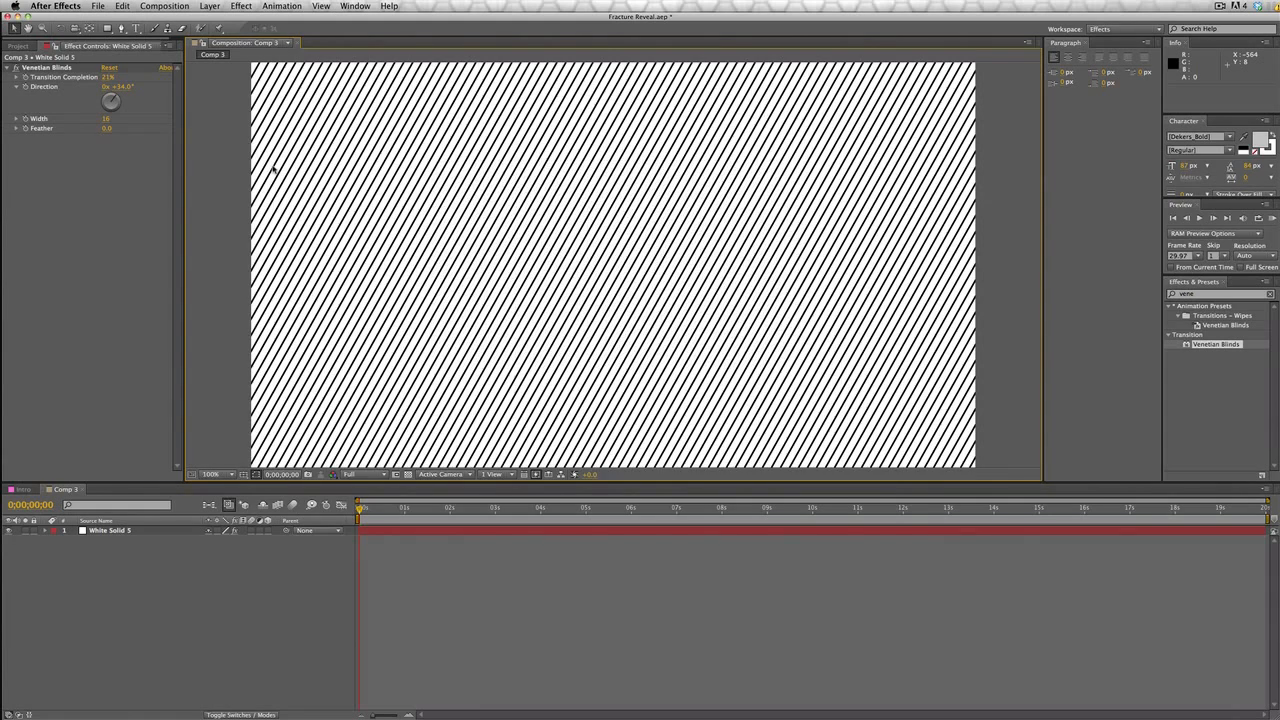
key(comma)
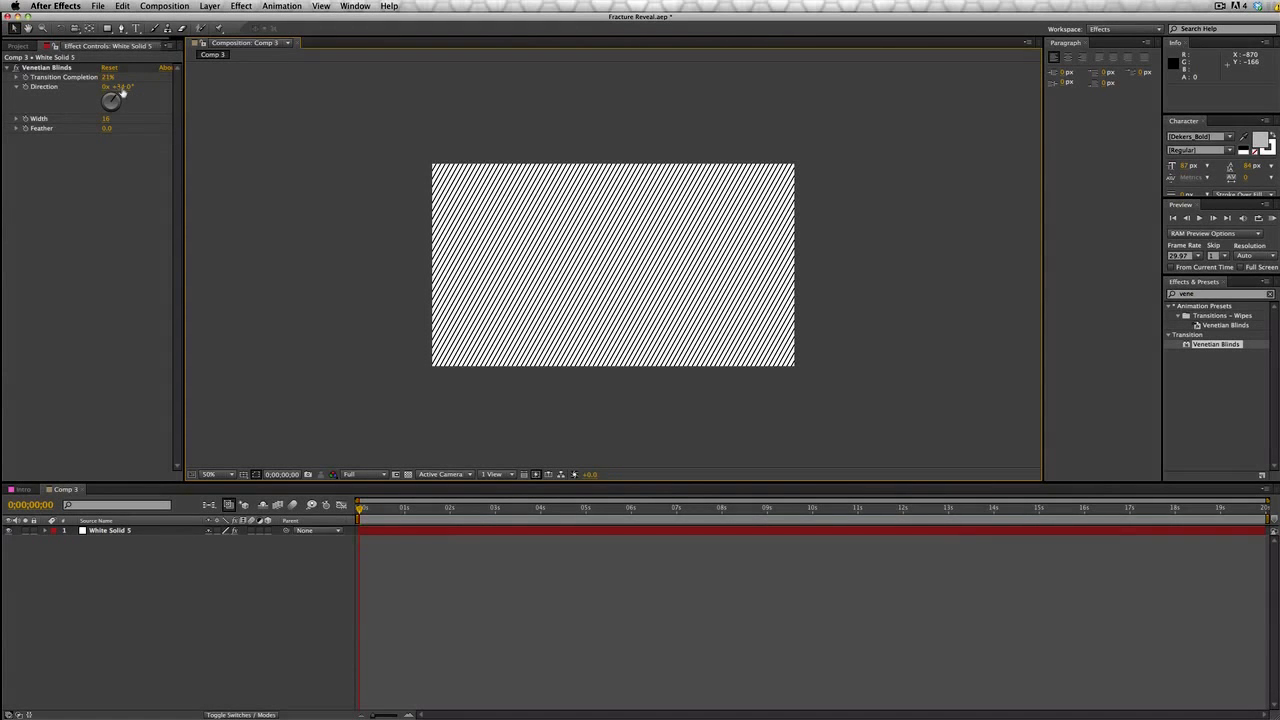
drag(121, 87, 122, 92)
Create a light gray 1280 x 720 solid and place it beneath the striped white solid
click(209, 6)
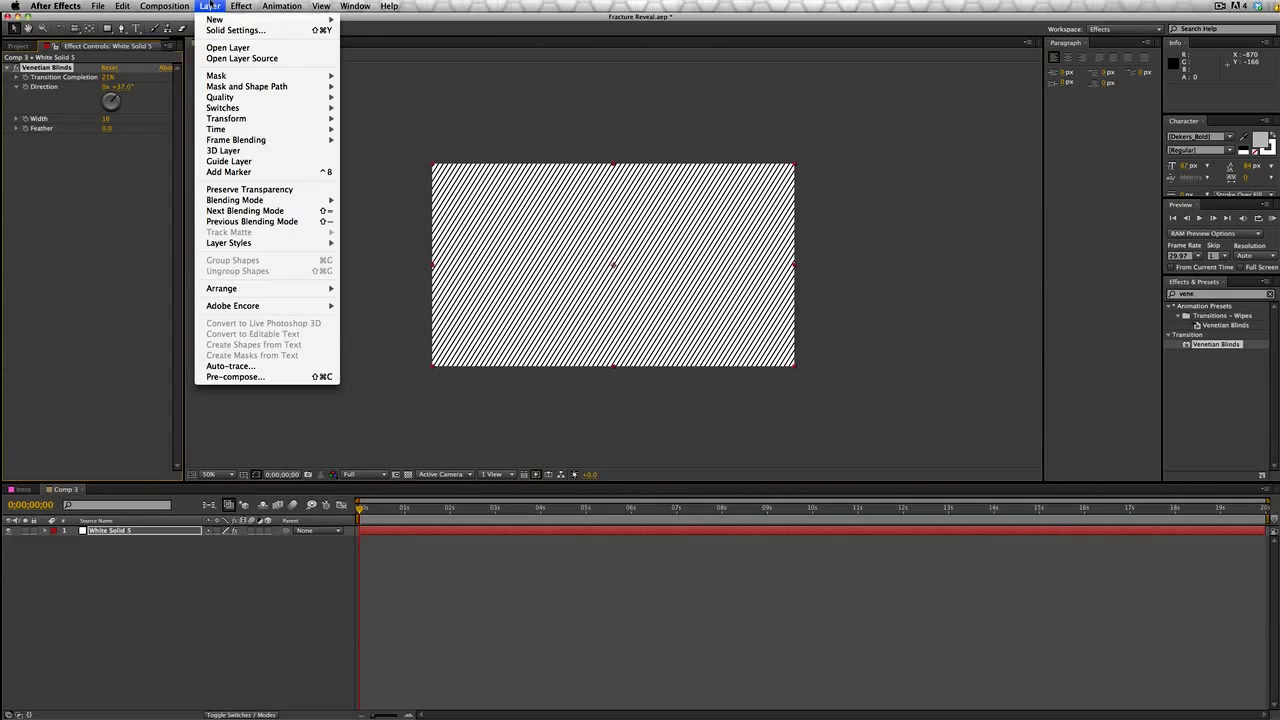
mouse_move(214, 19)
click(365, 35)
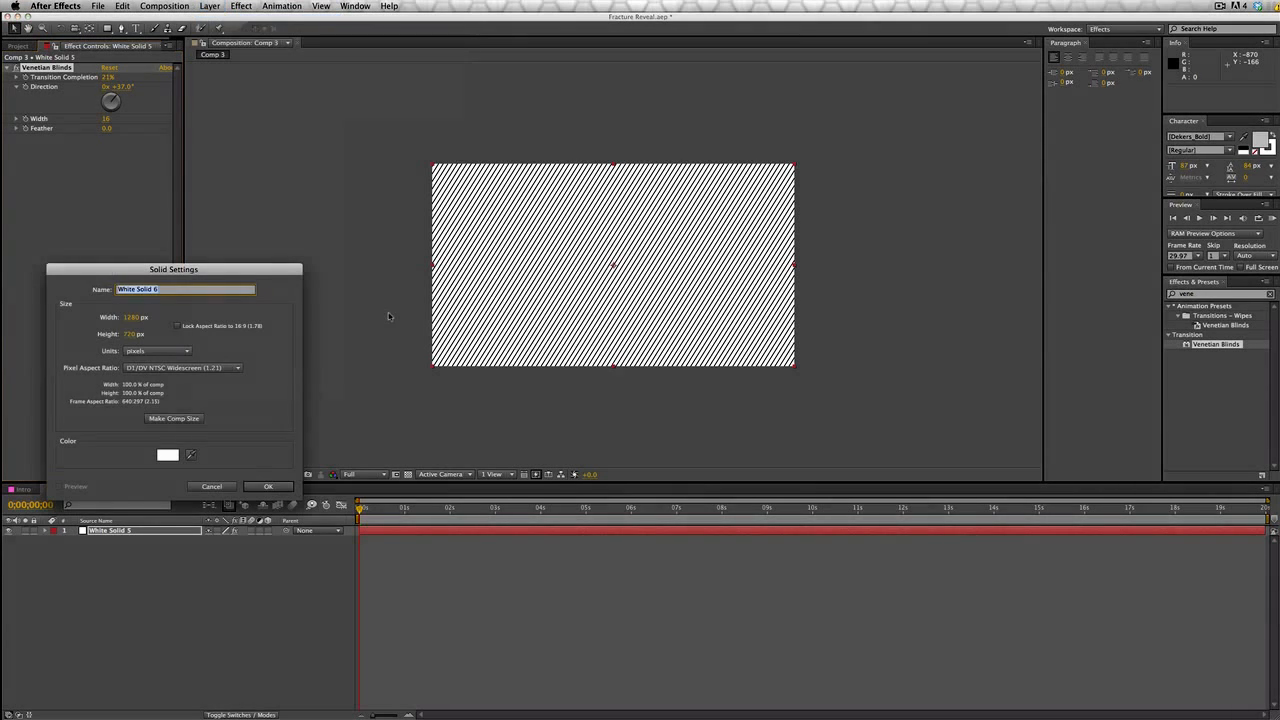
click(171, 455)
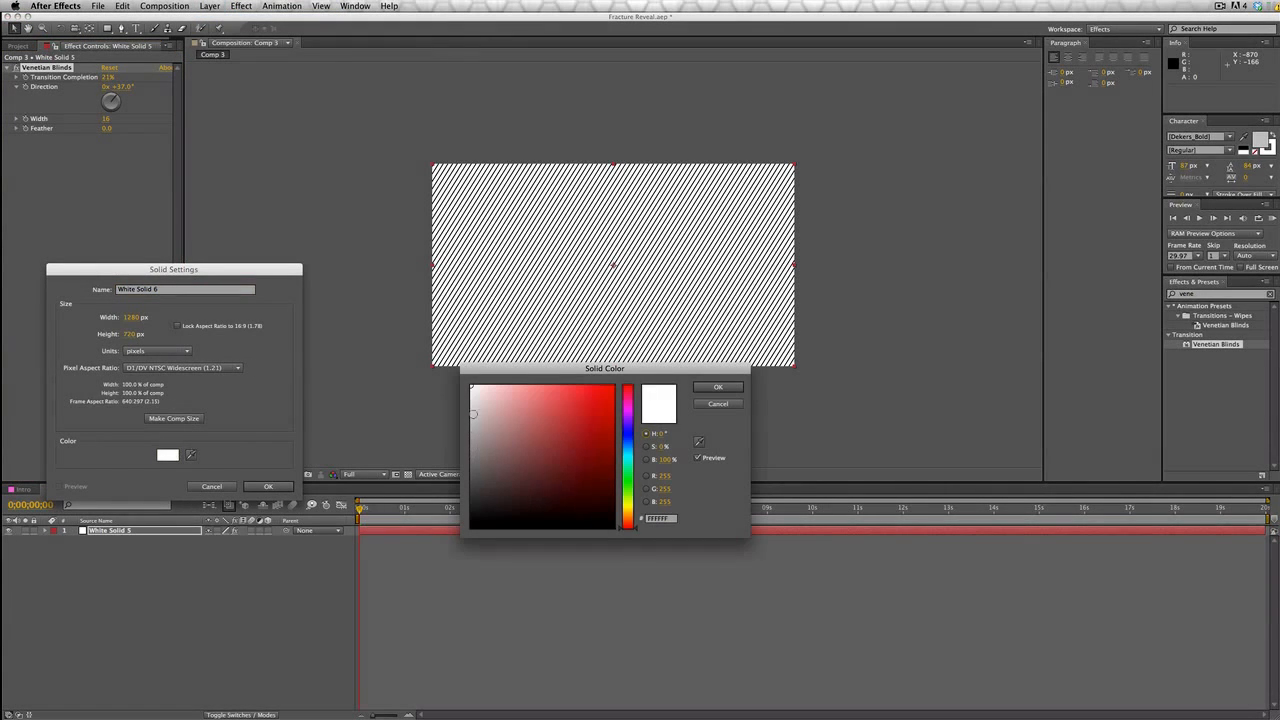
drag(473, 413, 471, 414)
click(724, 391)
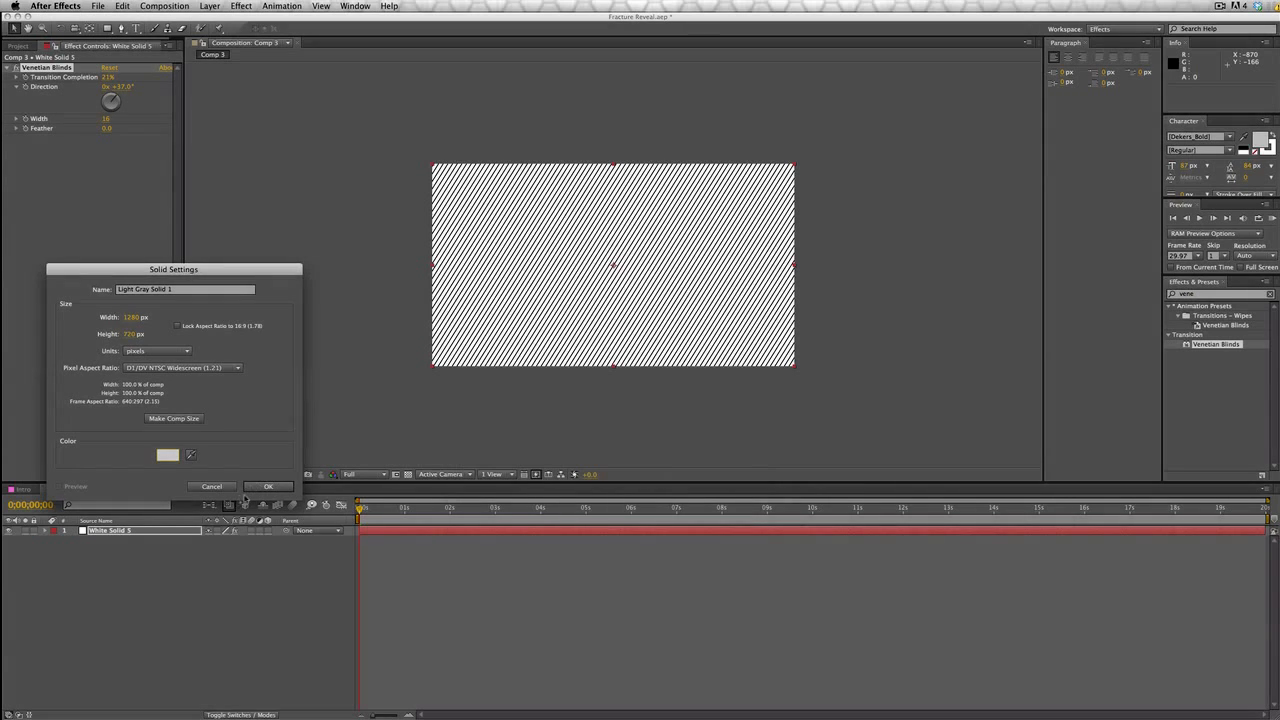
click(268, 486)
drag(160, 530, 155, 557)
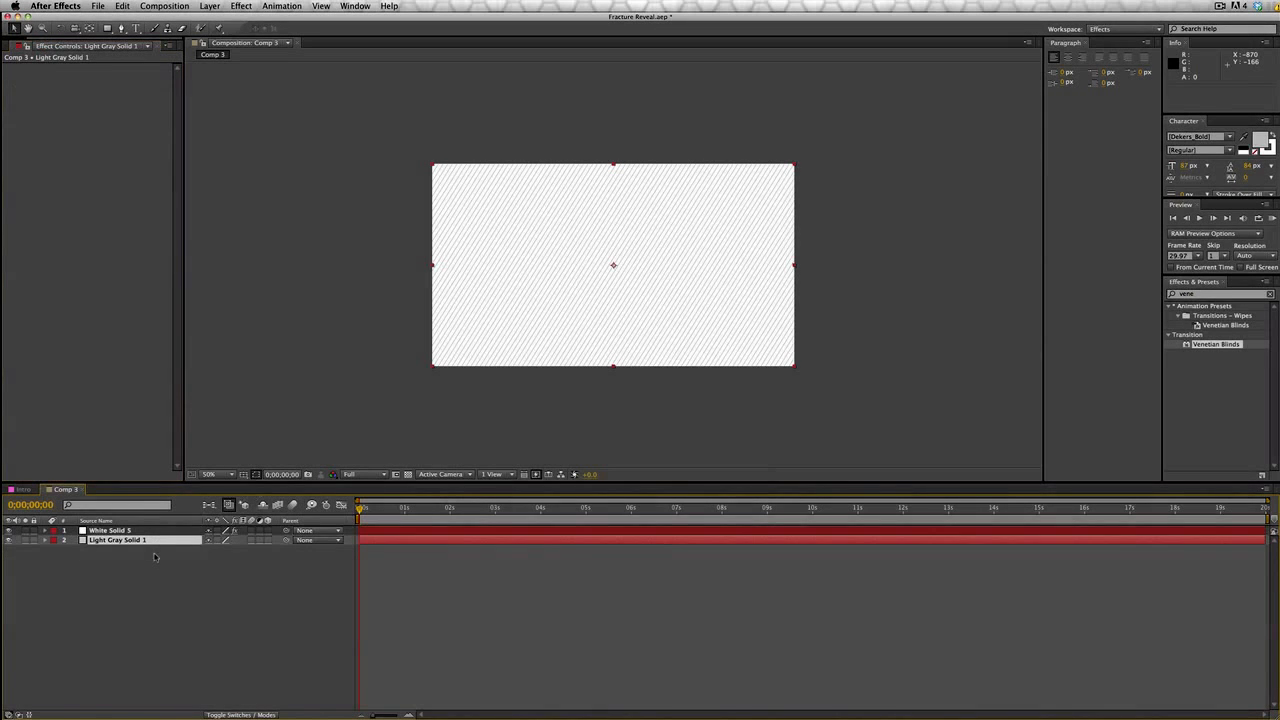
Compare the stripes with the light gray solid hidden and shown, examining the pattern up close
click(487, 392)
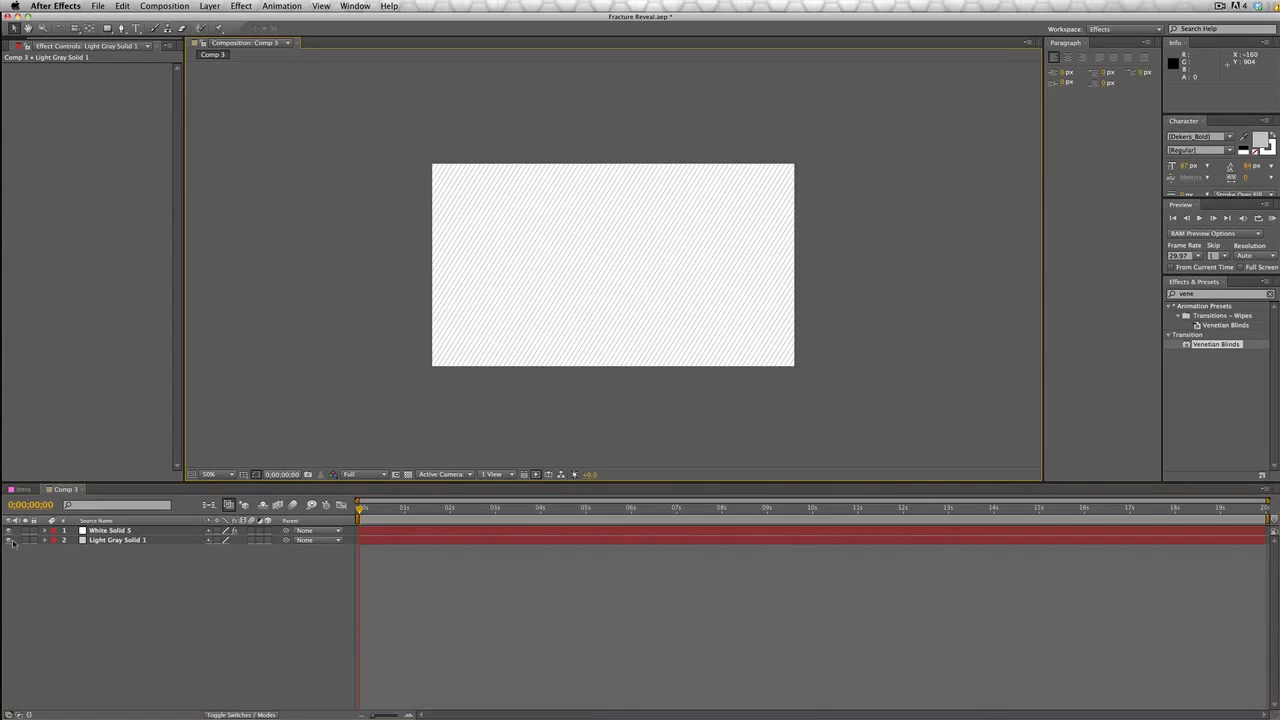
click(12, 541)
key(period)
key(period)
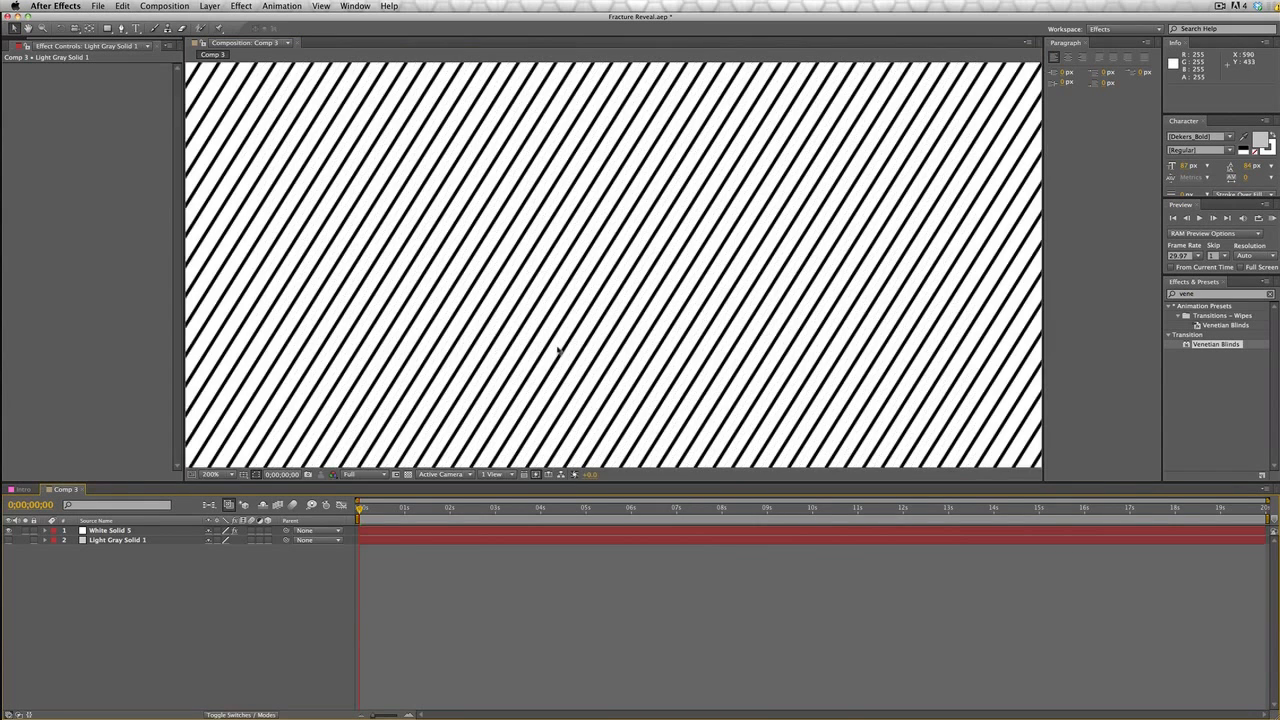
key(comma)
key(comma)
click(10, 541)
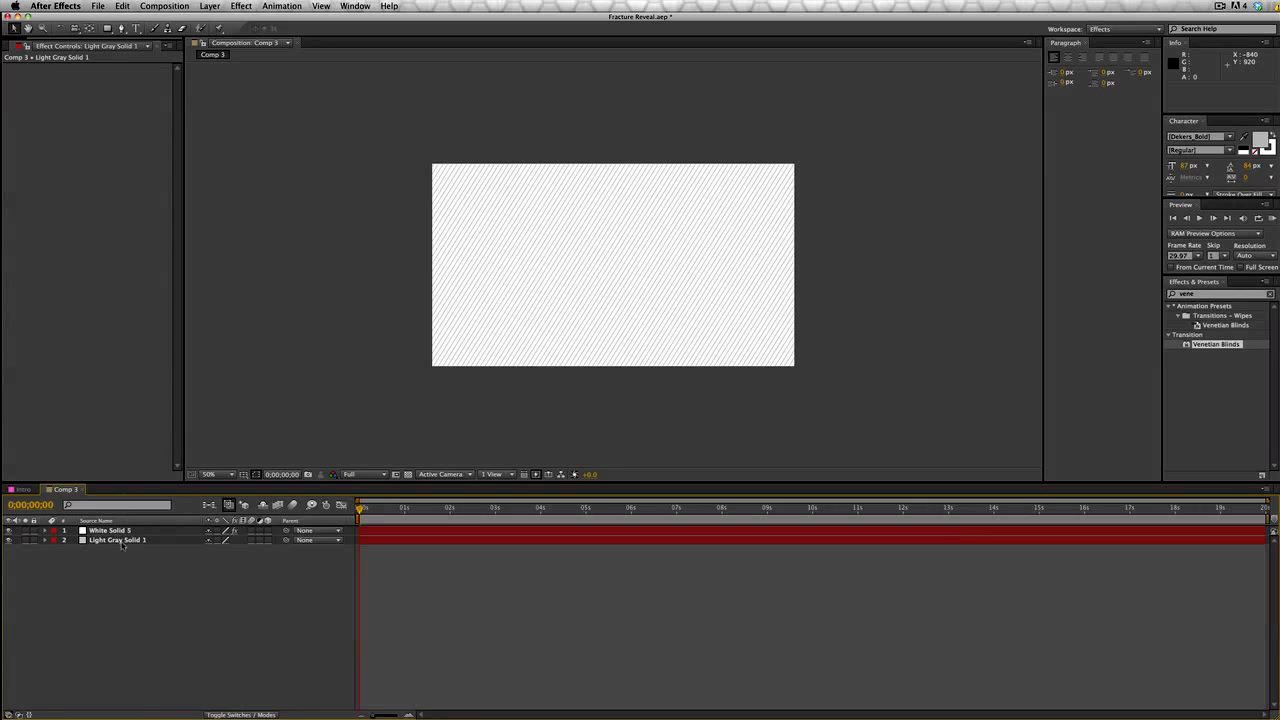
key(period)
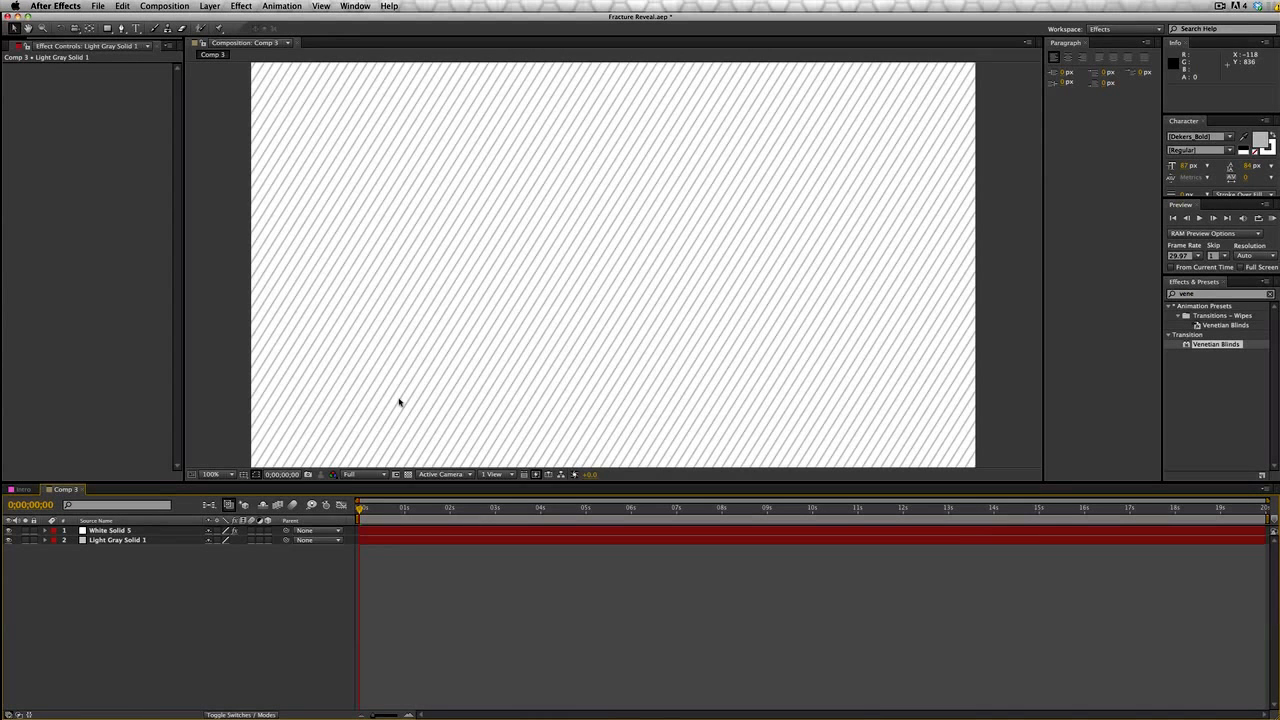
key(comma)
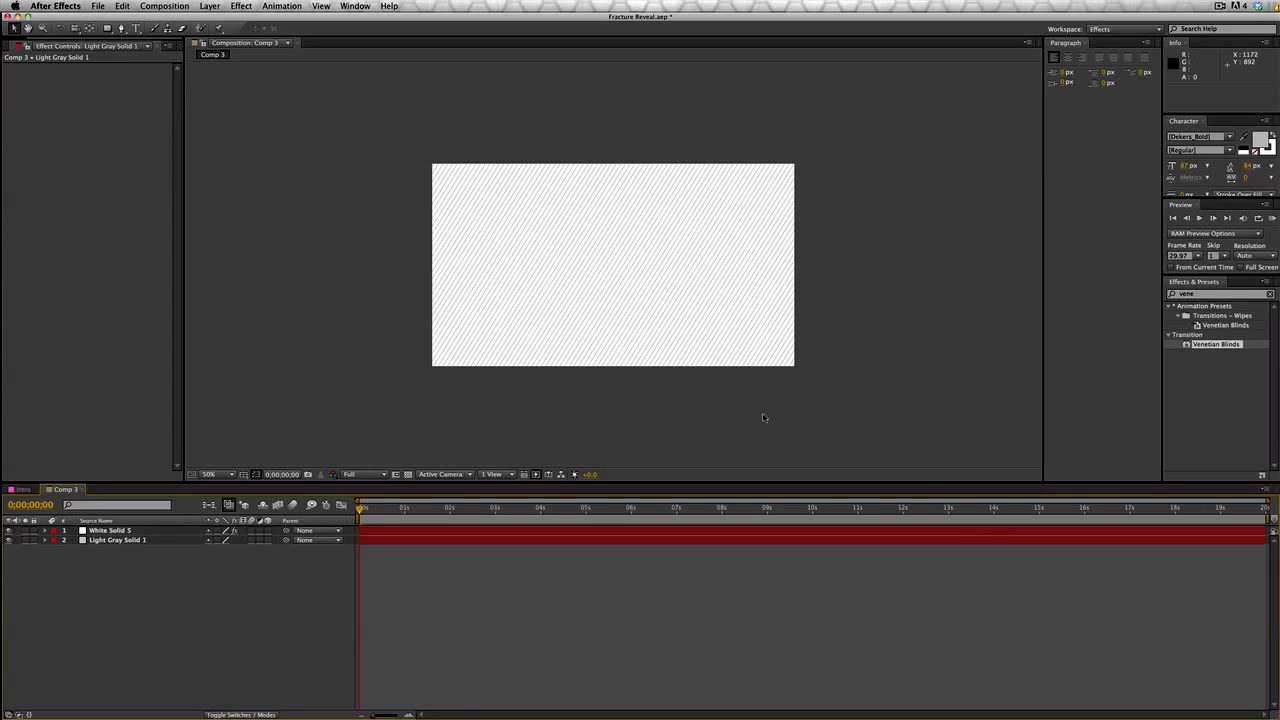
key(period)
key(comma)
Add another white 1280 x 720 solid above the striped layer and select it
click(209, 5)
mouse_move(230, 16)
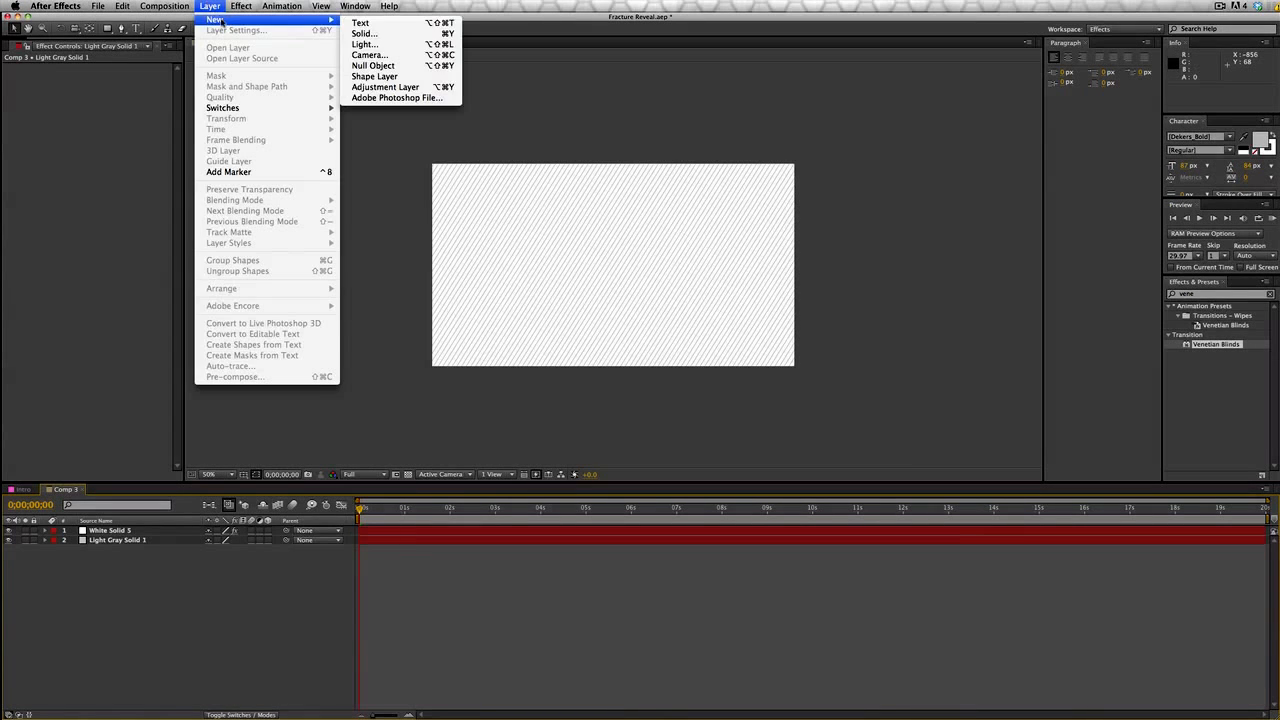
click(375, 36)
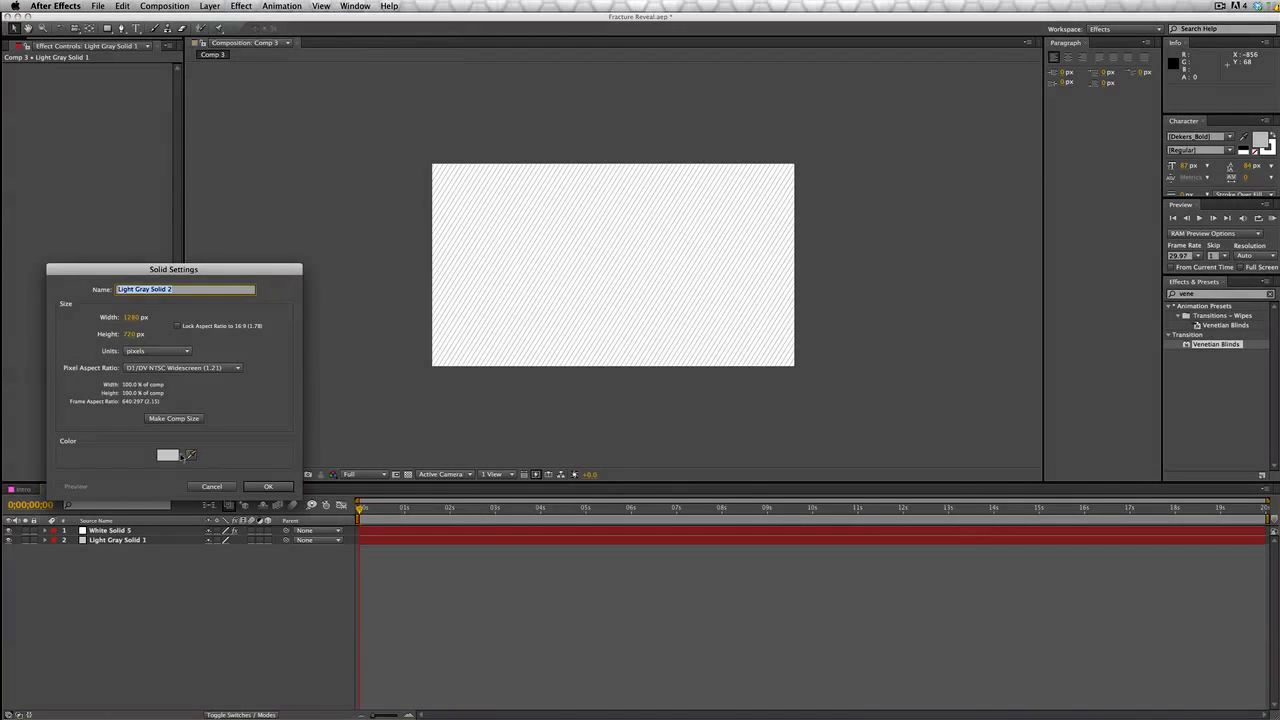
click(171, 455)
drag(500, 456, 470, 385)
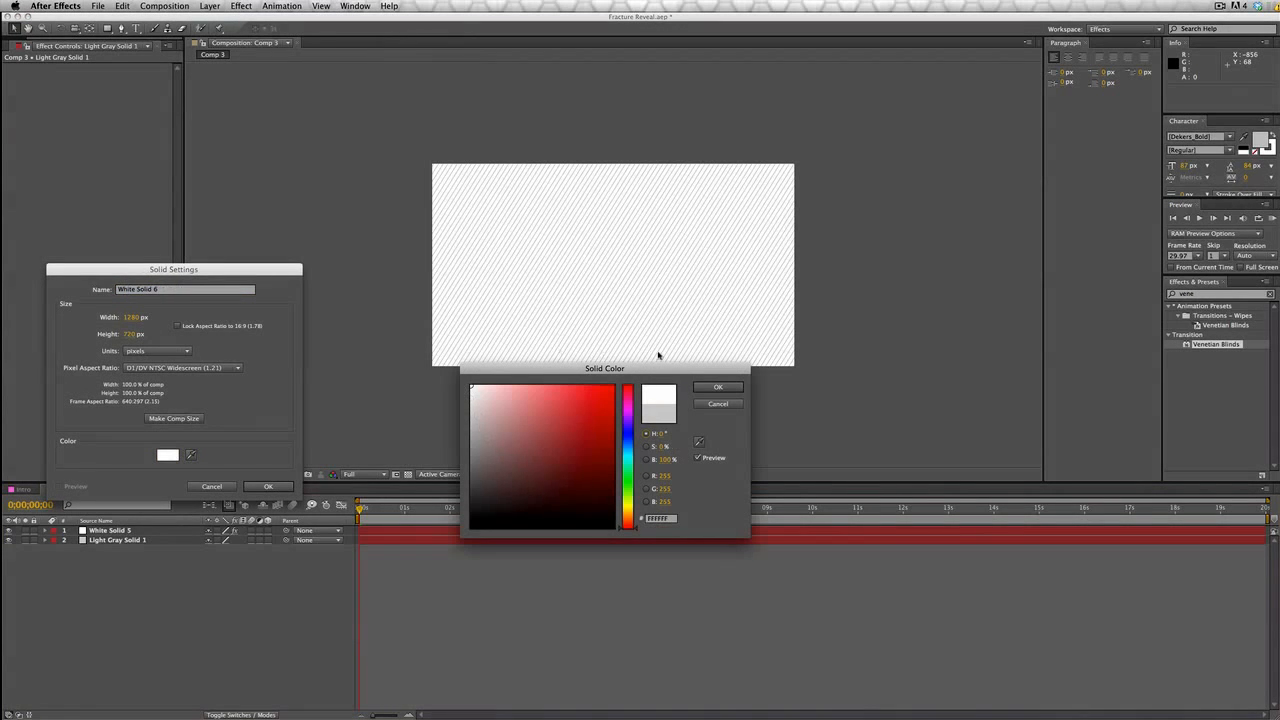
click(718, 387)
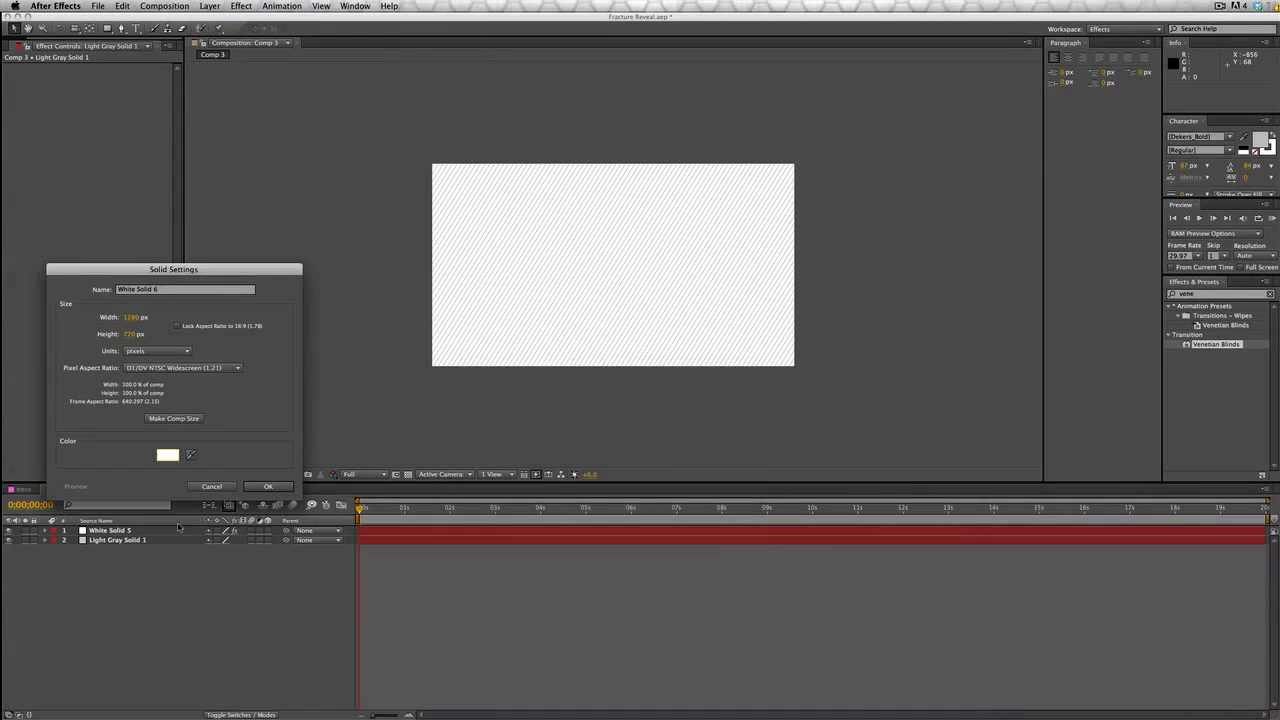
click(260, 487)
mouse_move(140, 531)
mouse_down()
mouse_move(165, 545)
mouse_move(163, 562)
mouse_move(153, 530)
mouse_up()
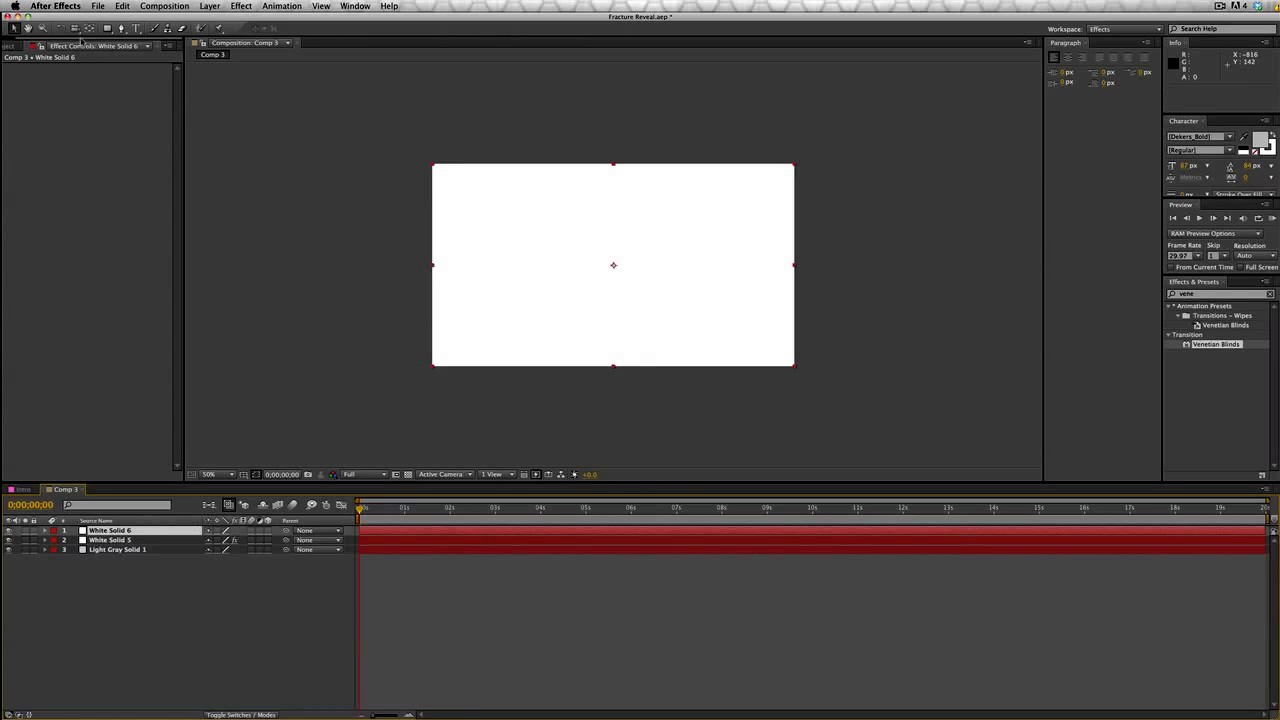
Mask the top white solid with a central ellipse about 910 x 366 px and set its mask feather to 246 pixels
drag(108, 28, 145, 52)
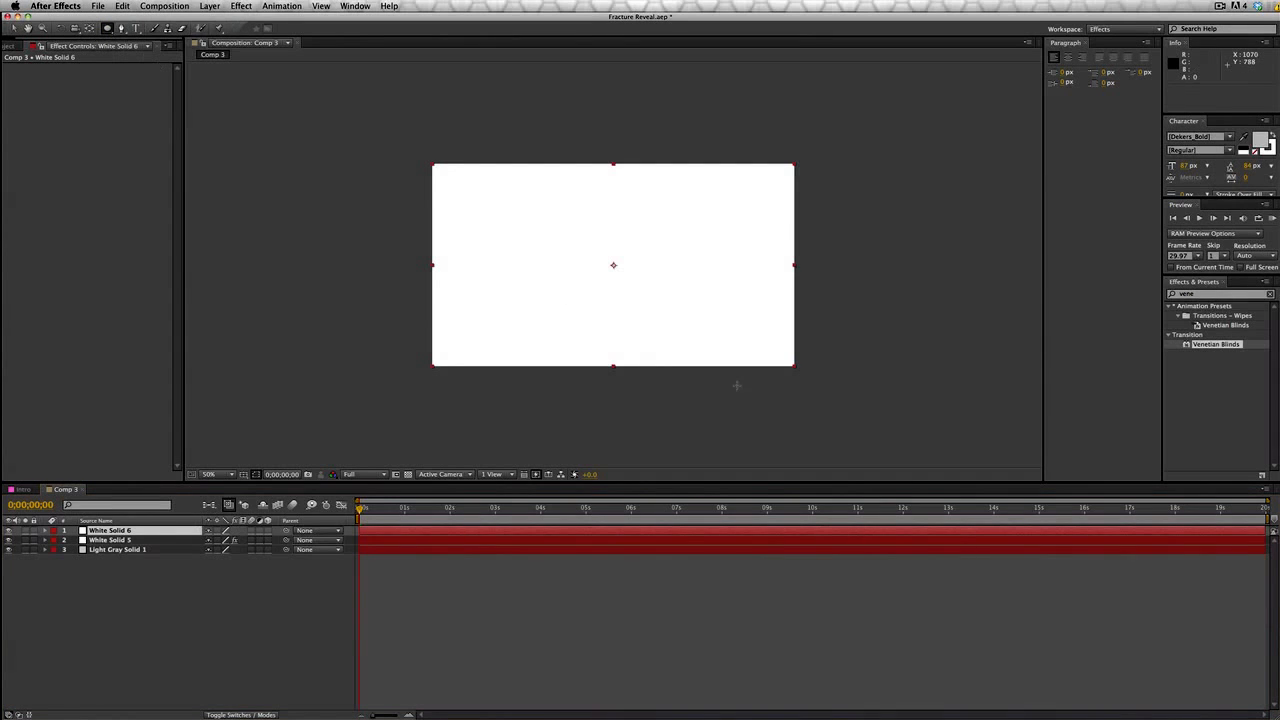
drag(484, 220, 740, 325)
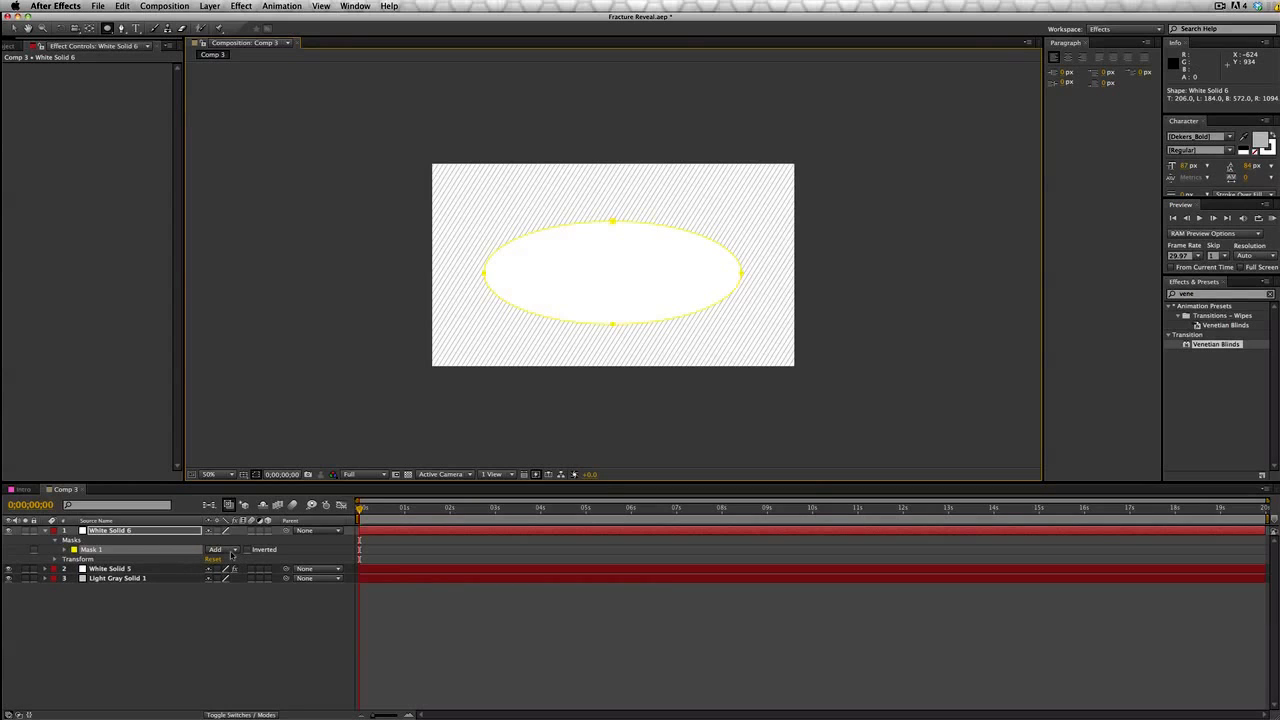
key(f)
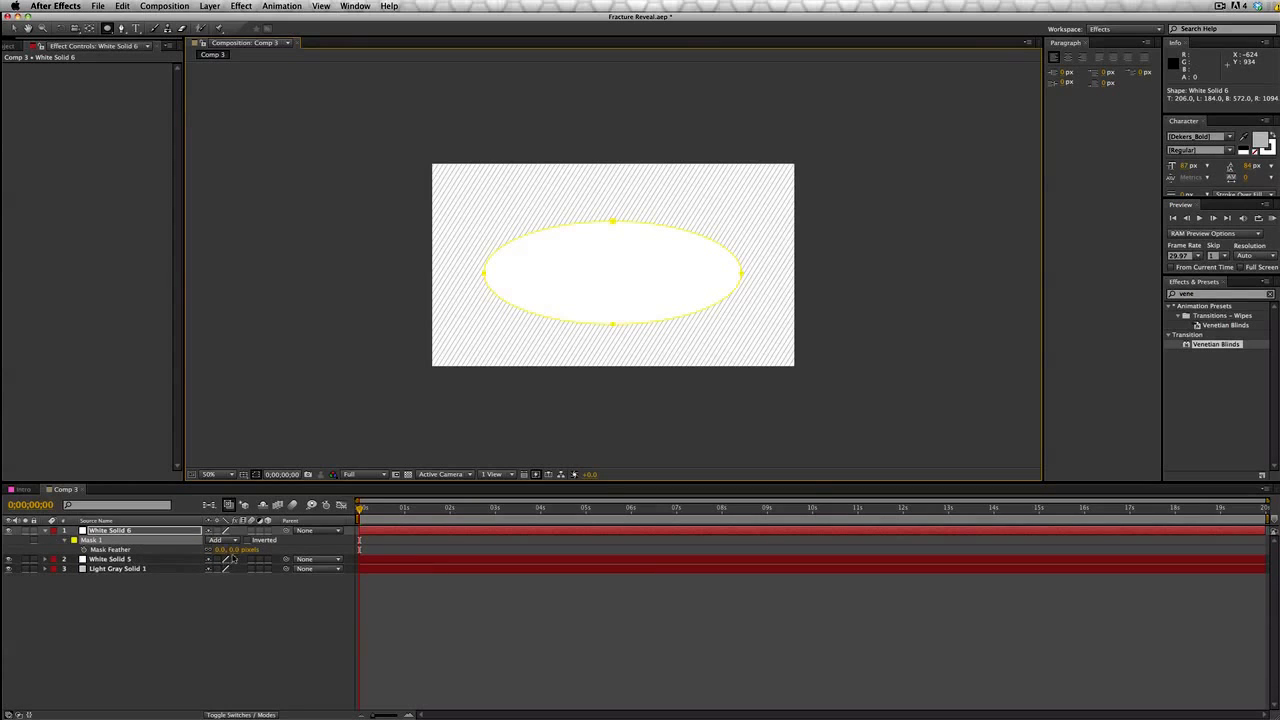
drag(233, 552, 403, 552)
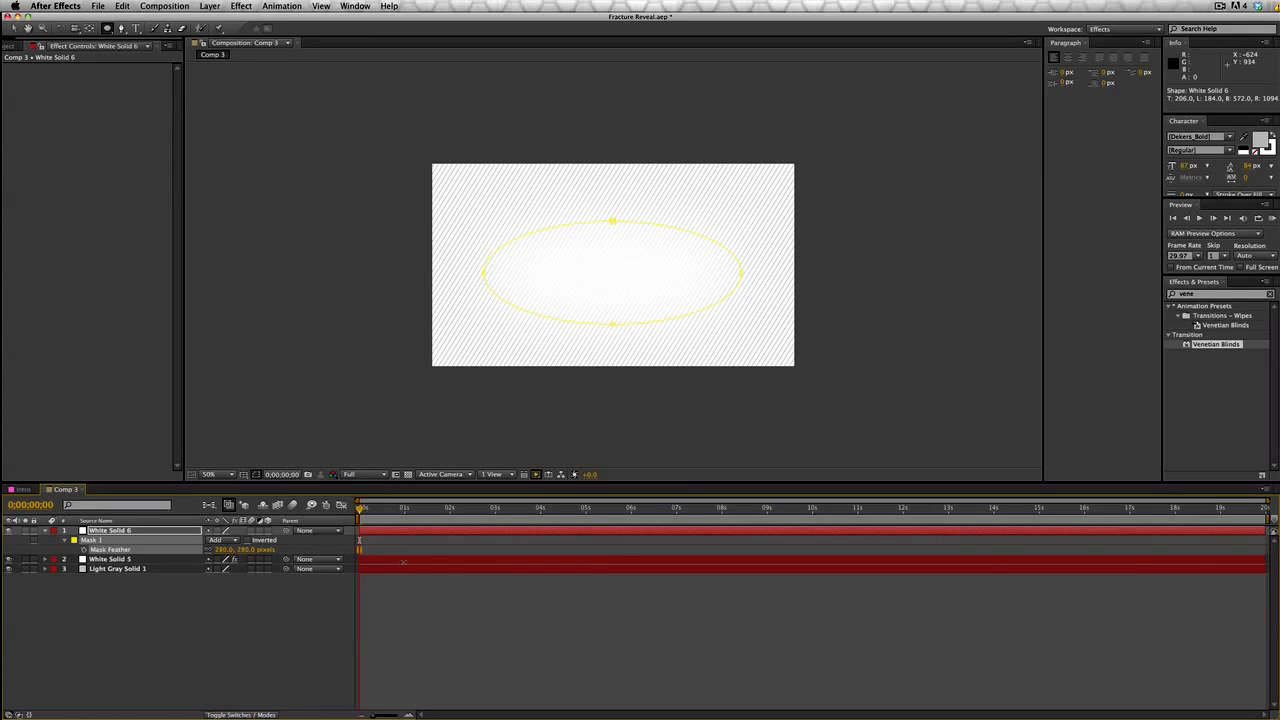
drag(383, 562, 381, 564)
click(14, 28)
click(403, 220)
click(401, 222)
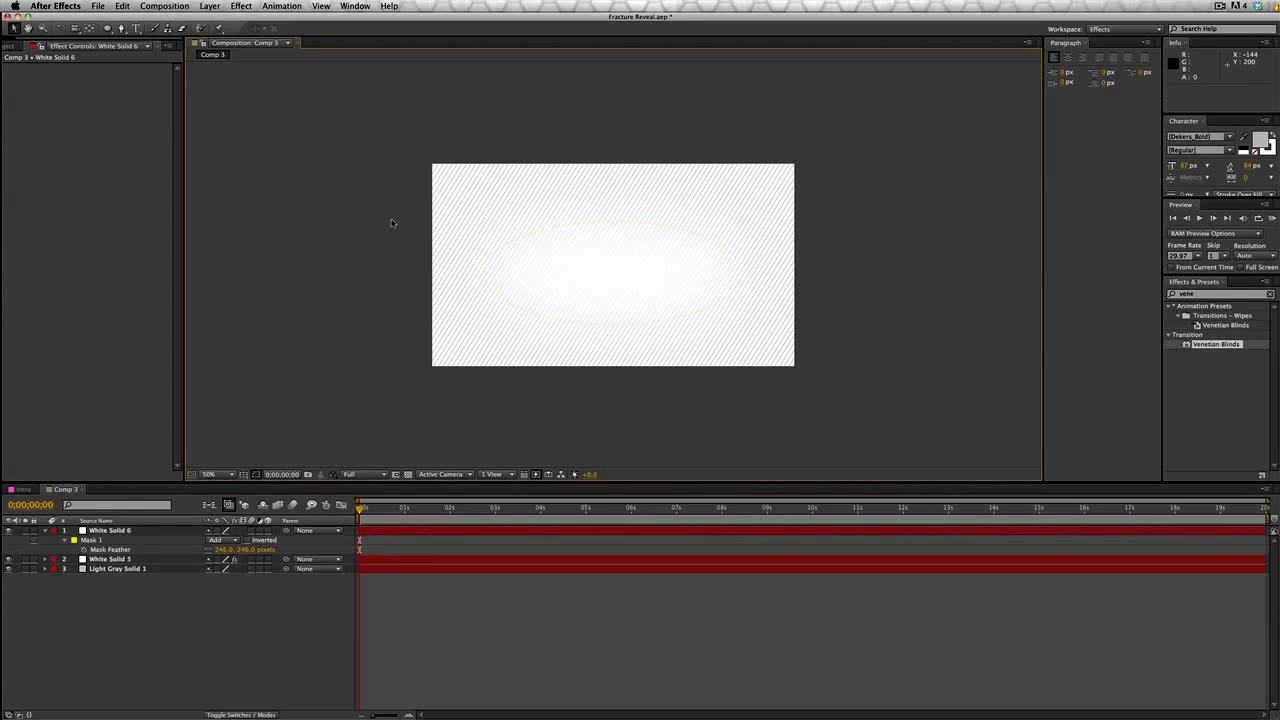
Nudge the feathered white solid to about 634, 338 and check the centre glow at a smaller view size
key(comma)
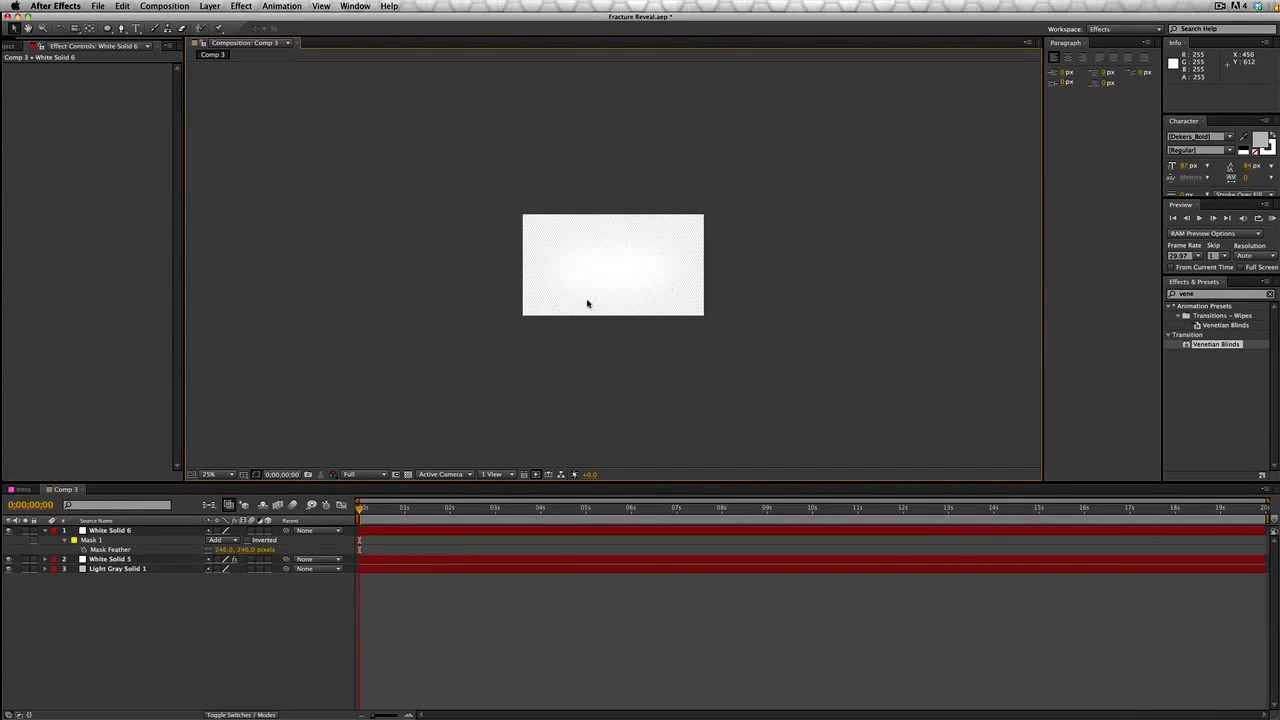
key(period)
click(616, 285)
drag(616, 285, 614, 279)
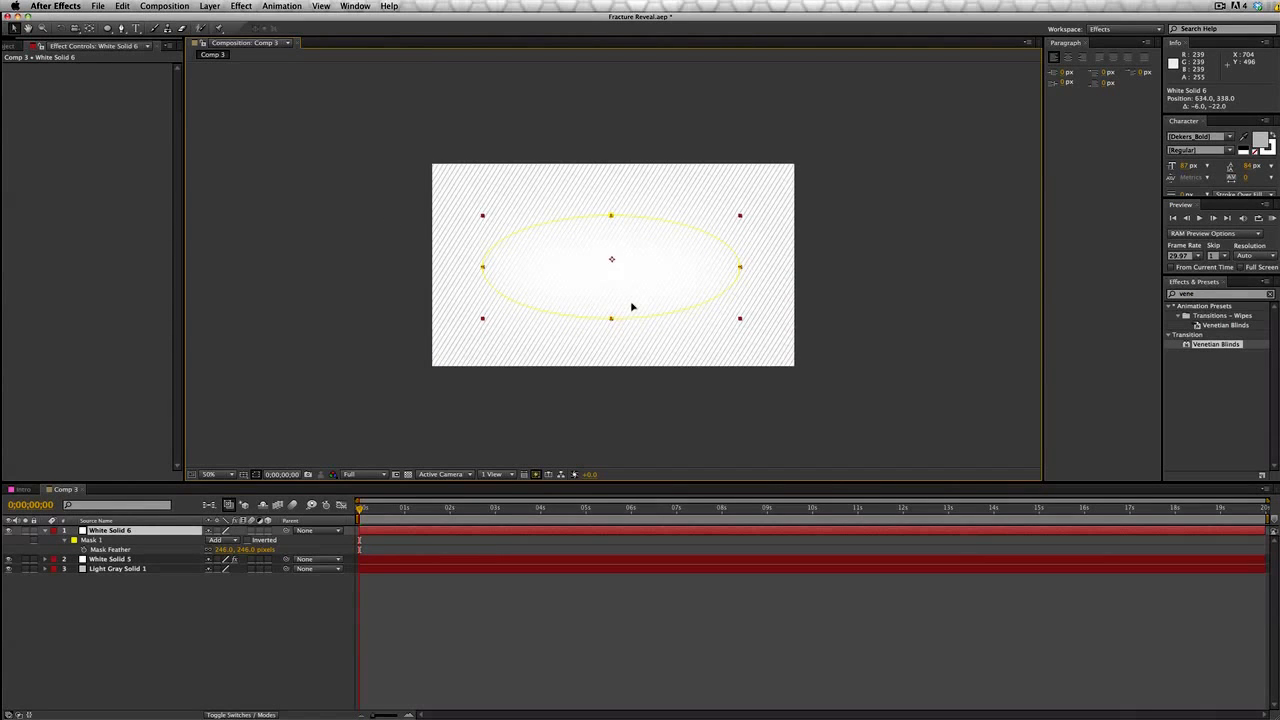
click(315, 262)
key(comma)
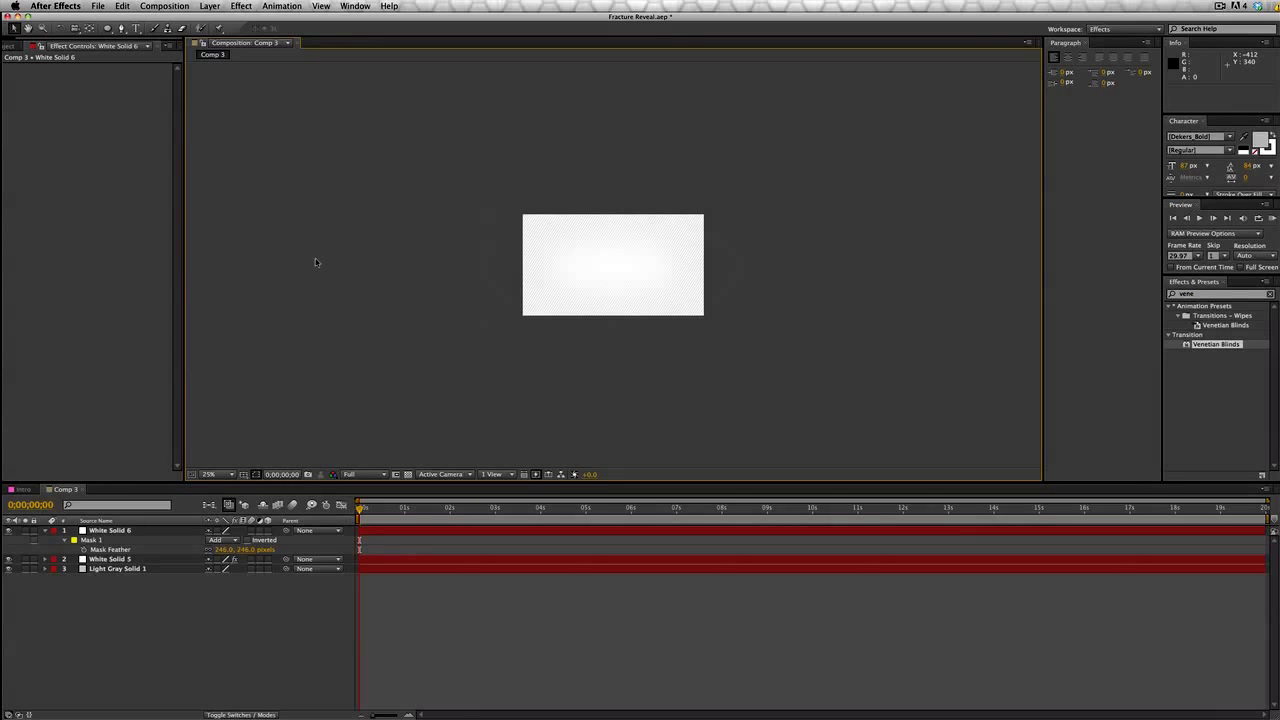
key(period)
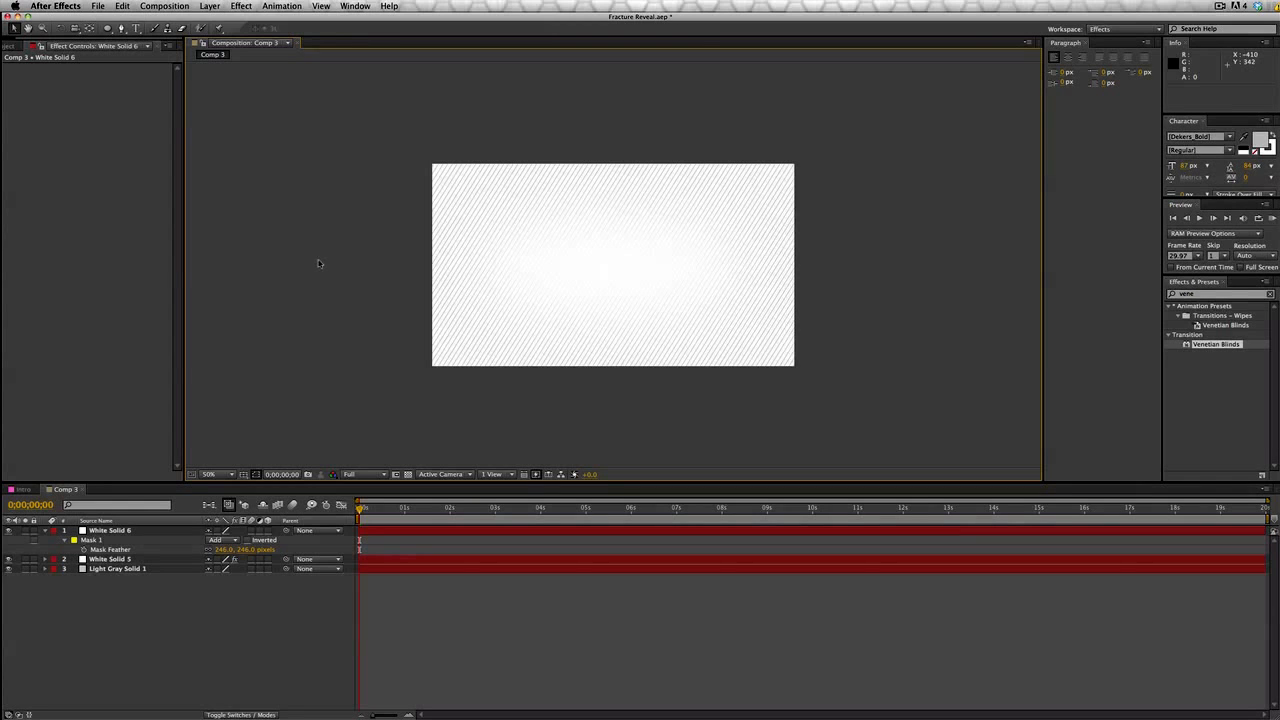
Scale the feathered white solid to about 106% by 104% and compare the glow at two view sizes
click(557, 281)
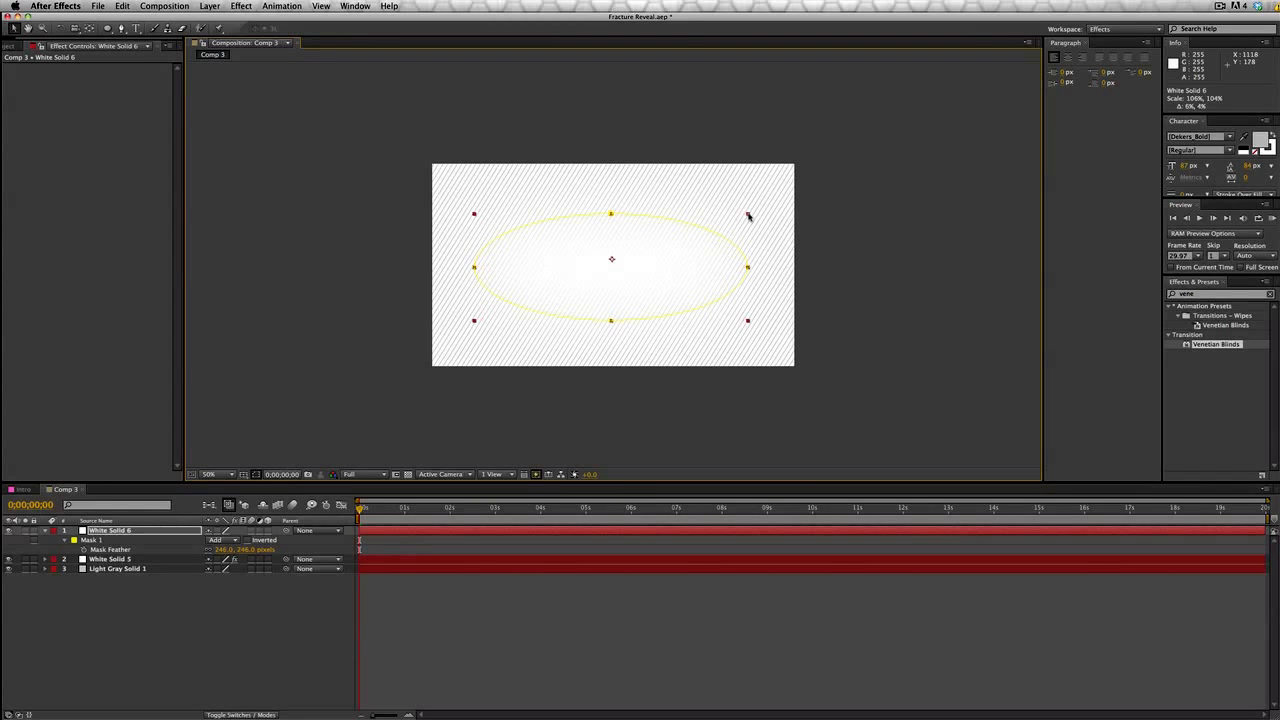
click(286, 253)
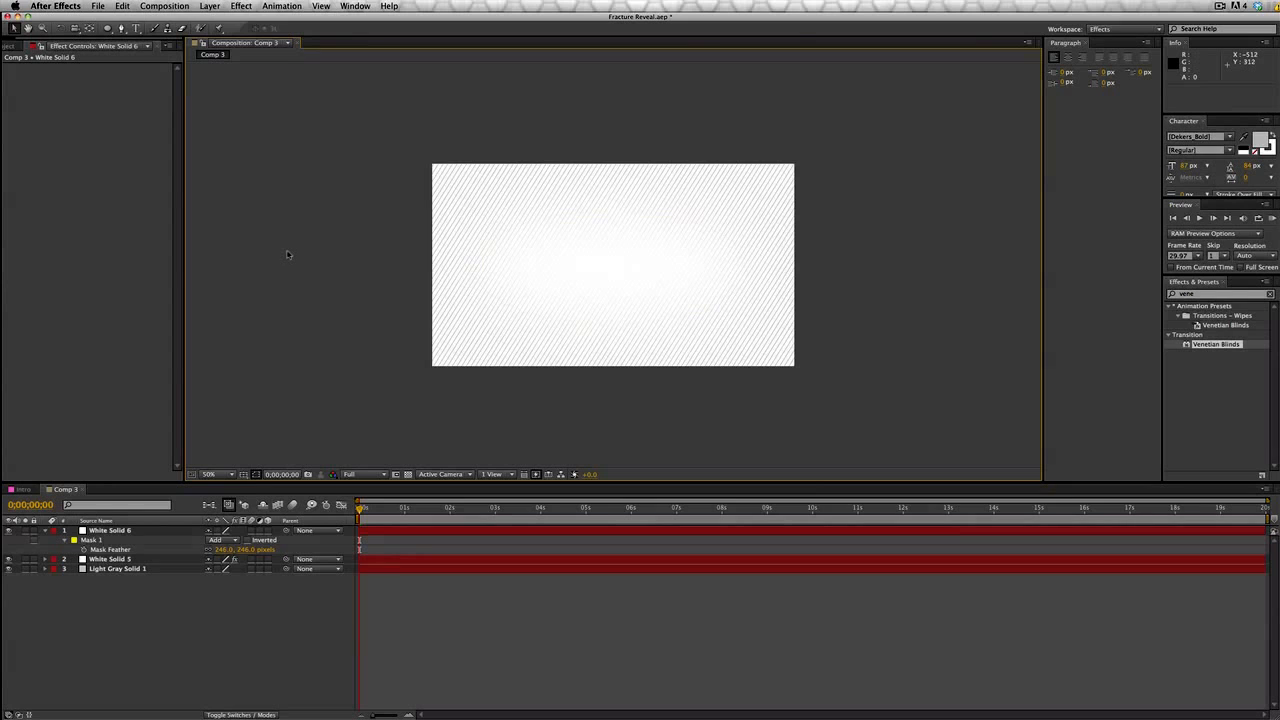
key(comma)
key(period)
Rename the striped background composition to BG and collapse the top layer's properties
click(187, 6)
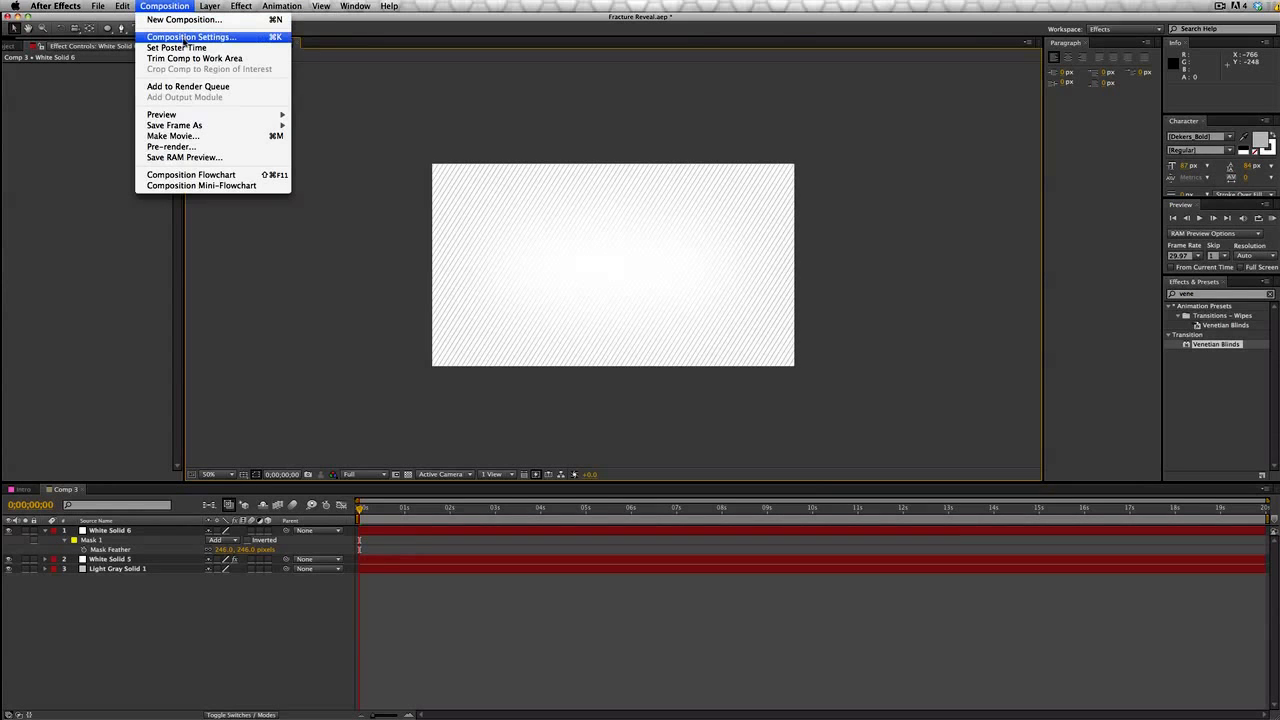
click(185, 36)
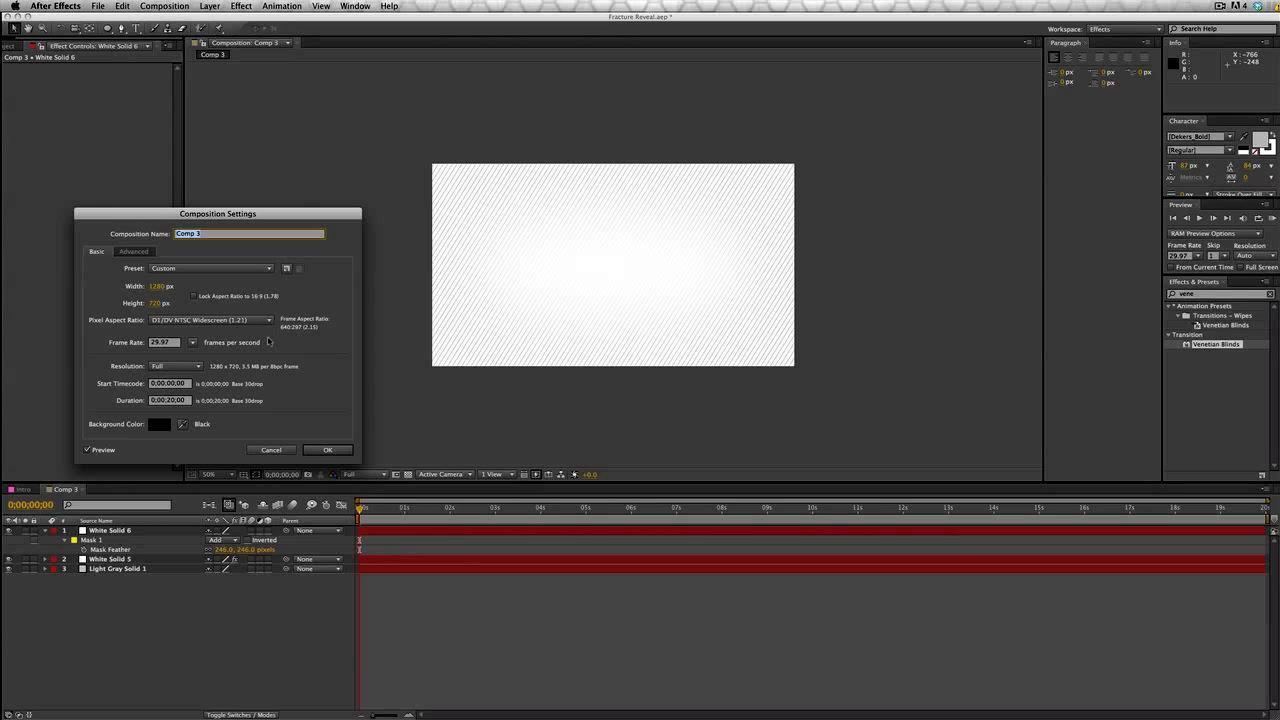
key(BackSpace)
key(Return)
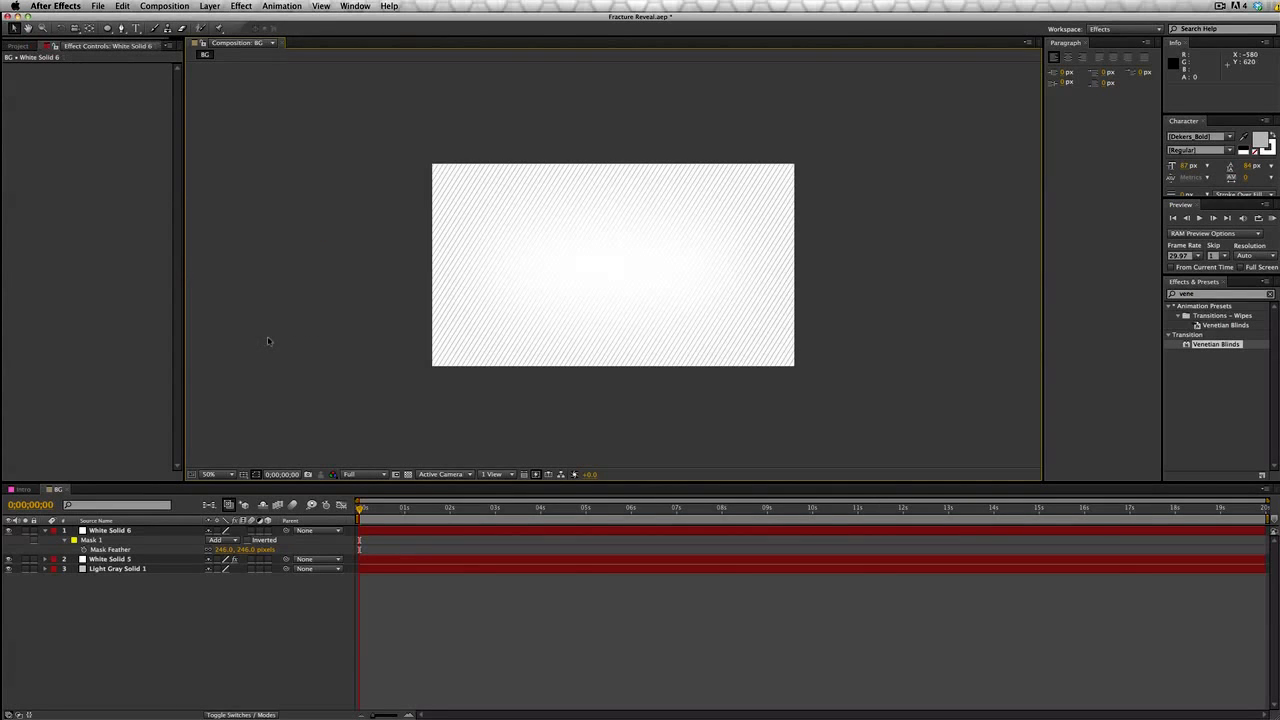
click(44, 531)
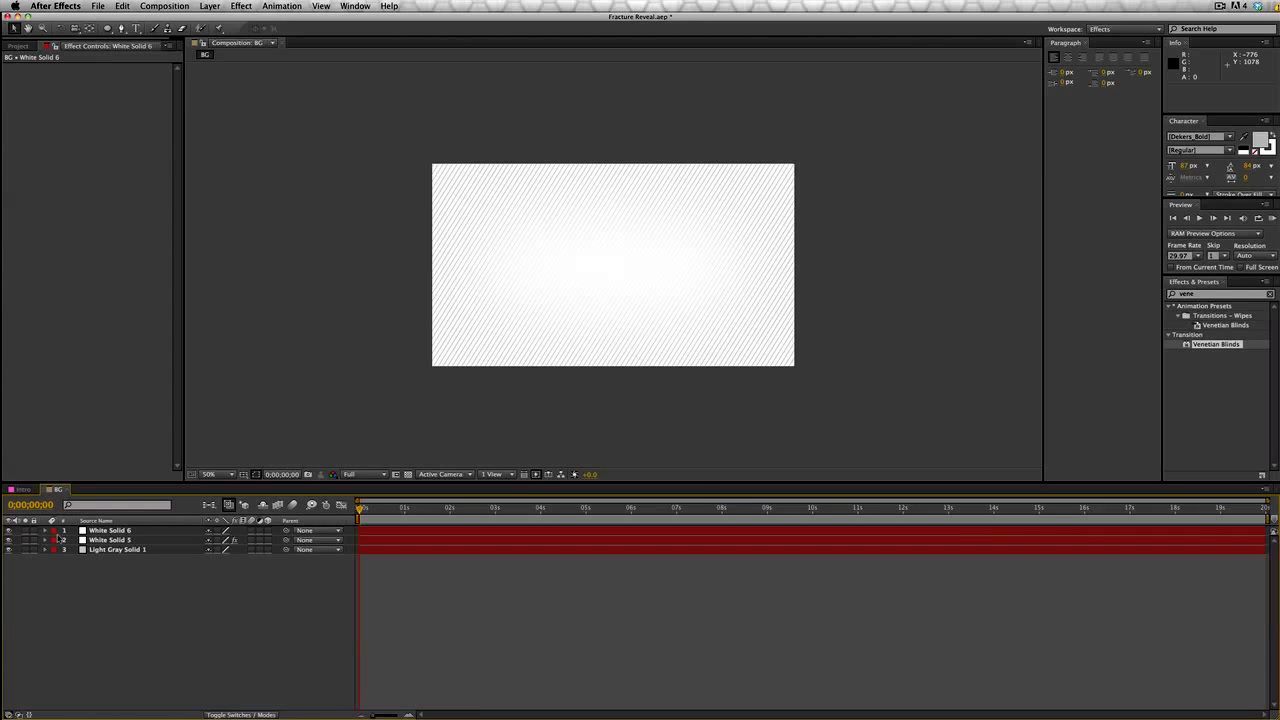
Create a new 1280 x 720, 20-second composition named BG Text
click(168, 6)
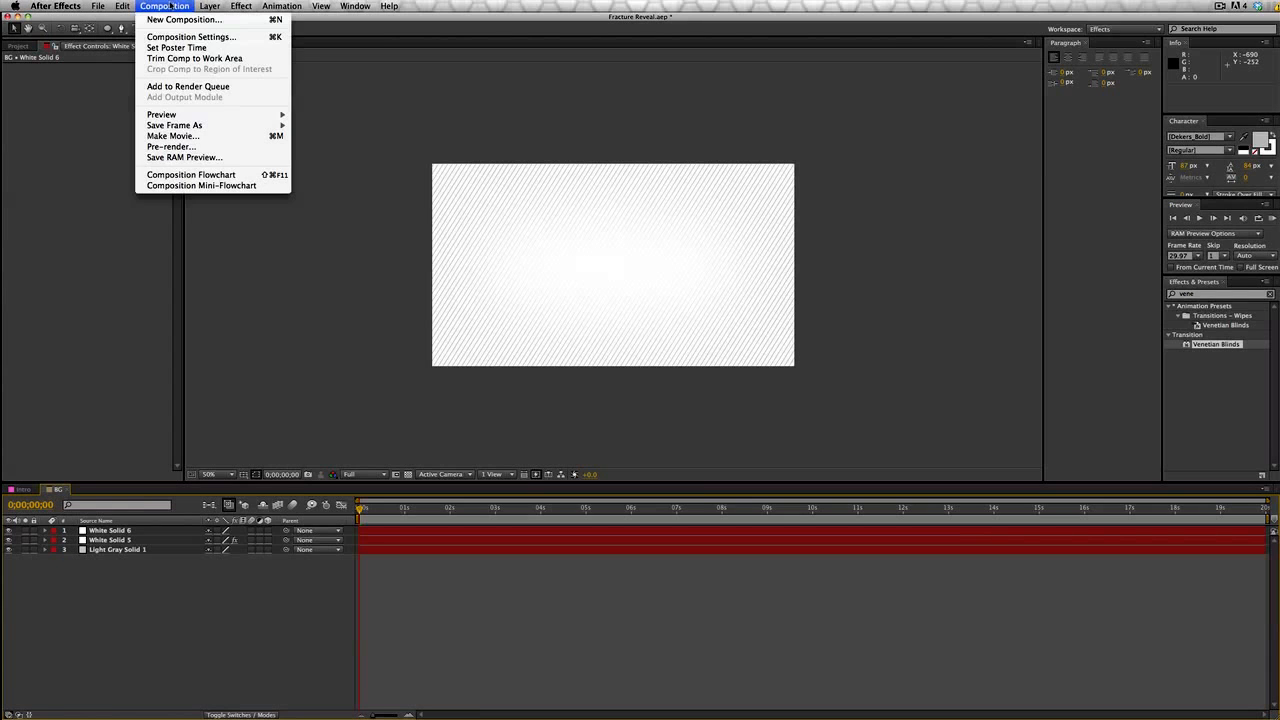
click(170, 19)
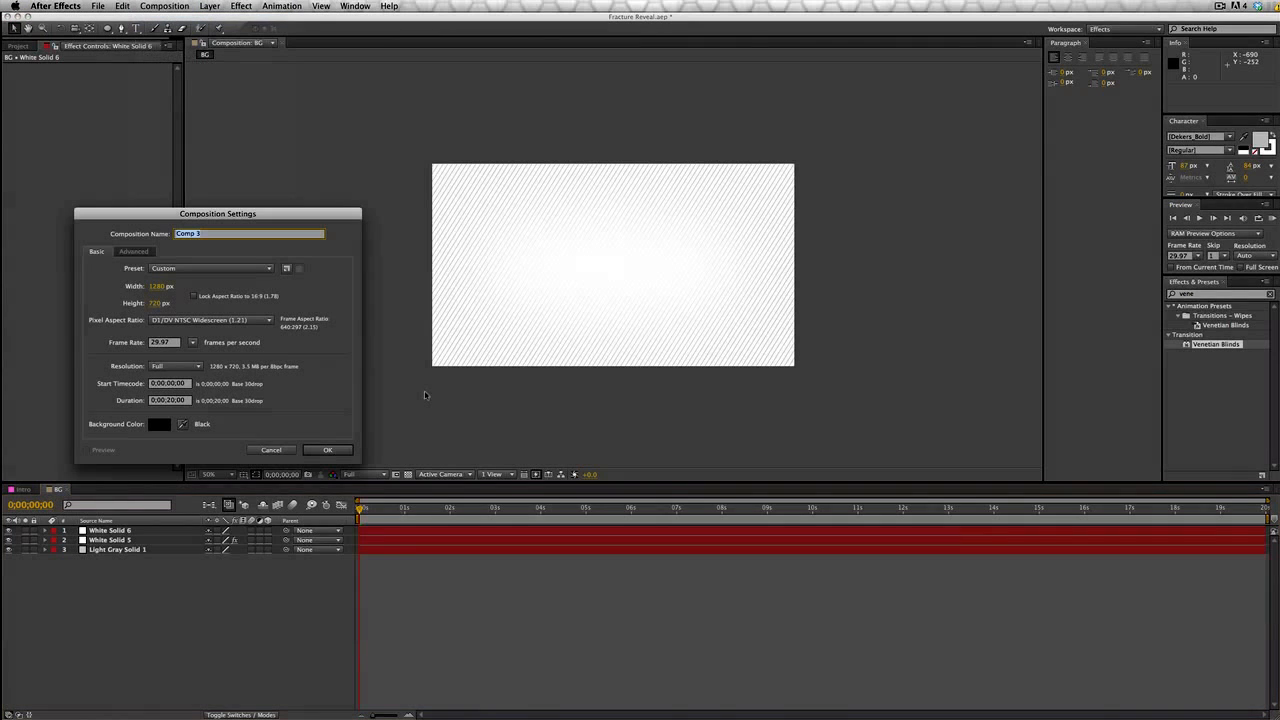
text(BG Text)
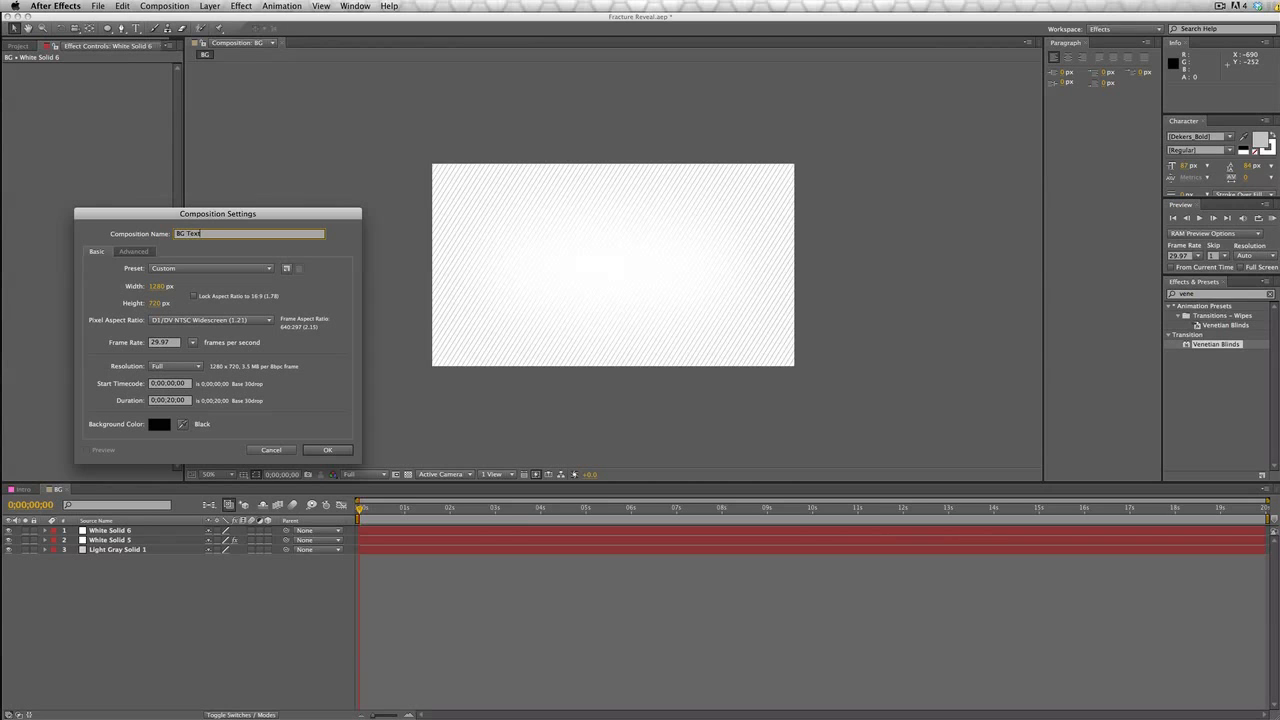
key(Return)
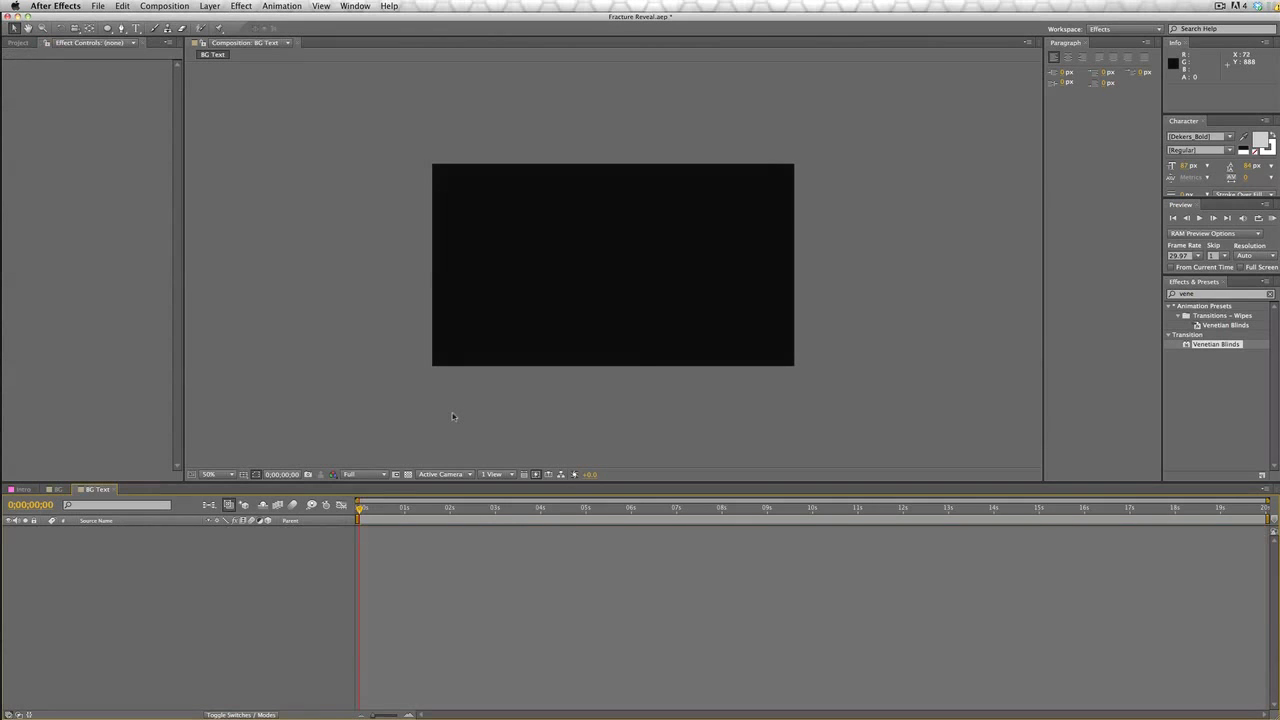
Start a text layer near the centre of BG Text, and scrub through the Intro composition to examine its background words
key(ctrl+t)
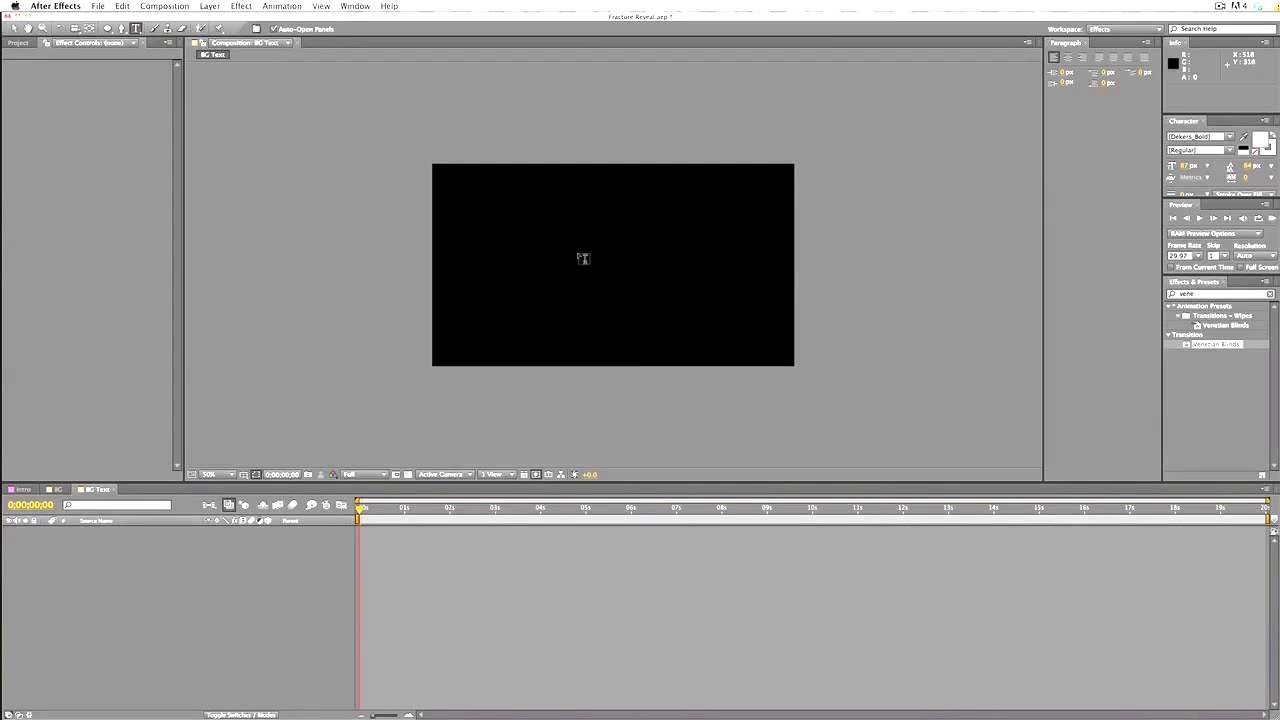
click(577, 250)
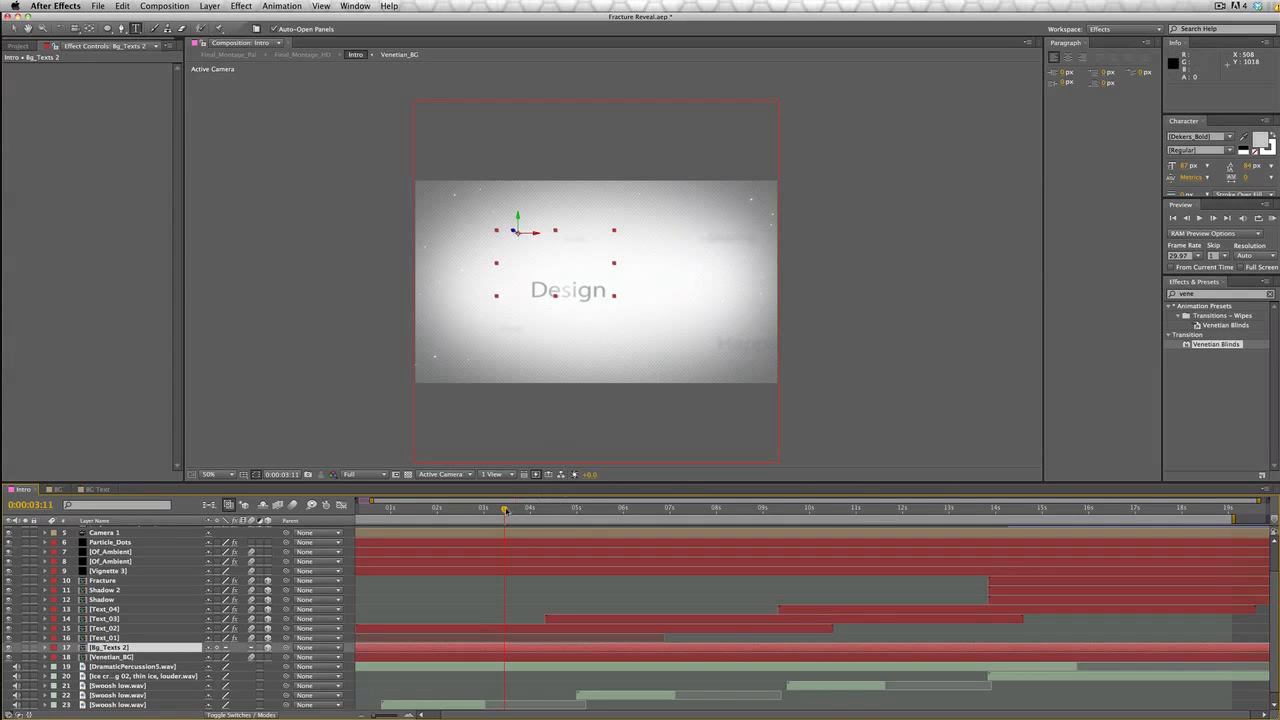
drag(505, 510, 611, 515)
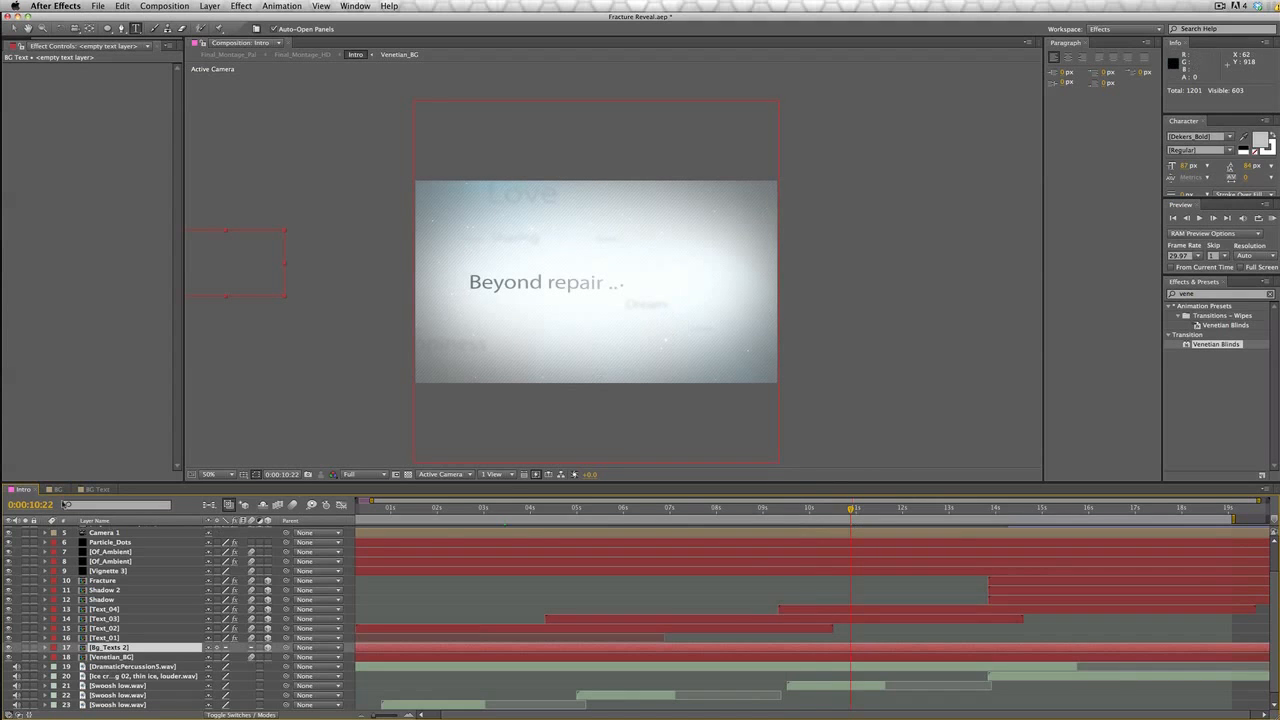
click(97, 489)
Enter the word "Love" in the empty text layer of the BG Text composition
click(107, 531)
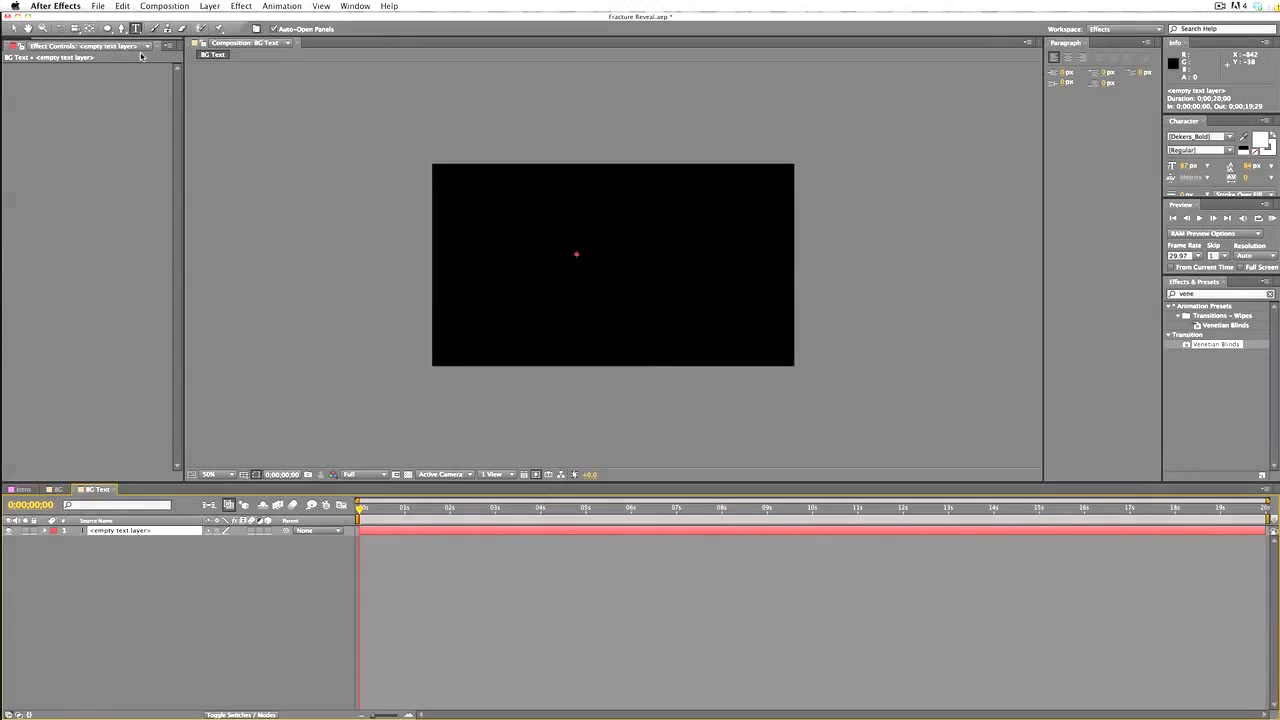
key(v)
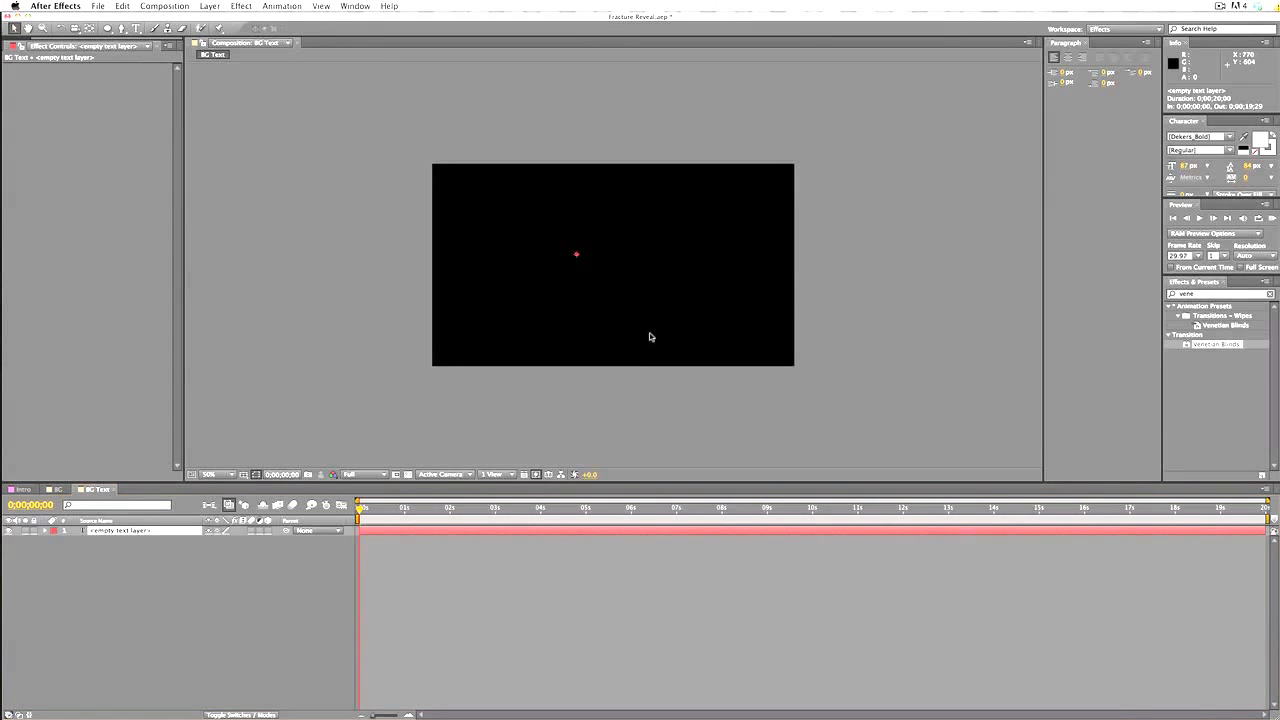
click(578, 257)
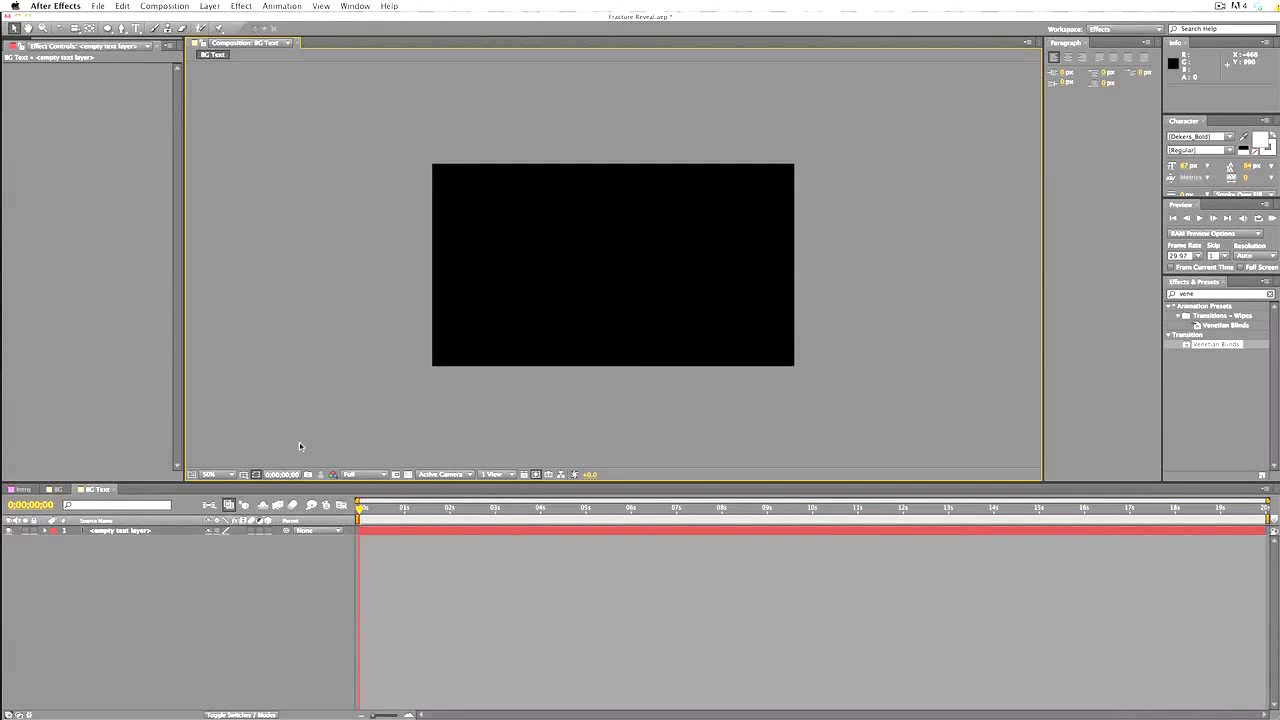
click(140, 531)
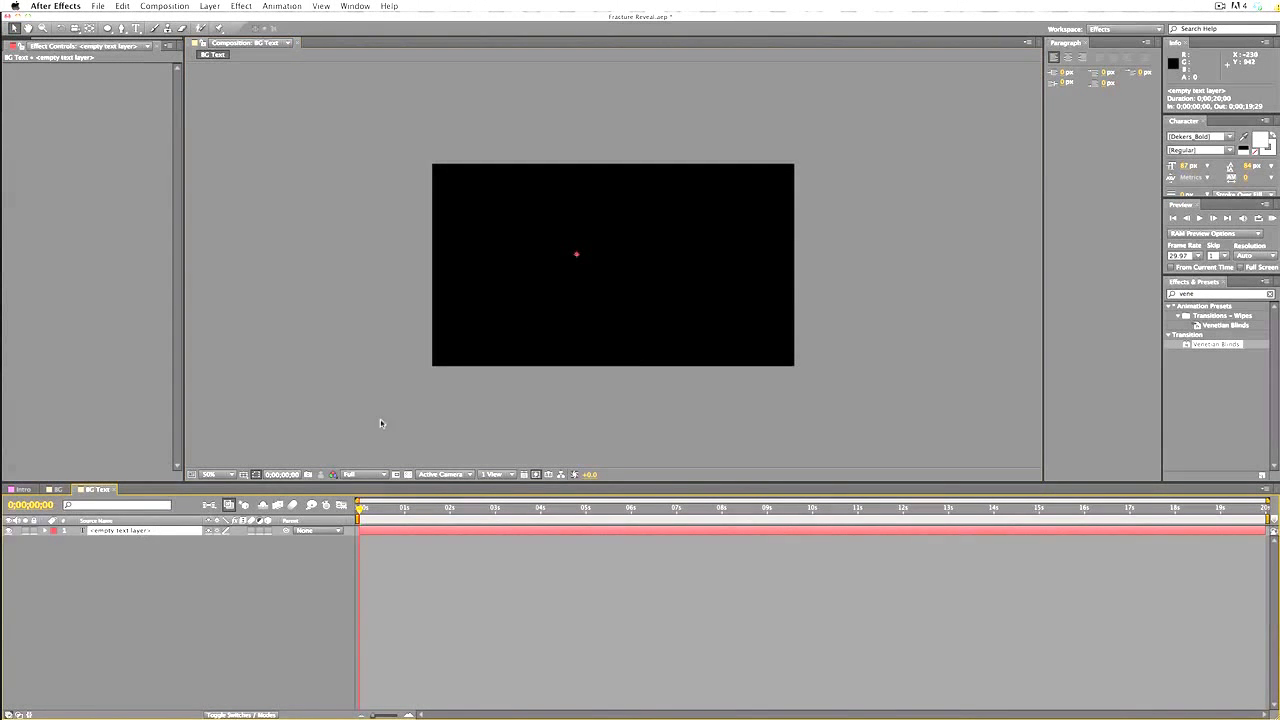
double_click(577, 258)
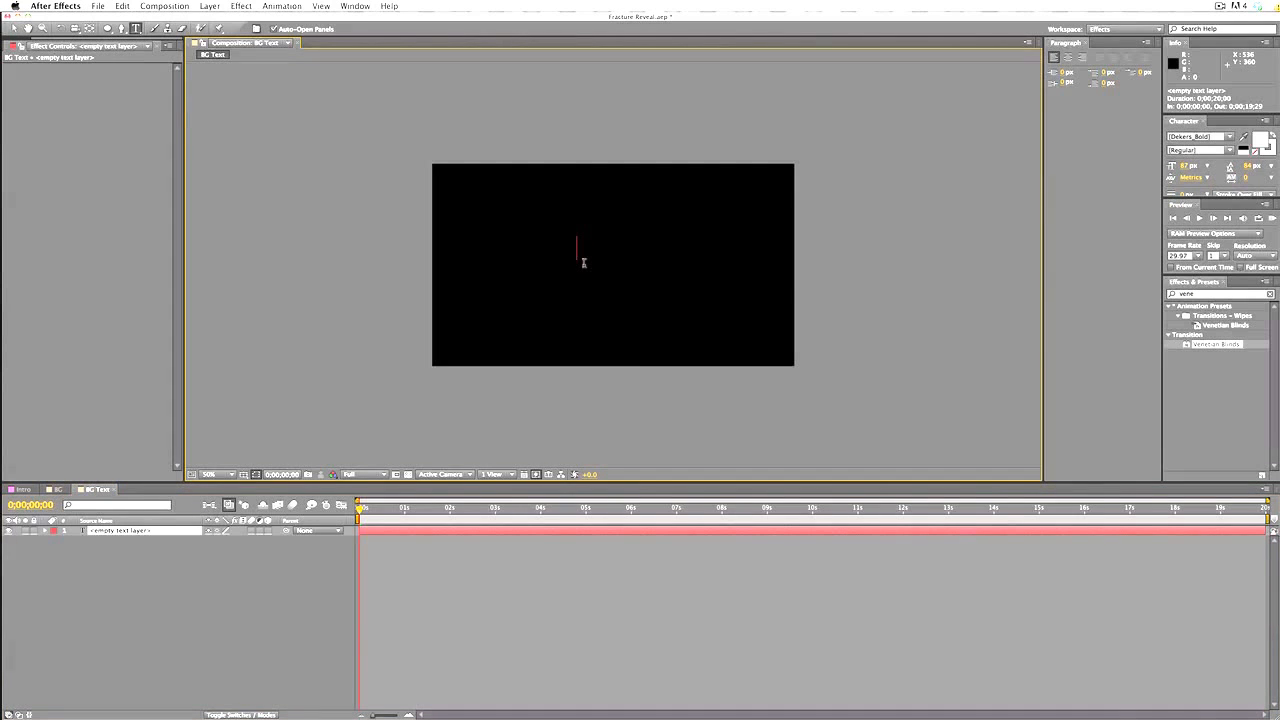
text(Love)
click(214, 580)
Duplicate the Love text layer, place the copy at about 1052, 670 near the frame's lower-right corner, and change its text to "Art"
click(152, 531)
key(super+d)
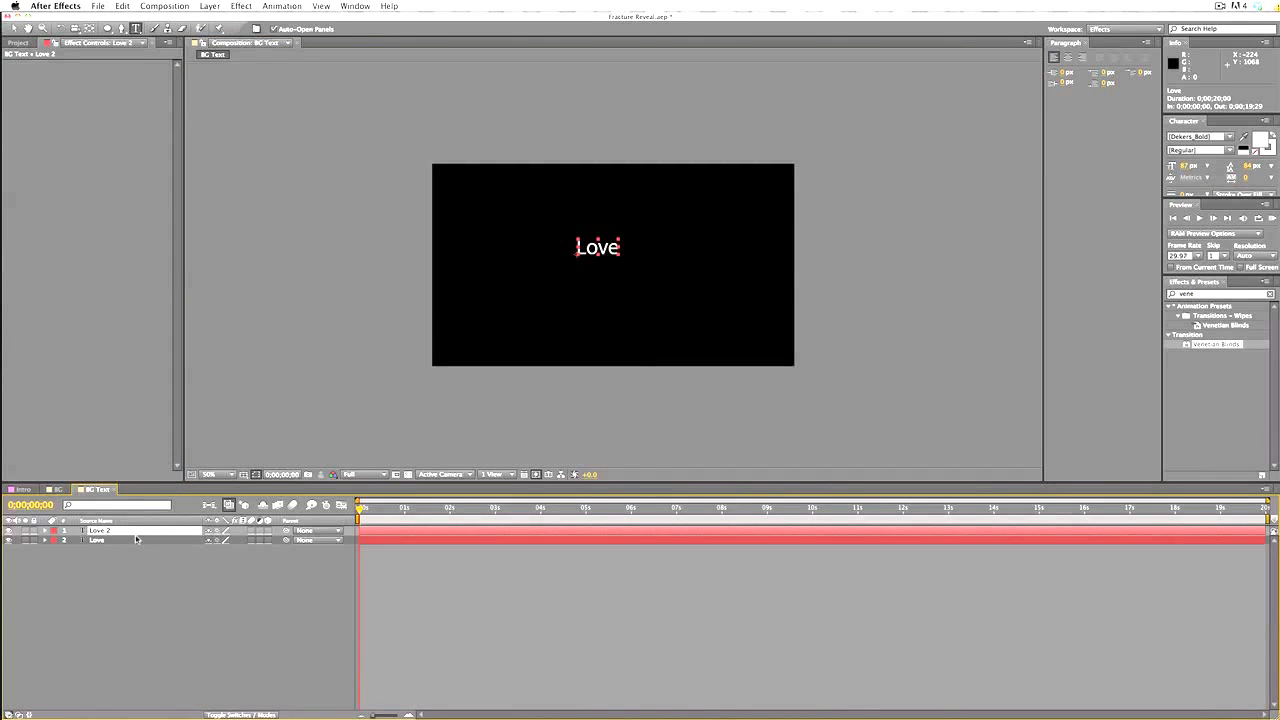
click(16, 28)
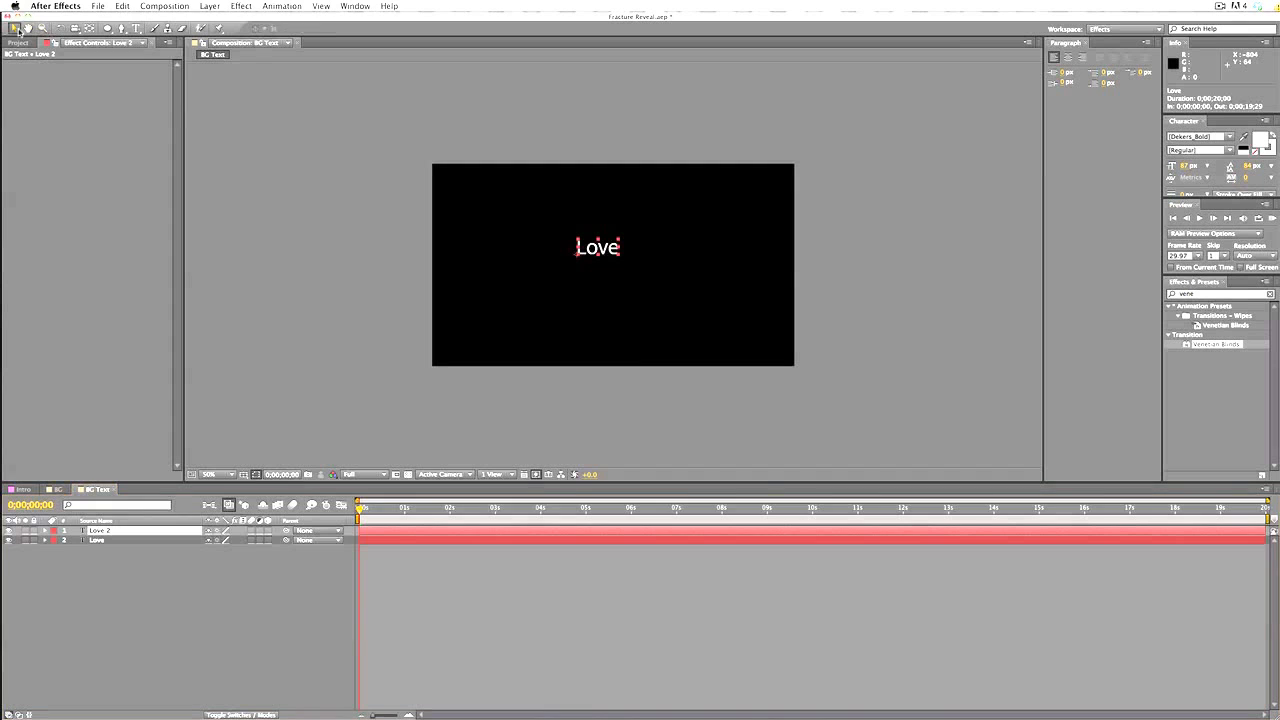
drag(586, 243, 746, 346)
double_click(746, 346)
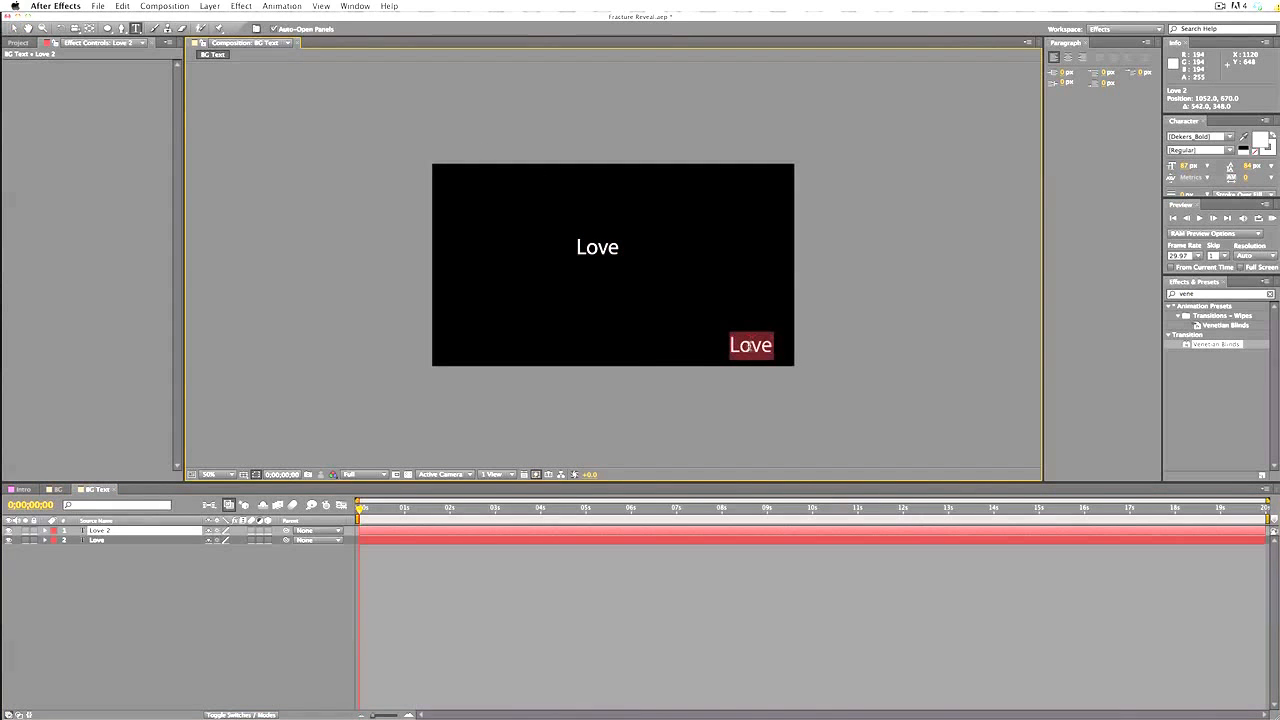
text(Art)
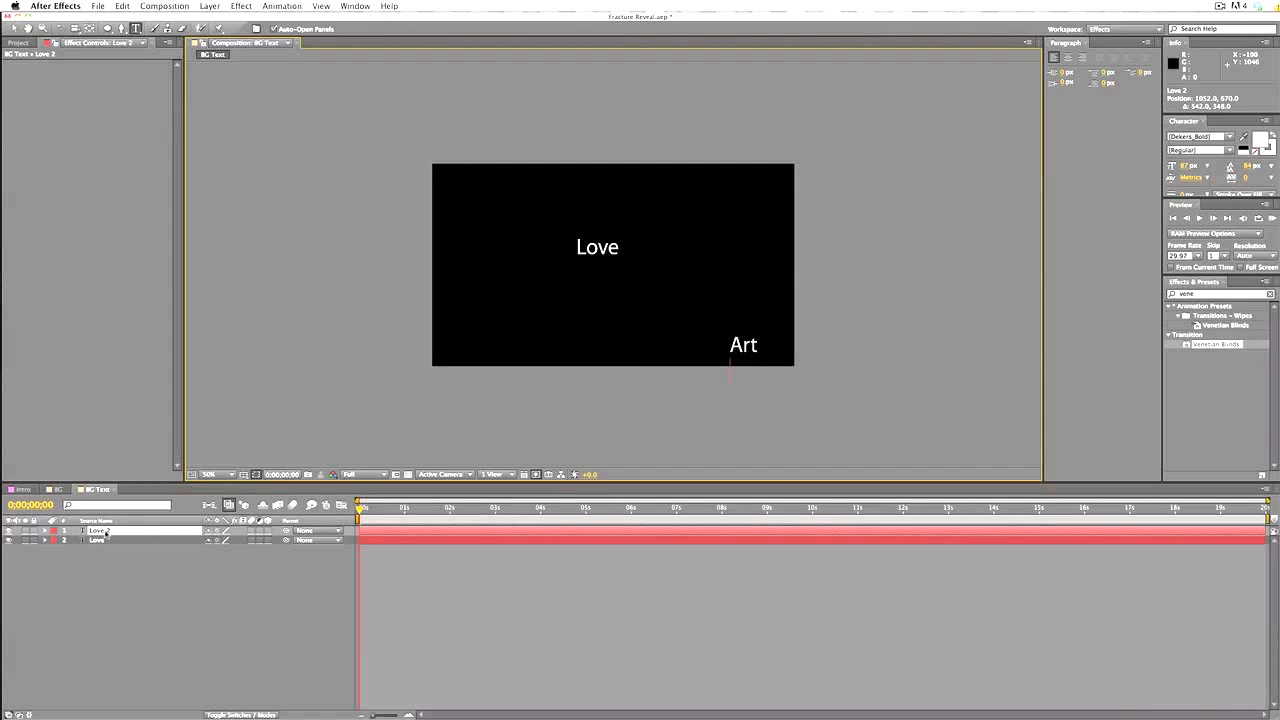
scroll(623, 383, up, 2)
scroll(401, 245, down, 2)
click(14, 28)
Duplicate the Art text layer and place the copy outside the frame's lower-left corner, at about -574, 1010
click(118, 530)
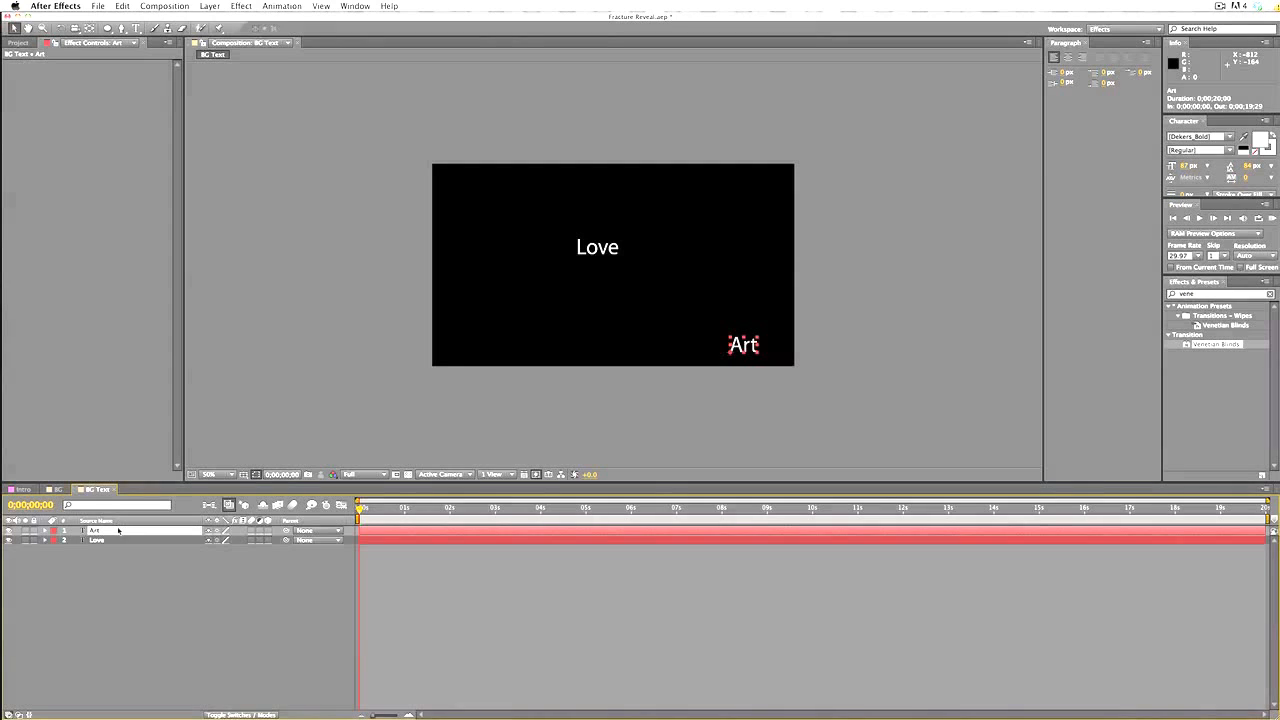
key(super+d)
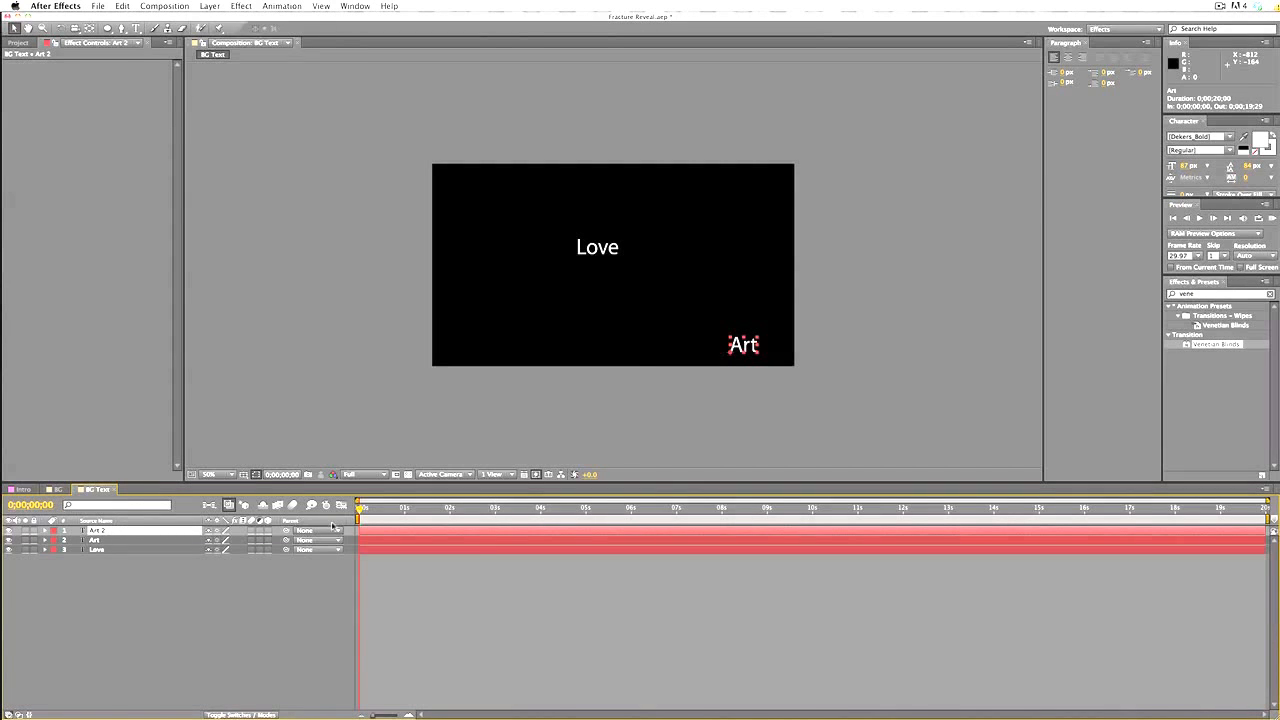
drag(747, 349, 322, 409)
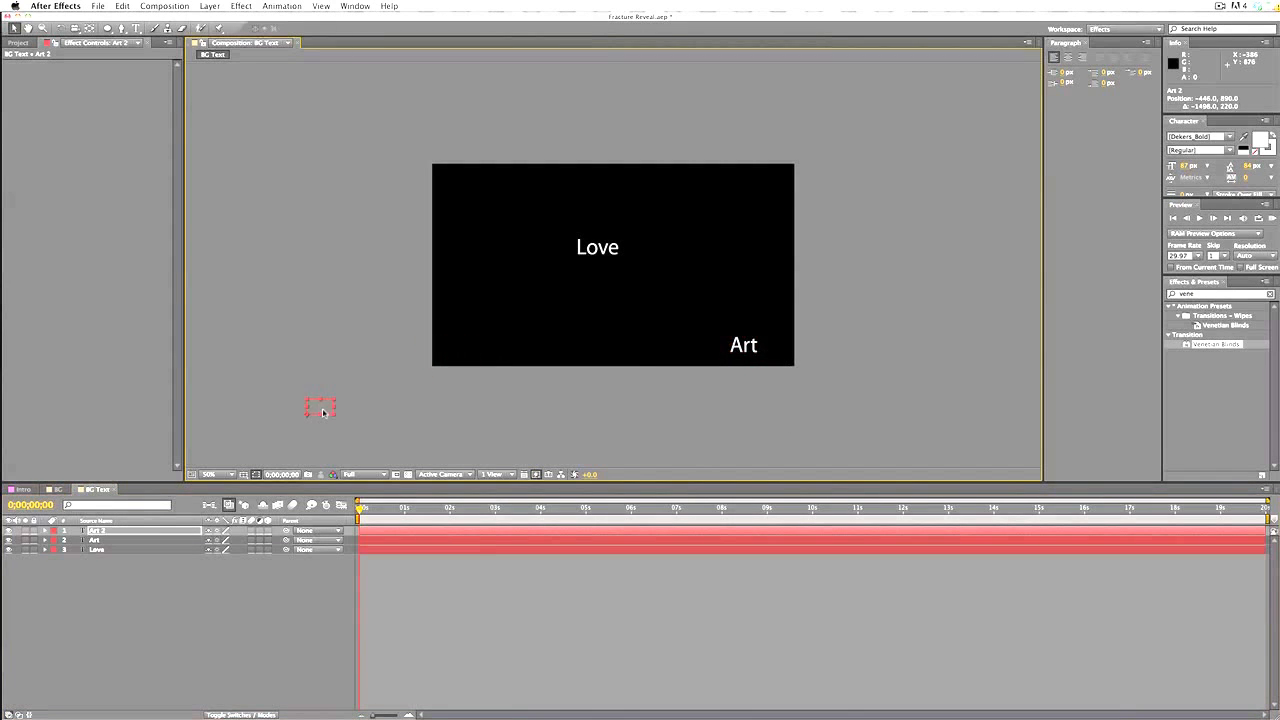
key(comma)
mouse_move(465, 339)
mouse_down()
mouse_move(444, 351)
mouse_move(452, 358)
mouse_up()
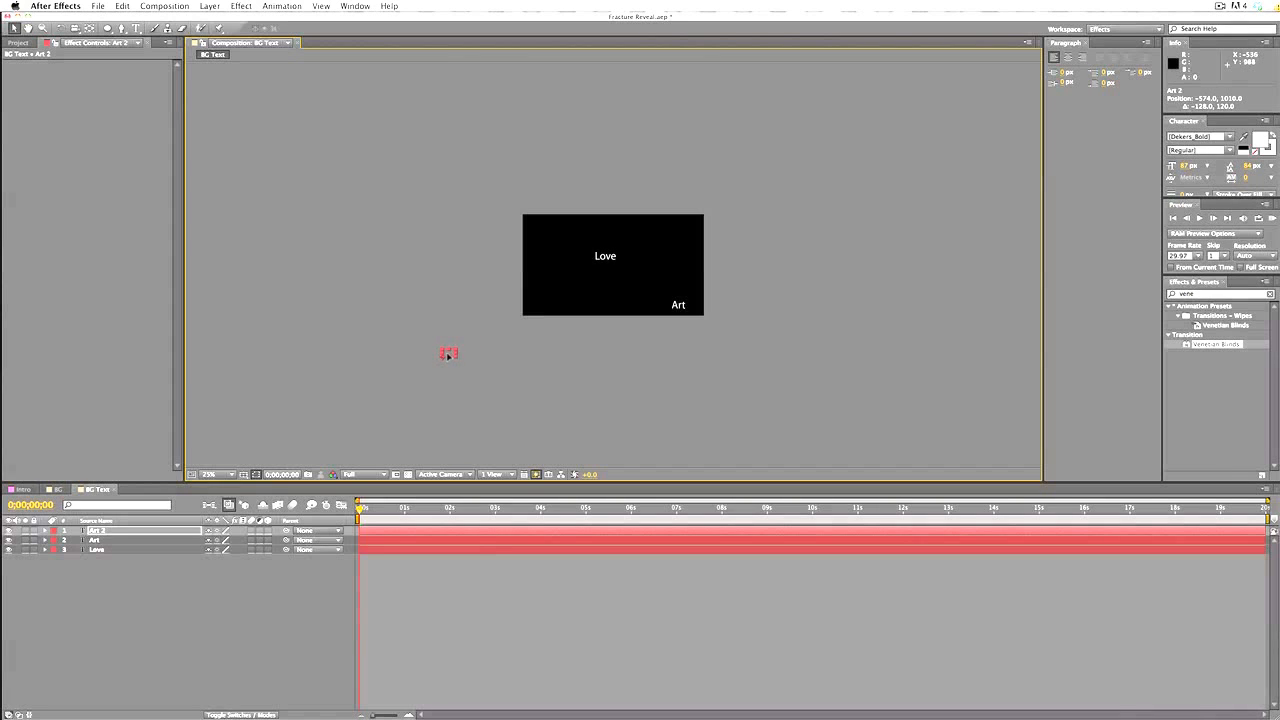
key(comma)
key(comma)
key(comma)
key(period)
key(period)
key(period)
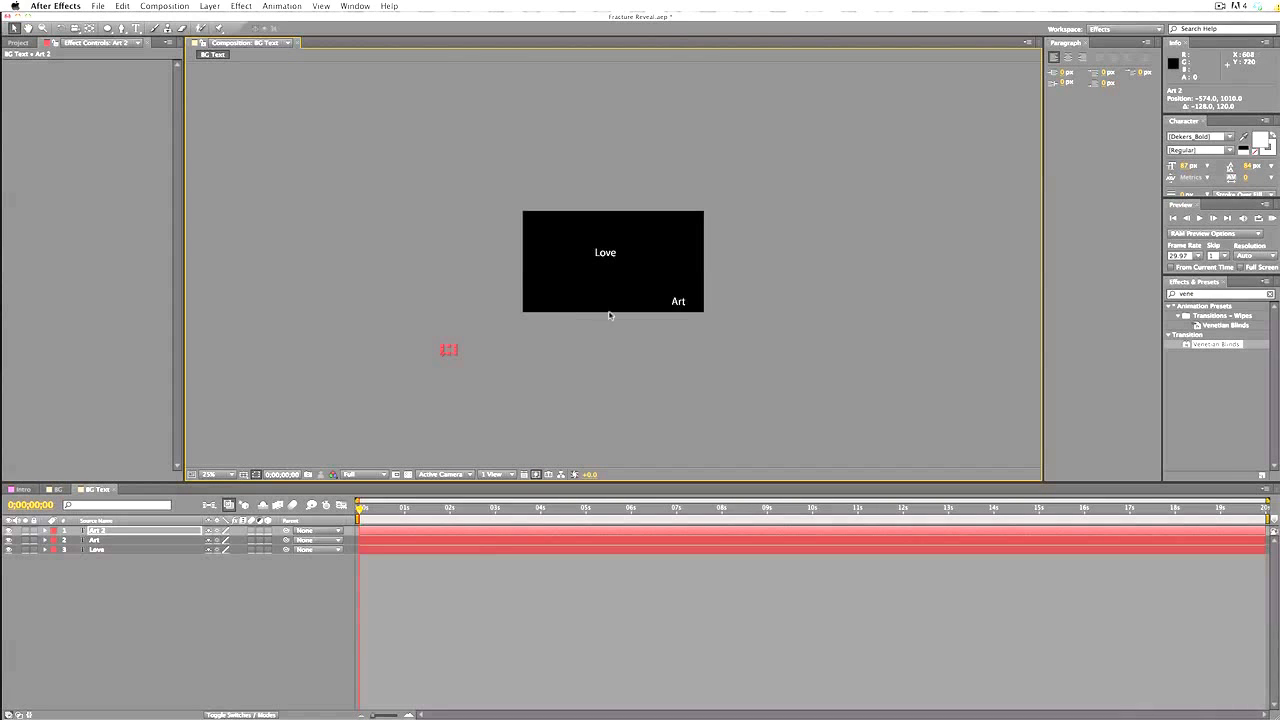
Change the copy's text to "Design", and spread the words below the frame with Art at about 1560, 1022 and Design at about -518, 1094
click(137, 531)
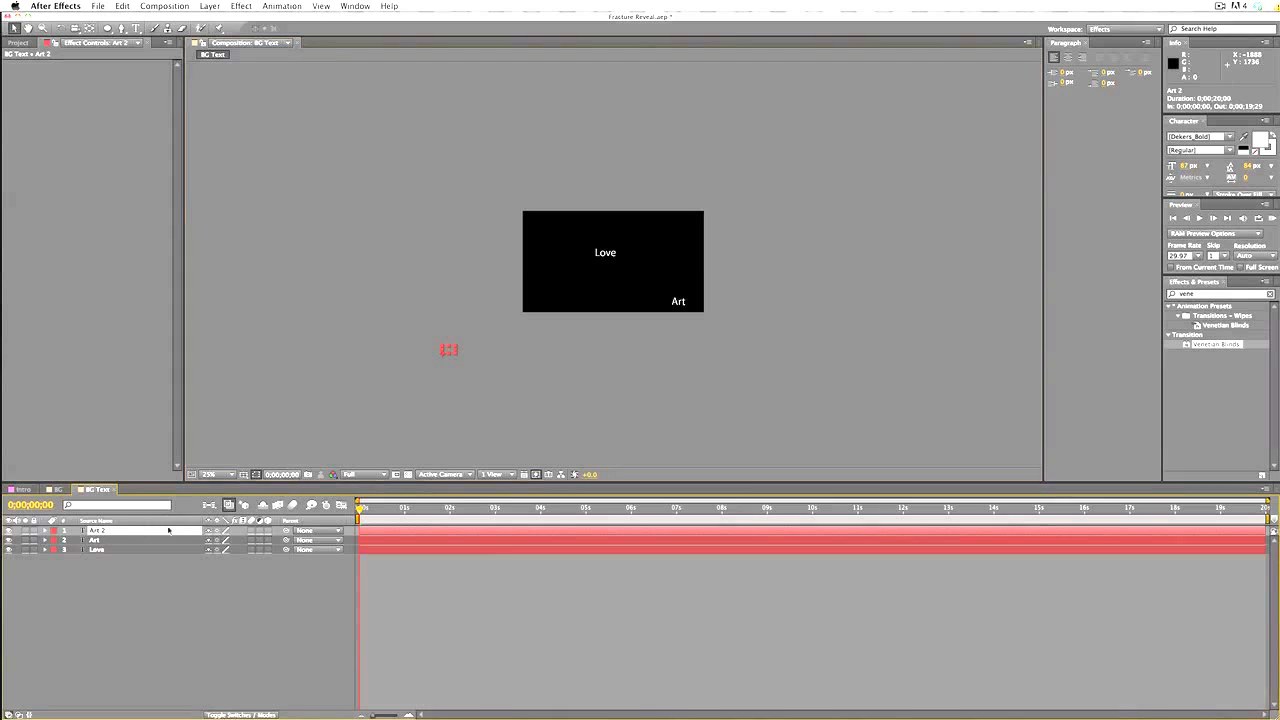
key(super+t)
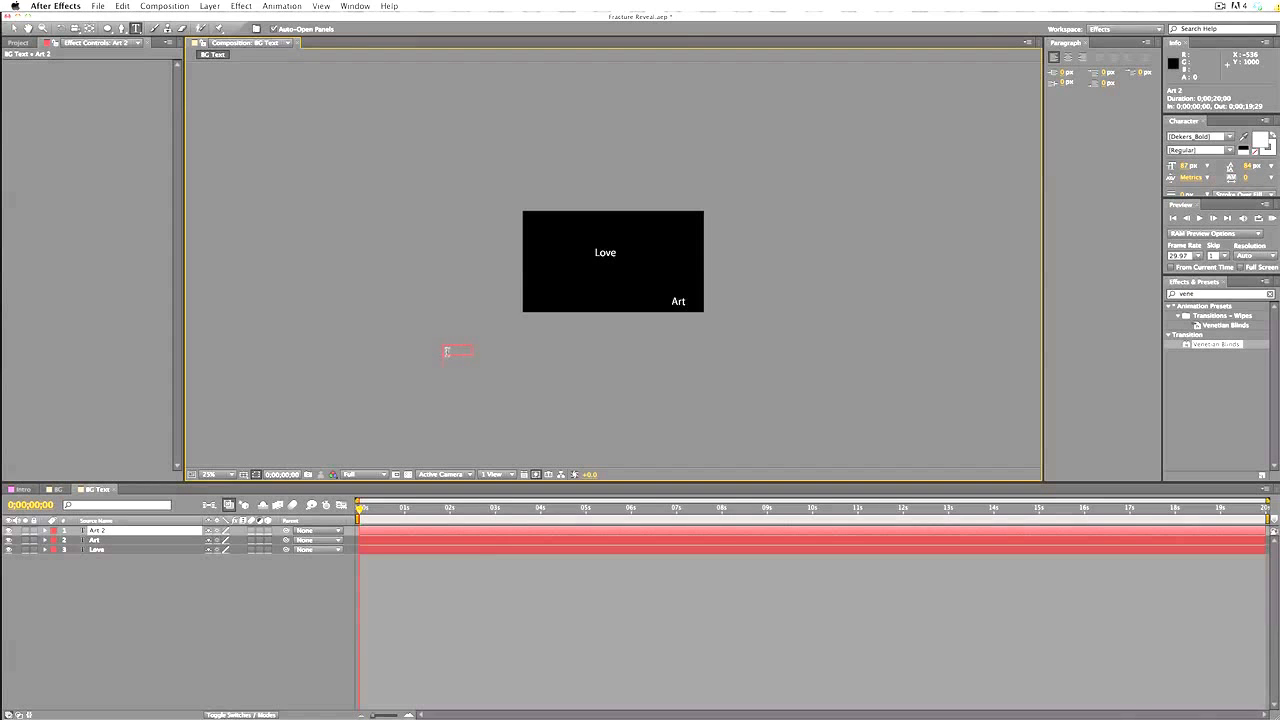
click(13, 28)
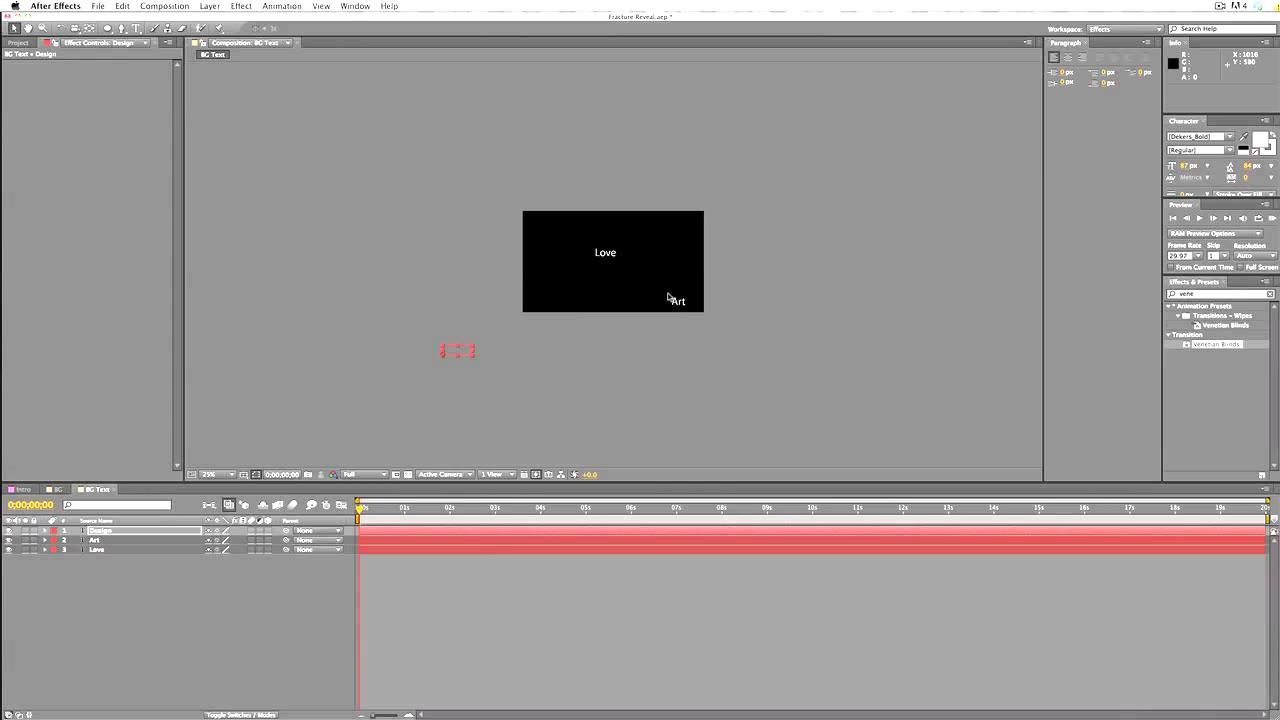
drag(686, 303, 752, 353)
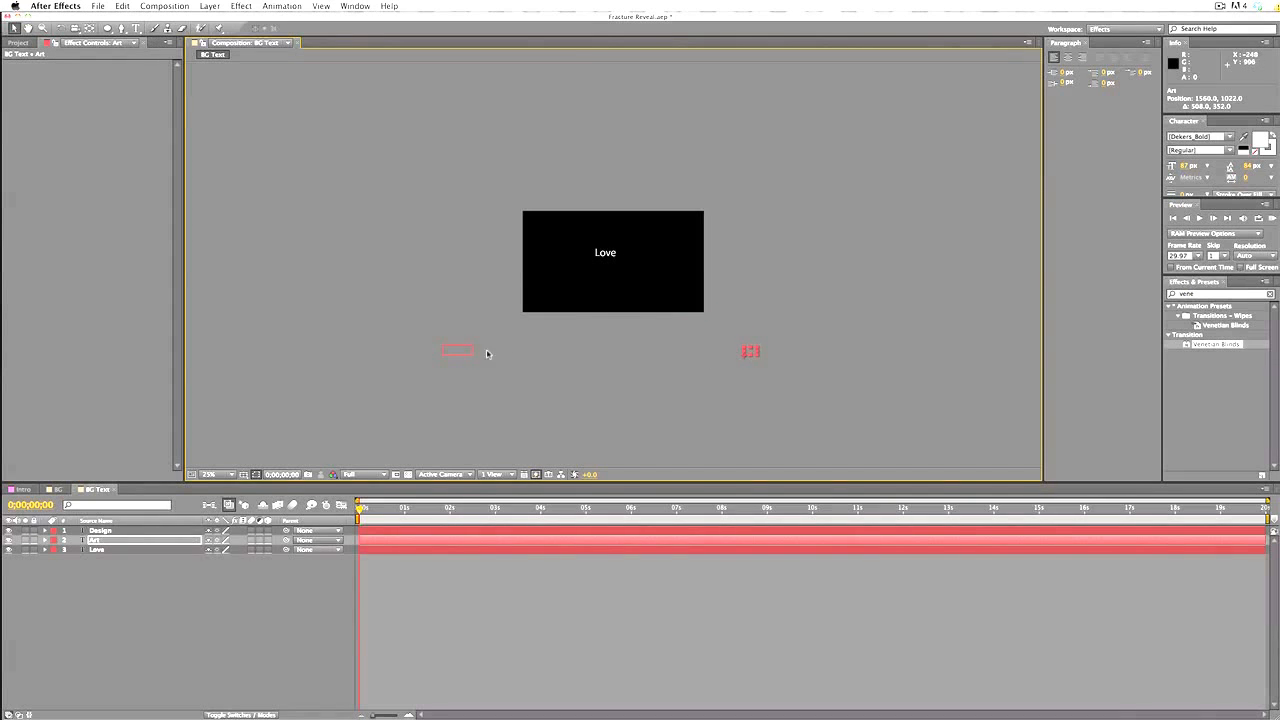
drag(456, 352, 465, 364)
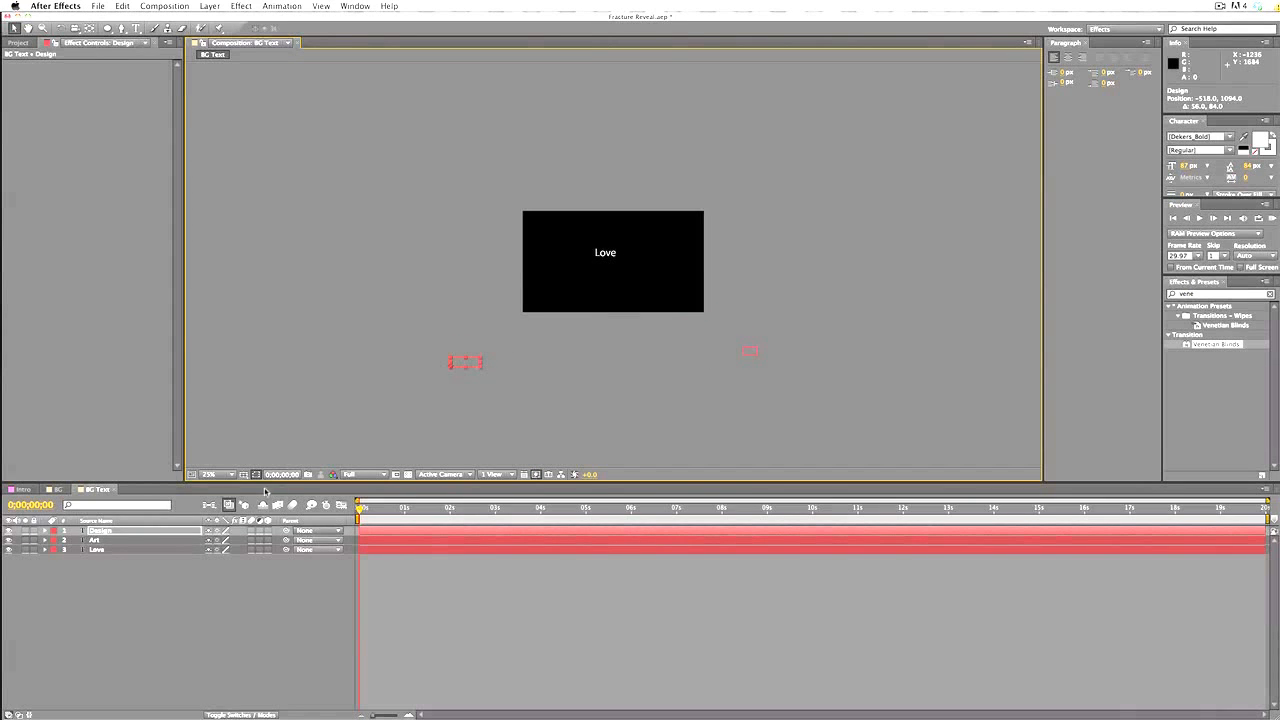
Duplicate the Design text layer, place the copy above the frame at about -346, -270, and change its text to "Passion"
key(super+d)
drag(477, 362, 486, 171)
key(Return)
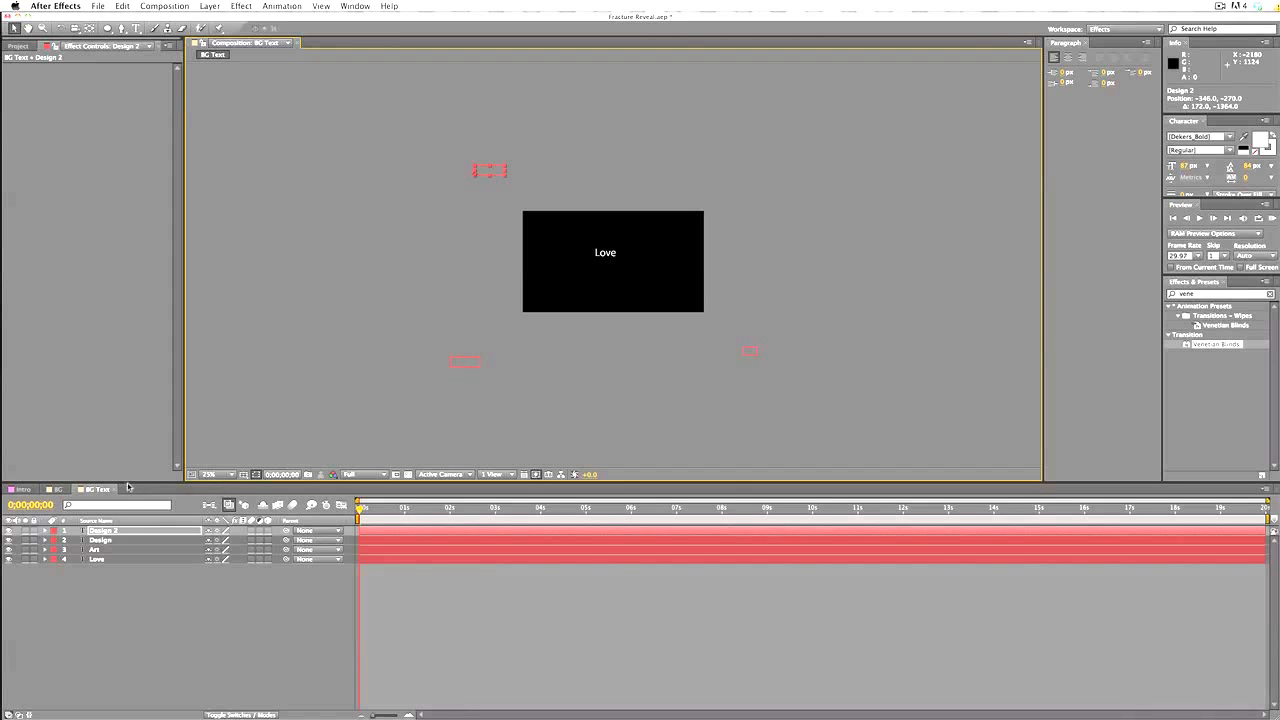
click(134, 533)
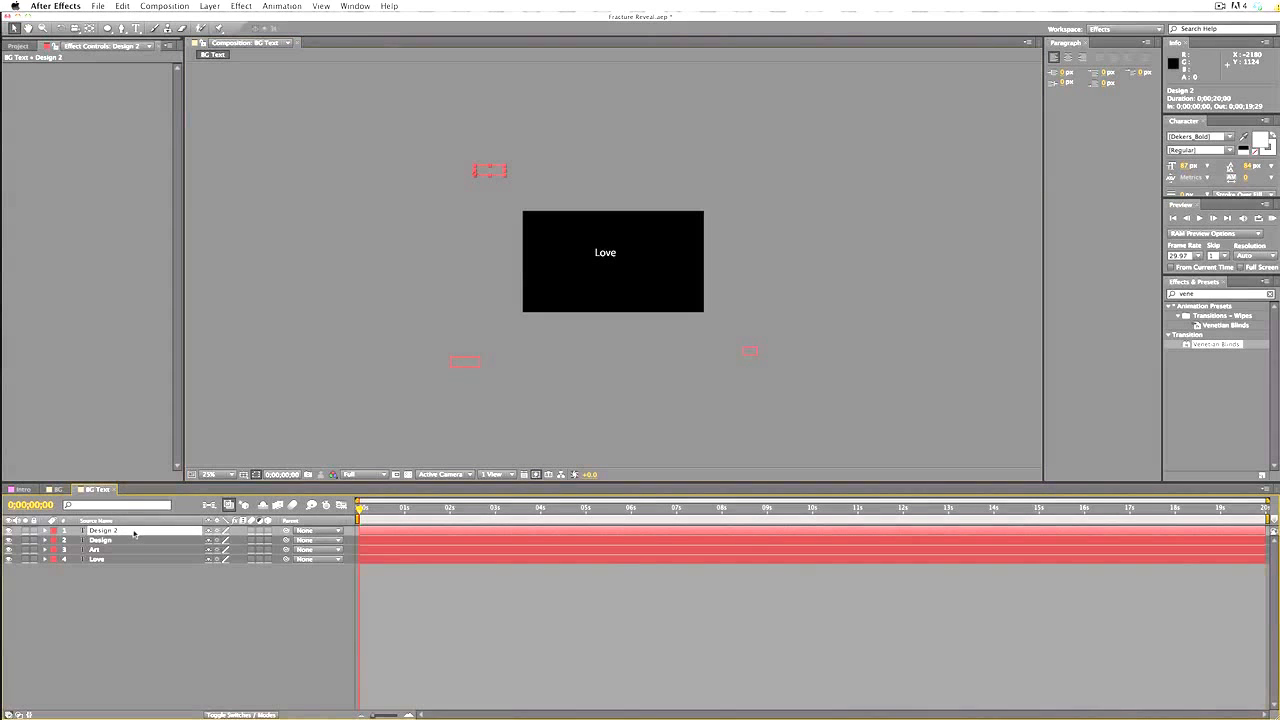
double_click(492, 169)
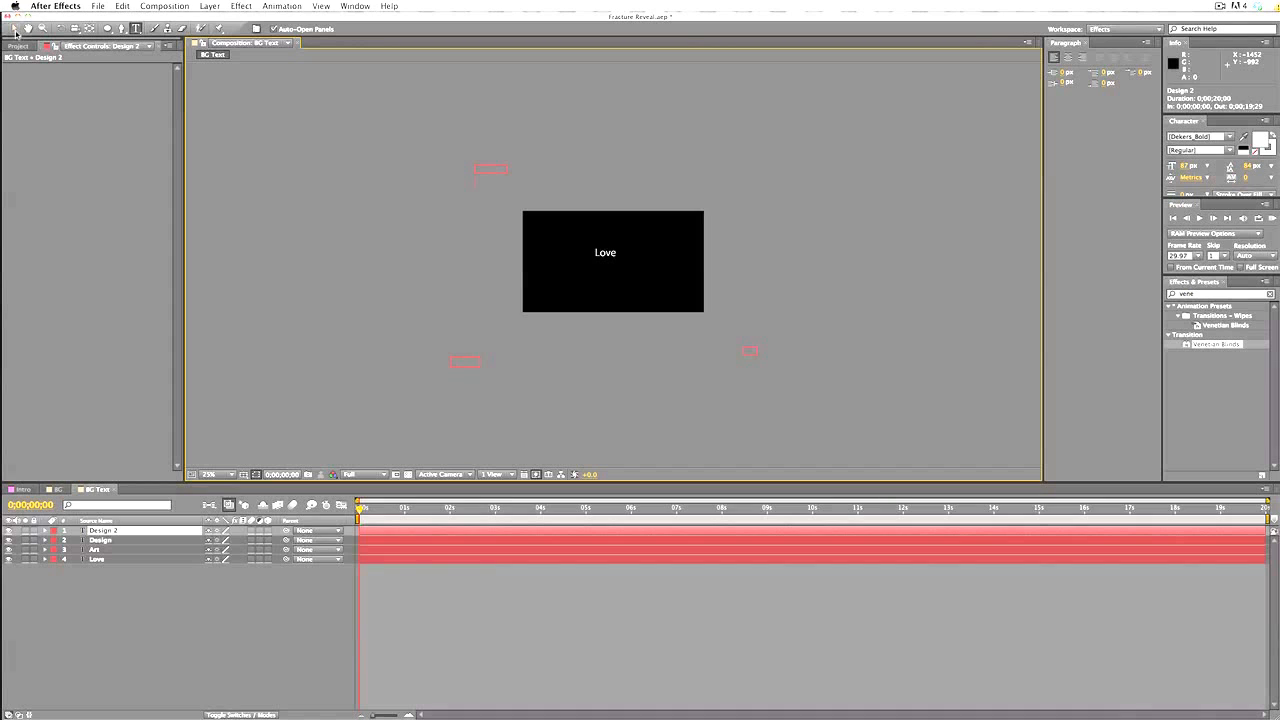
click(147, 535)
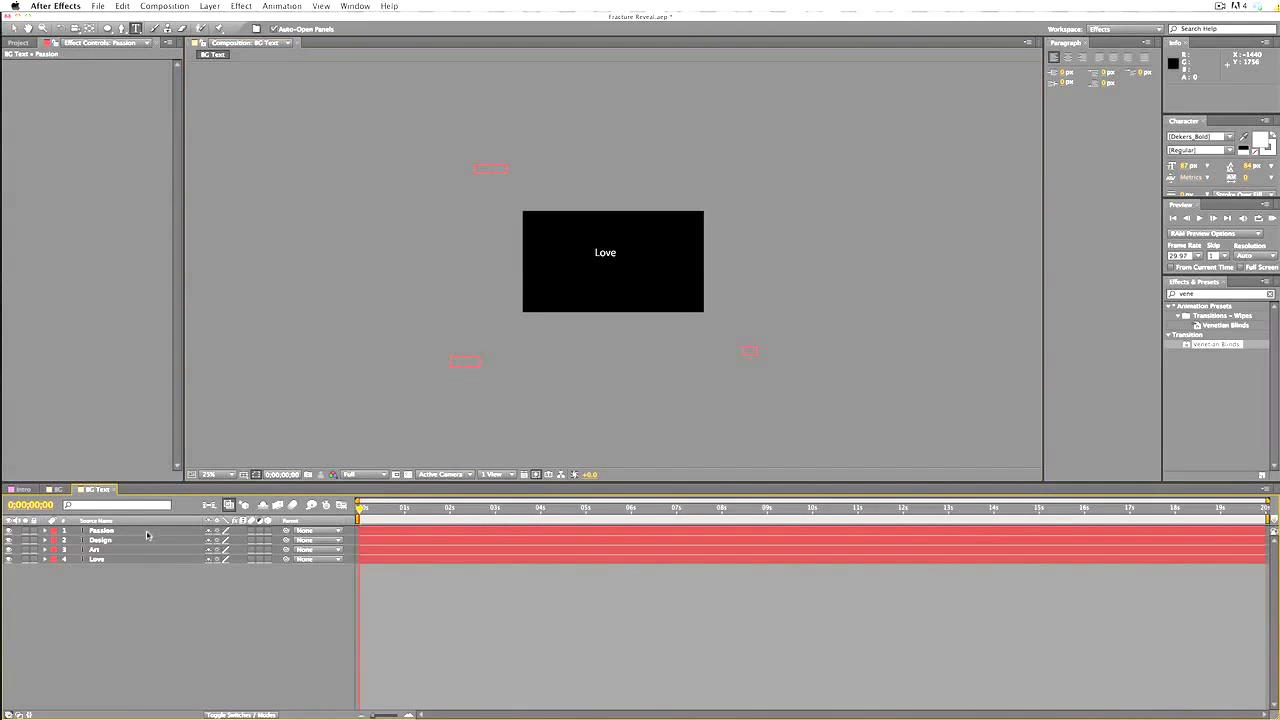
Duplicate the Passion text layer and place the copy outside the frame, beyond its upper-right corner
click(146, 531)
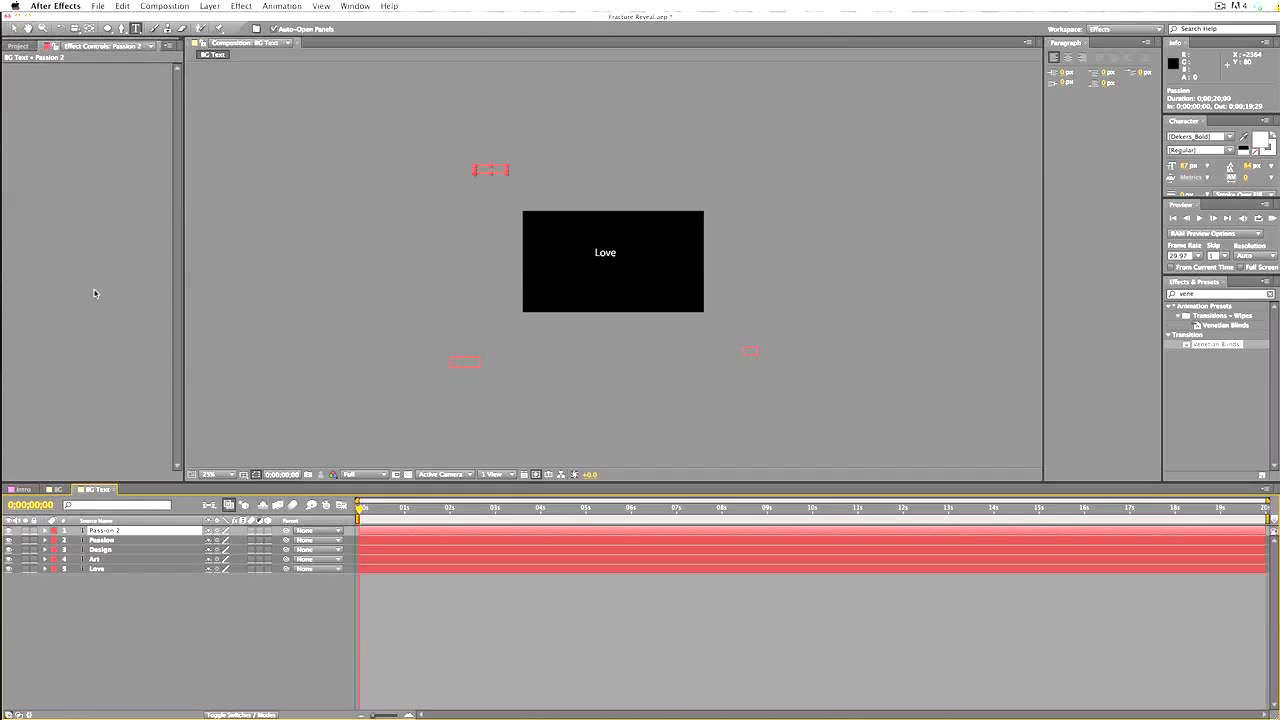
key(super+d)
key(v)
drag(500, 172, 781, 190)
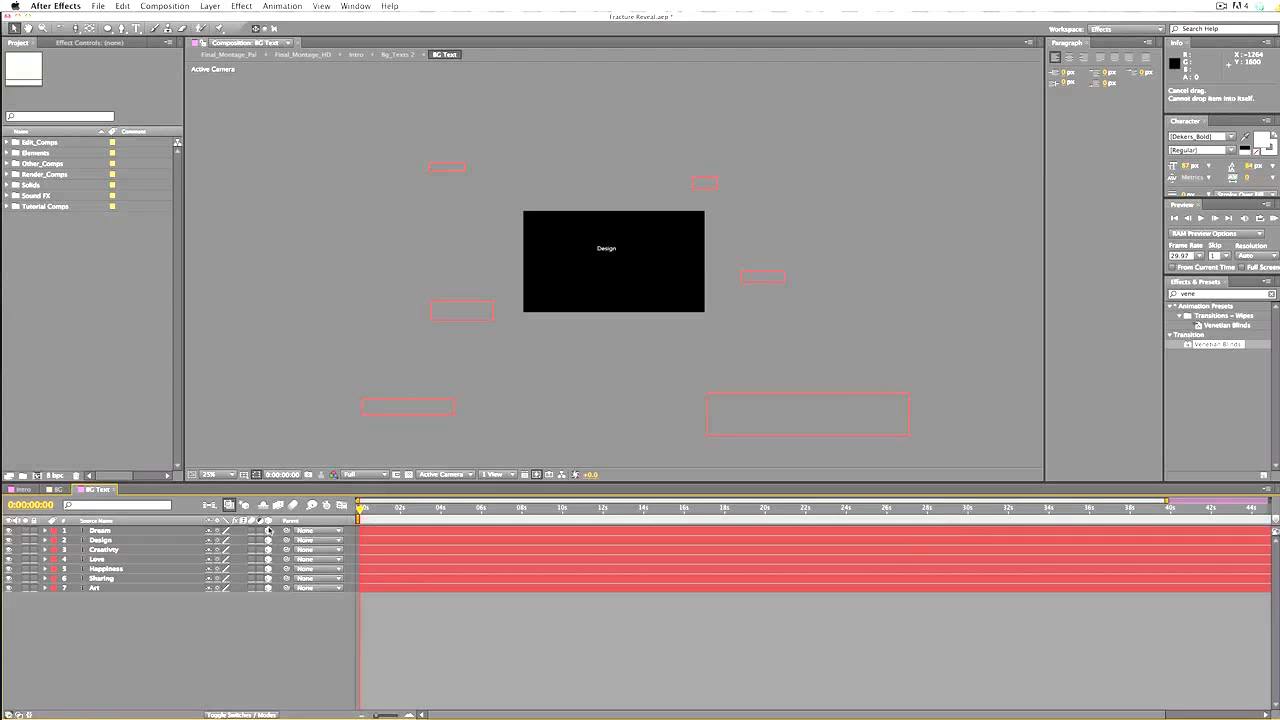
Check the layers' 3D switches in the prepared BG Text composition, and push the Design layer back in depth to about Z 8094.7
click(231, 715)
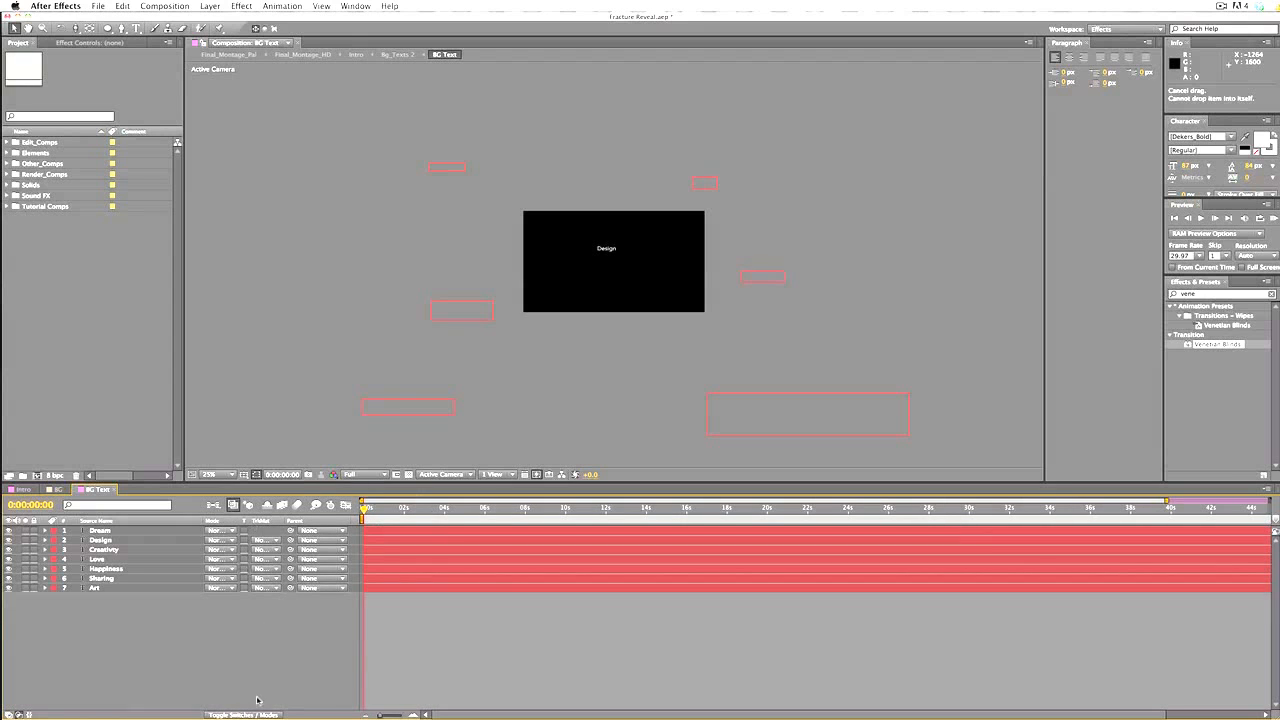
click(258, 715)
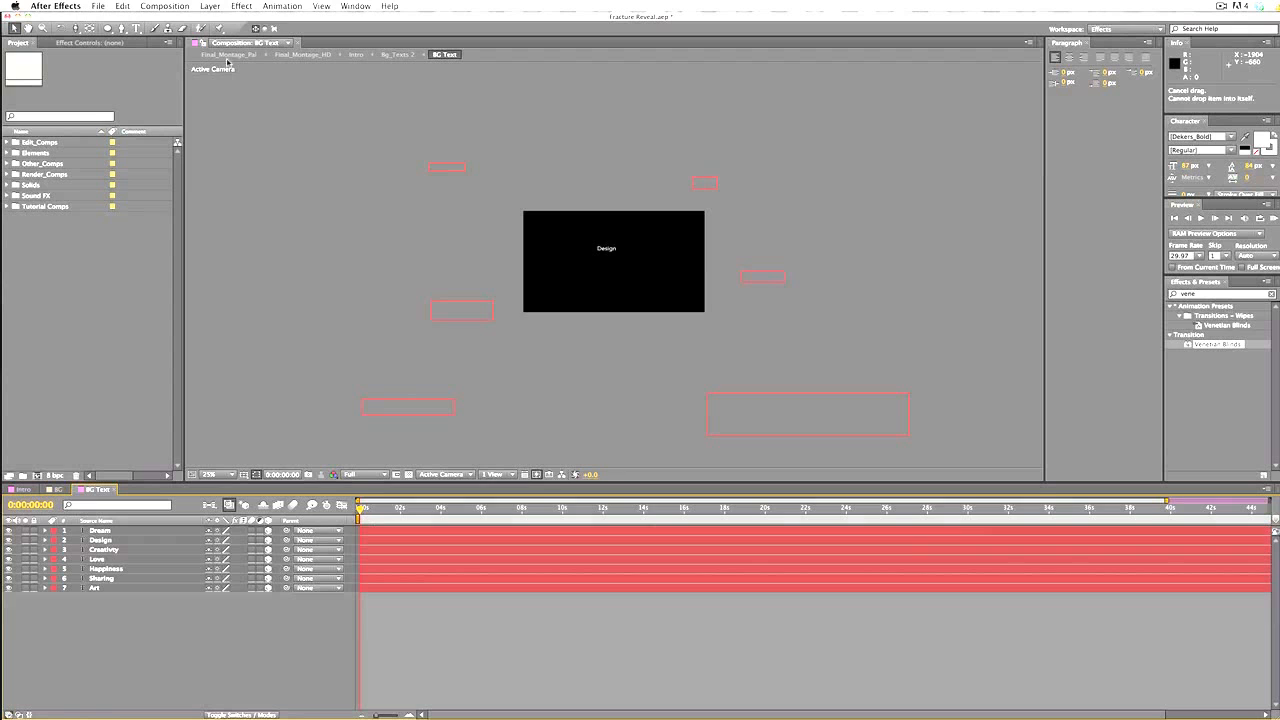
click(447, 167)
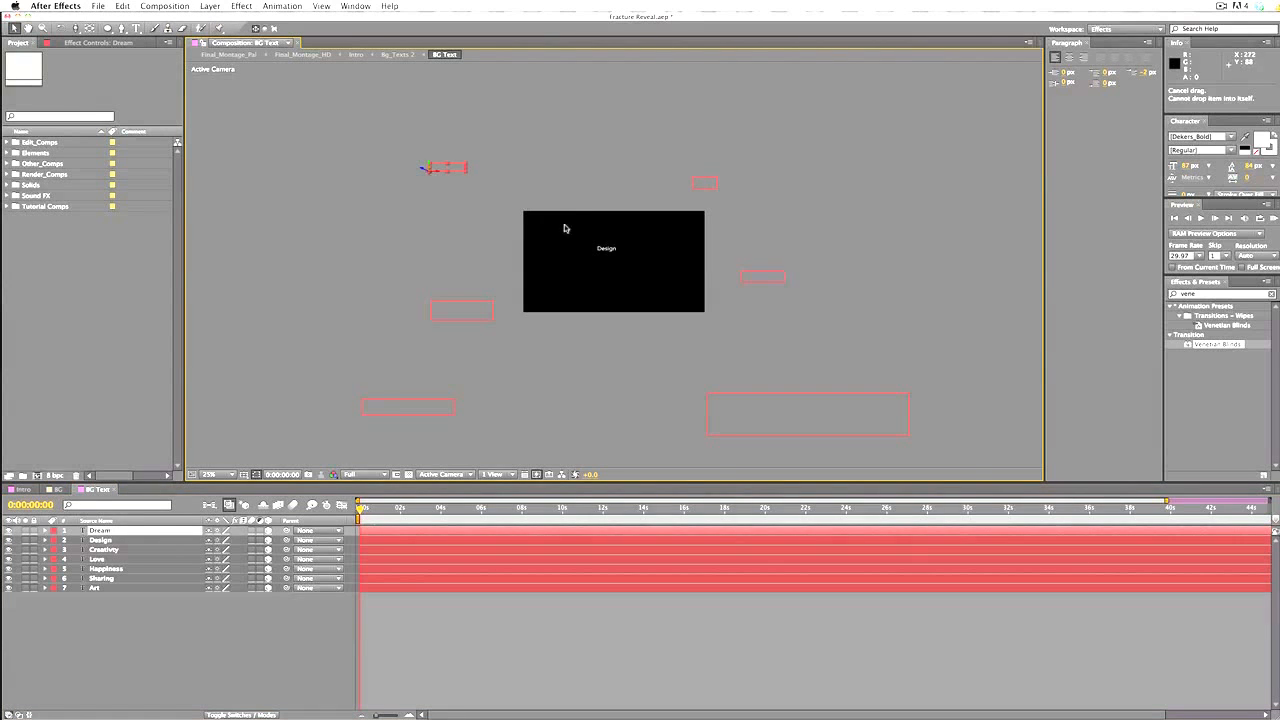
click(608, 251)
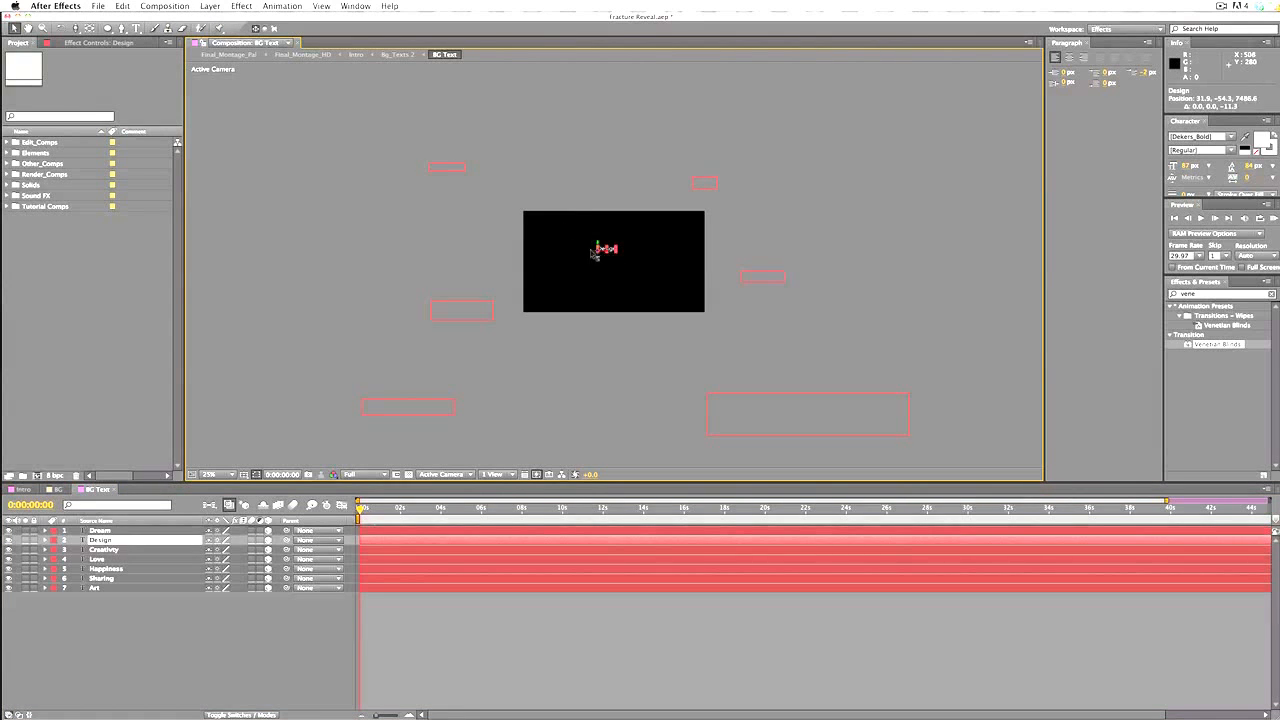
key(Return)
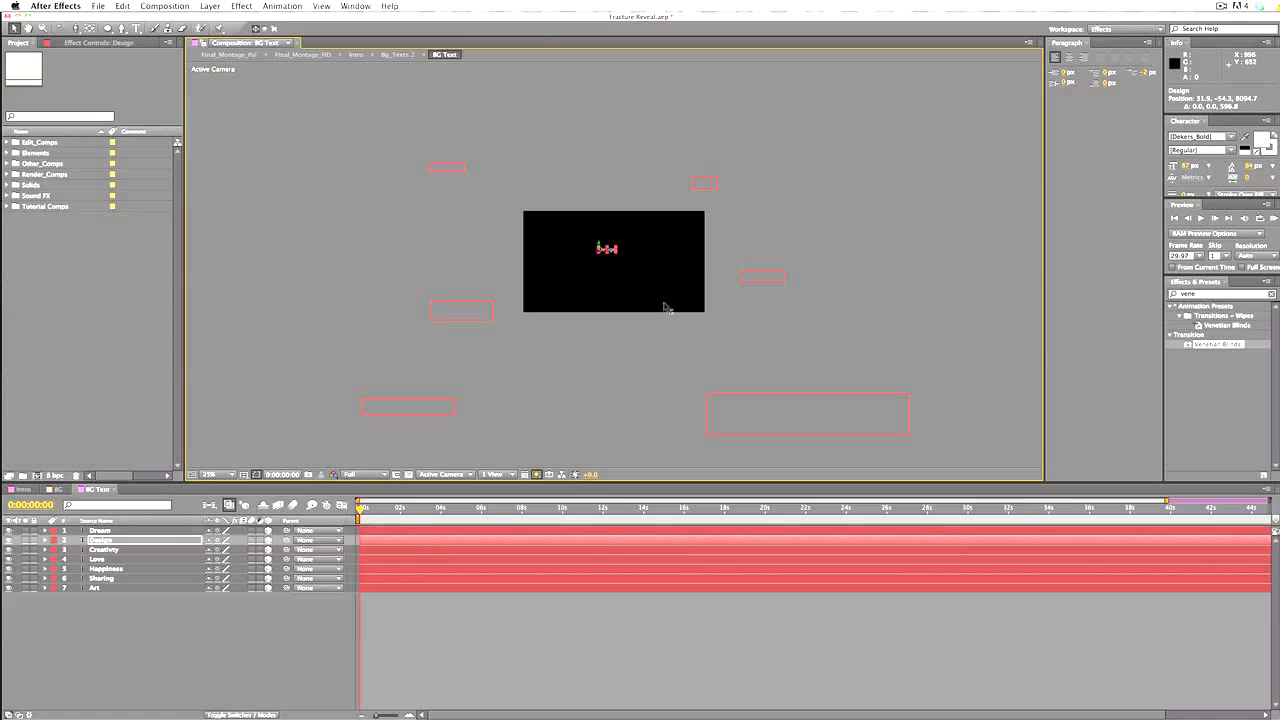
Shift the Love layer in depth to about Z 123.2 and the Creativity layer to about Z -1055.3
click(452, 177)
drag(461, 306, 430, 300)
click(723, 396)
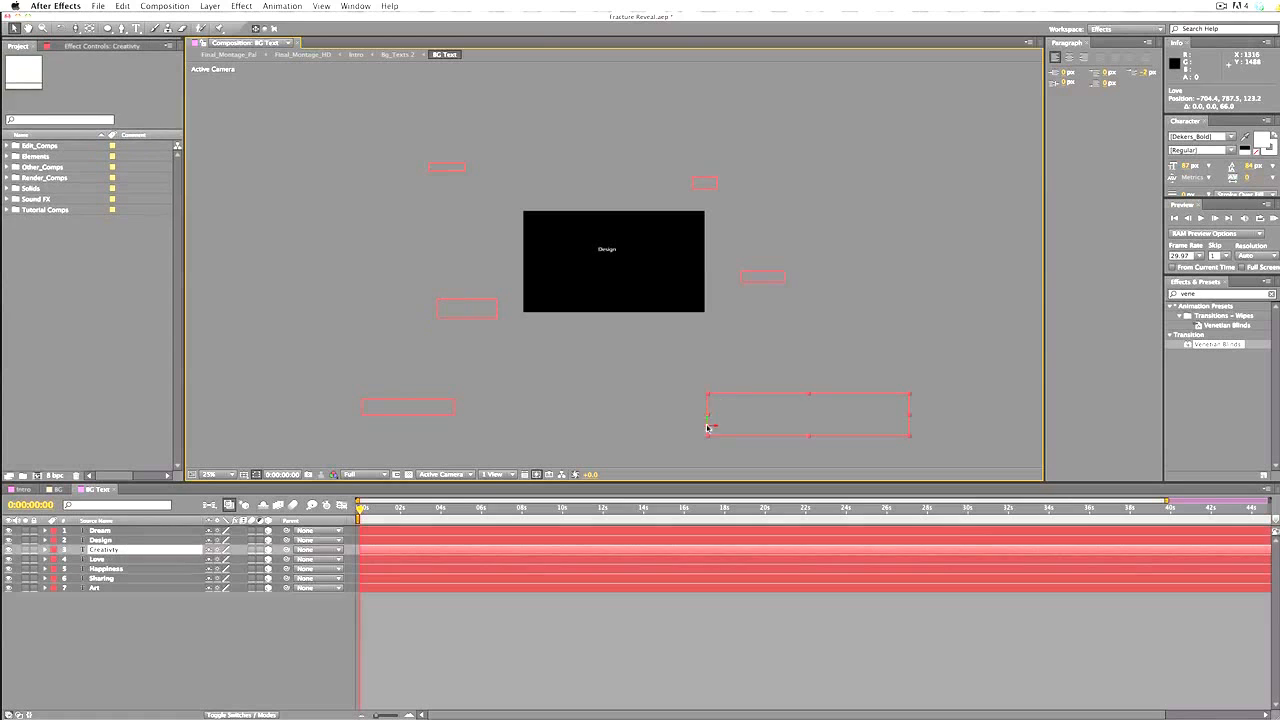
mouse_move(711, 435)
mouse_down()
mouse_move(713, 489)
mouse_move(709, 428)
mouse_up()
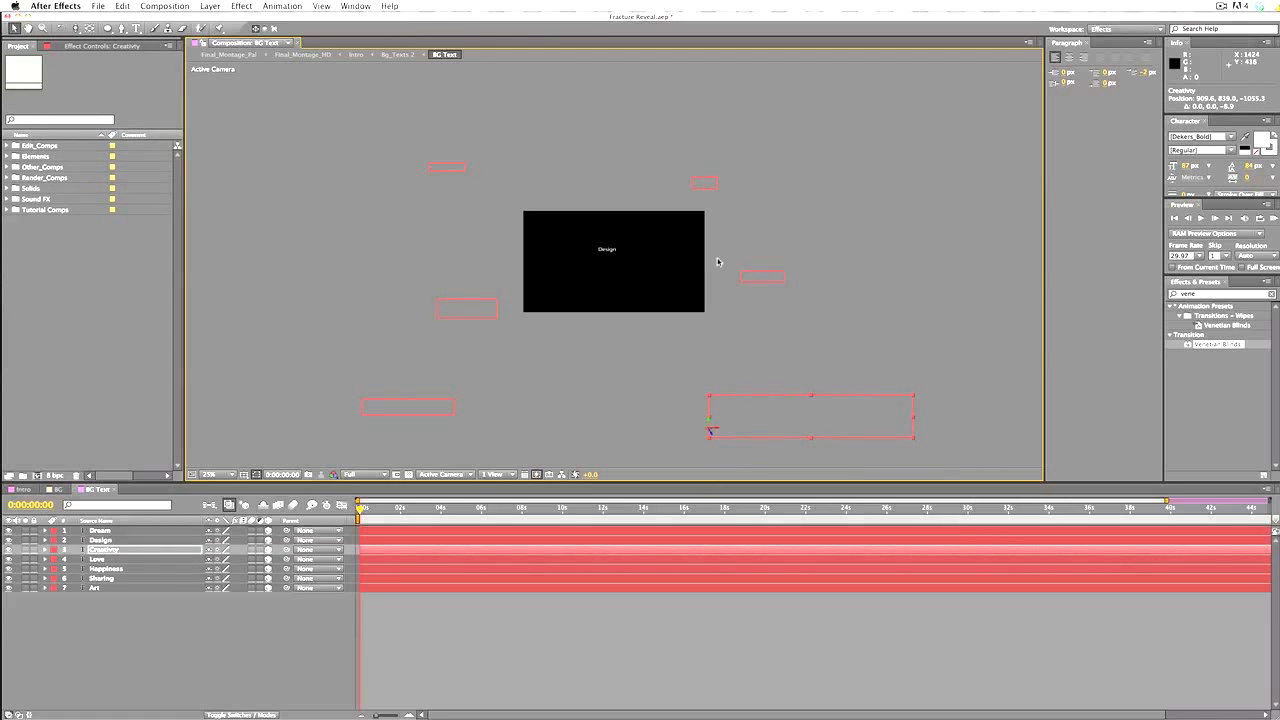
Shift the Art layer in depth to about Z 1282.5 and the Sharing layer to about Z 2886.1
click(703, 188)
mouse_move(697, 188)
mouse_down()
mouse_move(666, 269)
mouse_move(708, 206)
mouse_up()
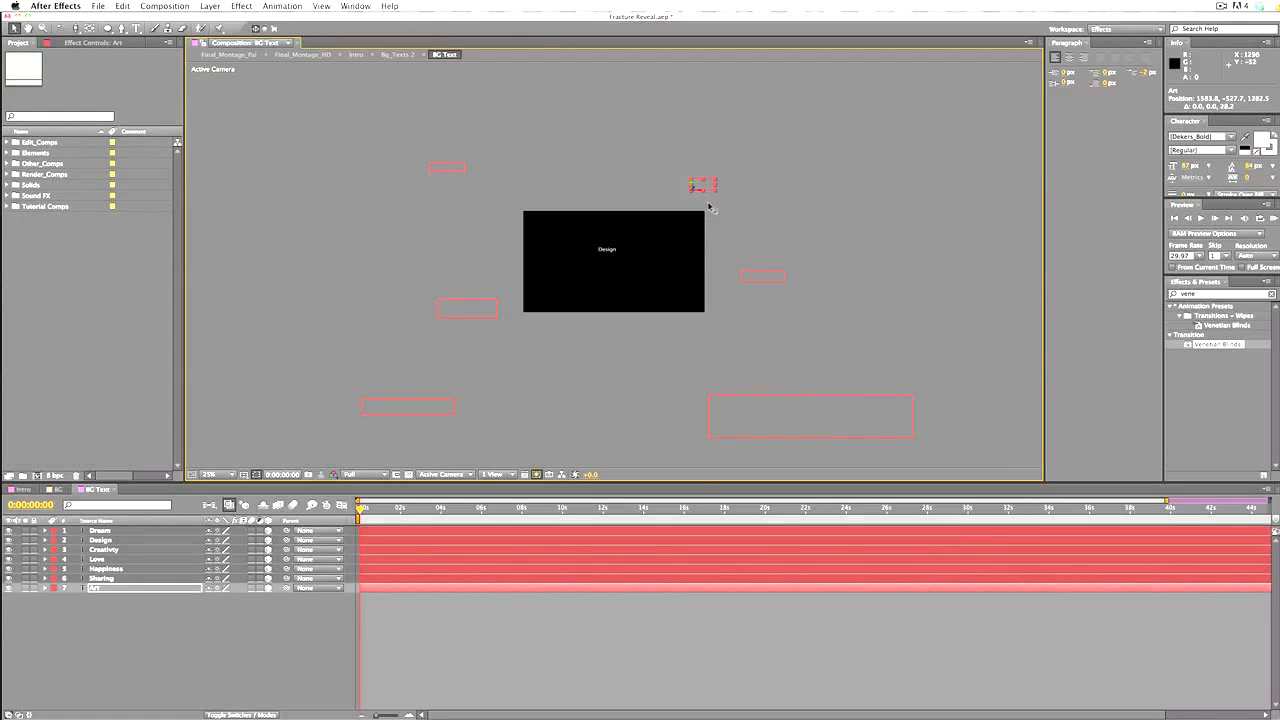
click(751, 277)
drag(751, 277, 703, 328)
Move the Happiness layer back in depth and upward to about -2164.8, 1892.1, 1143.7, and deselect it
click(398, 406)
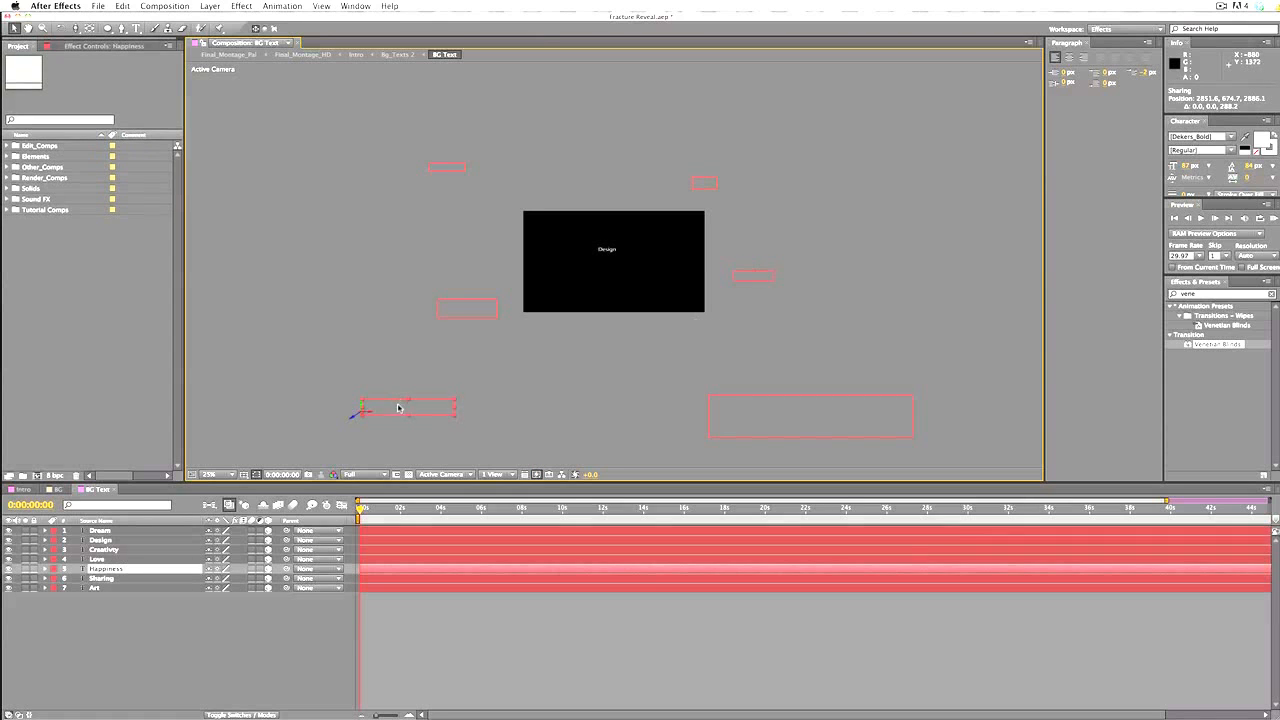
drag(354, 420, 370, 390)
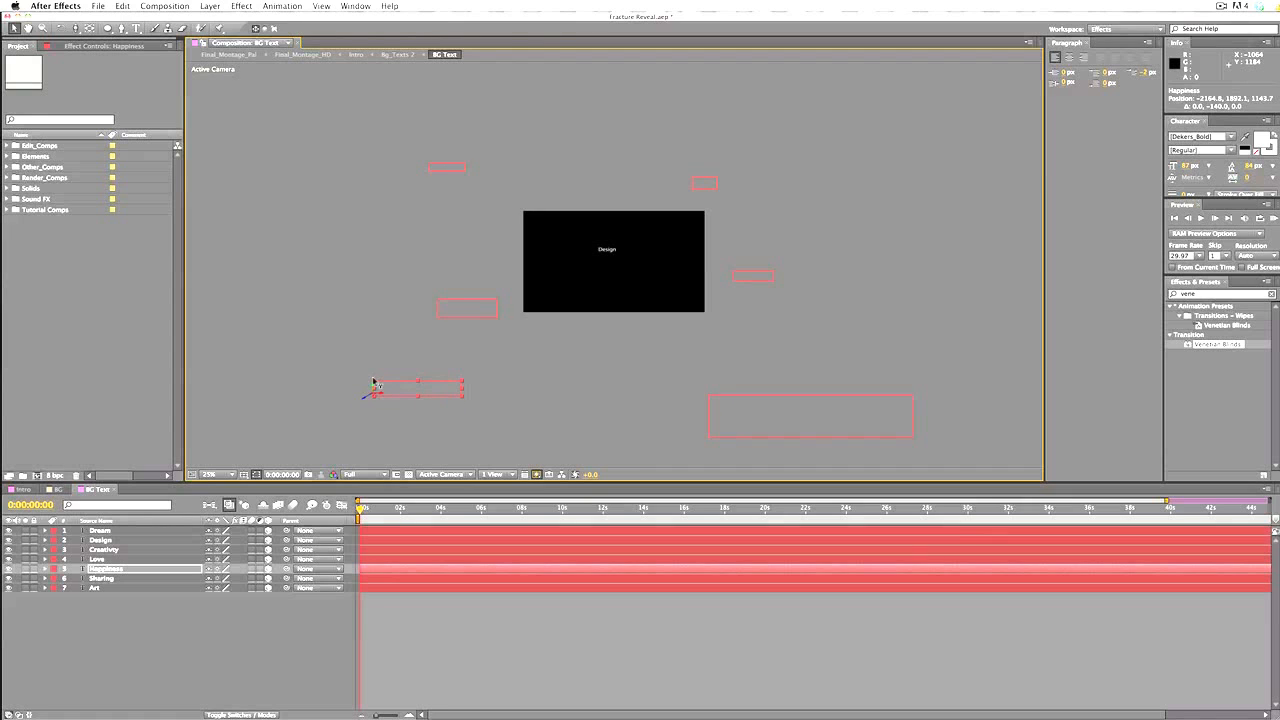
click(366, 401)
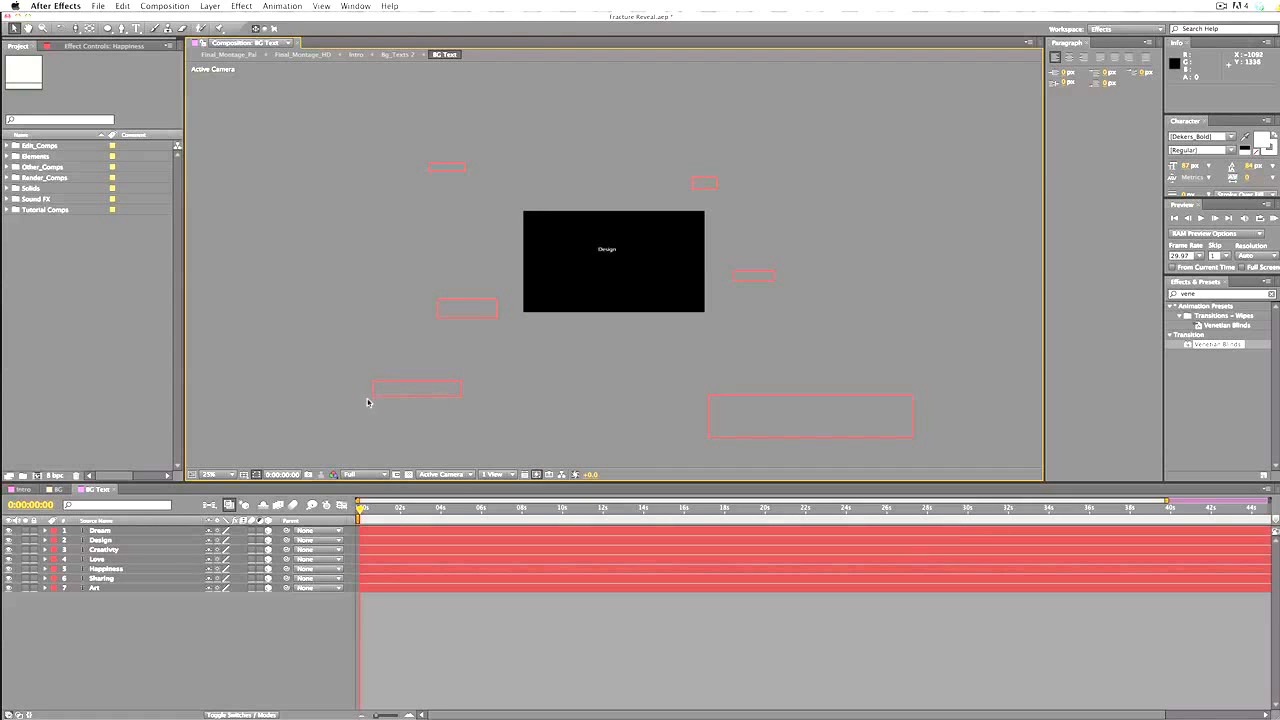
click(372, 397)
click(363, 303)
Create a new 1280 x 720, 25 fps composition named BG Text 2 with a duration of 0:00:50:12
click(174, 7)
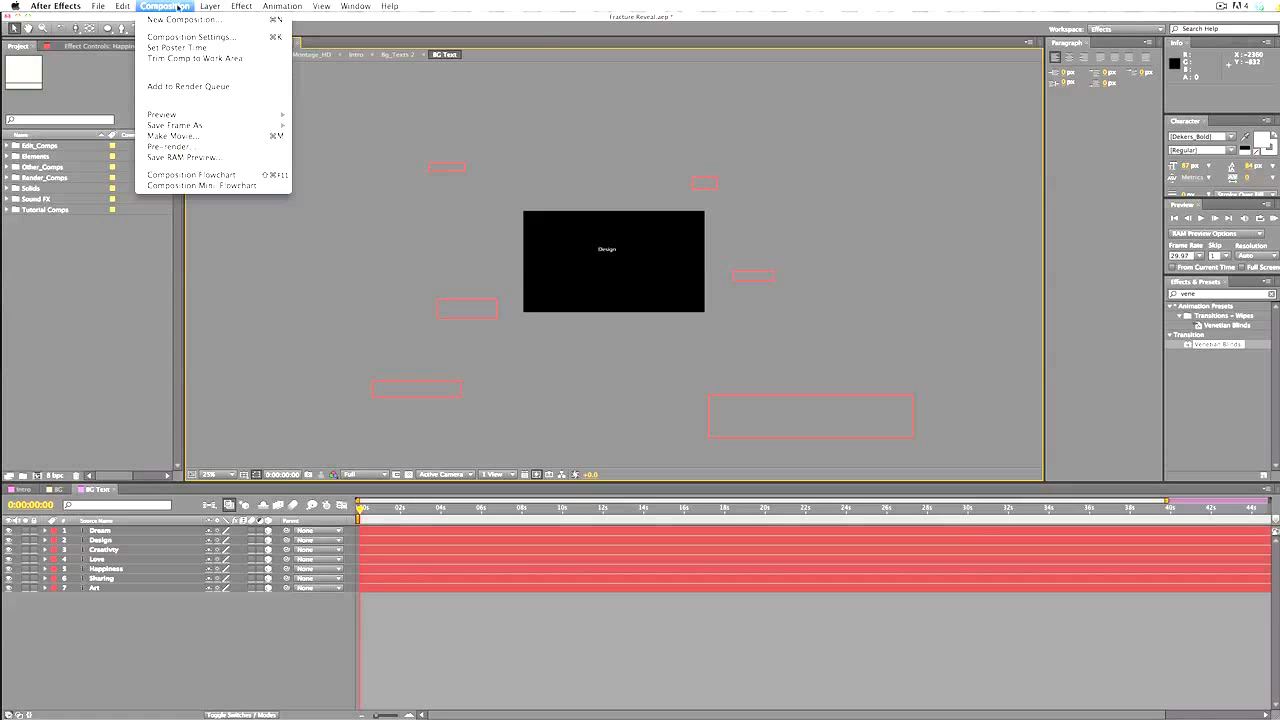
click(172, 19)
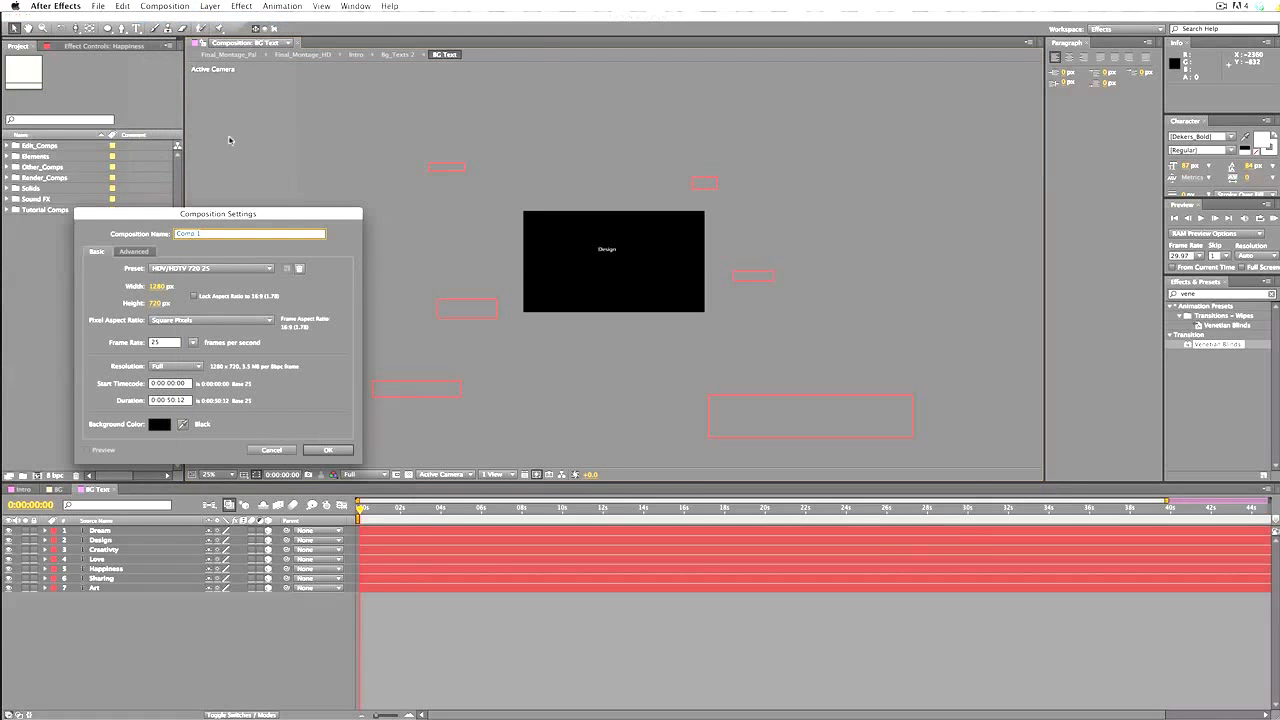
text(BG Text)
key(Return)
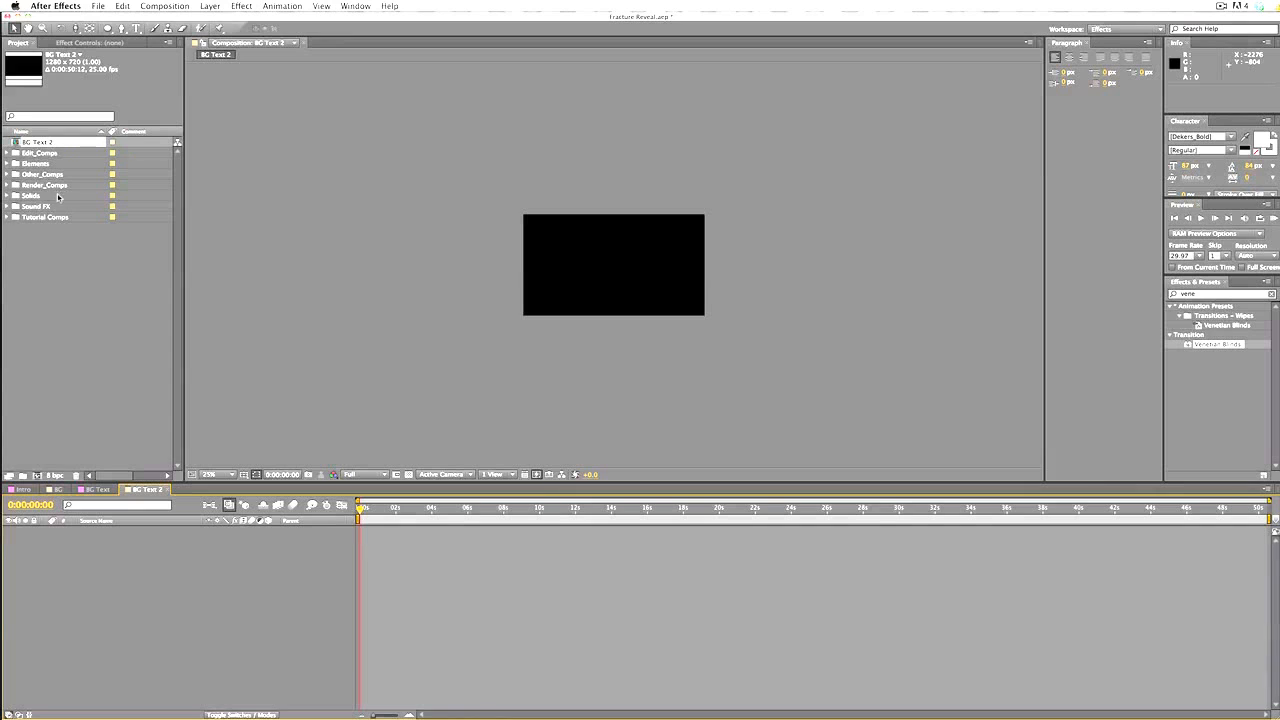
File the BG Text 2 composition in the Tutorial Comps project folder, expand that folder, and select the BG composition in it
right_click(44, 259)
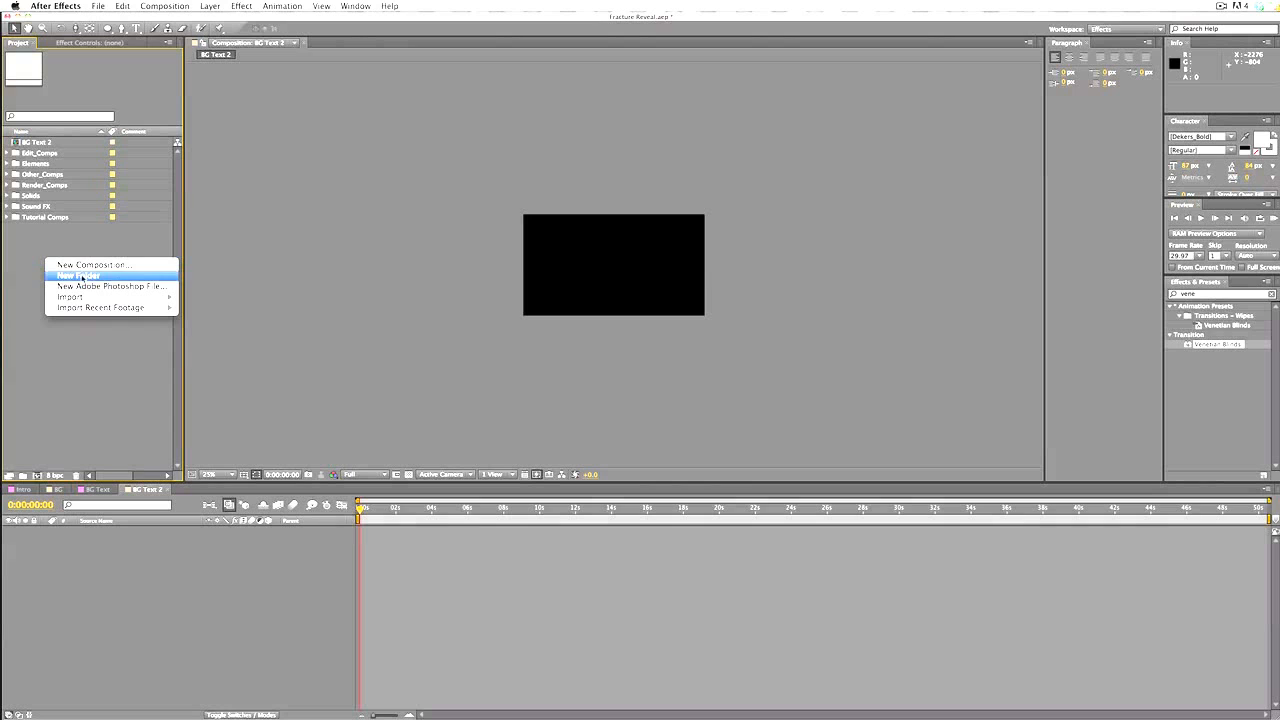
click(26, 262)
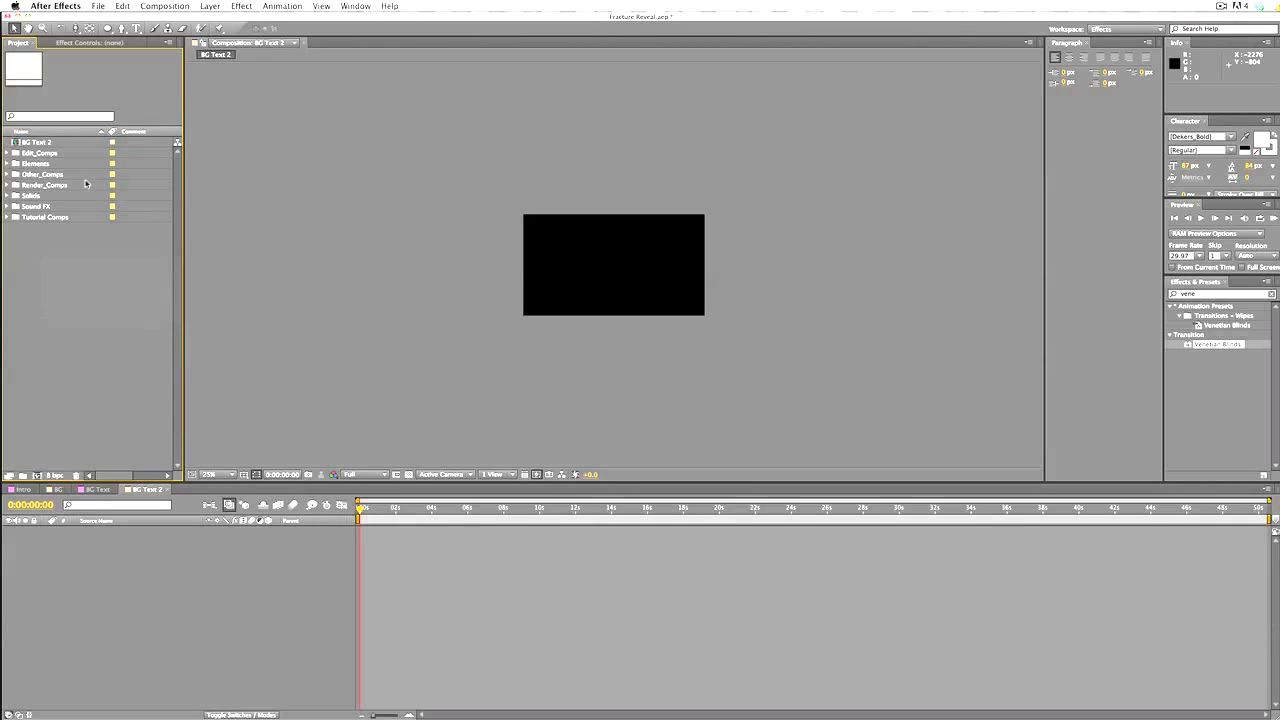
drag(42, 143, 44, 218)
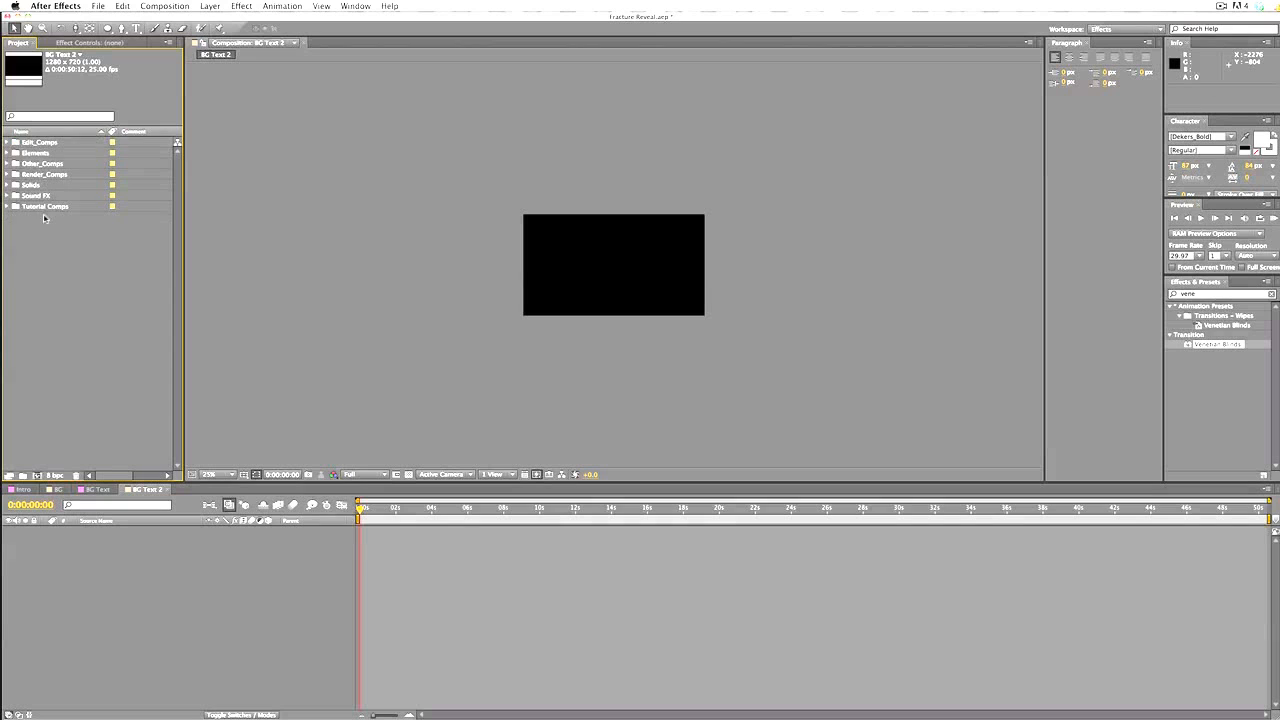
click(7, 207)
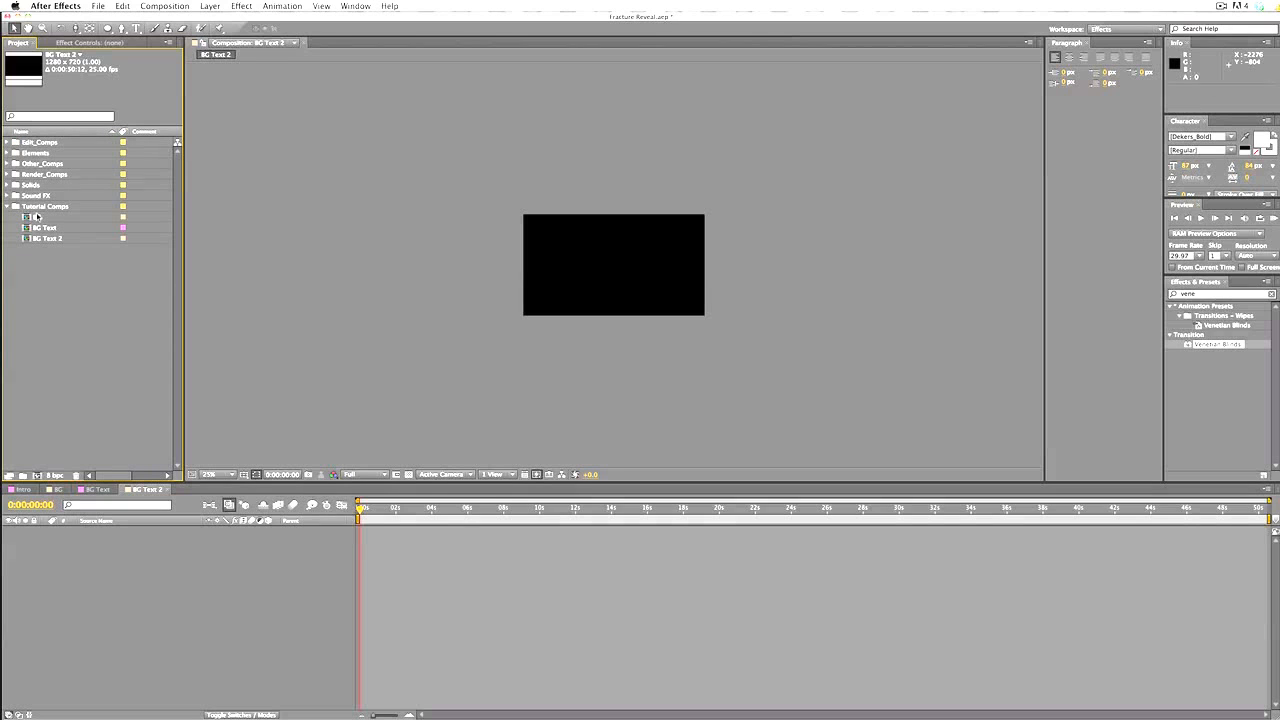
click(40, 218)
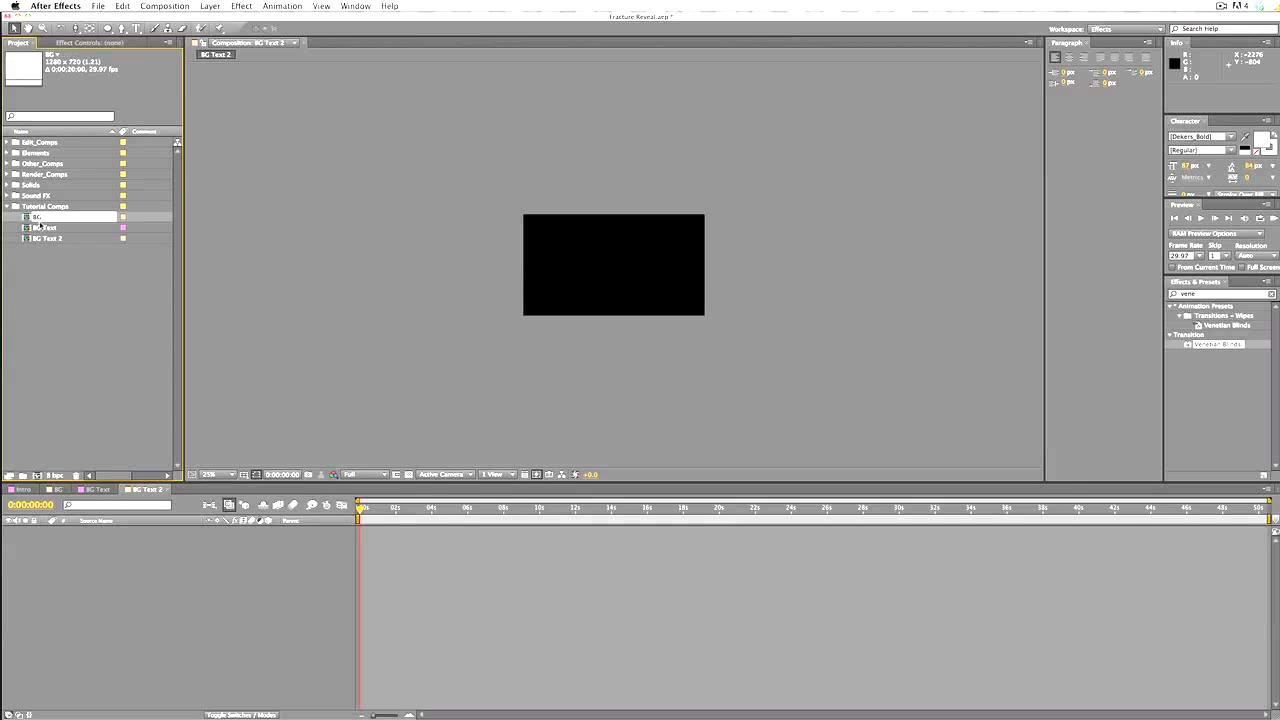
Add the BG Text composition as a layer in BG Text 2 and nudge it to about 634, 366
click(40, 228)
click(44, 240)
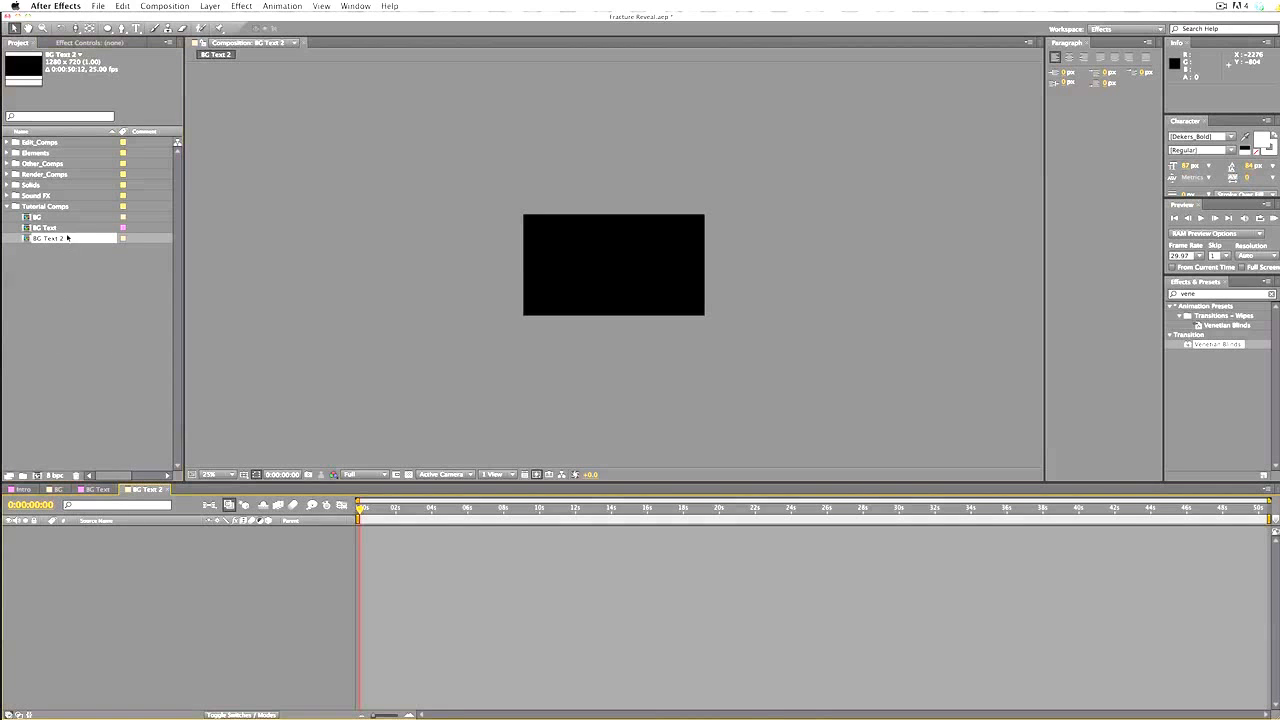
drag(45, 229, 105, 556)
scroll(484, 330, down, 2)
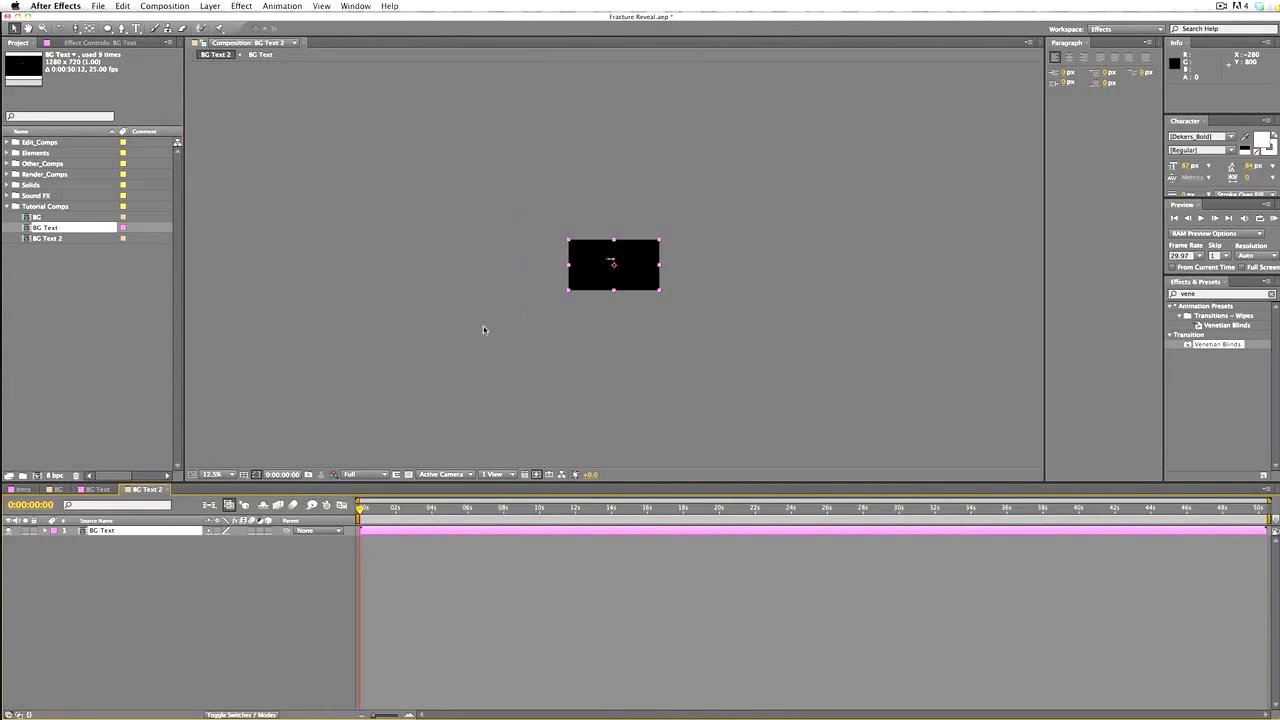
scroll(484, 330, up, 4)
scroll(483, 330, down, 2)
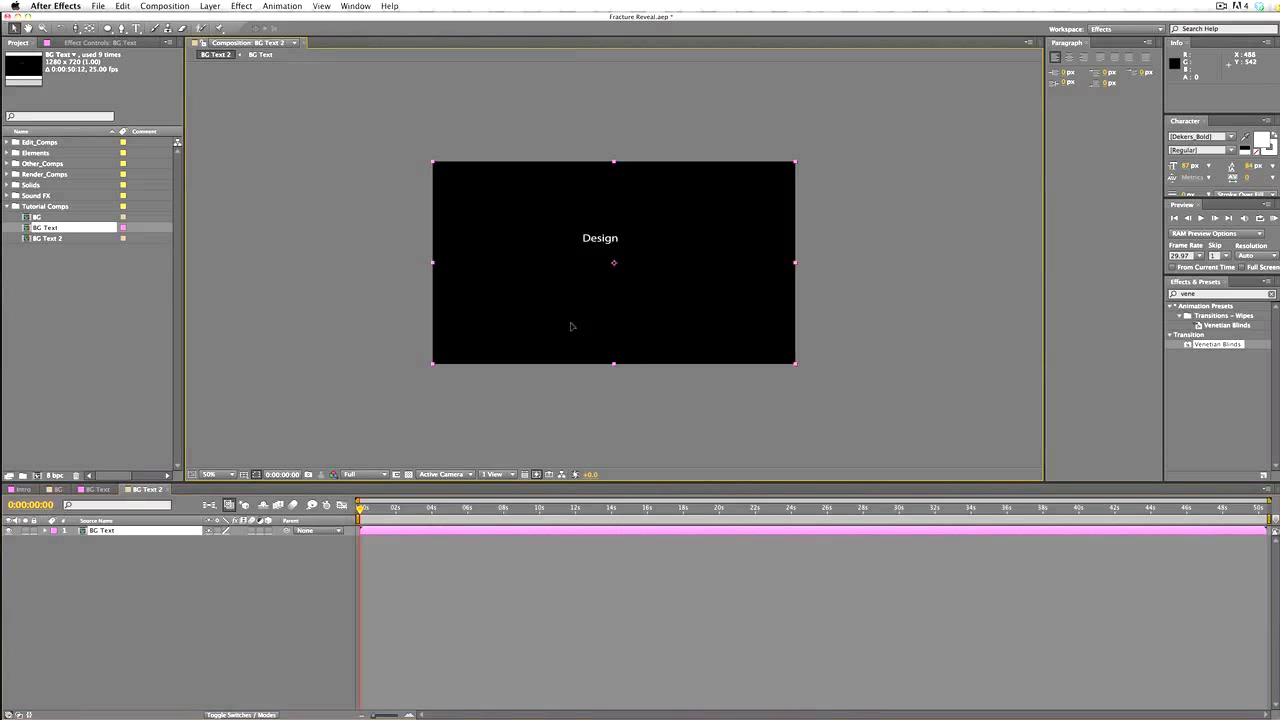
drag(571, 325, 594, 282)
scroll(583, 290, down, 6)
scroll(583, 290, up, 2)
scroll(596, 275, up, 1)
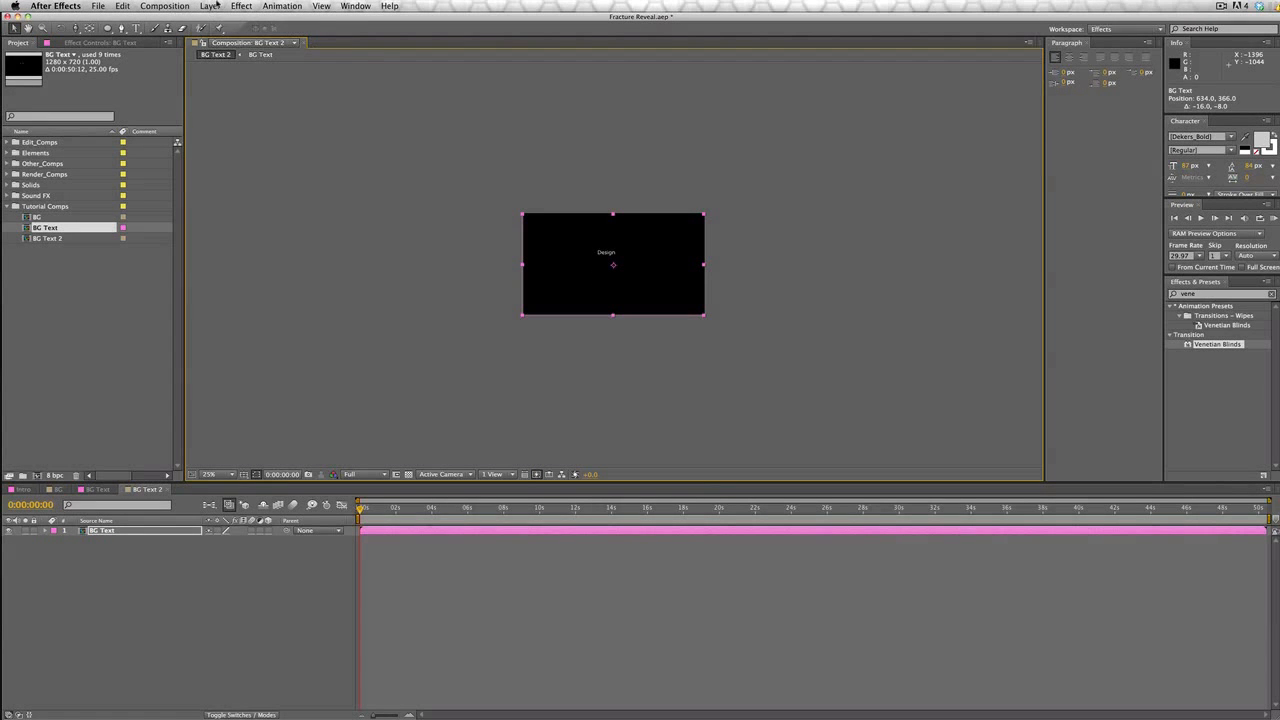
Create a two-node camera with the 35mm preset and make the BG Text layer 3D
click(212, 6)
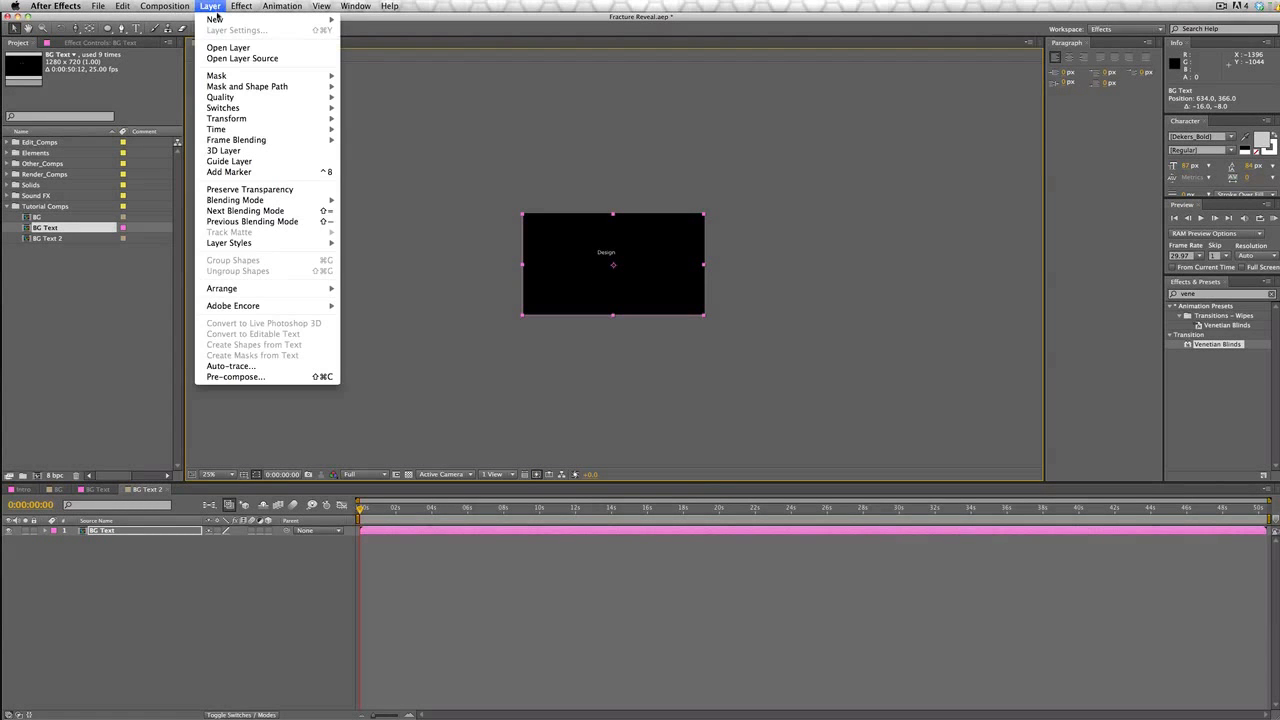
mouse_move(273, 19)
click(370, 54)
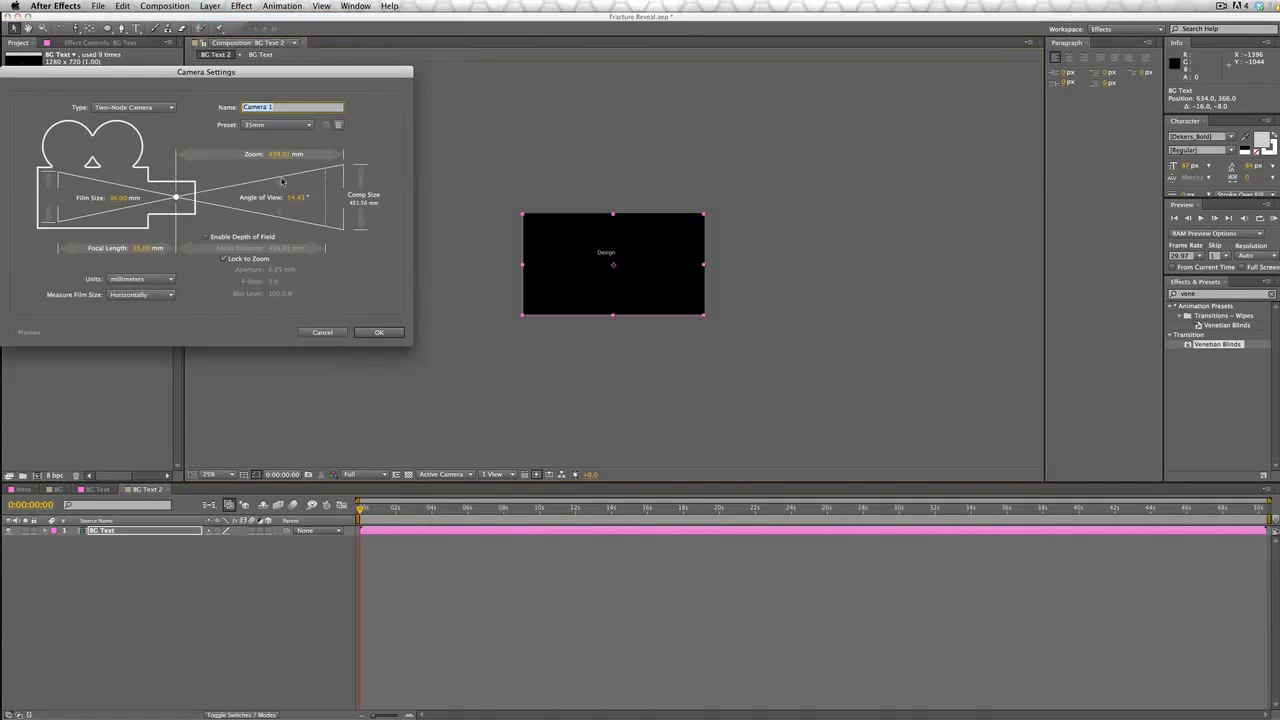
click(380, 334)
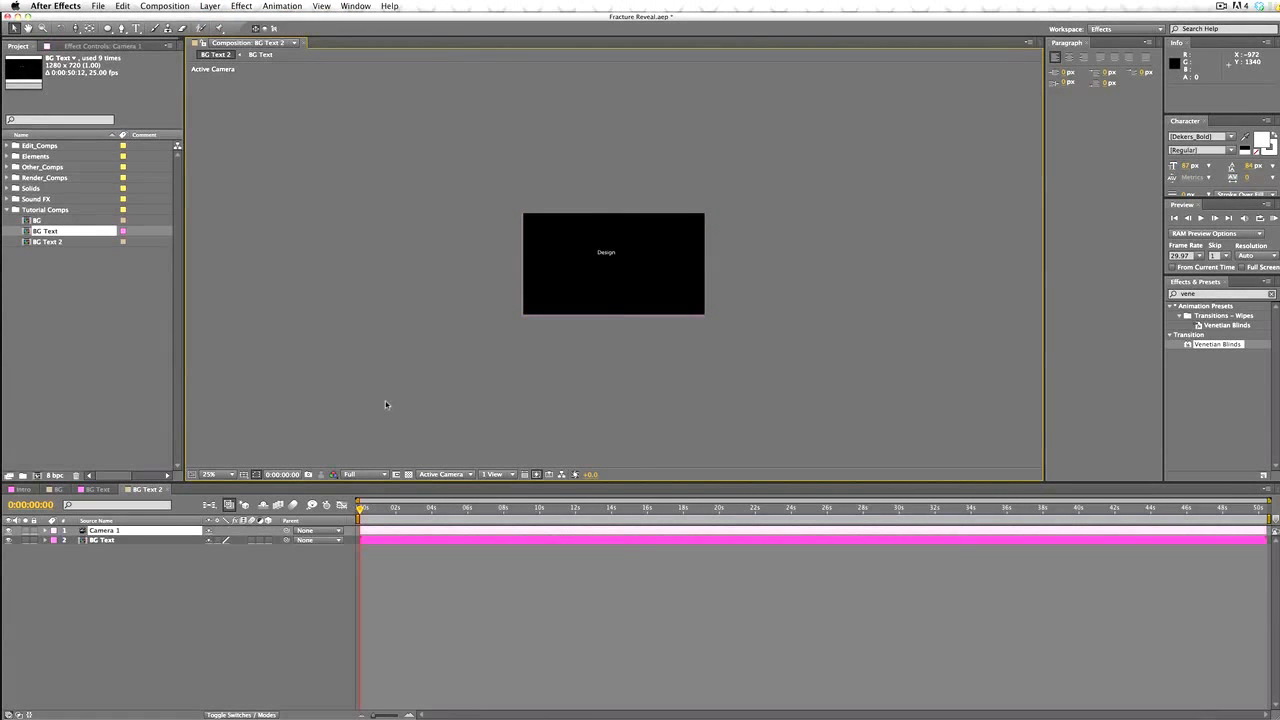
key(period)
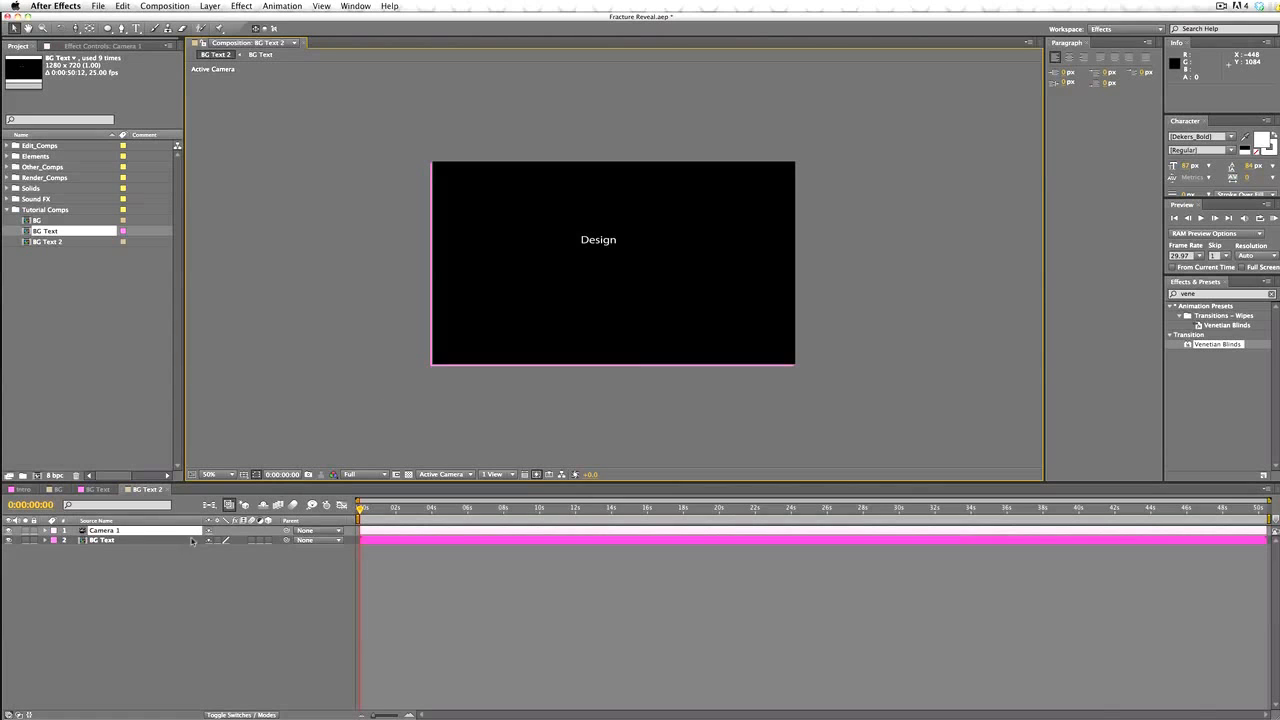
click(268, 541)
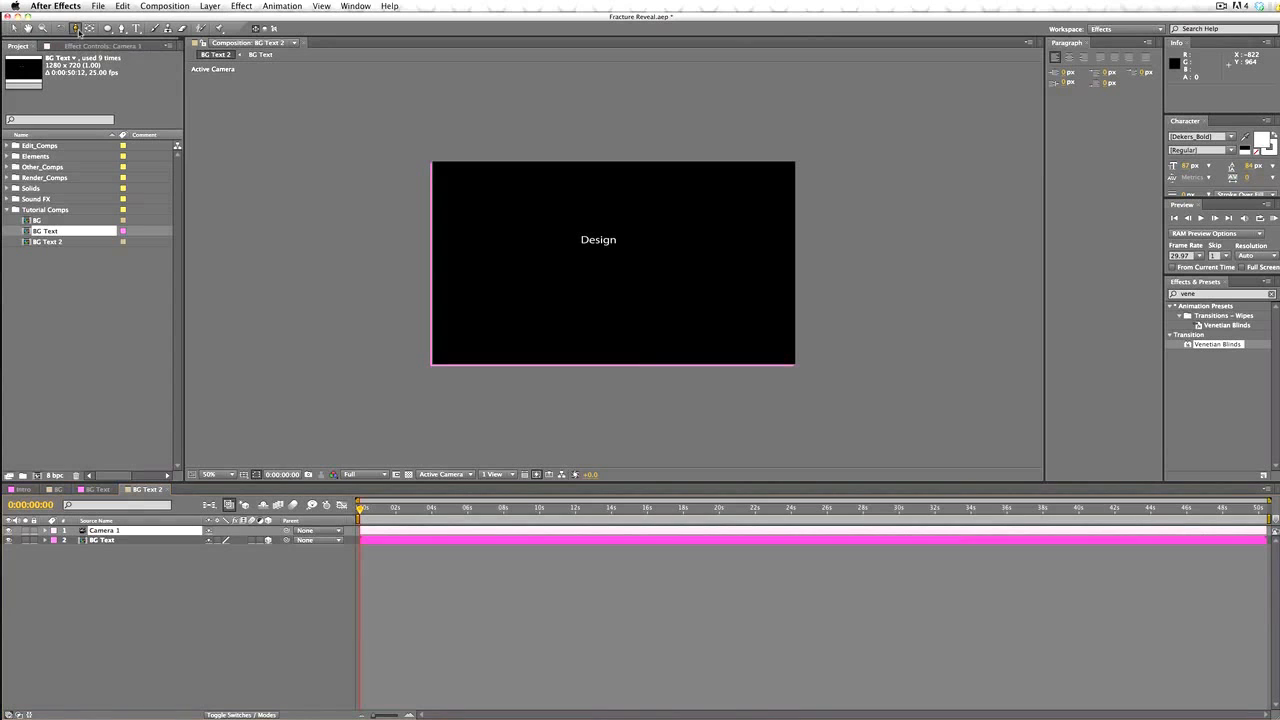
Pull the camera well back from the BG Text layer, try further camera moves, and undo the last one
drag(582, 282, 621, 319)
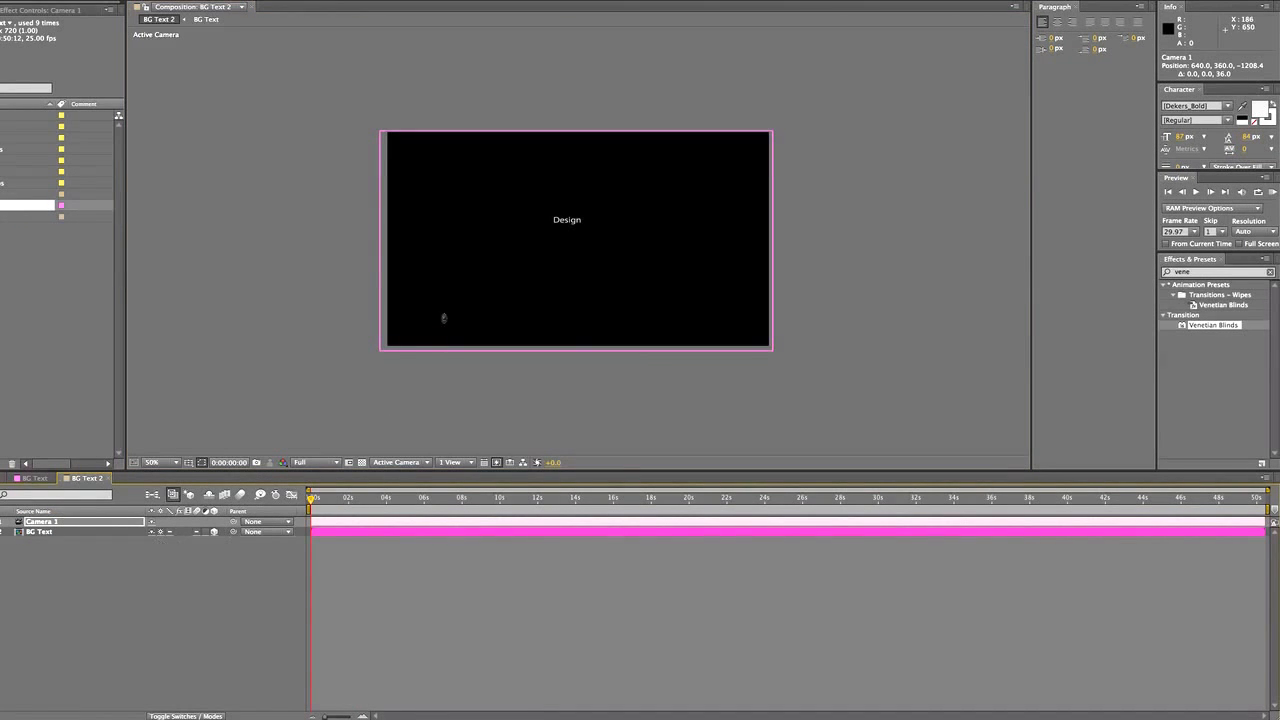
drag(538, 241, 535, 370)
drag(546, 238, 489, 186)
key(super+z)
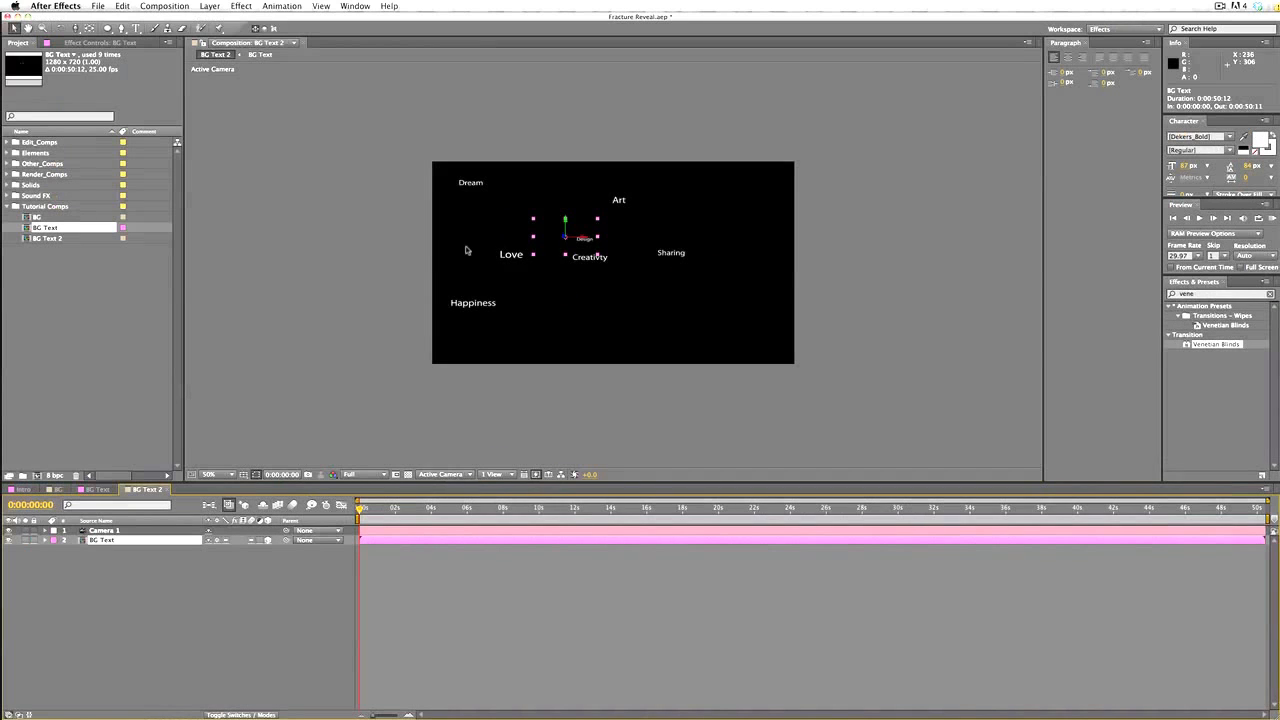
Move the BG Text layer up and left to about -449.8, -435.5, 0, check its words at high magnification, and nudge it slightly further
drag(576, 246, 535, 188)
key(period)
key(period)
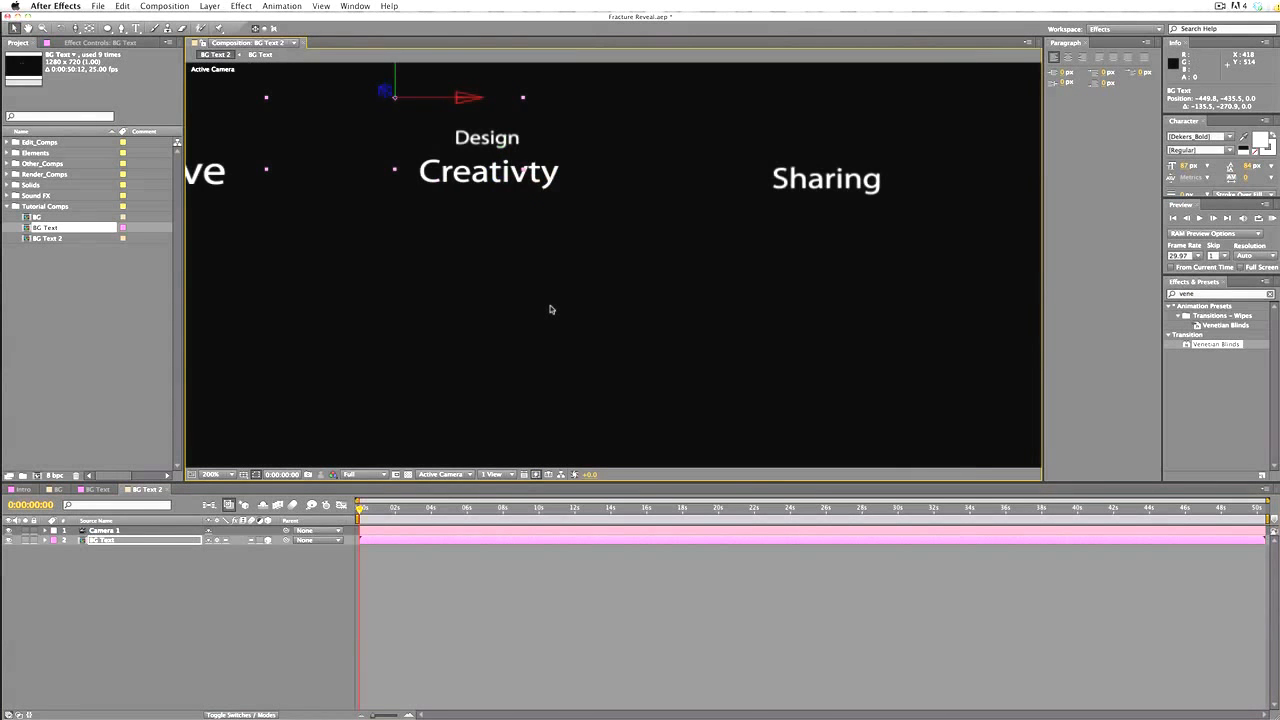
key(period)
key(period)
key(comma)
key(comma)
key(comma)
key(comma)
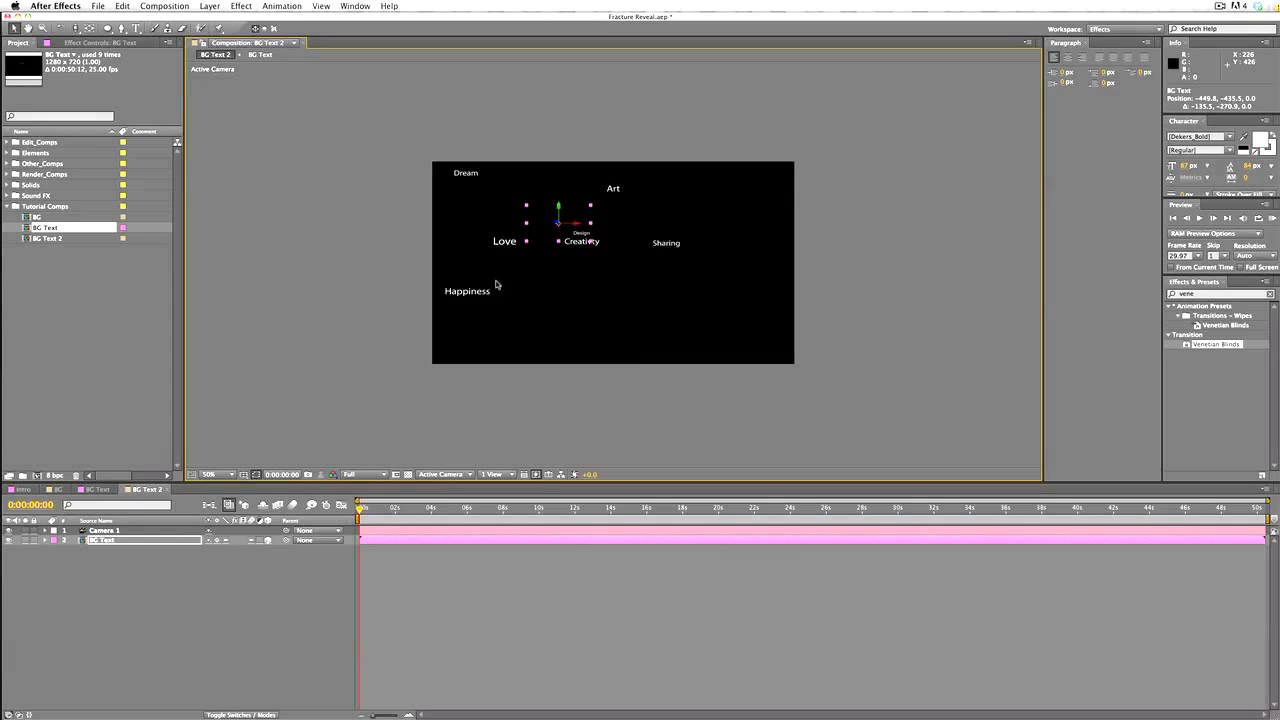
drag(540, 237, 535, 234)
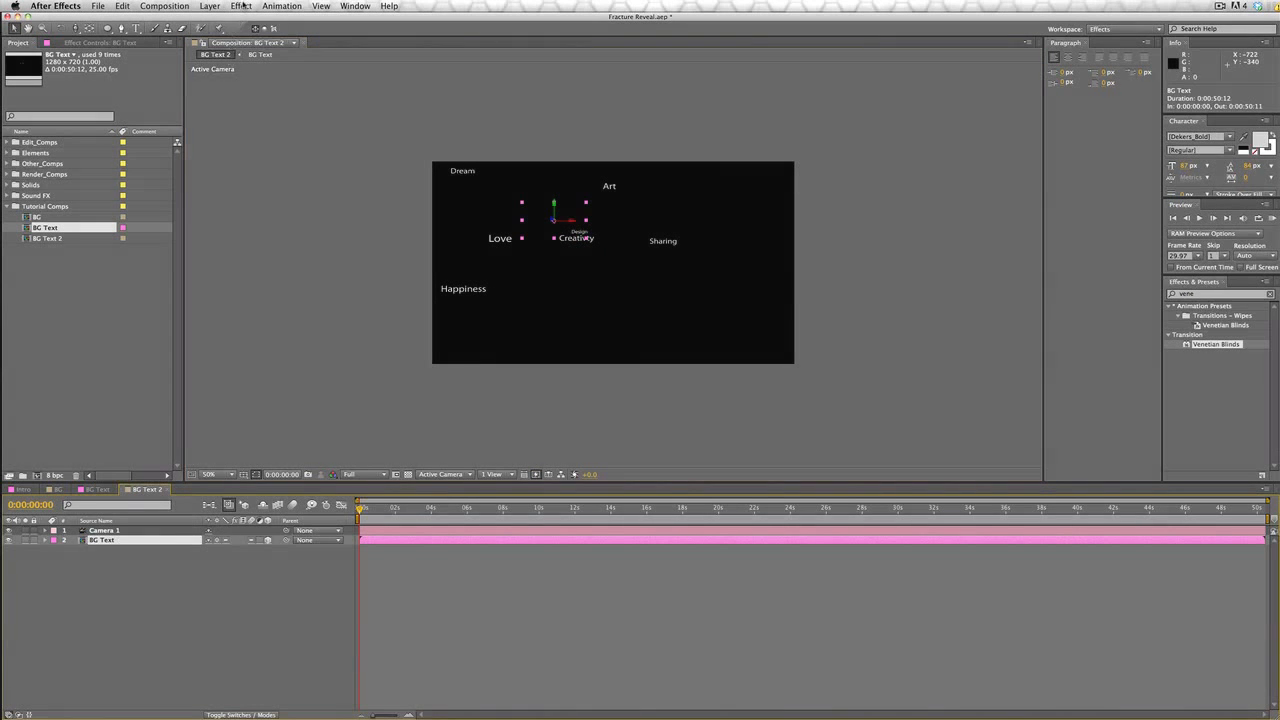
Apply a Generate Fill effect to the BG Text layer and set its colour to white, FFFFFF
click(243, 5)
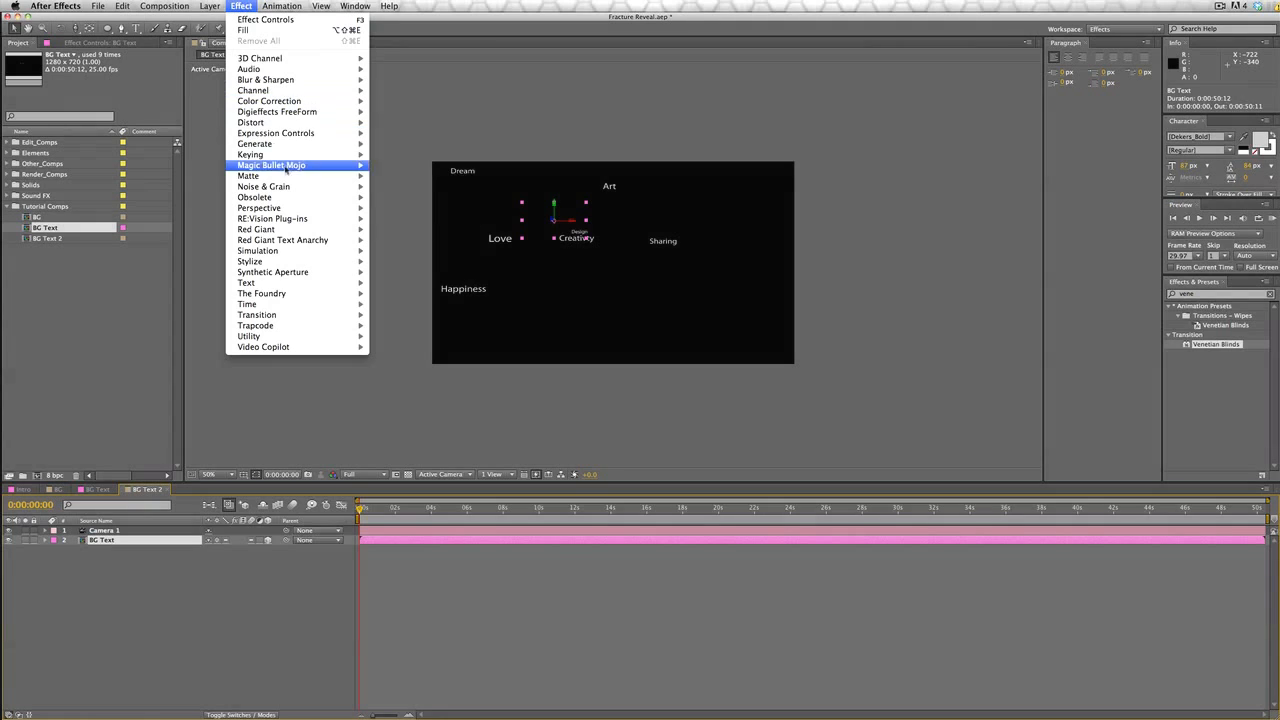
mouse_move(300, 144)
click(441, 293)
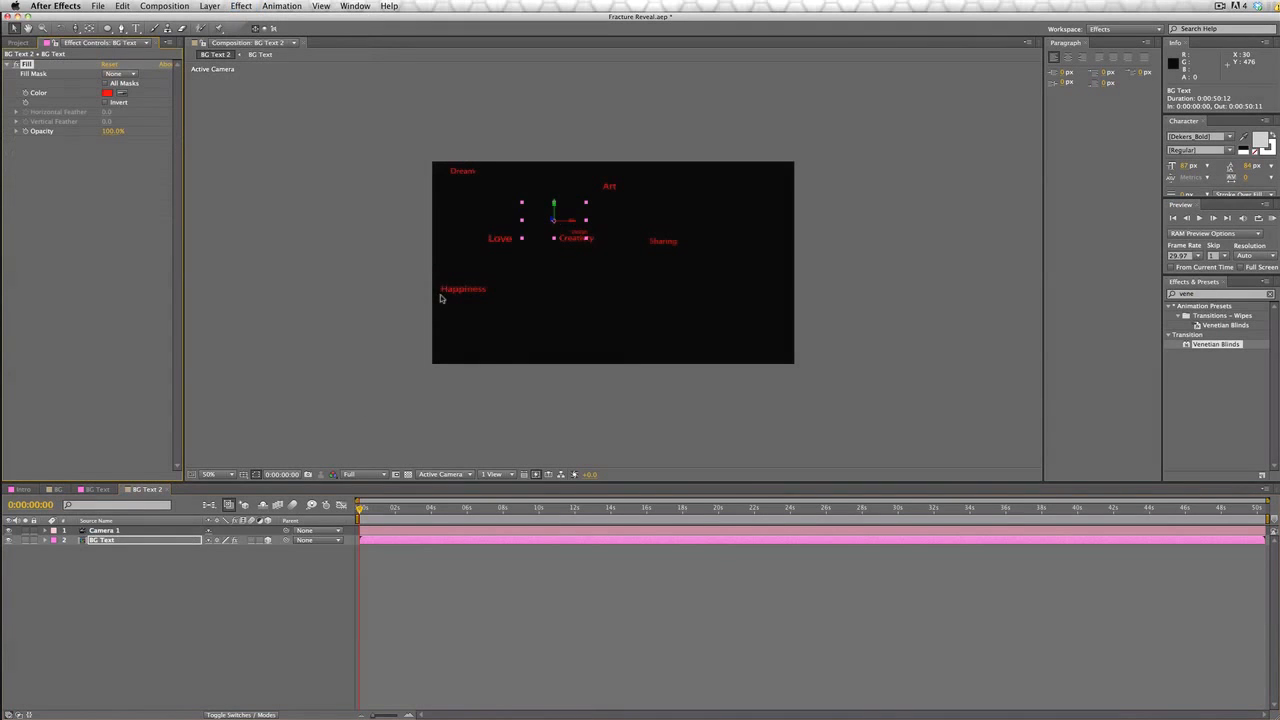
click(296, 243)
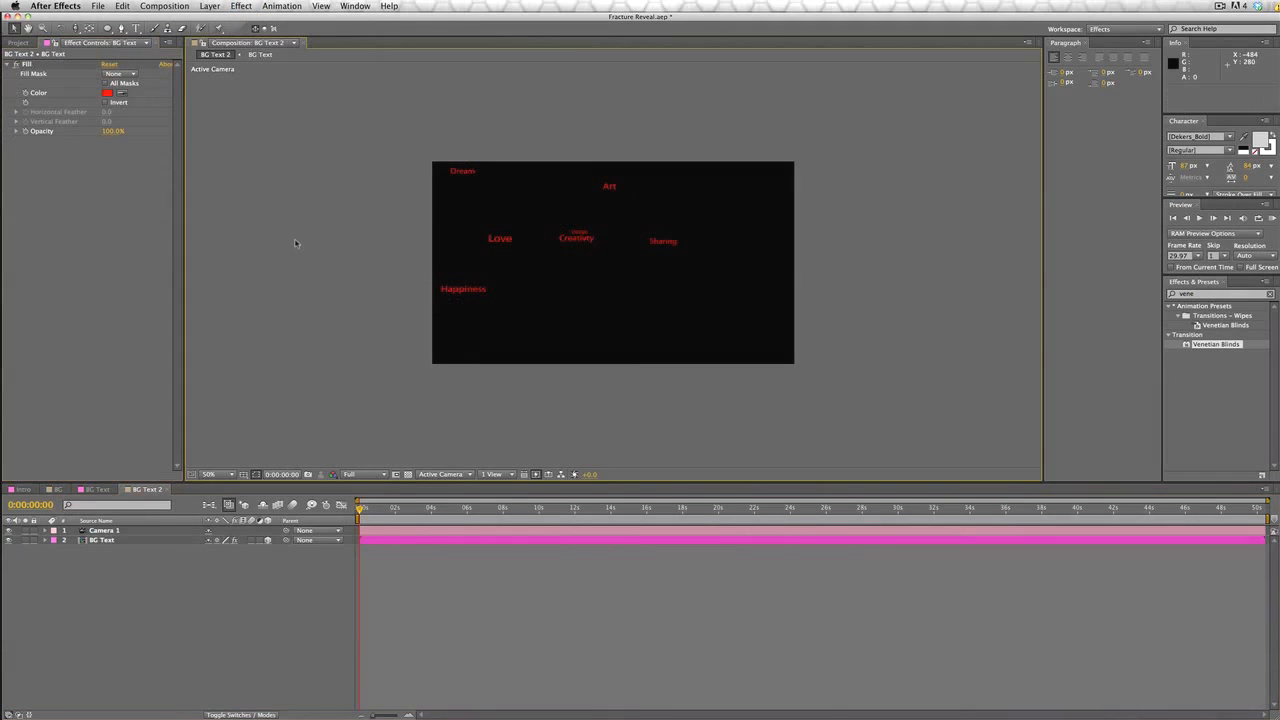
click(110, 94)
mouse_move(629, 426)
mouse_down()
mouse_move(630, 528)
mouse_move(632, 384)
mouse_move(356, 365)
mouse_up()
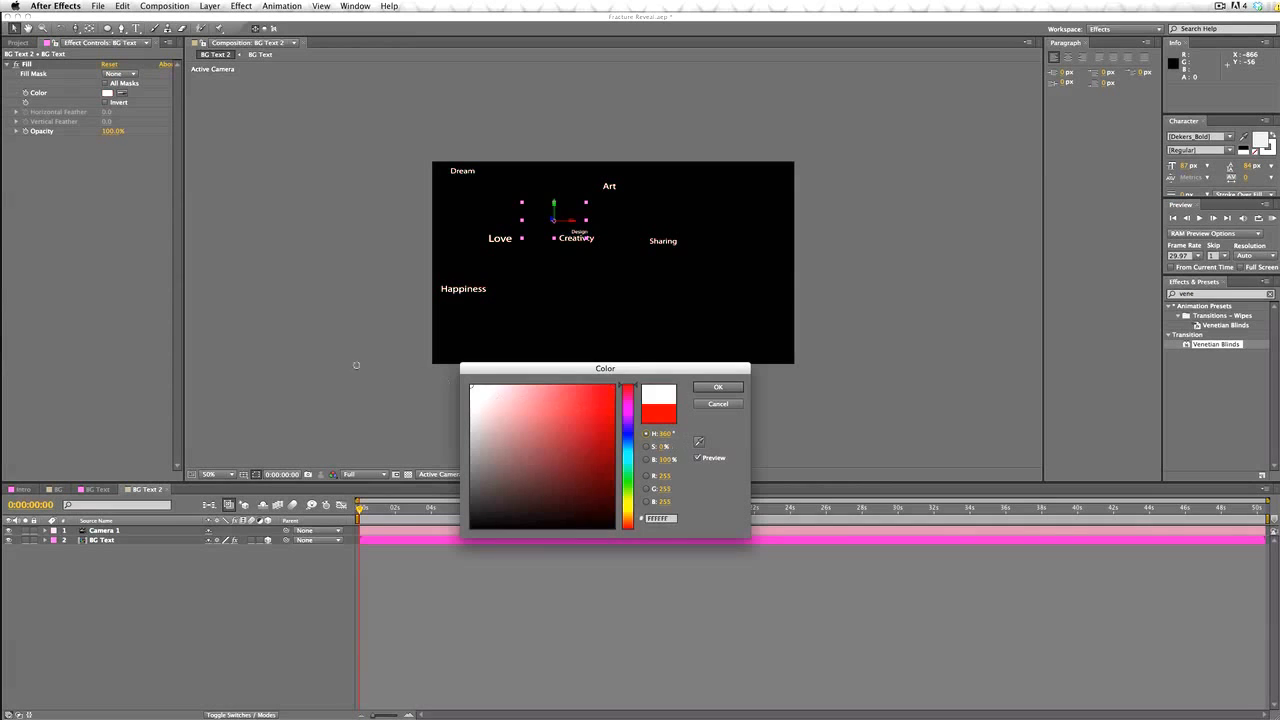
click(718, 386)
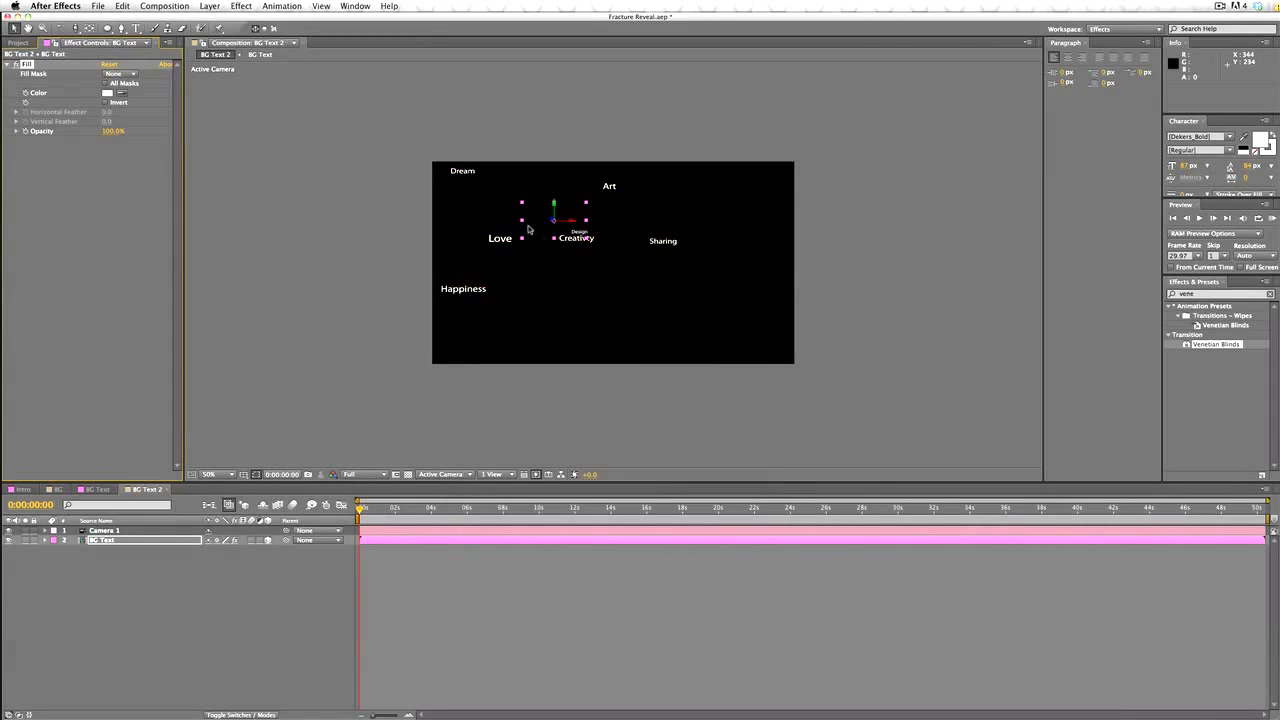
Nudge the BG Text layer down and make two duplicates, spreading them rightward with the outermost at about 5138.4, -2317.1, 0
mouse_move(543, 225)
mouse_down()
mouse_move(565, 233)
mouse_move(521, 238)
mouse_up()
click(112, 541)
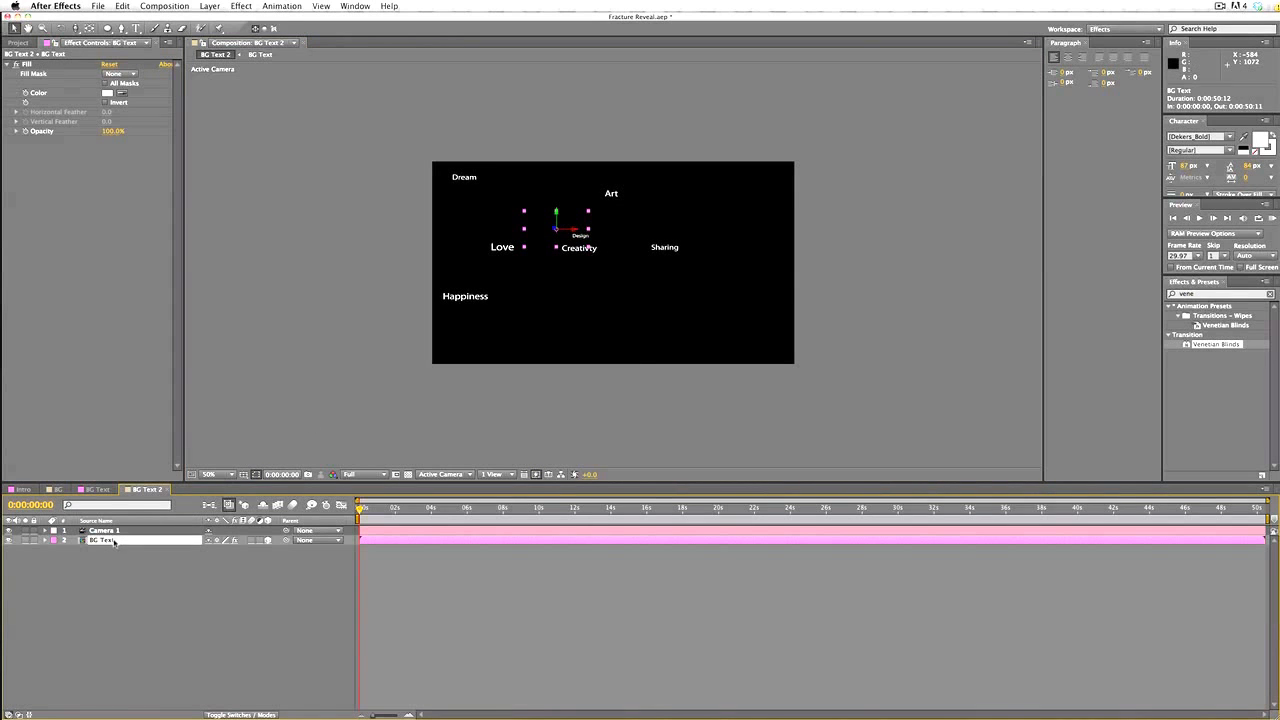
key(super+d)
drag(548, 232, 826, 138)
key(super+d)
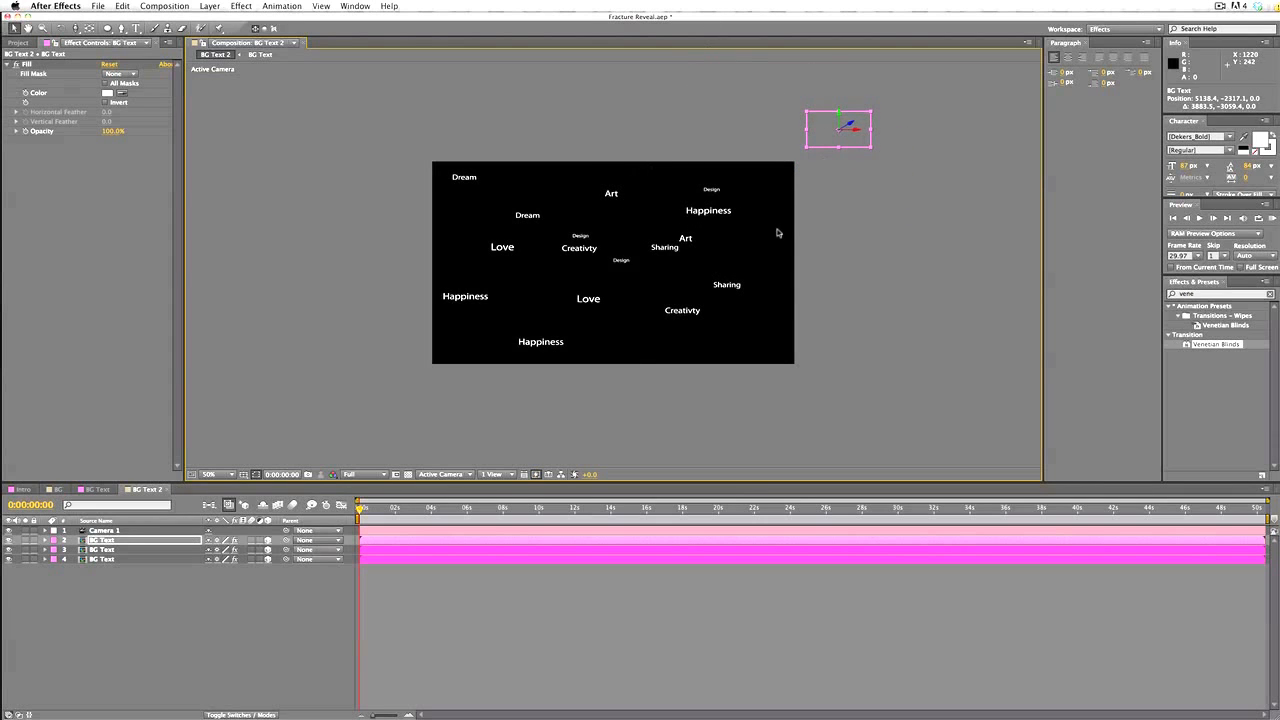
Duplicate the outermost BG Text layer and place the copy beyond the frame's lower-left corner at about -4141.4, 2785.6, 0
key(comma)
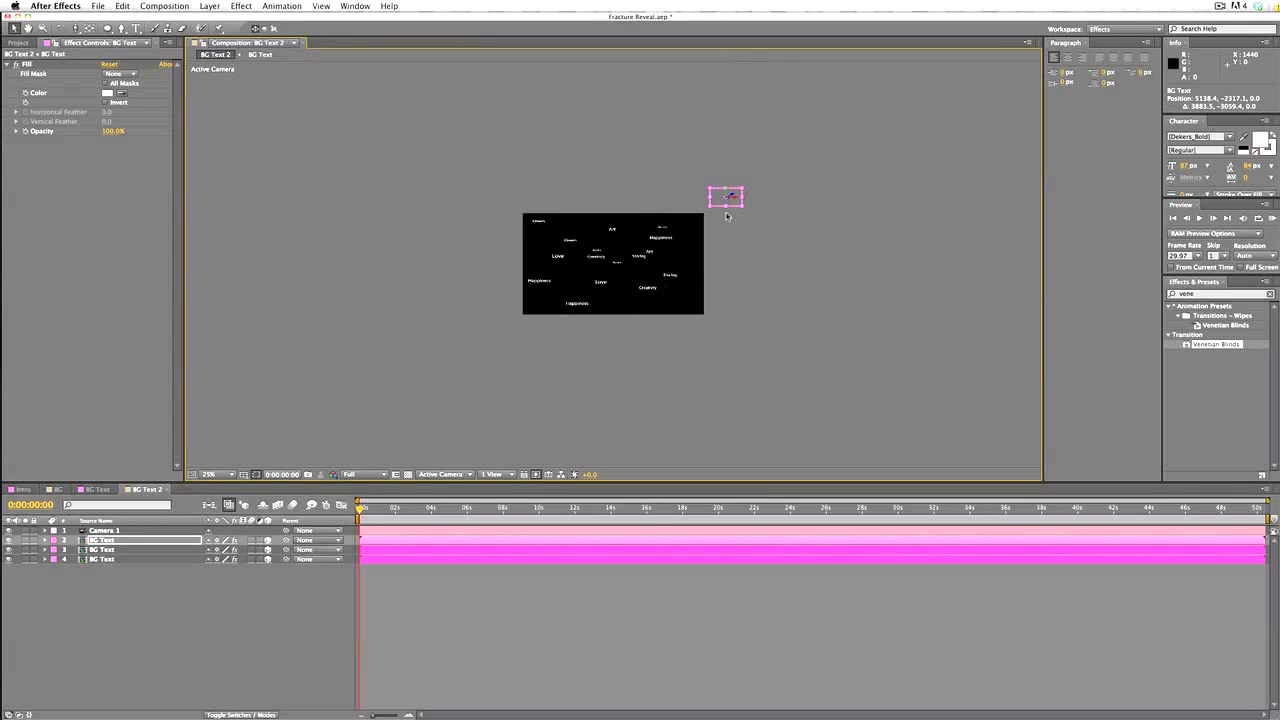
key(super+d)
drag(722, 200, 490, 327)
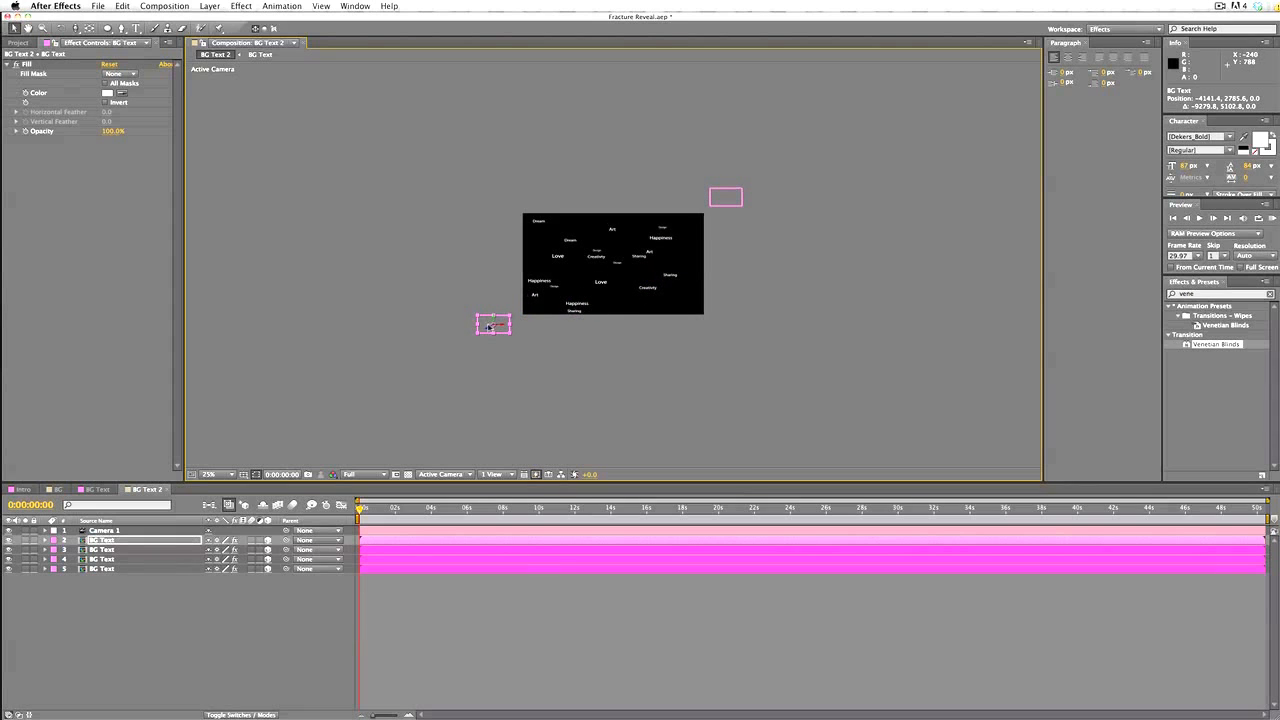
Make four more BG Text duplicates and spread them beyond the frame's right side, the farthest at about 14621.4, 866.5, 0
key(h)
drag(643, 334, 509, 351)
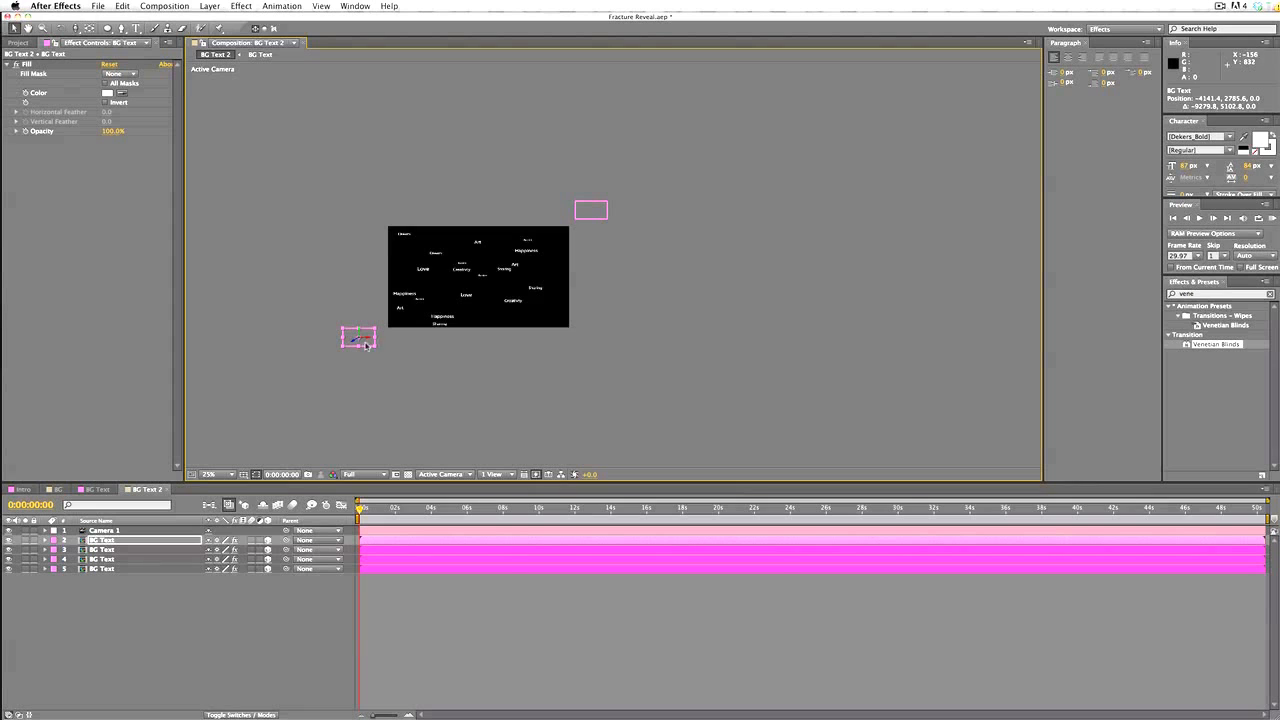
key(ctrl+d)
drag(366, 336, 833, 301)
key(ctrl+d)
key(ctrl+d)
key(ctrl+d)
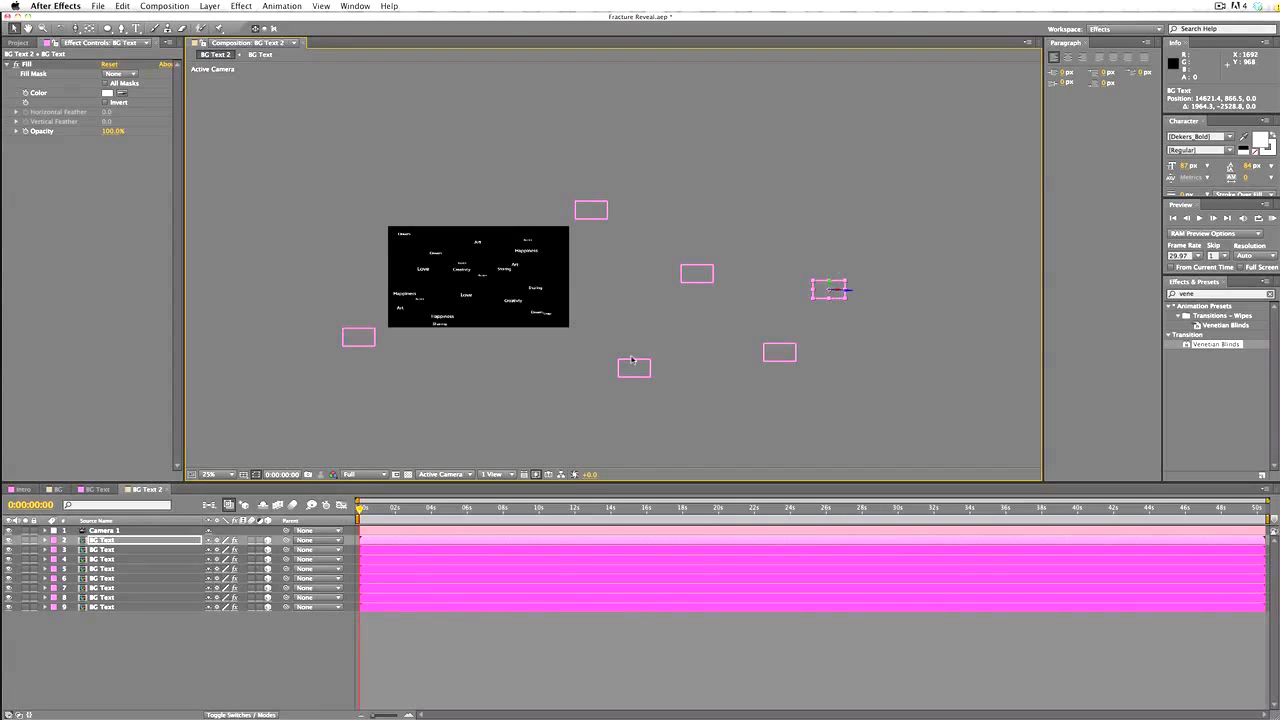
Move the BG Text copy nearest the frame's lower-right corner to about 7215.7, 3733.9, 0, and shift the lower-left copy slightly down and outward
drag(632, 359, 648, 363)
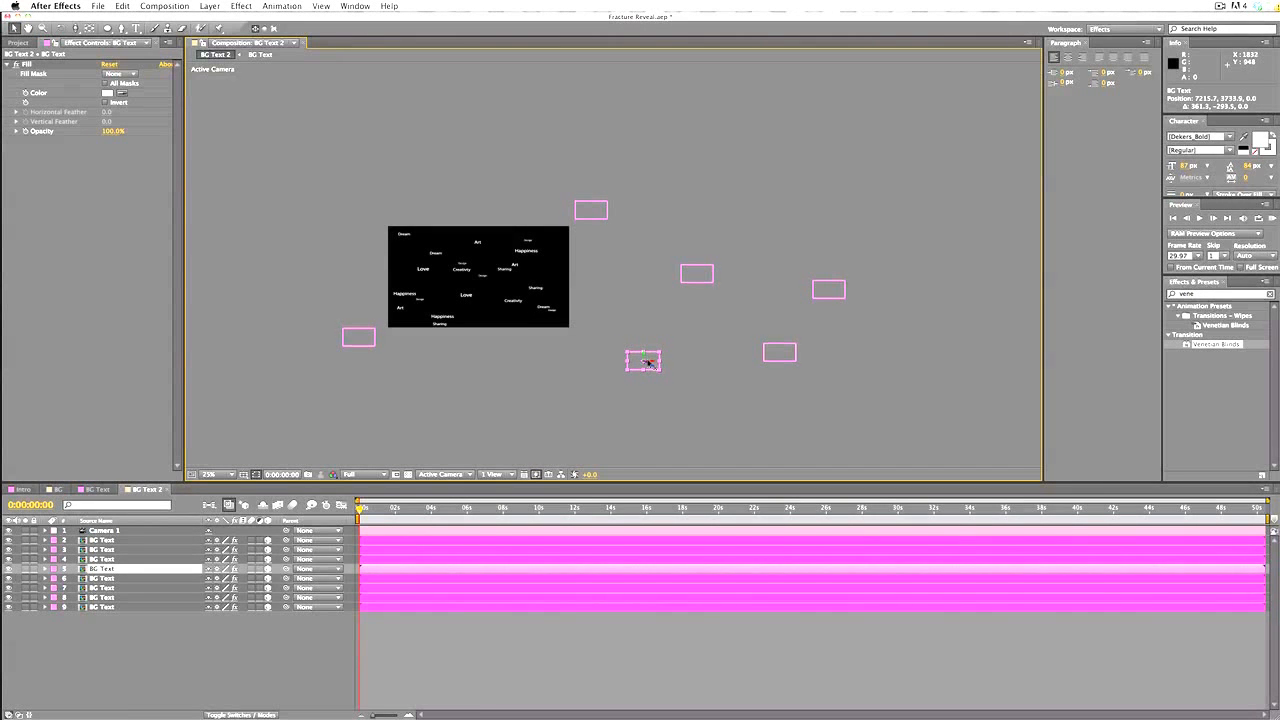
key(Return)
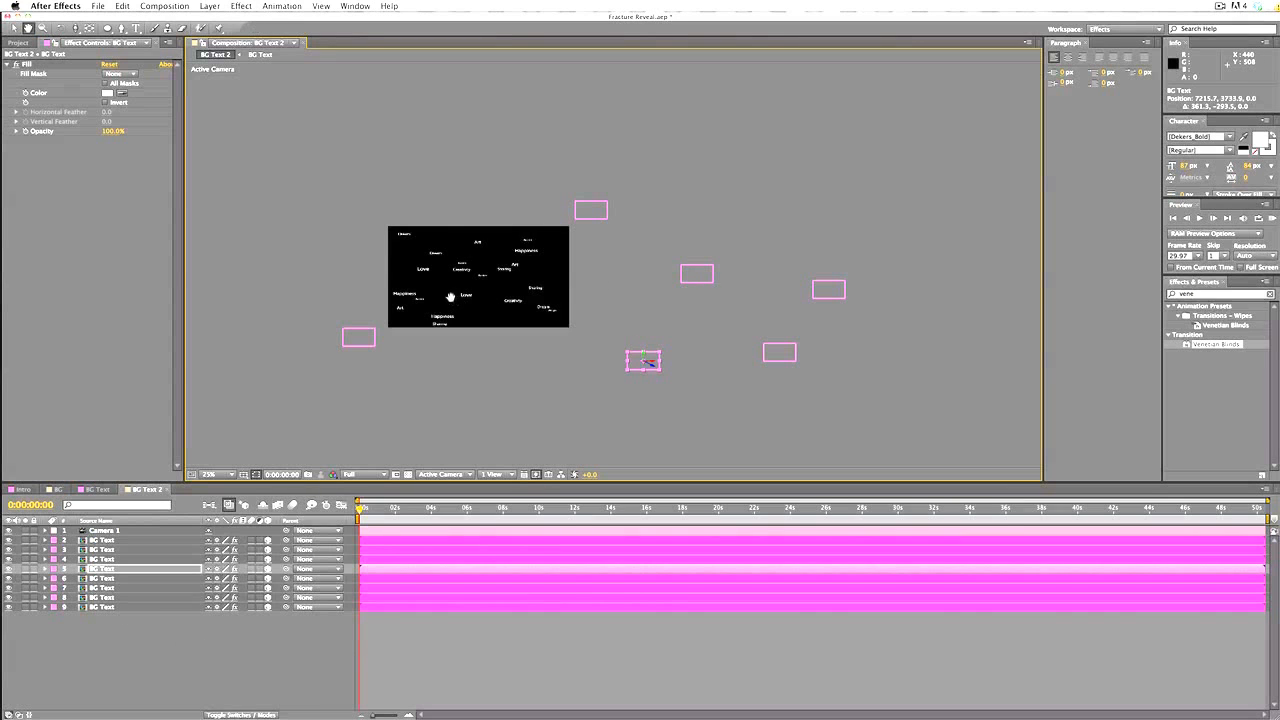
drag(451, 300, 563, 317)
key(period)
key(period)
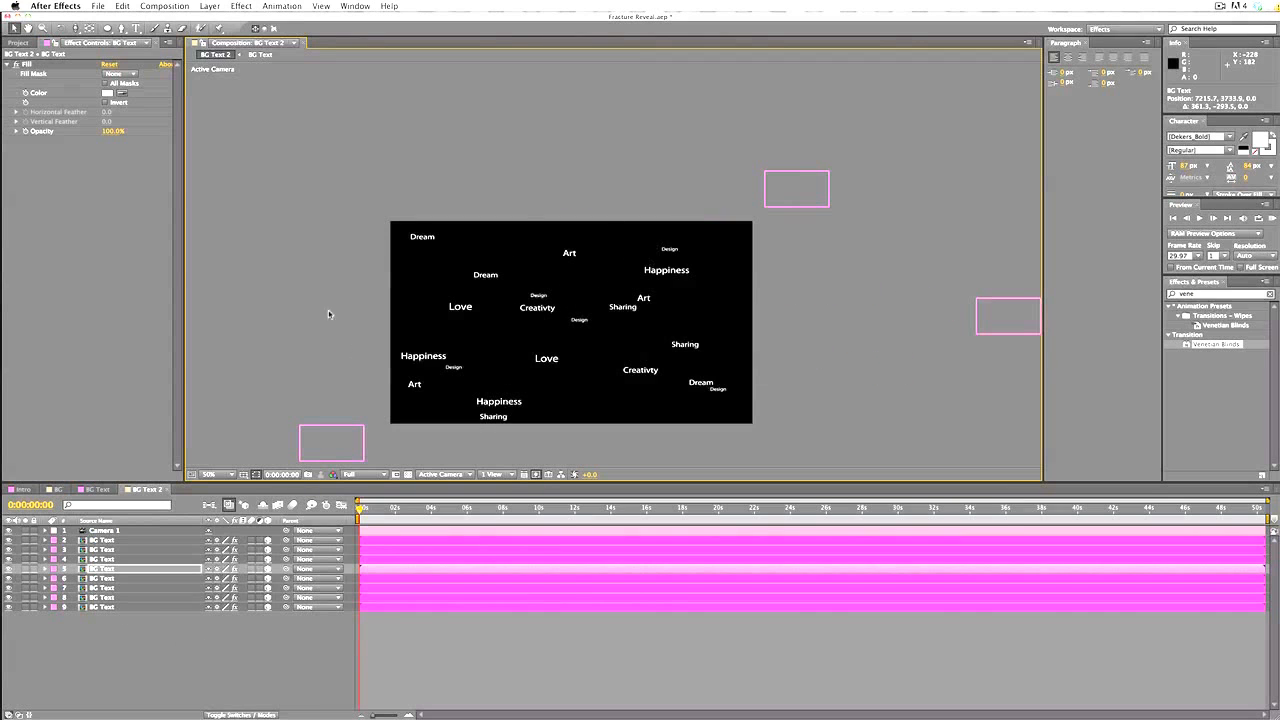
scroll(489, 369, down, 2)
click(314, 401)
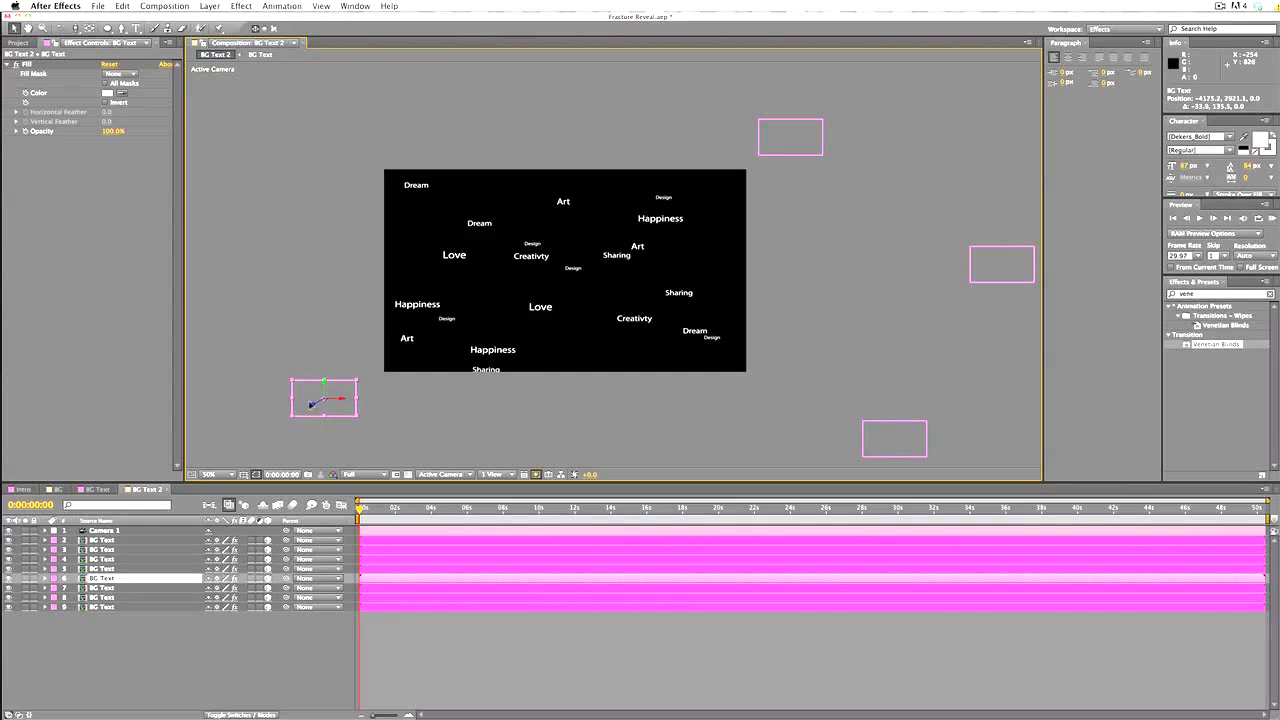
drag(311, 404, 302, 405)
click(490, 323)
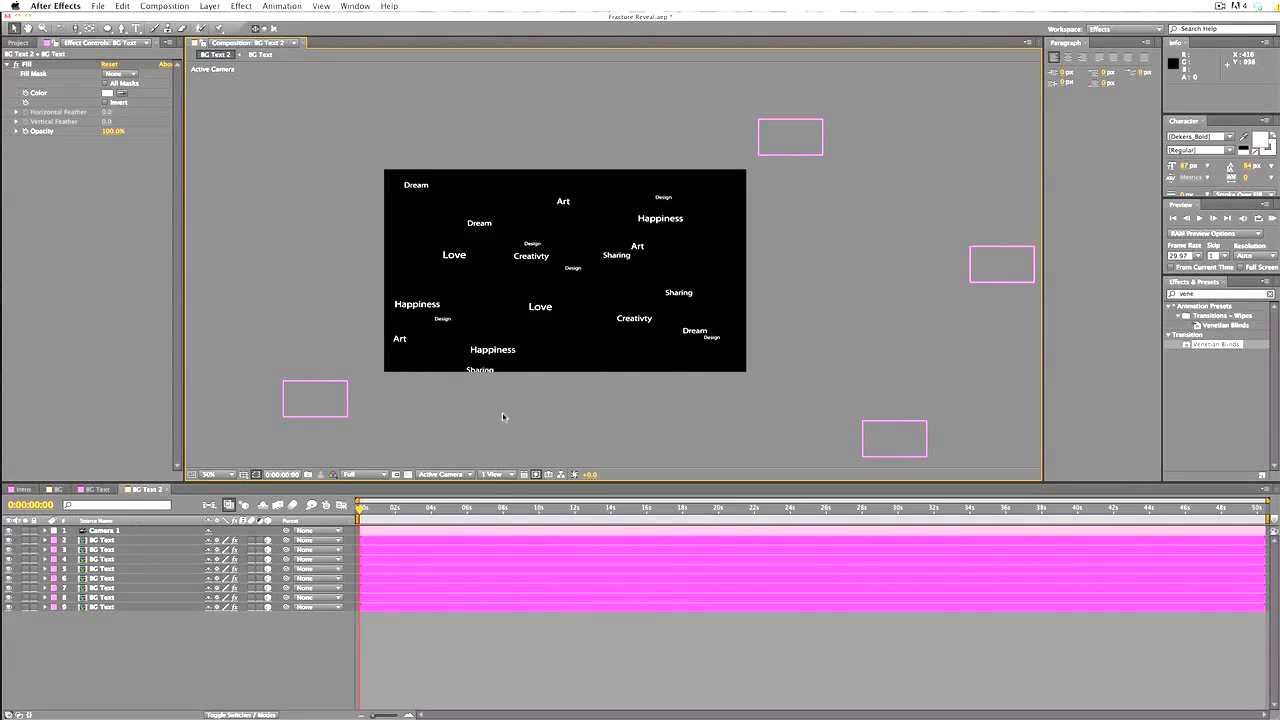
Shift the BG Text copy in layer 8 to the right and slightly up within the frame, and deselect it
click(127, 589)
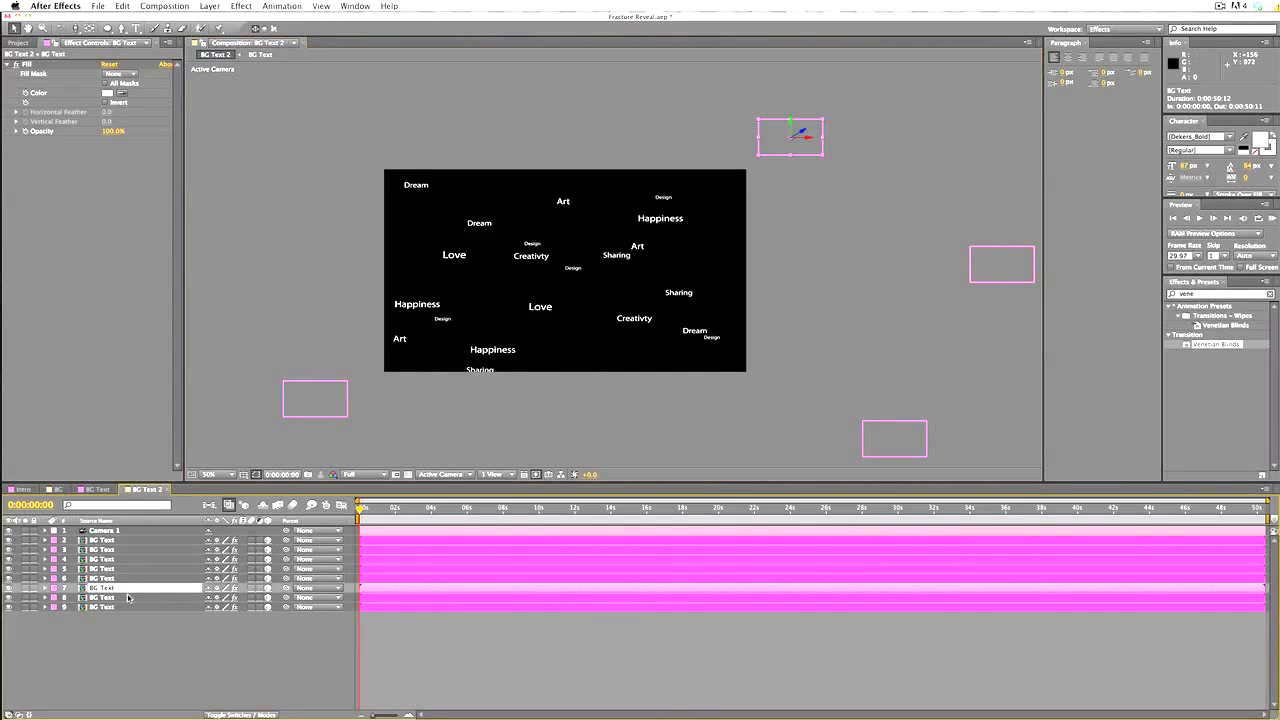
click(128, 598)
drag(597, 285, 636, 278)
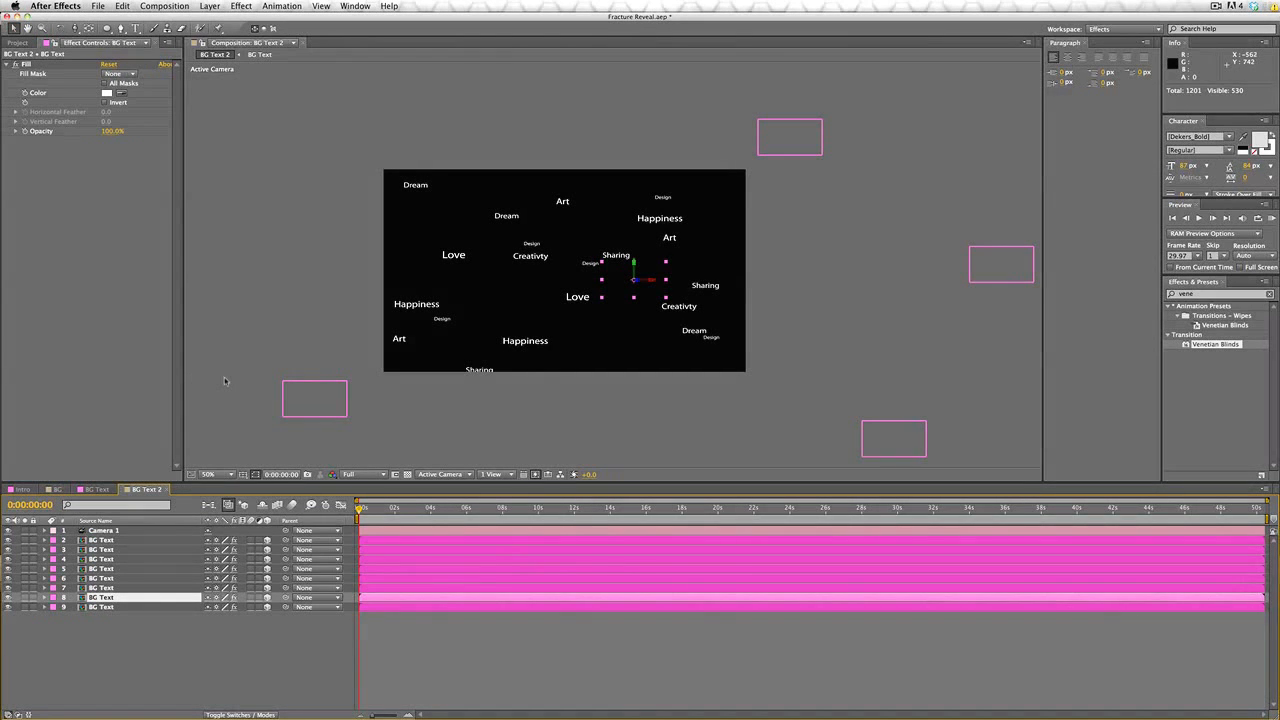
click(225, 380)
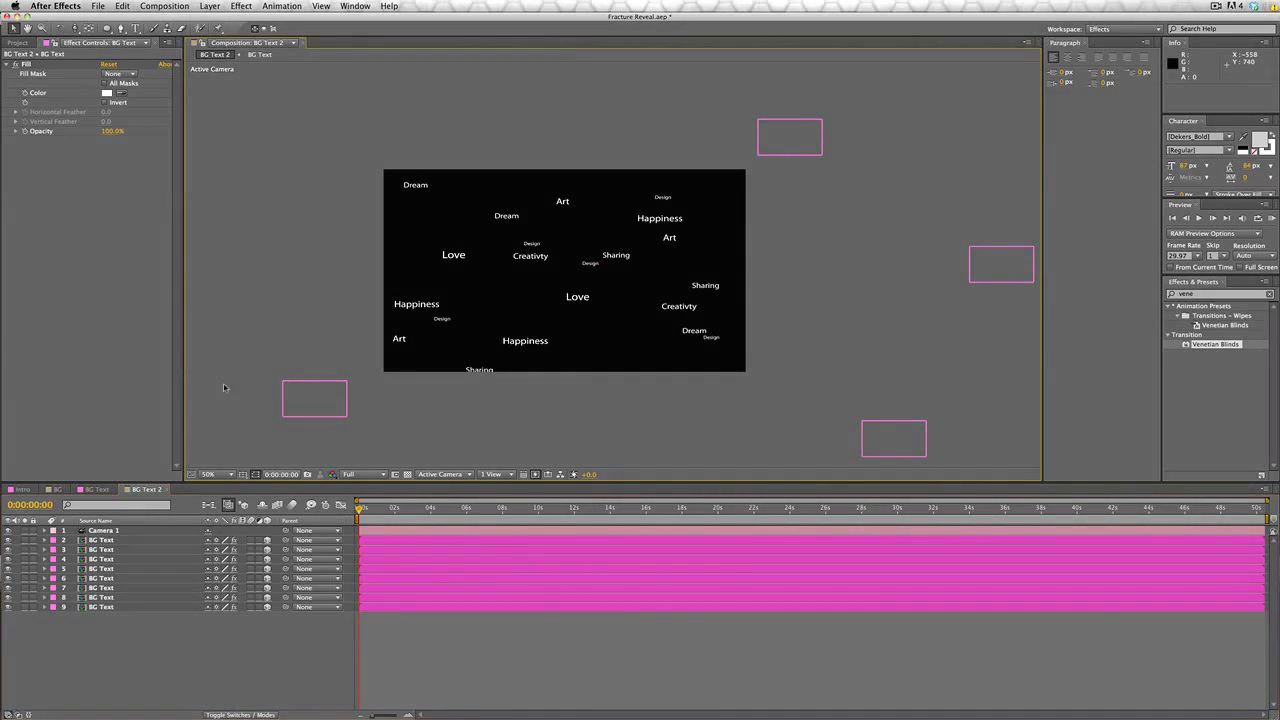
Preview the background words' motion in the finished Intro composition by scrubbing its timeline from 0:00:01:15, and return to BG Text 2
click(20, 490)
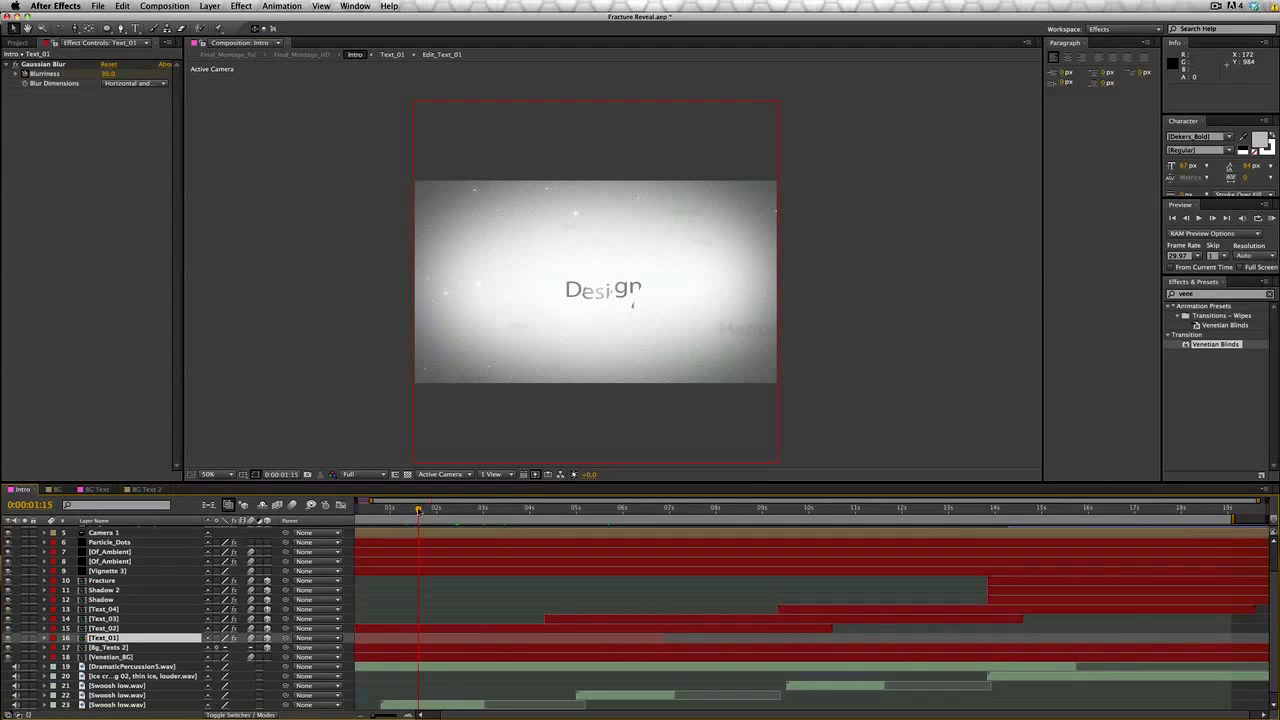
drag(419, 512, 456, 520)
click(138, 491)
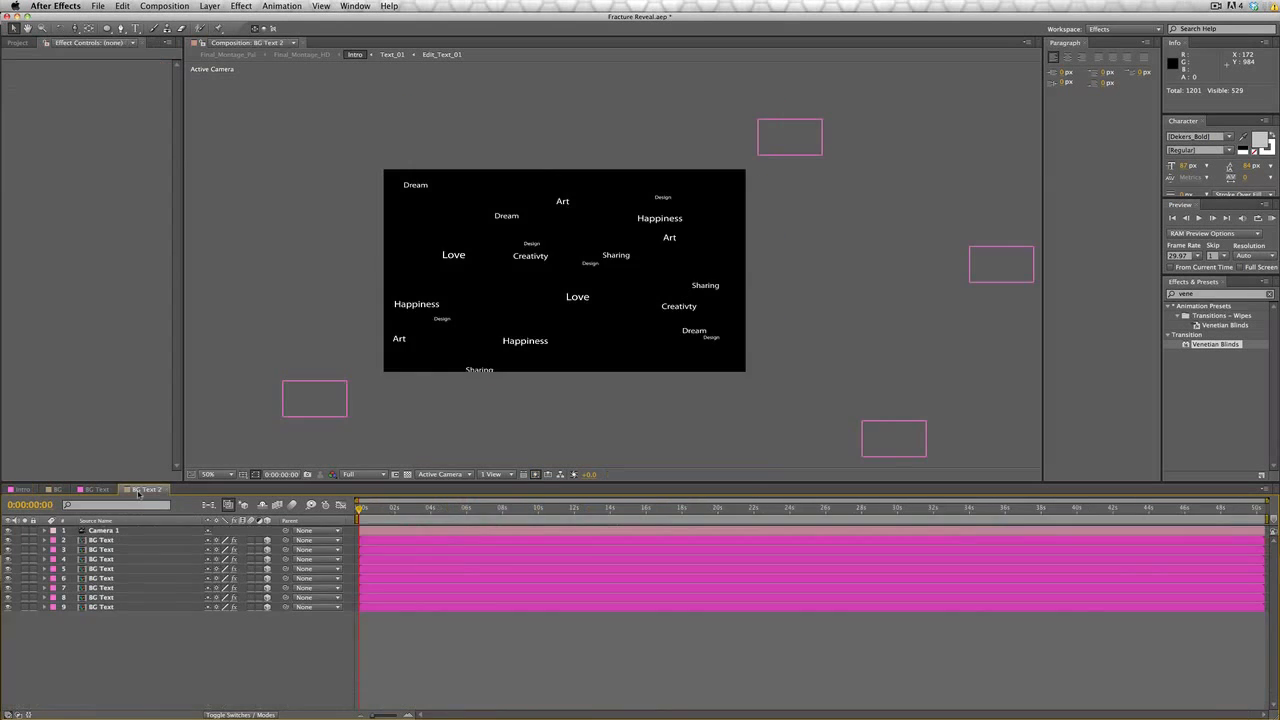
Create a new composition named Text 01 with a height of 250 px
click(164, 6)
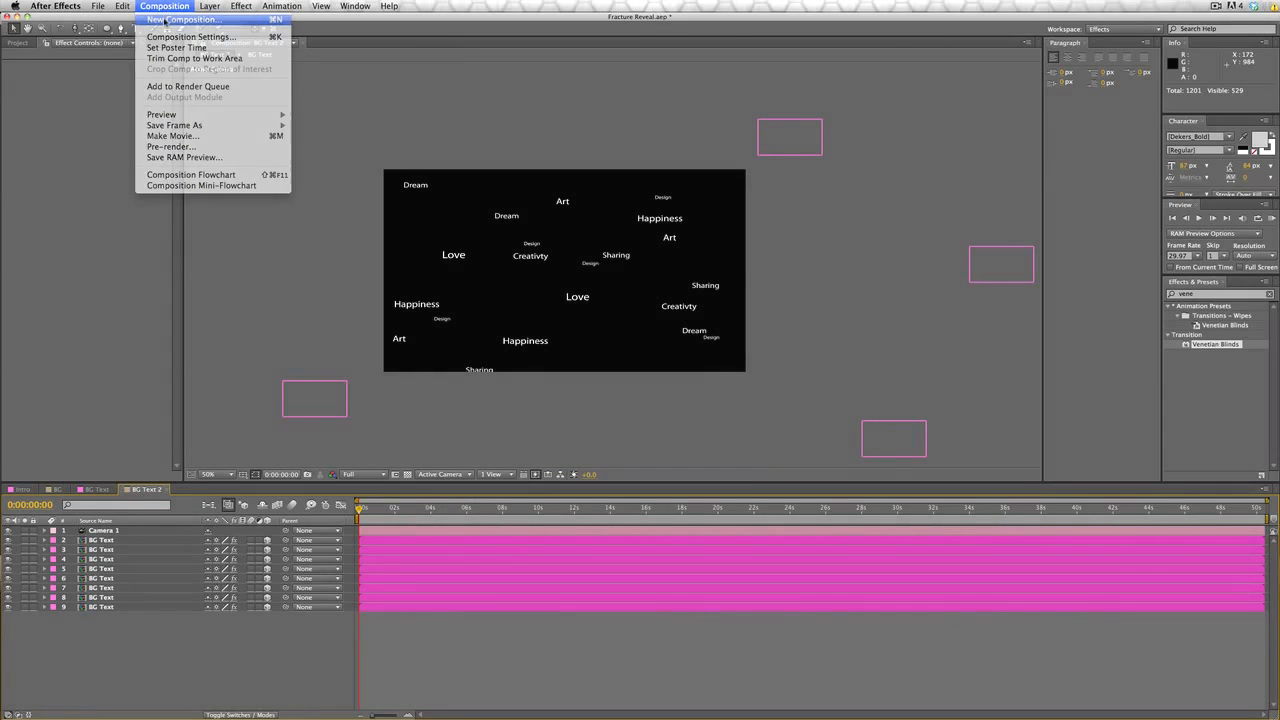
click(166, 20)
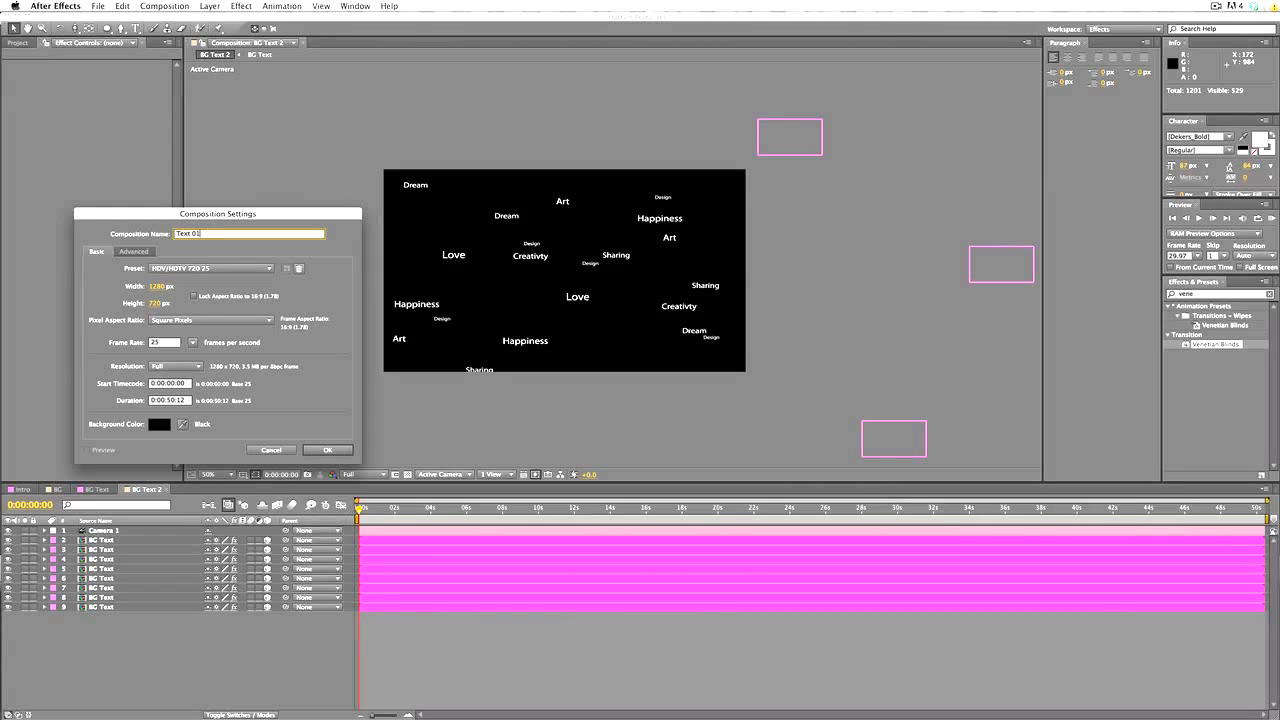
click(156, 303)
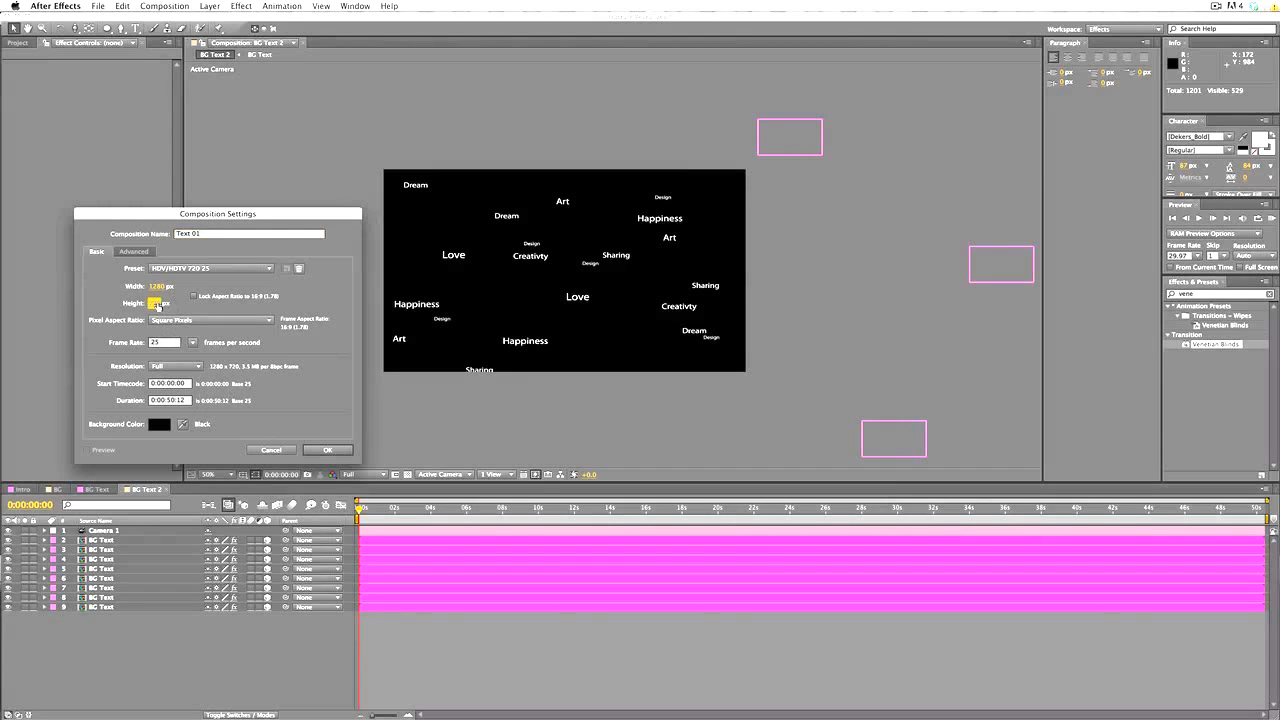
text(250)
key(Return)
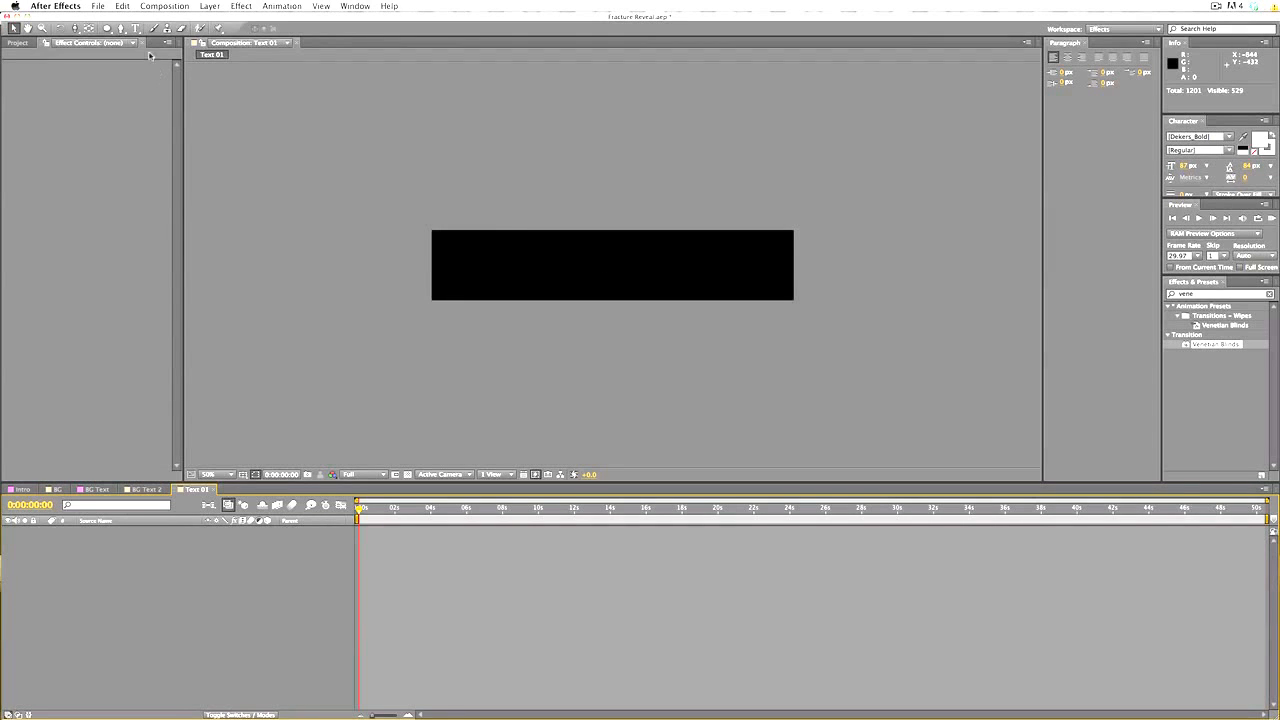
Add a text layer reading "Design" in the Text 01 composition
click(136, 30)
click(508, 256)
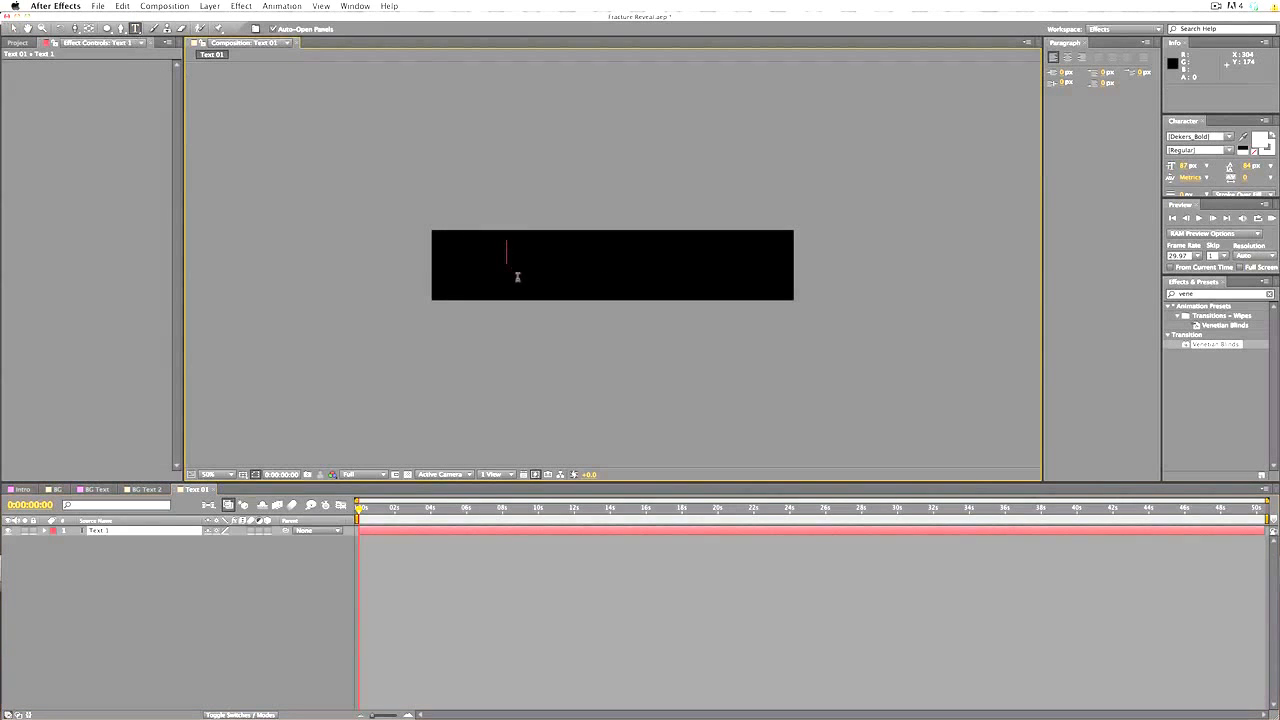
text(sign)
click(13, 28)
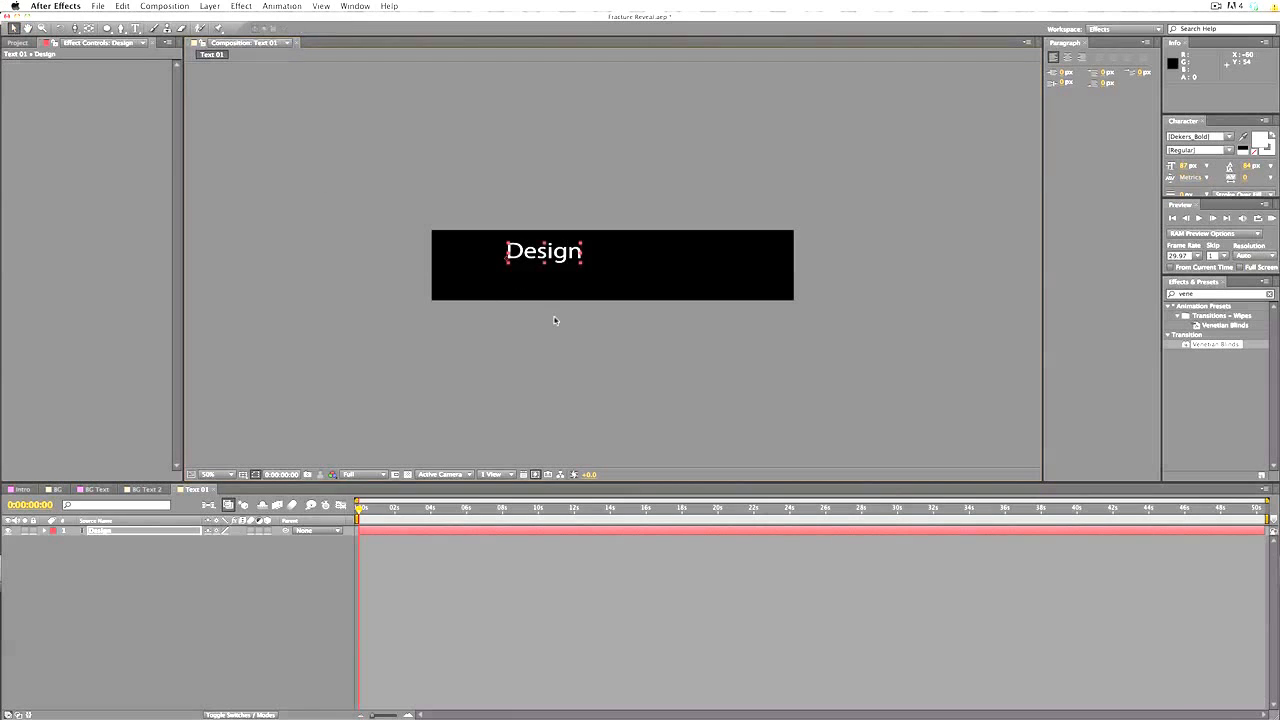
Enlarge the Design text and place it near the middle of the frame, at position about 376, 166
drag(562, 261, 623, 272)
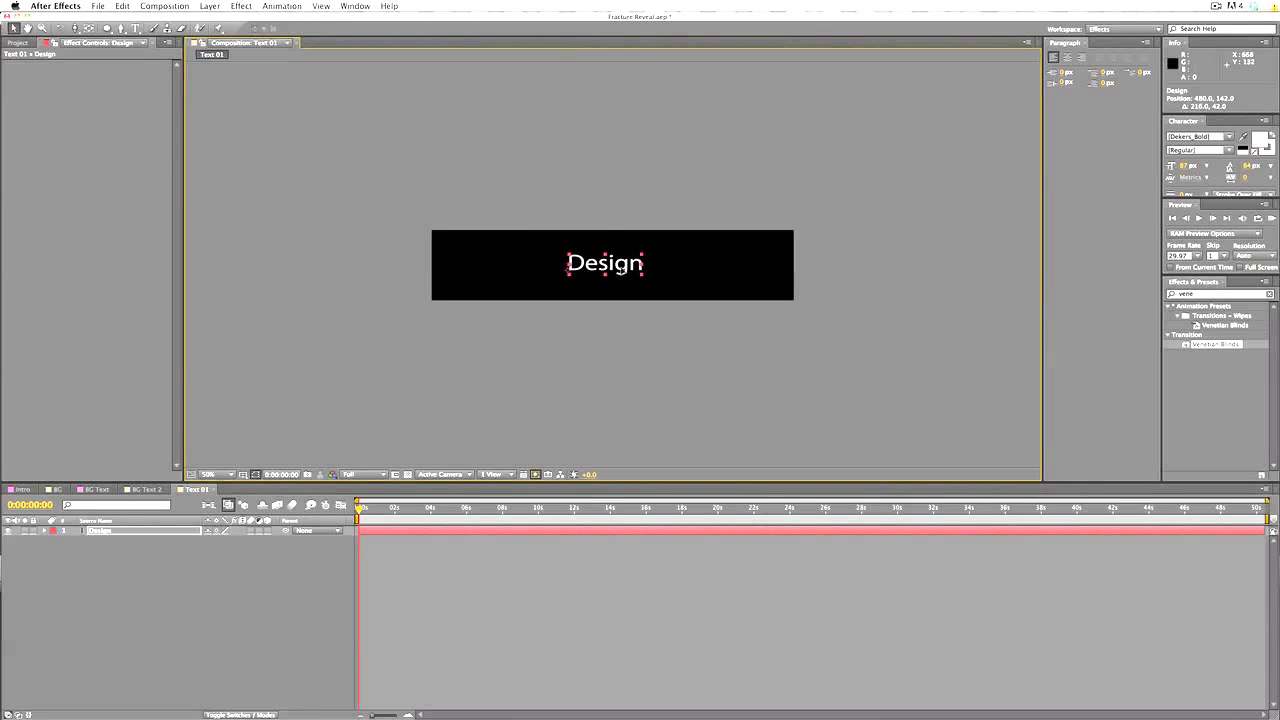
click(648, 259)
click(643, 263)
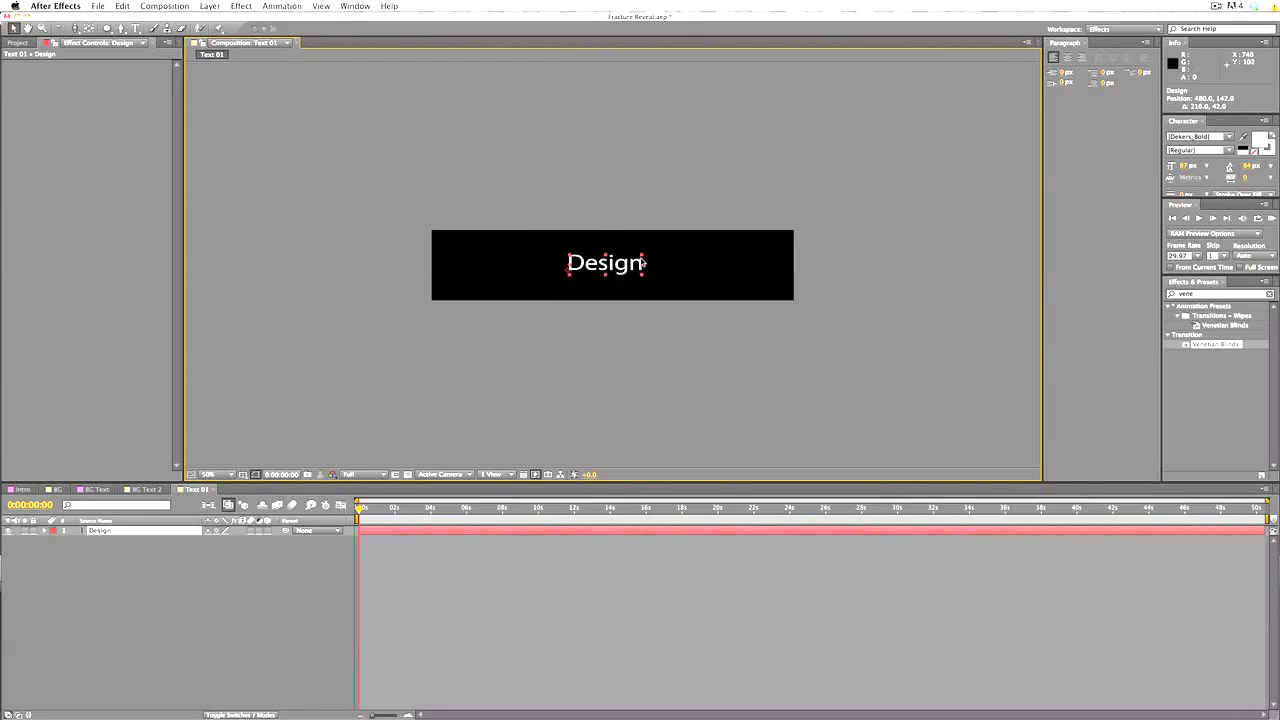
mouse_move(643, 261)
mouse_down()
mouse_move(692, 256)
mouse_move(636, 269)
mouse_up()
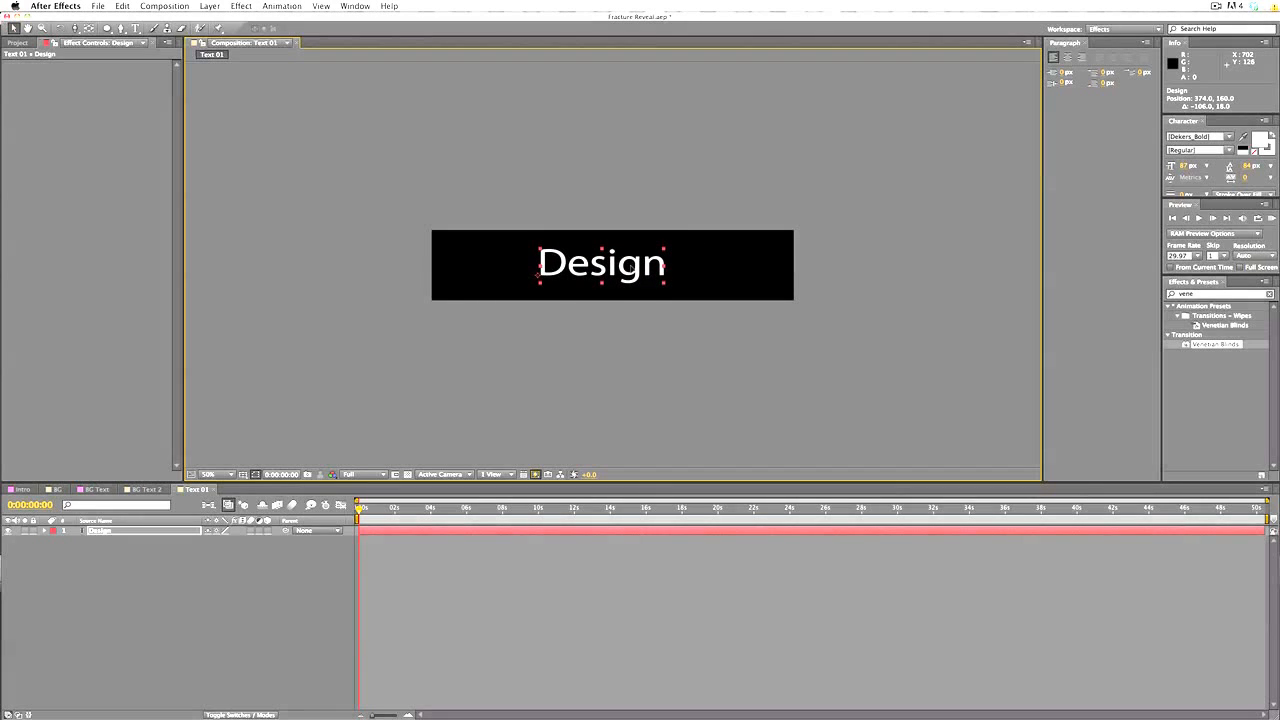
click(622, 353)
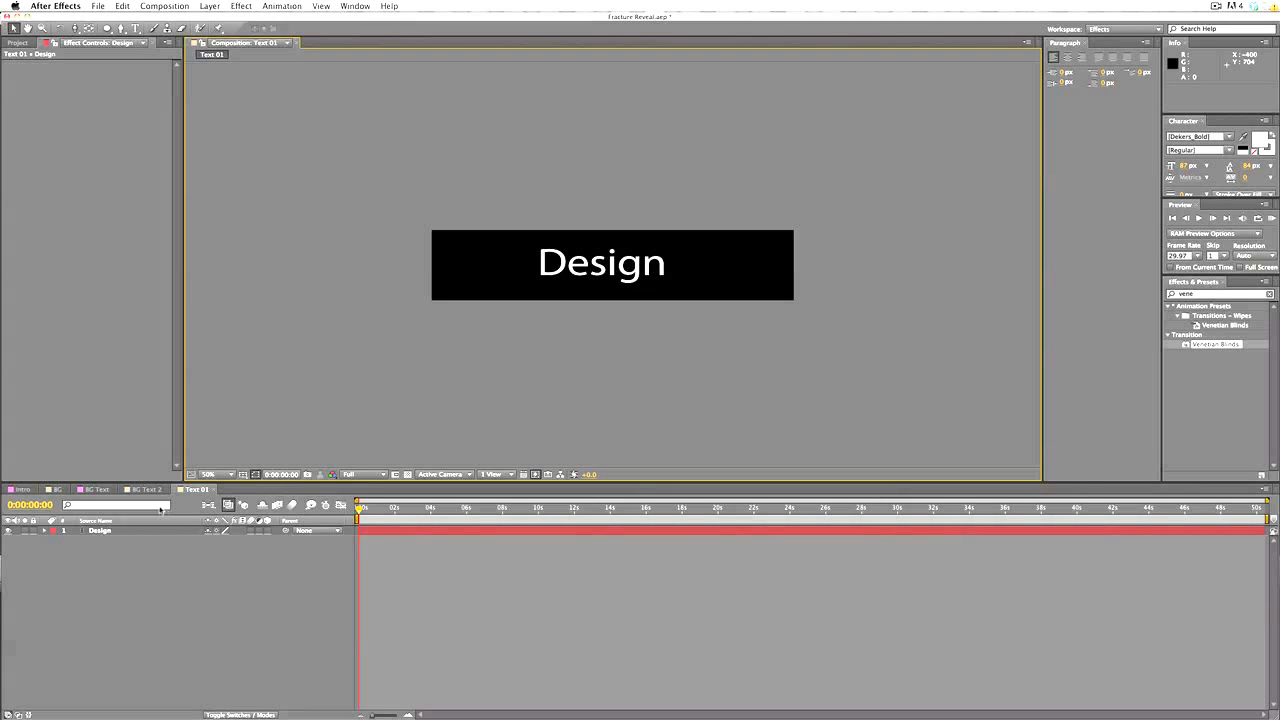
drag(590, 263, 593, 268)
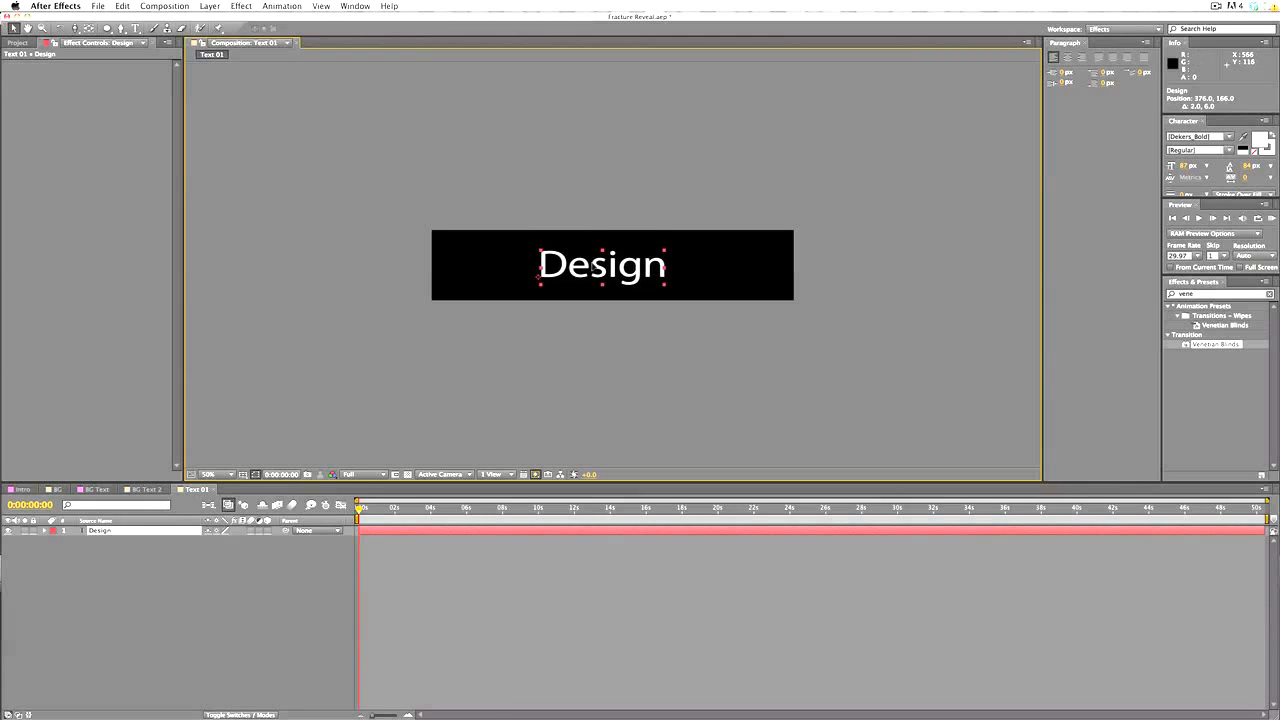
click(537, 343)
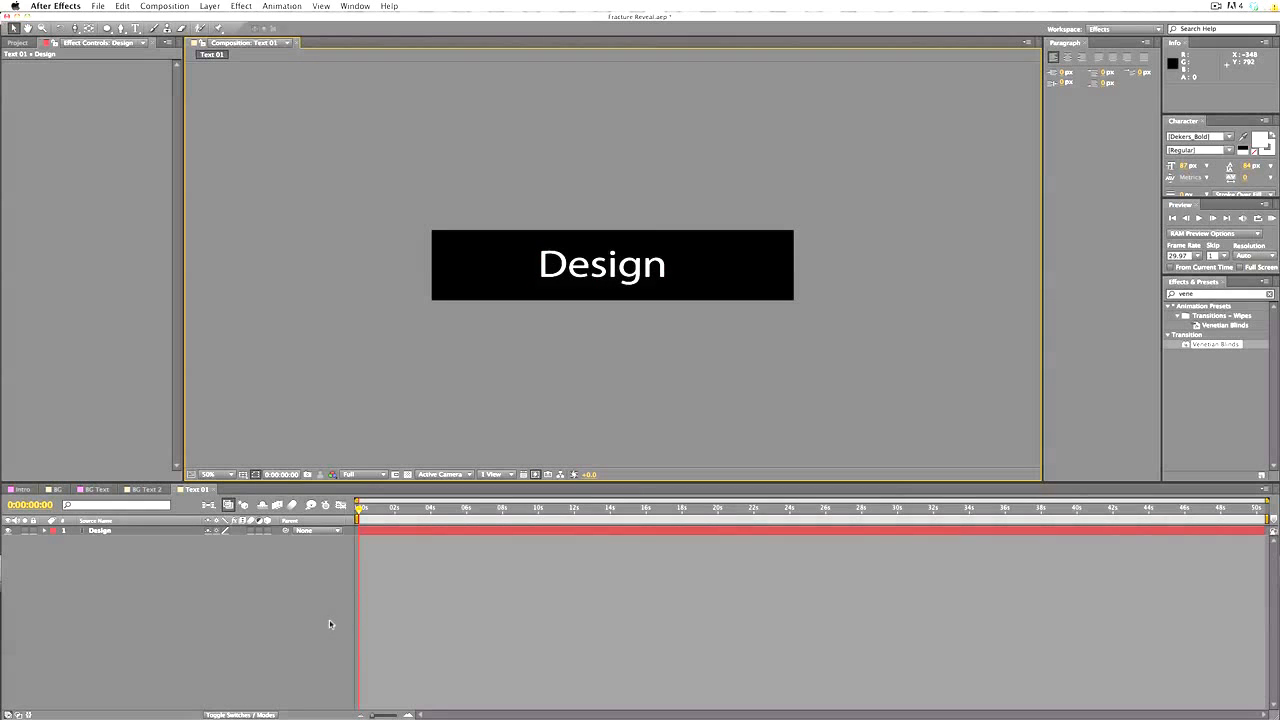
click(97, 490)
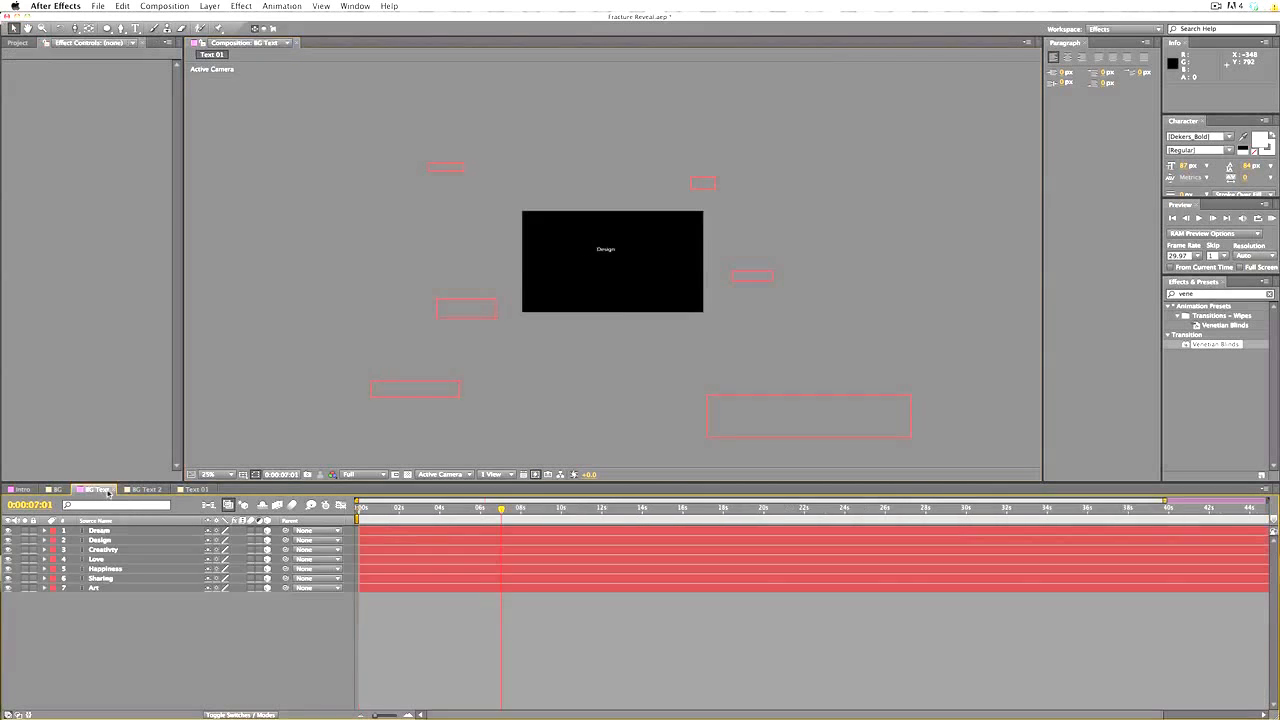
click(148, 490)
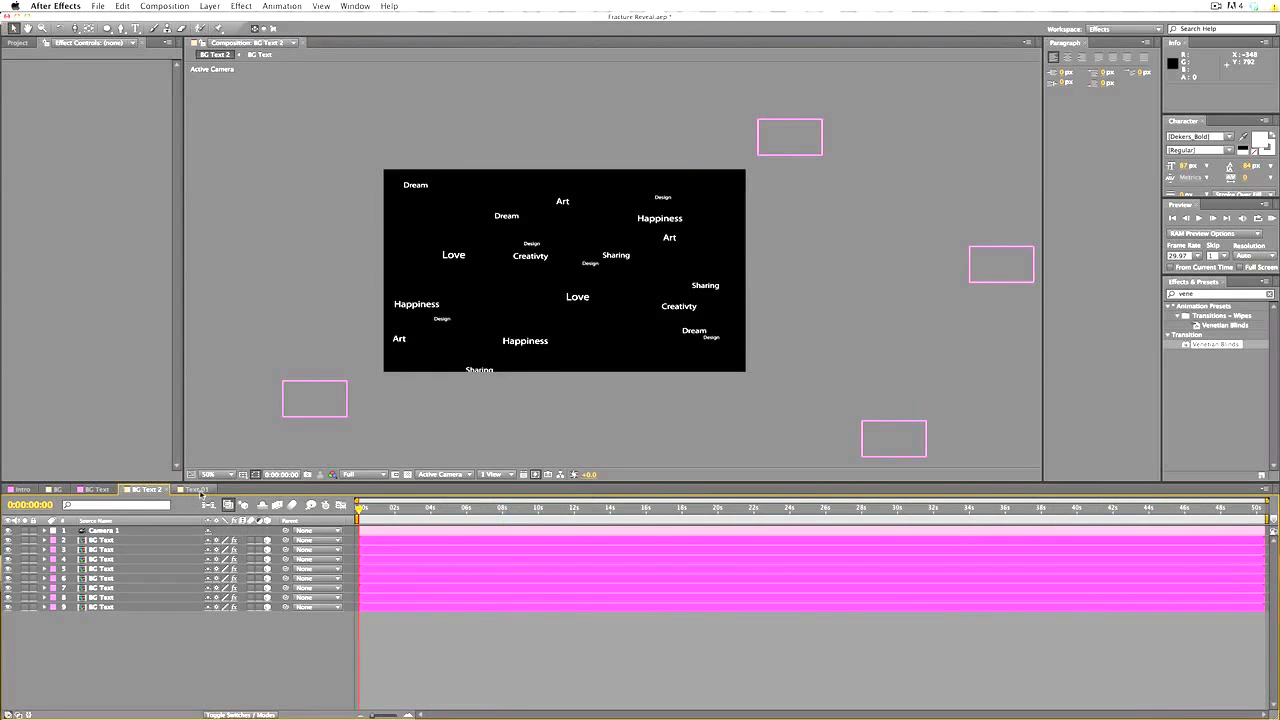
click(197, 490)
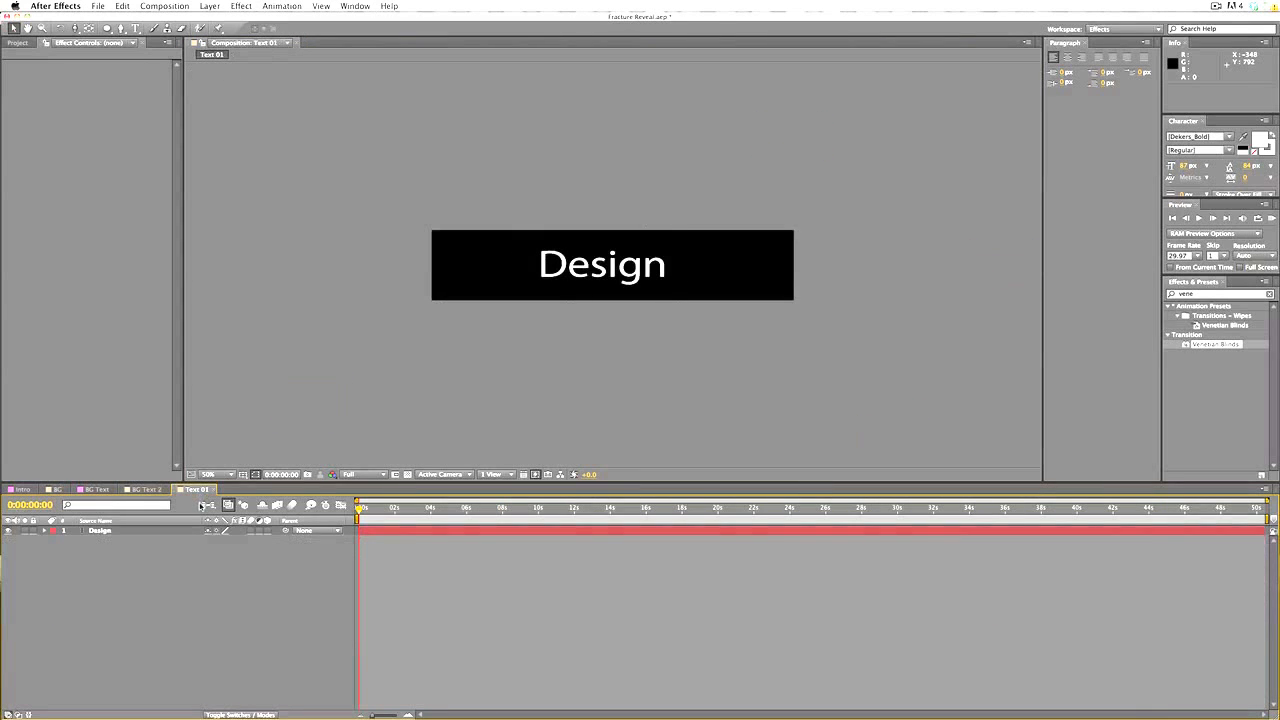
click(146, 490)
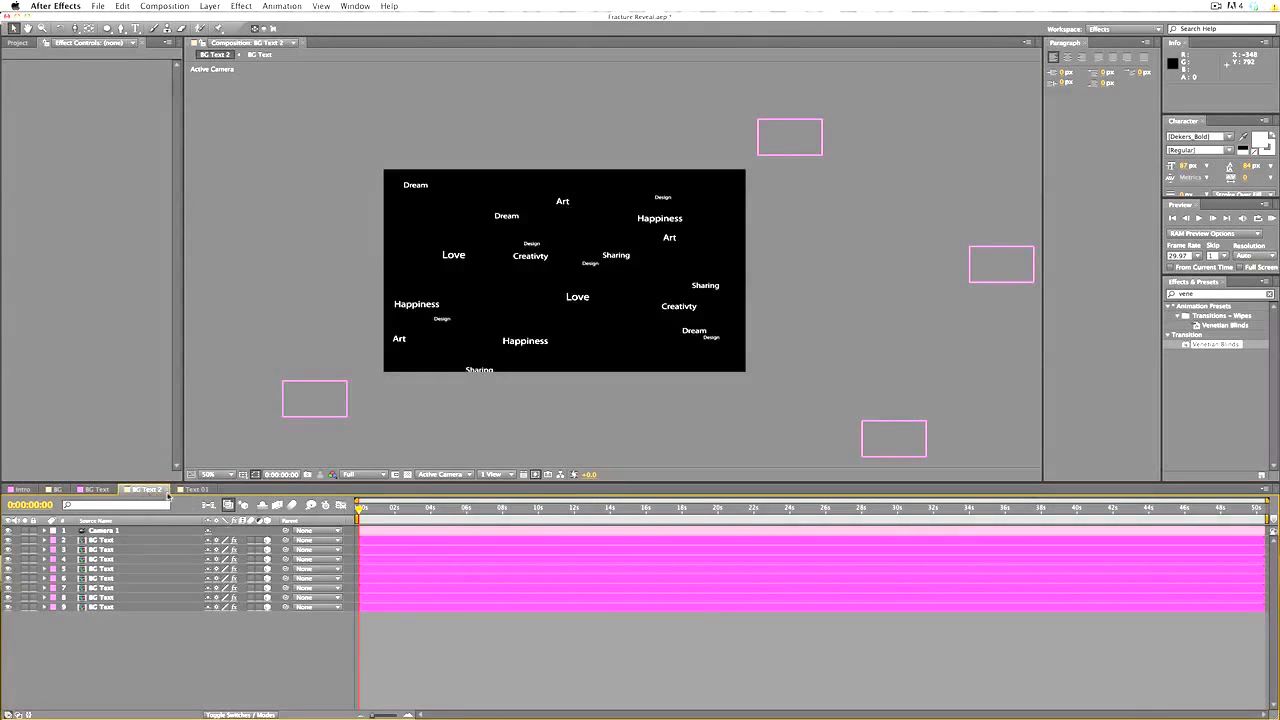
click(197, 490)
Create another new composition at 1280 × 720 px, keeping the default name Comp 1
click(186, 6)
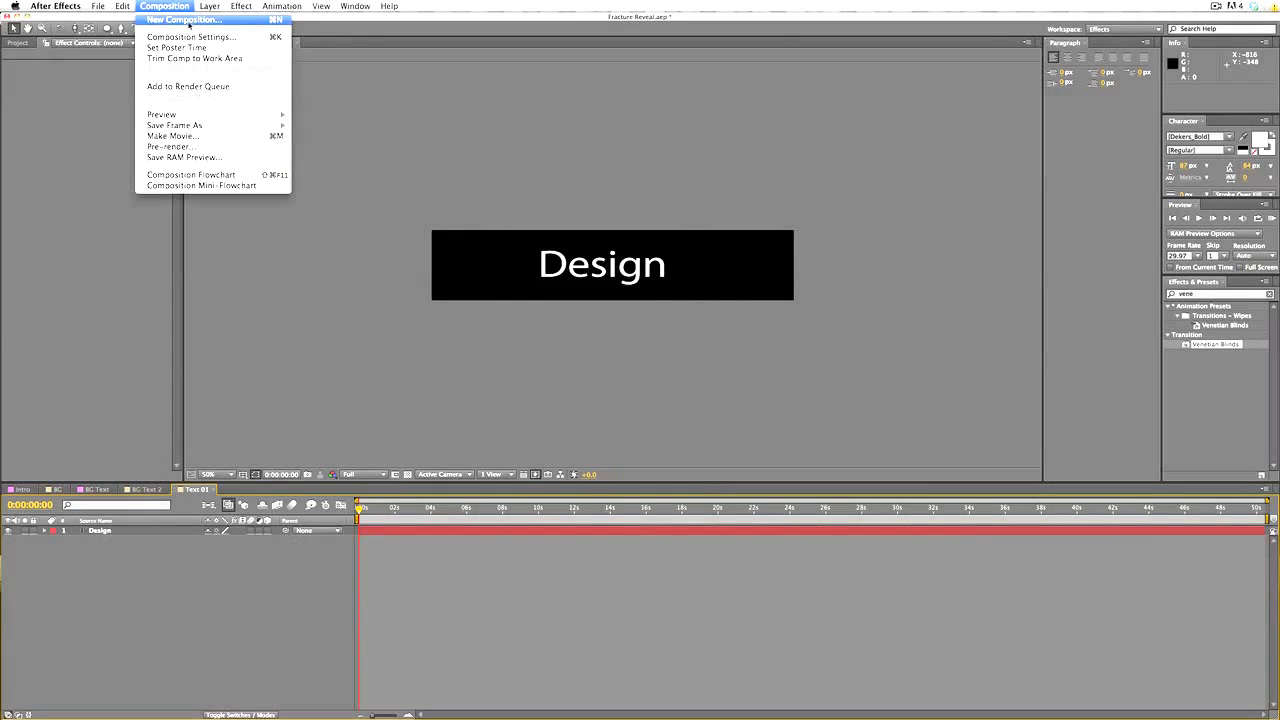
click(185, 20)
click(156, 302)
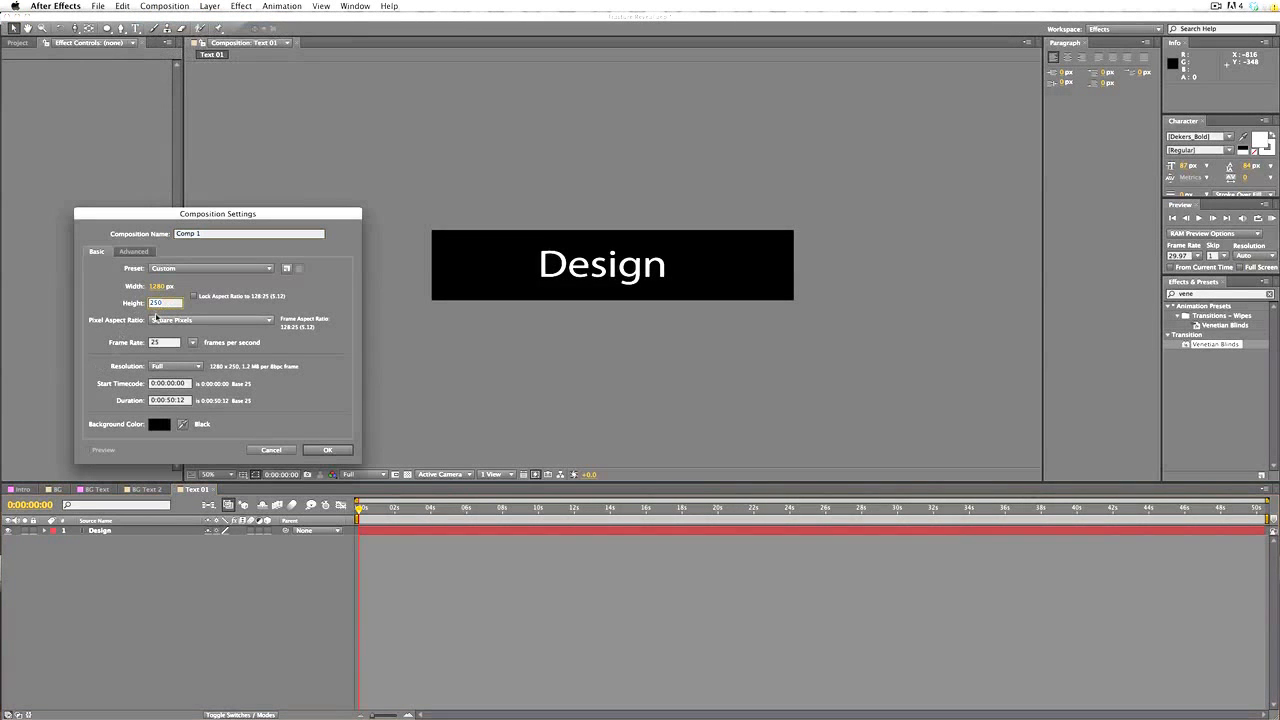
text(720)
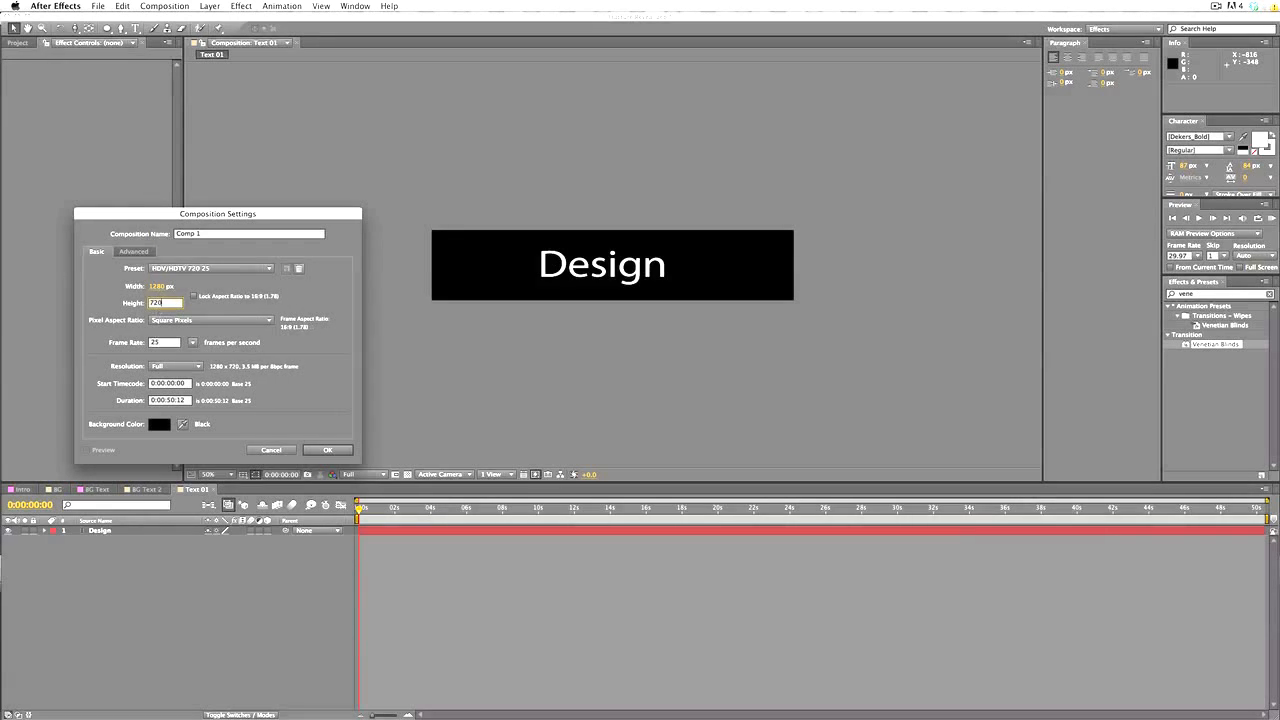
key(Return)
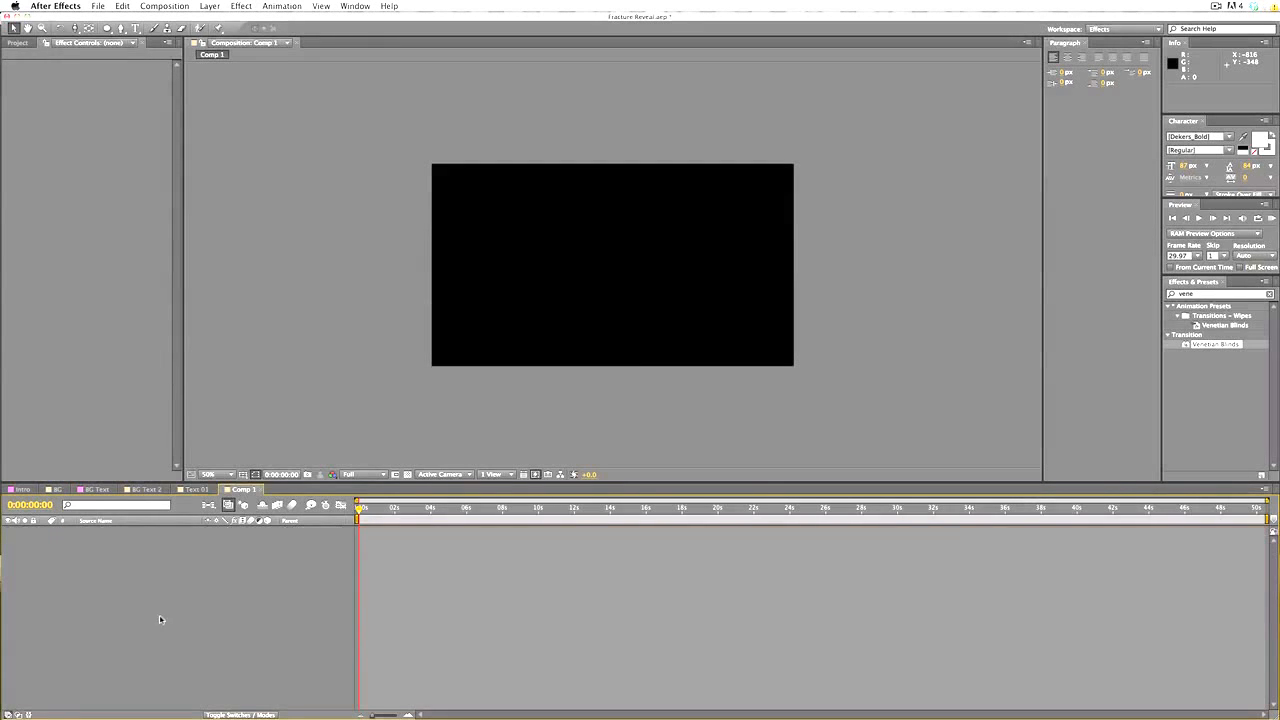
Check the frame size in BG Text 2's composition settings and return to Comp 1
click(141, 489)
click(164, 6)
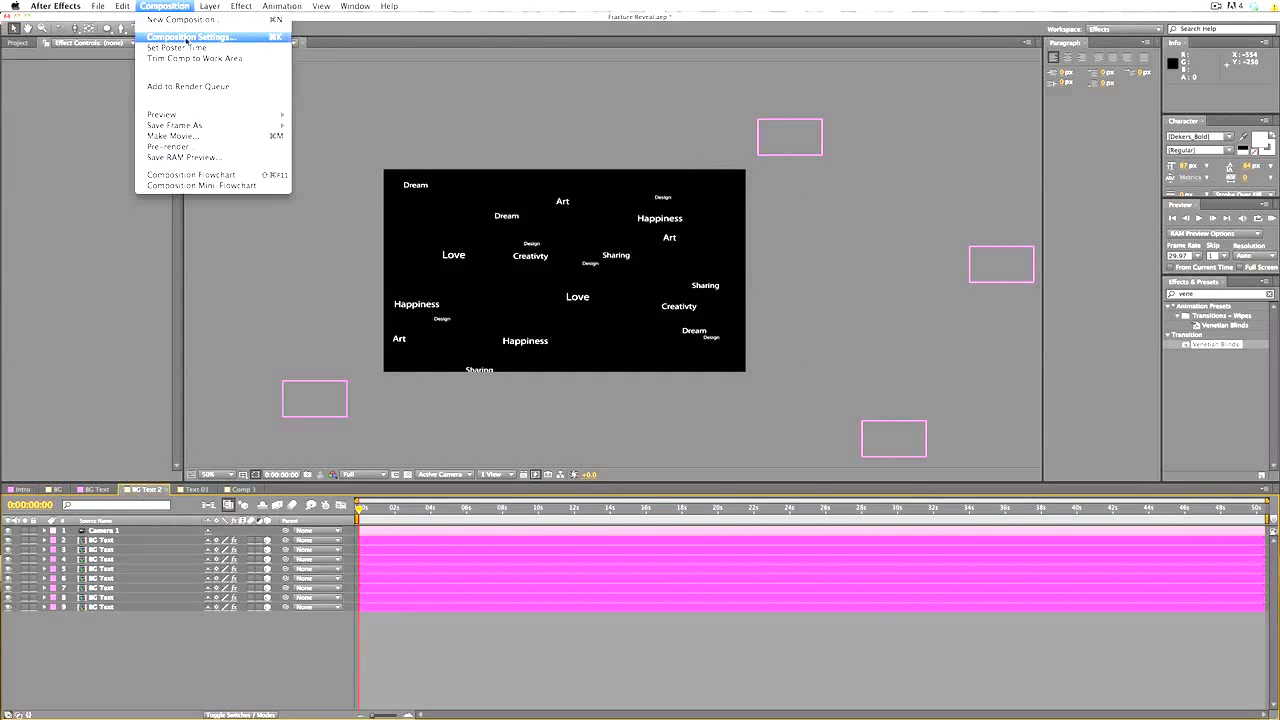
click(186, 38)
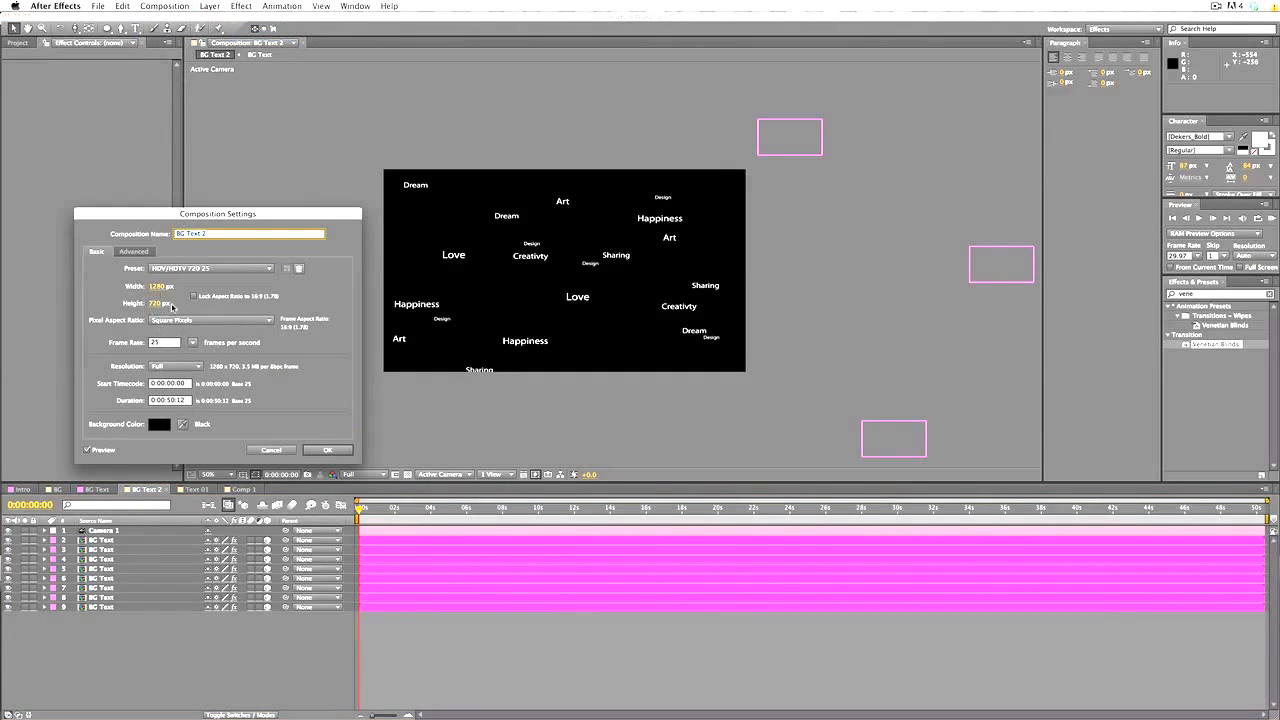
click(327, 450)
click(243, 490)
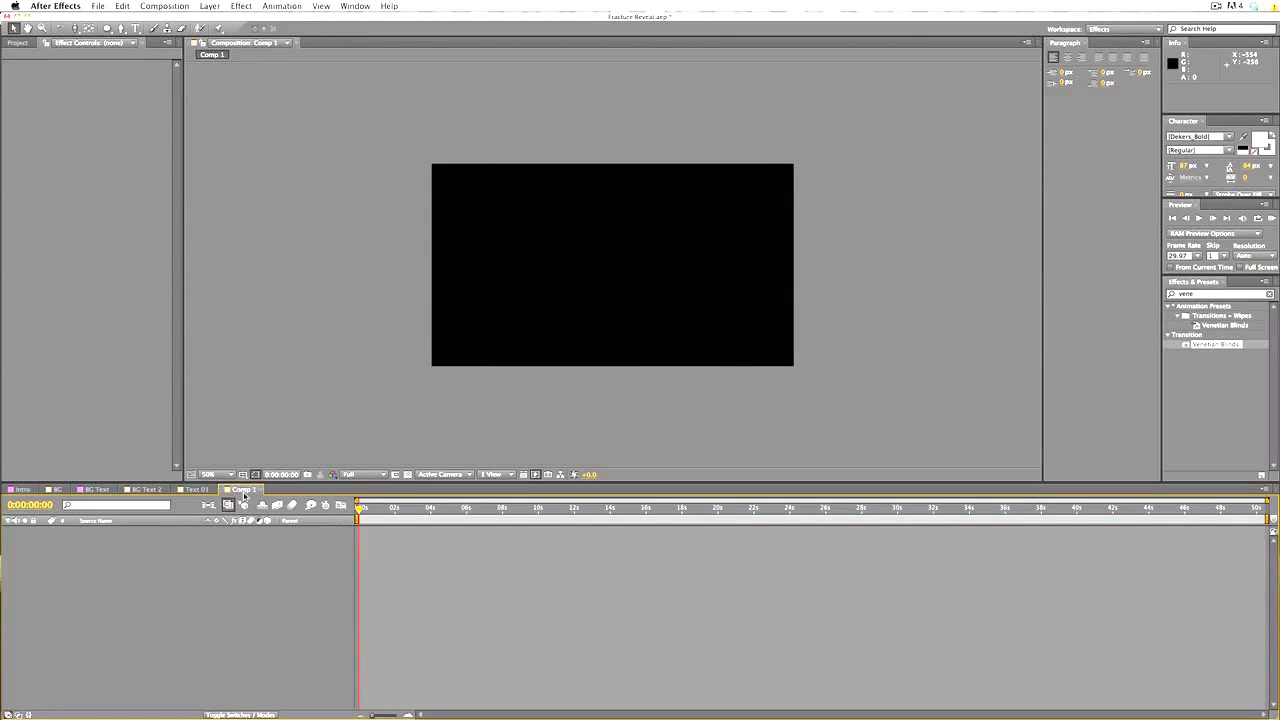
Place Comp 1's timeline ahead of Text 01's, and move the Text 01 composition into the Tutorial Comps folder
drag(243, 490, 226, 489)
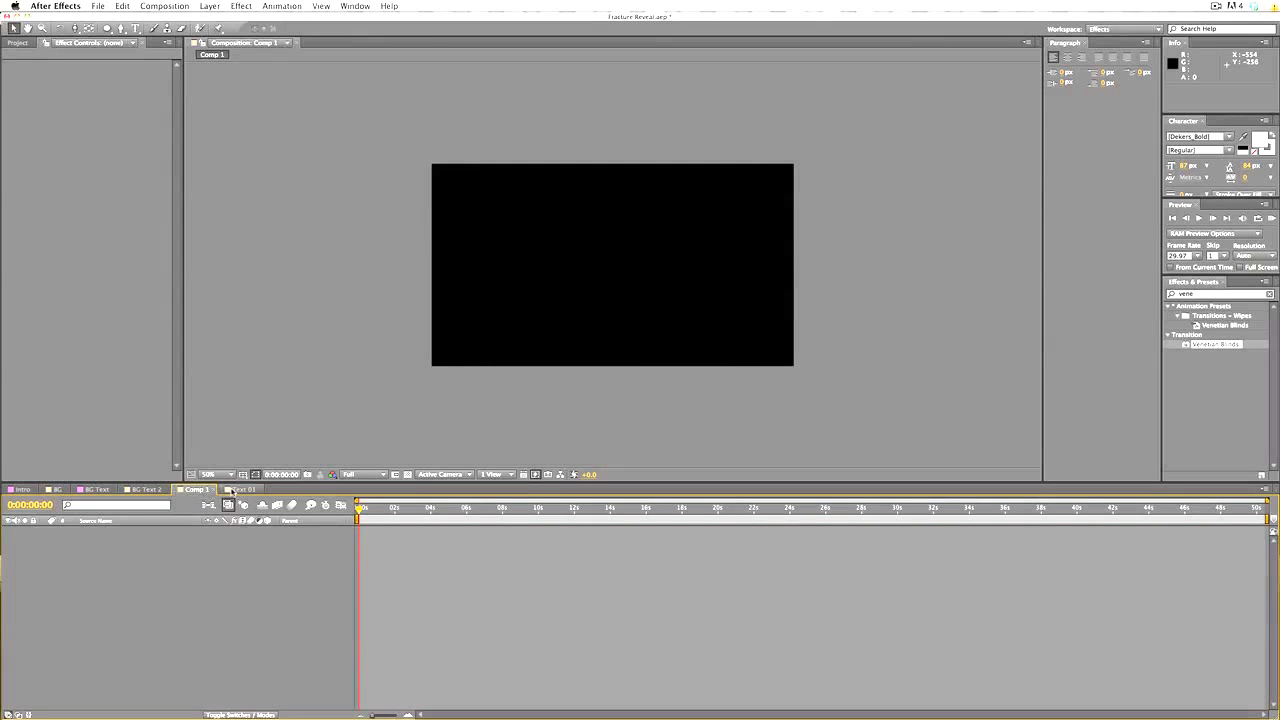
click(231, 490)
click(195, 489)
click(20, 42)
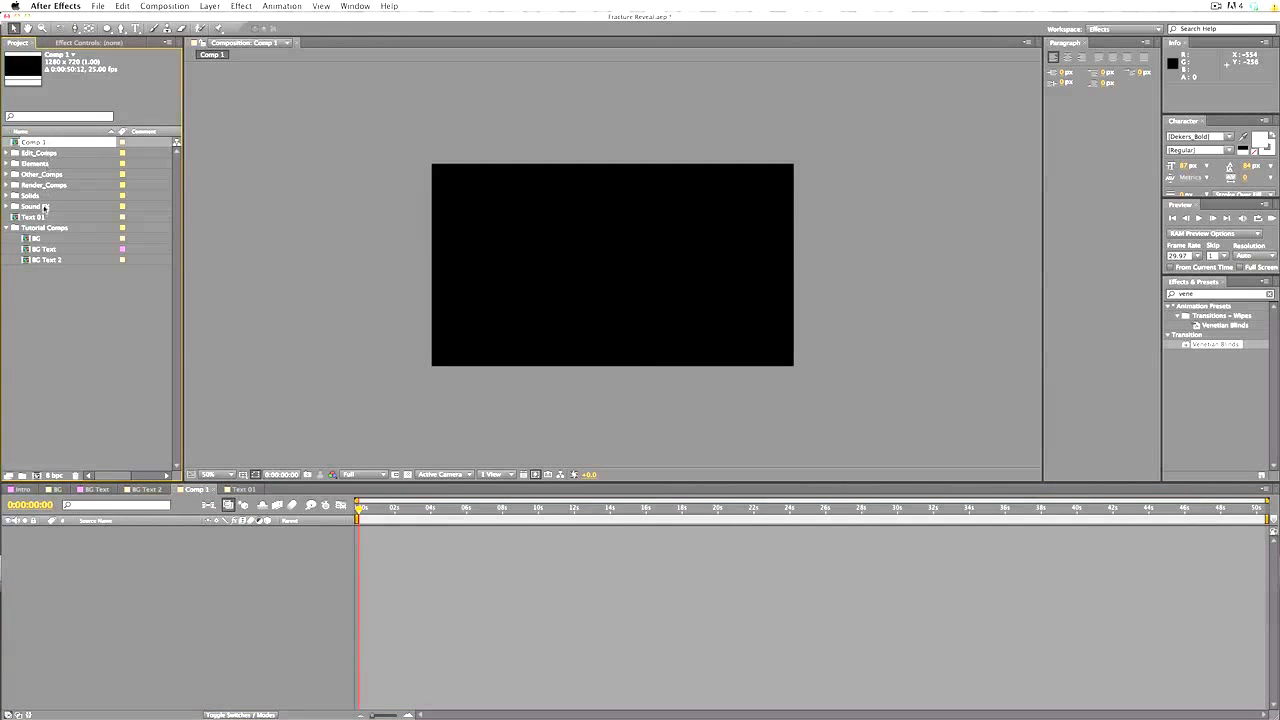
drag(40, 217, 44, 230)
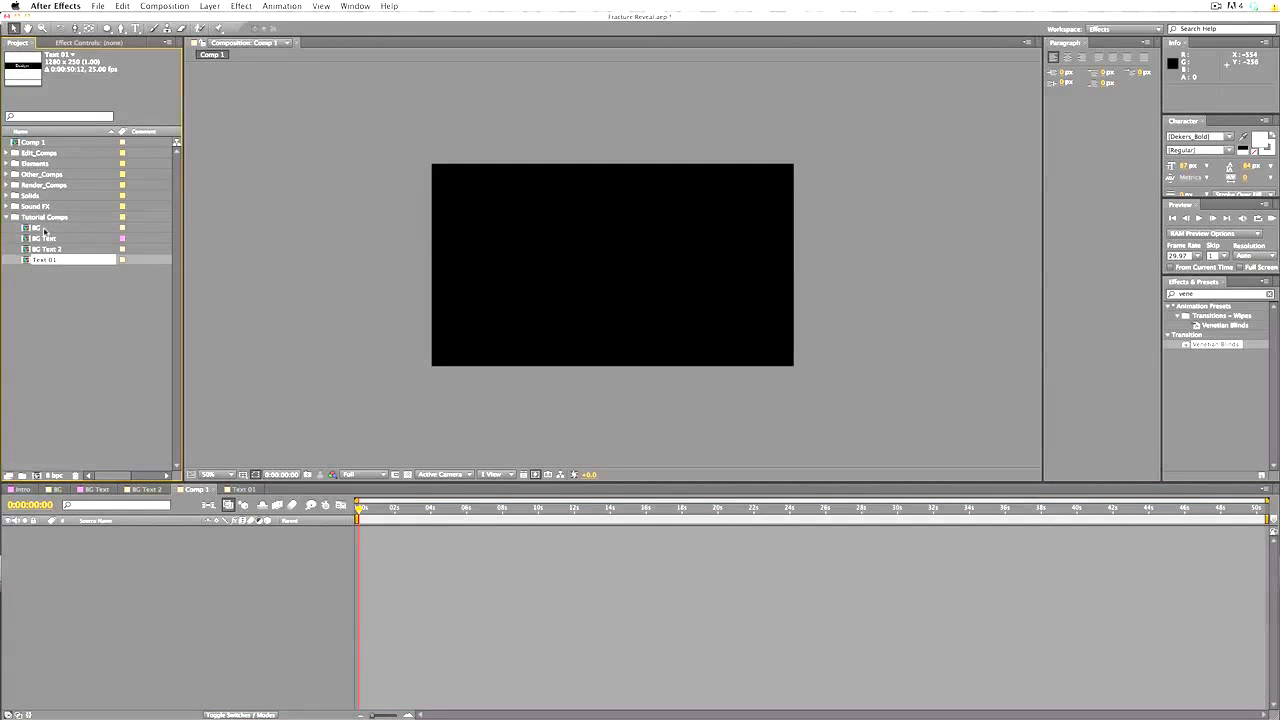
Rename the Comp 1 composition as Edit Text
click(42, 144)
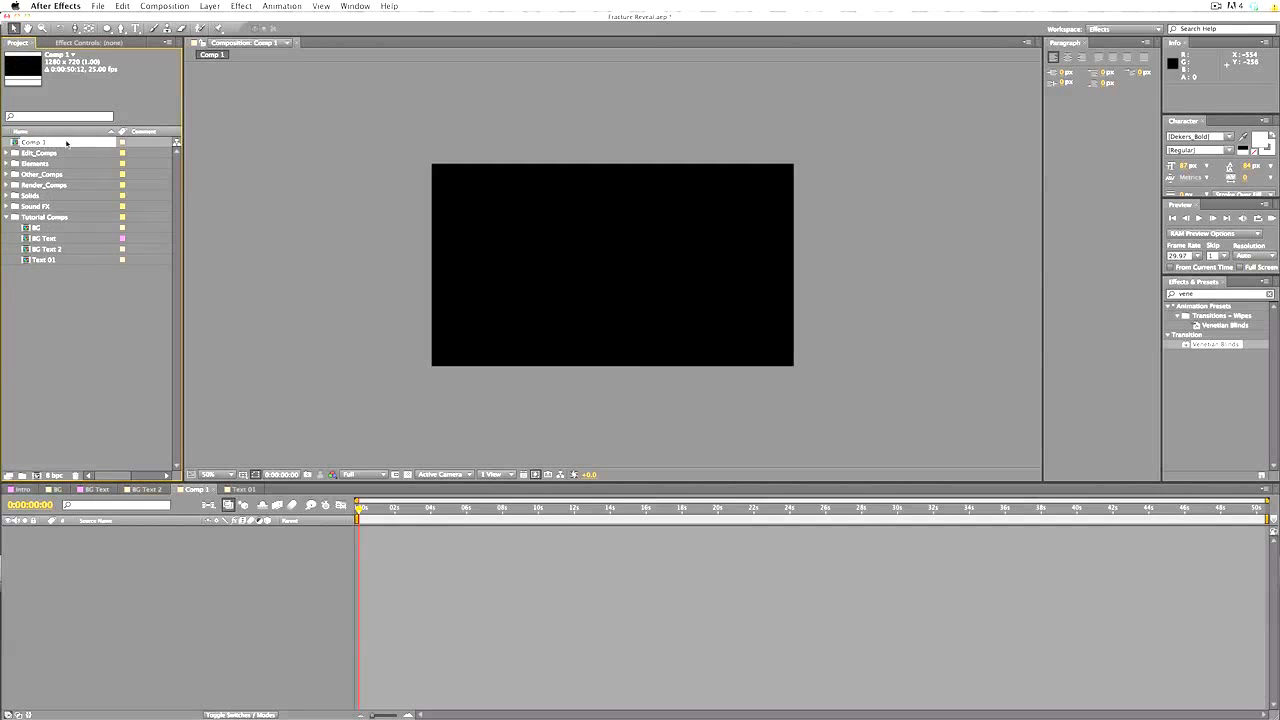
click(165, 6)
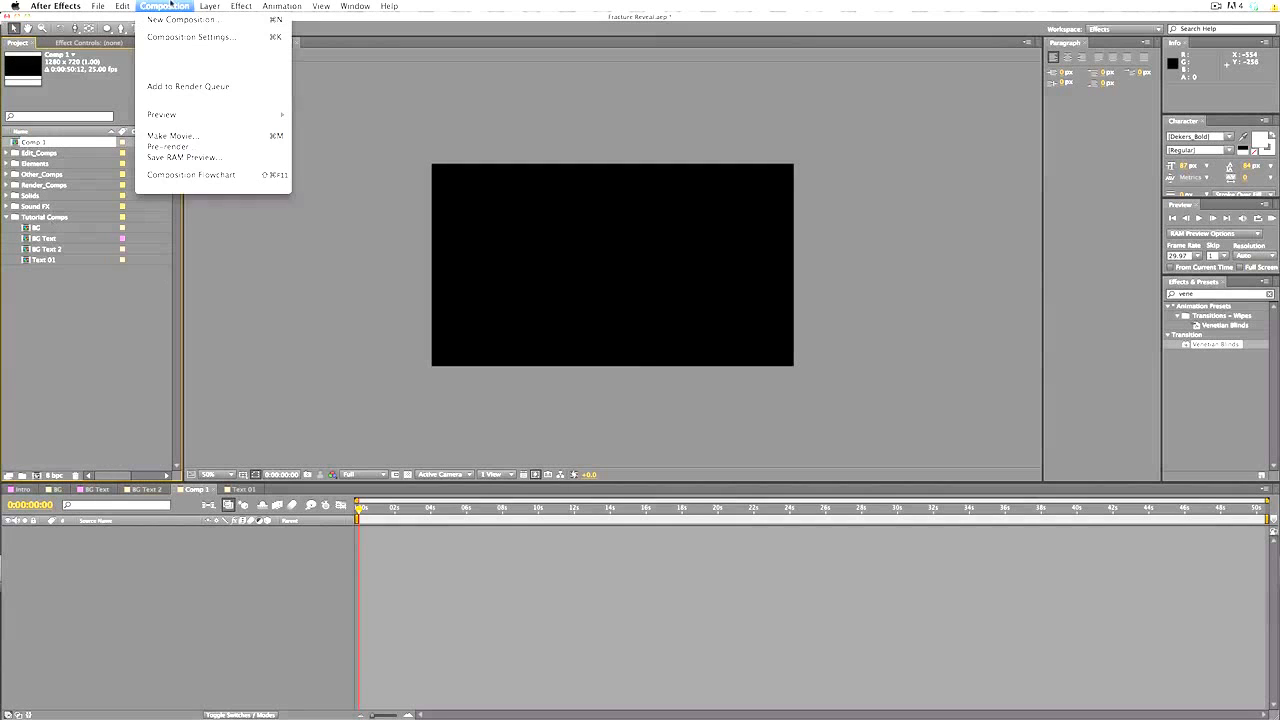
click(175, 36)
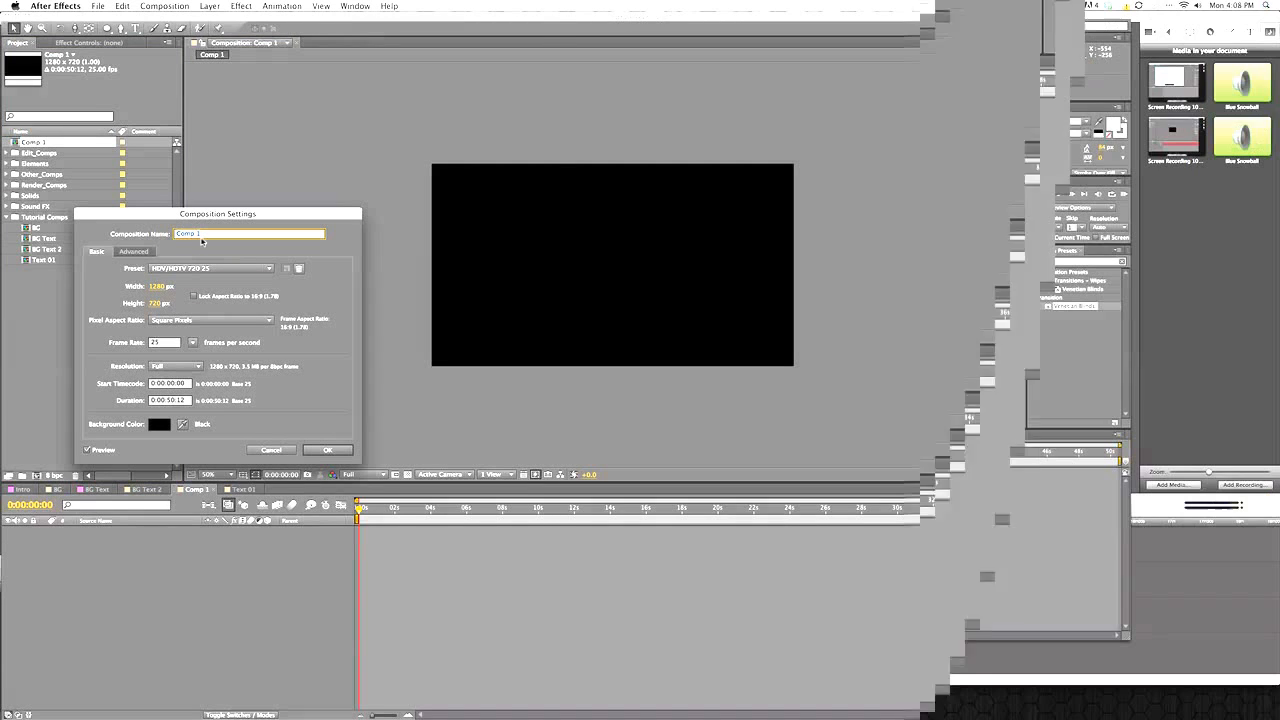
text(edit)
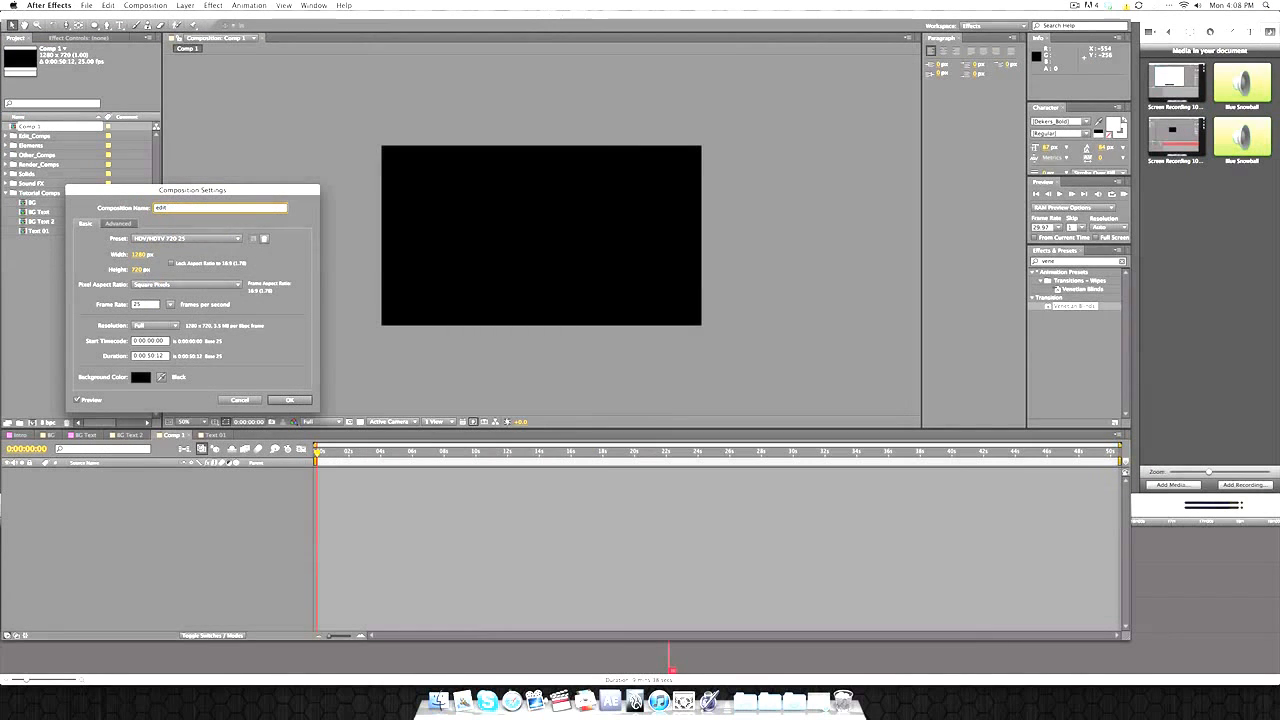
text( Te)
text(xt)
key(Return)
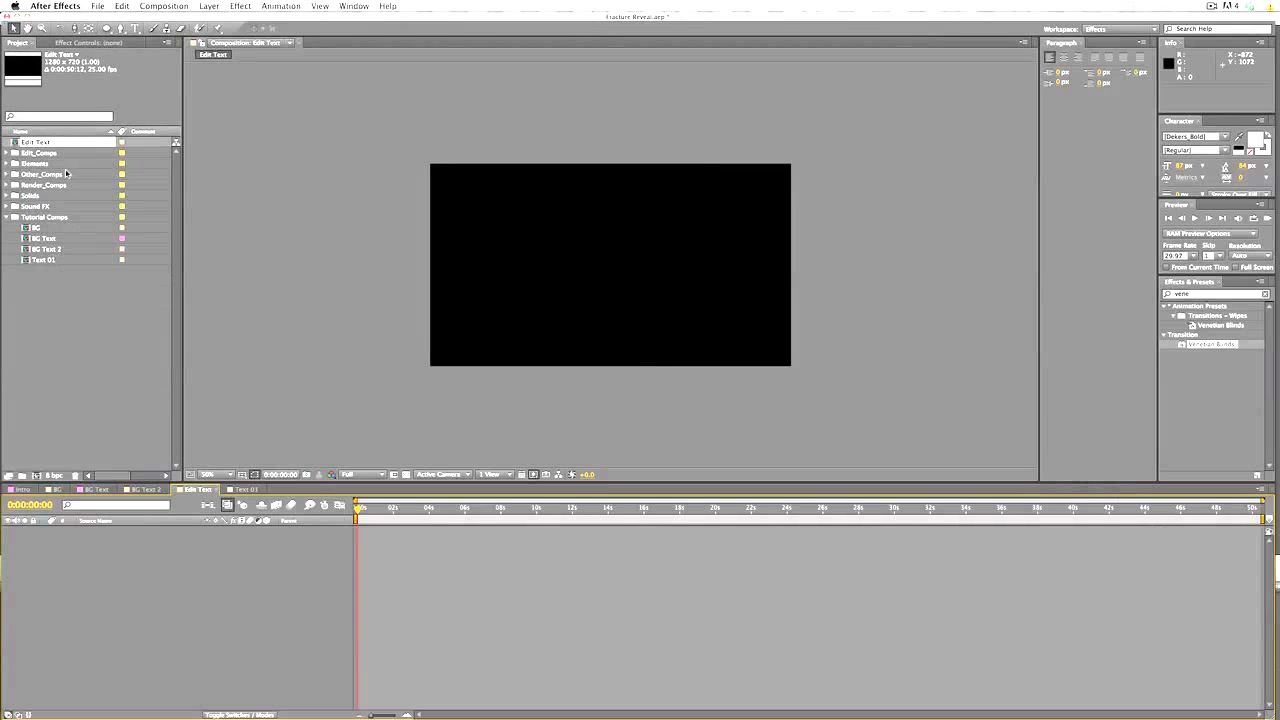
Move Edit Text into the Tutorial Comps folder and add Text 01 to that composition as a 3D layer
drag(58, 145, 243, 610)
click(56, 287)
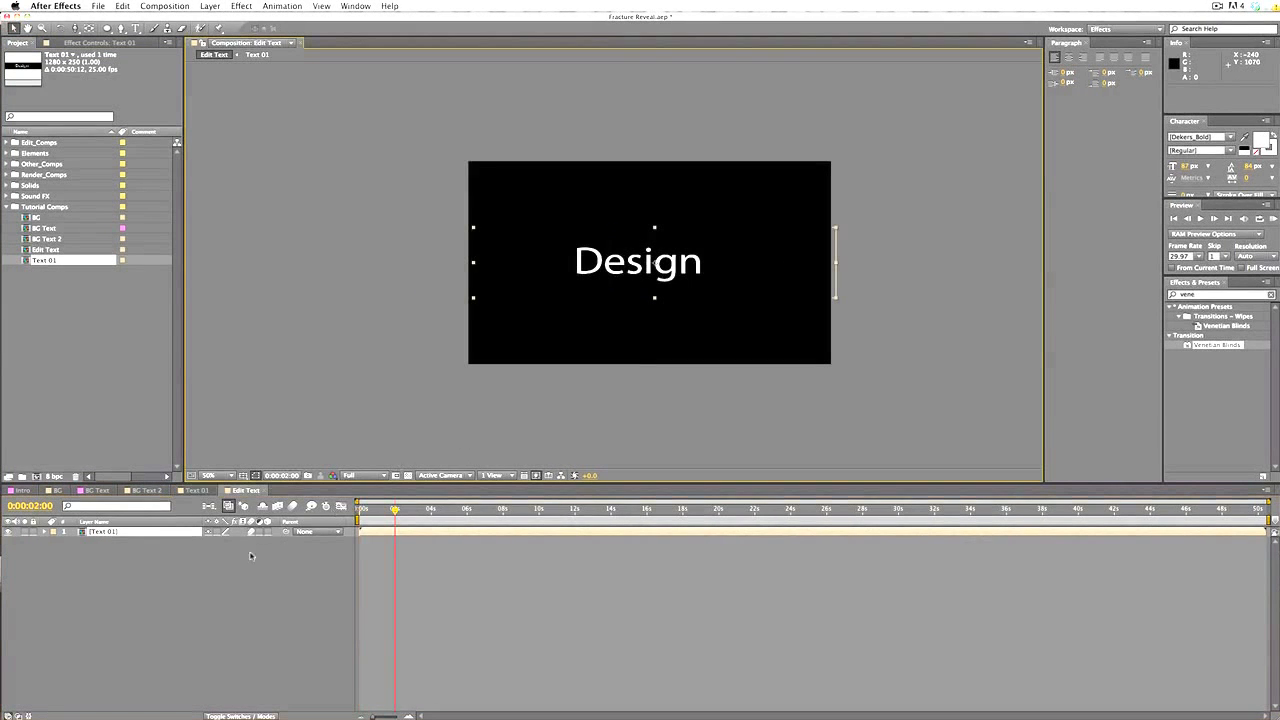
click(268, 532)
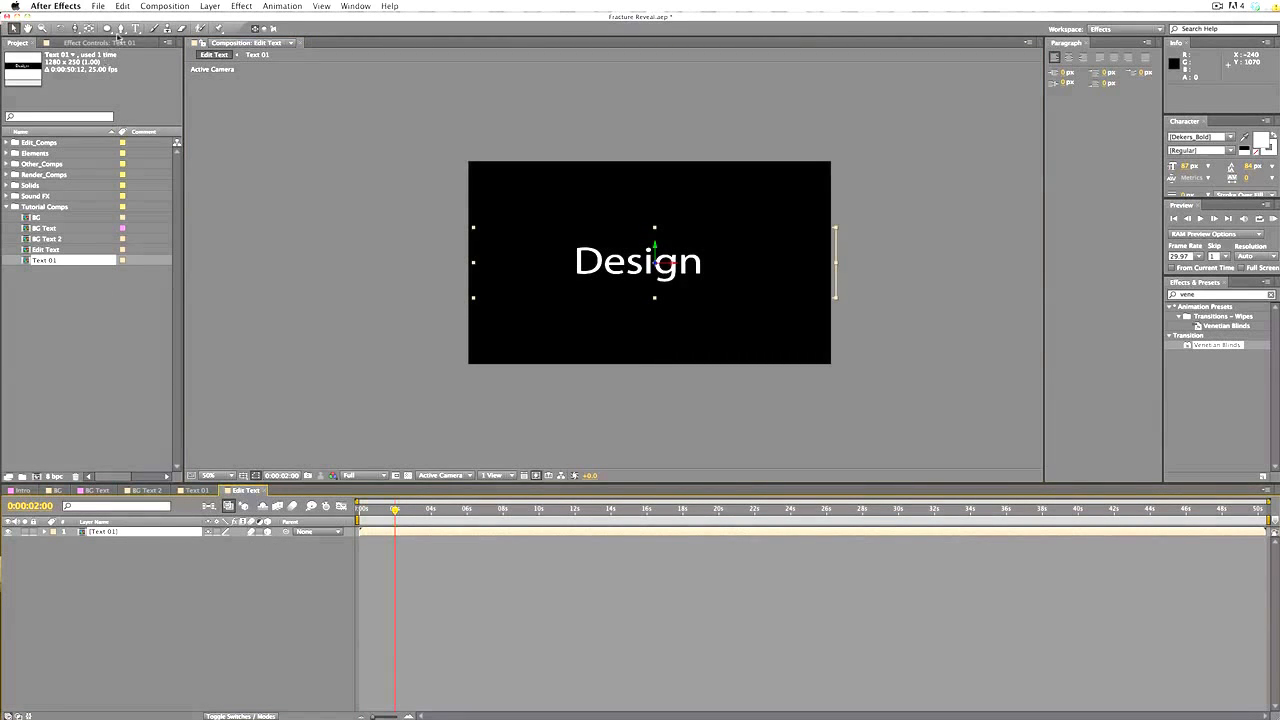
Draw a closed, slanted four-point mask with the Pen tool near the left side of the Text 01 layer
click(120, 28)
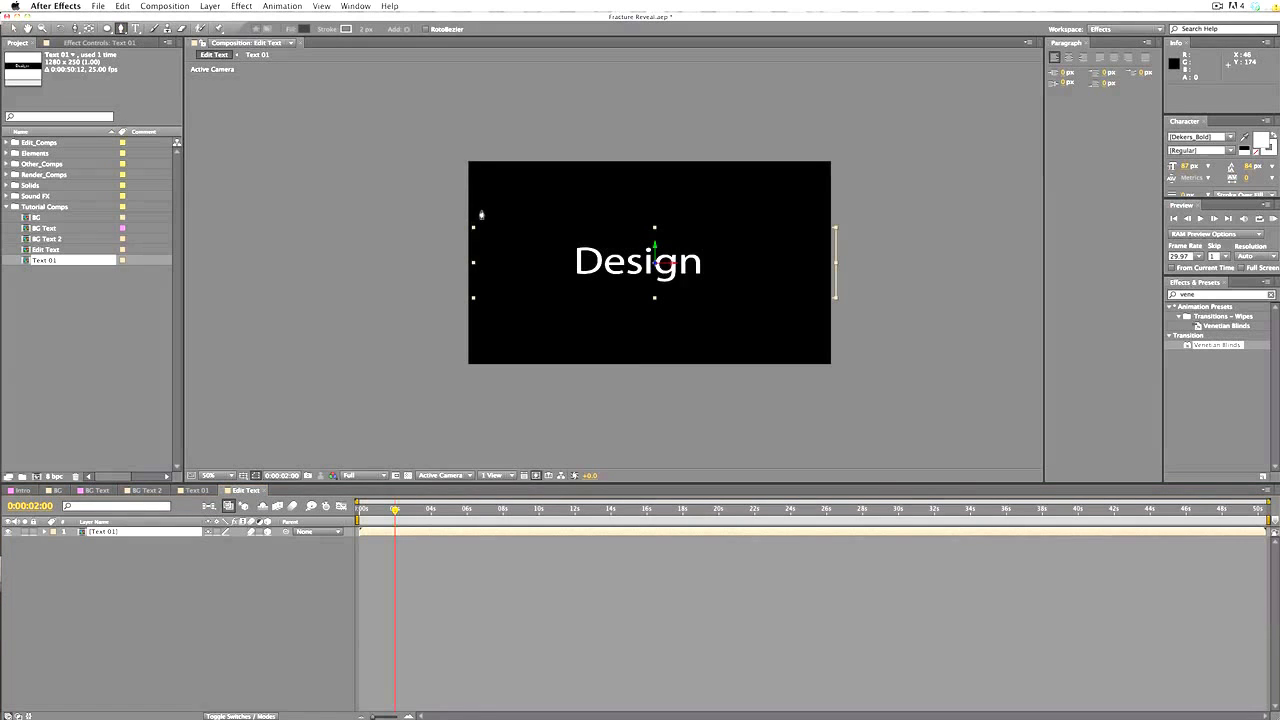
click(485, 209)
click(546, 209)
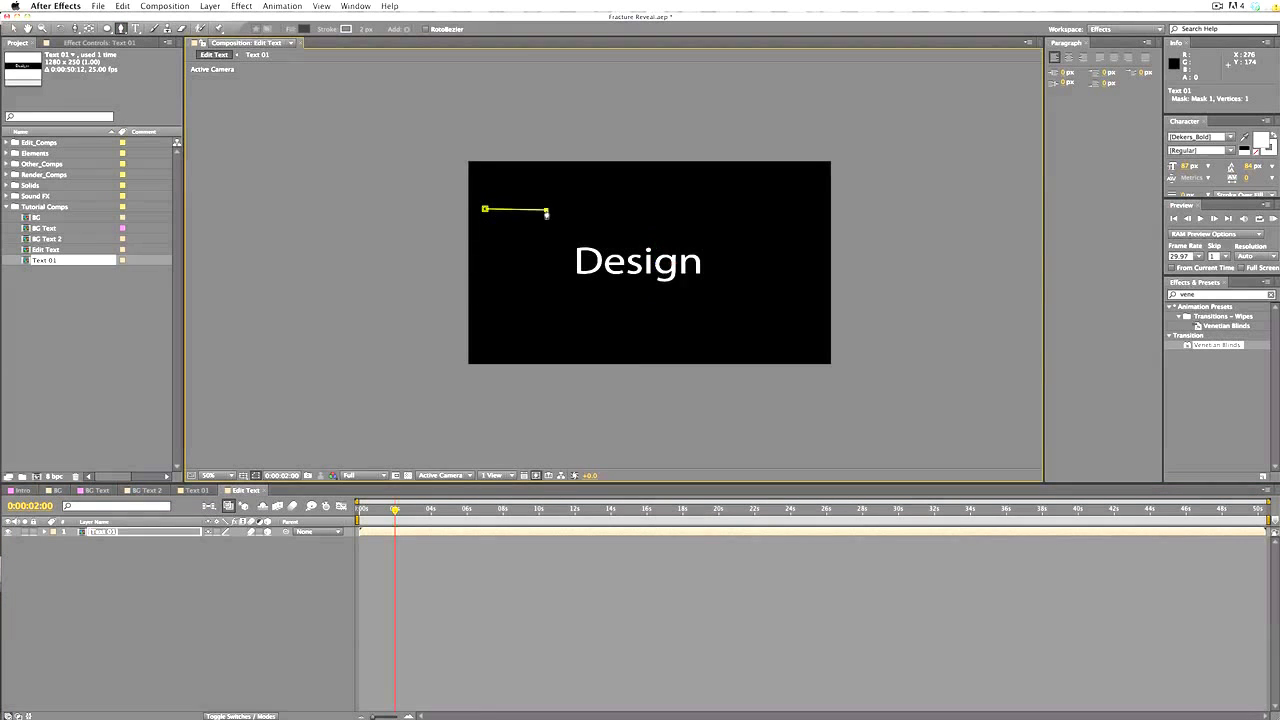
click(502, 385)
click(438, 386)
click(485, 209)
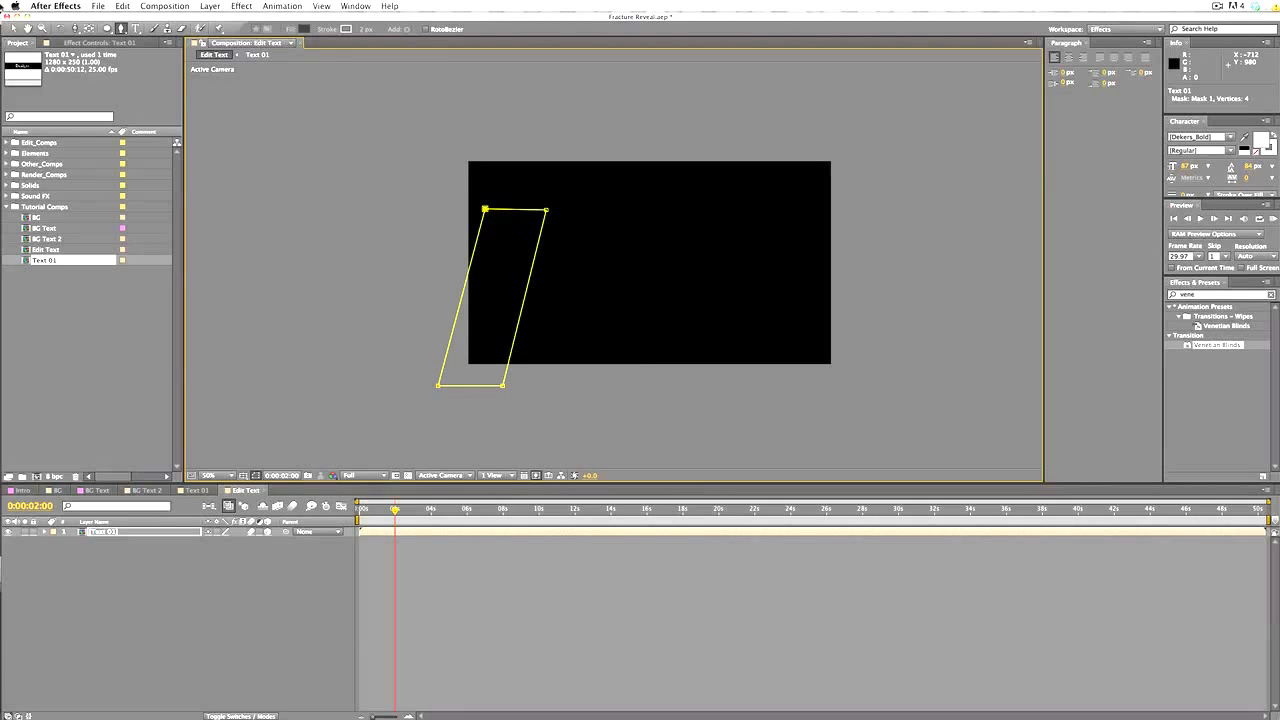
Make the mask shorter and narrower by adjusting its corner points, keeping it a slanted strip
click(13, 28)
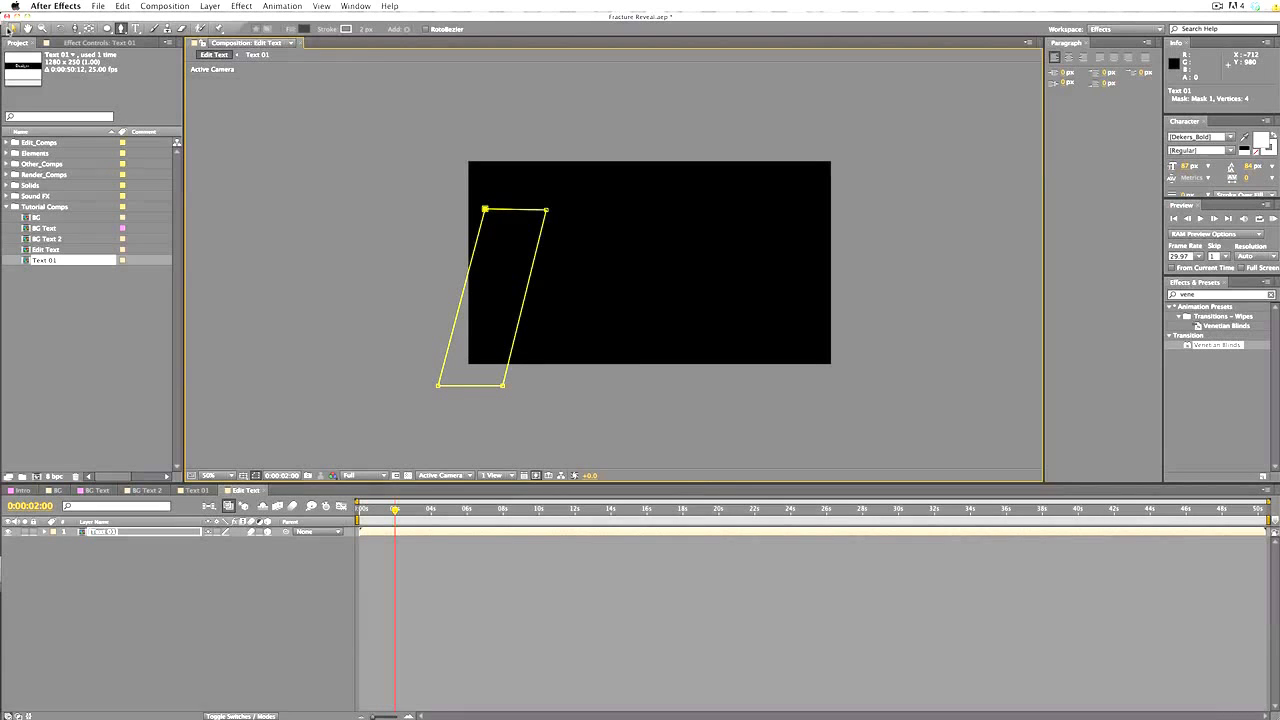
click(487, 212)
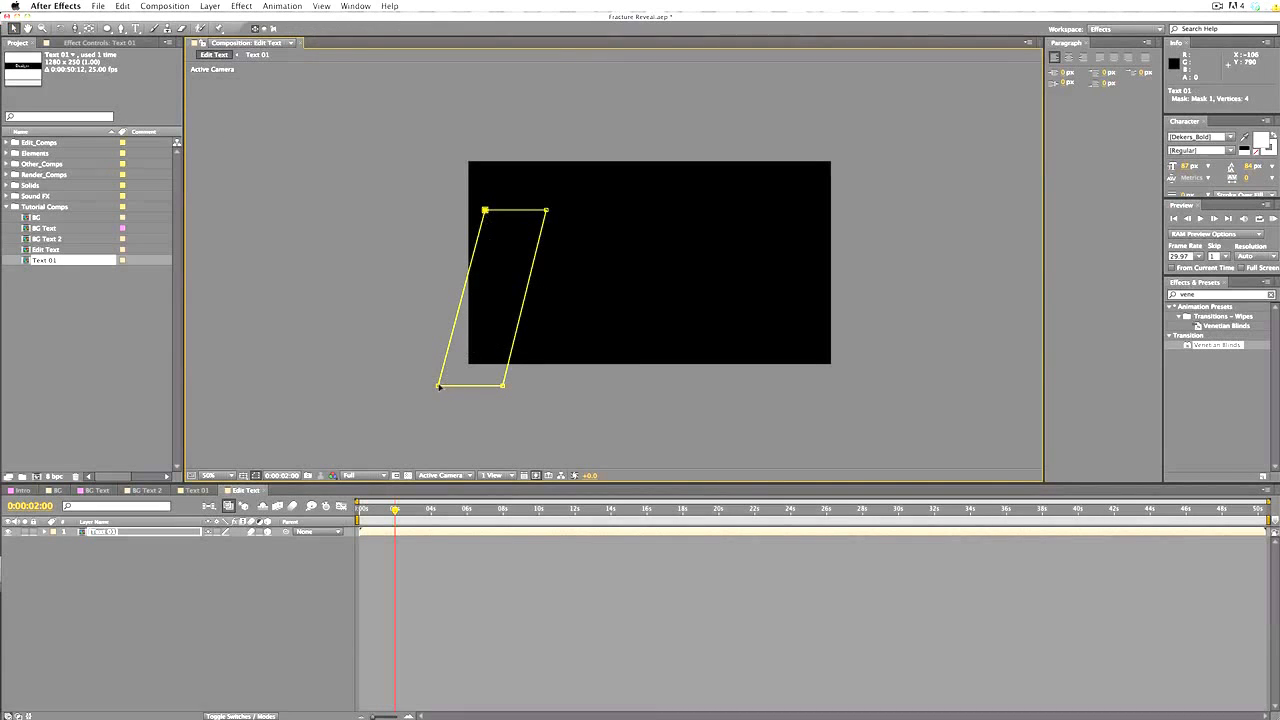
drag(438, 386, 494, 387)
drag(490, 206, 513, 220)
double_click(487, 247)
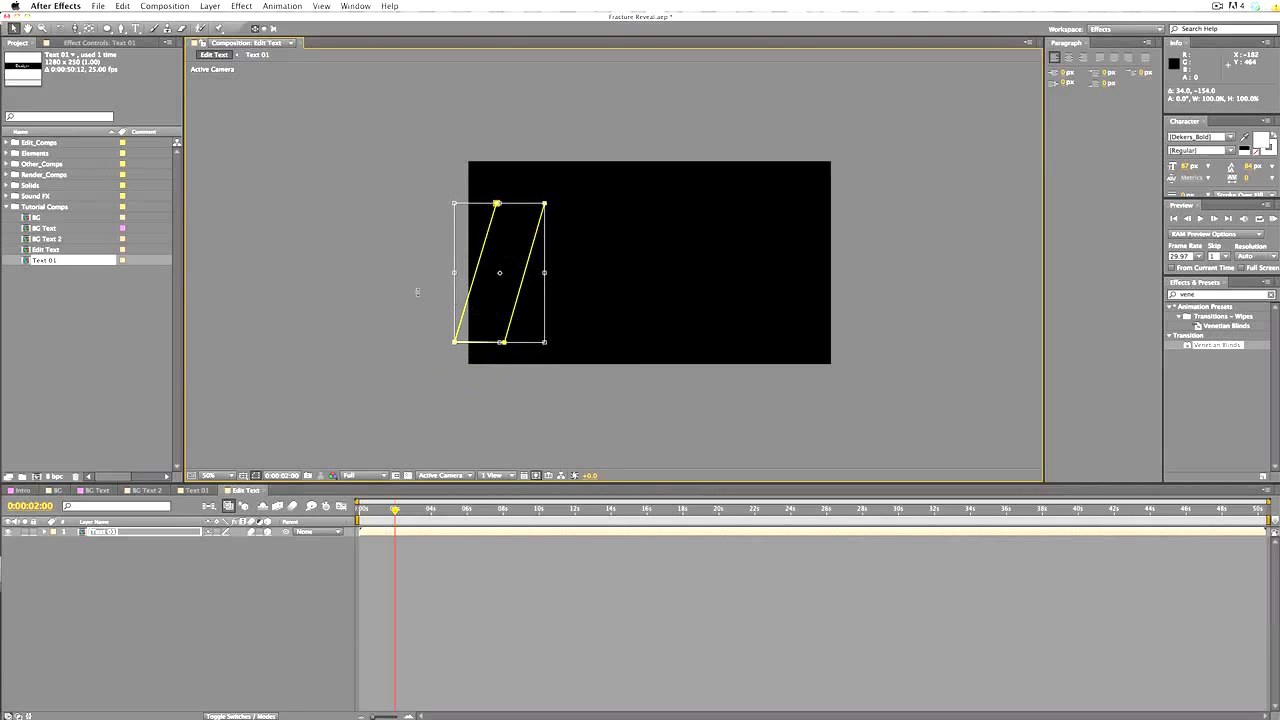
Fine-tune the slanted mask's lower-left and upper-right corner points individually to even out its shape
double_click(418, 292)
click(434, 333)
click(454, 343)
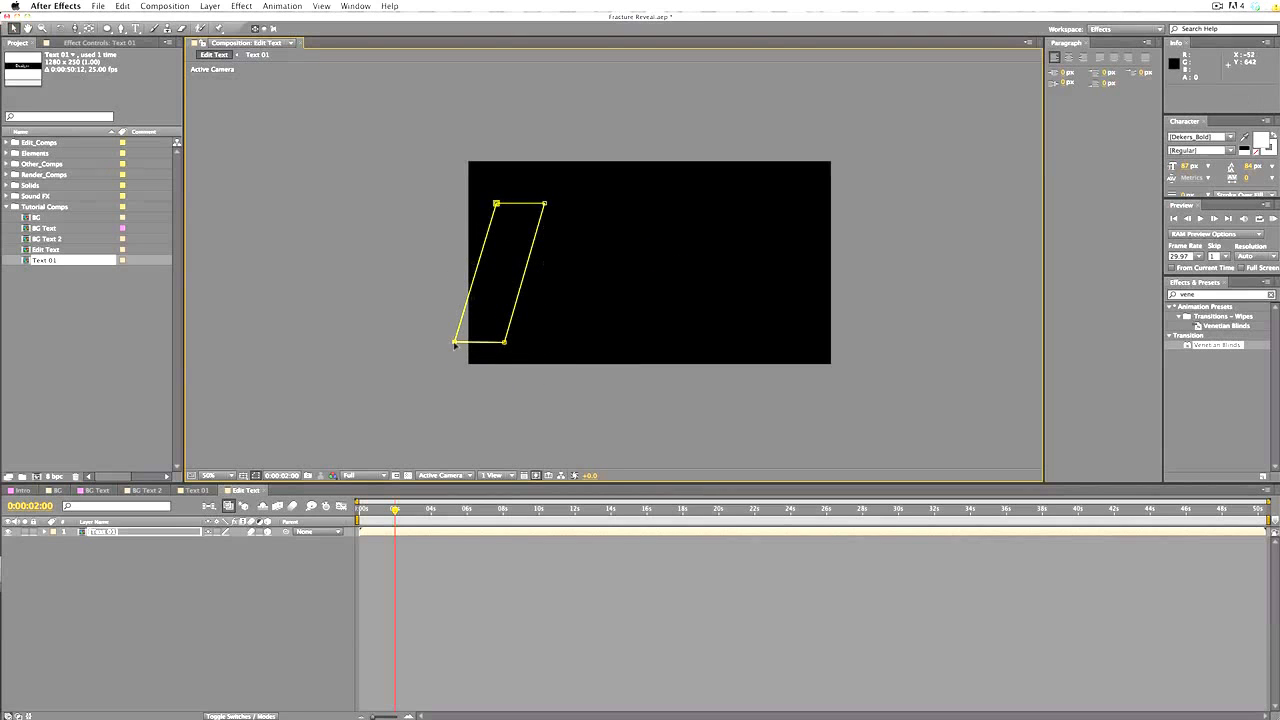
drag(454, 343, 457, 342)
click(544, 204)
drag(544, 204, 506, 229)
Move the whole mask slightly higher in the Edit Text frame
double_click(496, 204)
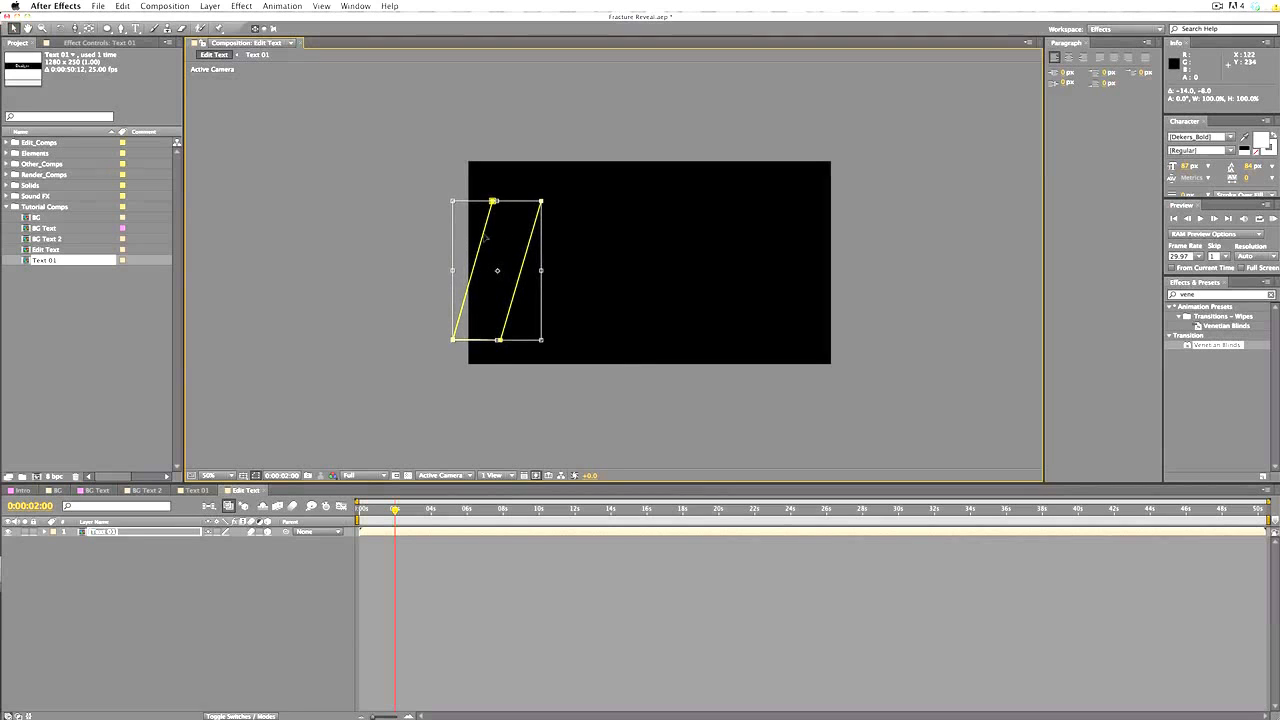
click(107, 534)
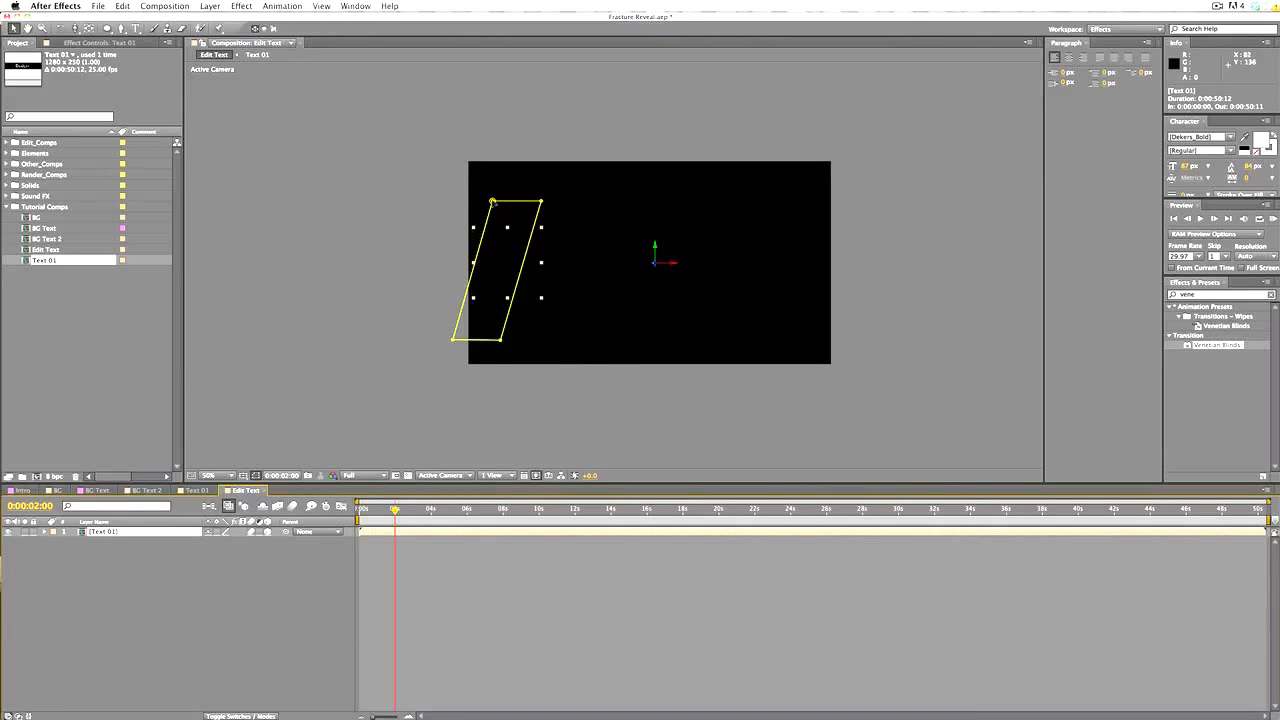
double_click(514, 213)
drag(514, 213, 516, 207)
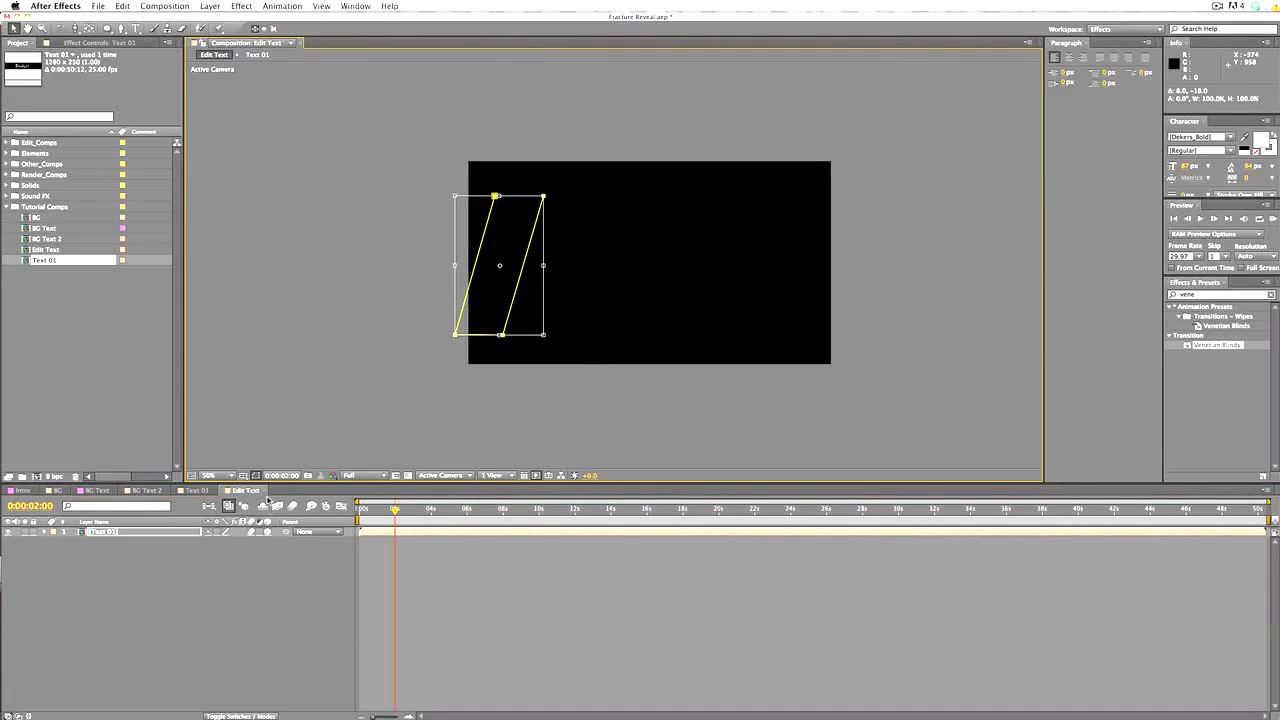
In the Text 01 composition, move the word Design left to about 92, 166 and return to Edit Text
click(199, 491)
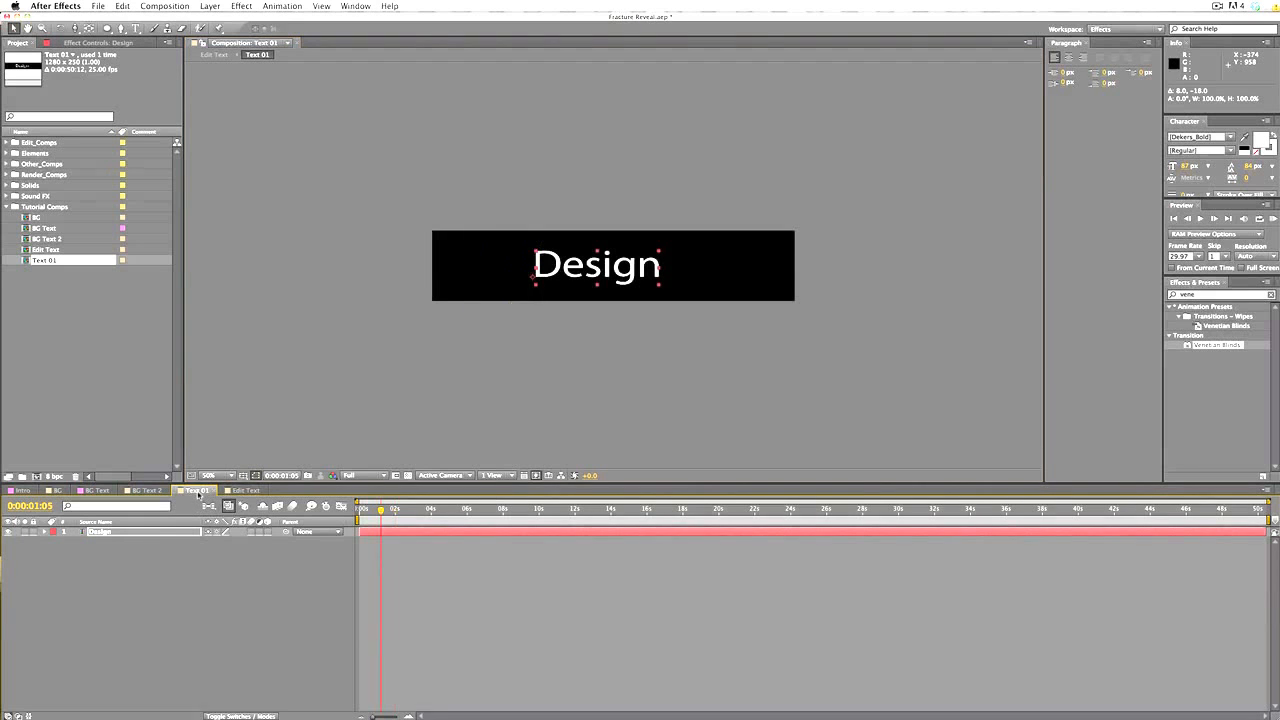
drag(625, 268, 554, 270)
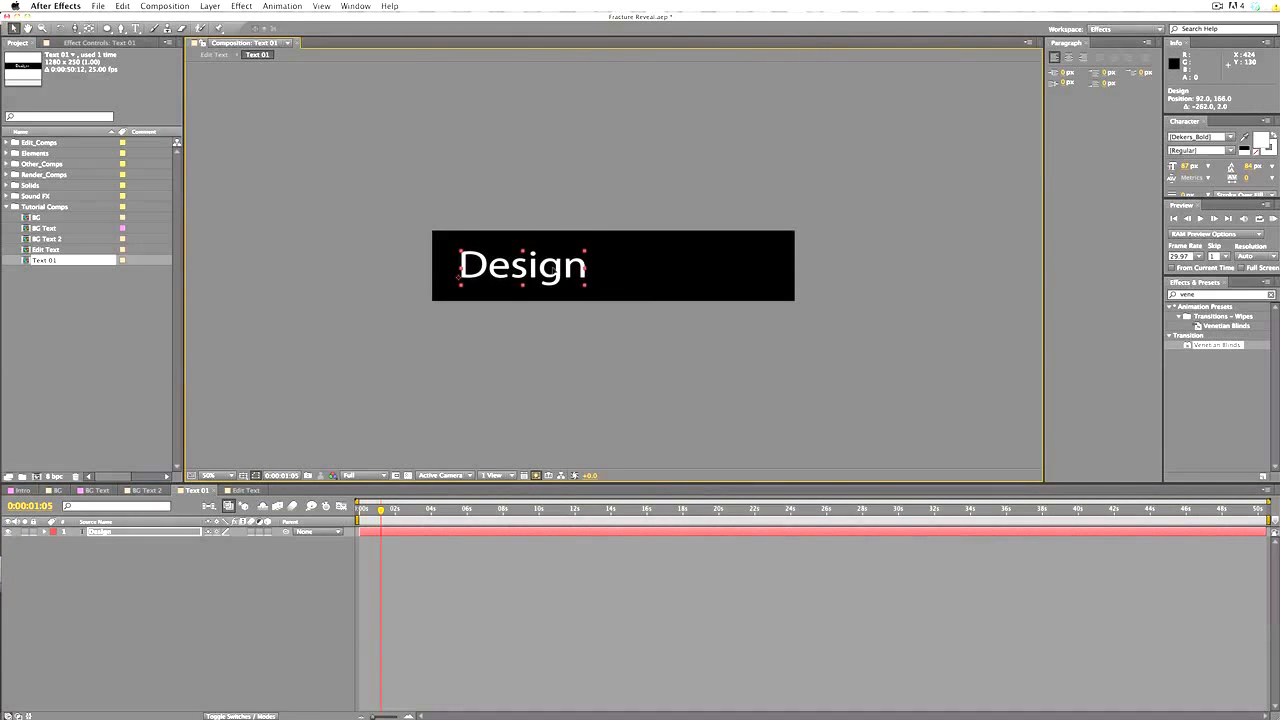
click(245, 491)
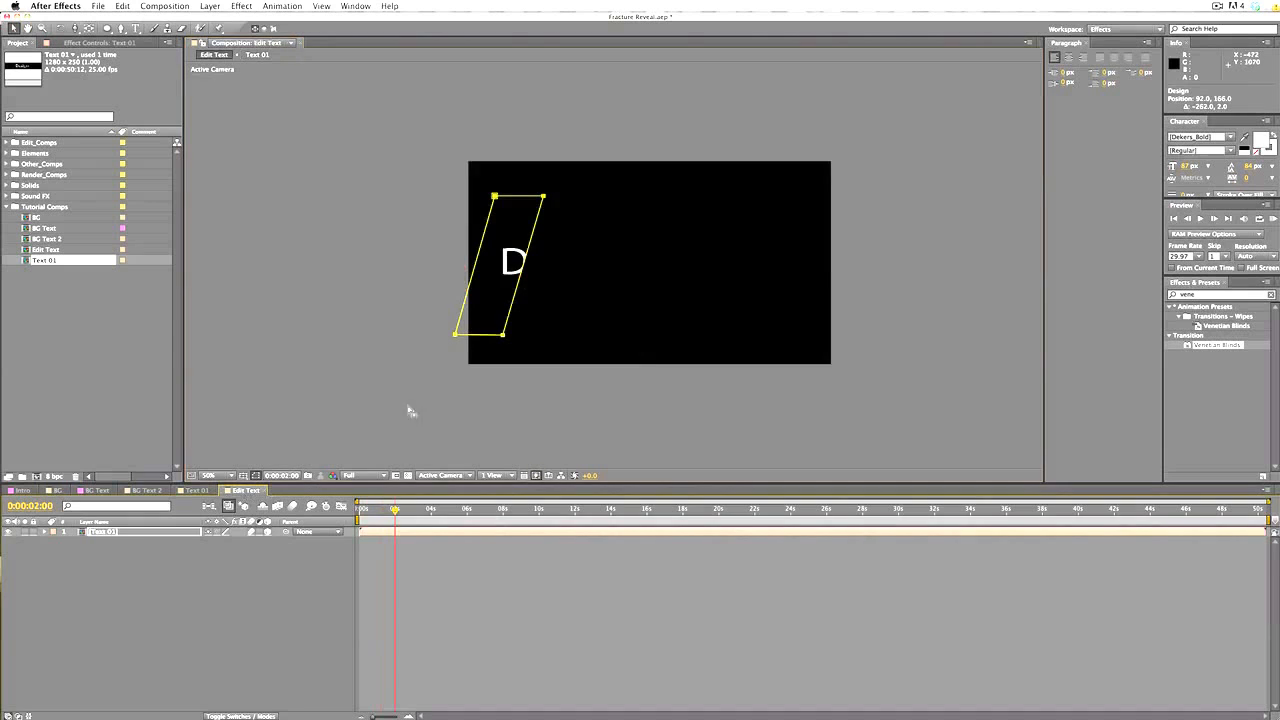
Shift the word Design right to about 138, 166 in Text 01, checking it against the mask in Edit Text
click(211, 491)
key(shift+Right)
key(shift+Right)
key(shift+Right)
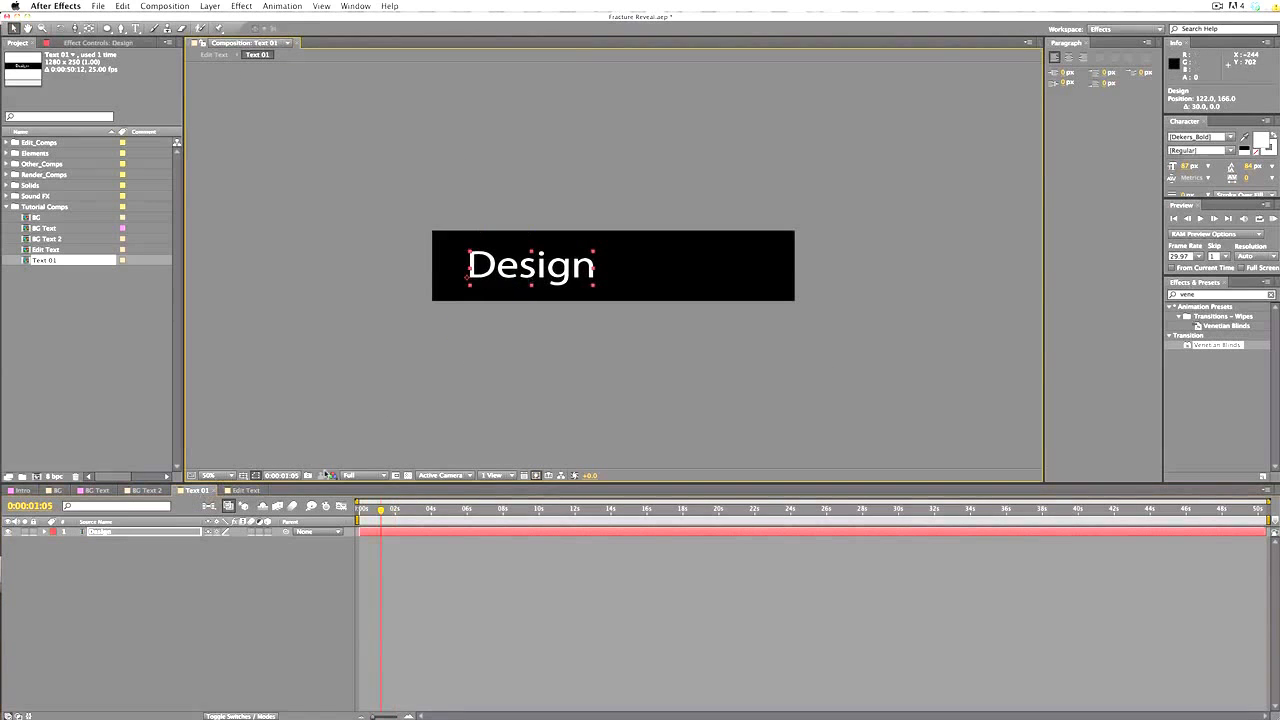
click(245, 491)
click(208, 491)
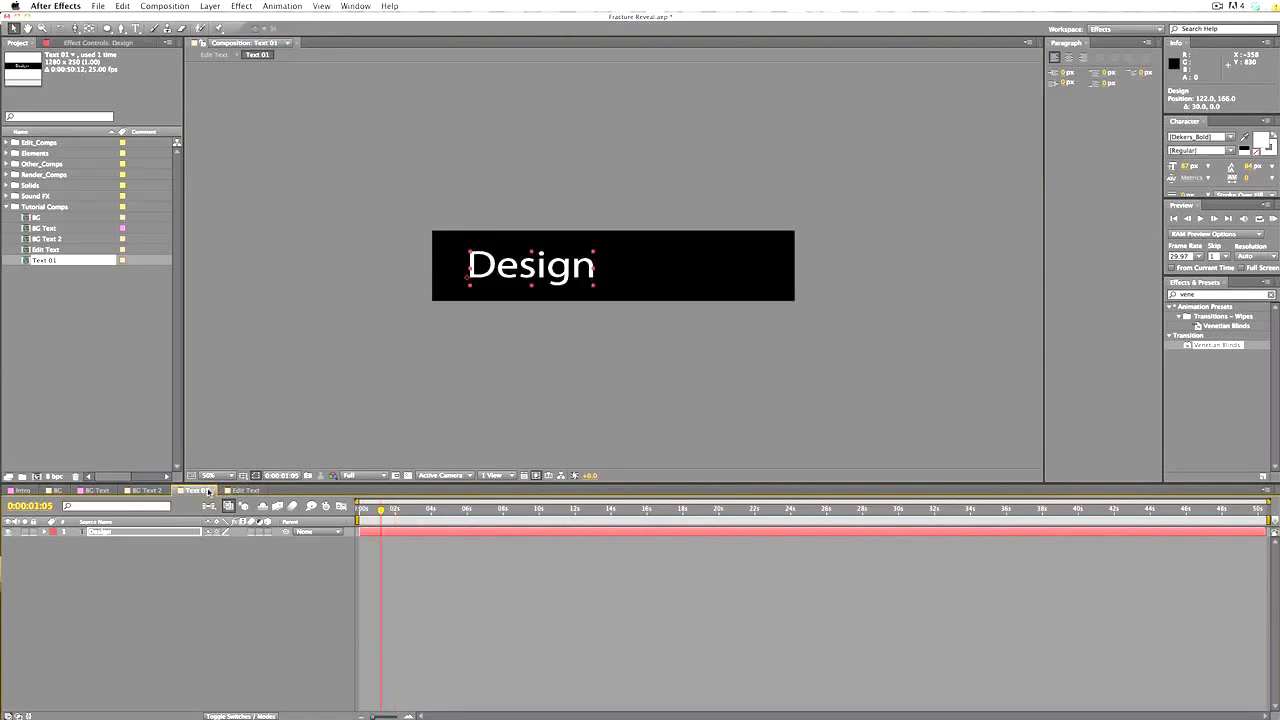
drag(530, 268, 535, 268)
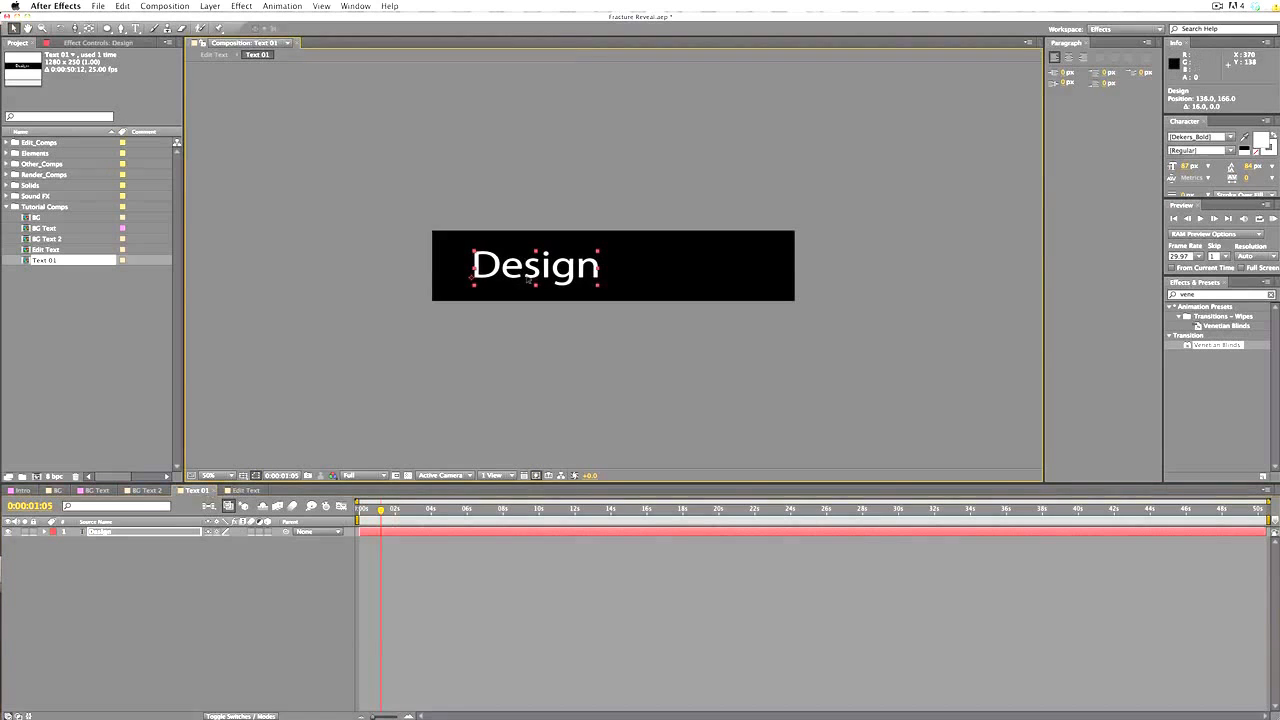
click(240, 490)
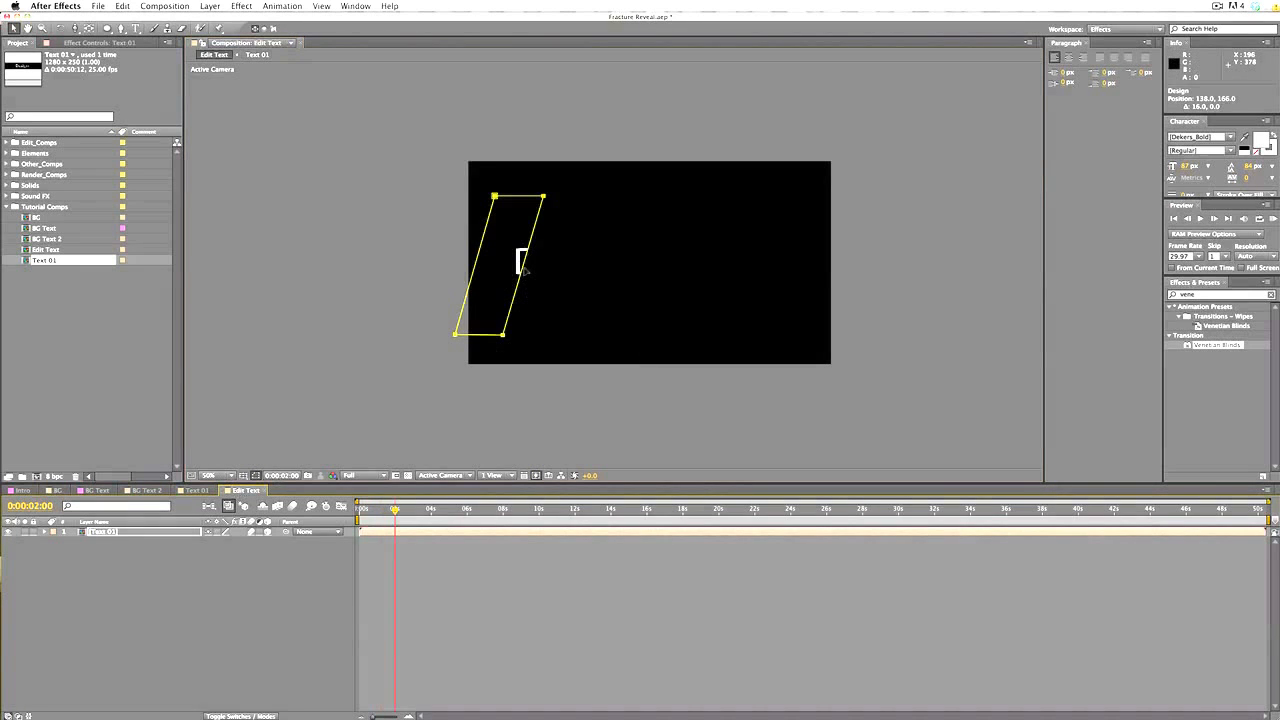
Increase the mask's slant by moving its two upper corners right and its two lower corners left
click(545, 194)
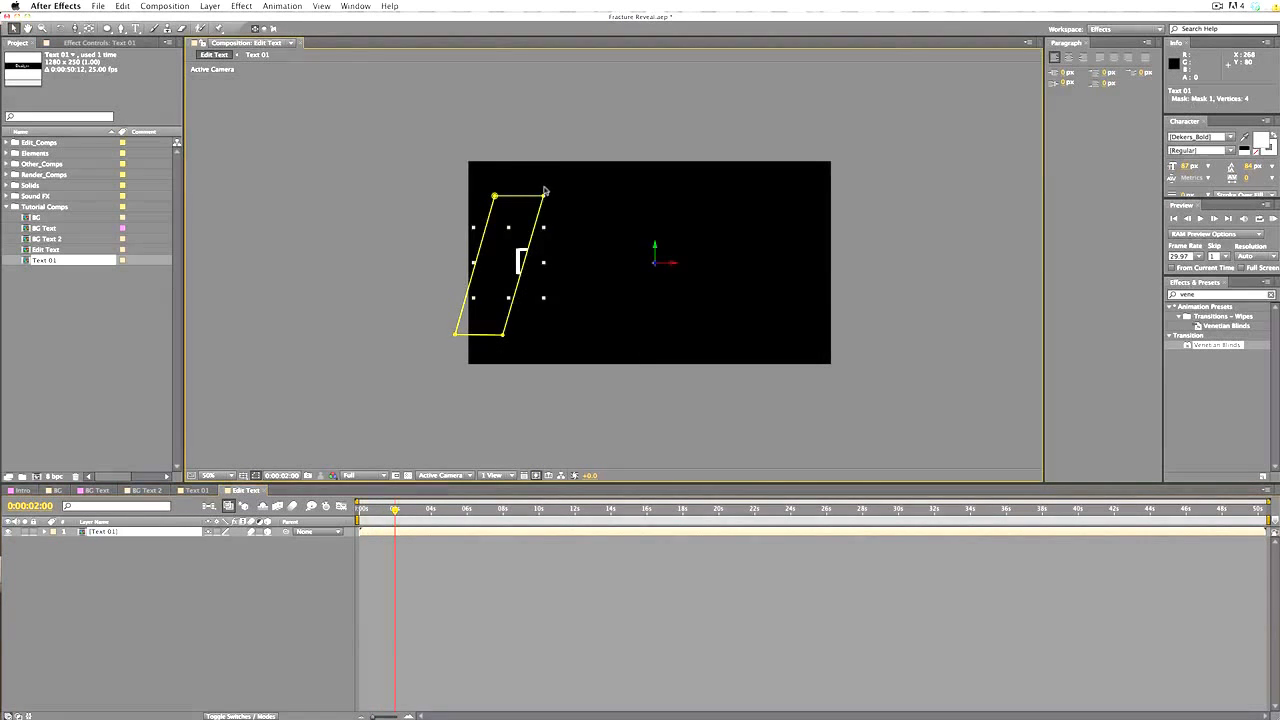
click(543, 196)
drag(545, 197, 553, 197)
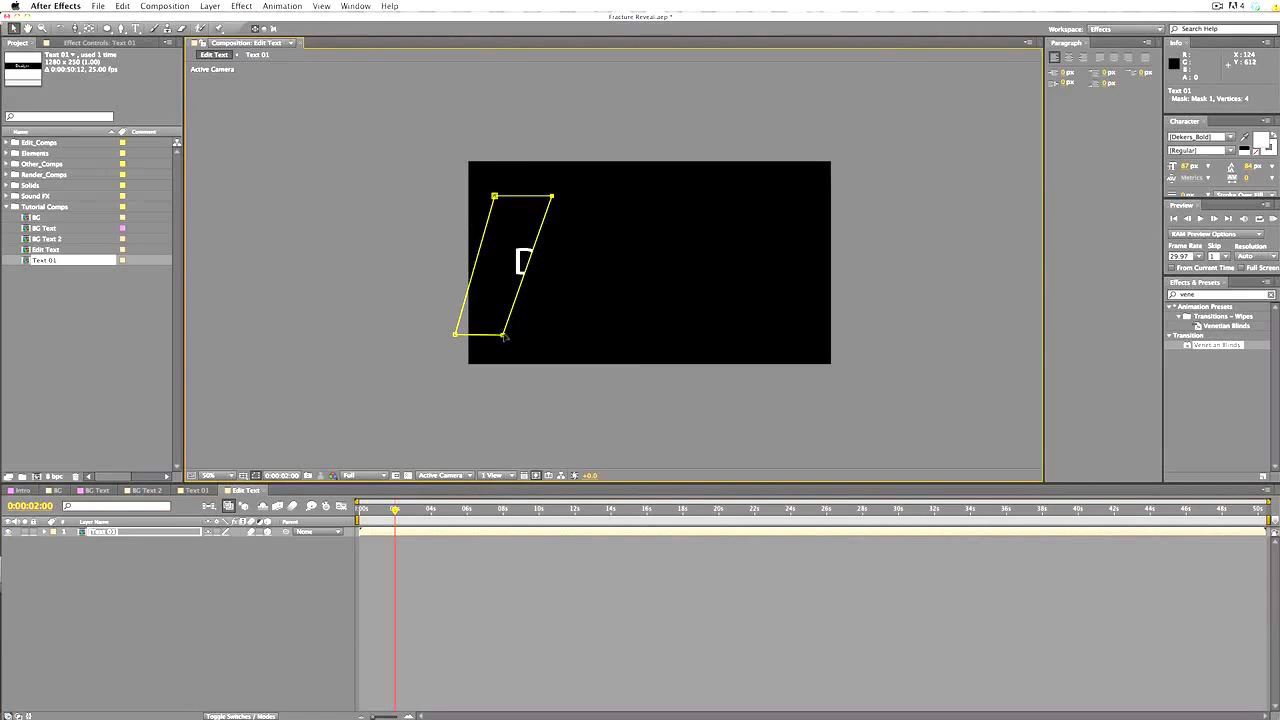
drag(502, 335, 498, 334)
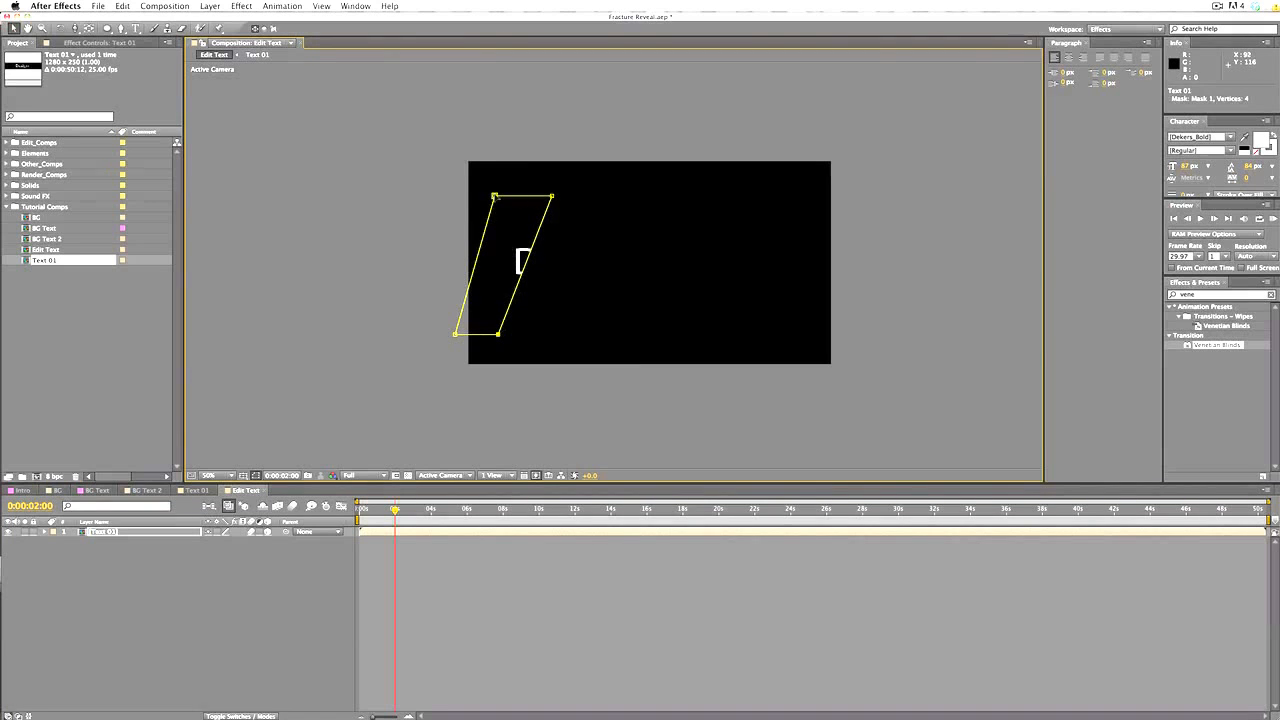
drag(496, 197, 508, 197)
drag(456, 337, 450, 335)
drag(506, 197, 505, 200)
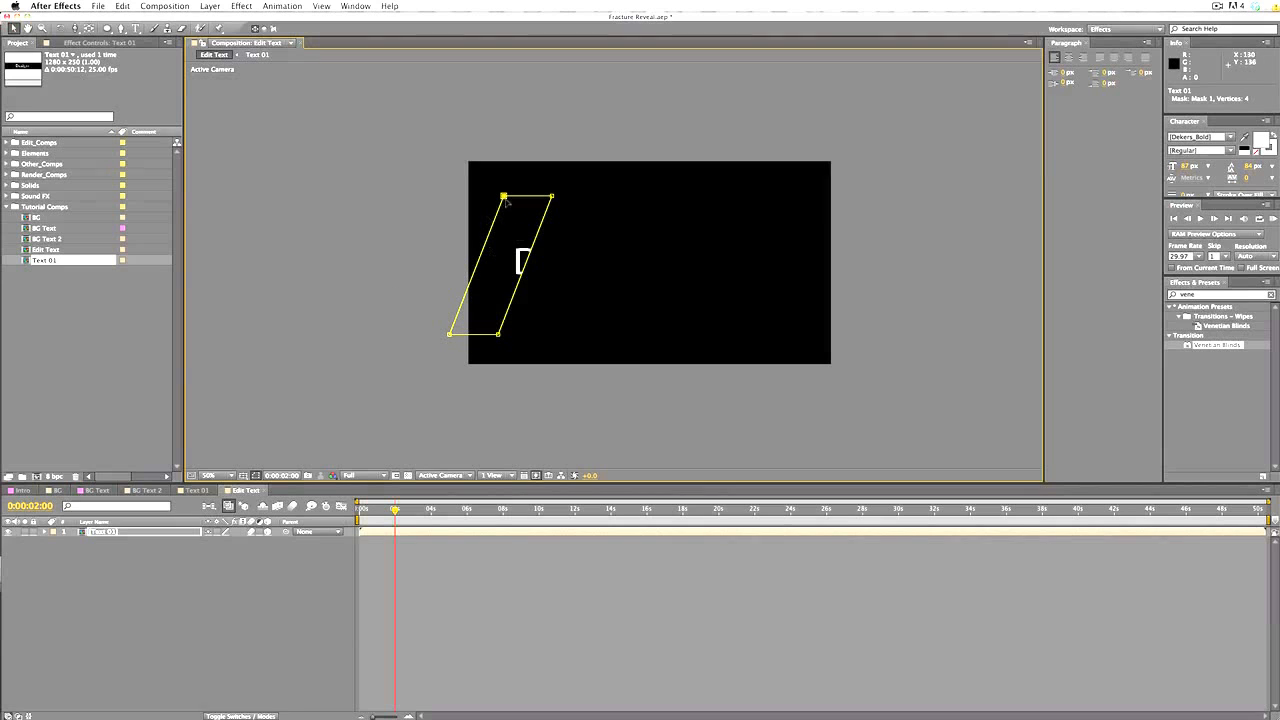
Move the reshaped mask slightly upward as a whole, and deselect the layer
double_click(505, 200)
drag(508, 212, 511, 203)
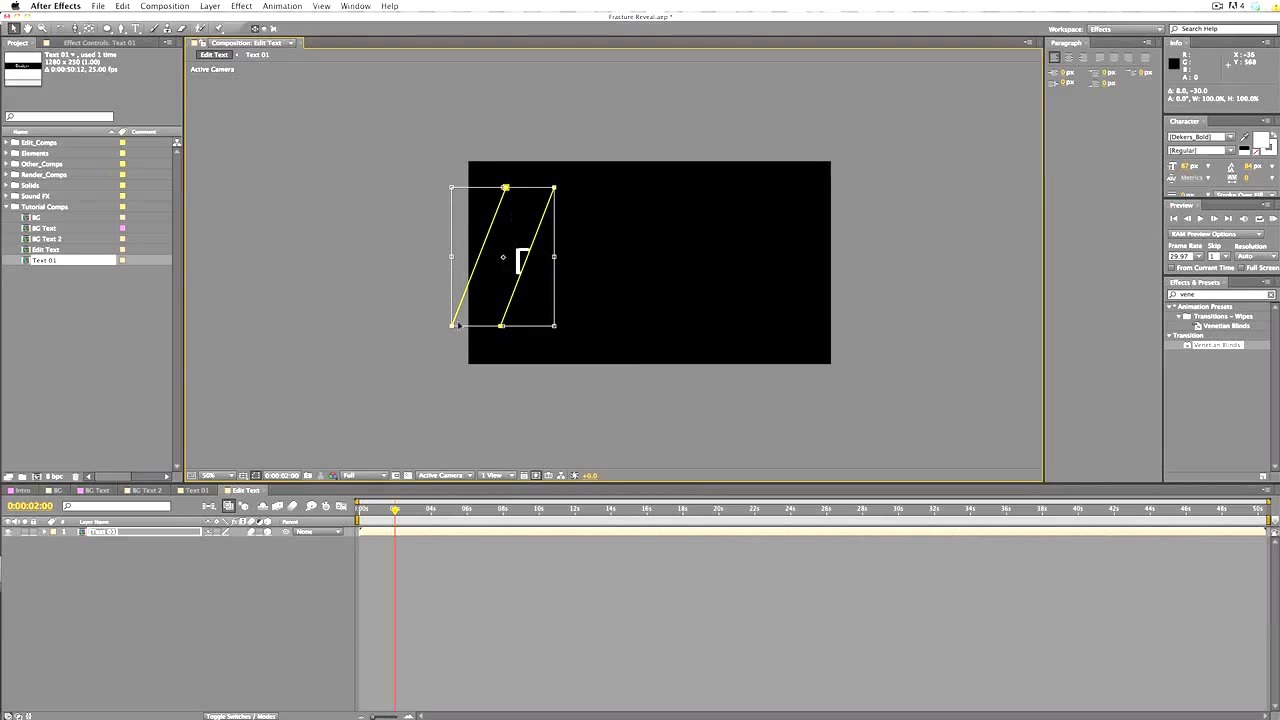
key(Return)
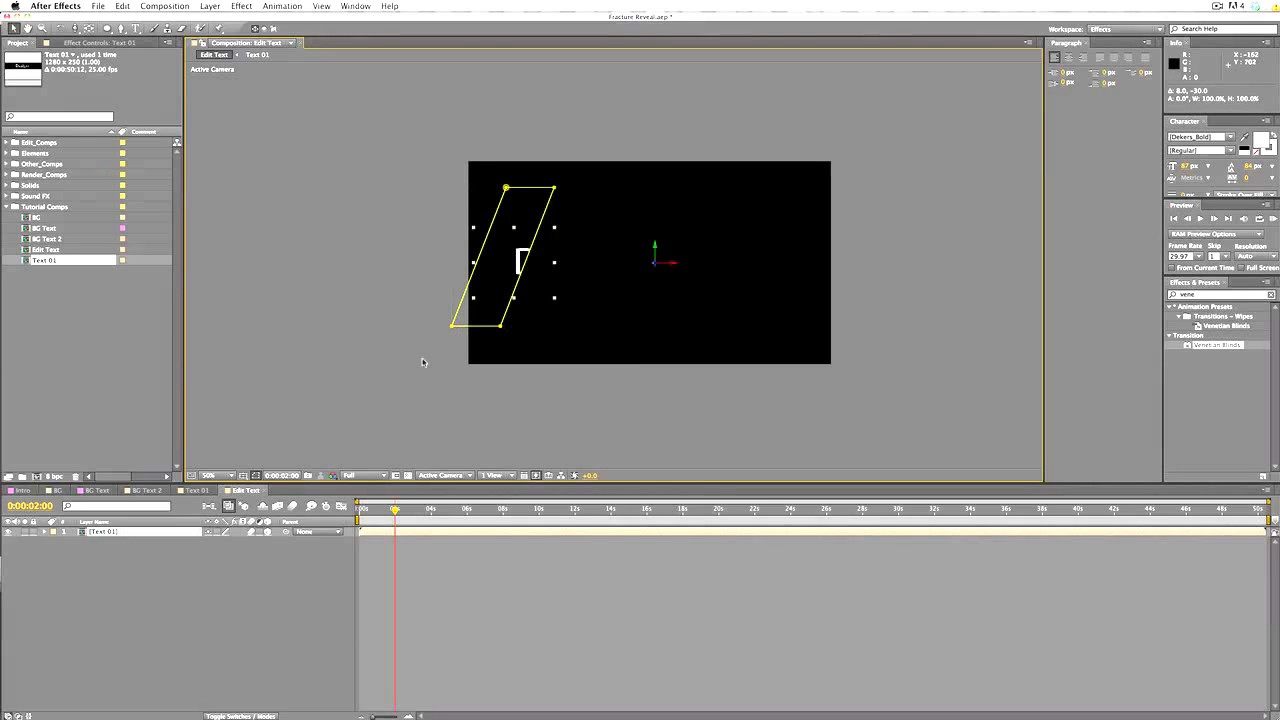
click(407, 364)
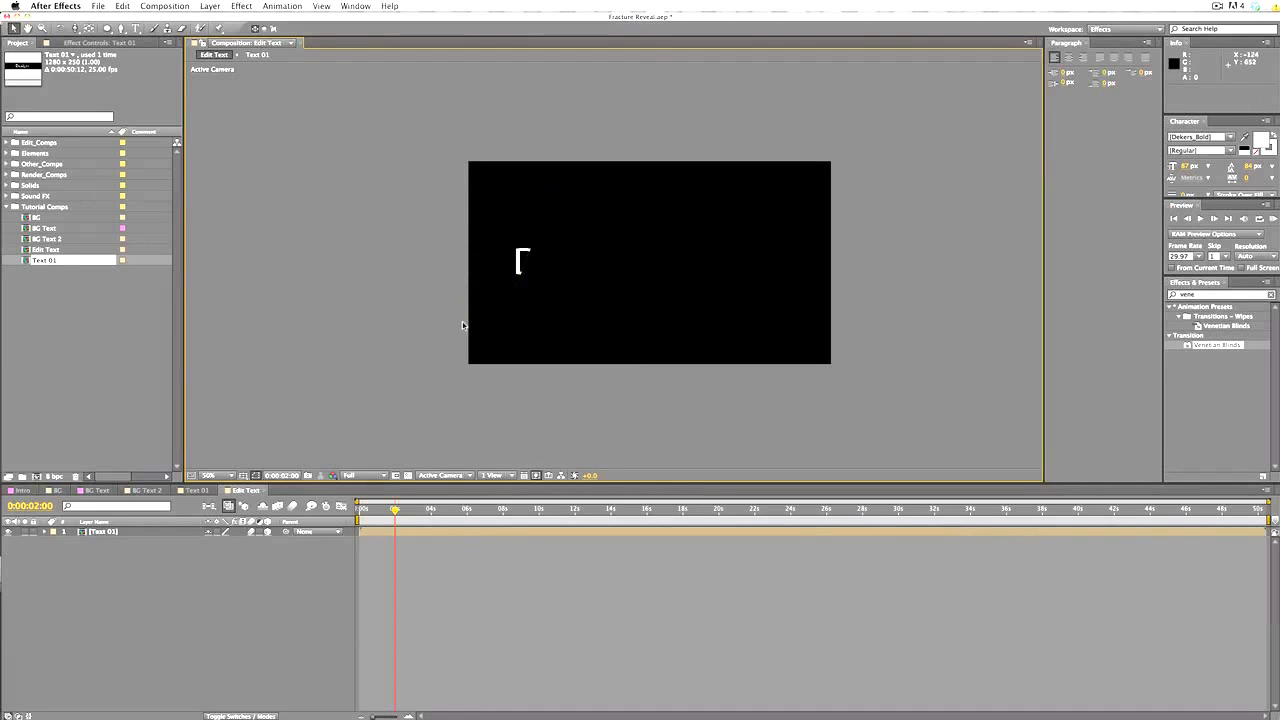
Add Anchor Point, Position and Opacity keyframes to the Text 01 layer and place them at 0:00:01:05
click(96, 534)
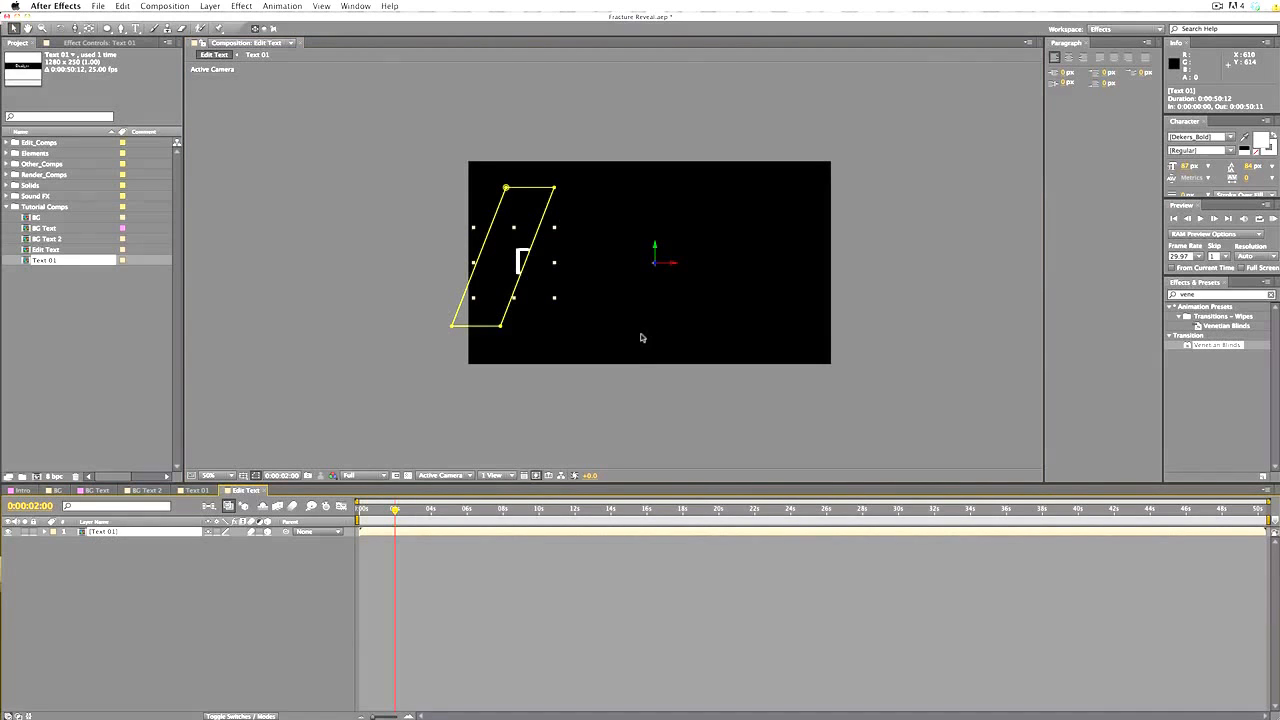
click(43, 534)
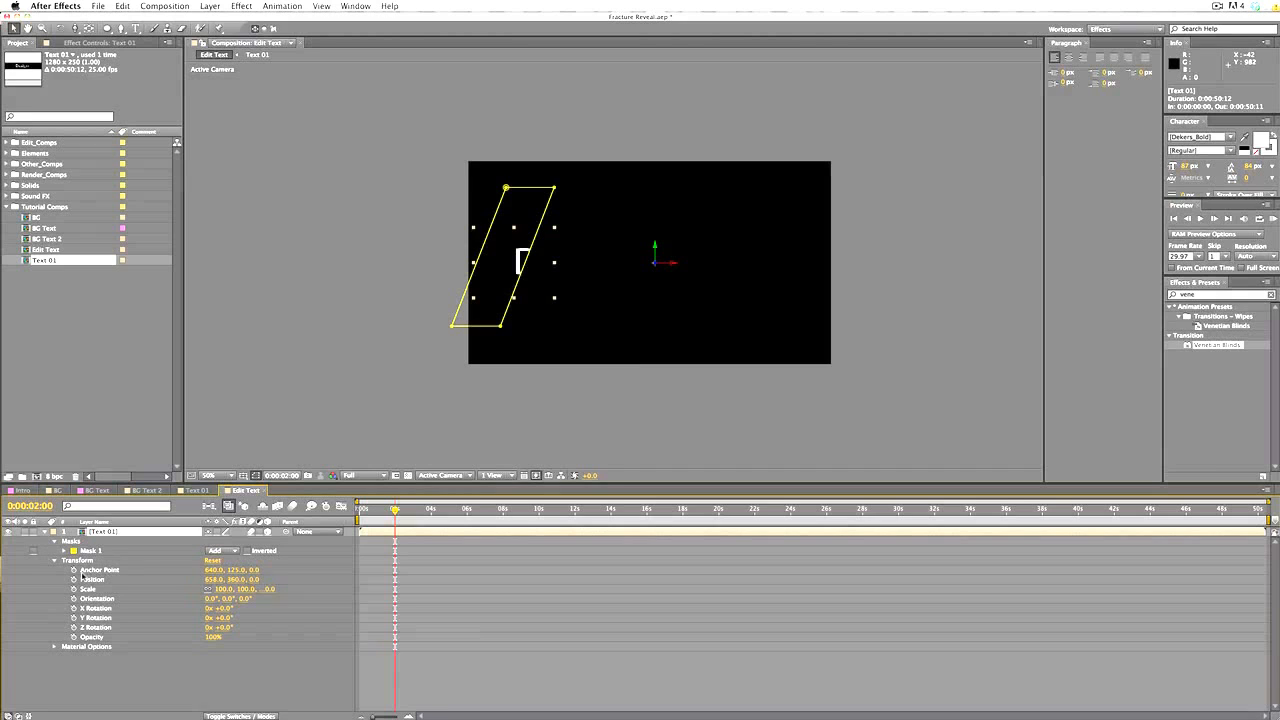
click(73, 569)
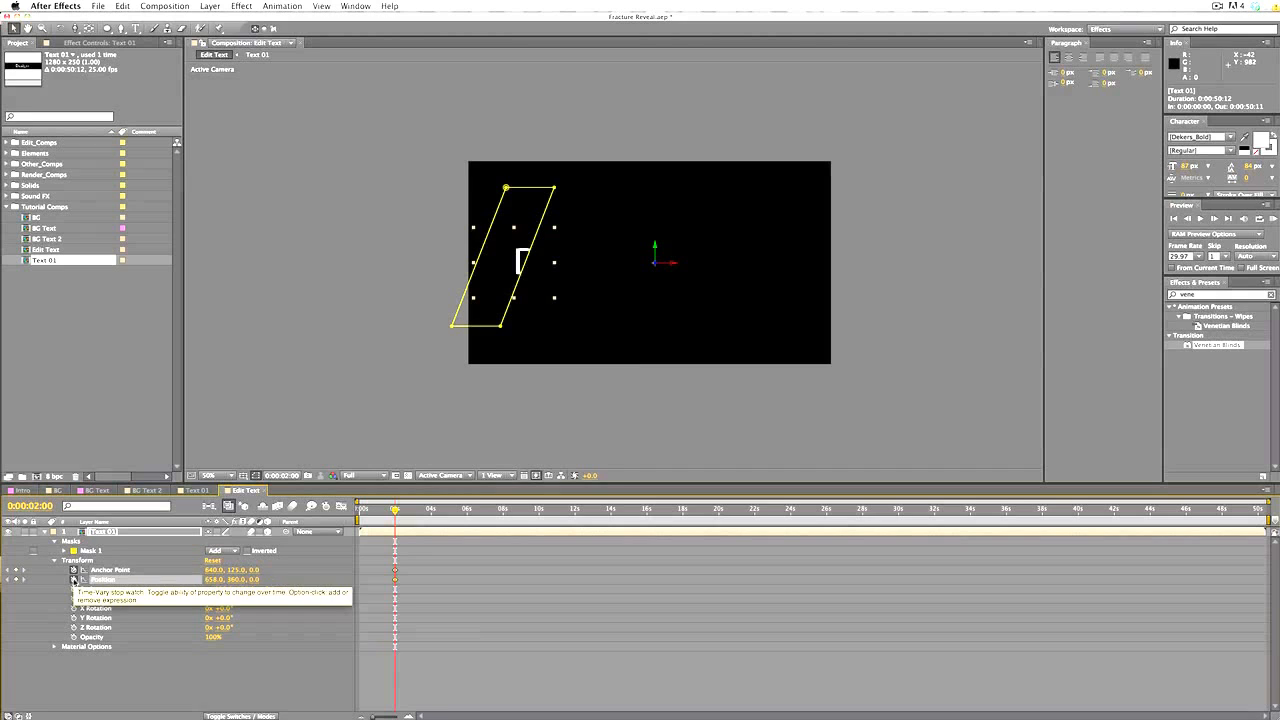
click(73, 579)
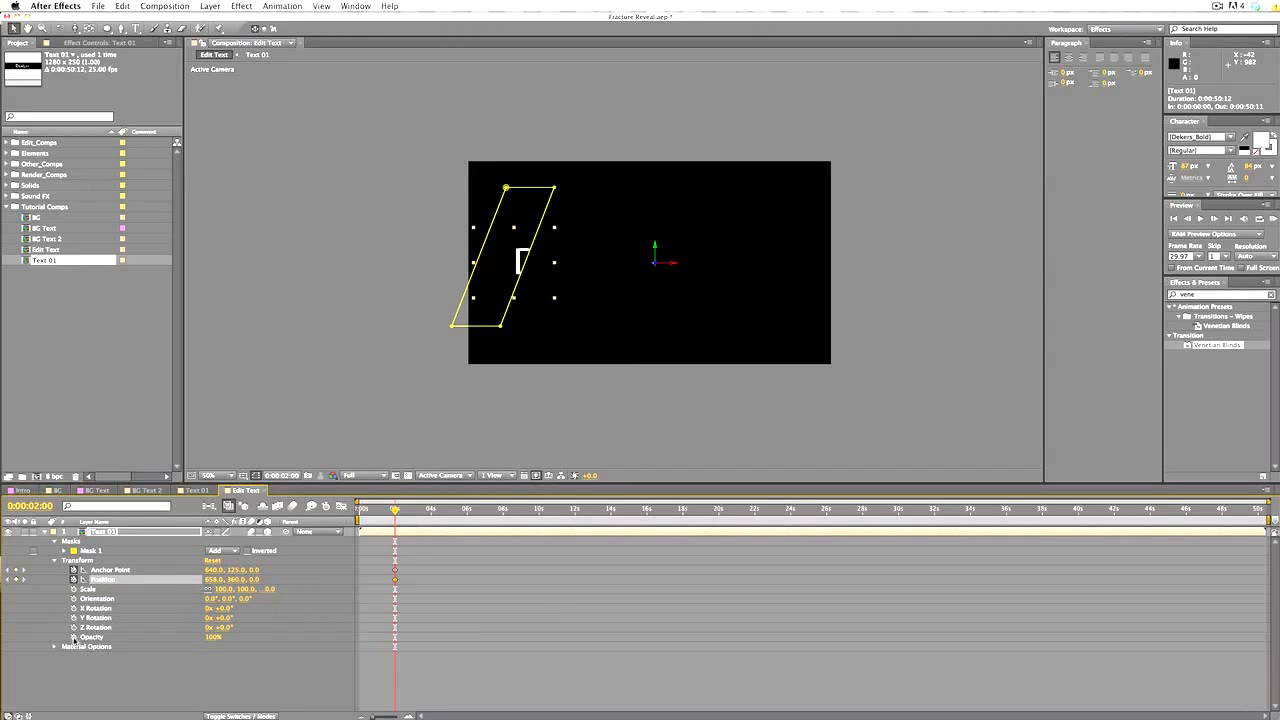
click(73, 637)
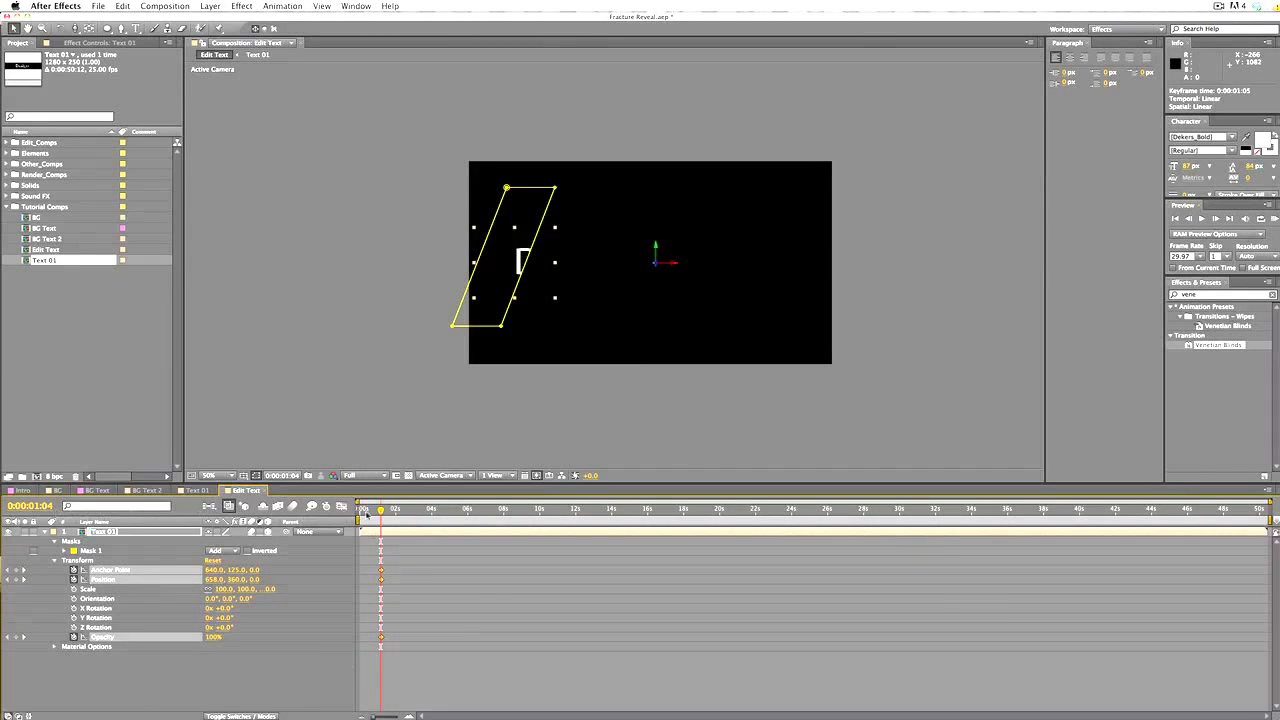
drag(381, 513, 382, 513)
At 0:00:00:00, keyframe the masked piece's starting Position up and to the right, at about 784, 78
drag(382, 513, 348, 518)
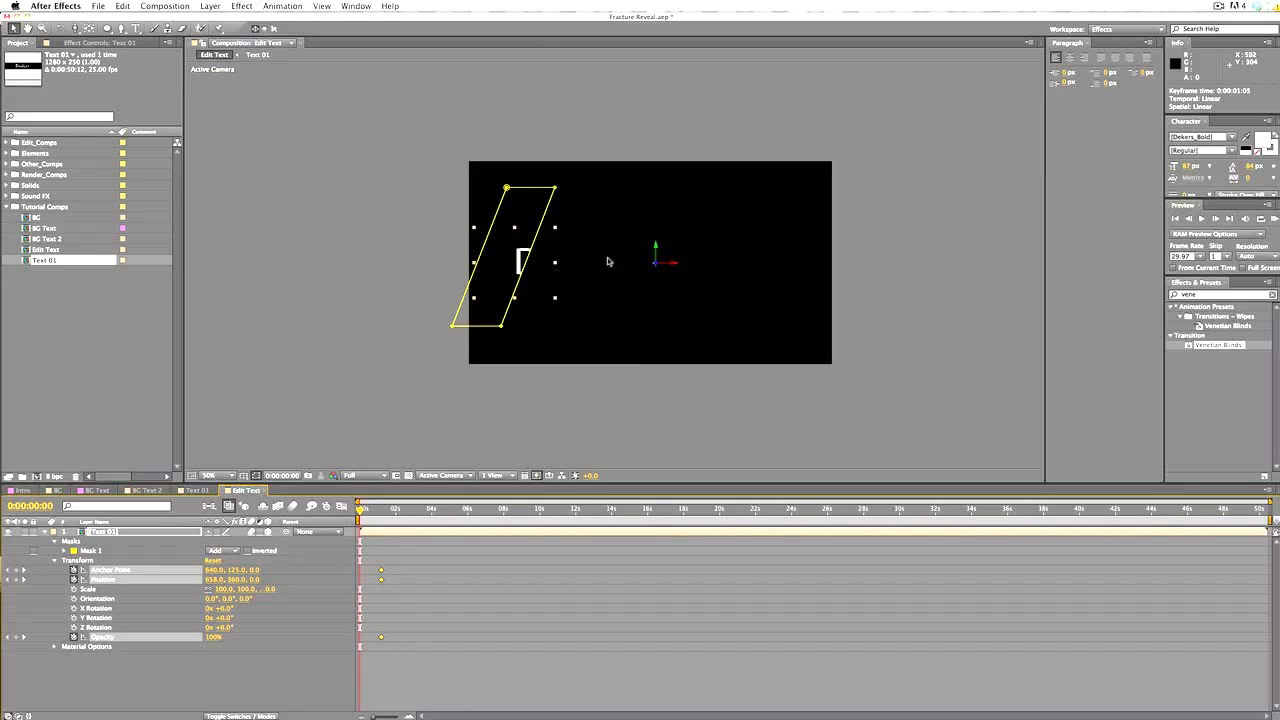
drag(537, 266, 571, 192)
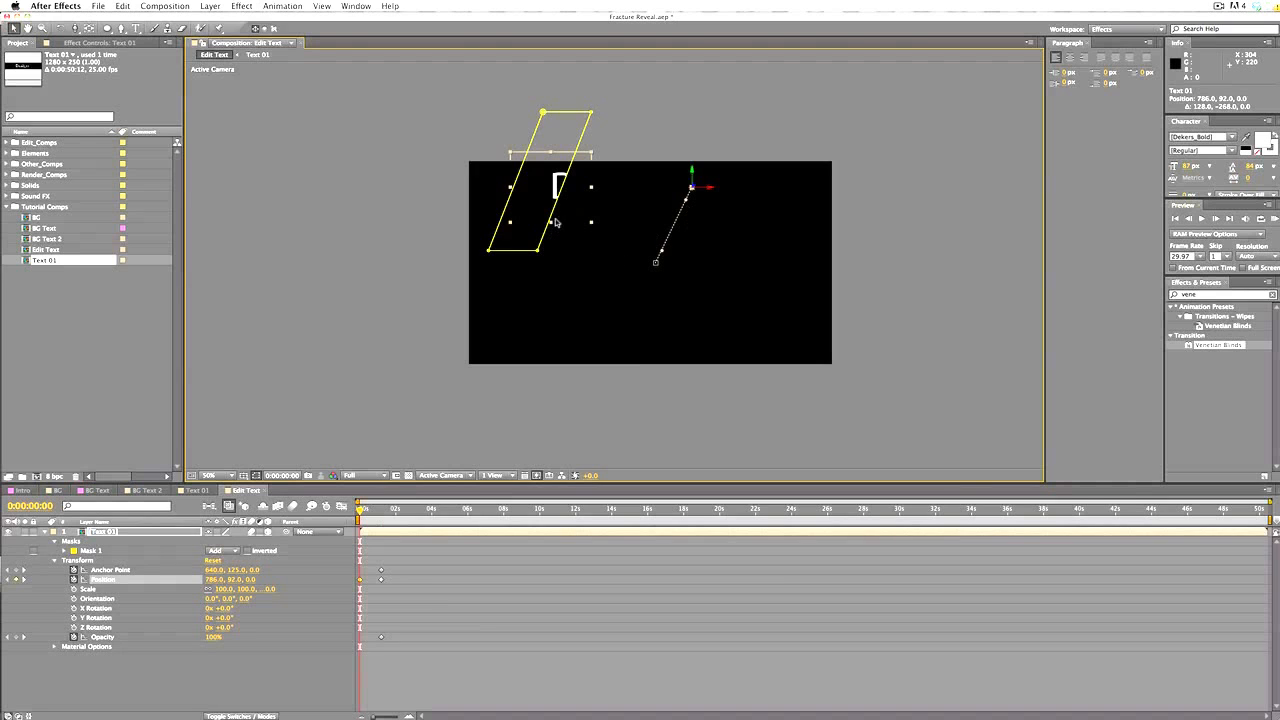
mouse_move(559, 178)
mouse_down()
mouse_move(562, 168)
mouse_move(559, 182)
mouse_up()
drag(561, 178, 559, 177)
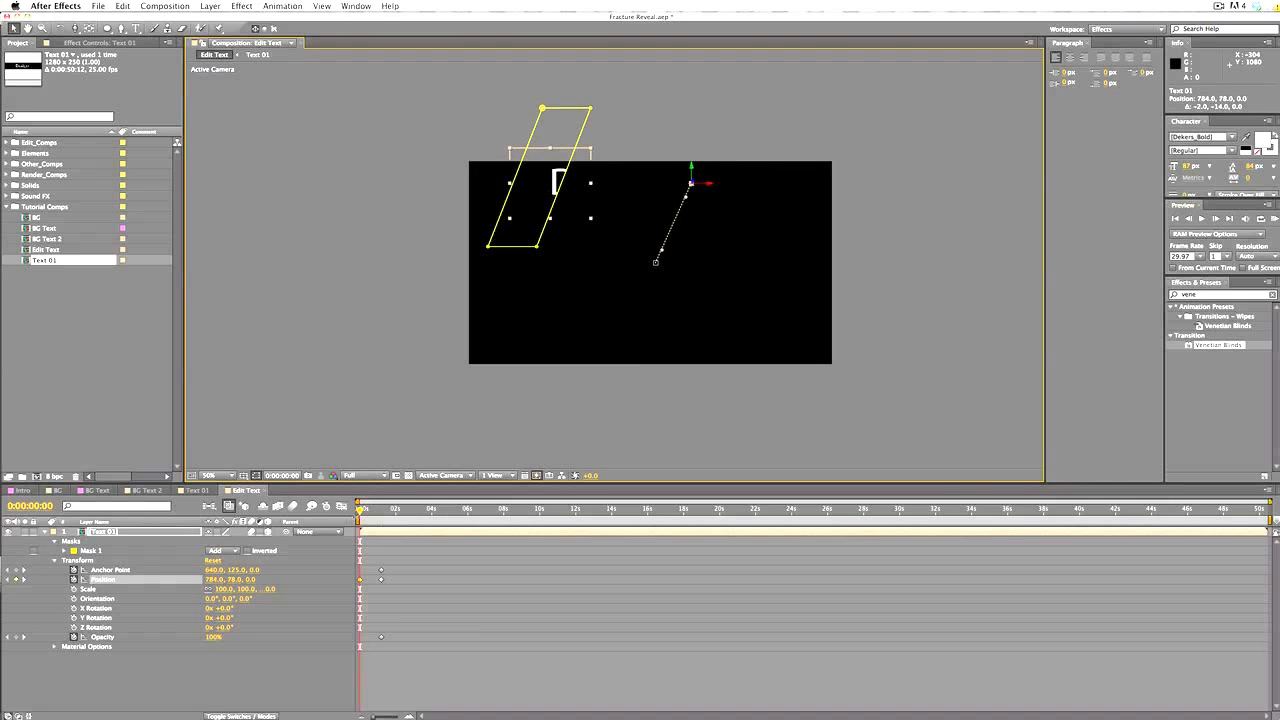
Apply Easy Ease to the Text 01 layer's ending Position keyframe at 0:00:01:05
drag(362, 513, 388, 514)
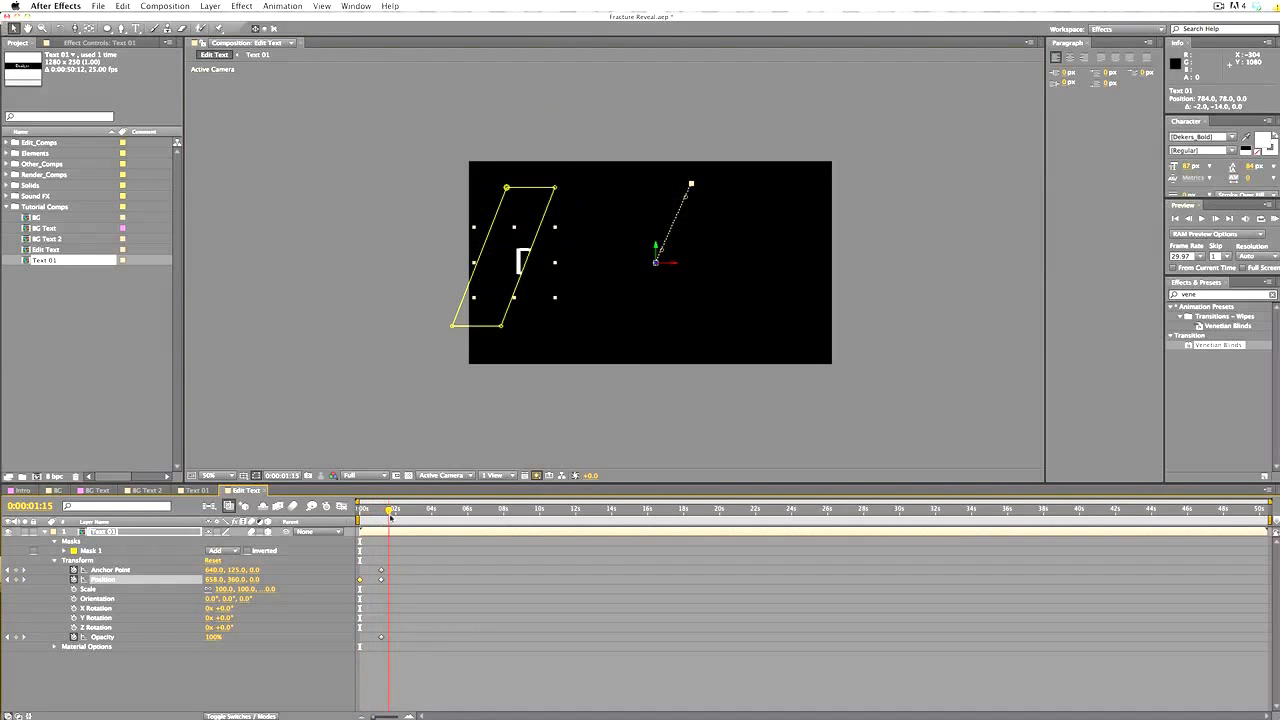
click(395, 430)
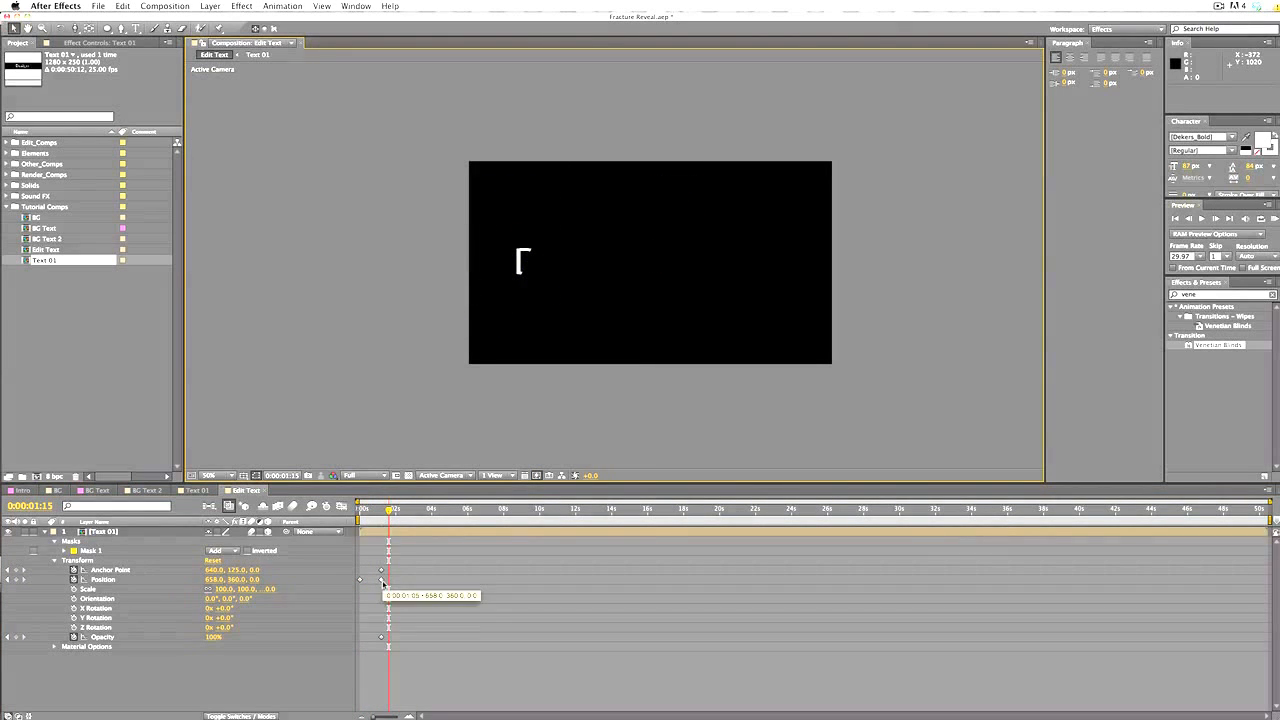
click(130, 581)
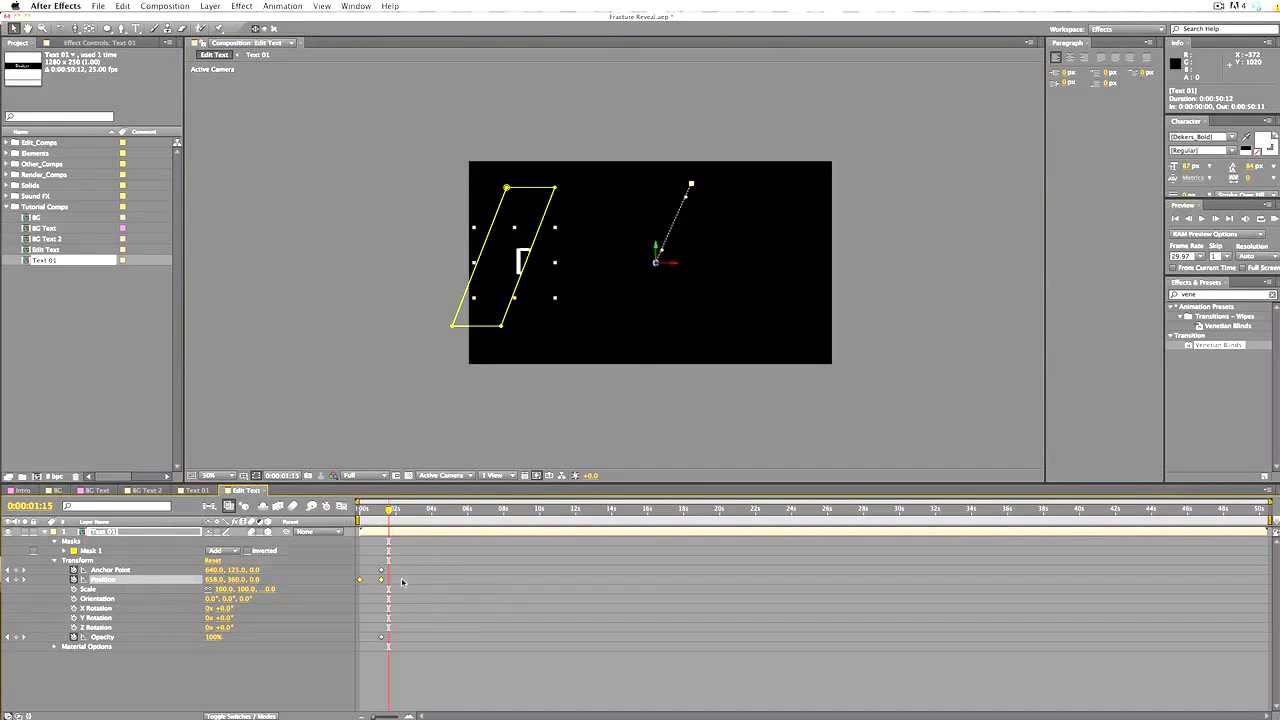
click(401, 582)
right_click(381, 581)
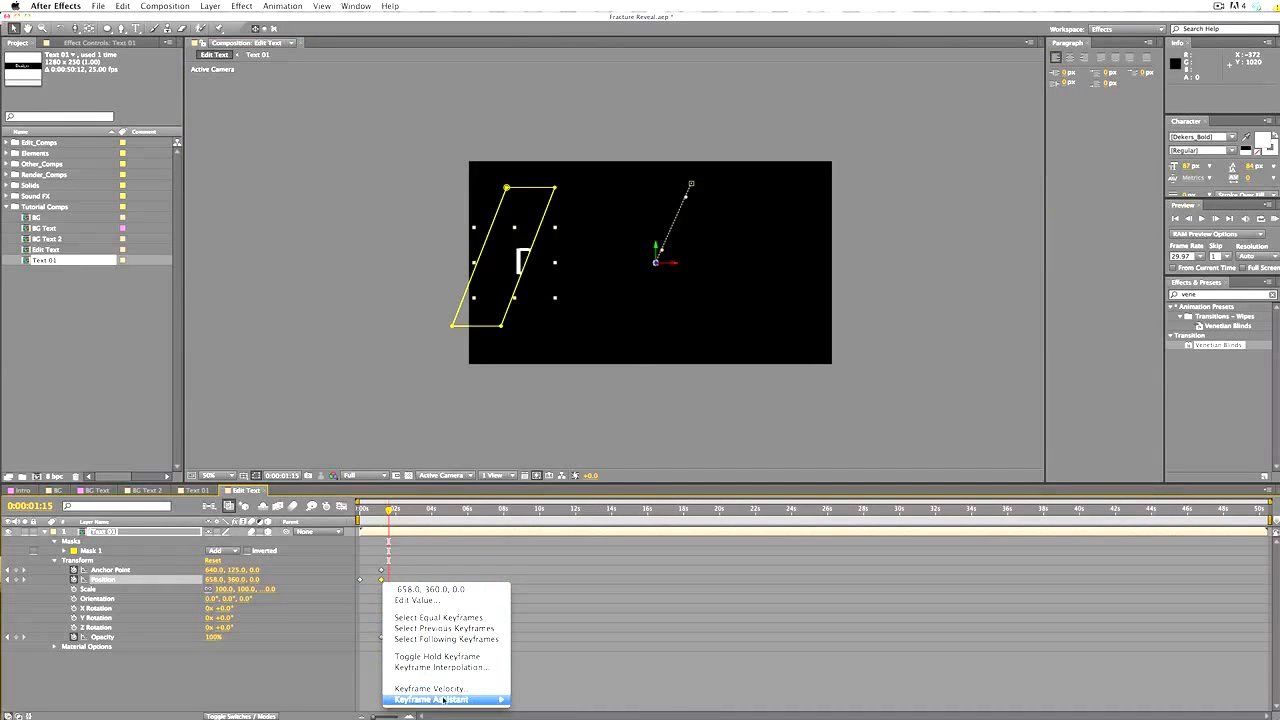
mouse_move(446, 703)
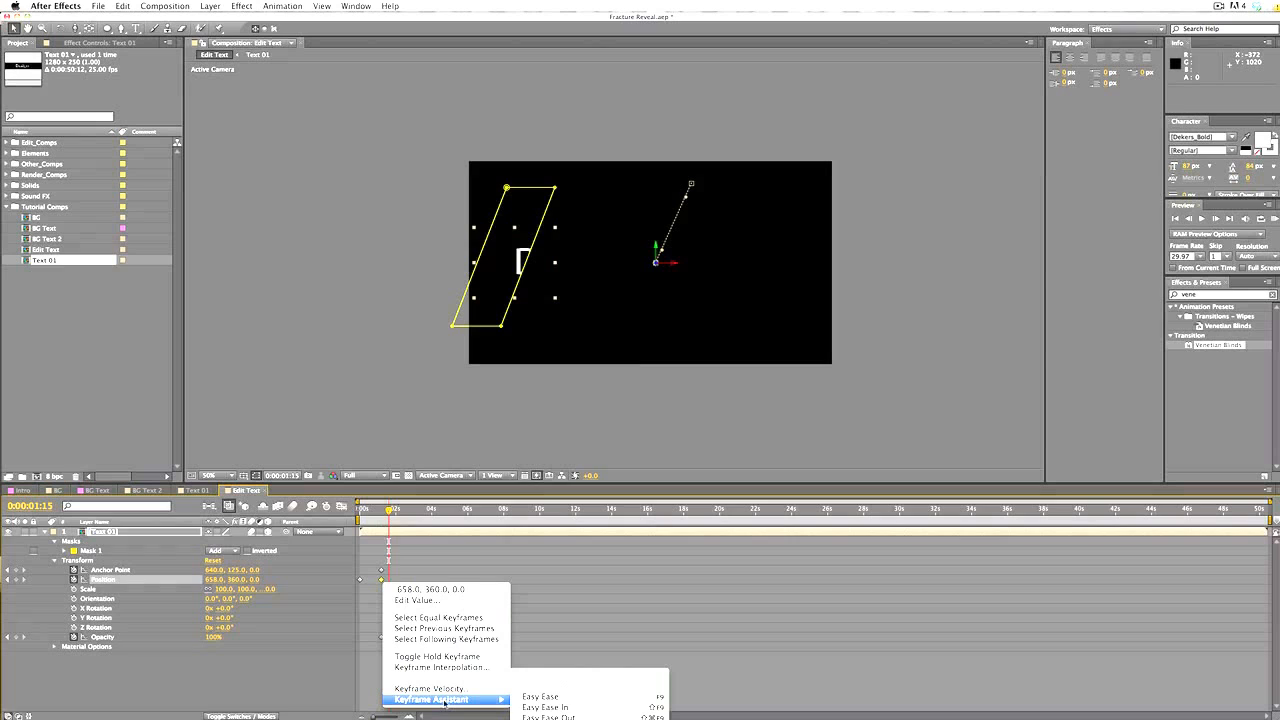
click(658, 697)
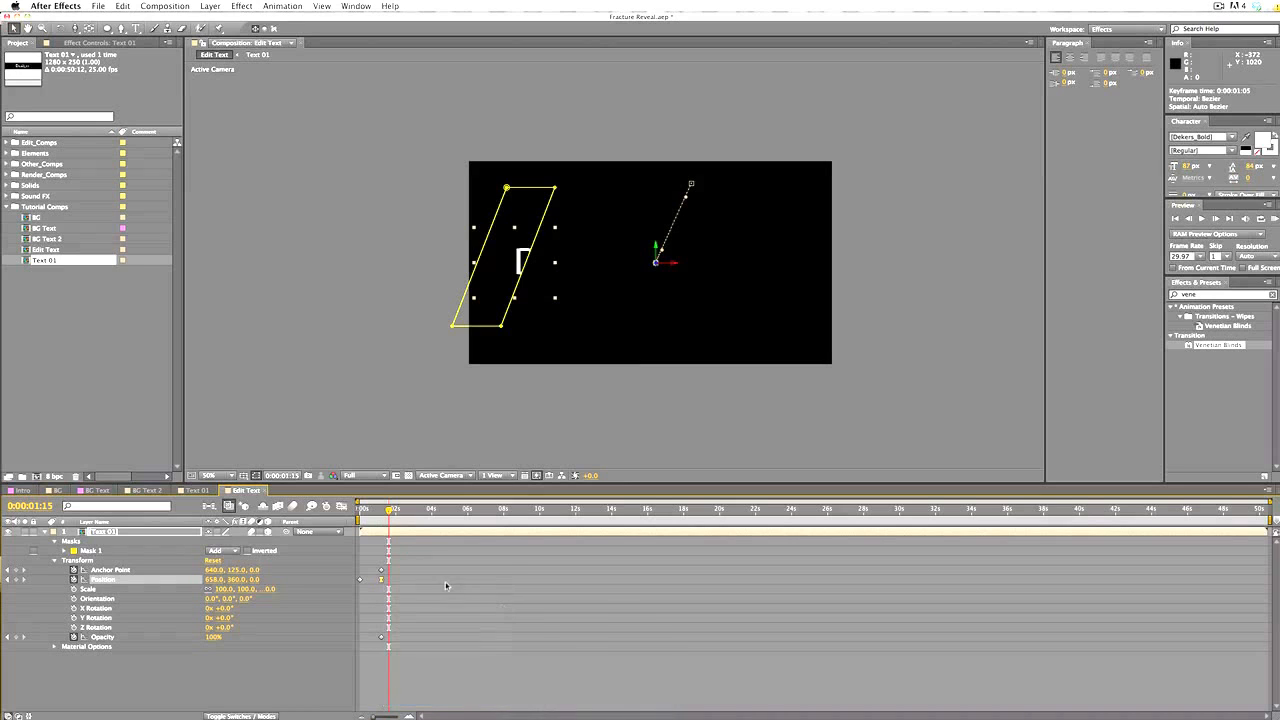
Collapse the Text 01 layer and scrub back to 0:00:00:00 to review the piece's eased motion
mouse_move(389, 511)
mouse_down()
mouse_move(358, 518)
mouse_move(387, 521)
mouse_move(360, 518)
mouse_move(378, 528)
mouse_up()
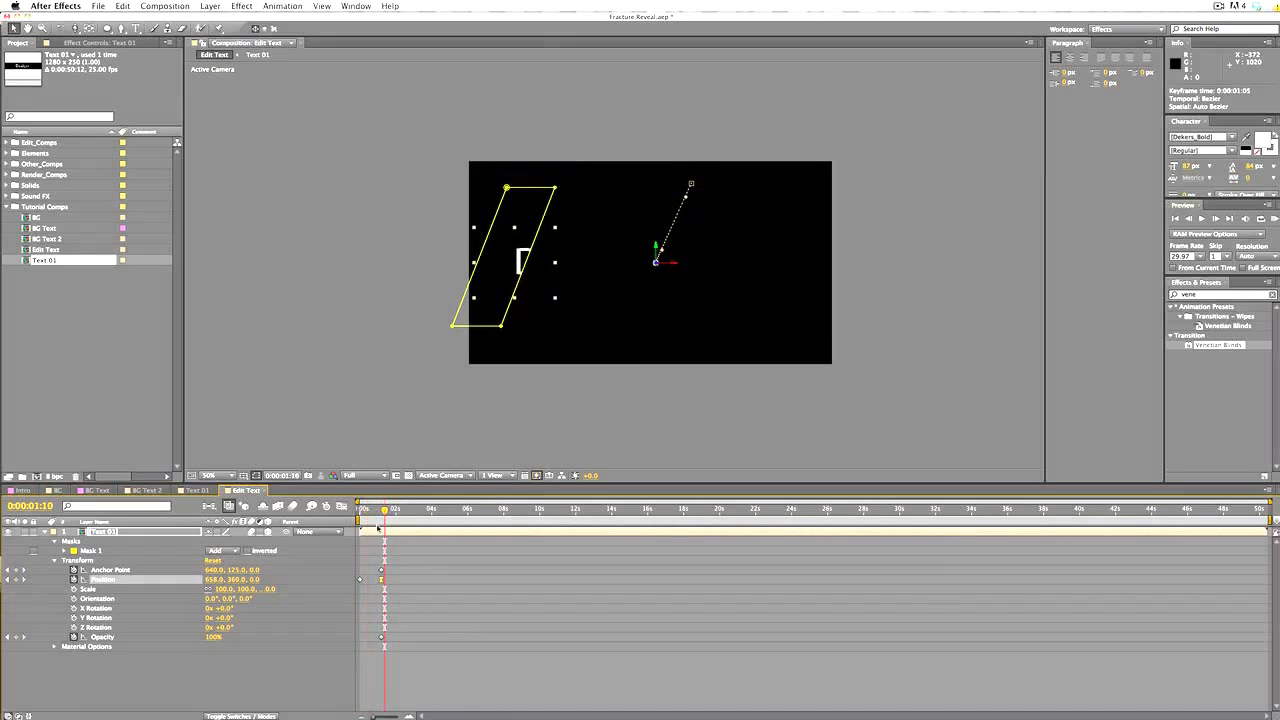
click(98, 656)
click(46, 532)
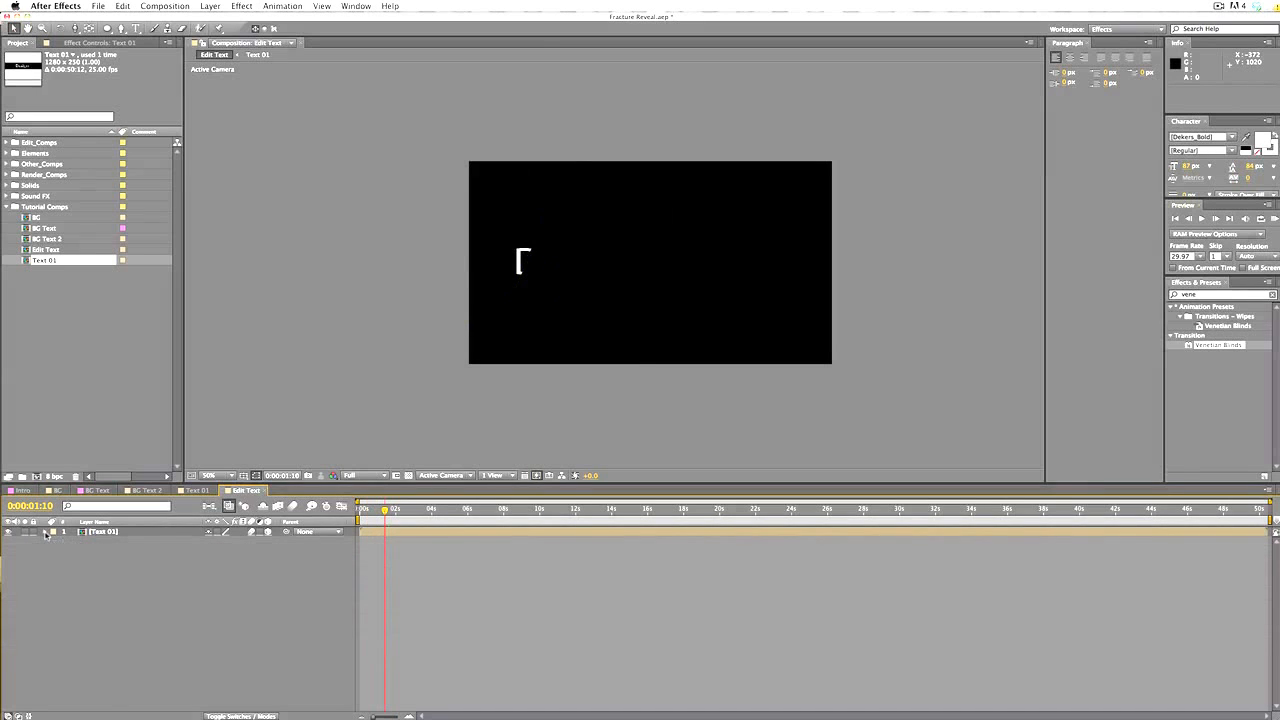
click(97, 533)
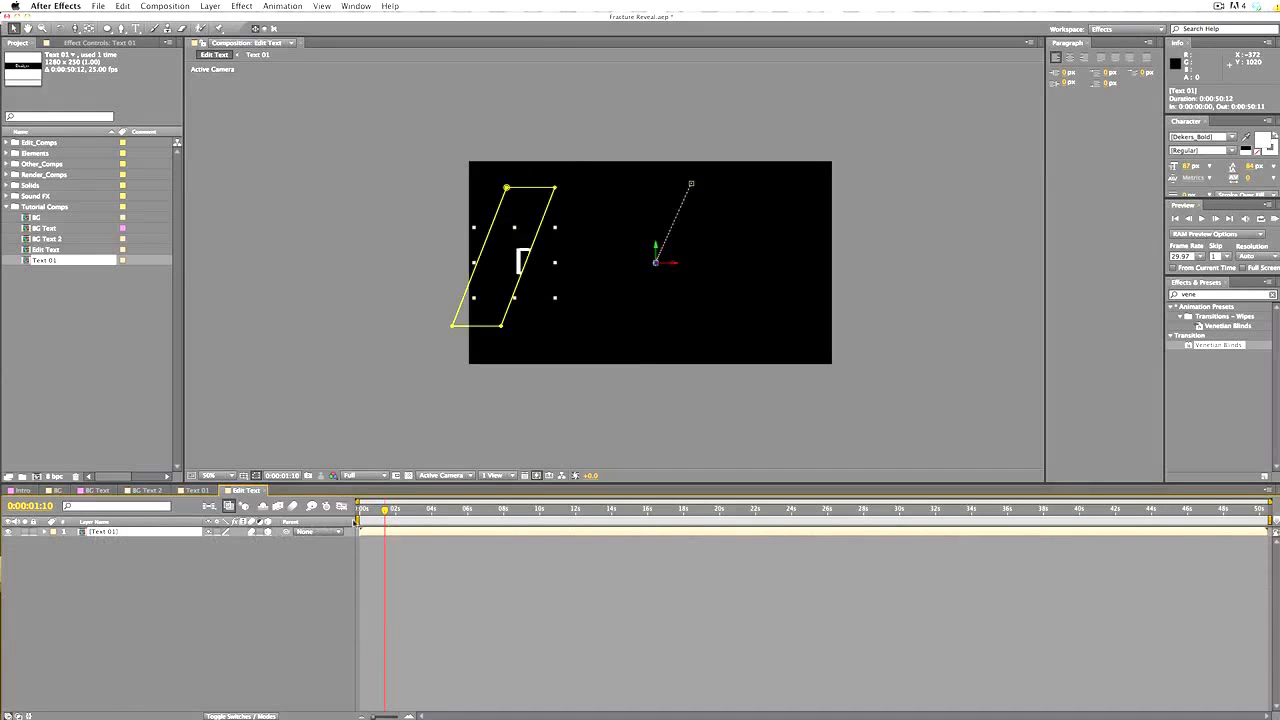
drag(385, 510, 358, 510)
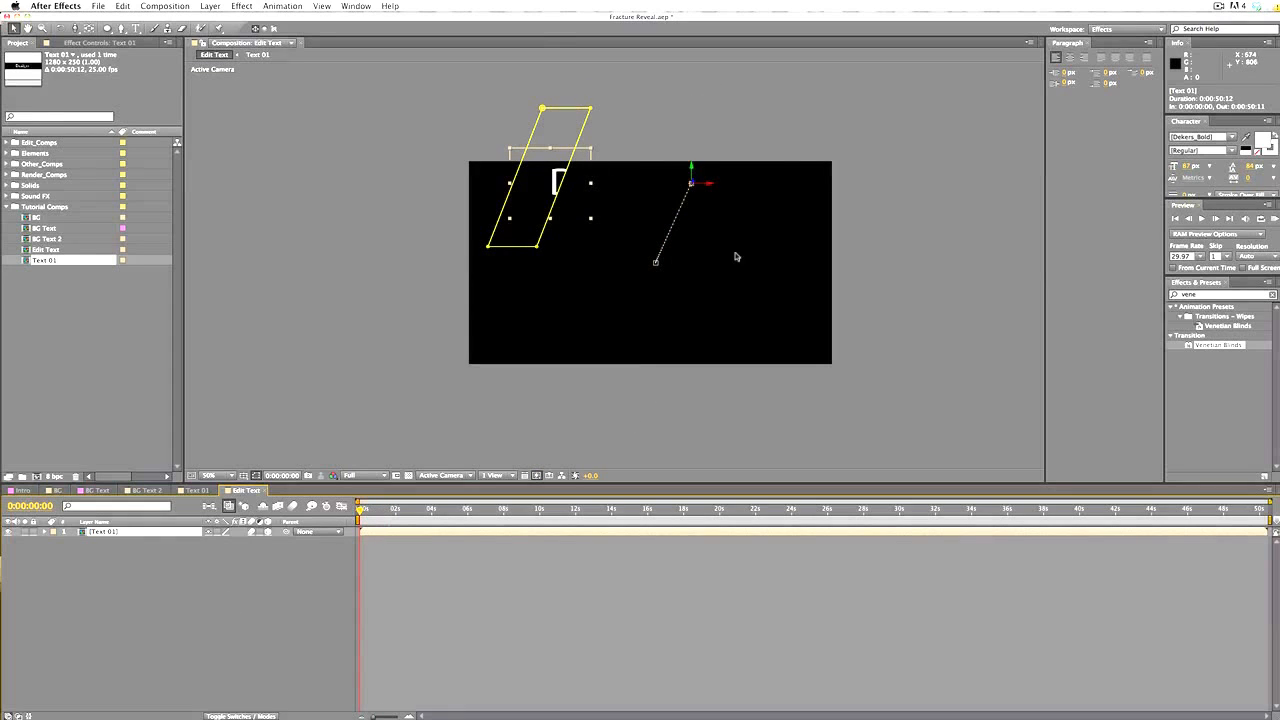
click(78, 580)
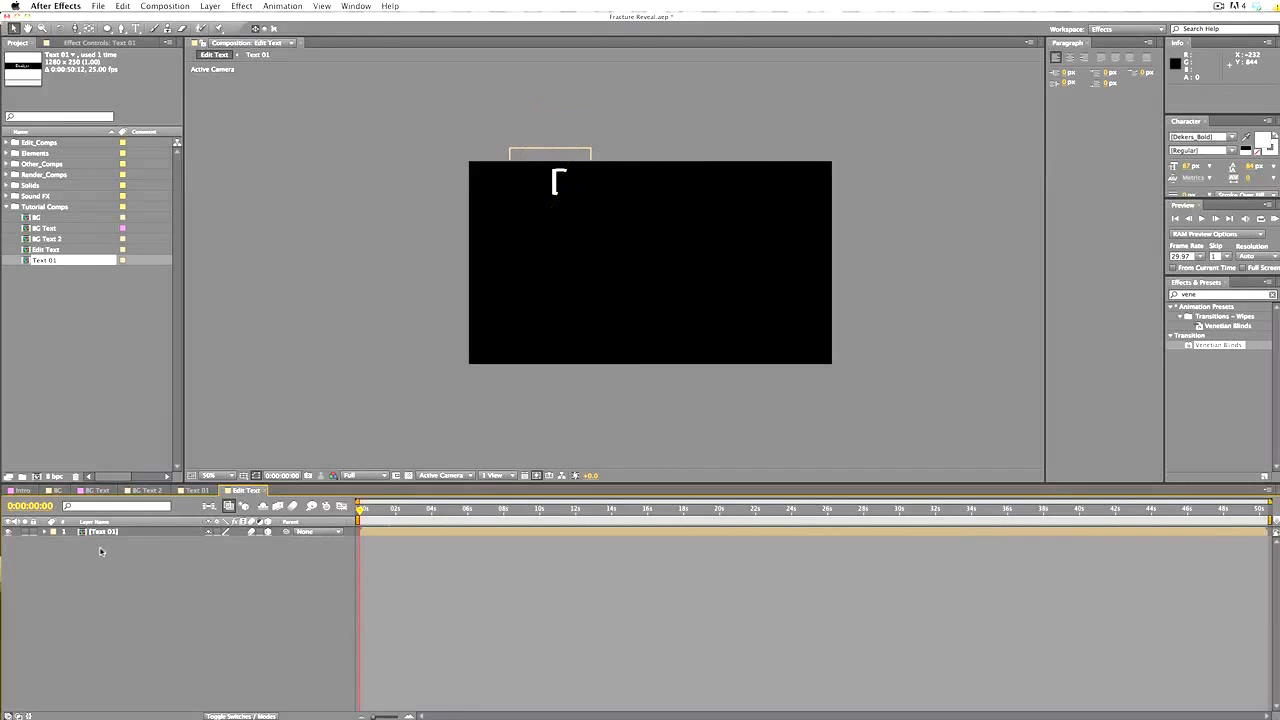
click(105, 535)
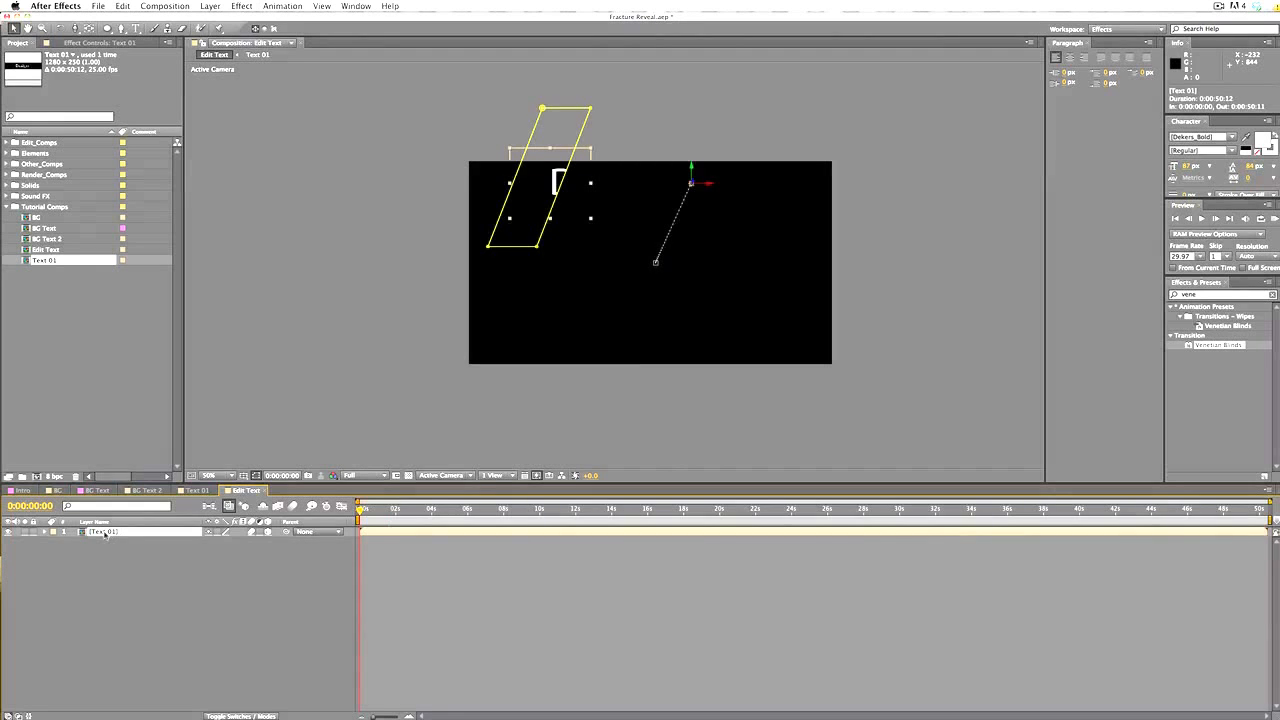
Add an Opacity keyframe of 0% to the Text 01 layer at 0:00:00:01
click(45, 533)
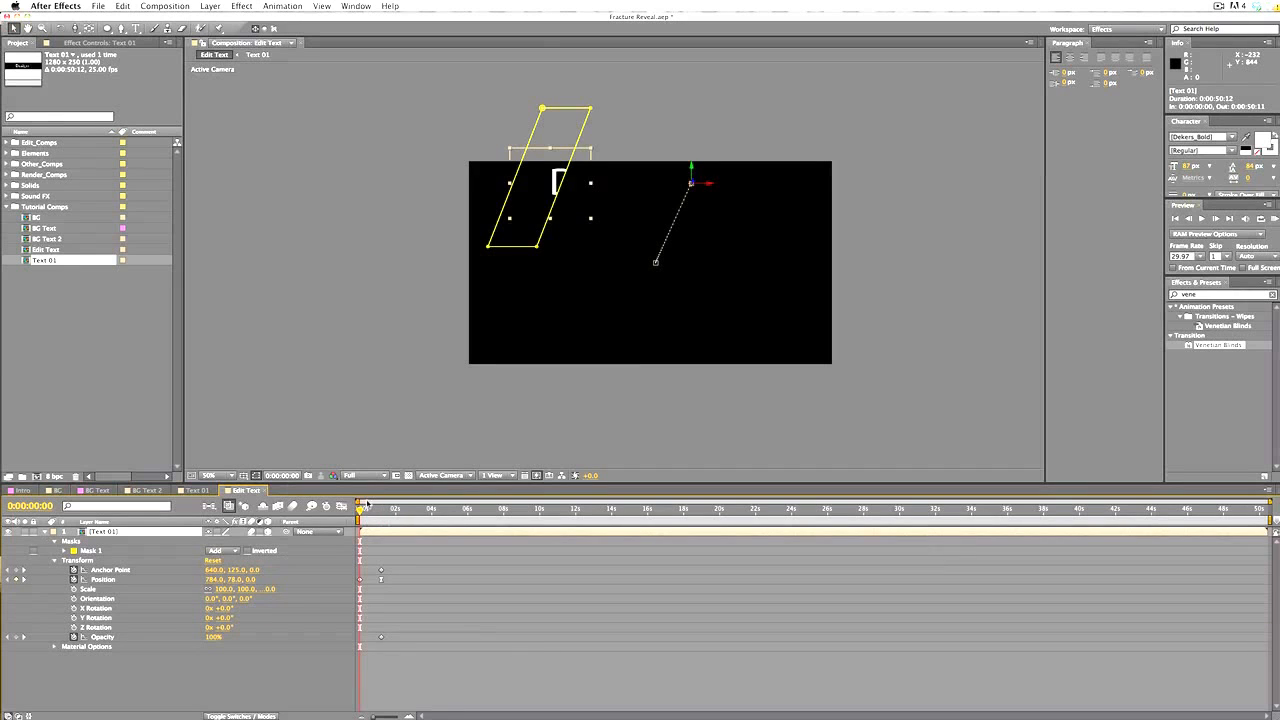
mouse_move(360, 509)
mouse_down()
mouse_move(381, 511)
mouse_move(360, 509)
mouse_up()
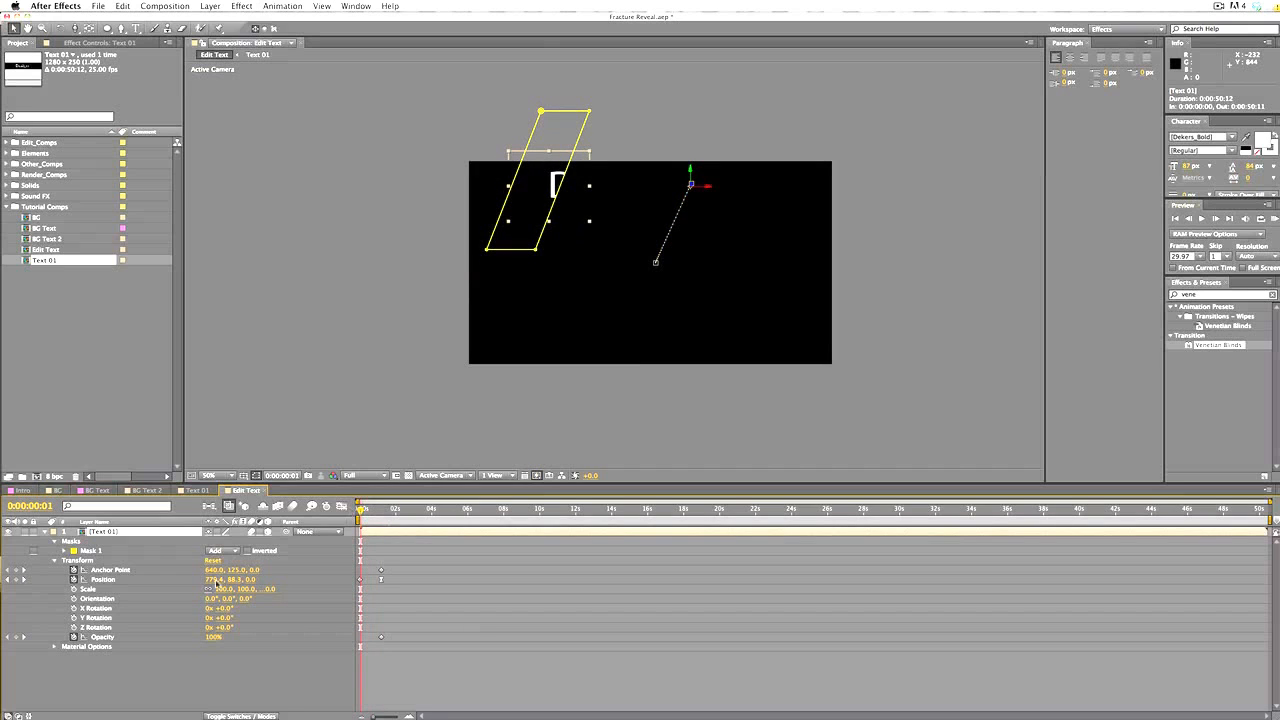
click(214, 637)
text(0)
key(Return)
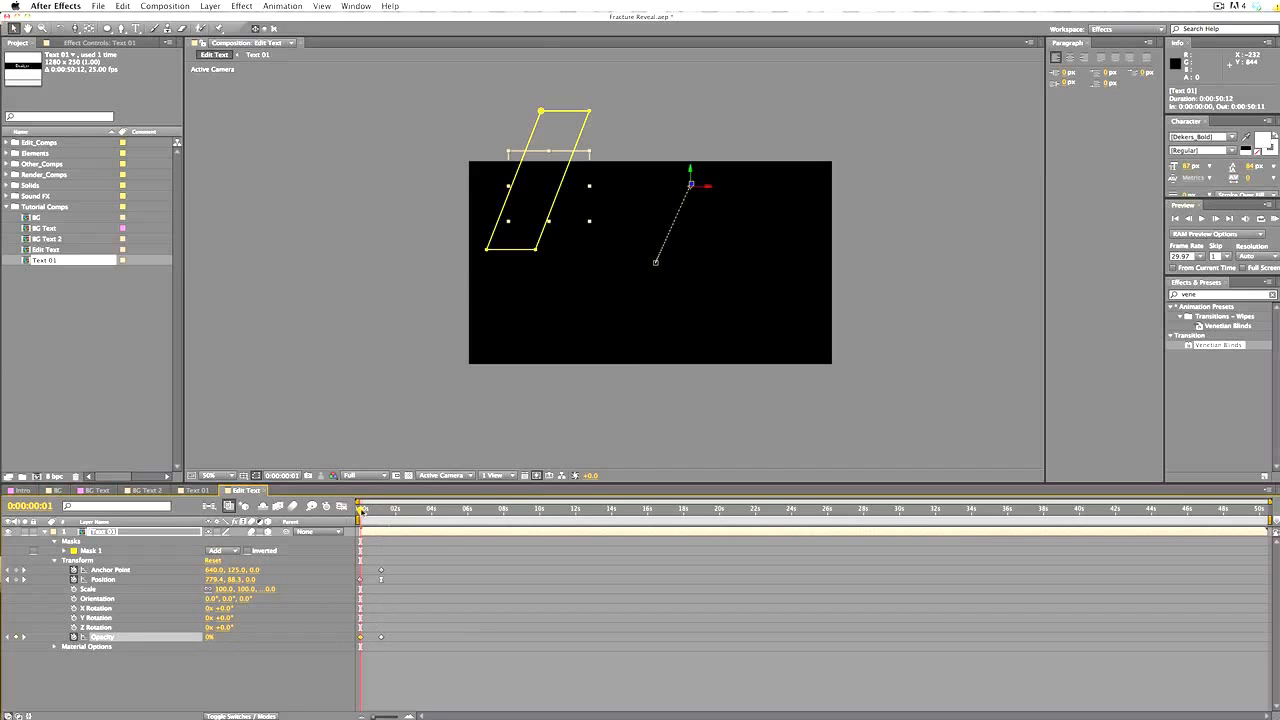
Move the ending Opacity keyframe earlier to 0:00:00:24, scrub through the fade-in, and return to 0:00:00:00
drag(361, 511, 370, 511)
drag(379, 637, 376, 637)
drag(368, 513, 369, 513)
click(361, 581)
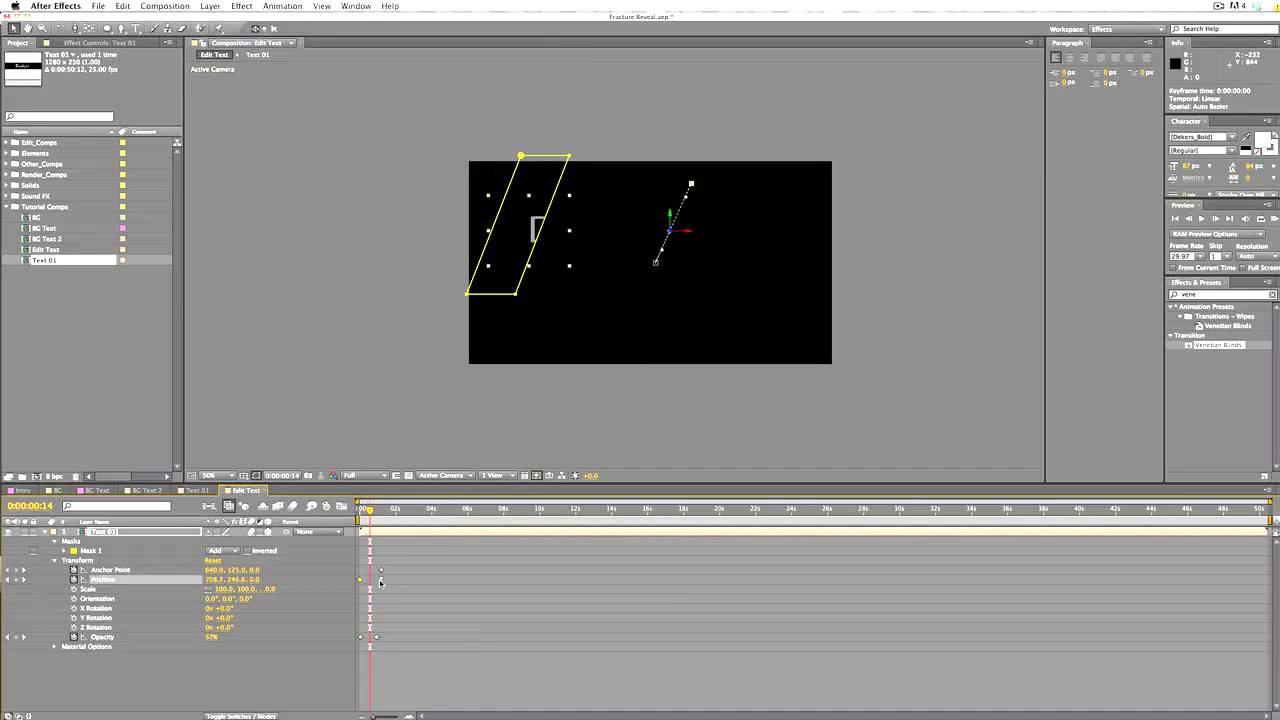
click(376, 638)
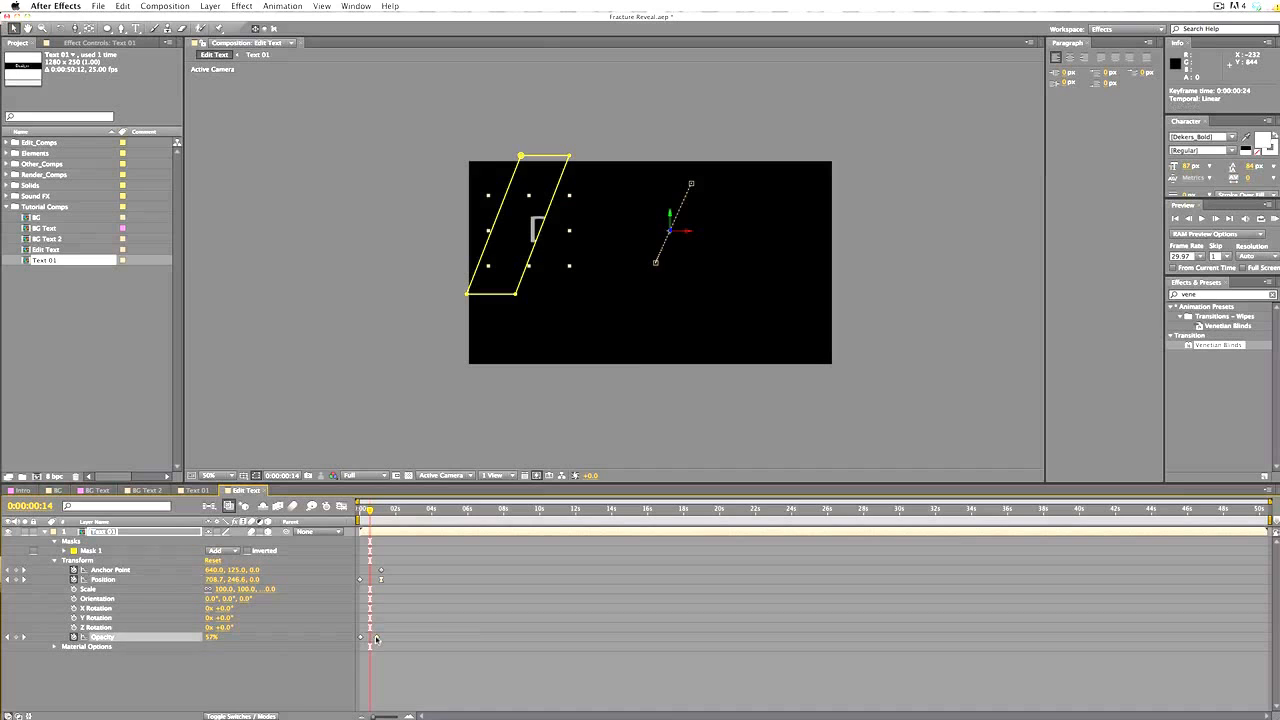
click(364, 511)
mouse_move(364, 512)
mouse_down()
mouse_move(390, 512)
mouse_move(358, 512)
mouse_up()
click(360, 400)
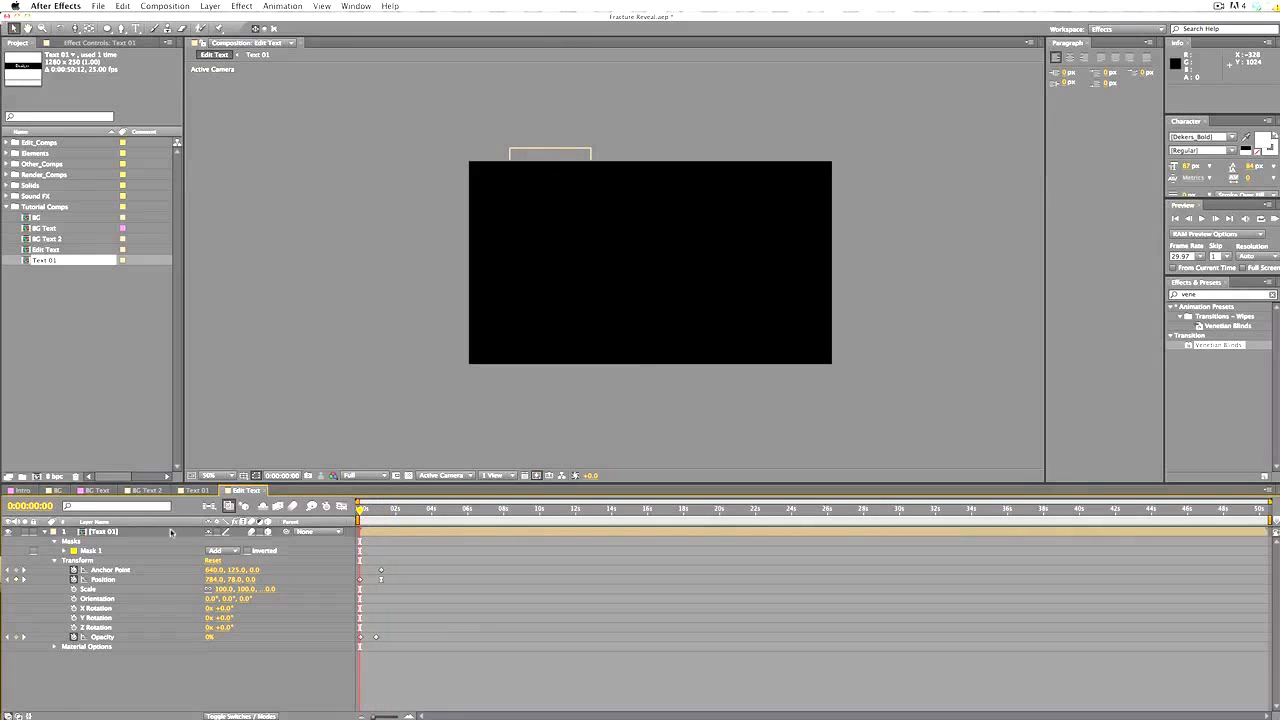
Duplicate the Text 01 layer and show only the upper copy's keyframed properties
click(45, 533)
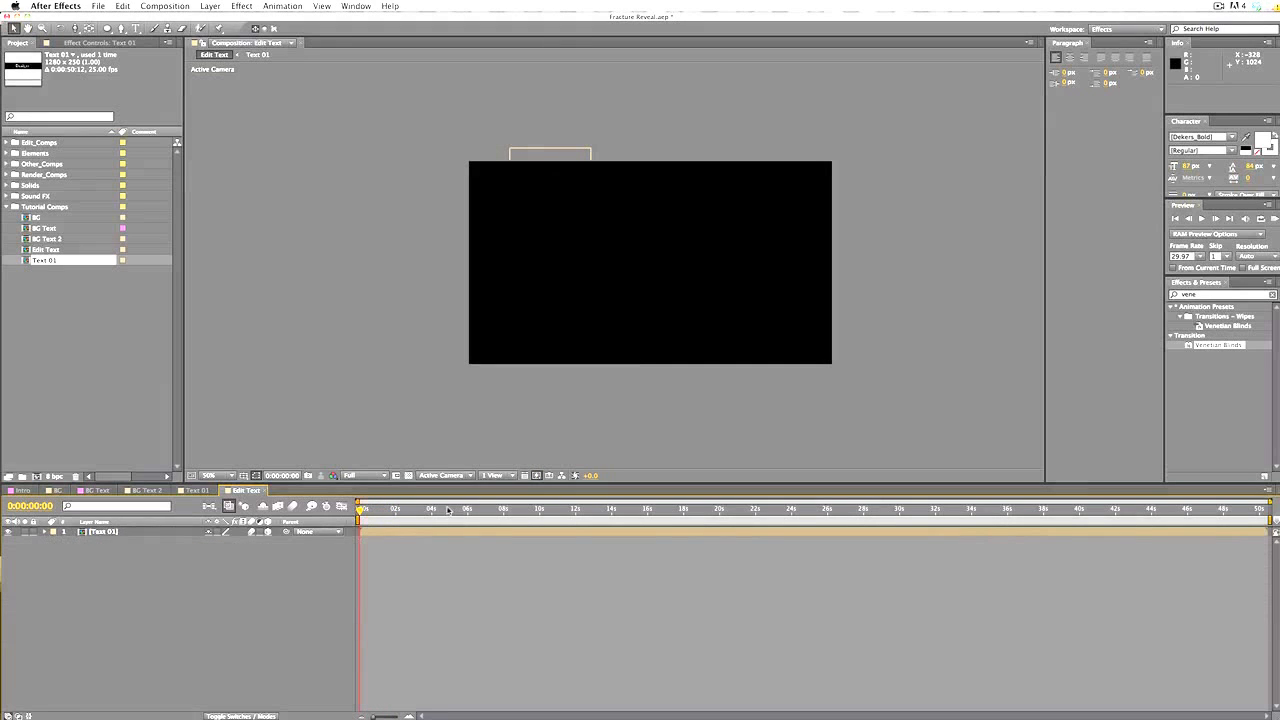
click(103, 532)
key(super+d)
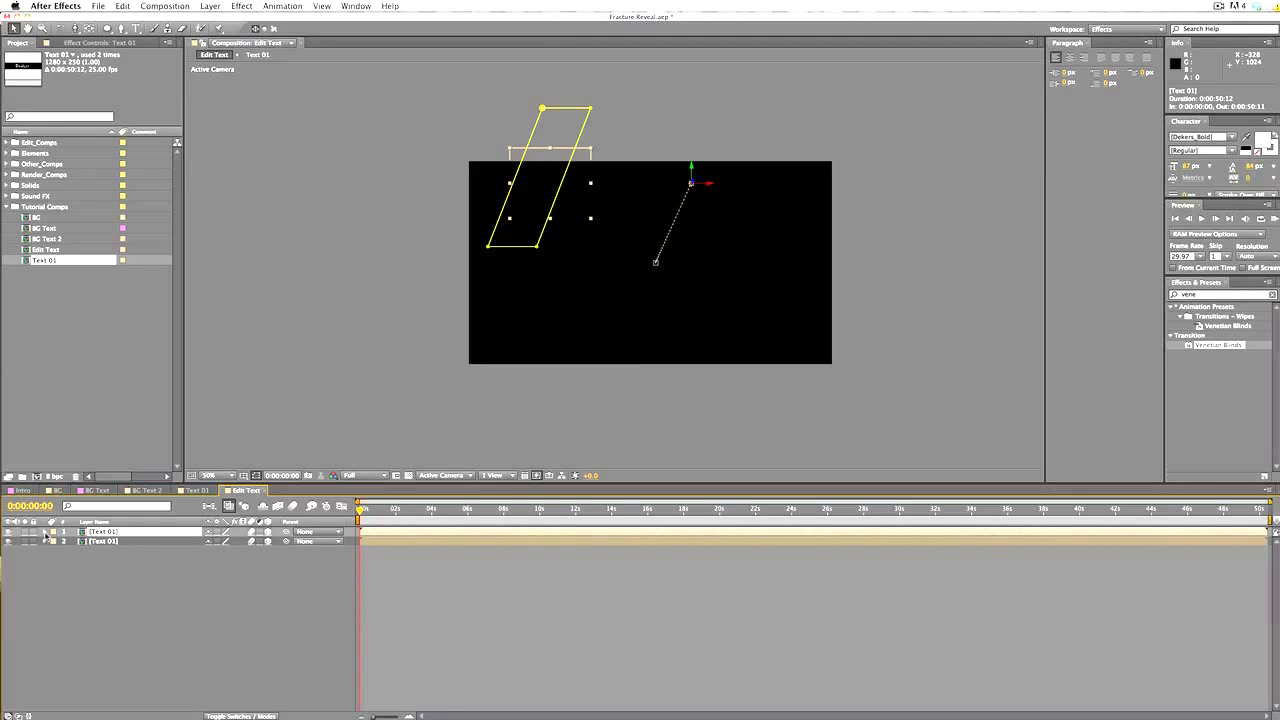
key(u)
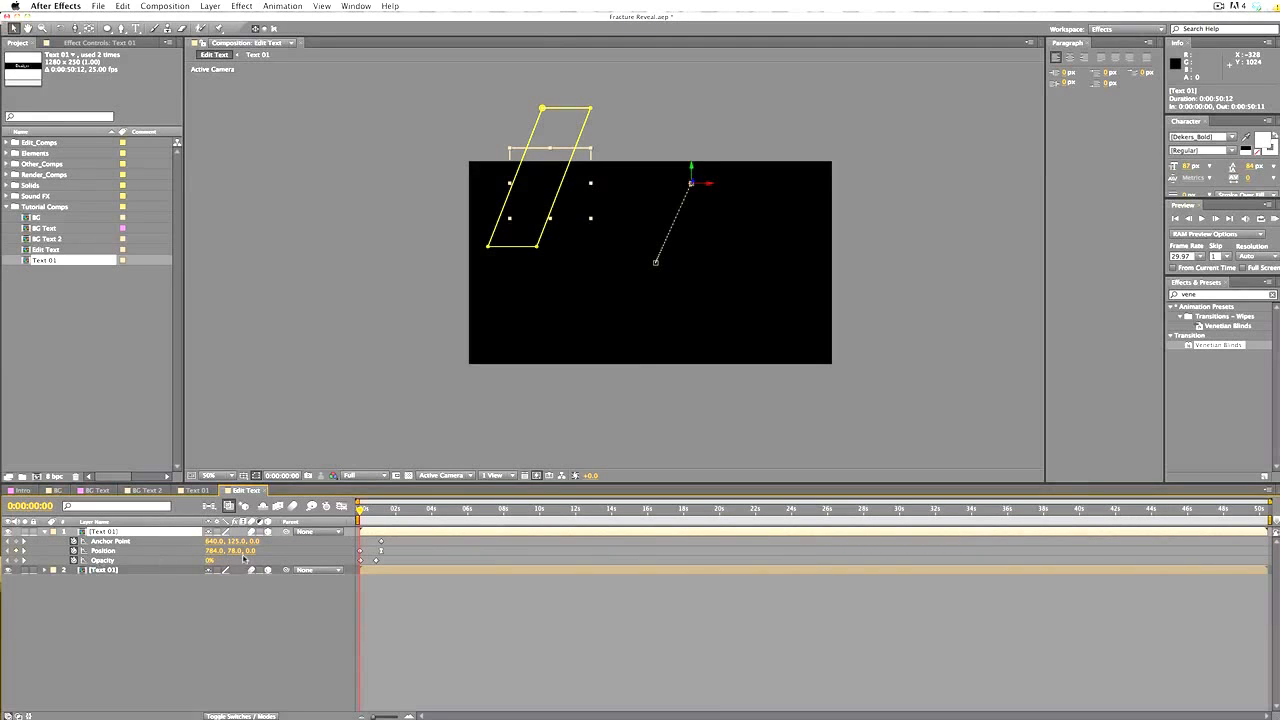
Delete the starting Position keyframe at 0:00:00:00 from the upper Text 01 copy
click(361, 561)
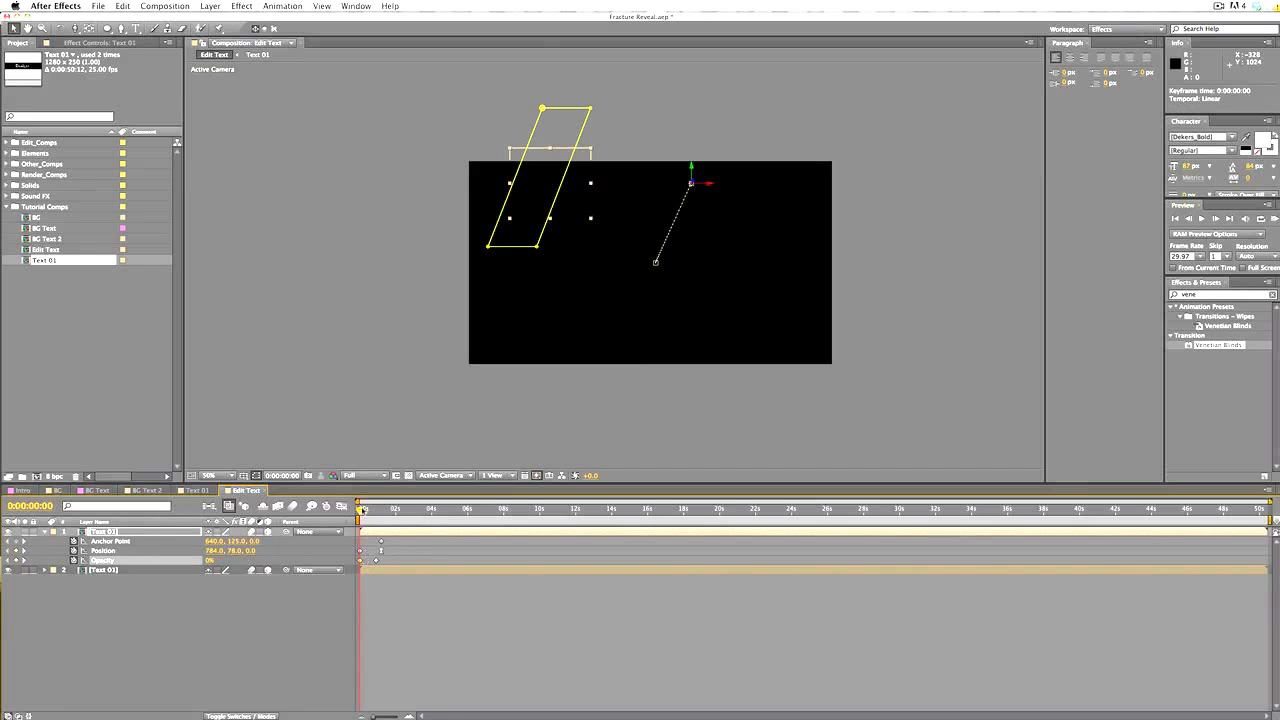
click(166, 551)
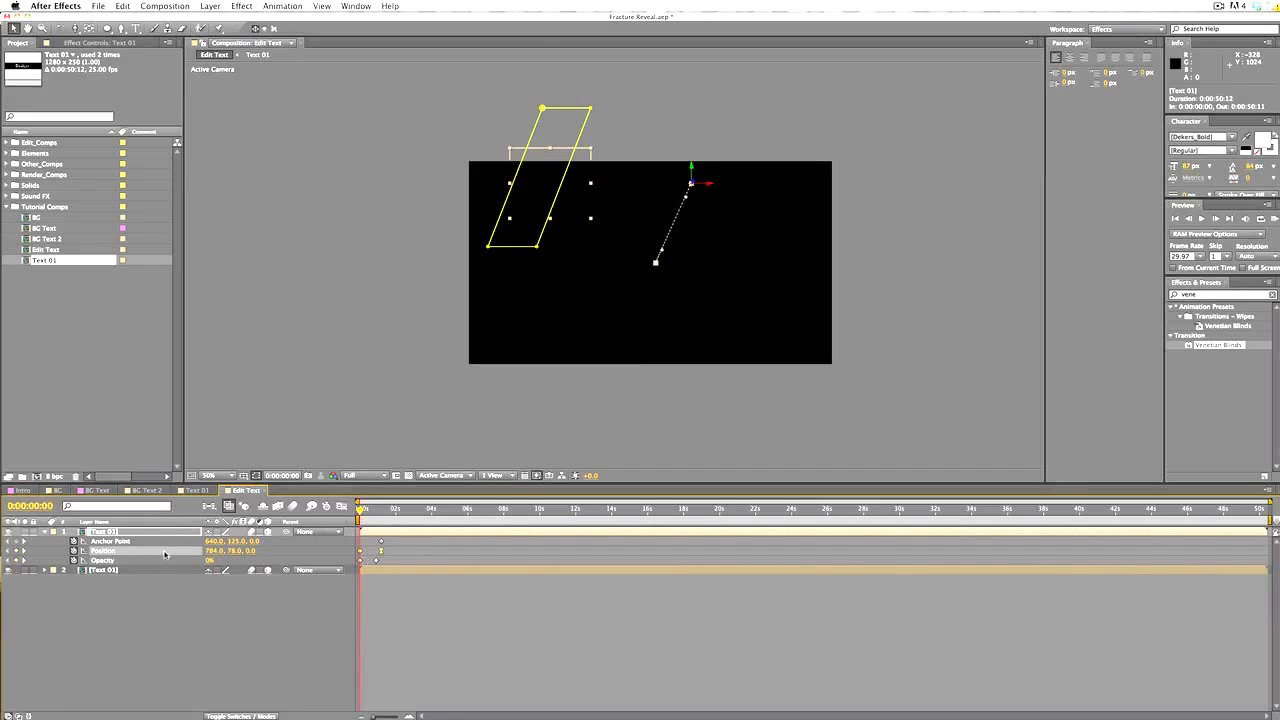
click(366, 556)
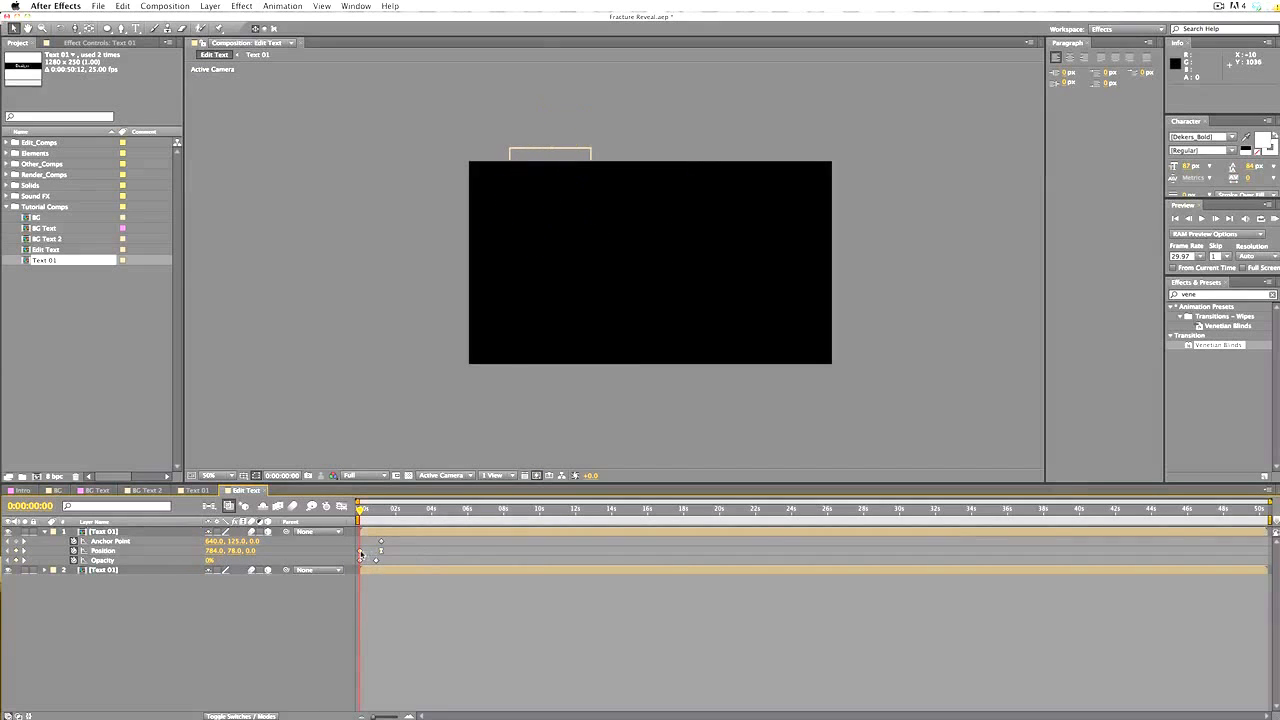
click(361, 551)
key(Delete)
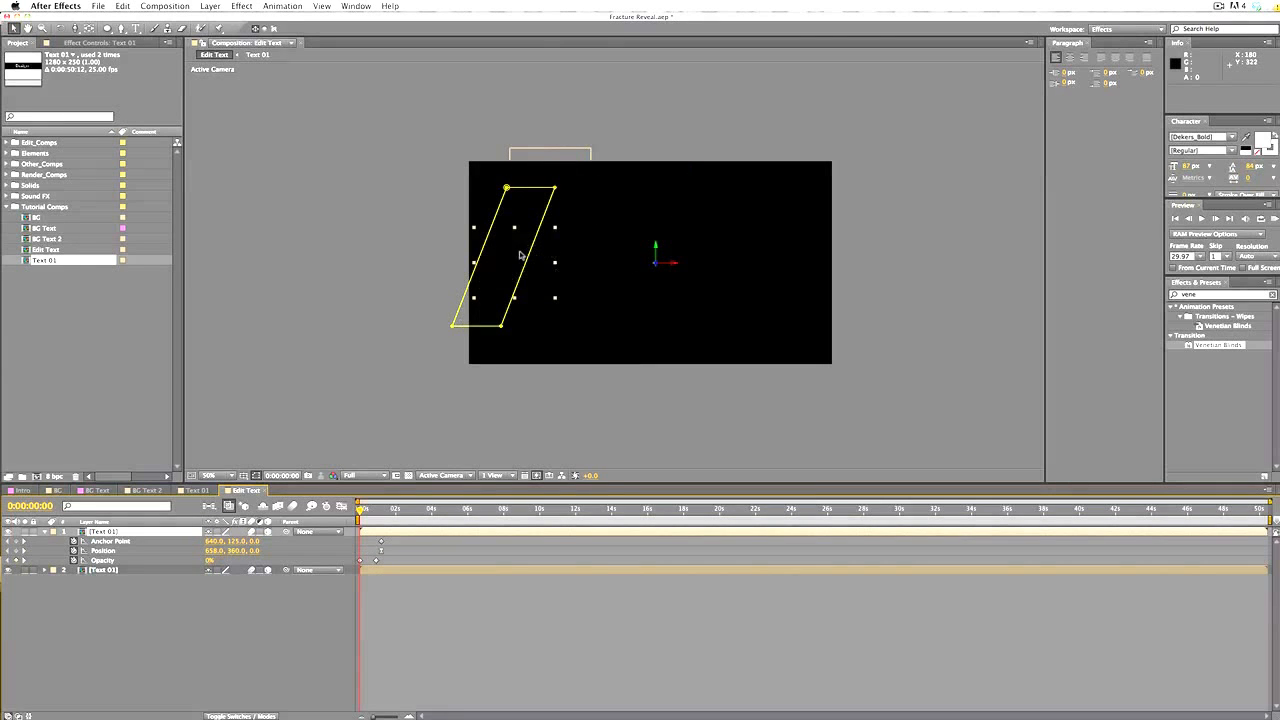
Keyframe the upper copy's starting Position down and slightly left, at about 538, 802, and collapse the layer
drag(523, 256, 485, 383)
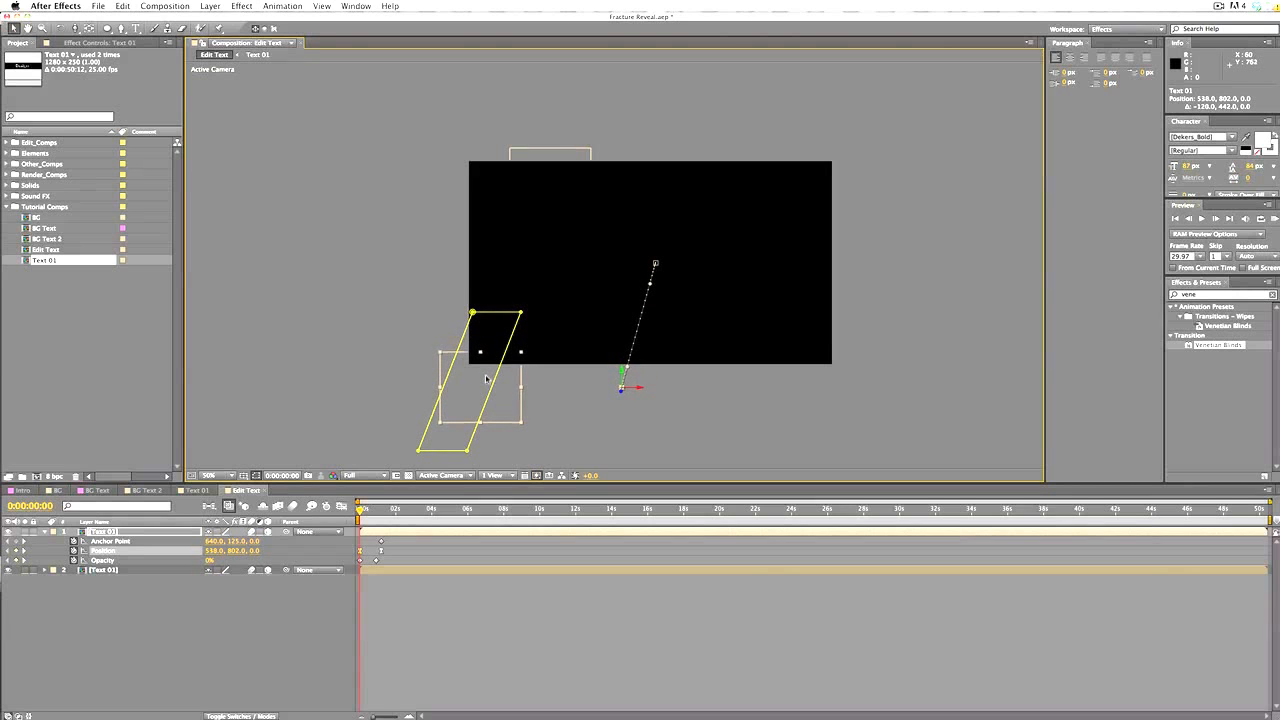
mouse_move(361, 511)
mouse_down()
mouse_move(382, 519)
mouse_move(359, 517)
mouse_up()
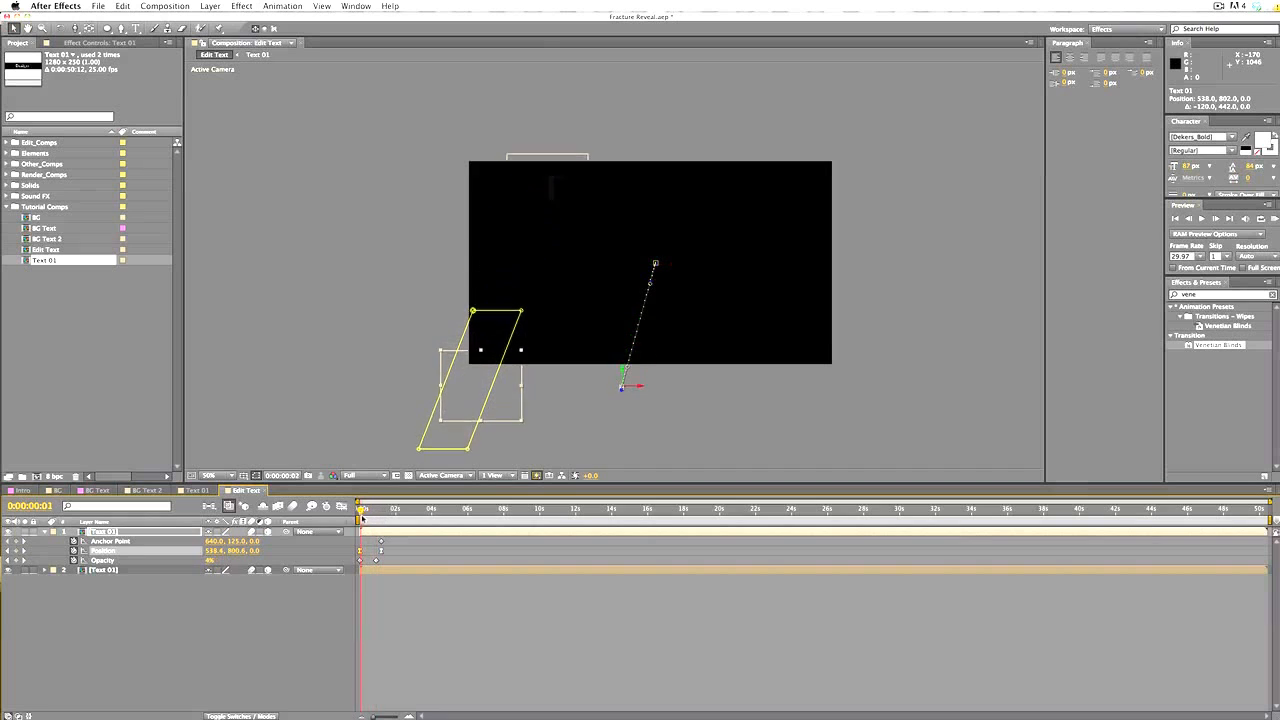
click(94, 666)
click(148, 533)
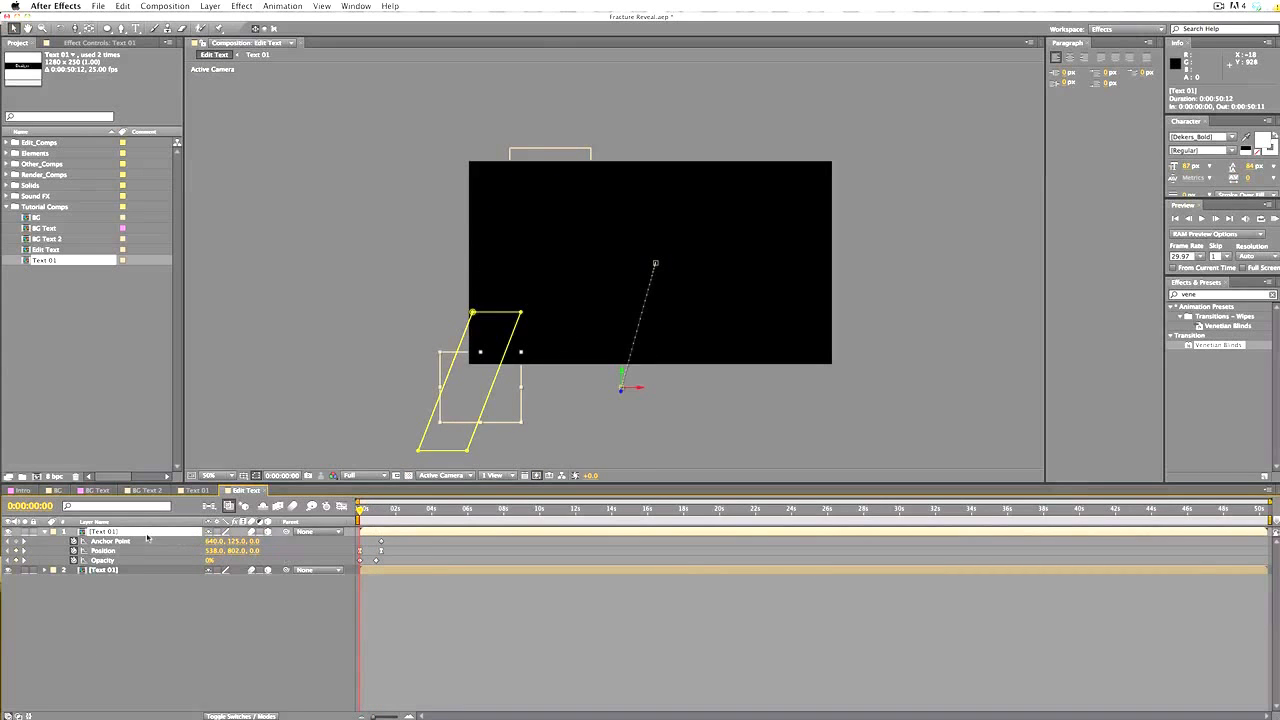
click(44, 533)
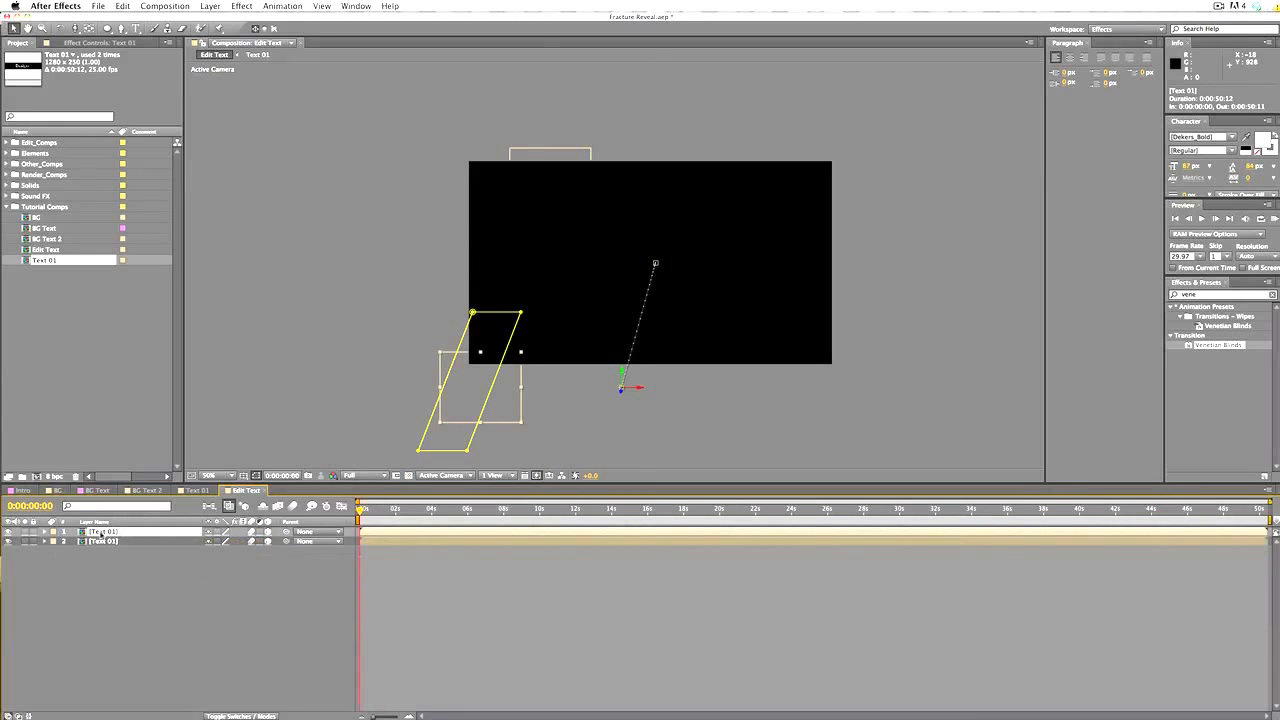
Move the copy's mask about 158 px right and, at 0:00:01:05, nudge it about 10.5 px further right beside the first slice
double_click(520, 313)
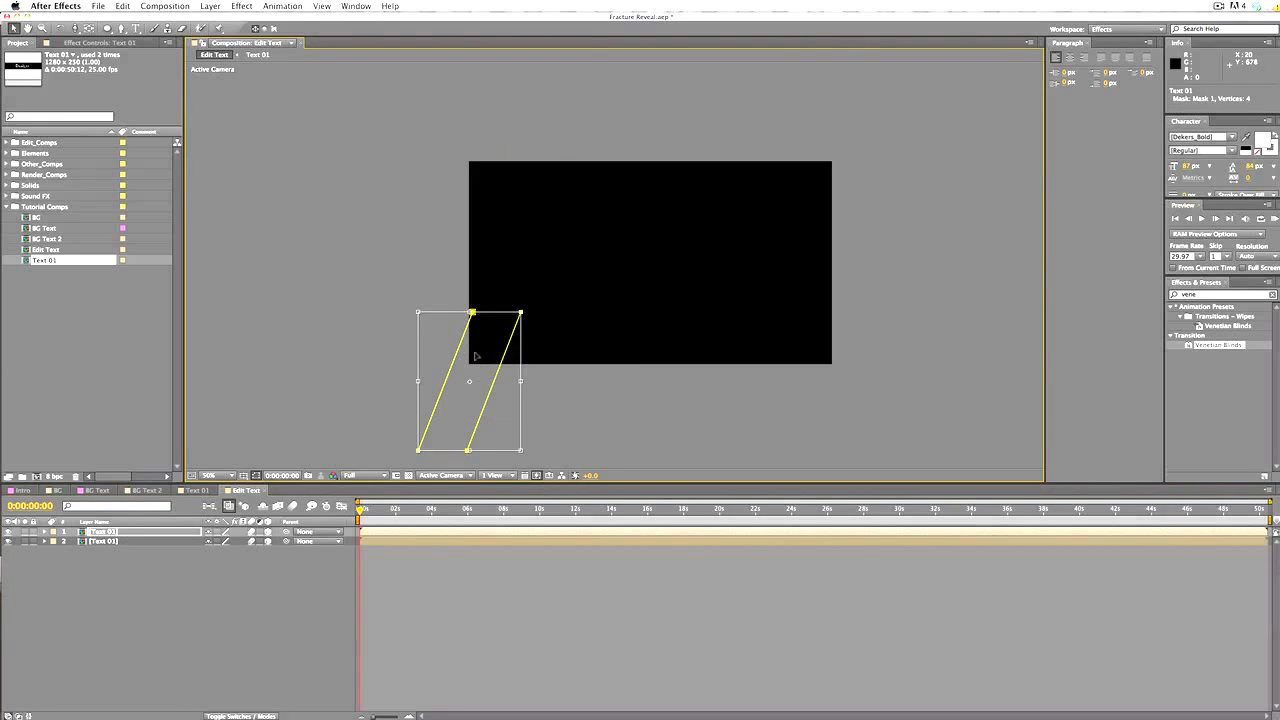
drag(476, 356, 520, 358)
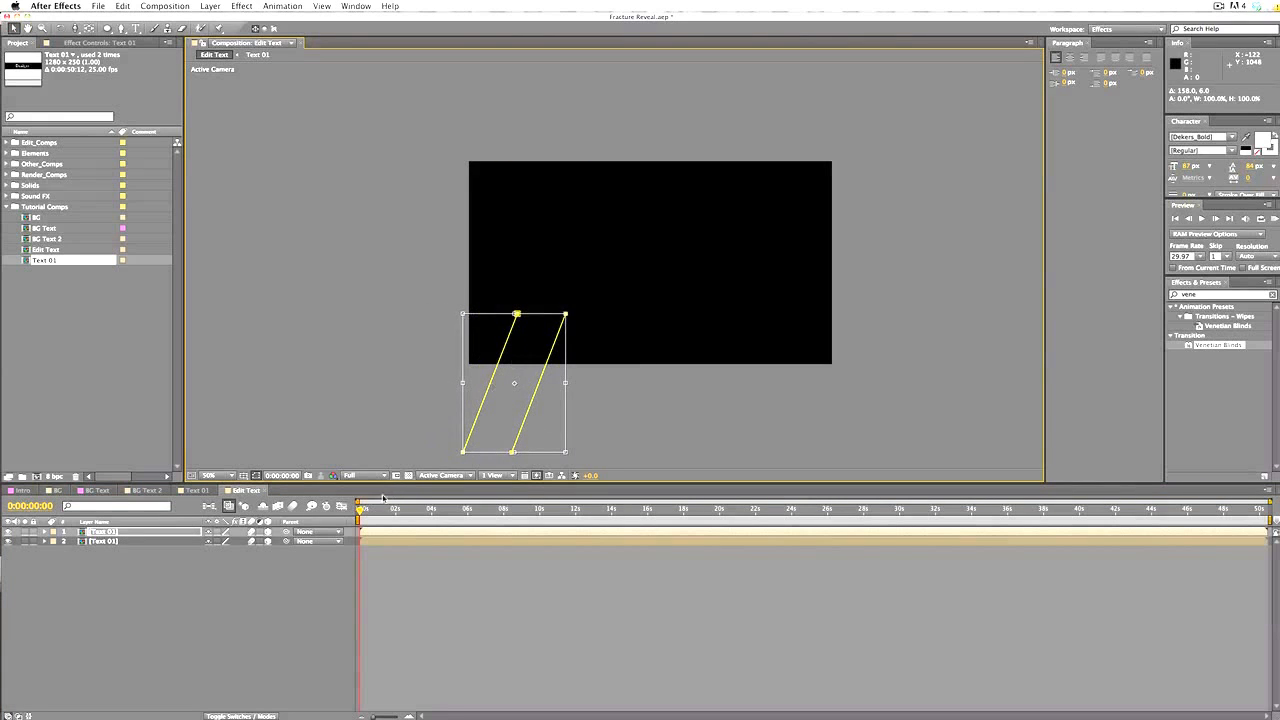
drag(361, 512, 380, 511)
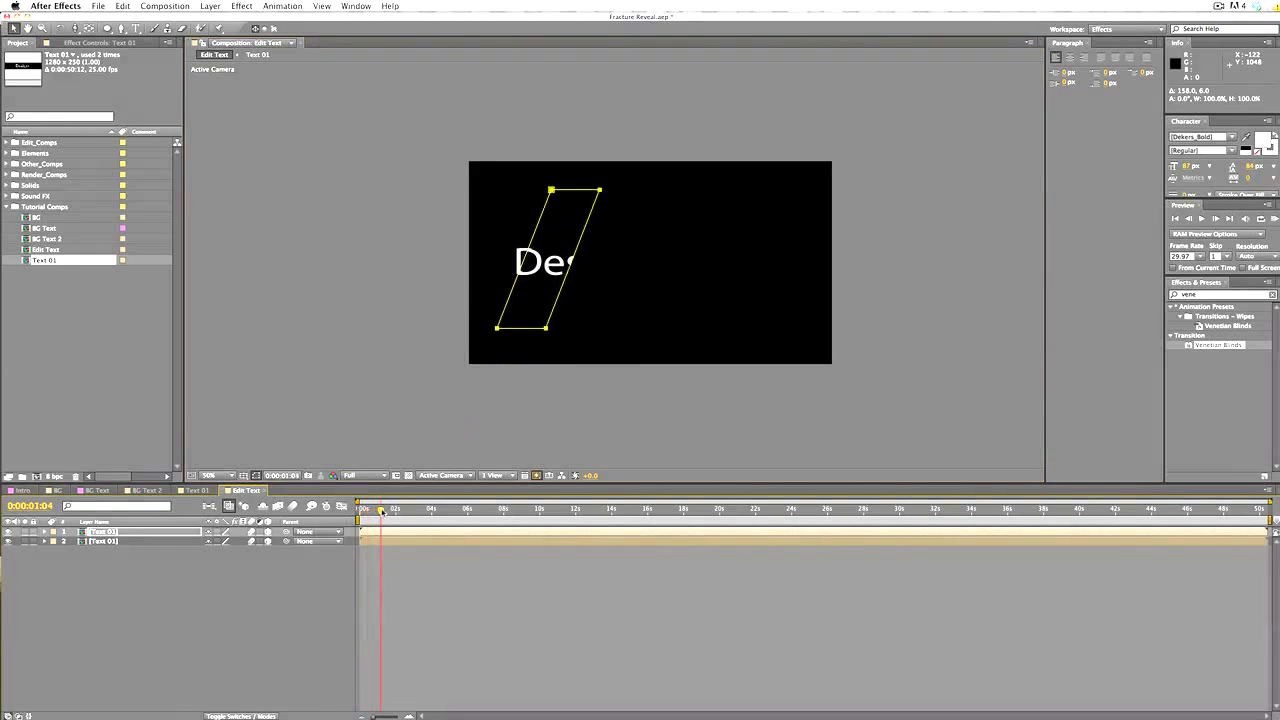
key(period)
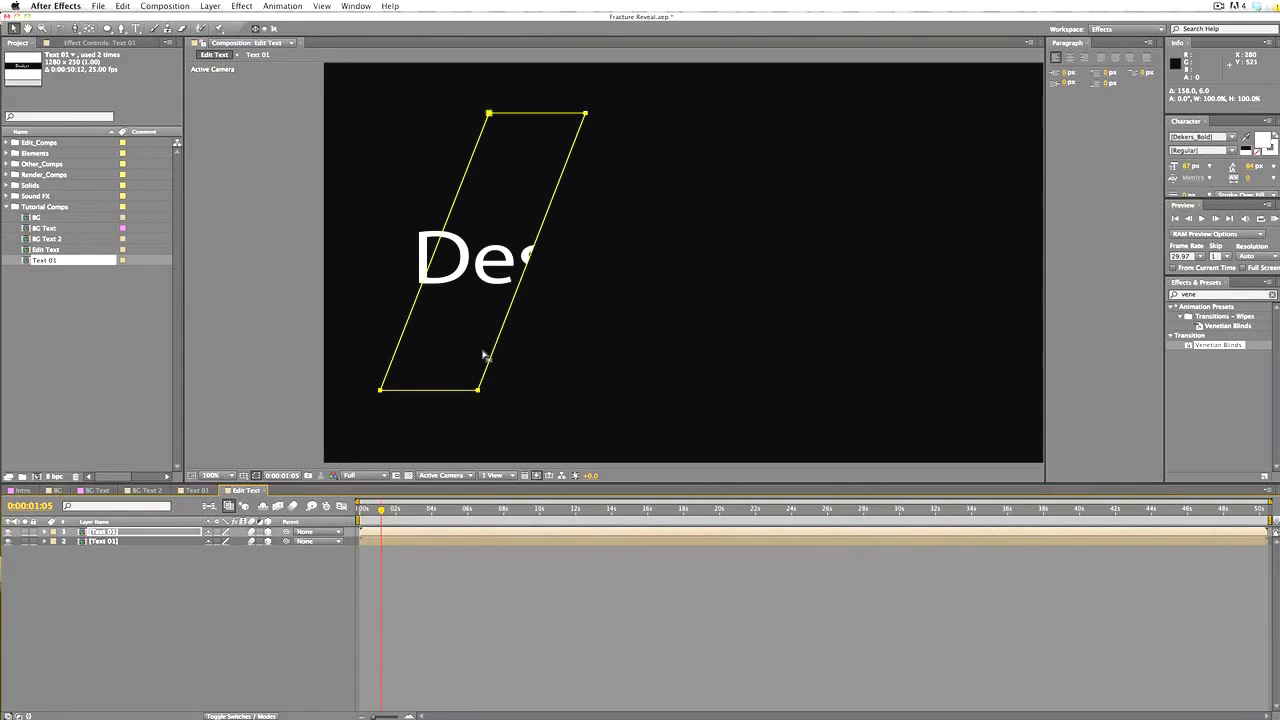
double_click(480, 393)
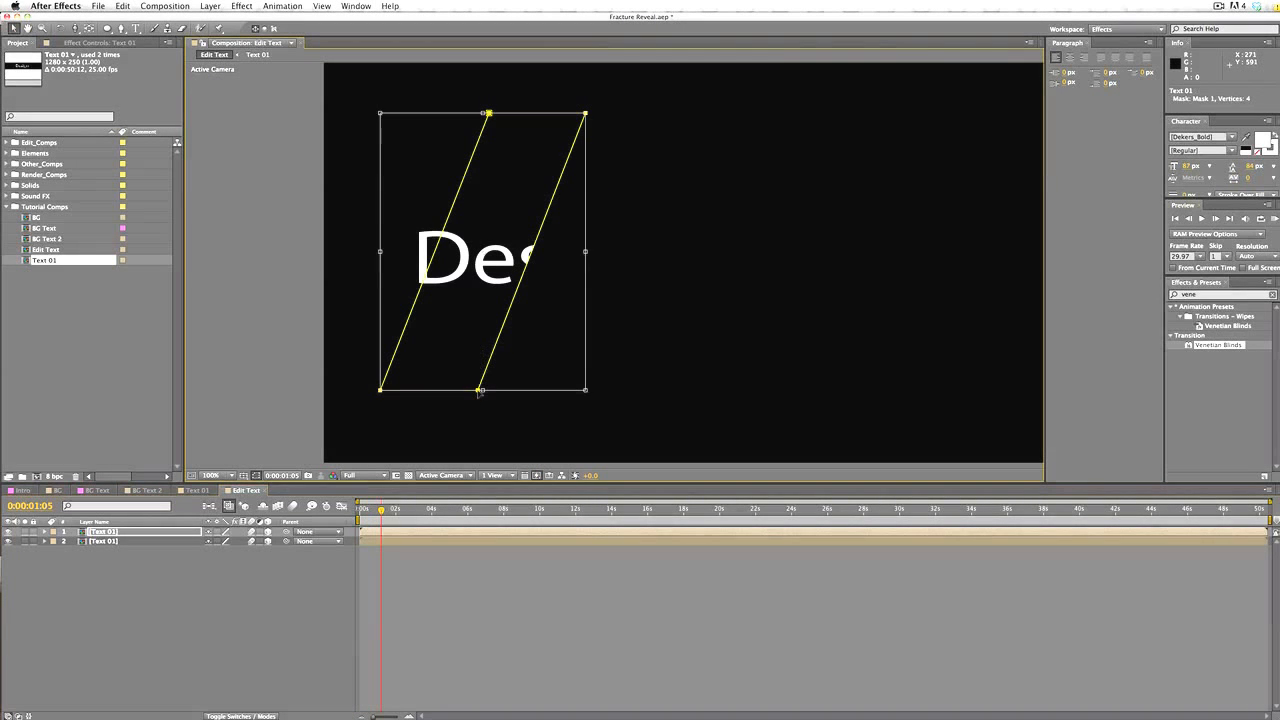
mouse_move(469, 329)
mouse_down()
mouse_move(499, 334)
mouse_move(477, 320)
mouse_up()
key(period)
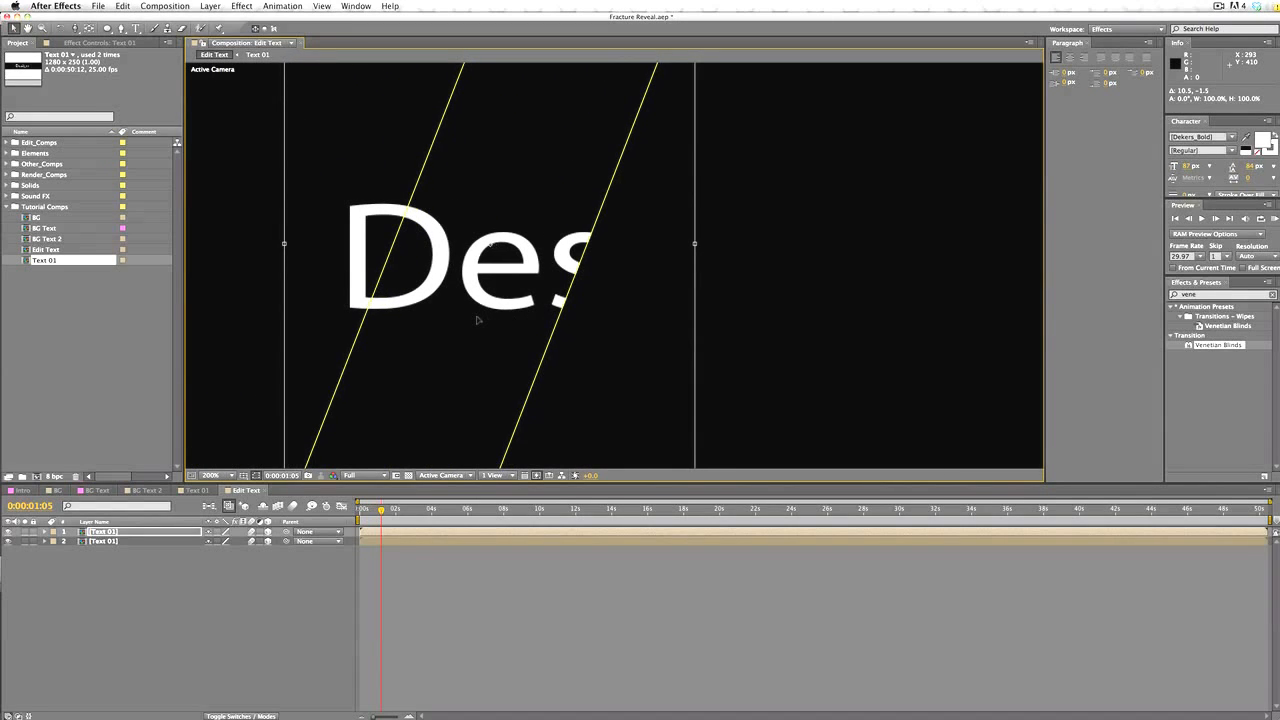
Duplicate the first slice's Text 01 layer and place the copy at the top of the layer stack
key(comma)
key(comma)
key(comma)
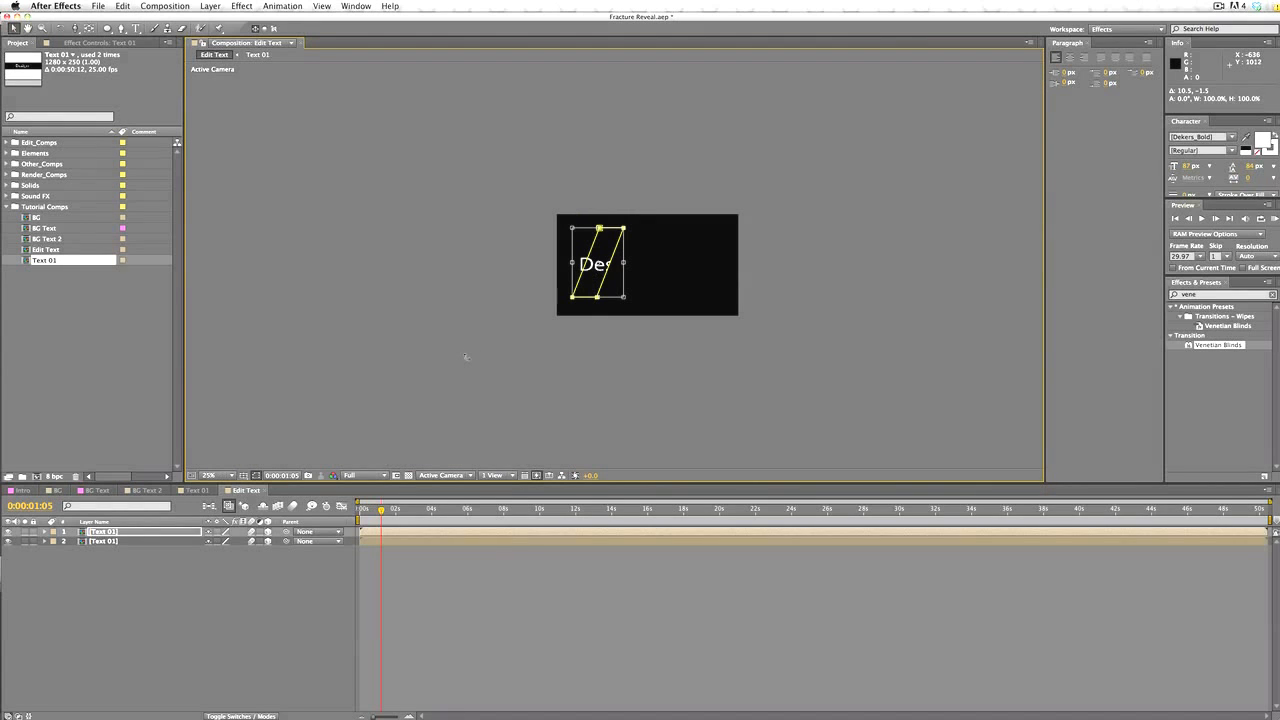
key(period)
key(period)
key(comma)
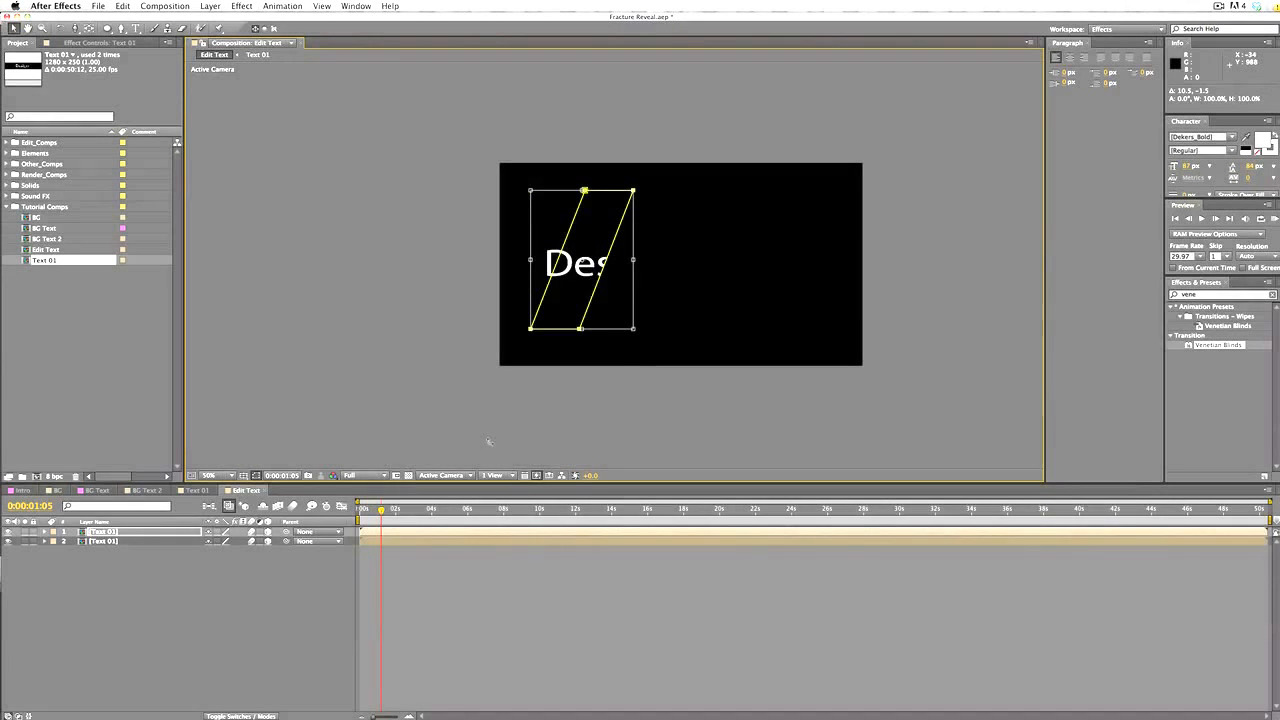
mouse_move(380, 515)
mouse_down()
mouse_move(362, 515)
mouse_move(396, 510)
mouse_move(359, 510)
mouse_move(373, 510)
mouse_up()
click(147, 541)
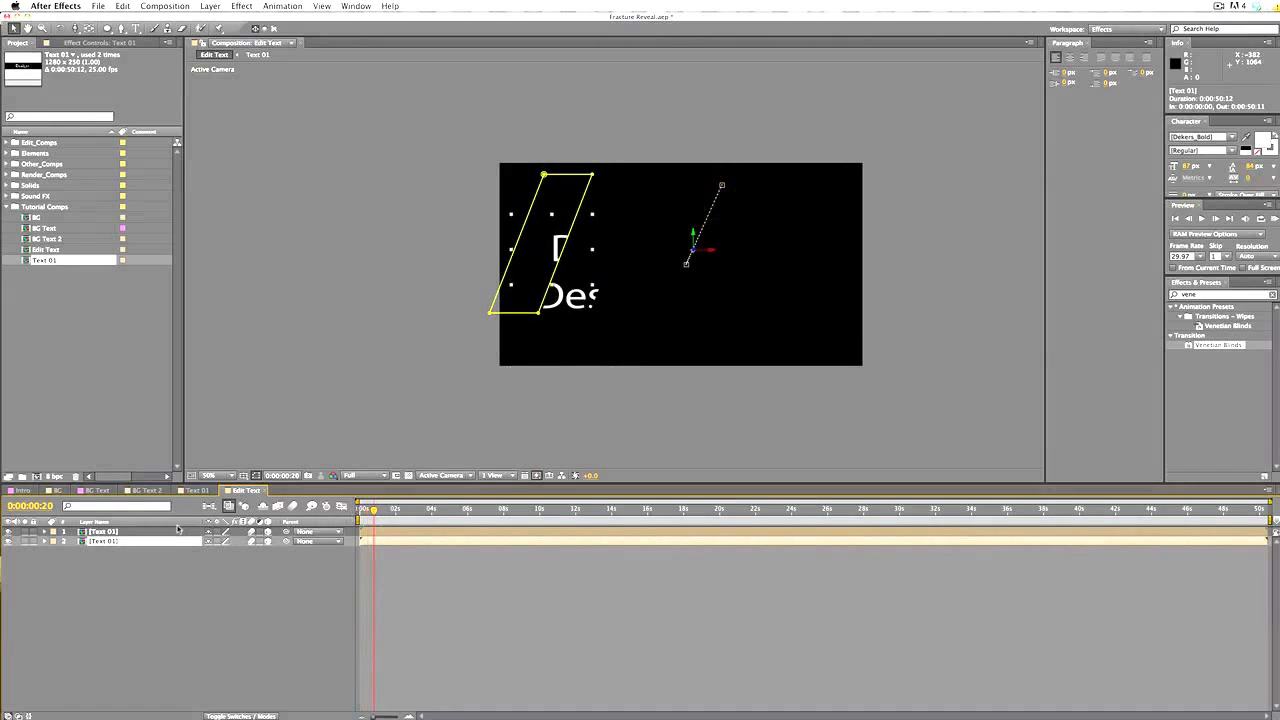
click(157, 531)
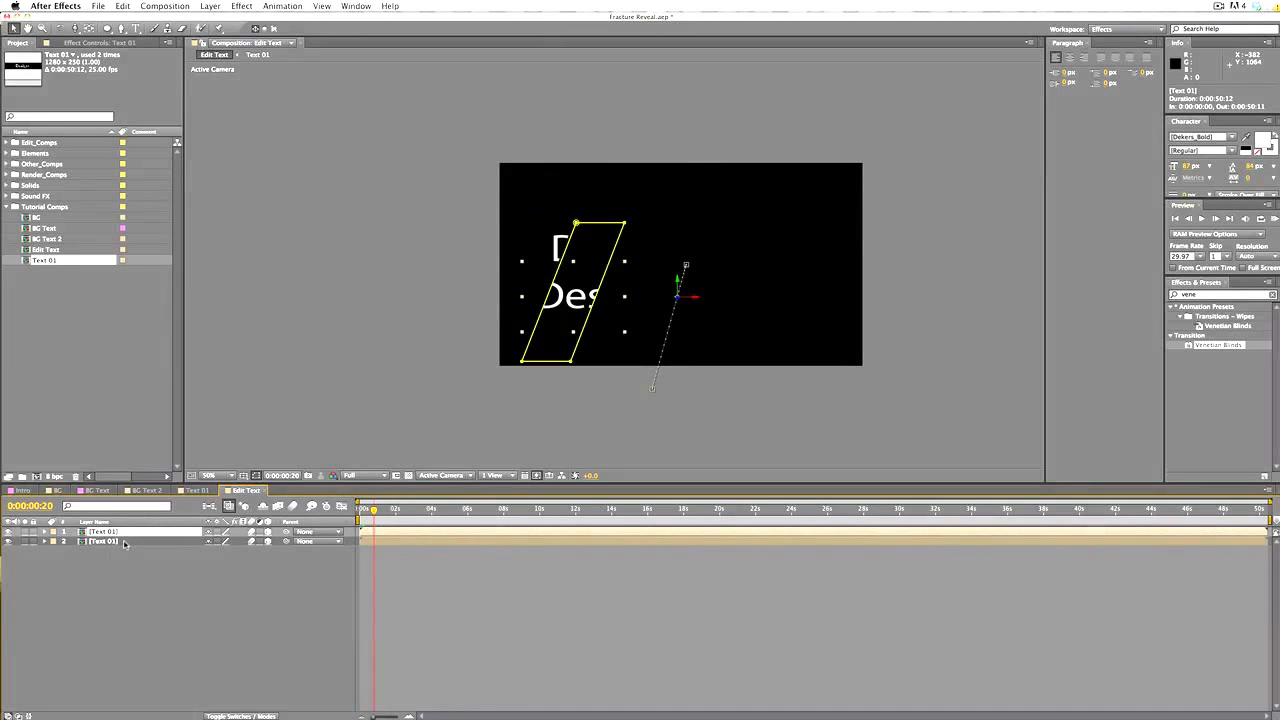
click(122, 542)
key(super+d)
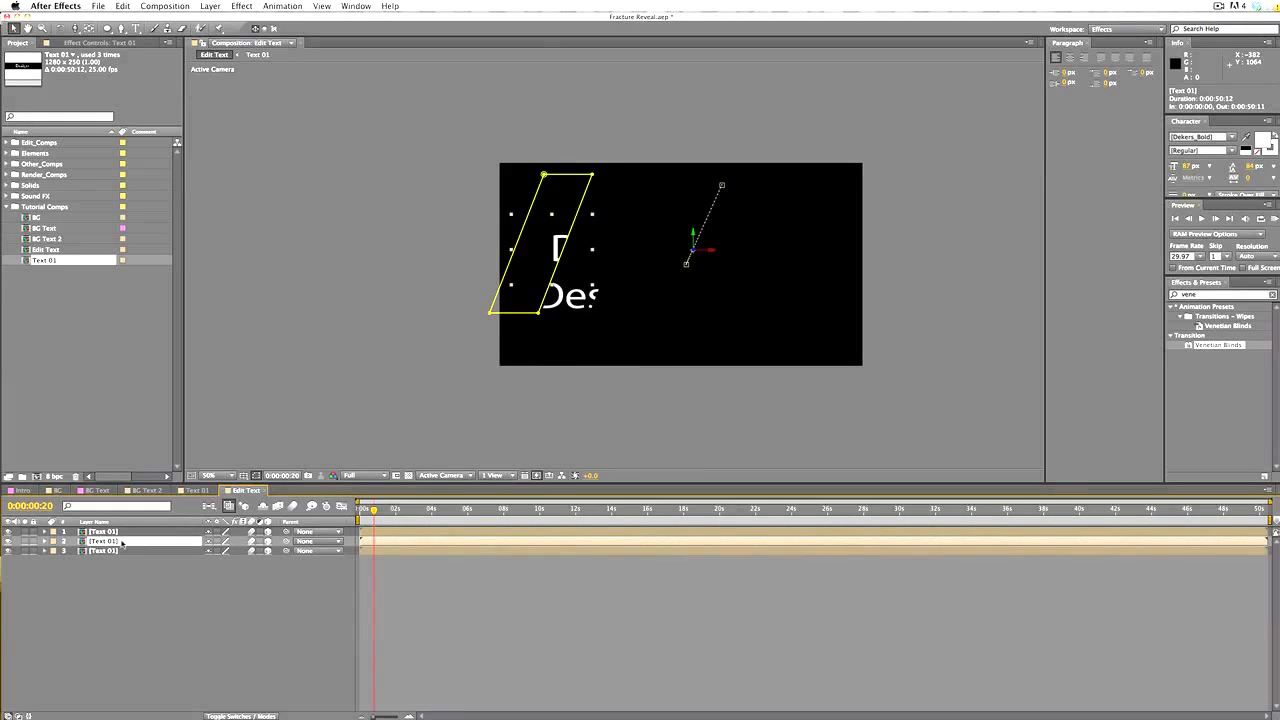
click(126, 532)
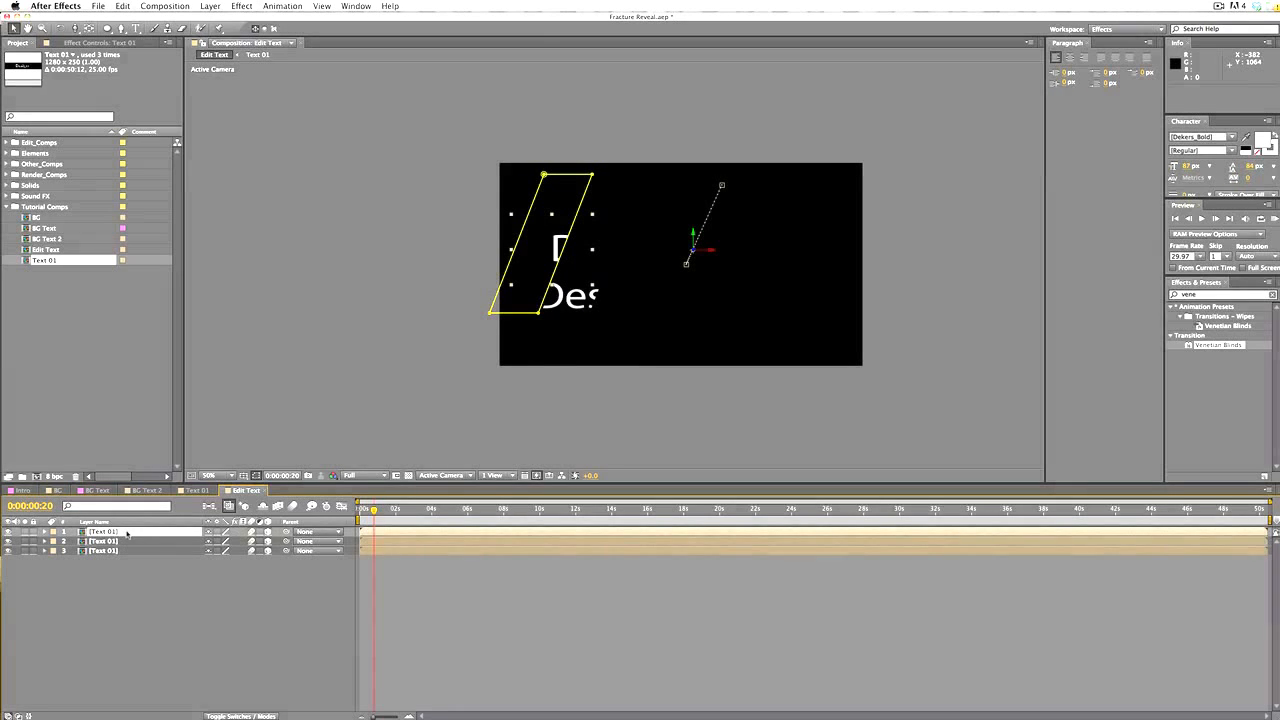
Move the top copy's mask about 342 px right, beside the second slice, so it covers the middle letters of Design
click(368, 509)
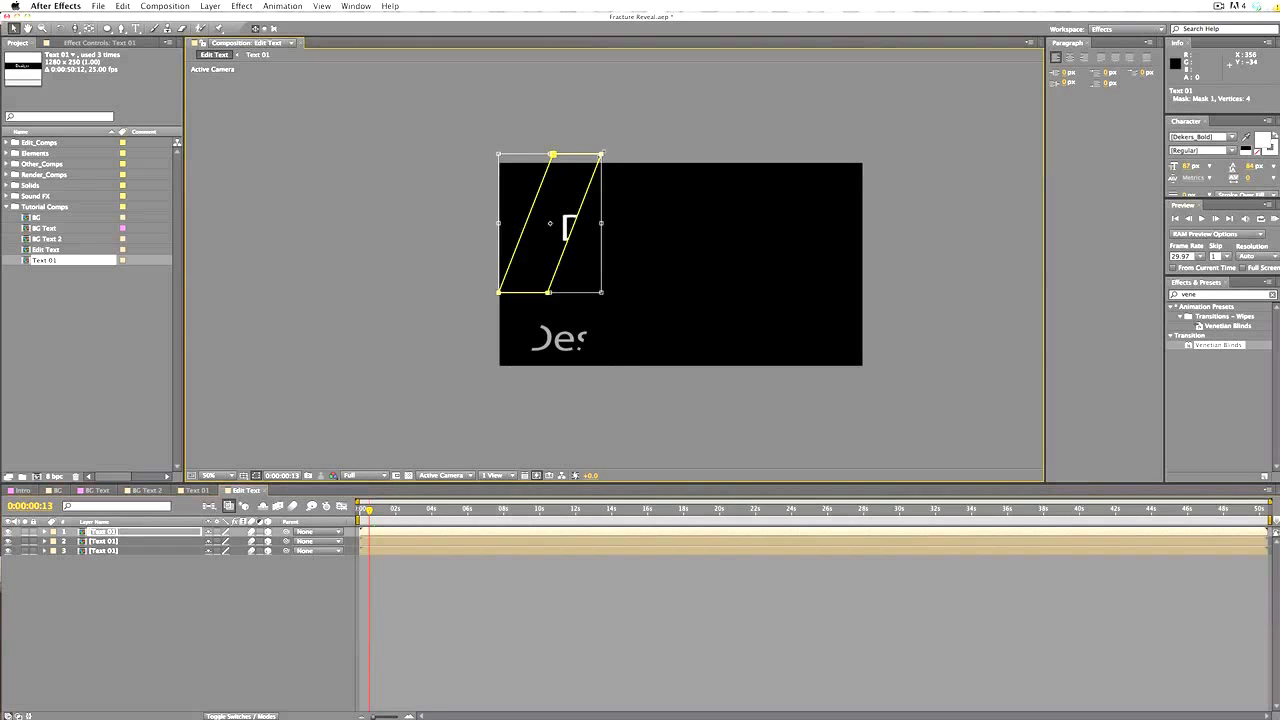
click(604, 158)
drag(570, 181, 665, 183)
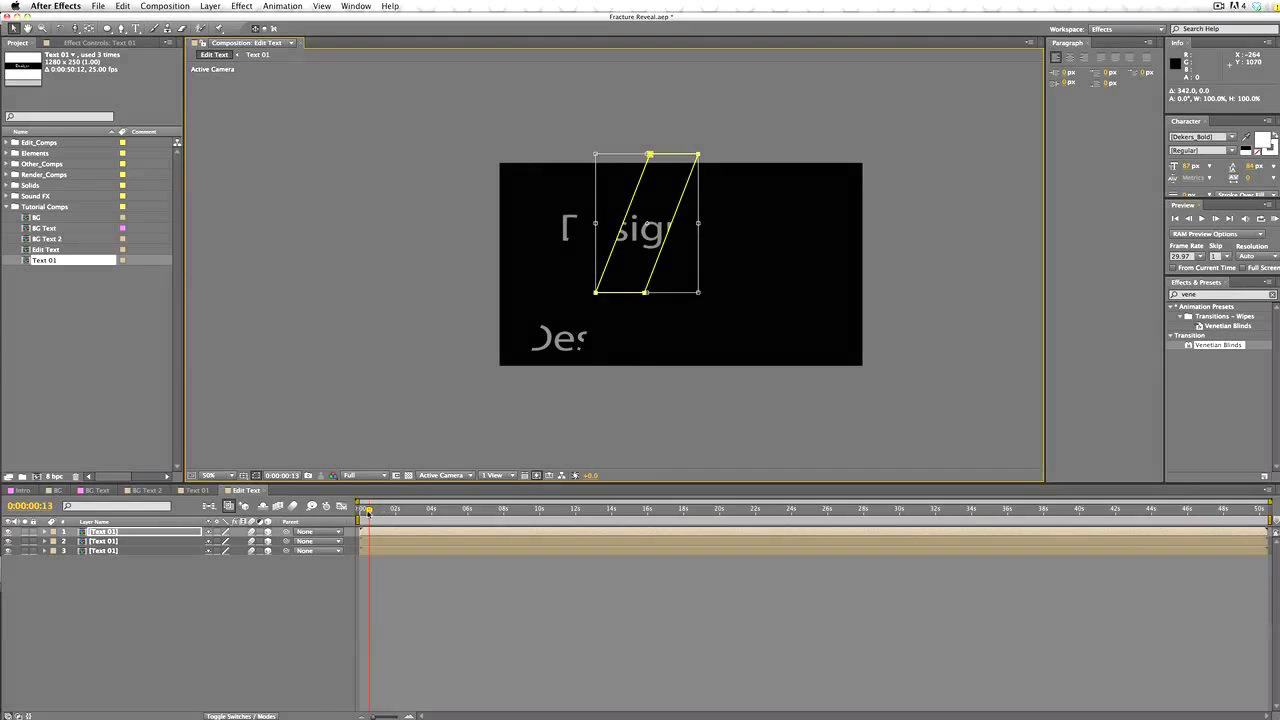
drag(368, 512, 380, 512)
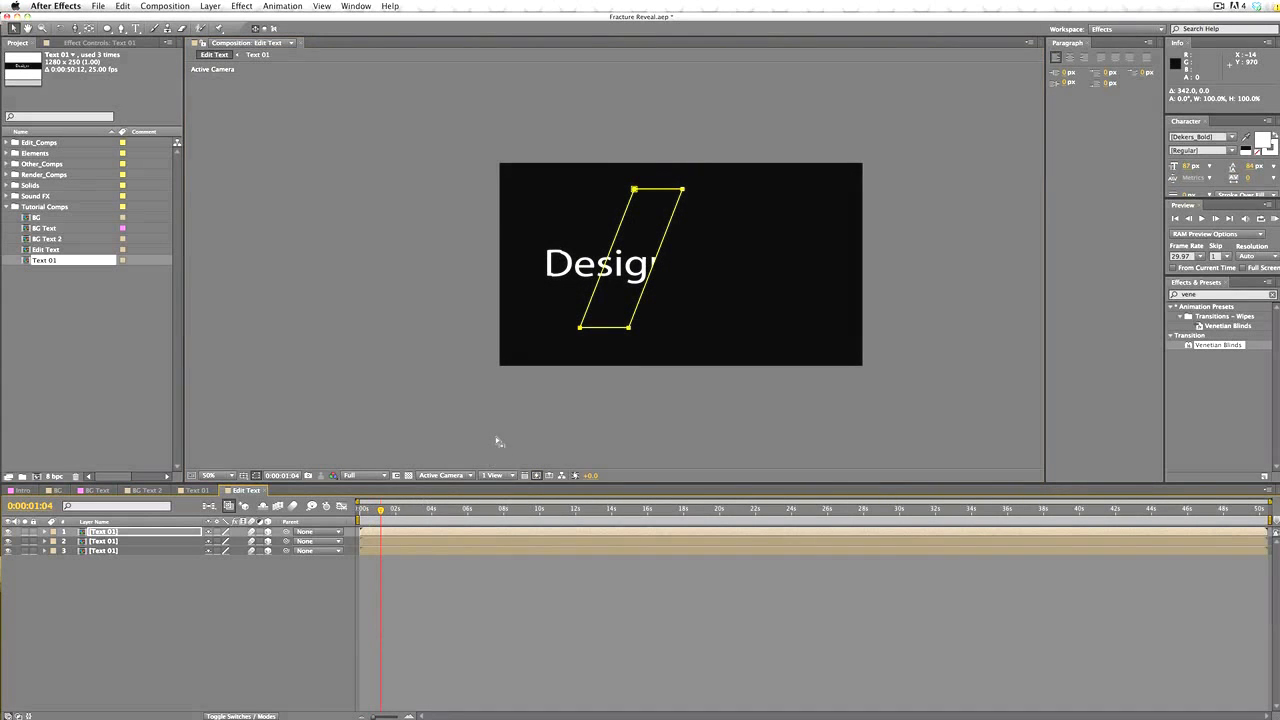
key(period)
key(period)
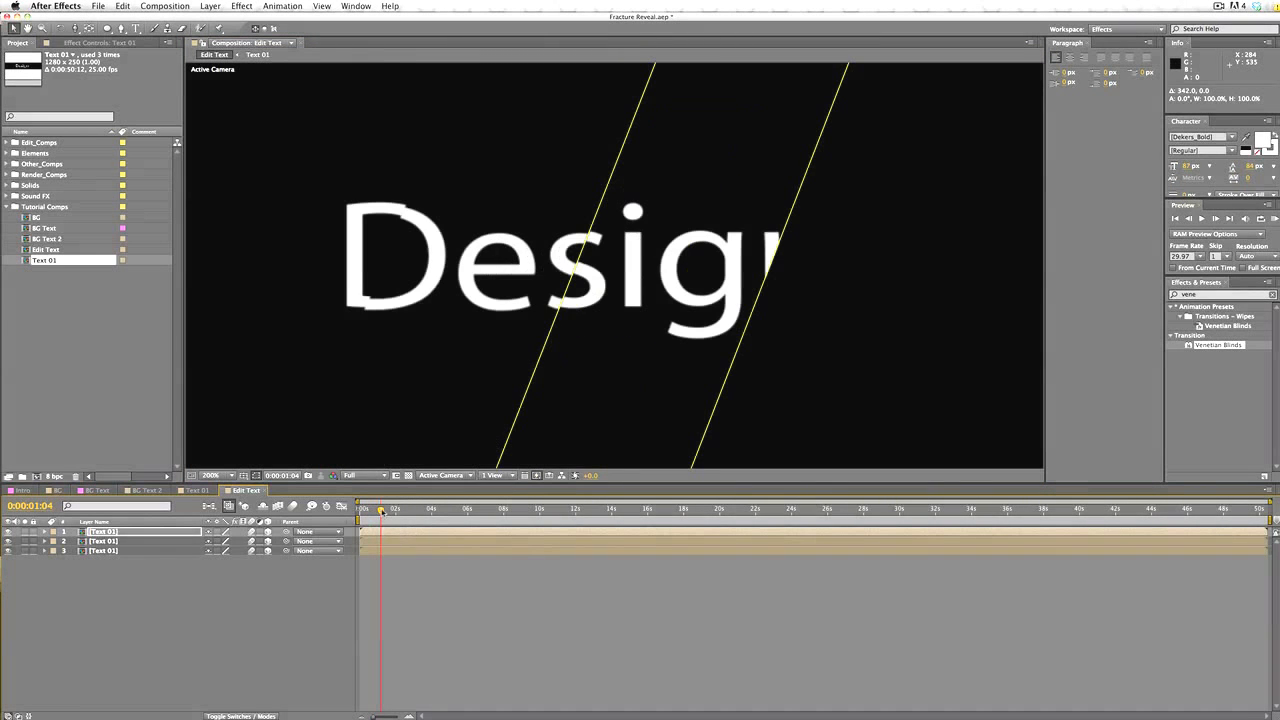
Try to close the seam by nudging the top slice to Position about 657, 359.5 at 0:00:01:10
drag(380, 511, 385, 511)
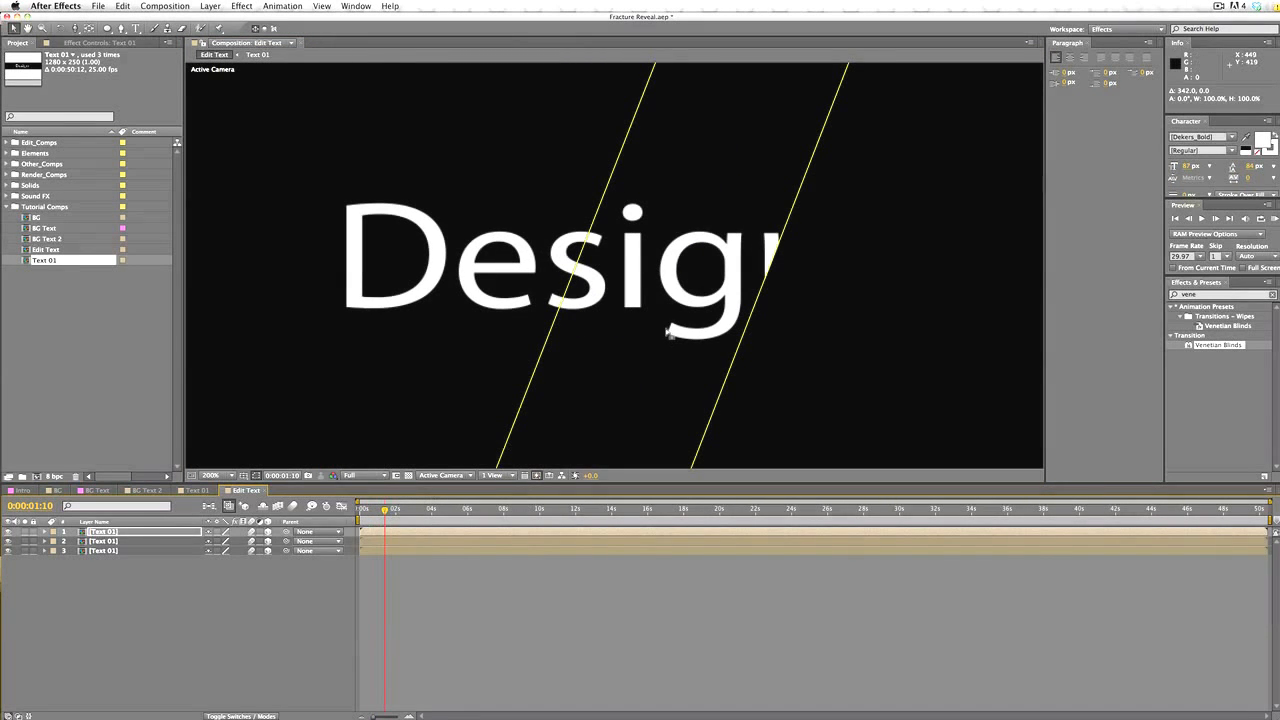
drag(674, 302, 678, 297)
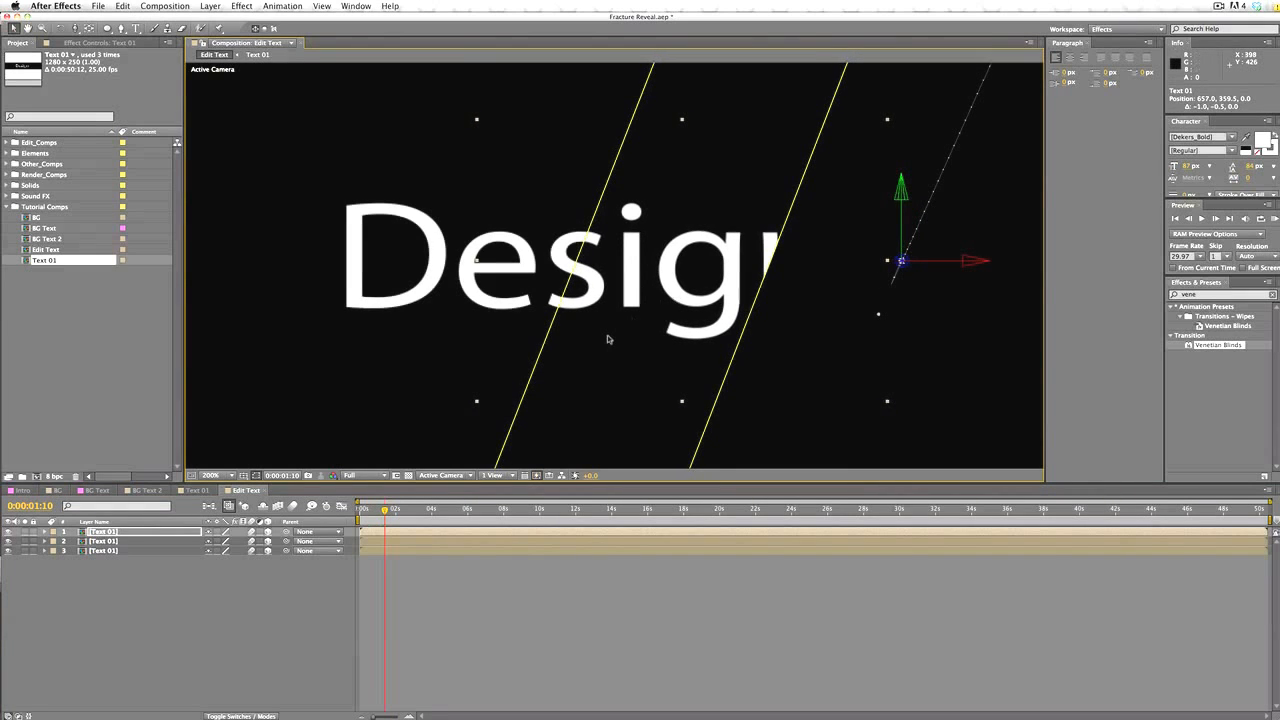
key(comma)
mouse_move(383, 514)
mouse_down()
mouse_move(372, 512)
mouse_move(385, 513)
mouse_up()
scroll(466, 420, down, 2)
click(454, 429)
scroll(450, 432, up, 2)
Show the top layer's keyframed properties and delete the extra Position keyframe after 0:00:01:05
click(130, 532)
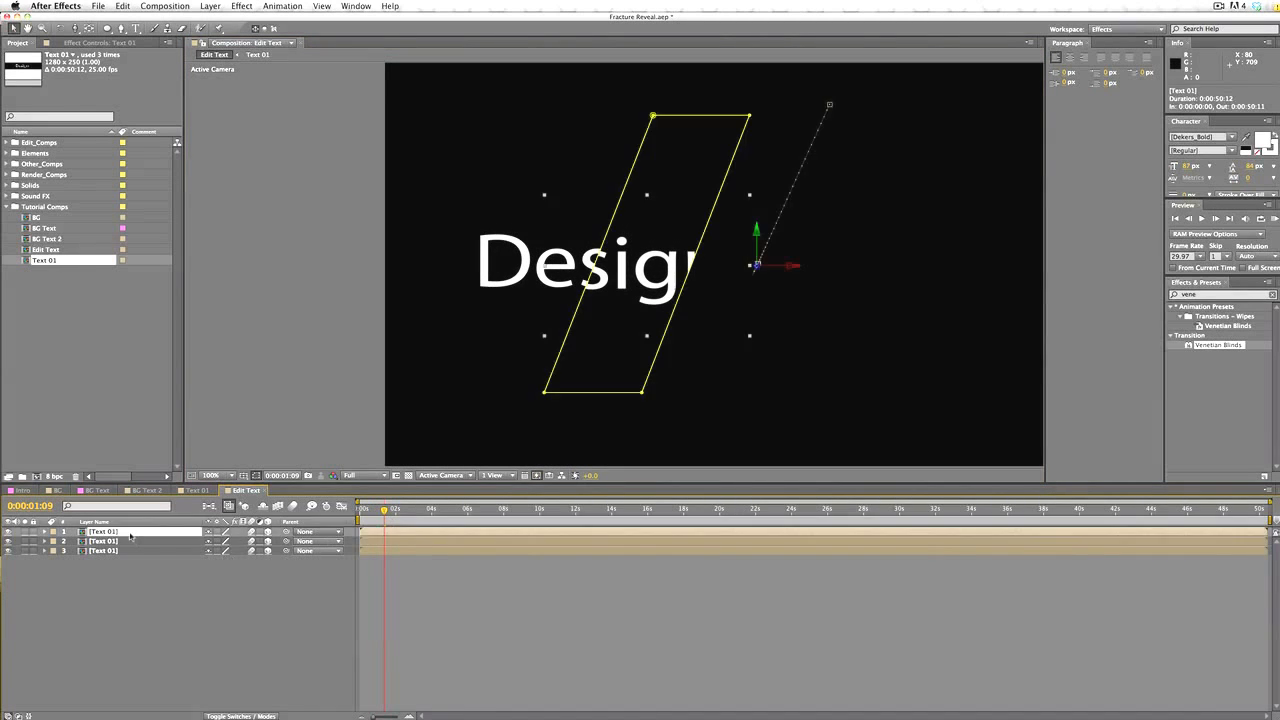
key(u)
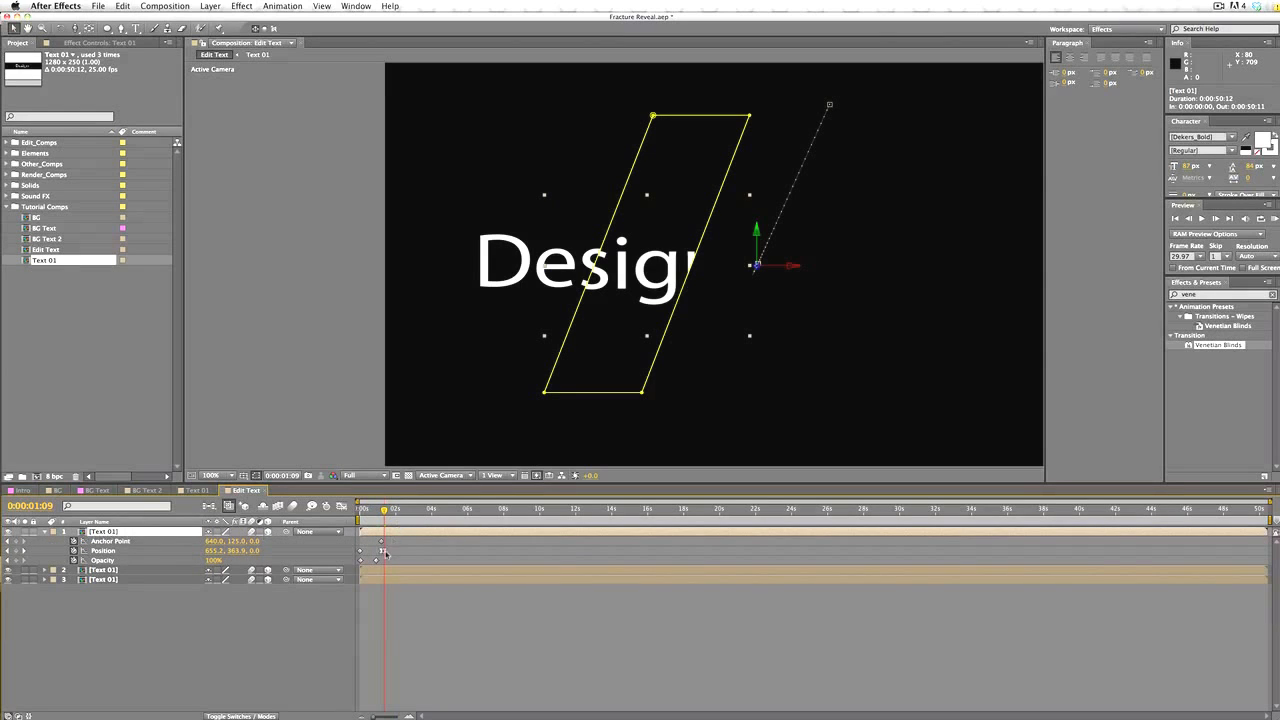
click(383, 550)
key(Delete)
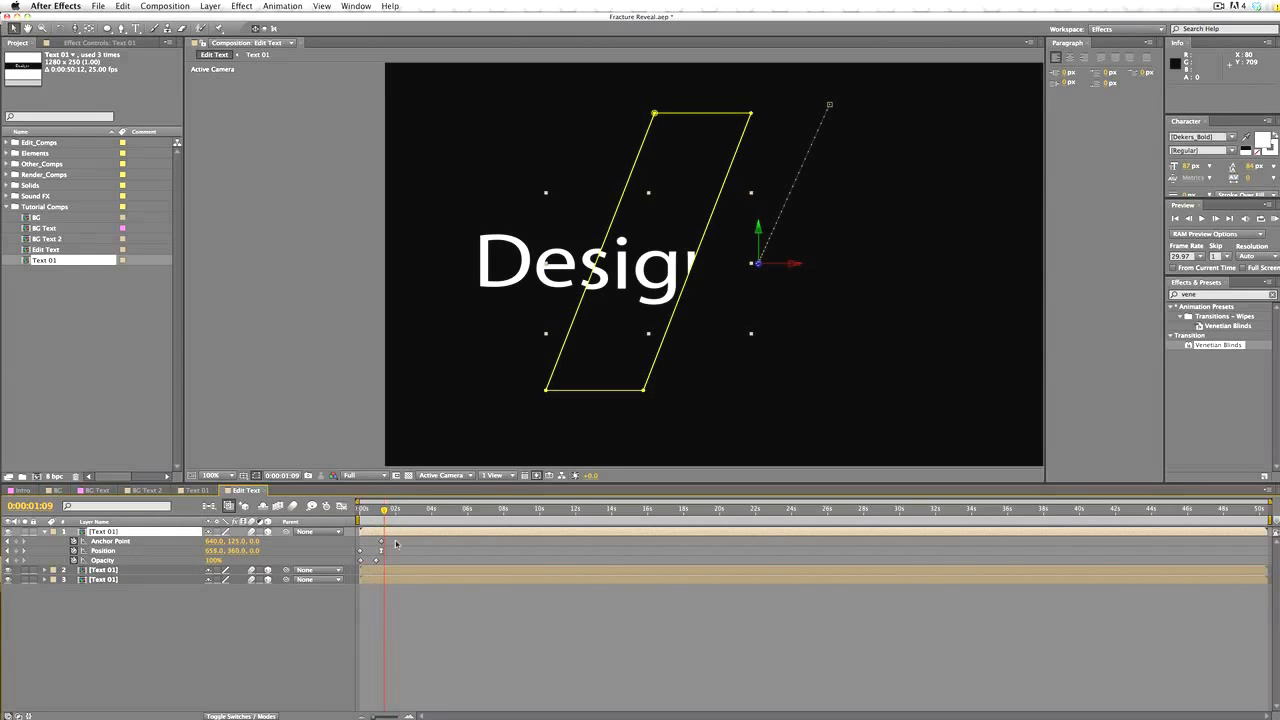
Try nudging the top slice to Position about 656.2, 359.8 at 0:00:01:12, and undo the nudge
key(space)
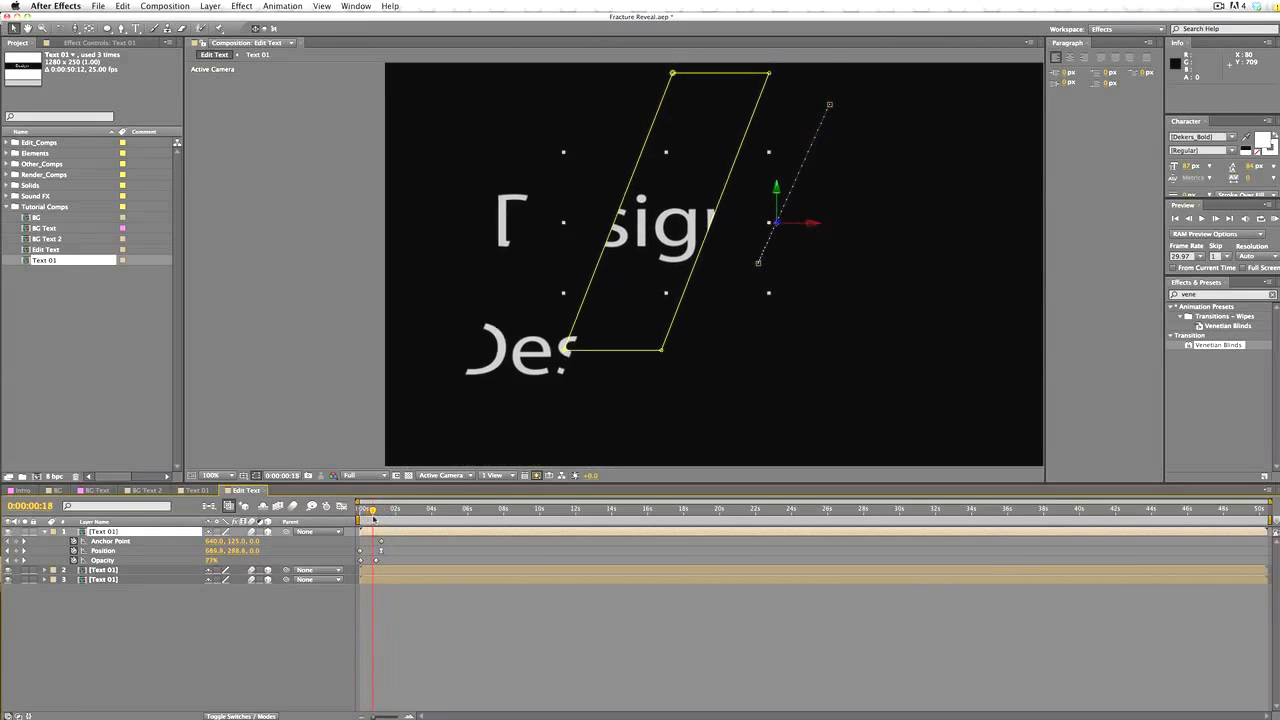
click(371, 447)
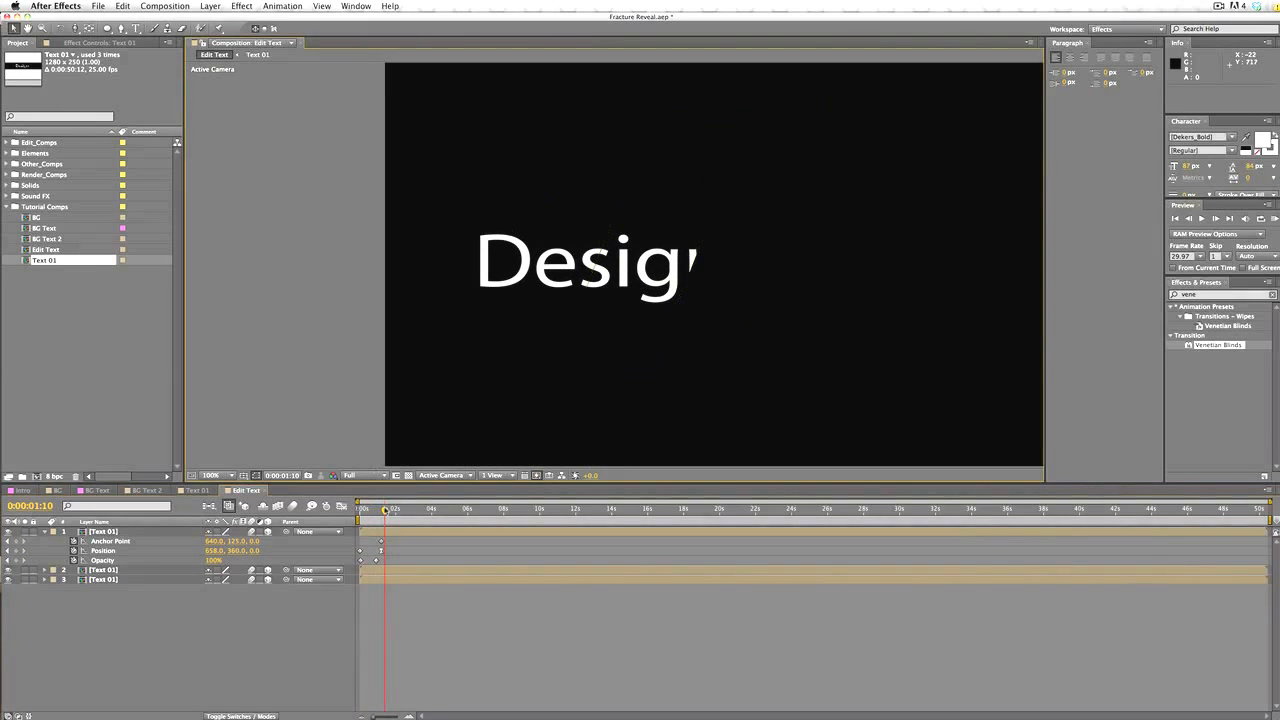
scroll(623, 303, up, 4)
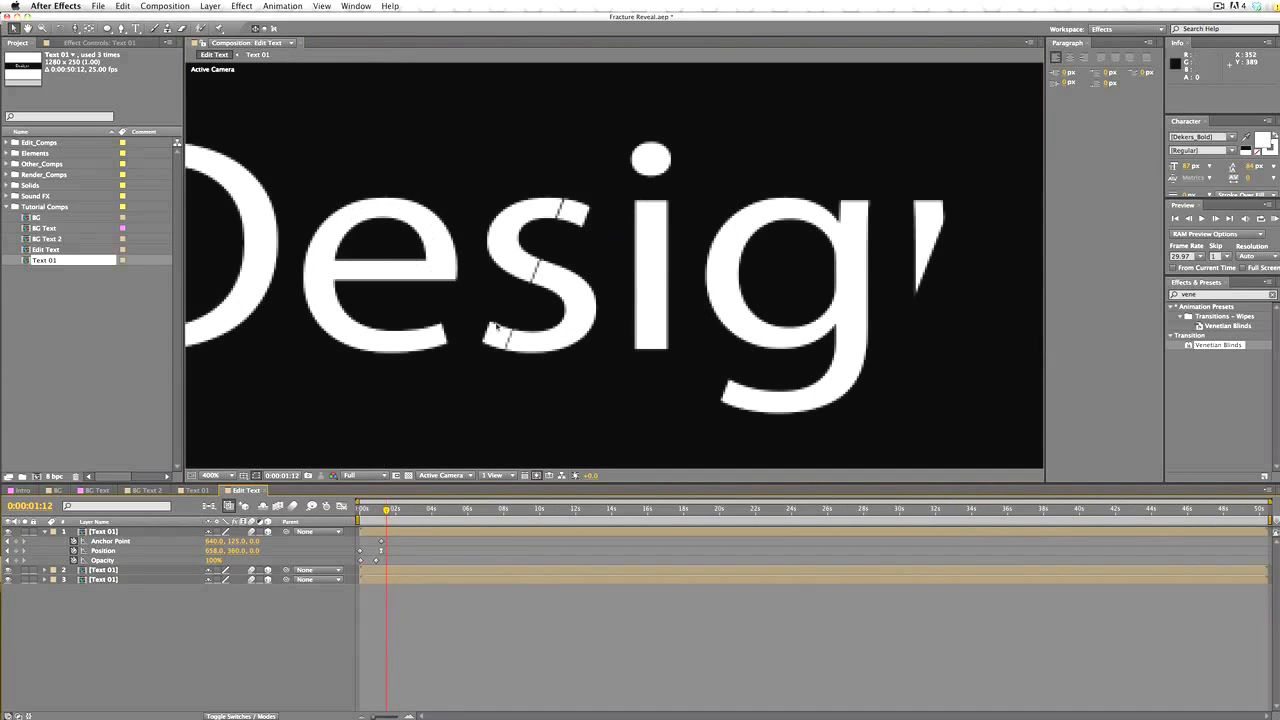
click(183, 533)
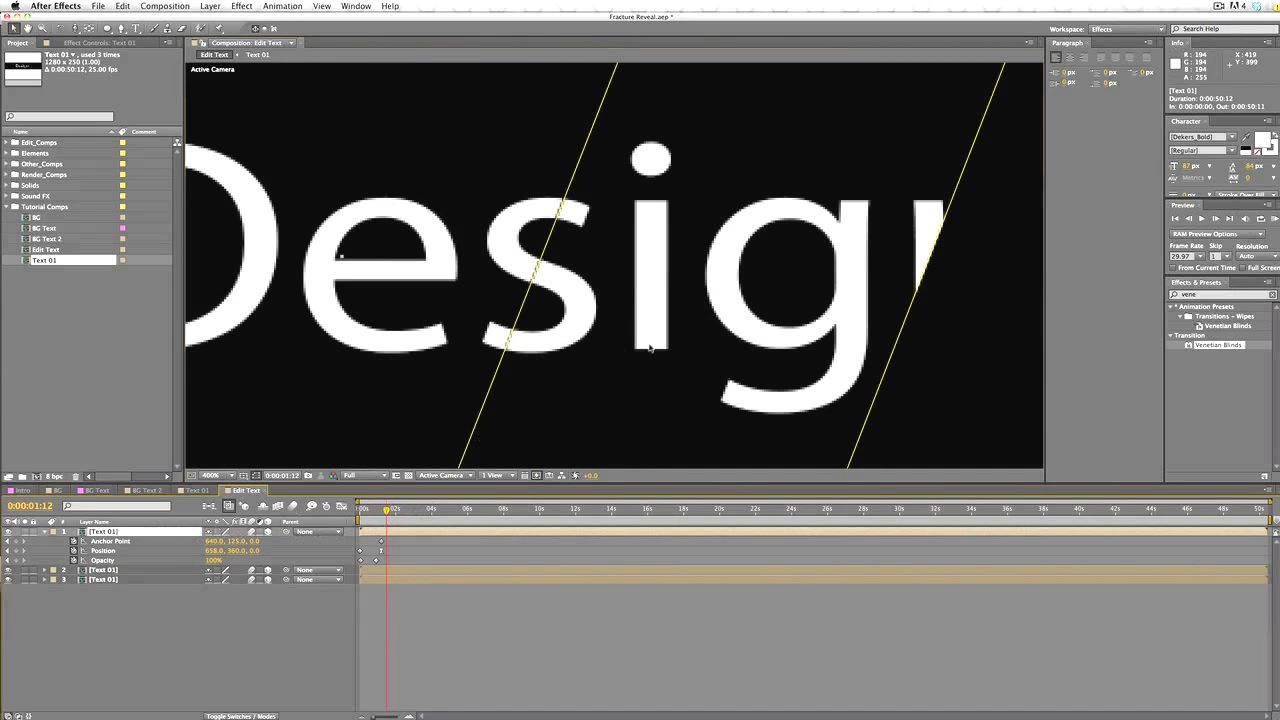
drag(651, 346, 644, 347)
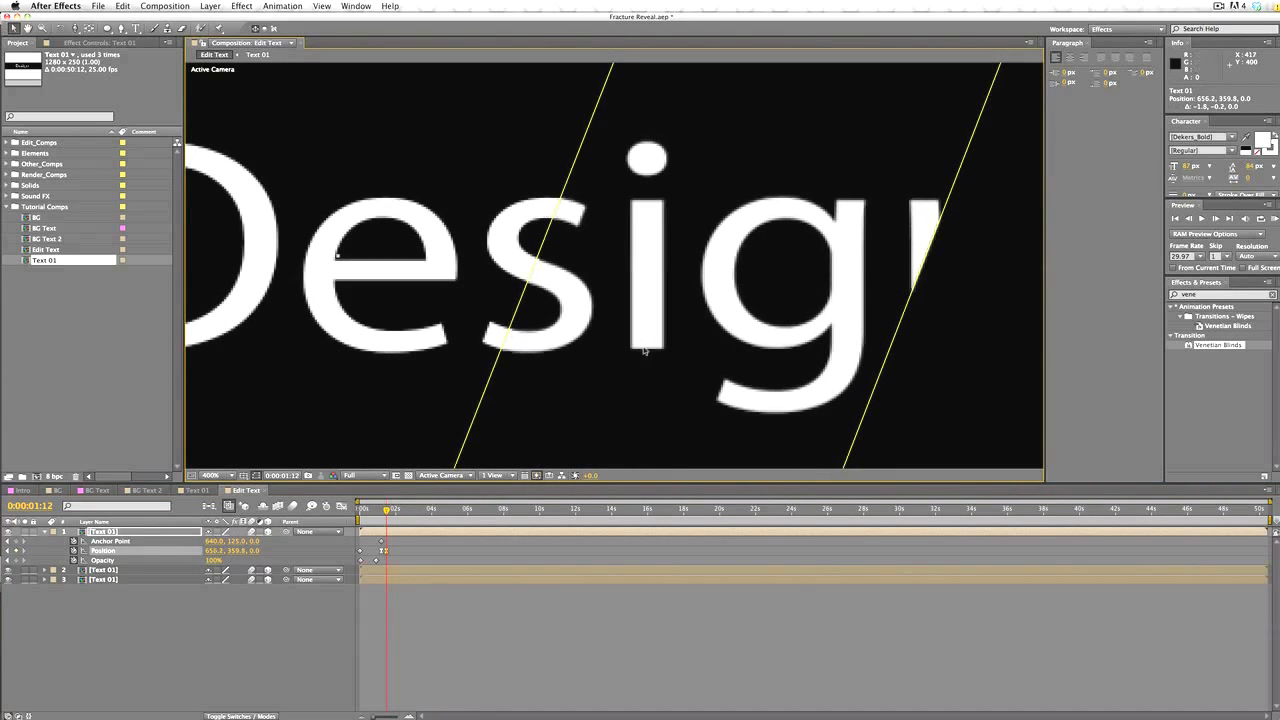
key(super+z)
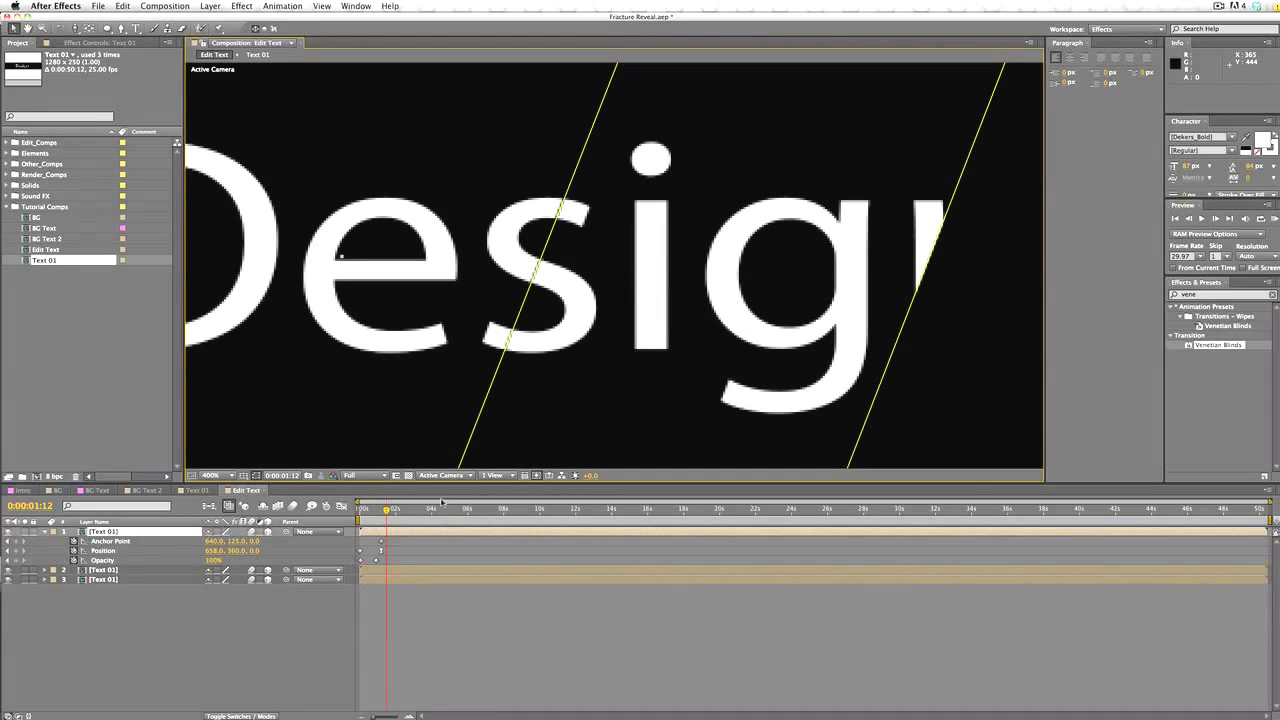
Set the top slice's existing Position keyframe at 0:00:01:05 to about 656.2, 359.5, and collapse the layer
drag(386, 510, 381, 511)
click(381, 551)
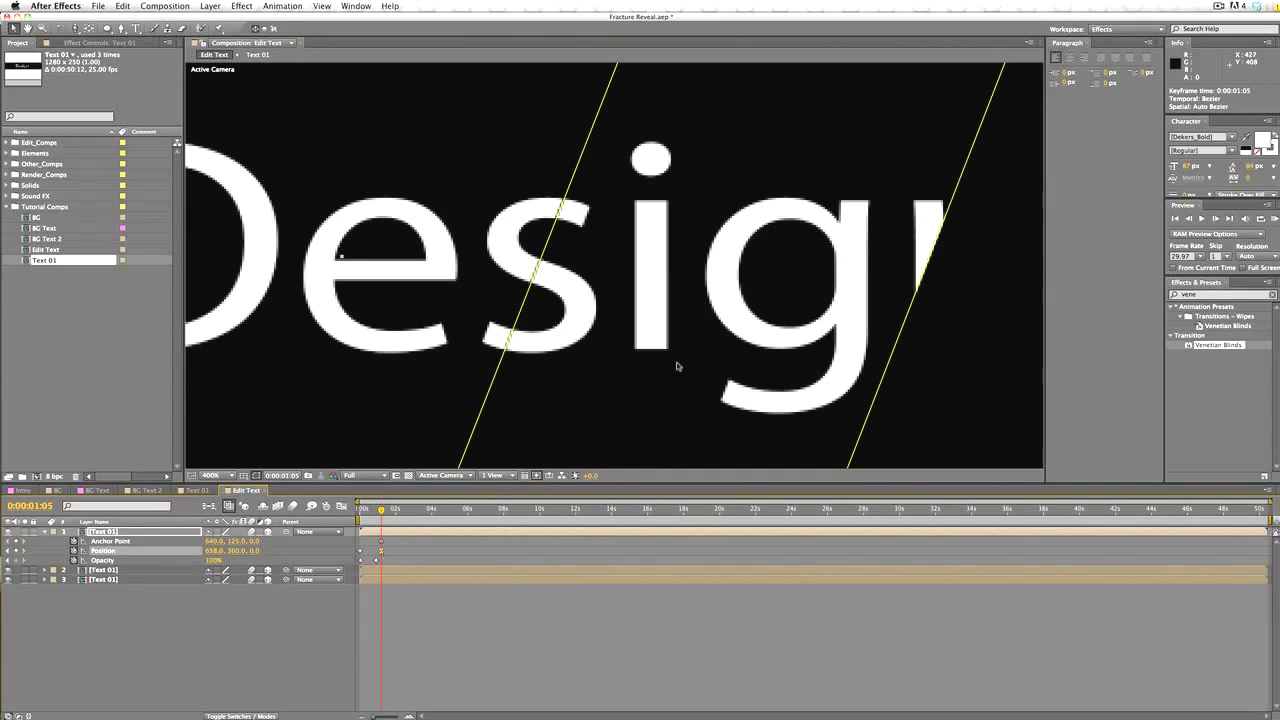
key(super+shift+z)
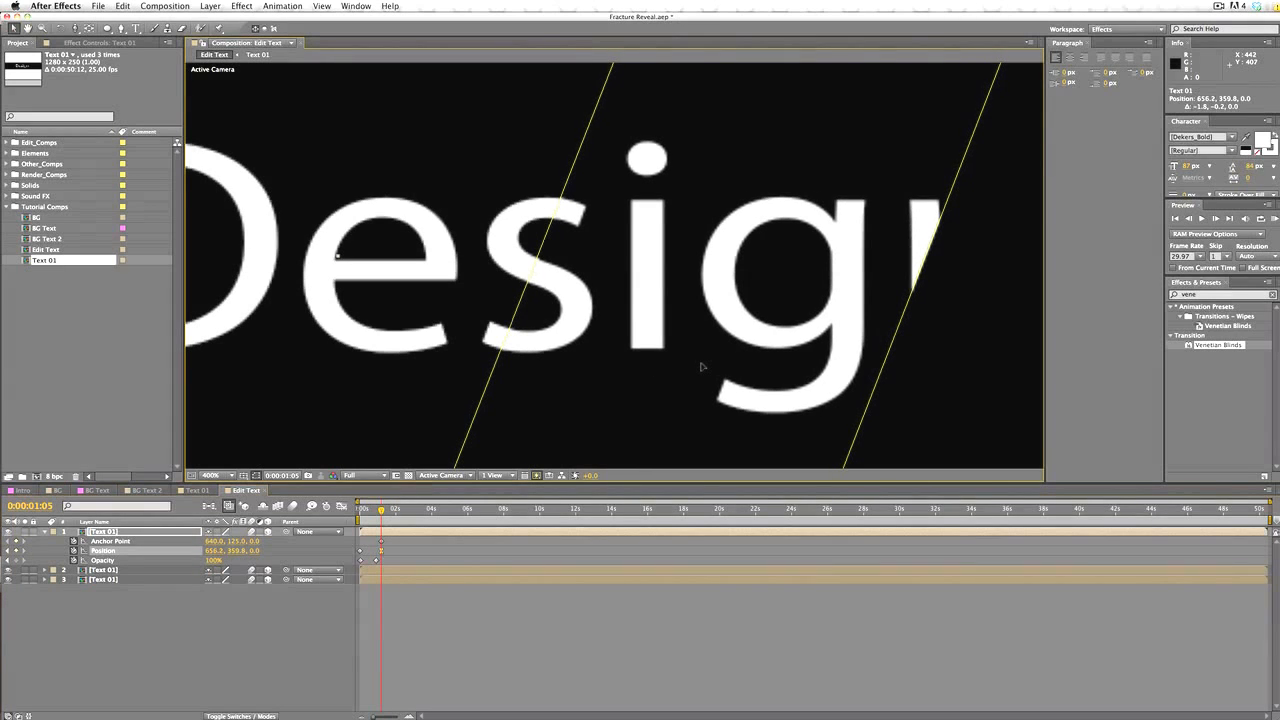
drag(701, 365, 701, 364)
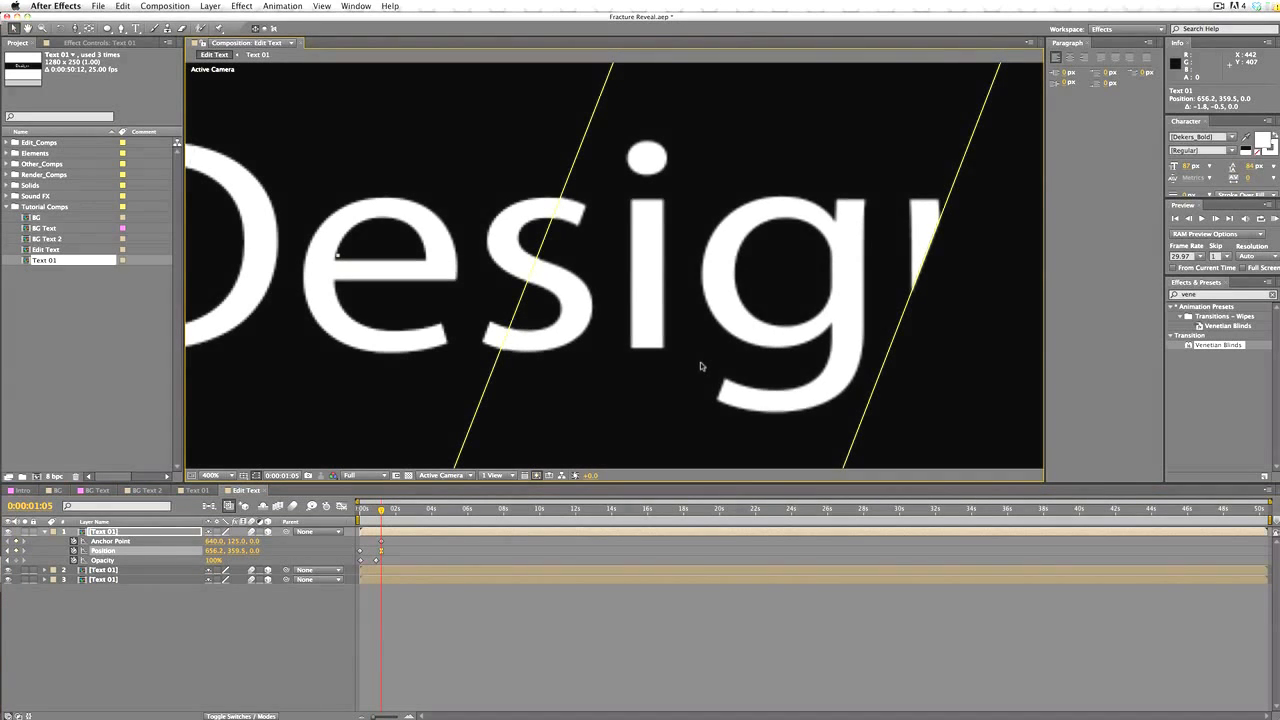
key(comma)
key(comma)
key(comma)
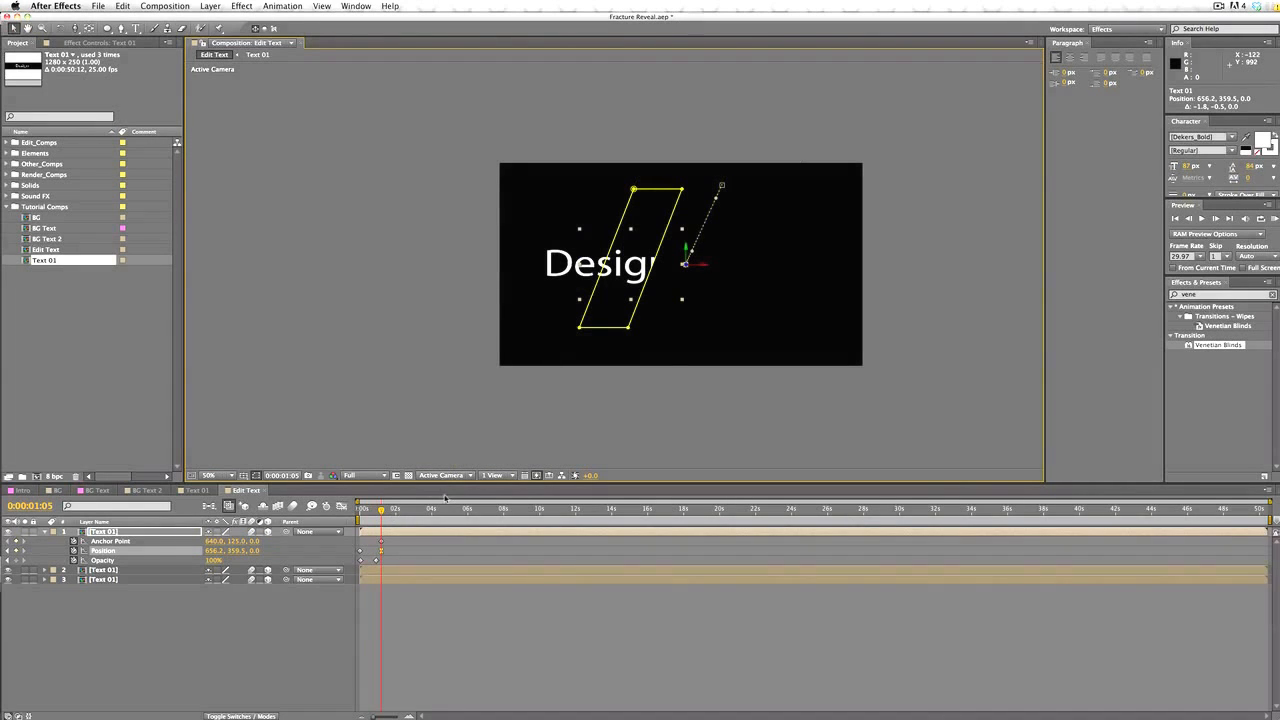
mouse_move(383, 517)
mouse_down()
mouse_move(372, 517)
mouse_move(386, 510)
mouse_up()
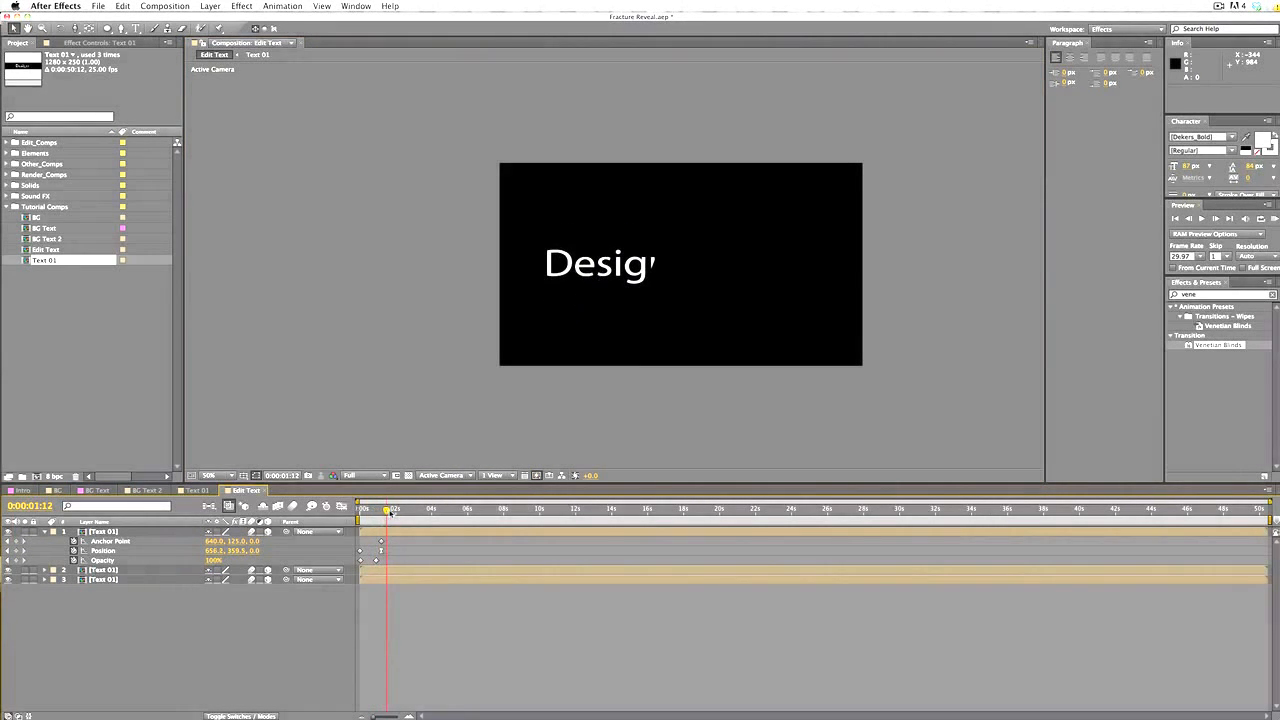
click(44, 531)
Duplicate the second slice's Text 01 layer, which flies in from below, and place the copy at the top of the stack
click(106, 532)
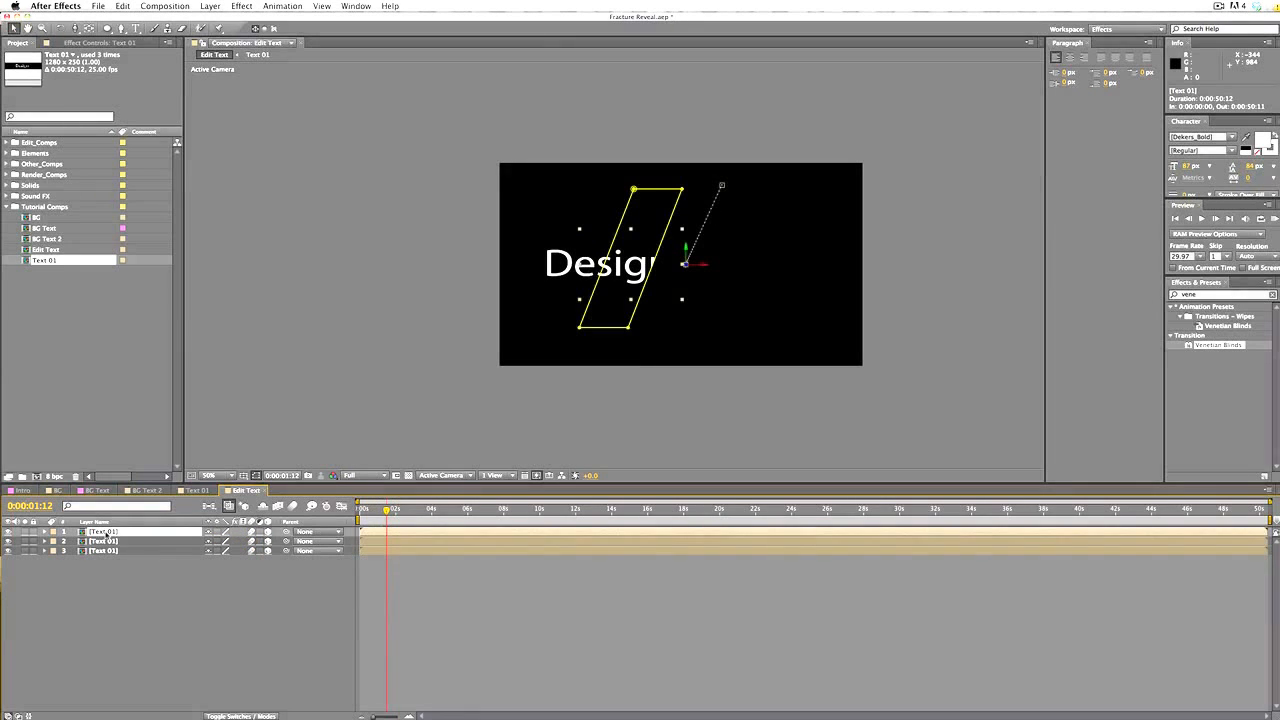
click(106, 541)
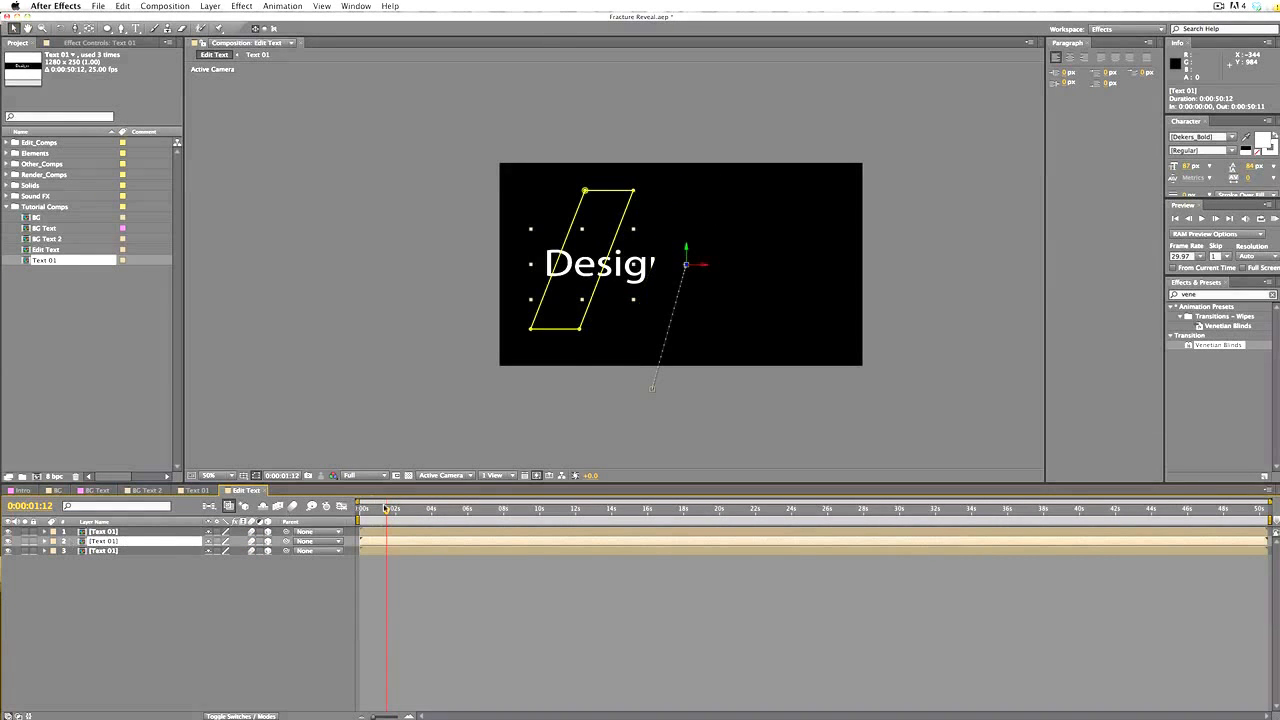
drag(385, 510, 372, 510)
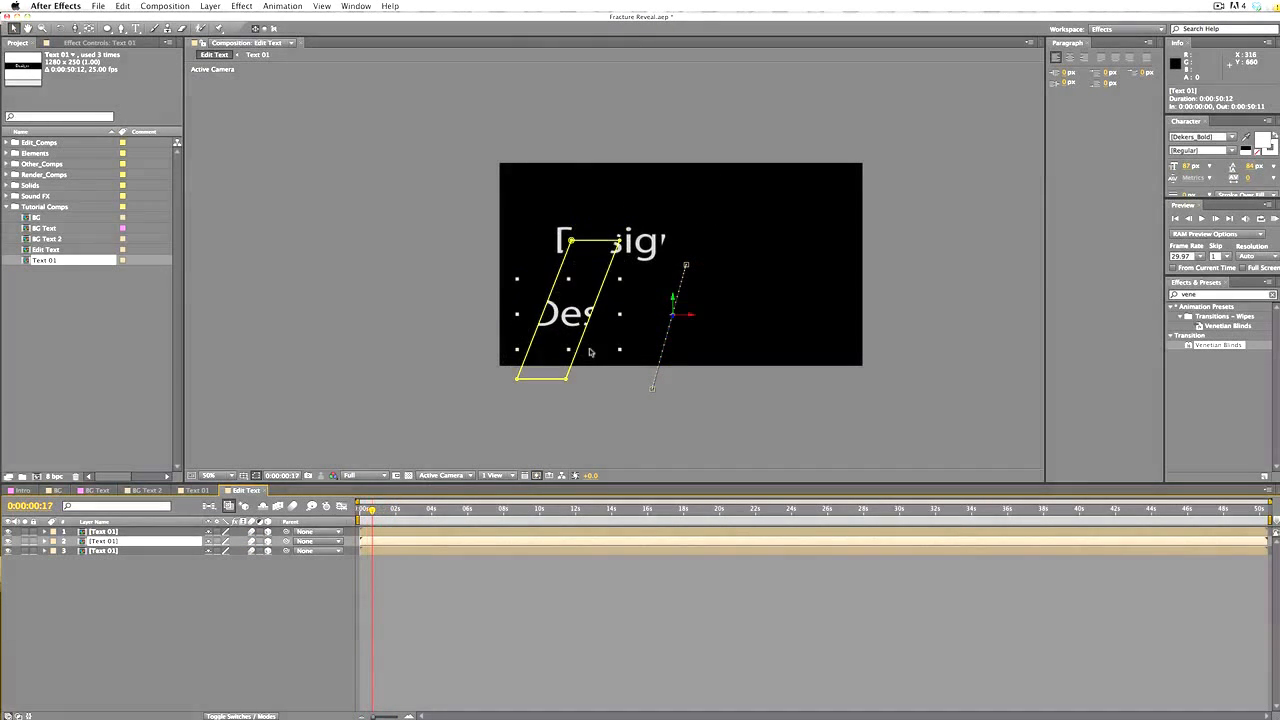
click(558, 240)
click(636, 241)
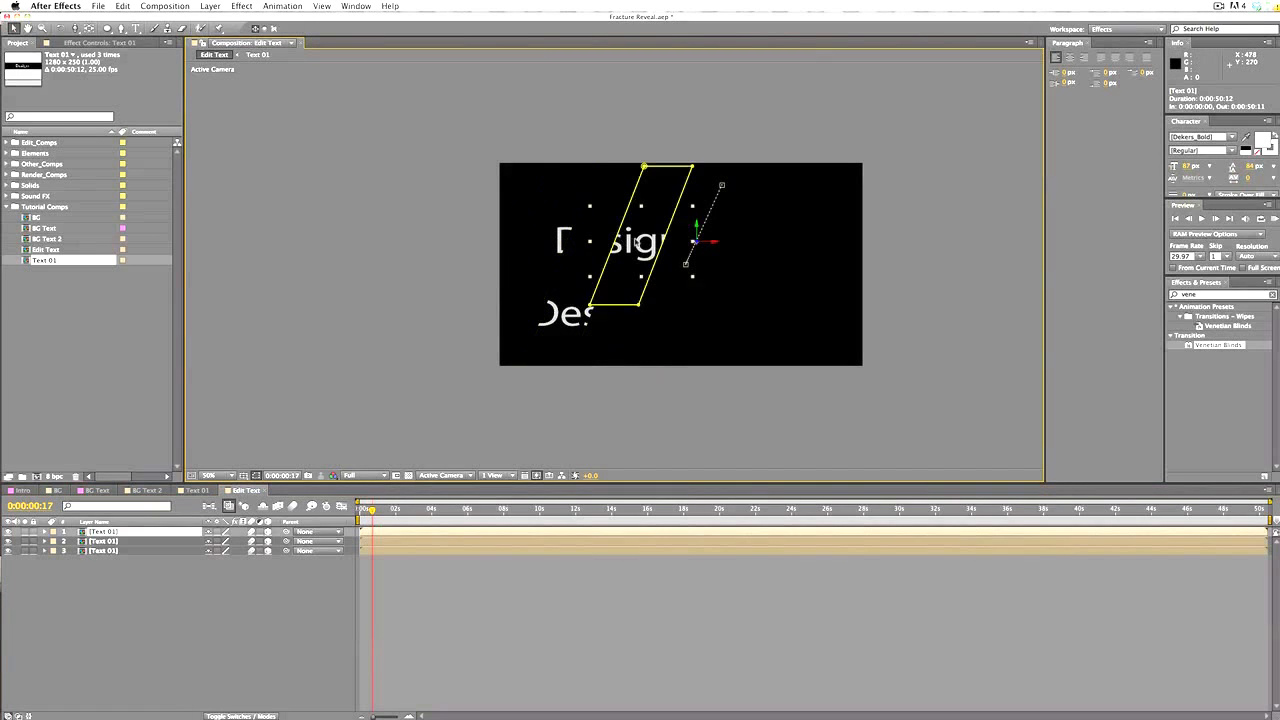
click(571, 312)
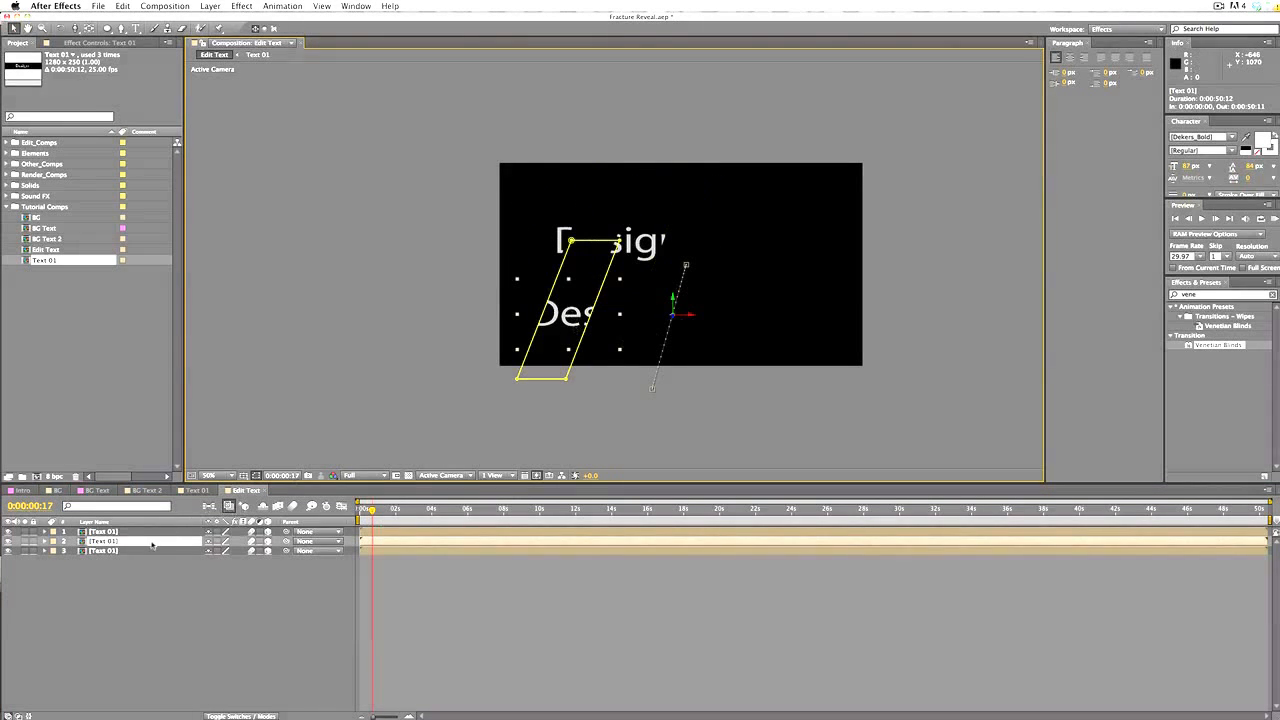
key(super+d)
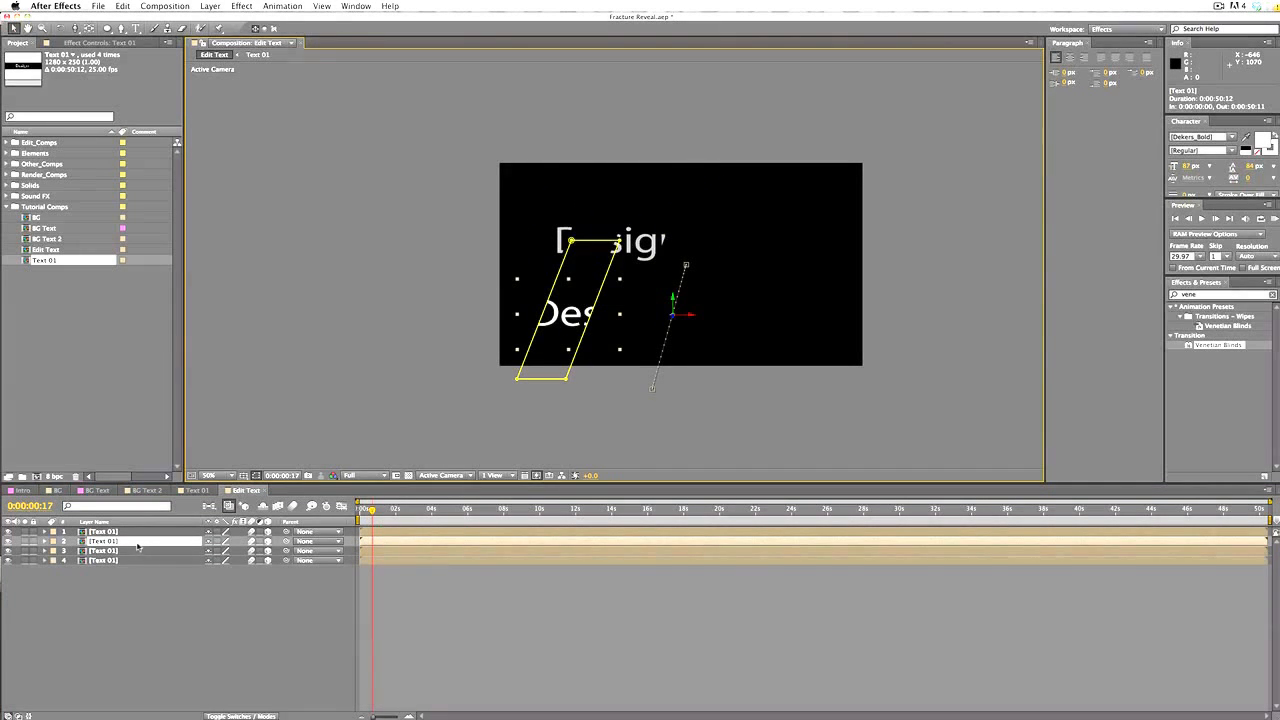
click(143, 532)
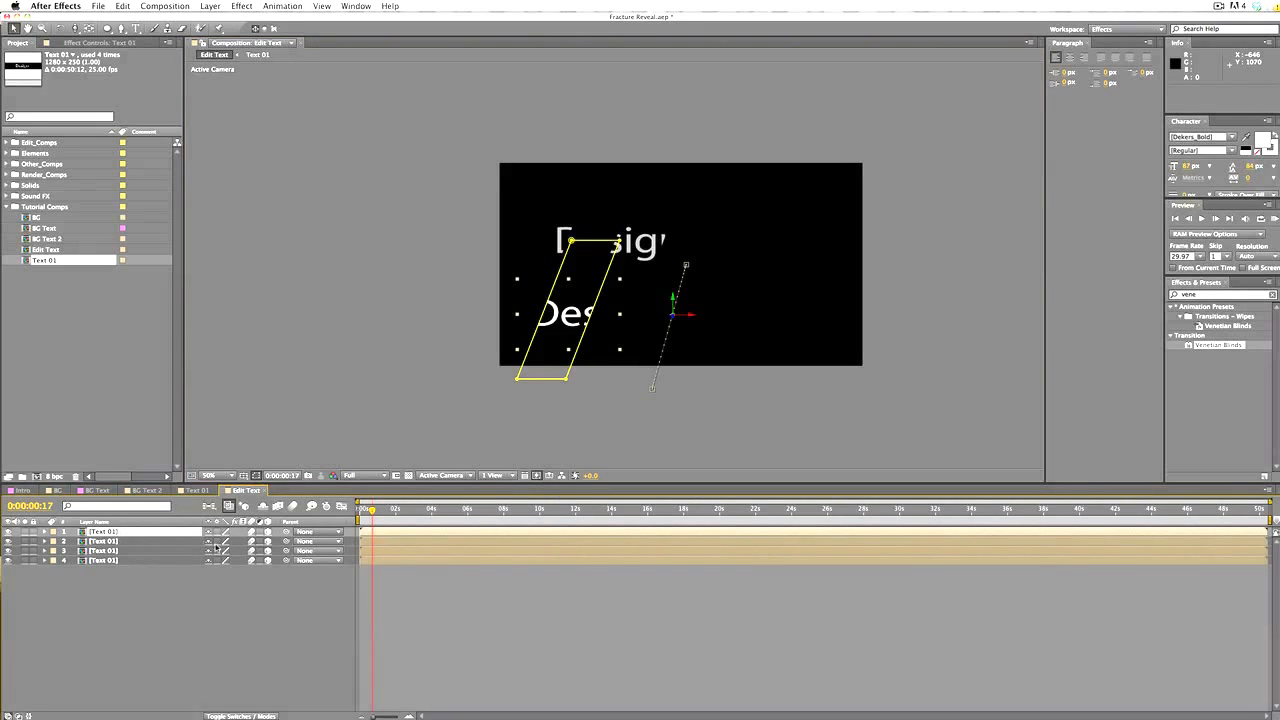
Move the newest copy's mask right to cover the end of the word Design, and check the assembled text at 0:00:01:13
double_click(619, 241)
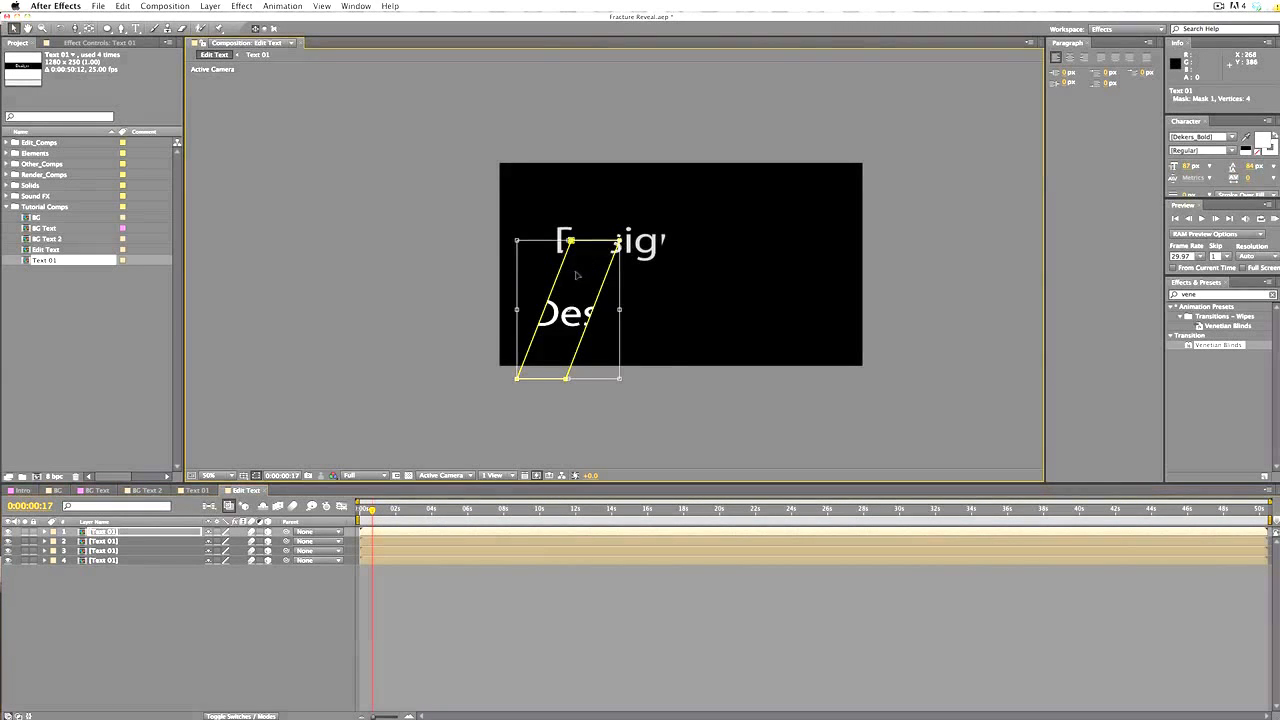
drag(576, 275, 670, 276)
drag(372, 509, 387, 509)
click(128, 534)
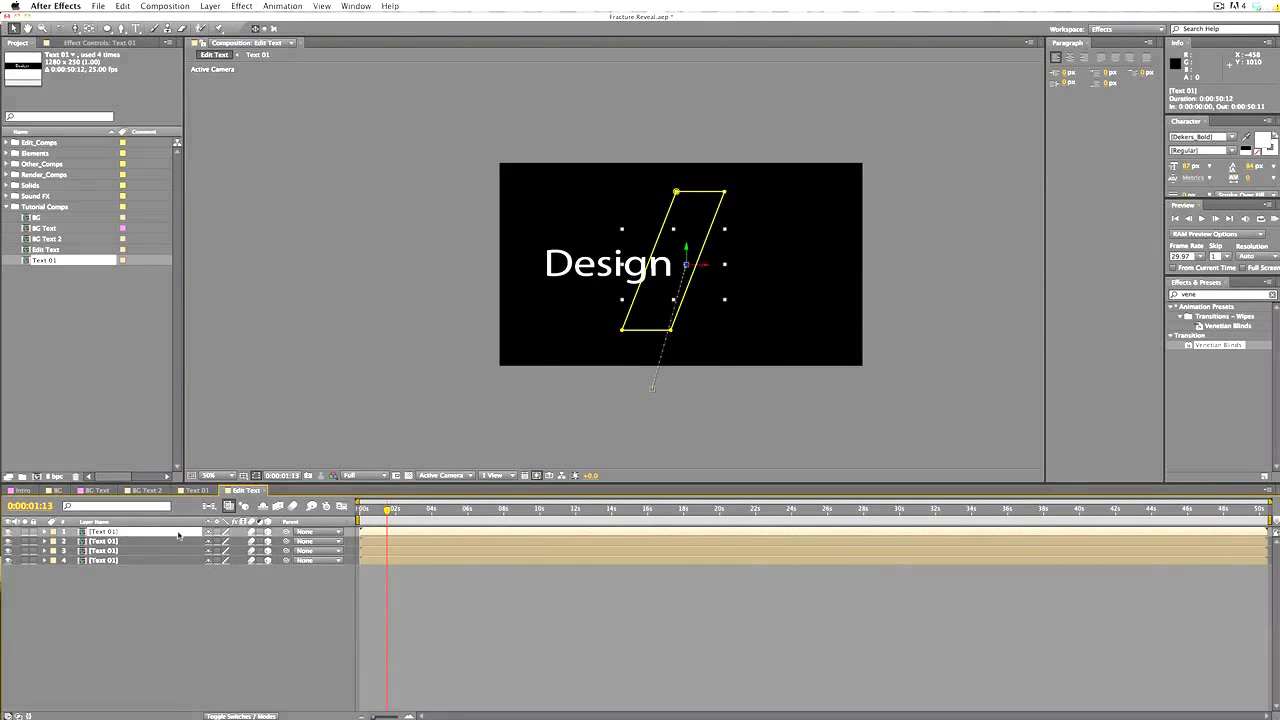
Show the top slice's keyframes and set its Position keyframe at 0:00:01:05 to about 656.5, 360.5, aligning the letter n
key(u)
drag(391, 512, 380, 513)
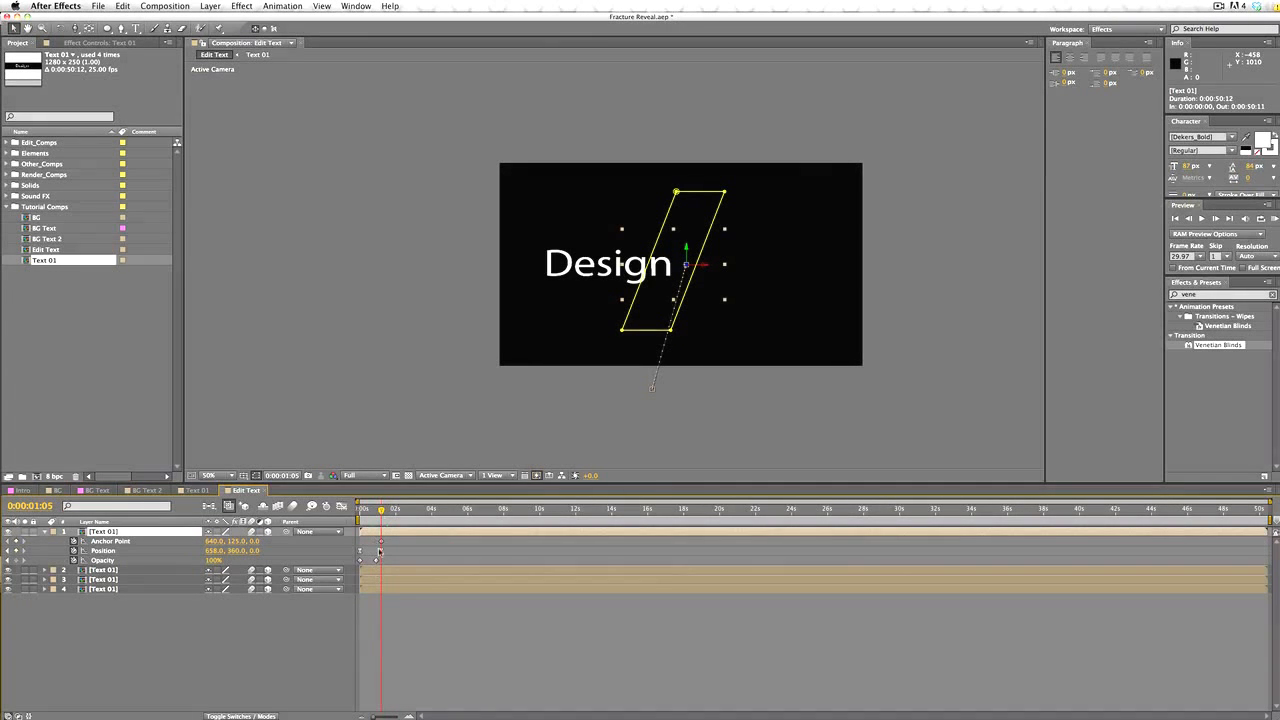
scroll(626, 289, up, 2)
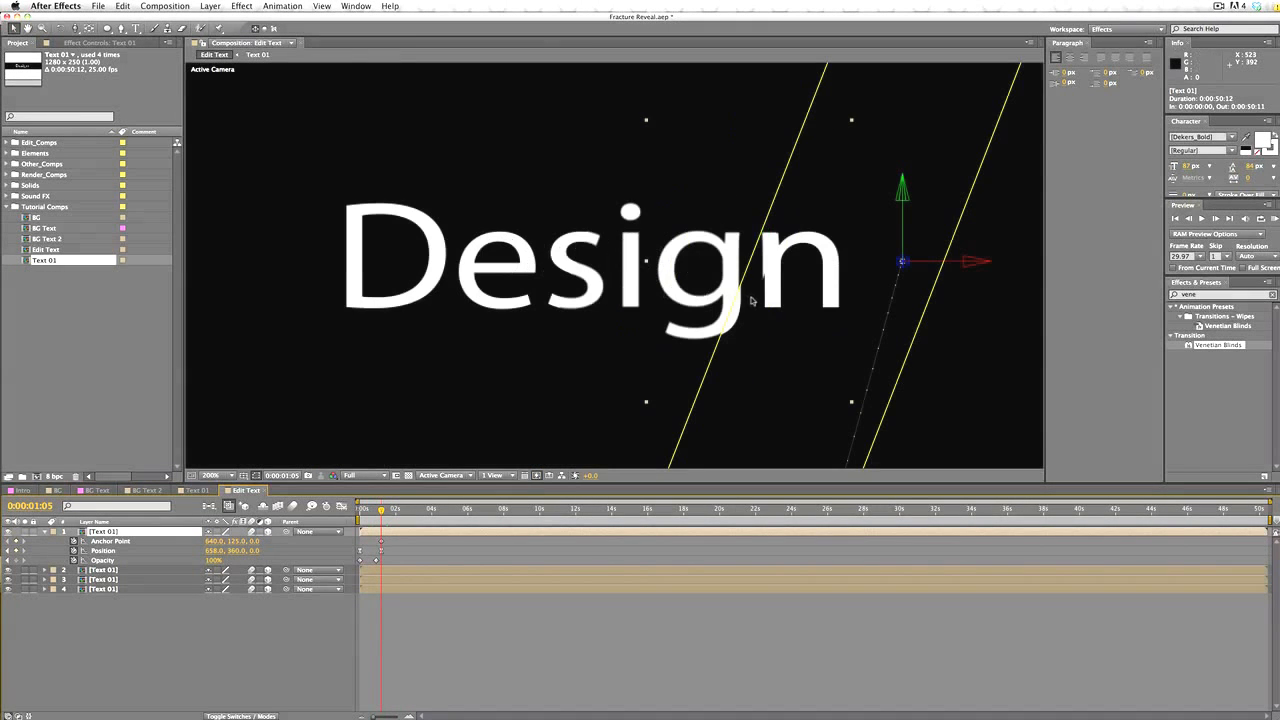
drag(788, 302, 786, 303)
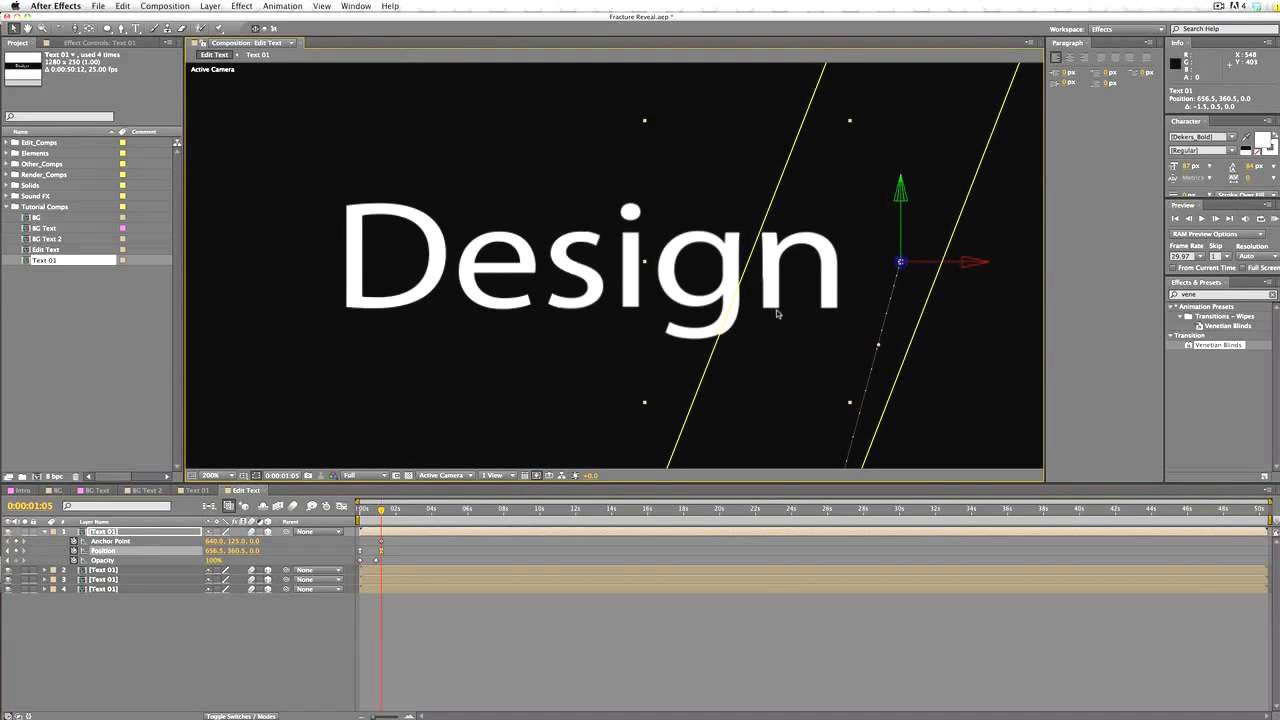
scroll(698, 383, down, 2)
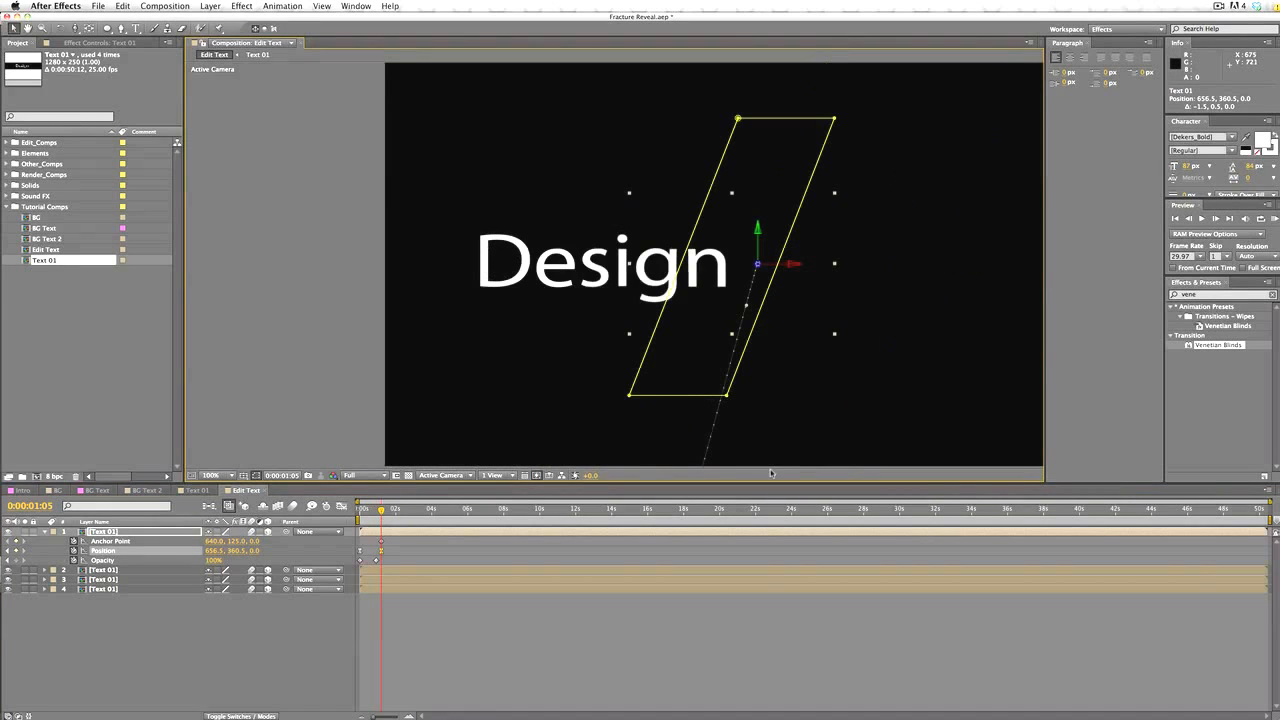
click(315, 294)
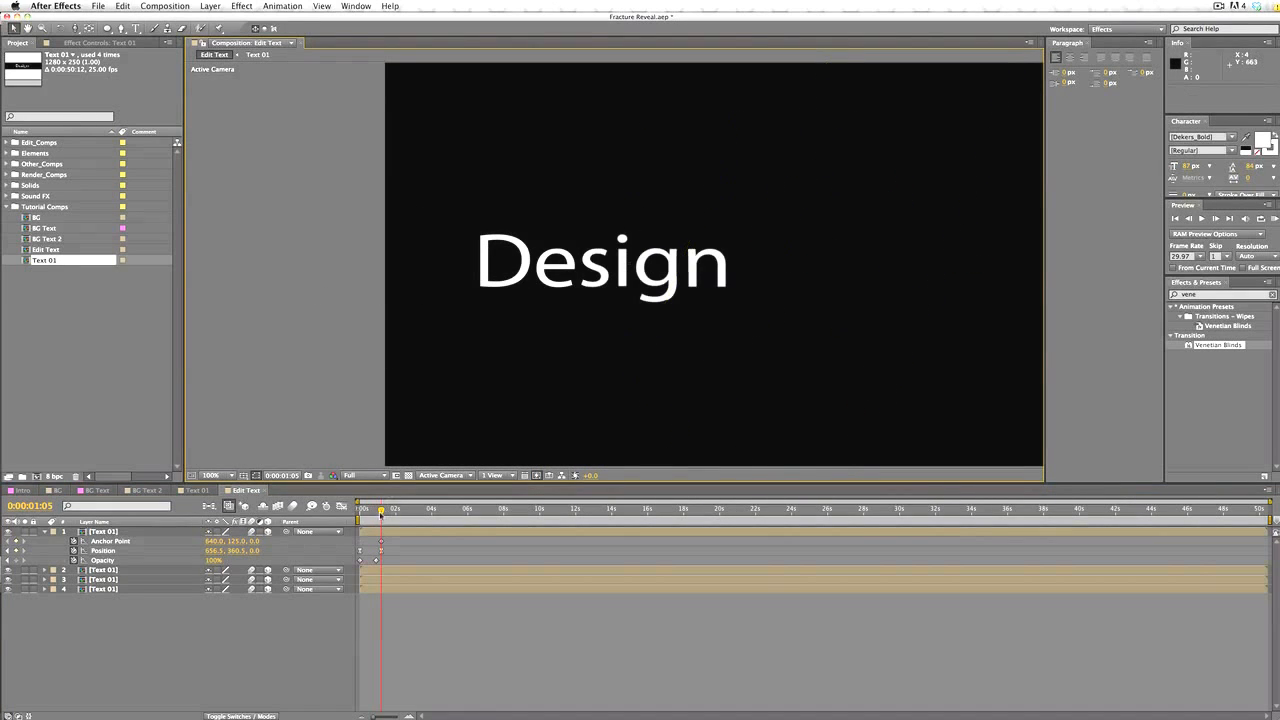
At 0:00:01:01, shift the top slice's whole mask right by about 16 px so it no longer catches the g
drag(381, 513, 378, 513)
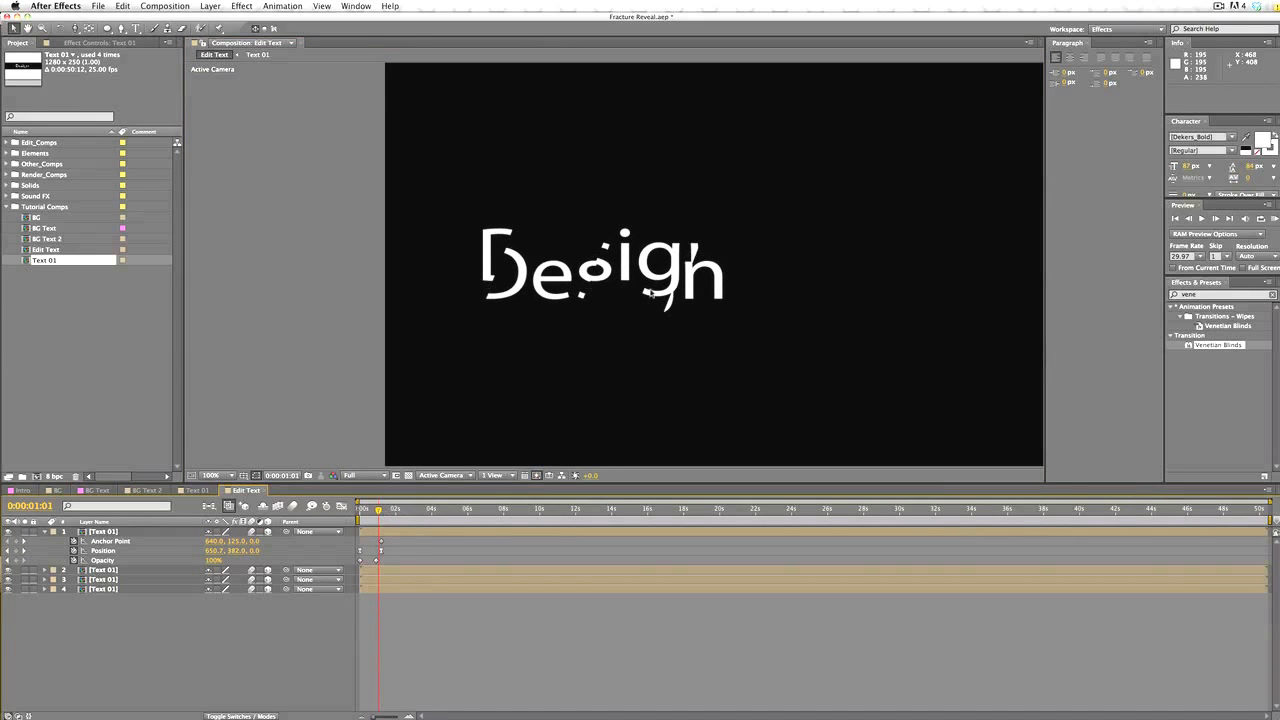
click(187, 531)
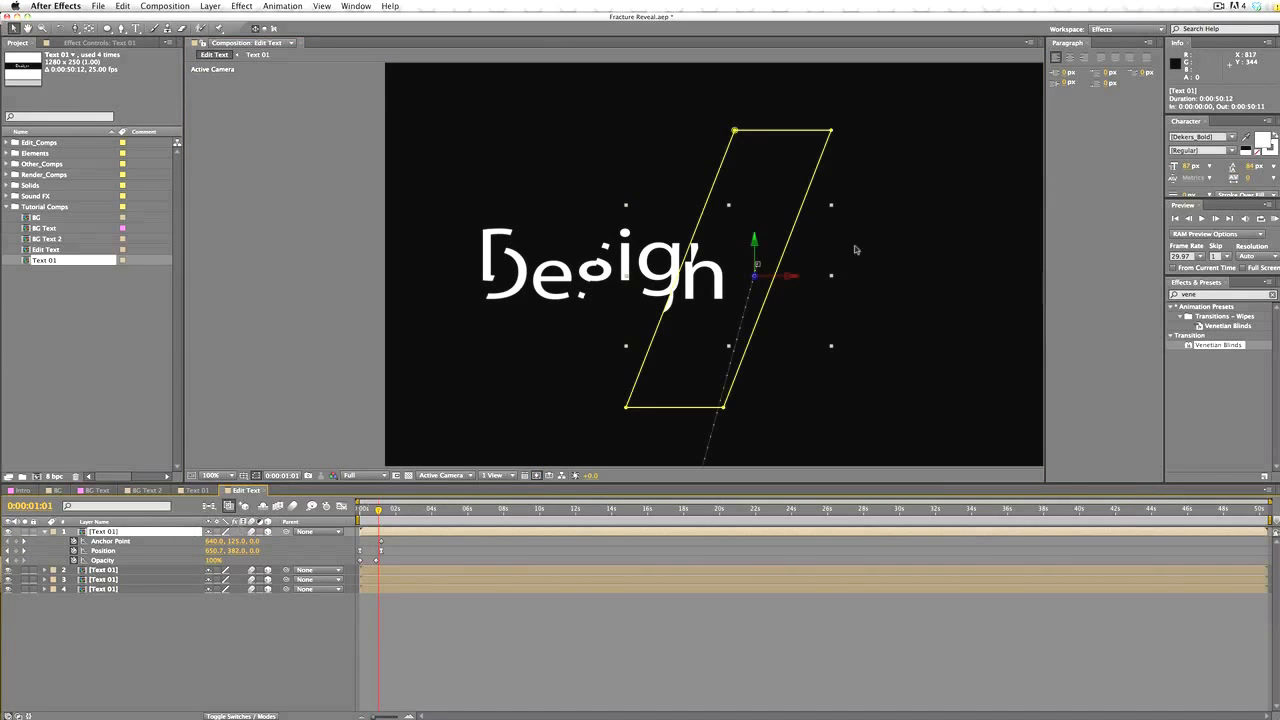
double_click(831, 131)
drag(760, 198, 769, 200)
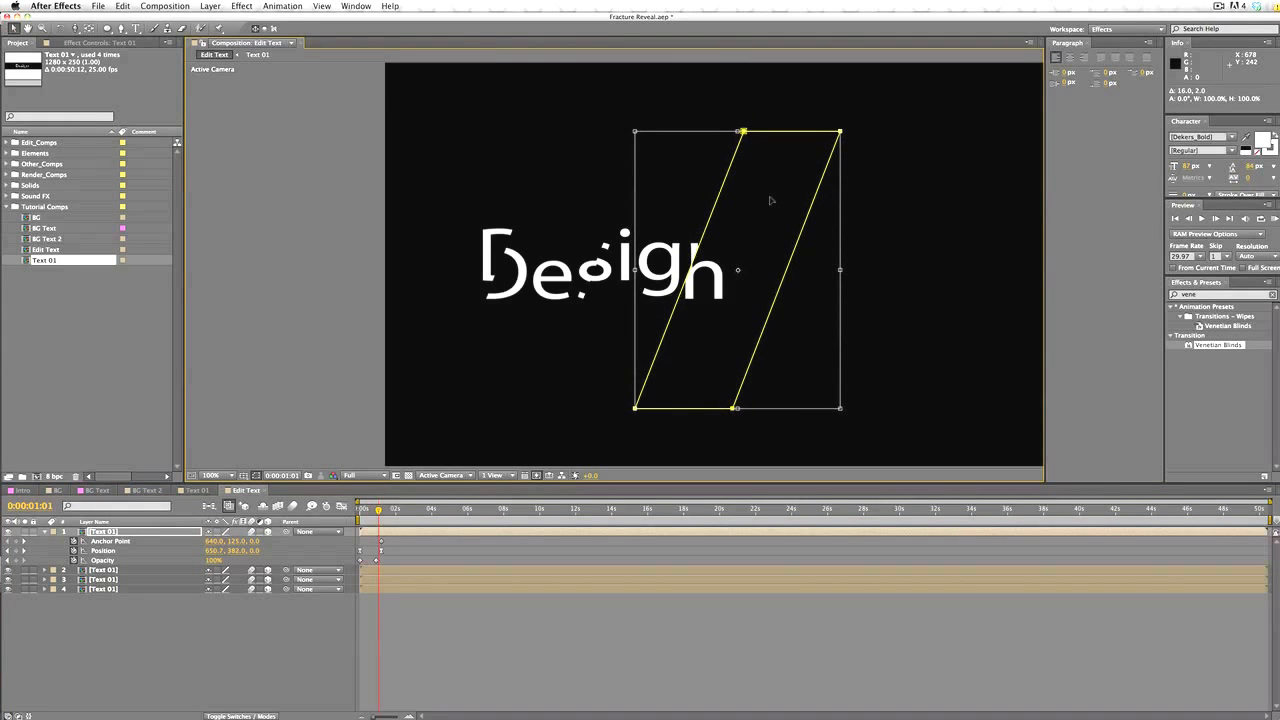
key(period)
key(period)
drag(823, 233, 662, 206)
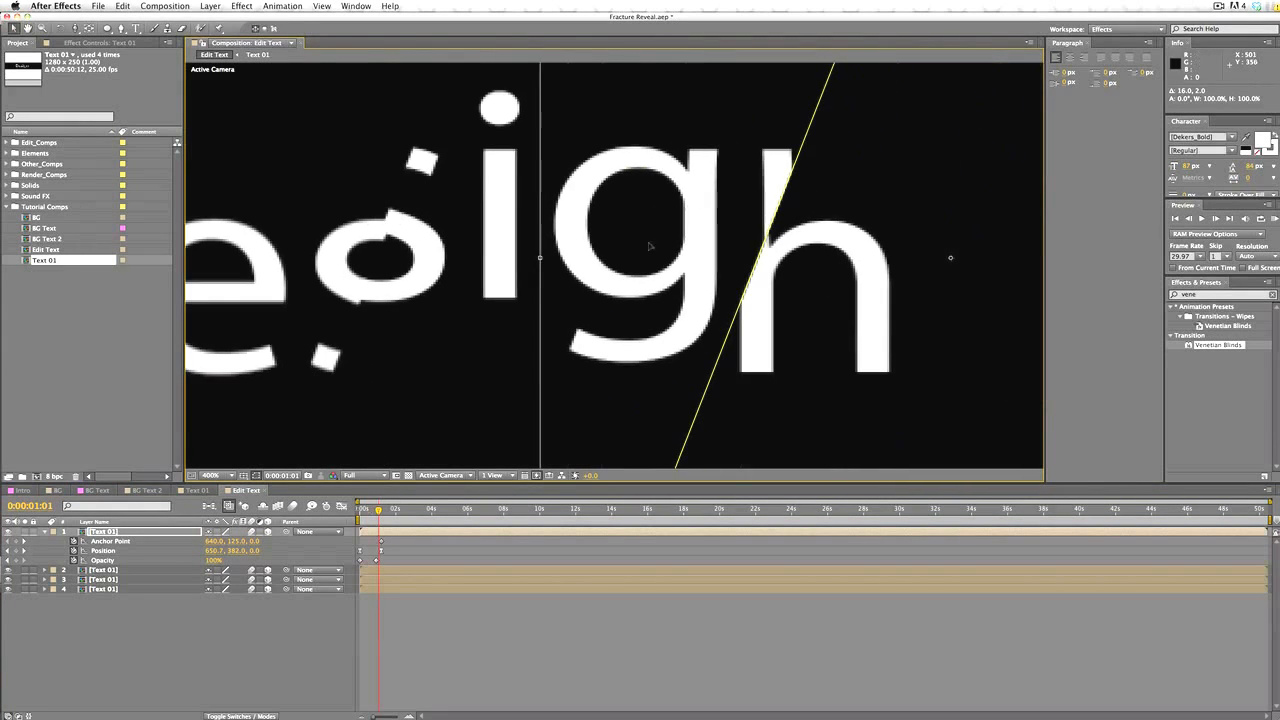
Check the assembled word Design at 0:00:01:18 and collapse the top slice's properties
mouse_move(379, 512)
mouse_down()
mouse_move(359, 512)
mouse_move(390, 511)
mouse_up()
scroll(524, 381, down, 3)
click(427, 381)
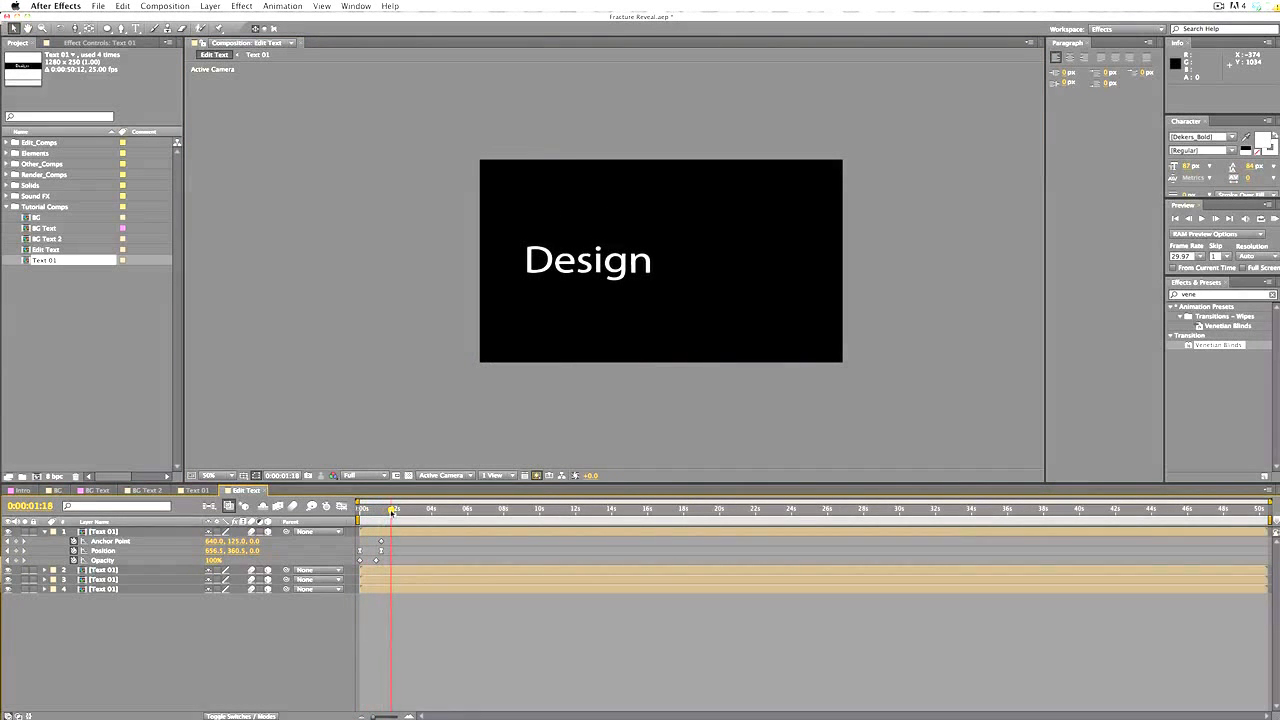
click(45, 532)
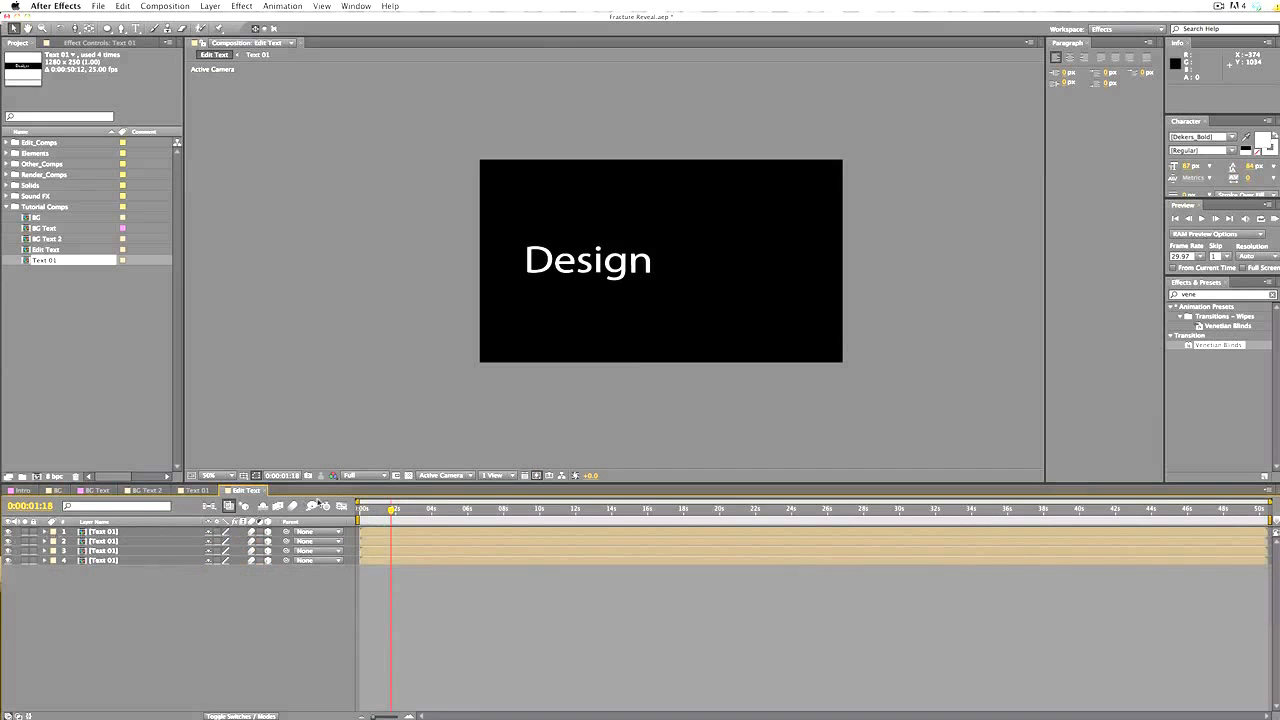
Stagger the slices' start times: layer 3 at 0:00:00:06, layer 2 at 0:00:00:15 and layer 1 at 0:00:00:21
mouse_move(358, 510)
mouse_down()
mouse_move(383, 510)
mouse_move(358, 510)
mouse_up()
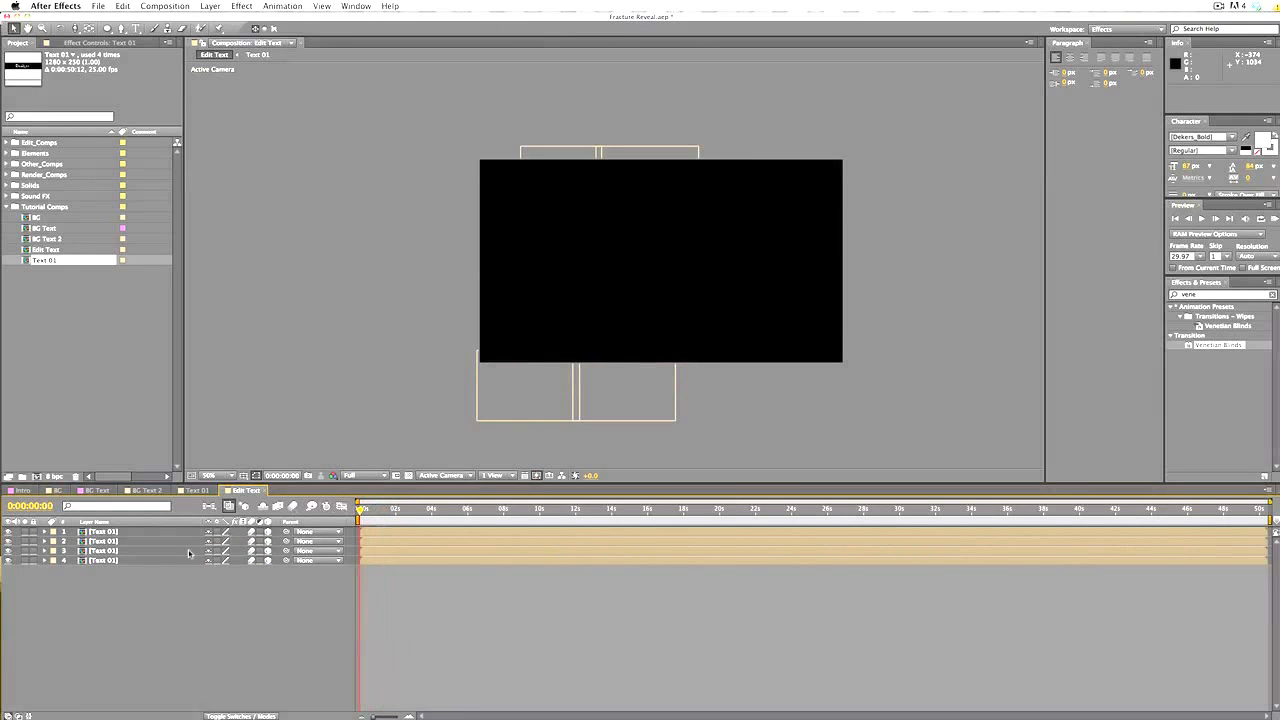
click(124, 551)
click(124, 541)
click(124, 532)
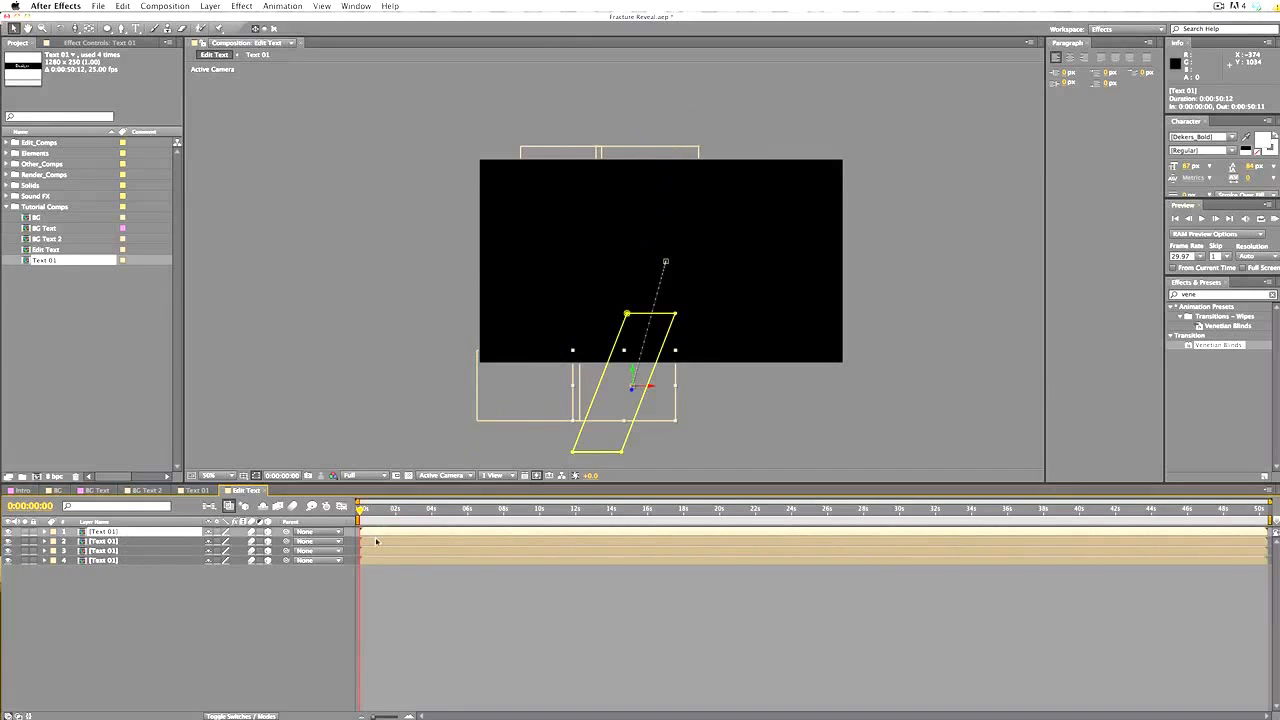
drag(361, 514, 367, 514)
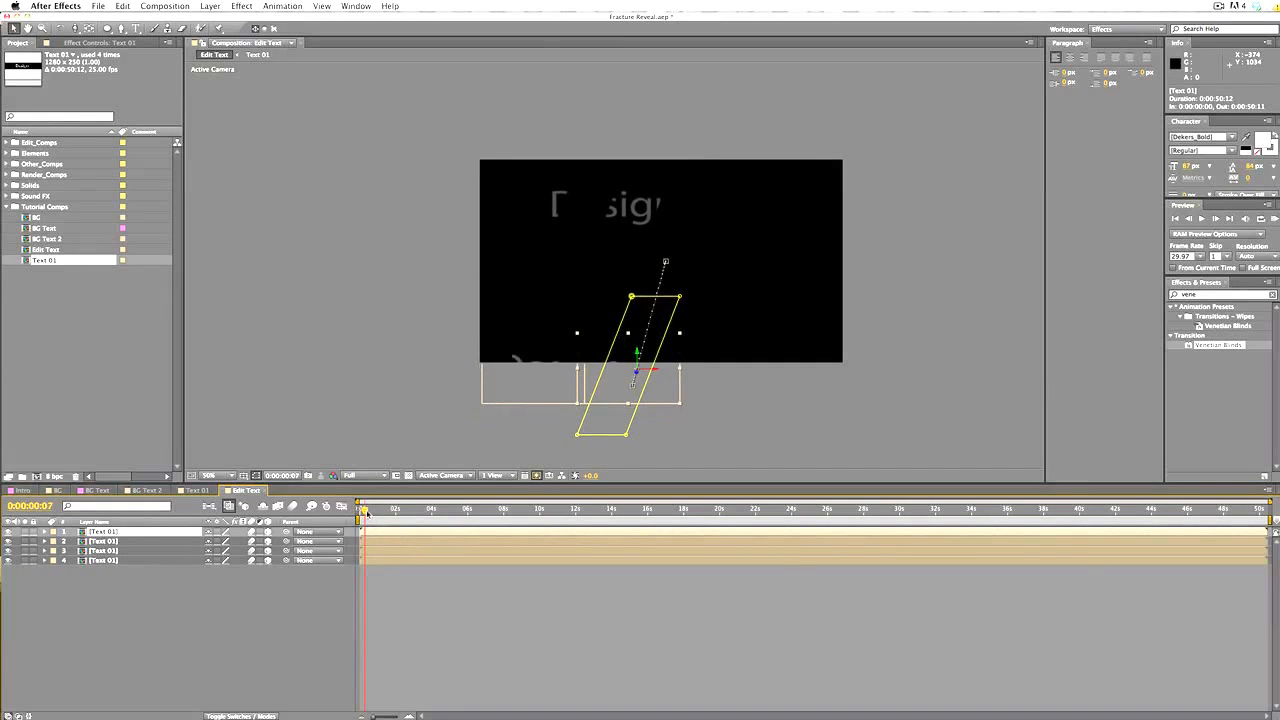
click(380, 550)
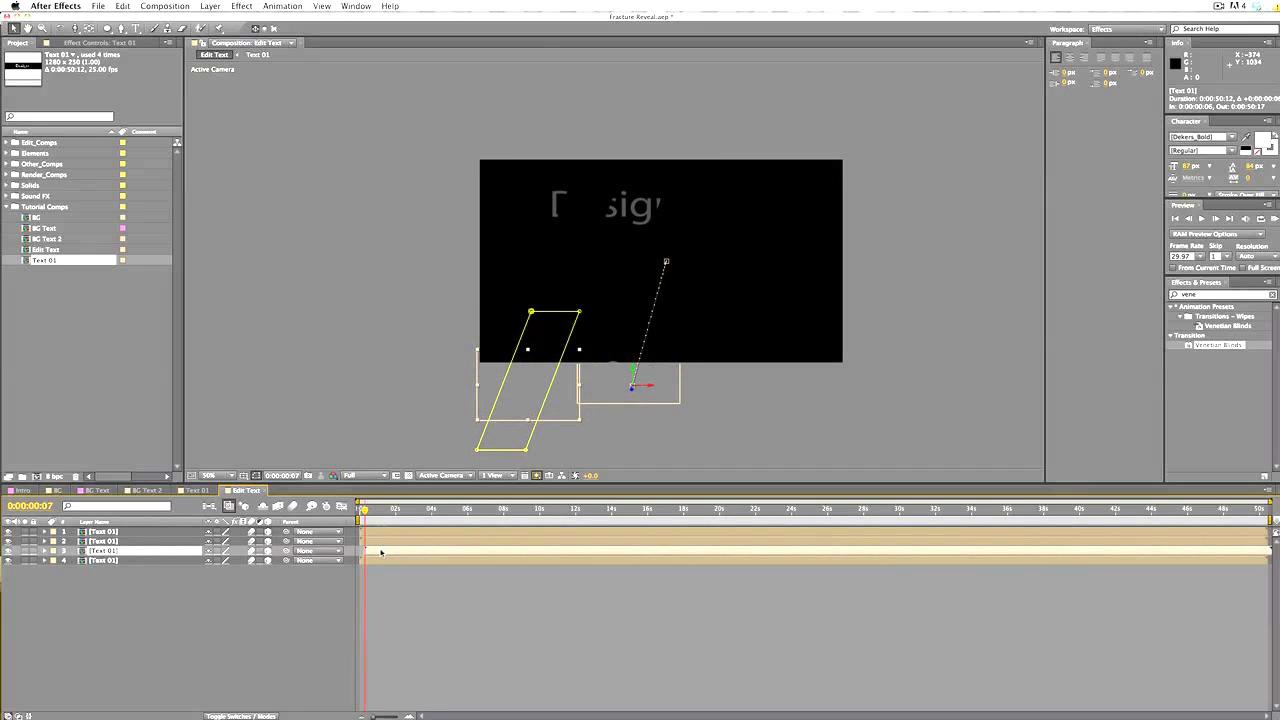
click(389, 541)
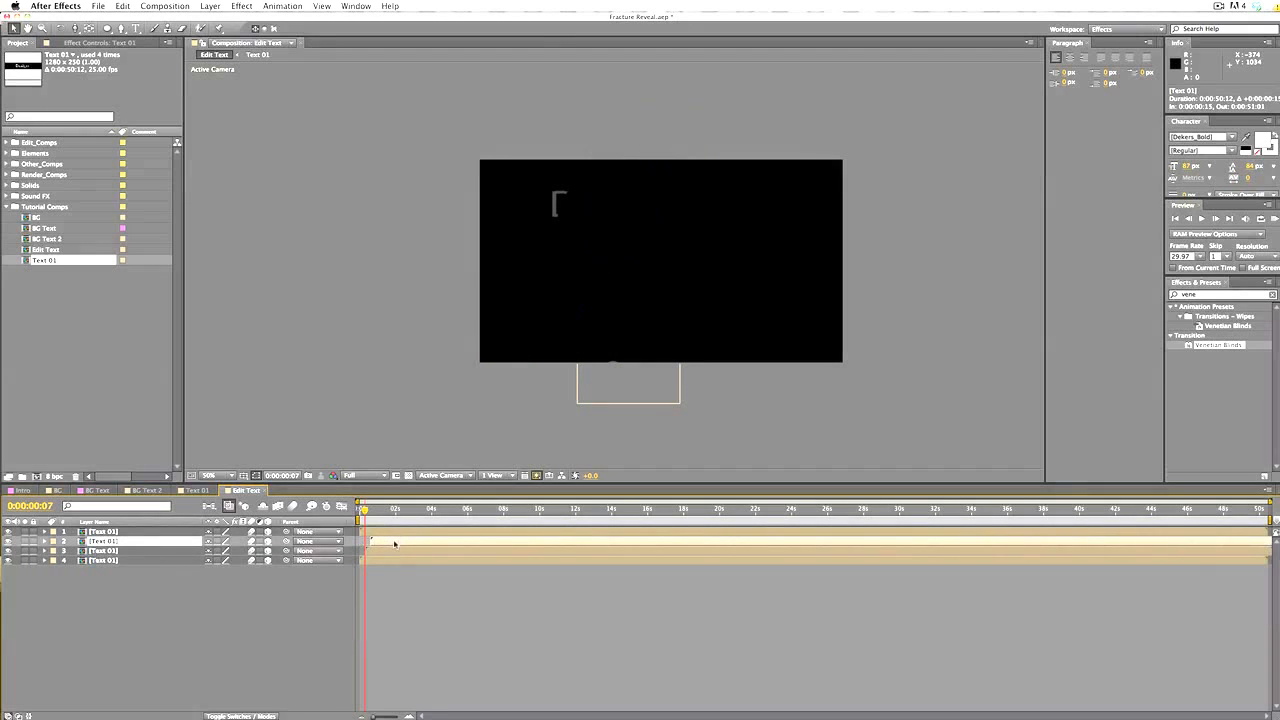
click(401, 533)
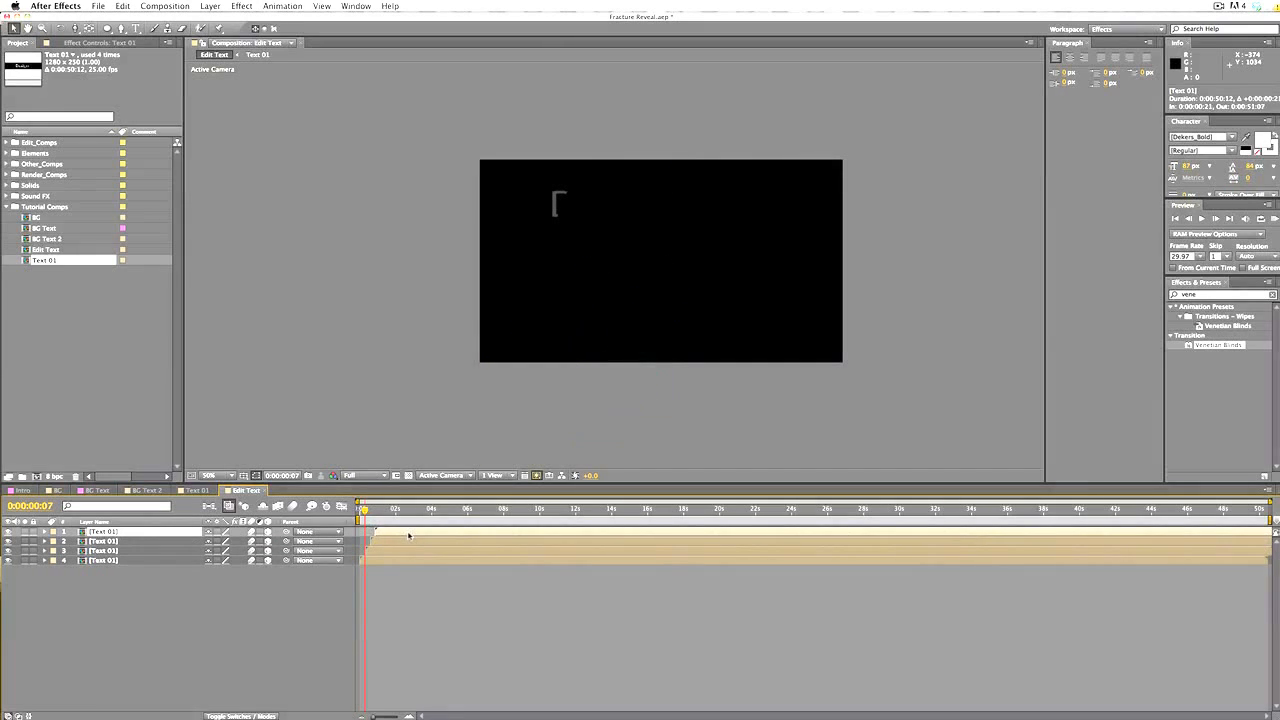
Preview the staggered reveal from the start and scrub through how the pieces of Design assemble
key(space)
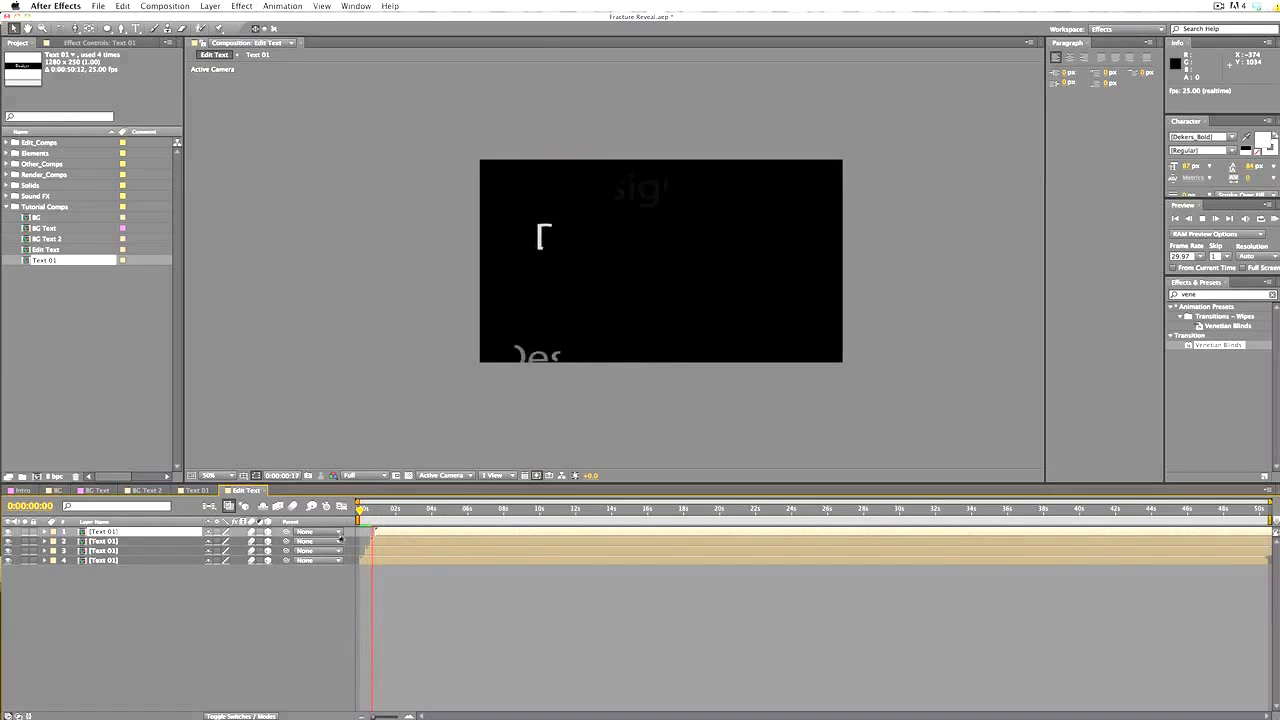
click(366, 452)
key(space)
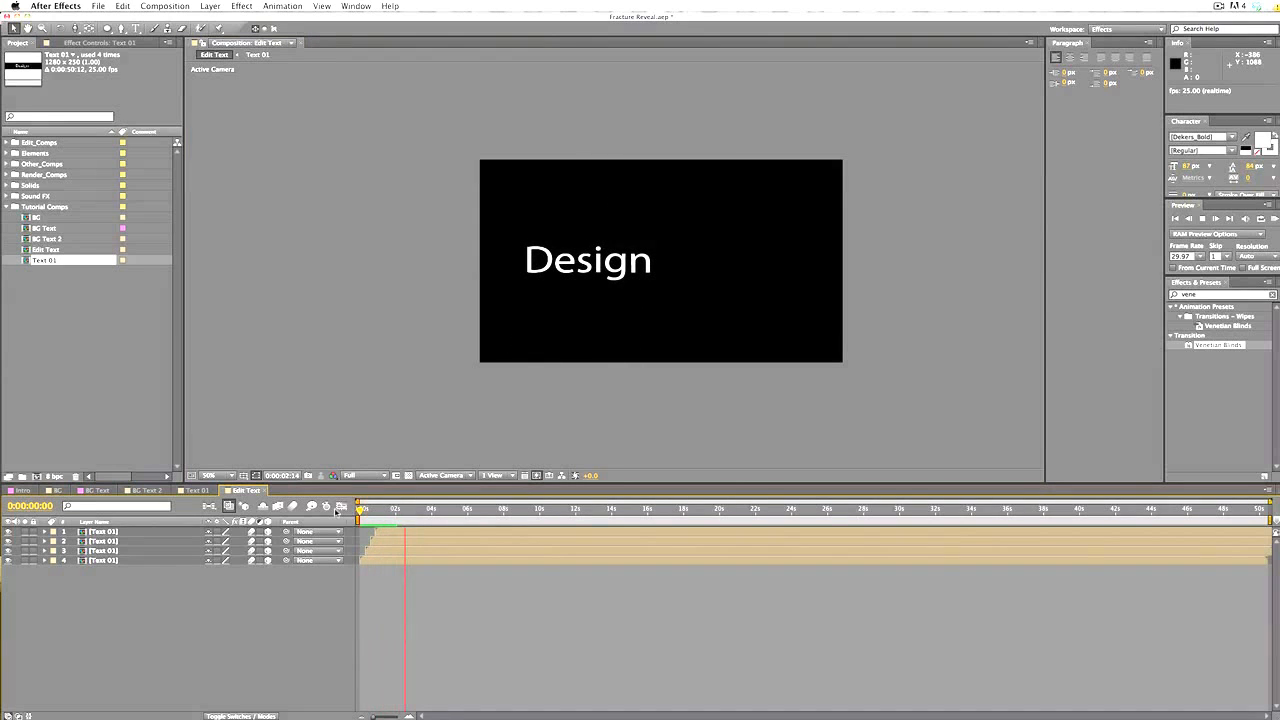
click(366, 511)
drag(364, 511, 360, 514)
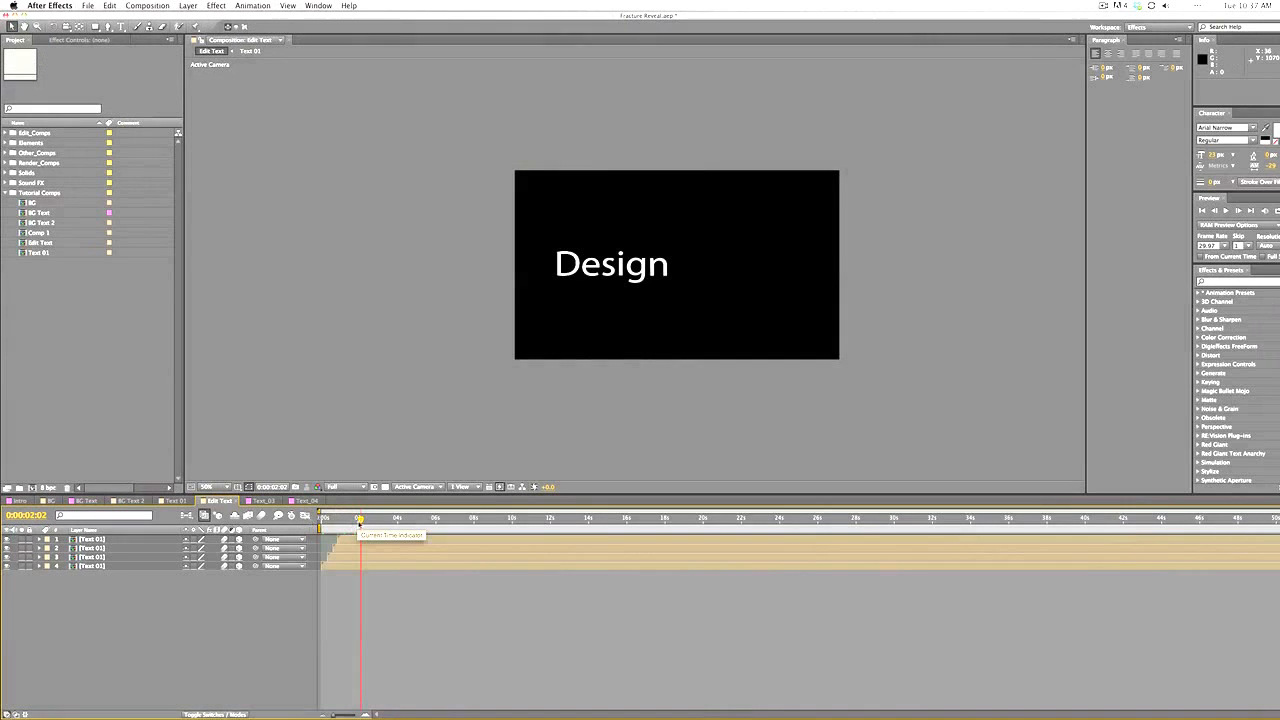
mouse_move(356, 522)
mouse_down()
mouse_move(324, 527)
mouse_move(360, 533)
mouse_move(346, 533)
mouse_up()
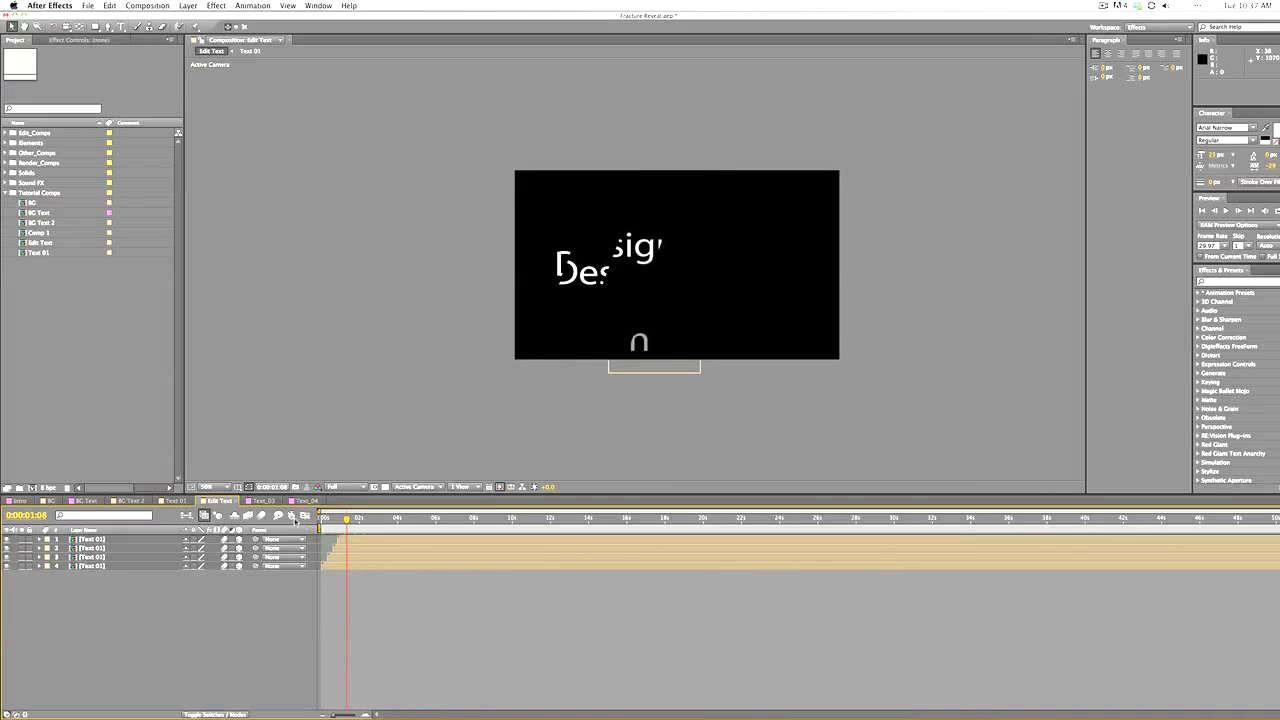
Examine the finished Text_03 and Text_04 compositions, scrubbing through their staggered eight-layer text reveals
click(263, 500)
click(481, 520)
mouse_move(481, 520)
mouse_down()
mouse_move(322, 541)
mouse_move(491, 538)
mouse_move(466, 539)
mouse_up()
click(305, 500)
drag(316, 516, 523, 537)
click(264, 500)
drag(363, 517, 447, 539)
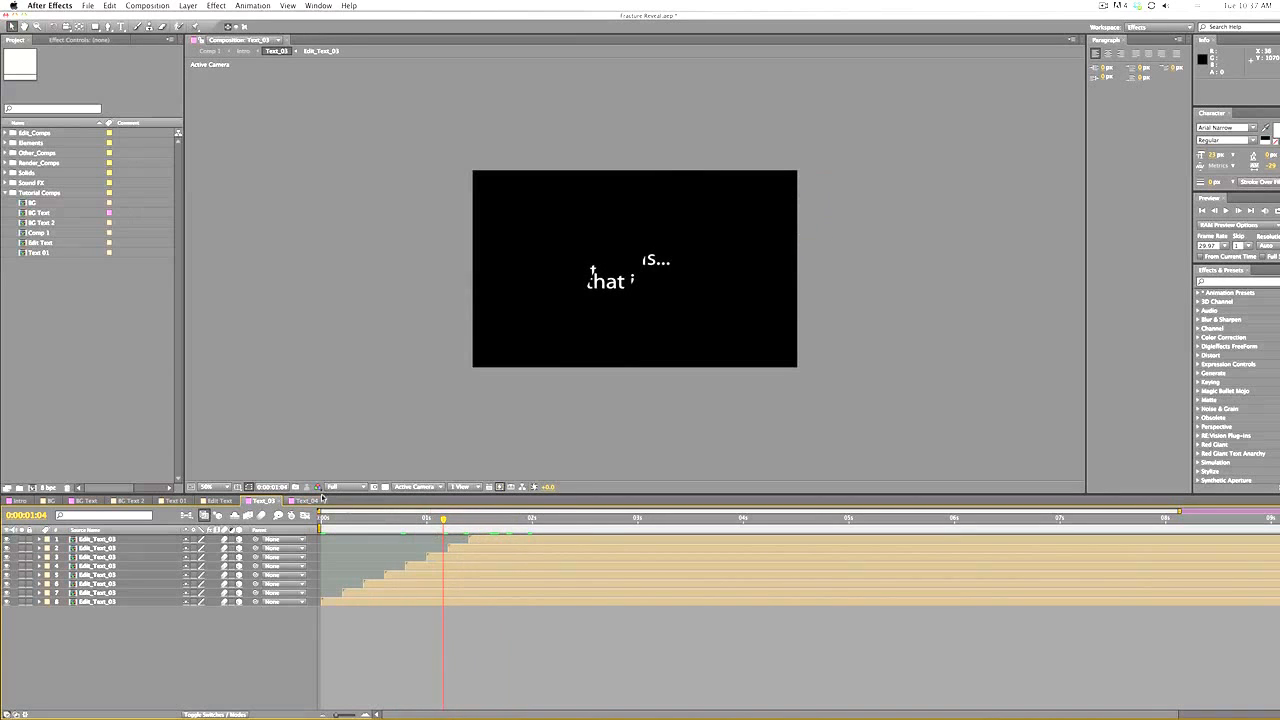
click(305, 500)
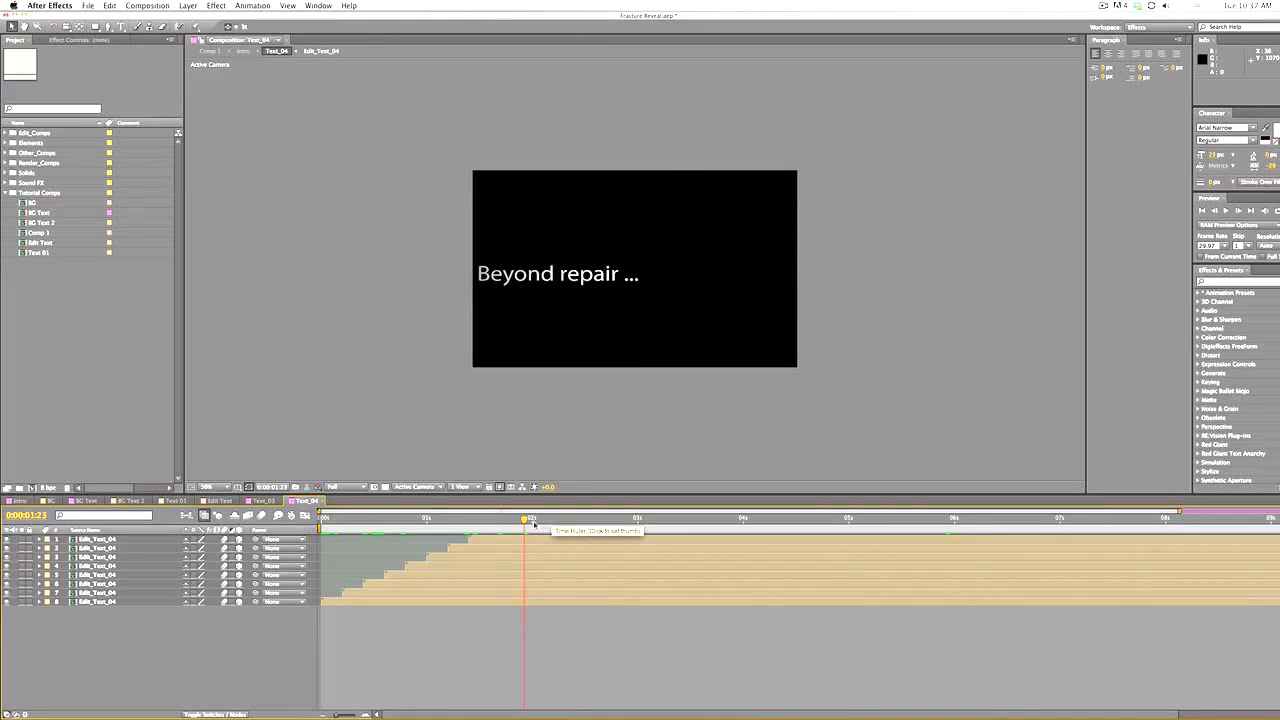
Create a new 940 x 200 px, 25 fps composition named fracture text
click(148, 6)
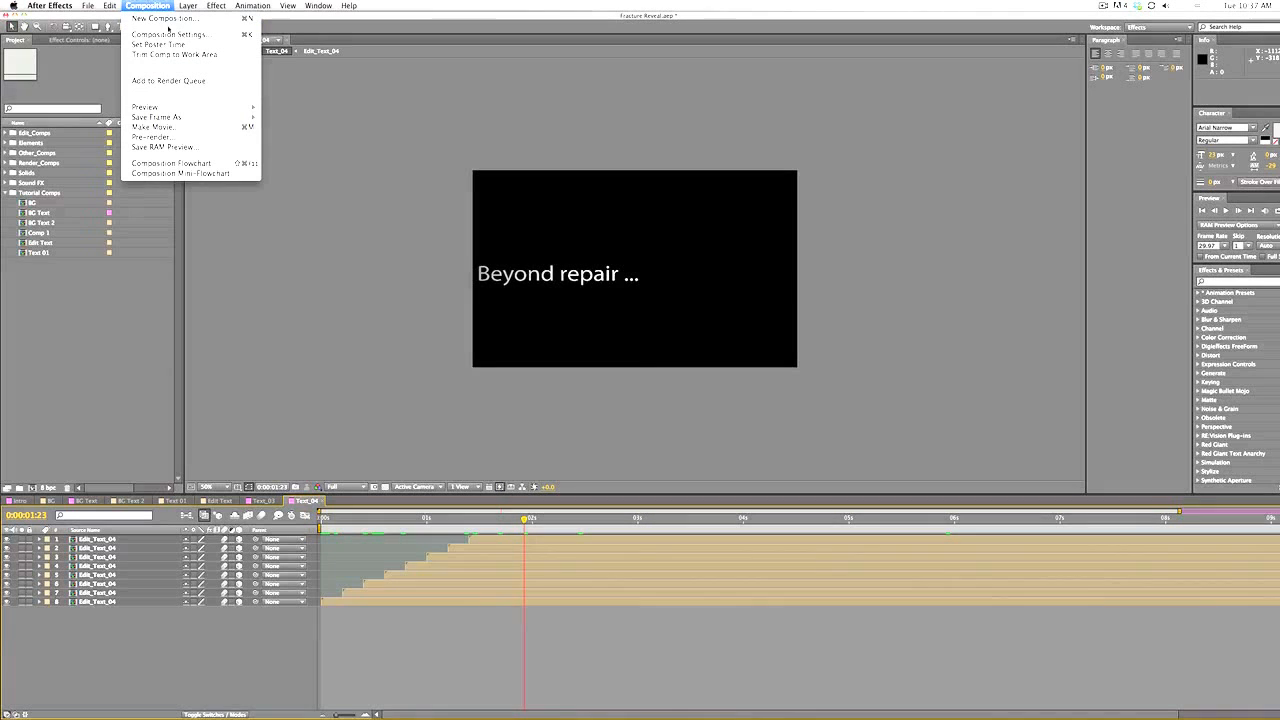
click(164, 19)
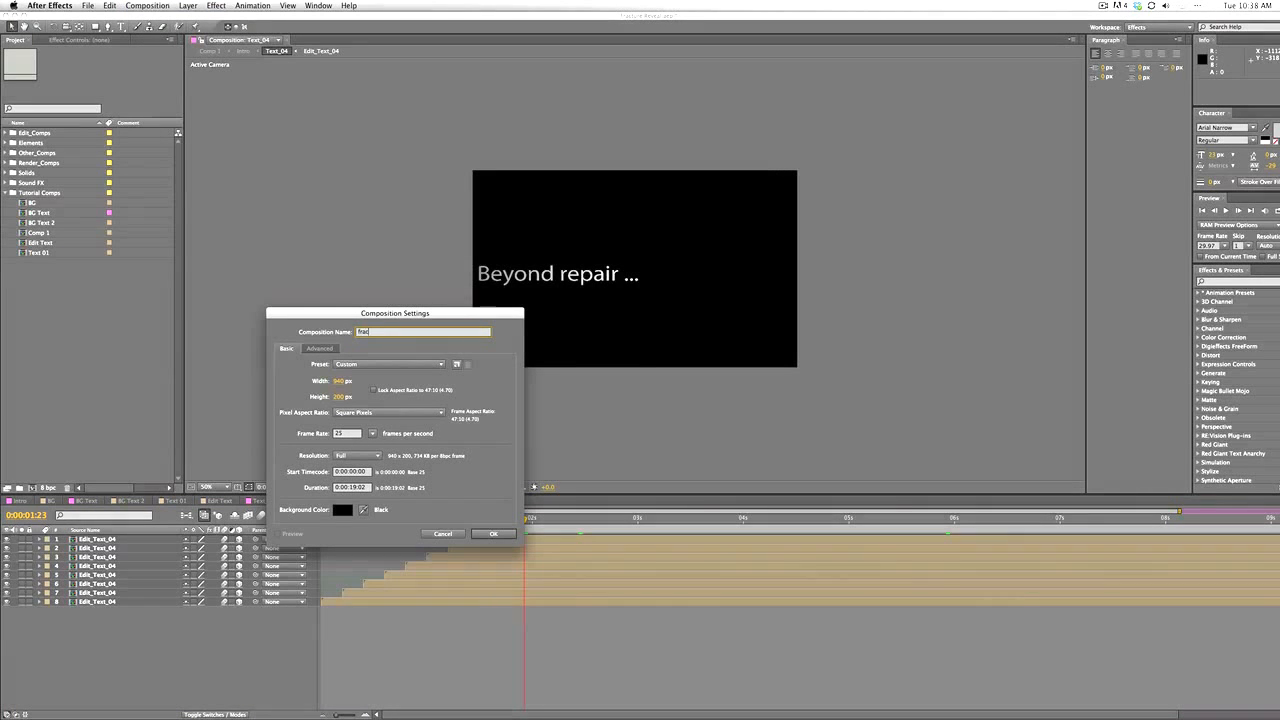
text(fracture text)
key(Return)
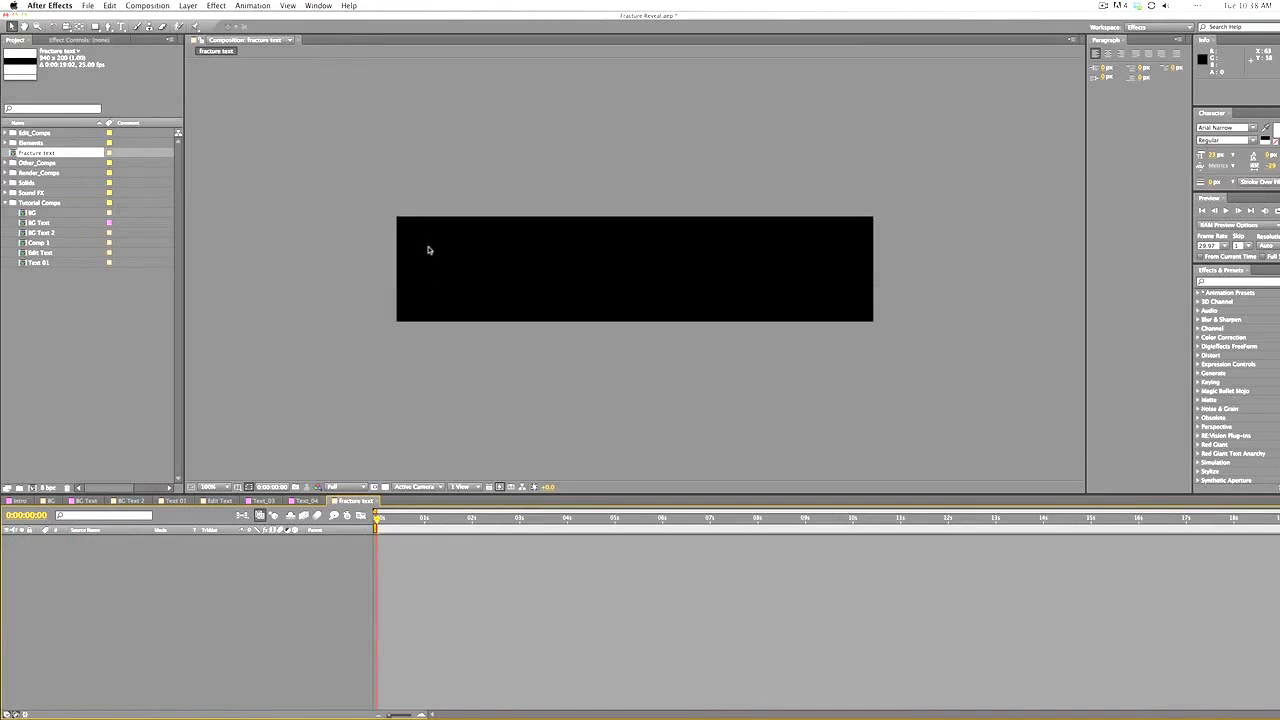
Add a text layer reading FRACTURE in the new composition and return to the Selection tool
key(super+t)
click(480, 284)
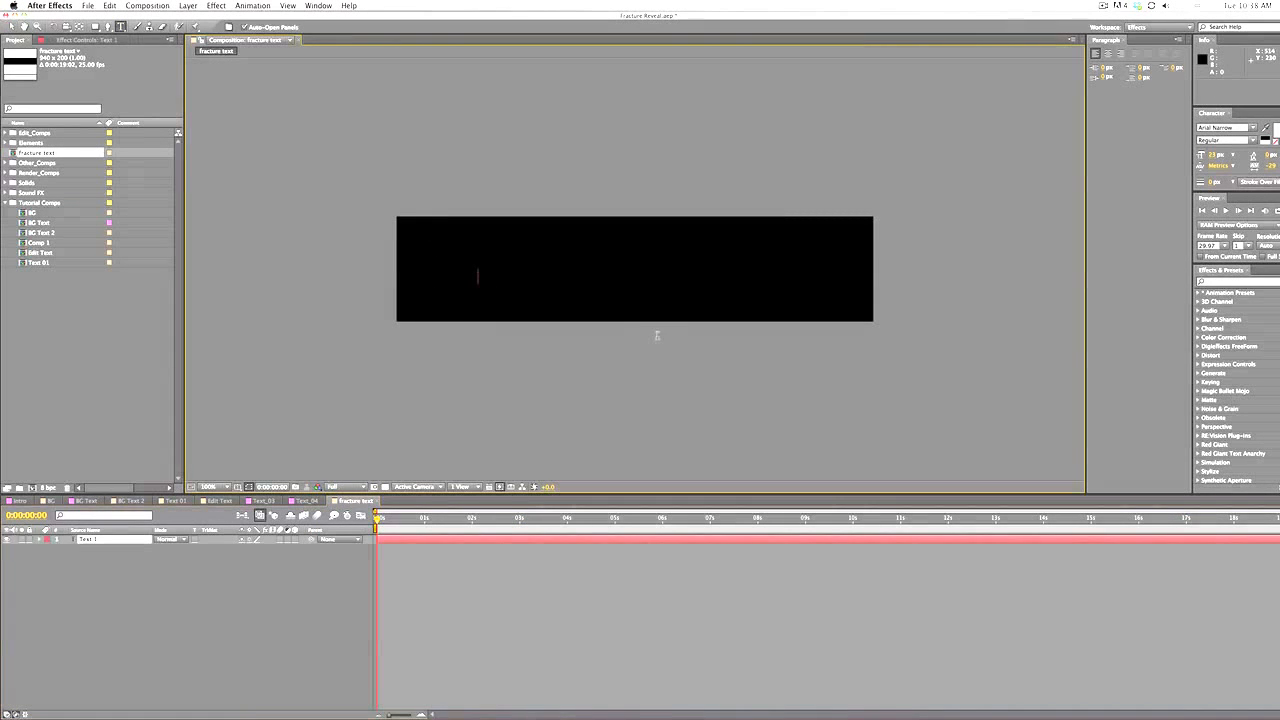
text(FRACTURE)
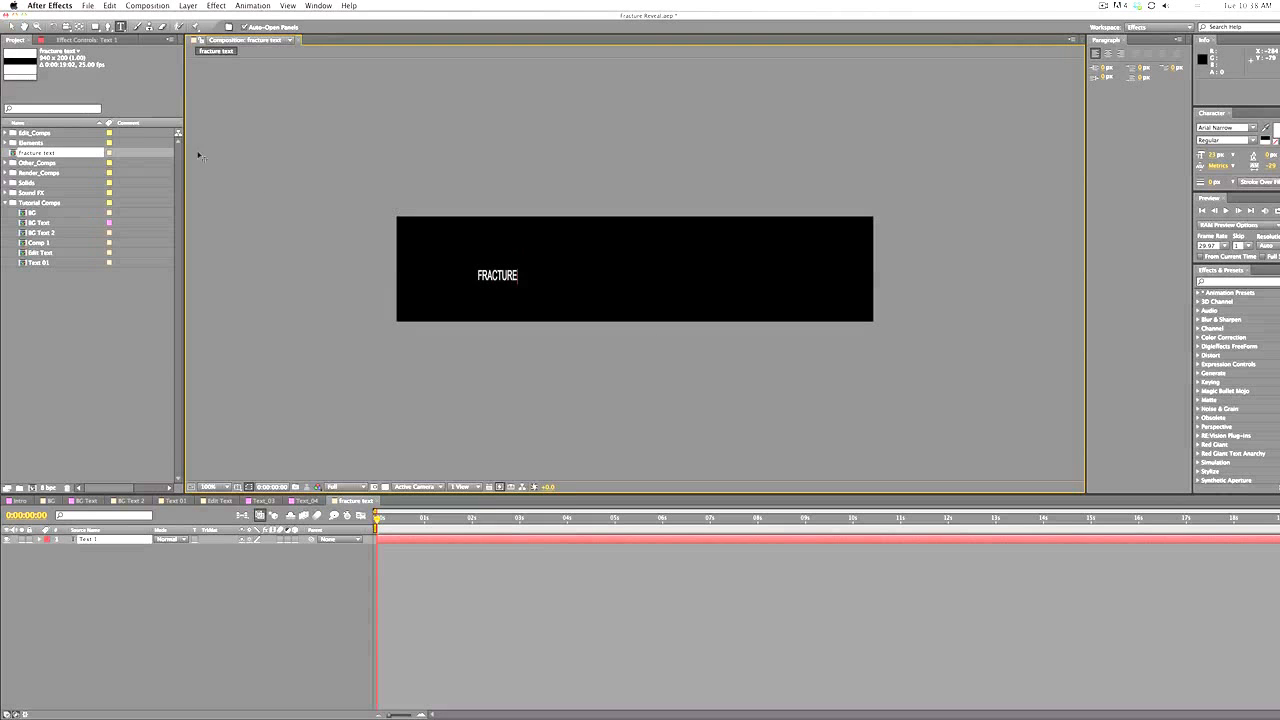
click(12, 27)
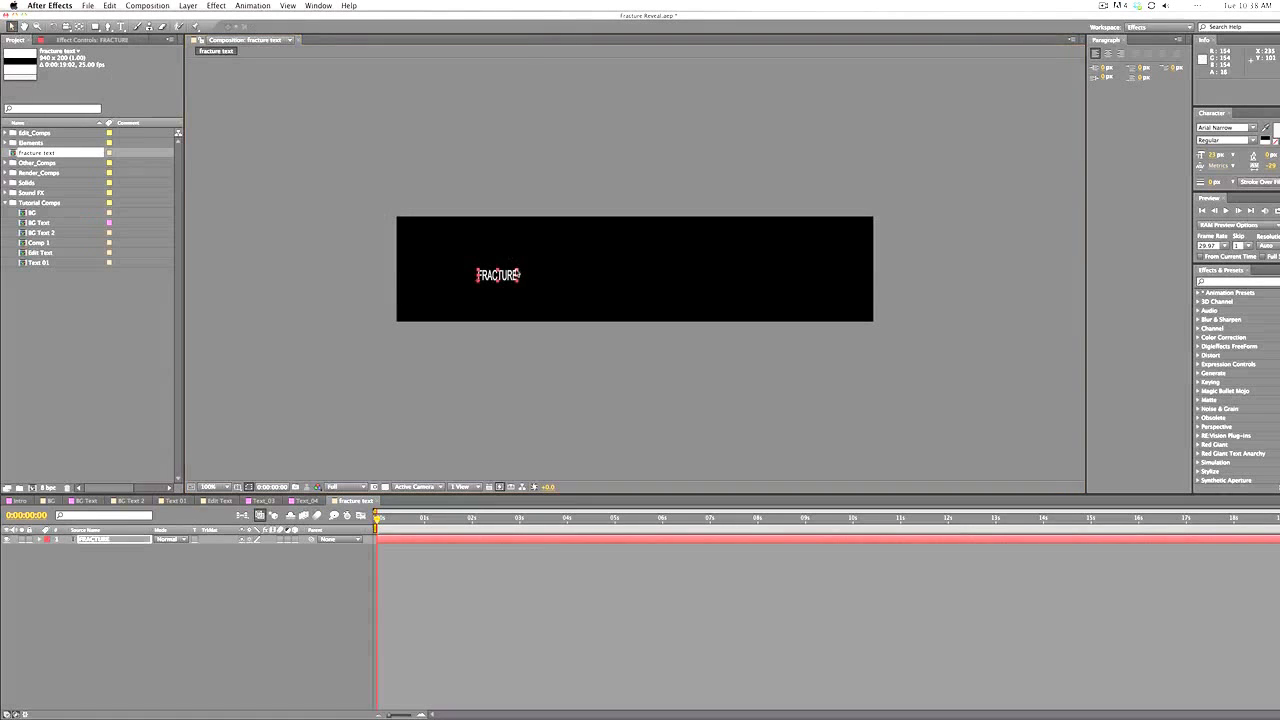
Enlarge the FRACTURE text to span most of the composition's width and nudge it down to Position 73, 145
drag(519, 269, 800, 279)
click(791, 326)
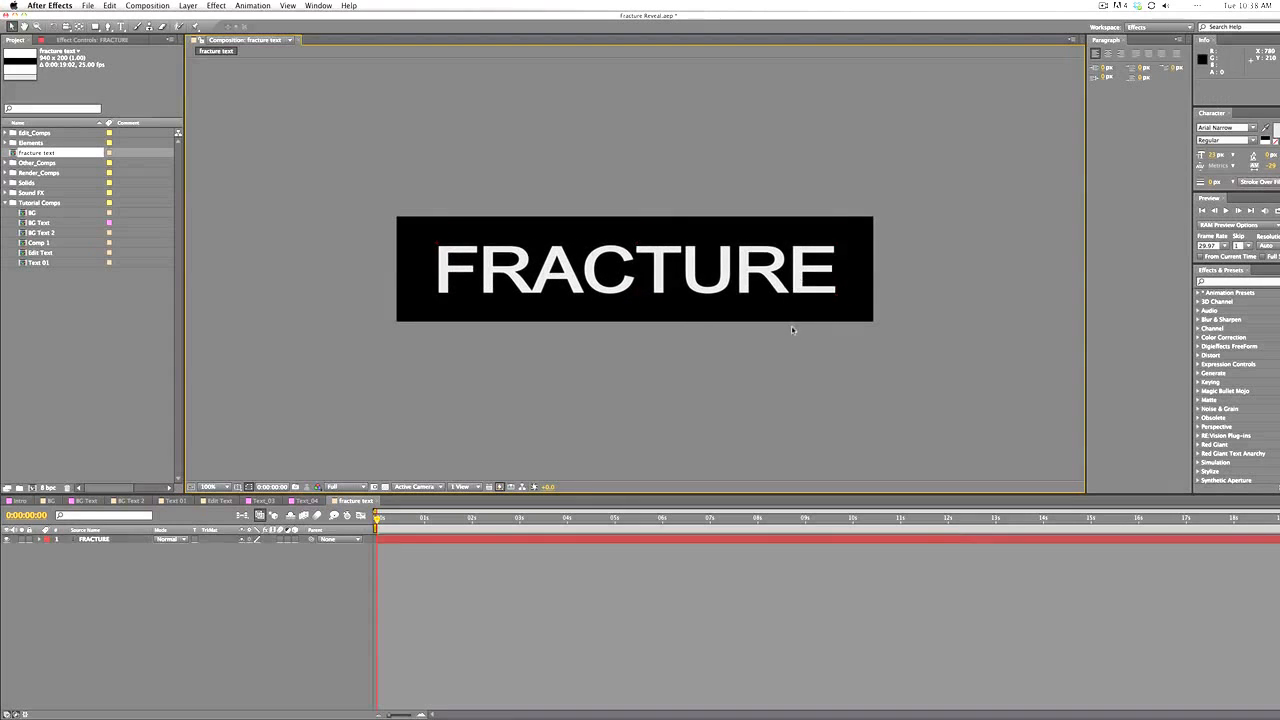
key(period)
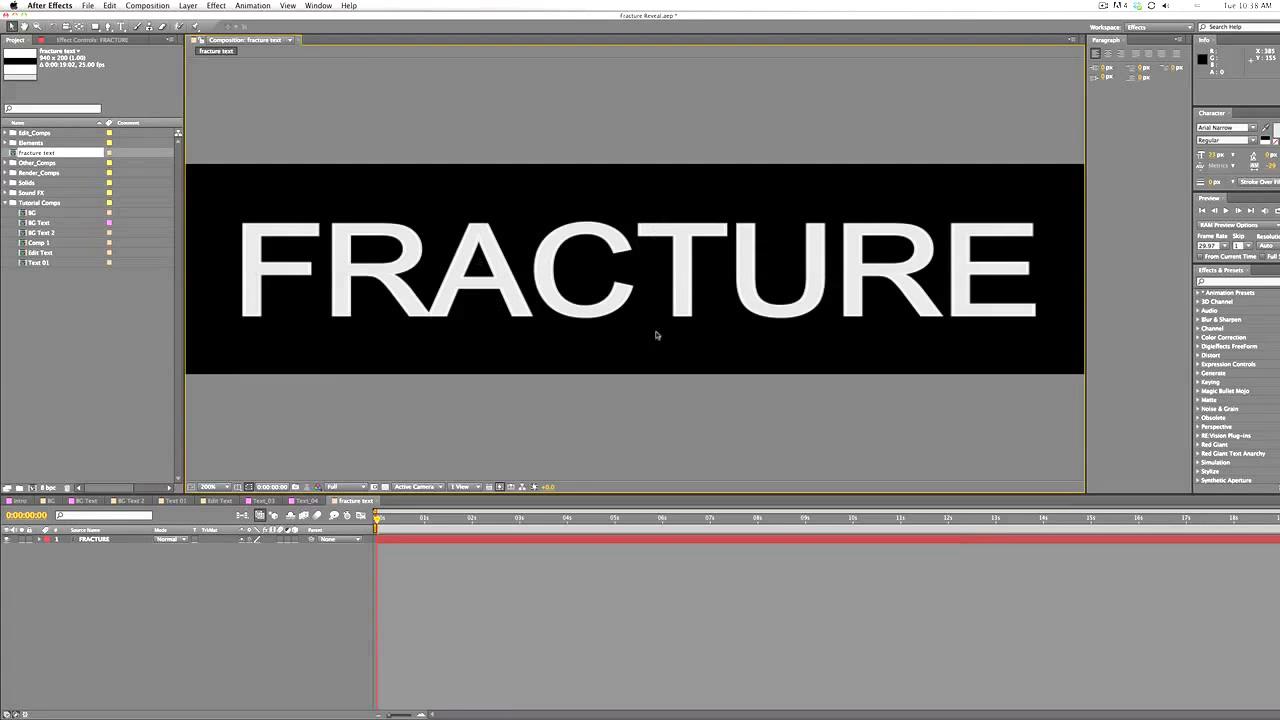
key(comma)
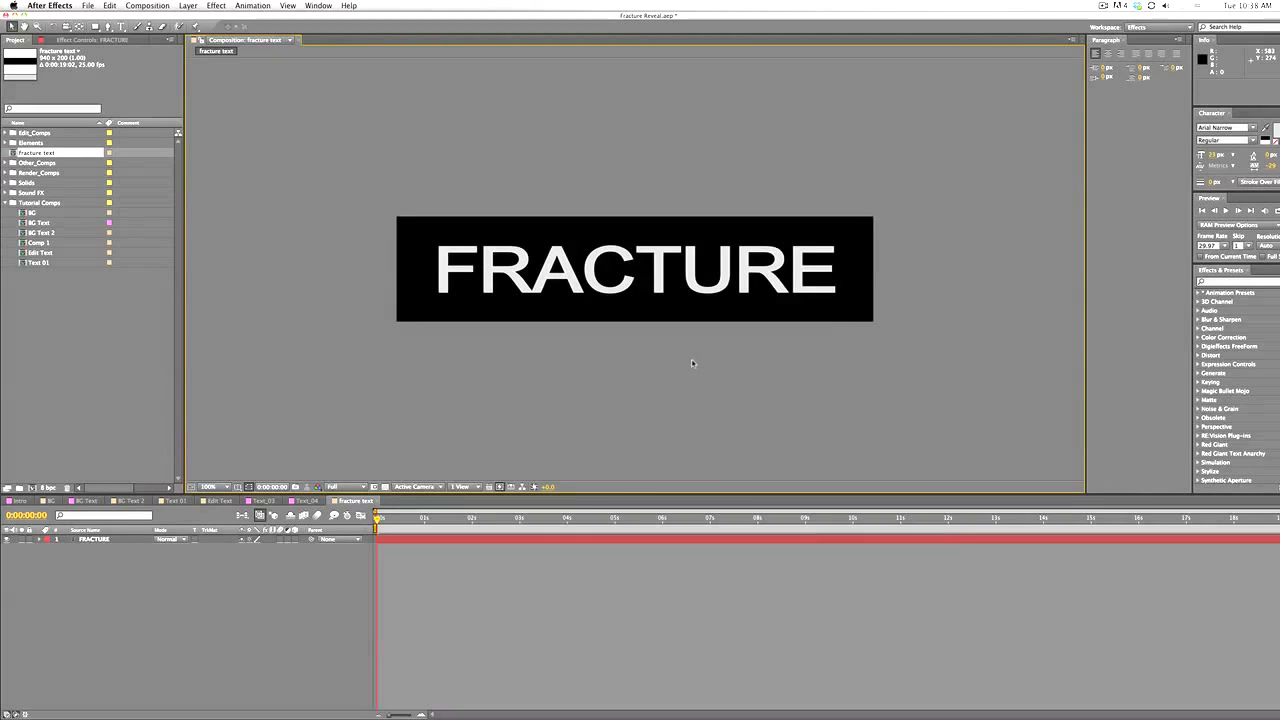
click(635, 290)
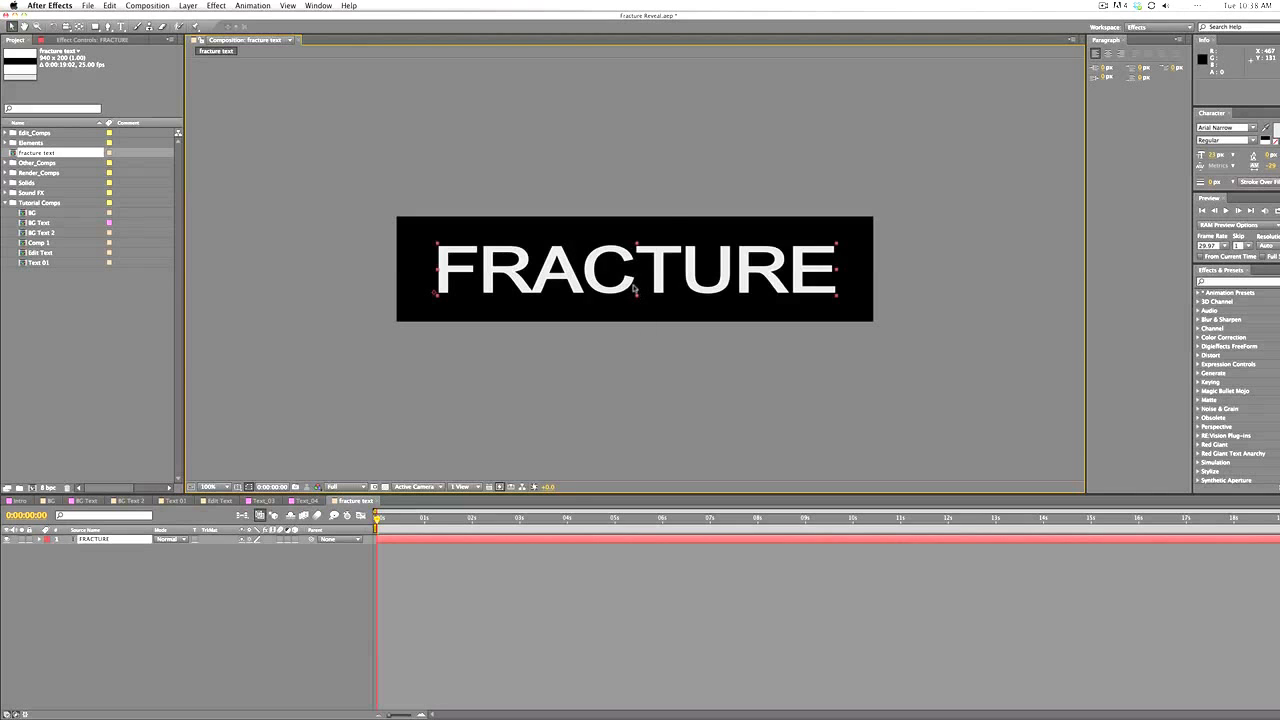
key(Down)
key(Down)
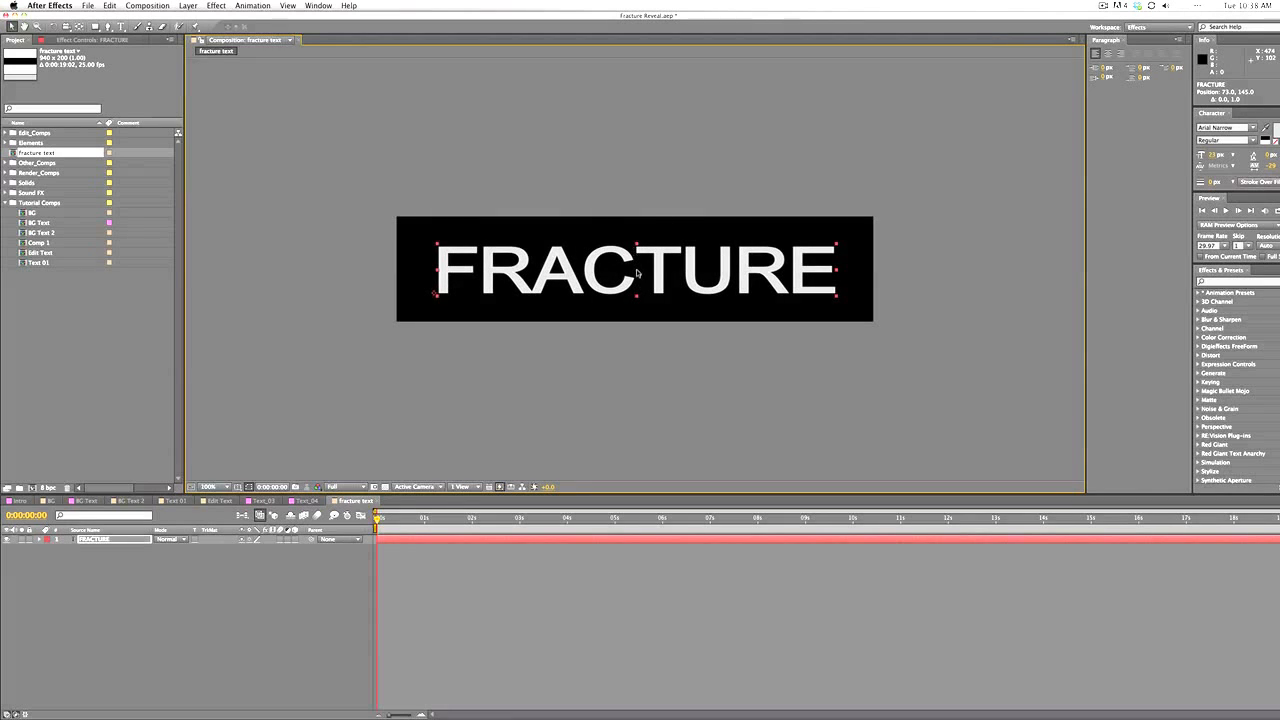
Apply a Bevel and Emboss layer style to the FRACTURE text layer
key(.)
click(141, 5)
mouse_move(187, 6)
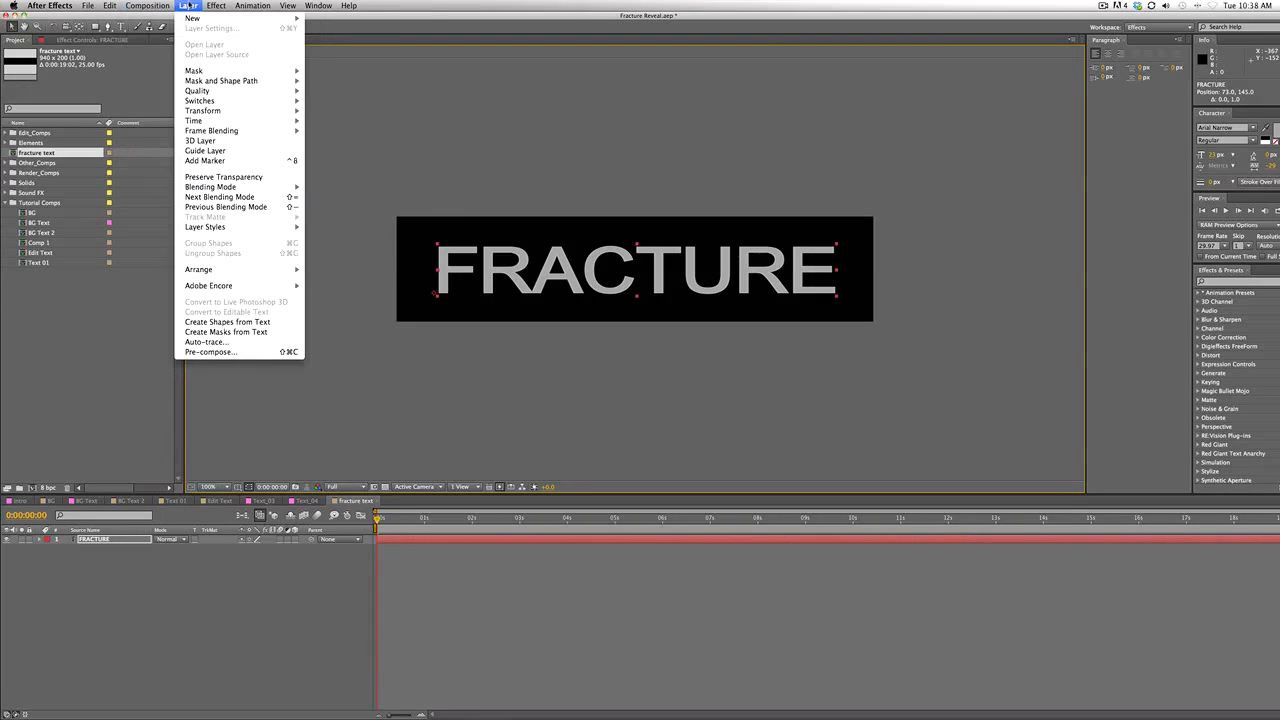
mouse_move(286, 227)
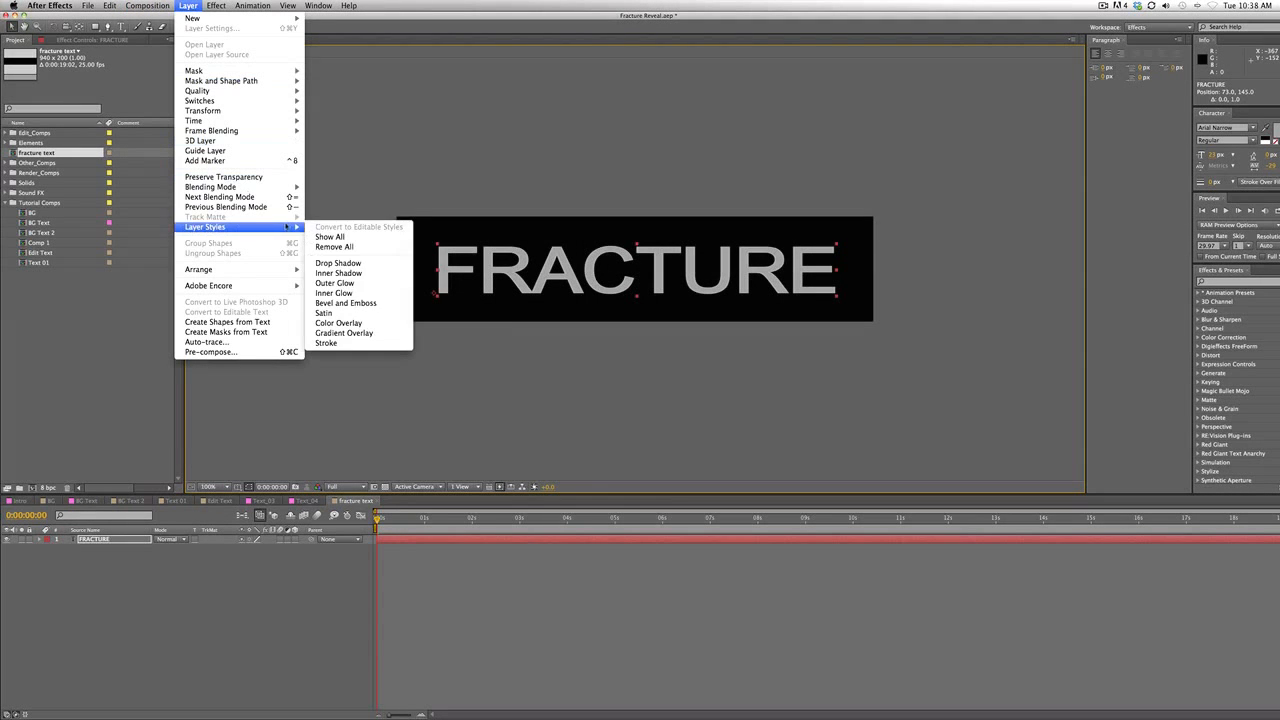
click(353, 303)
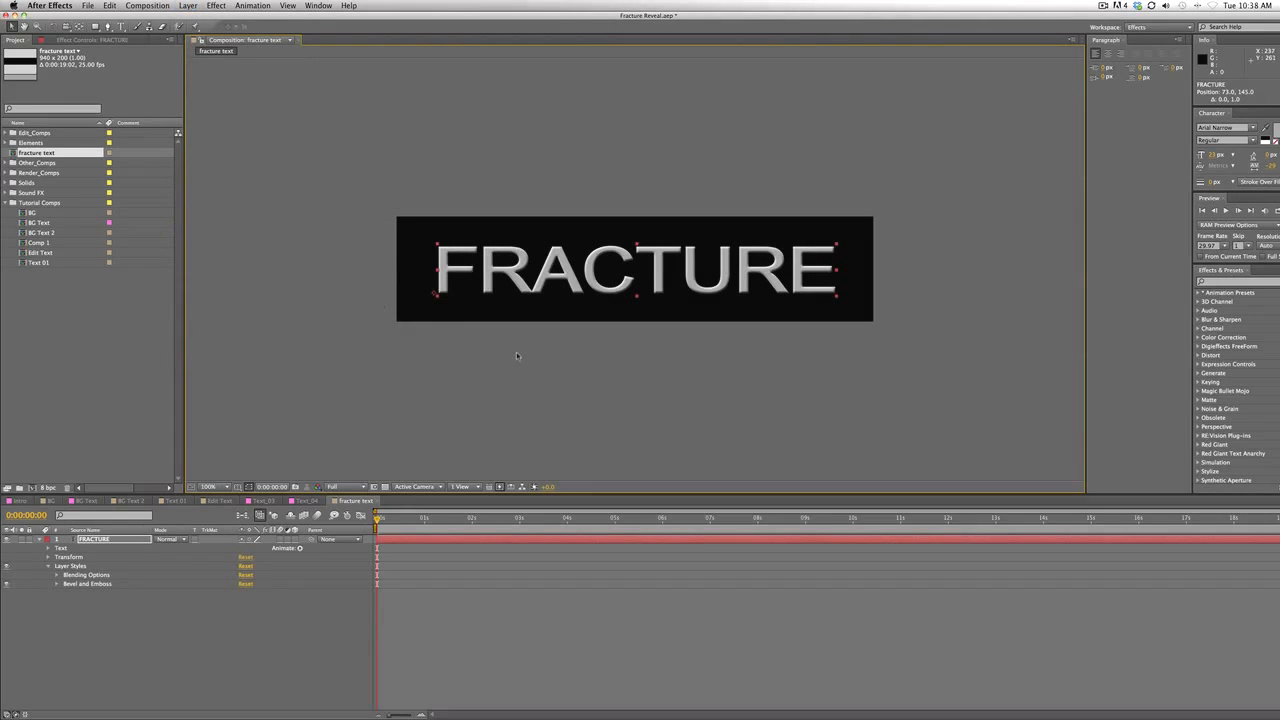
key(.)
key(.)
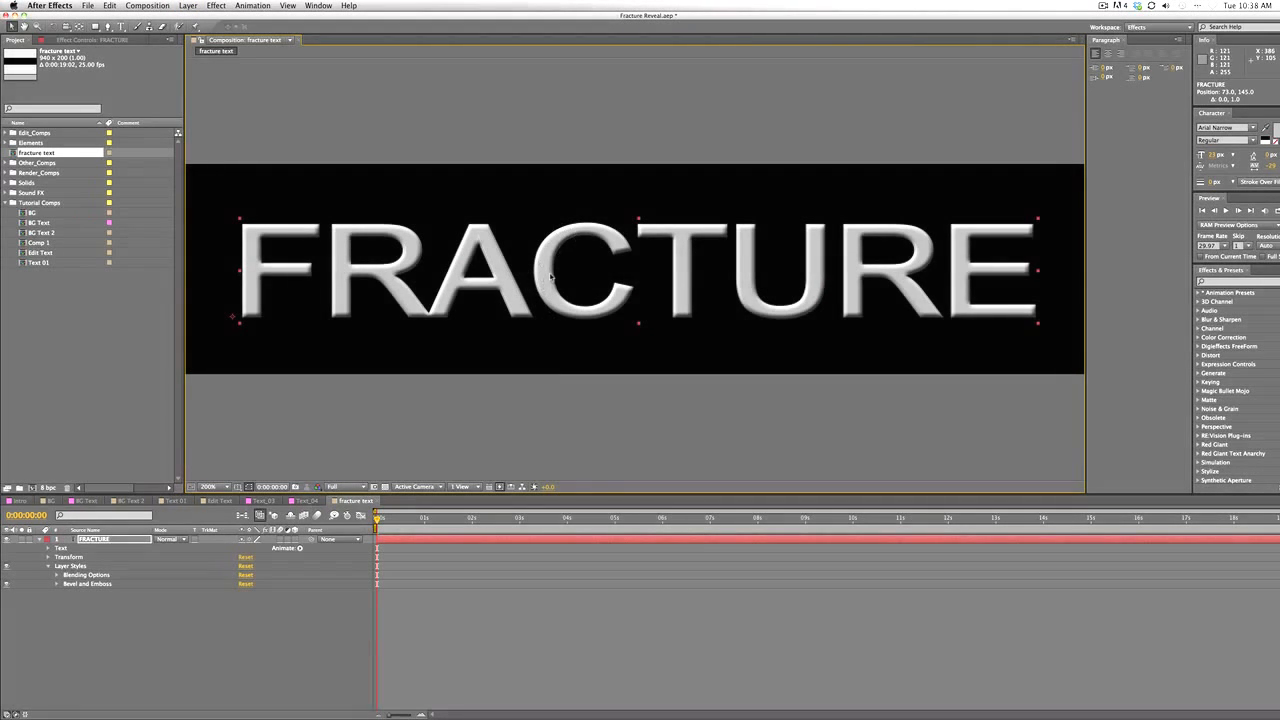
key(comma)
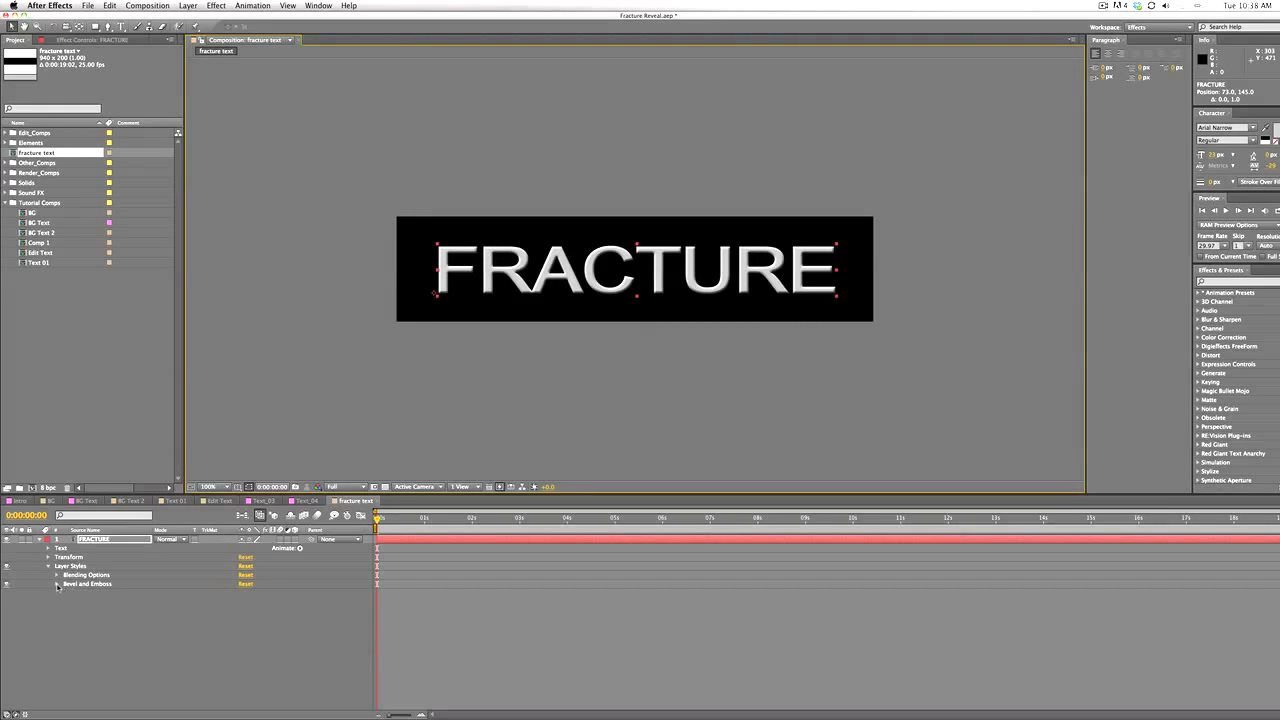
Expand the FRACTURE layer's Bevel and Emboss settings and change the Style to Pillow Emboss
click(56, 584)
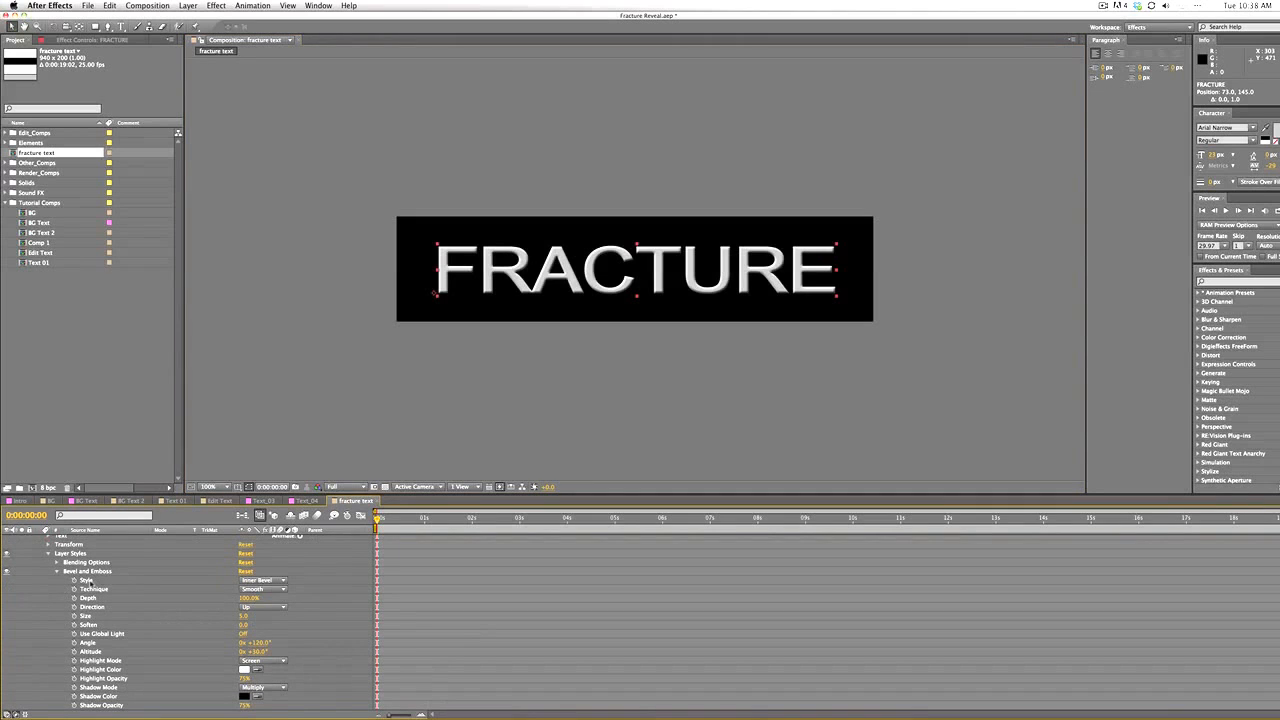
click(274, 581)
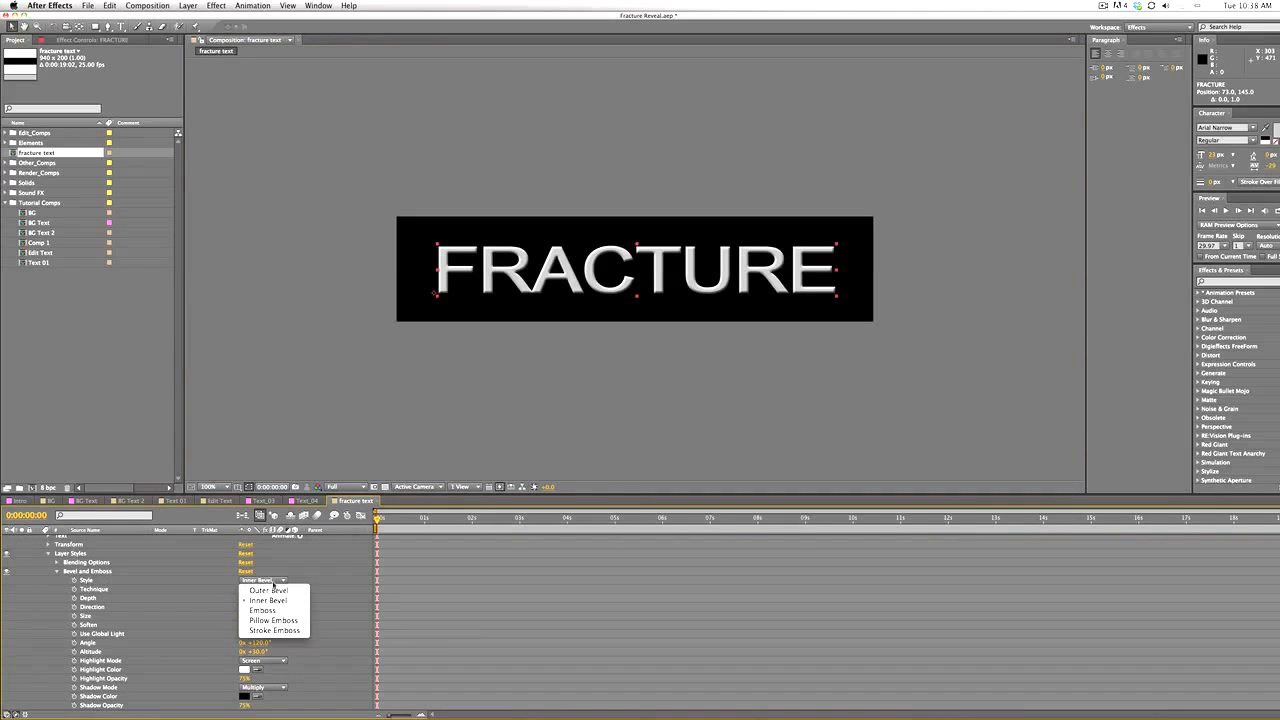
click(273, 620)
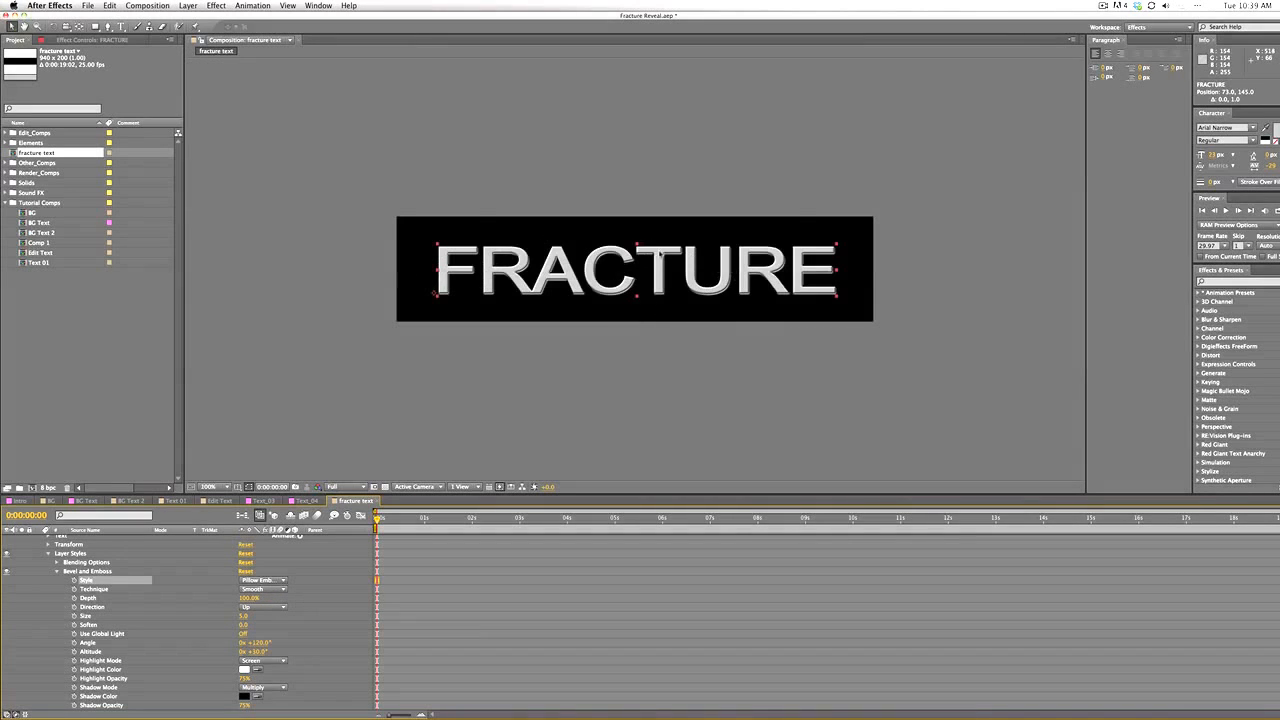
key(period)
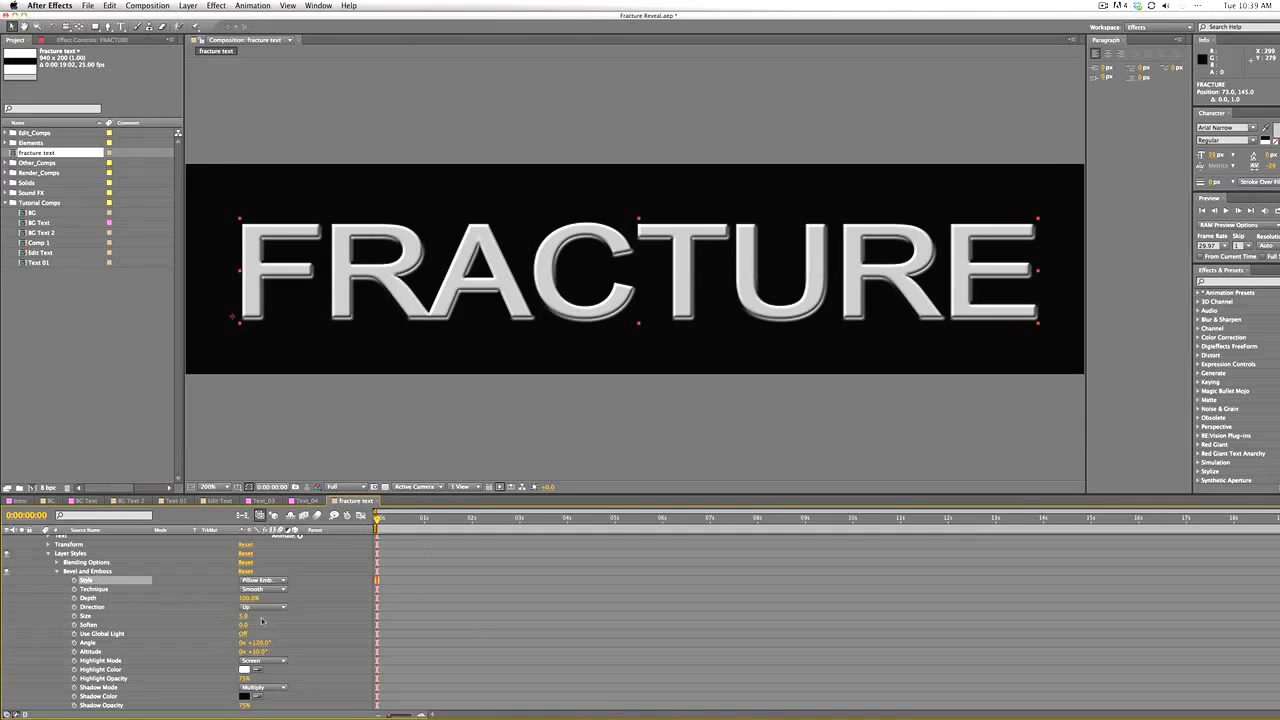
Raise the FRACTURE bevel's Depth to about 431% and check the embossed edges at different magnifications
drag(246, 598, 412, 599)
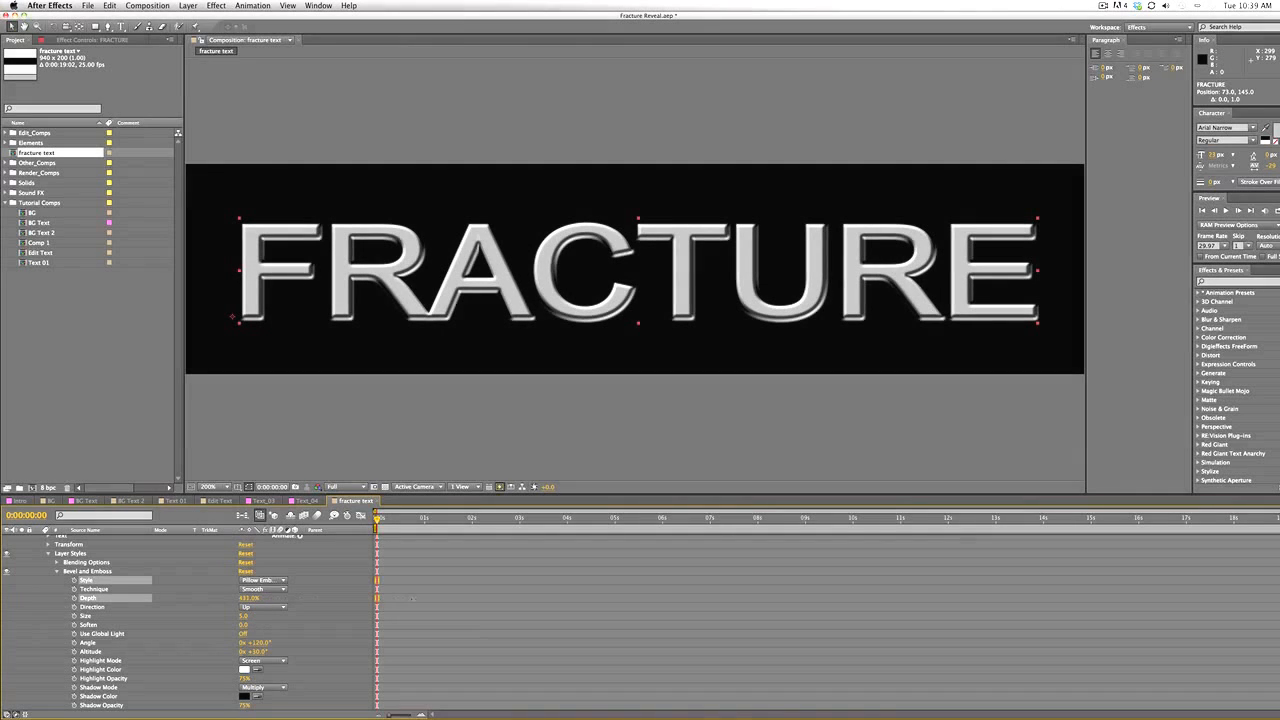
click(640, 350)
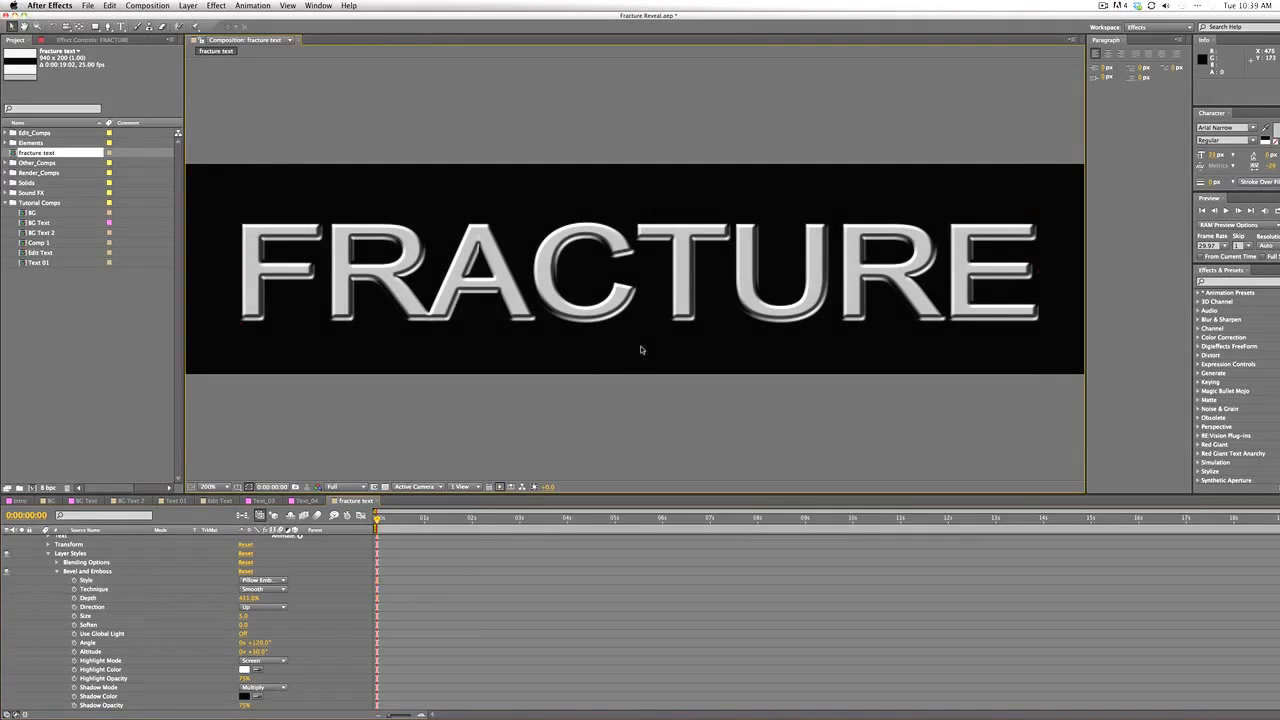
key(comma)
key(period)
key(comma)
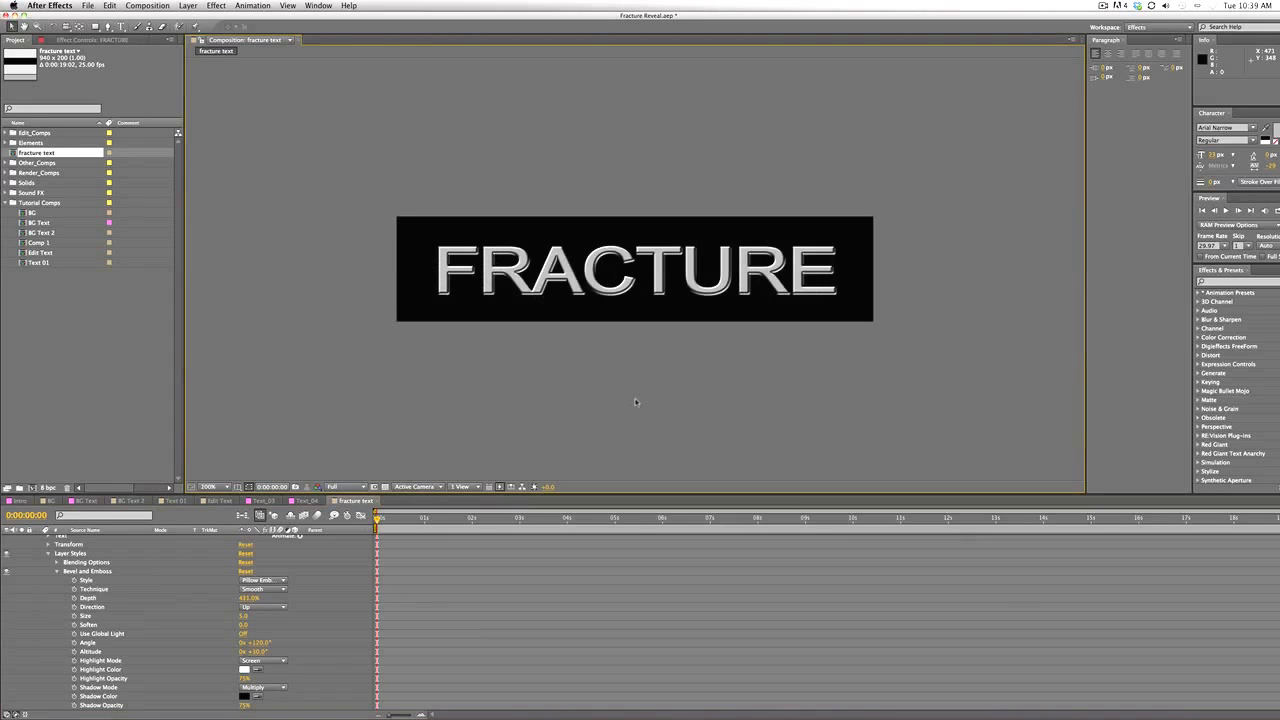
key(period)
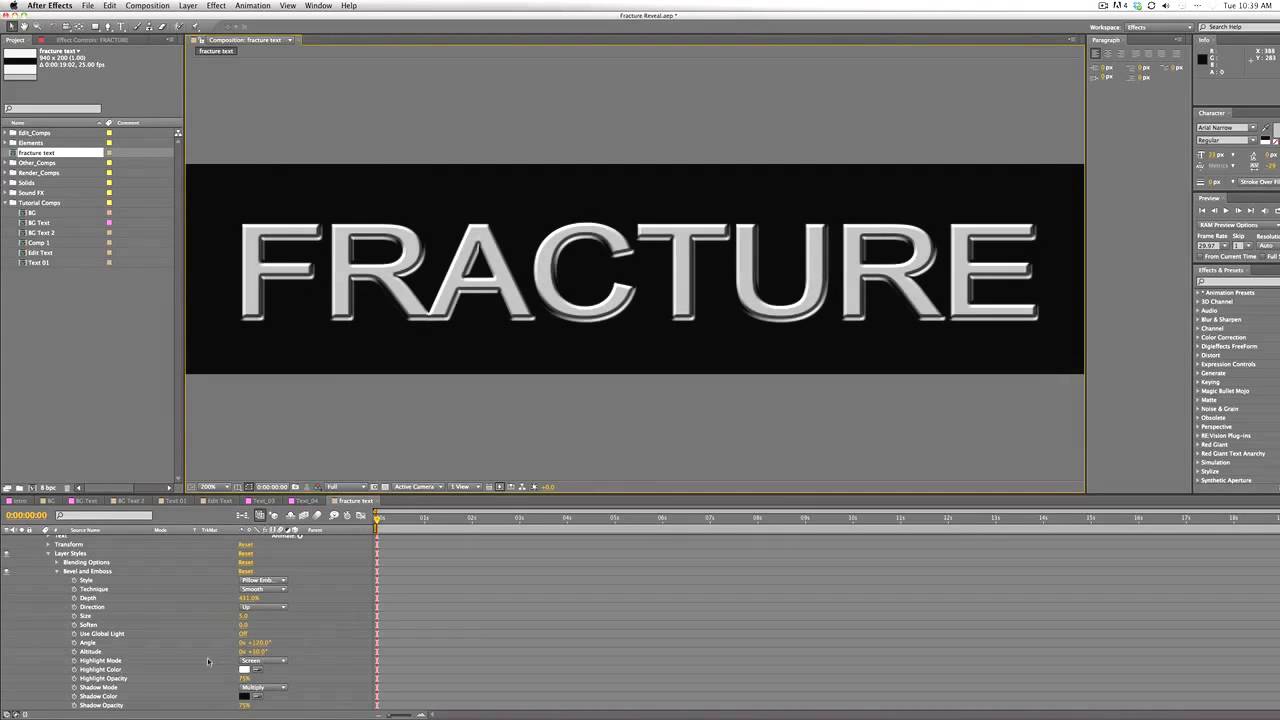
Set the FRACTURE bevel's Highlight Color to bright cyan 05C7FF
click(245, 669)
drag(183, 364, 179, 329)
drag(148, 273, 165, 272)
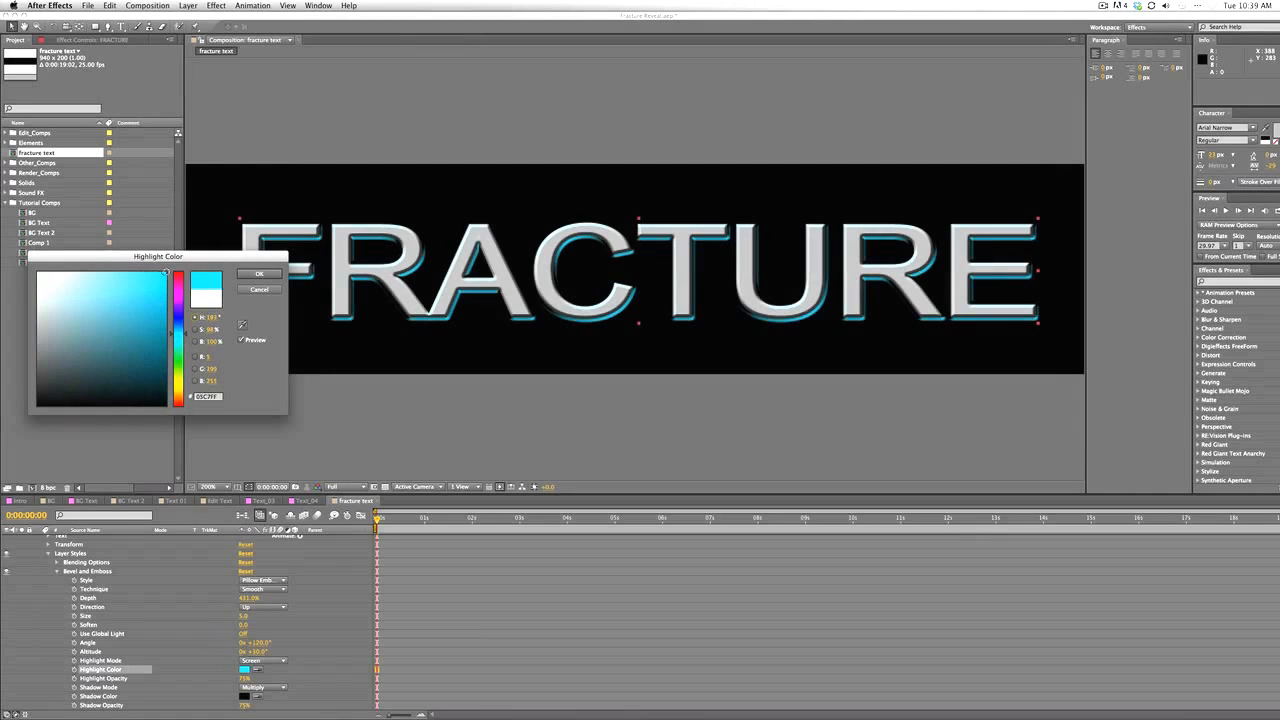
click(259, 273)
Inspect the cyan-edged FRACTURE text at 100% and 200% magnification, and collapse the layer's properties
click(648, 350)
key(comma)
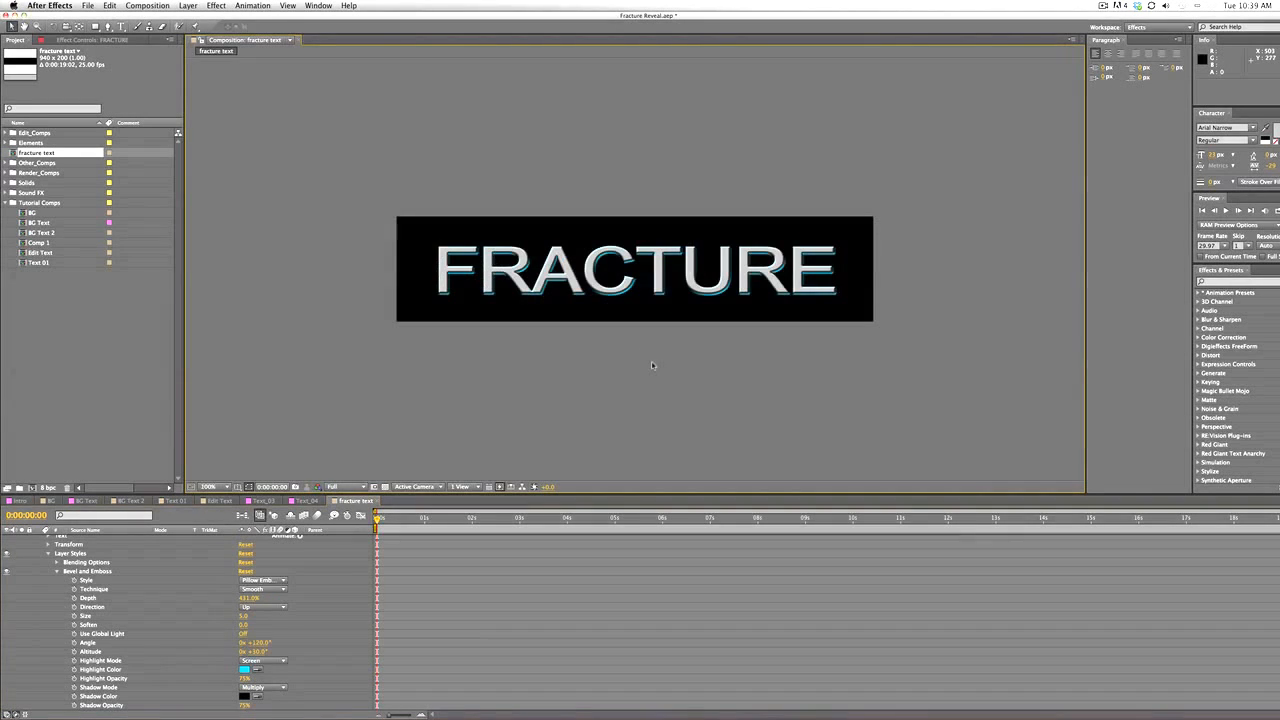
key(comma)
key(period)
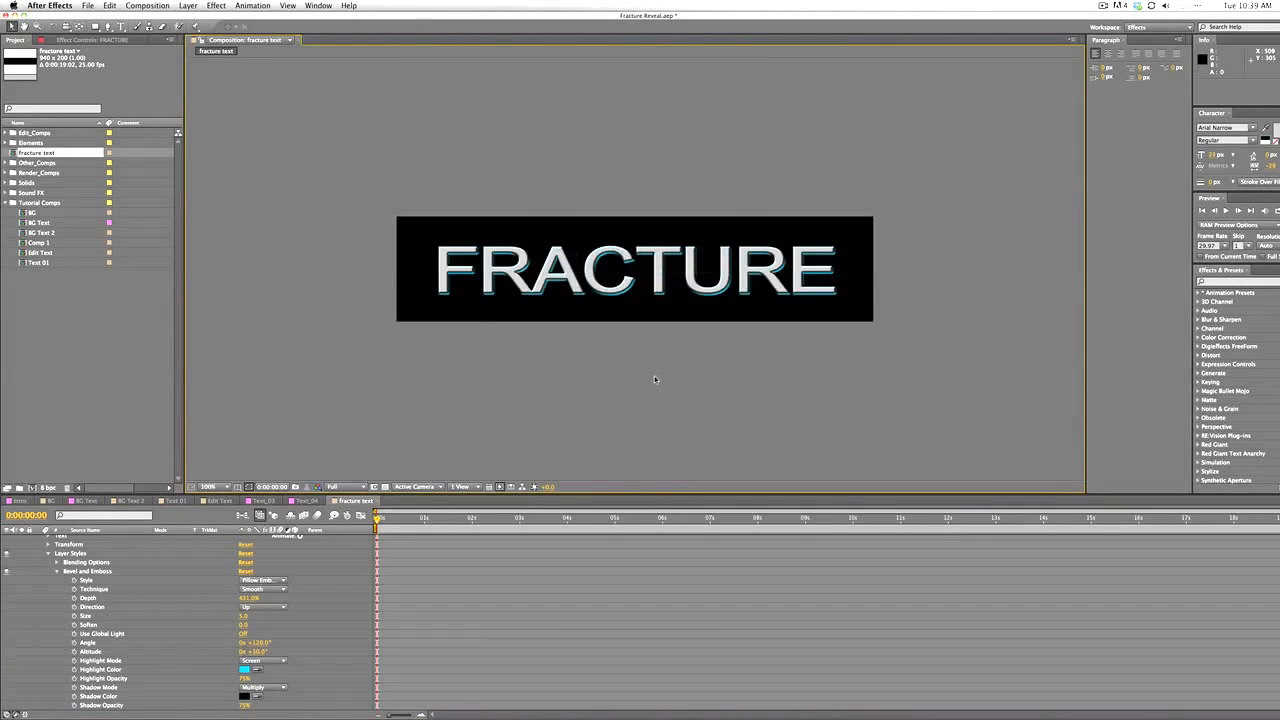
key(period)
key(comma)
key(period)
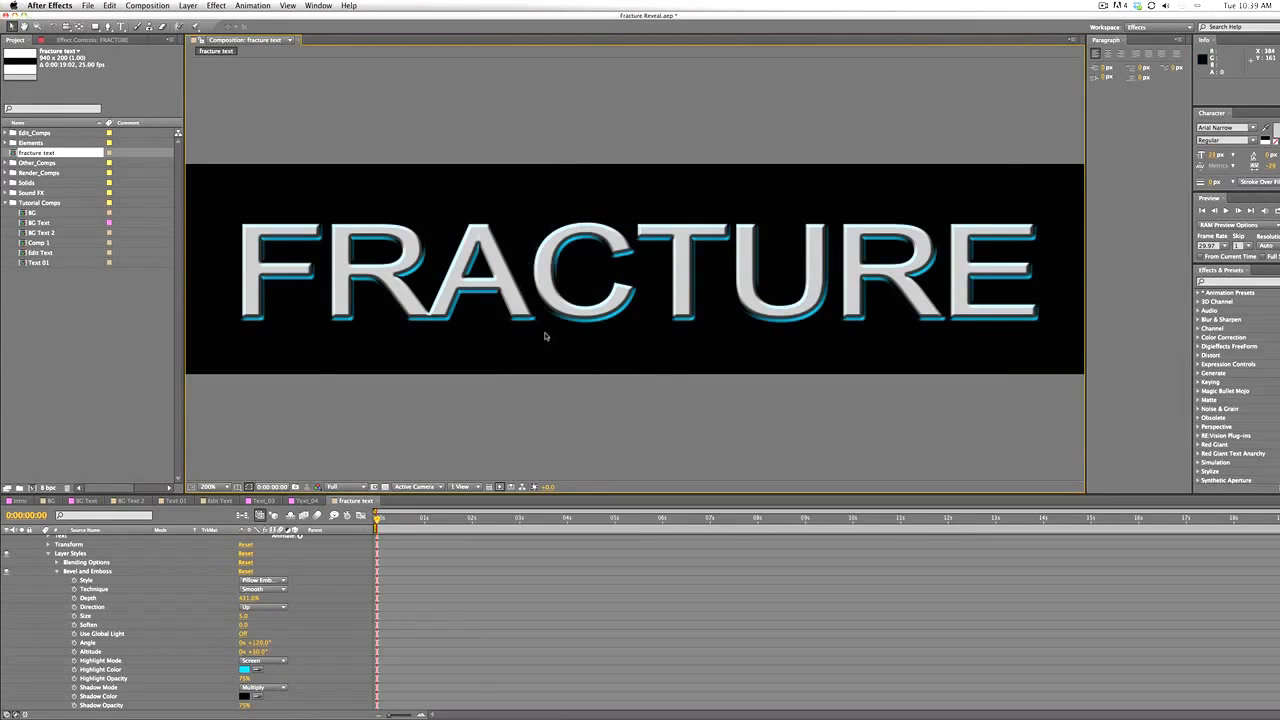
key(comma)
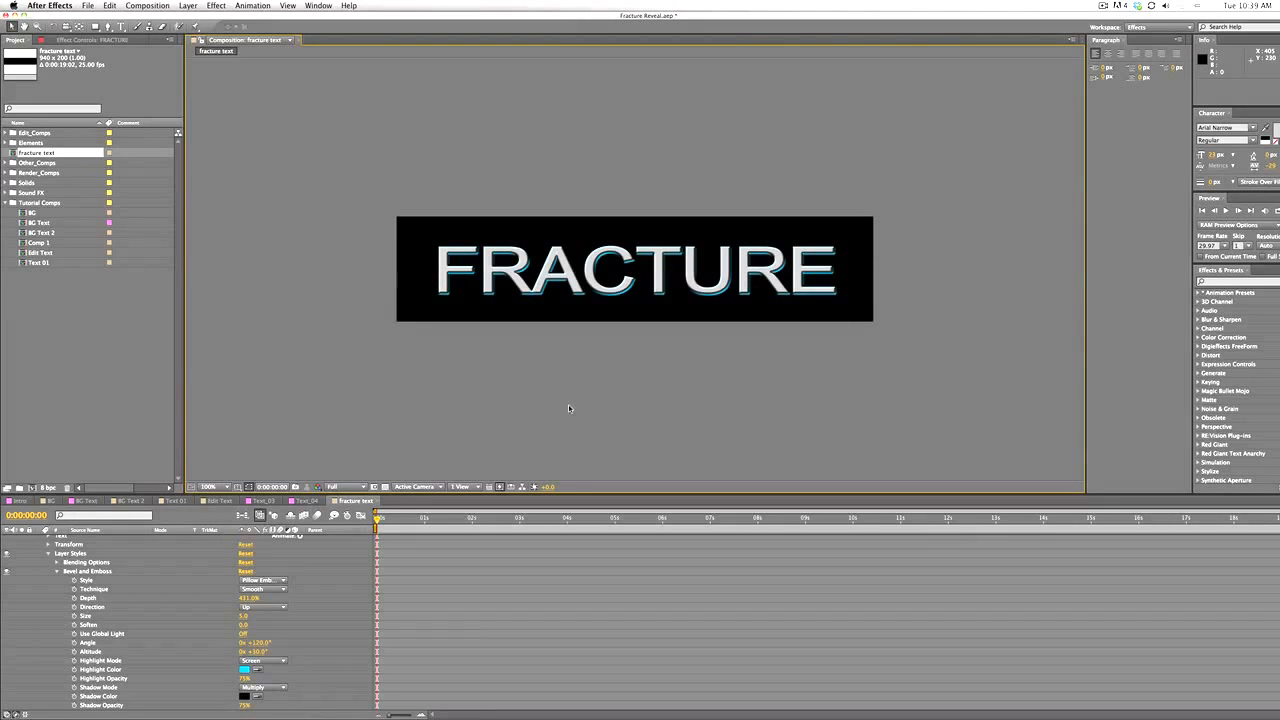
scroll(66, 627, up, 1)
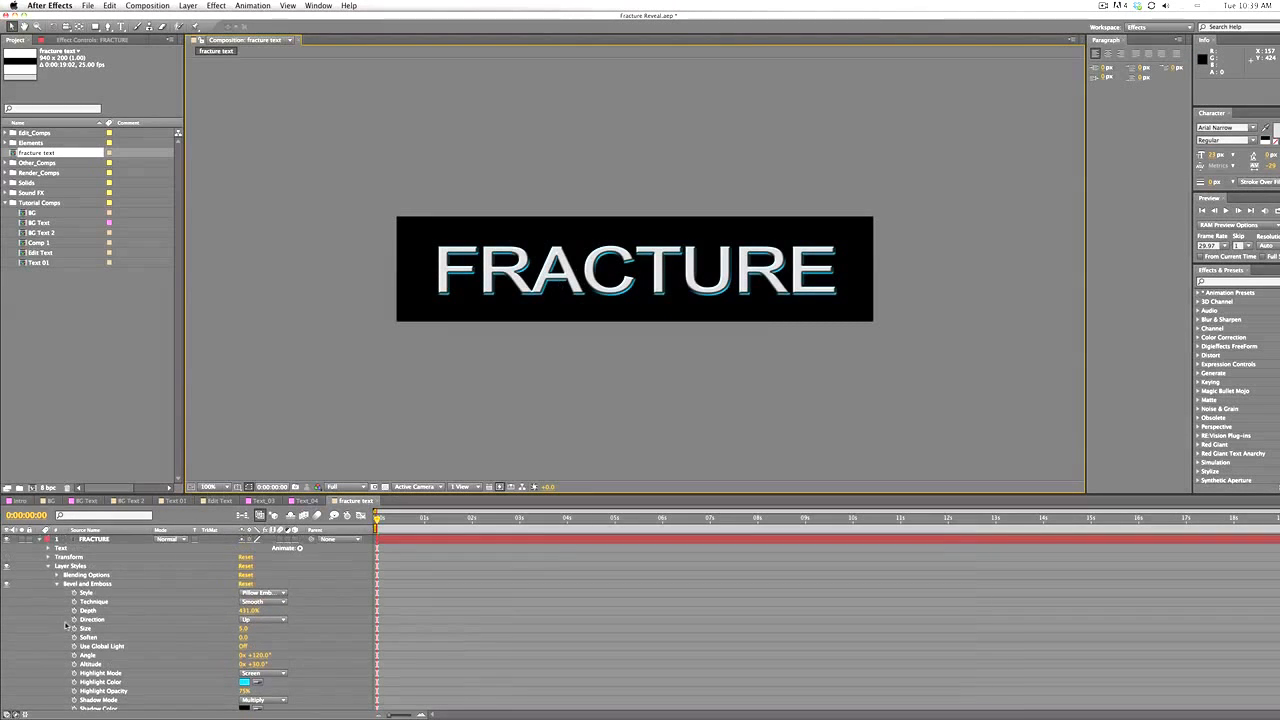
click(44, 540)
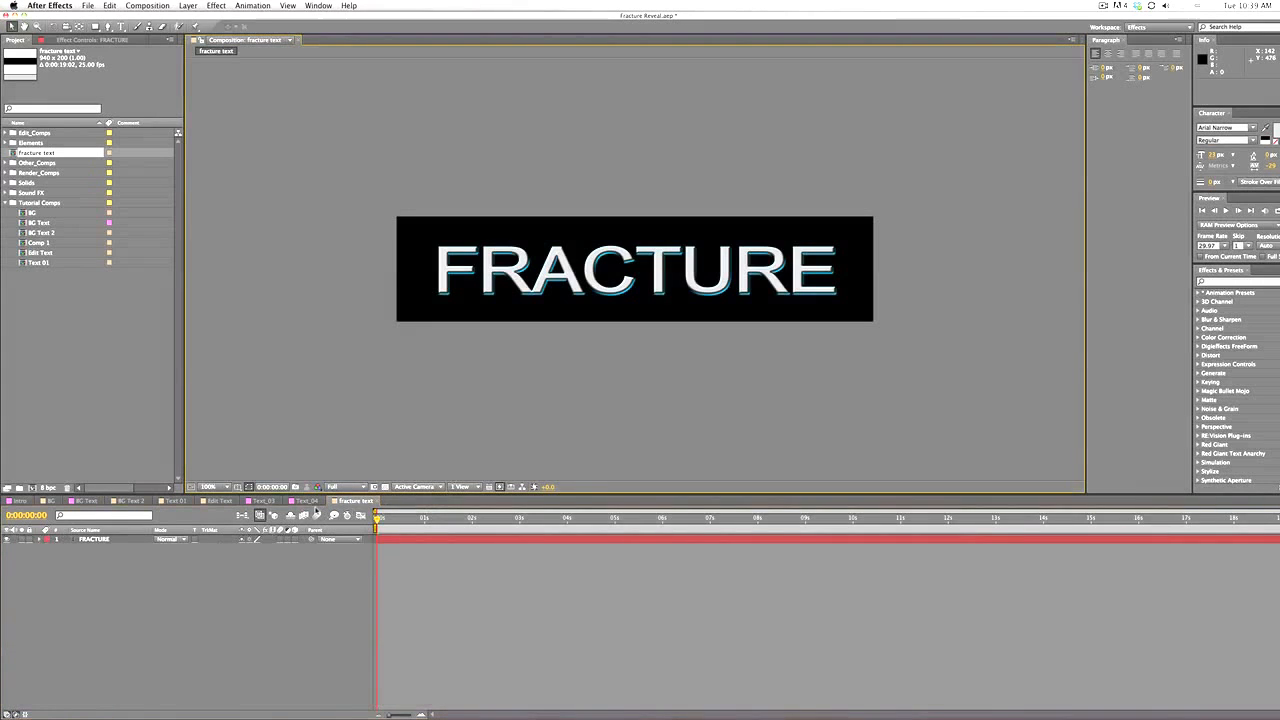
Review the staggered slice layers of Text_04 as a reference and return to the FRACTURE layer in the fracture text composition
click(305, 500)
drag(523, 520, 372, 538)
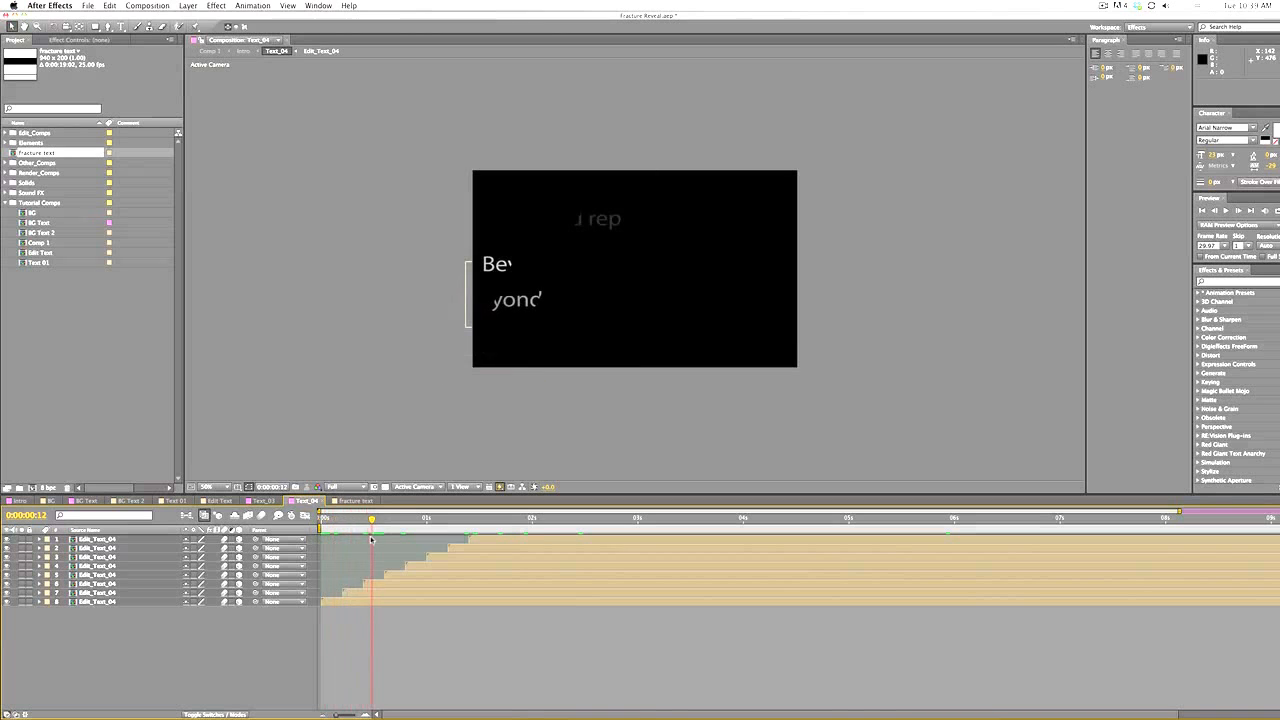
click(137, 585)
click(129, 602)
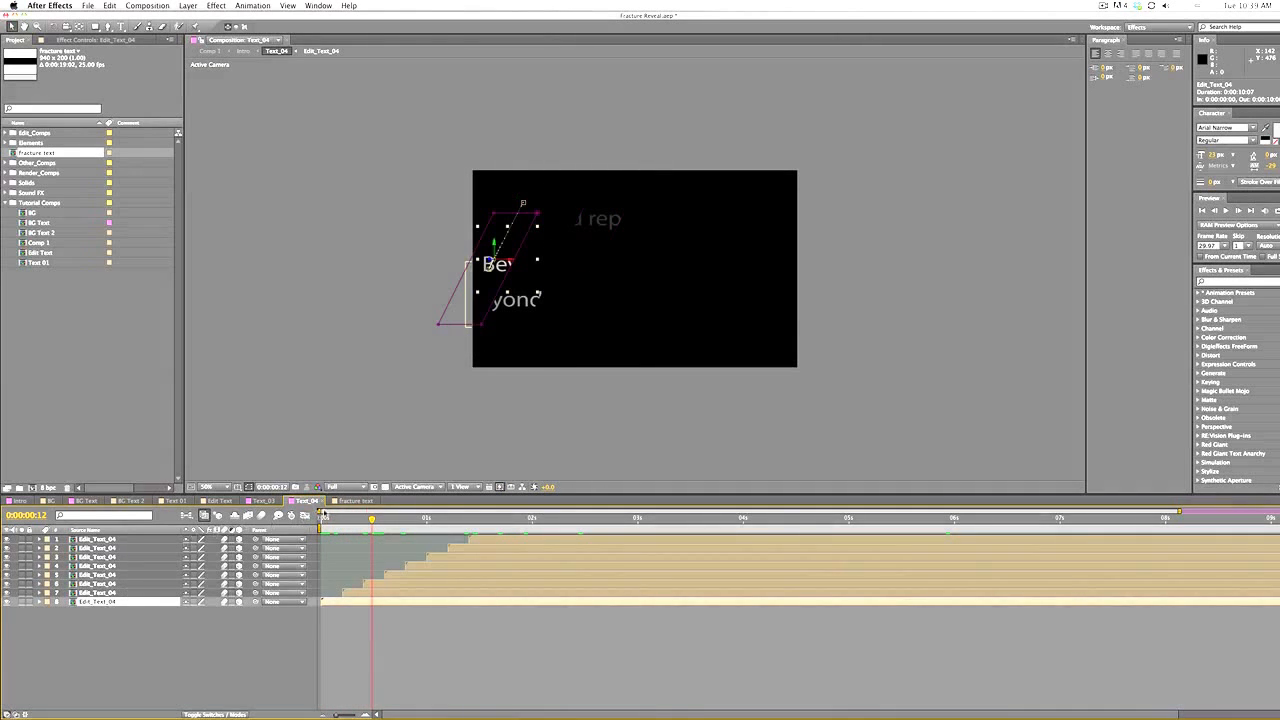
click(356, 500)
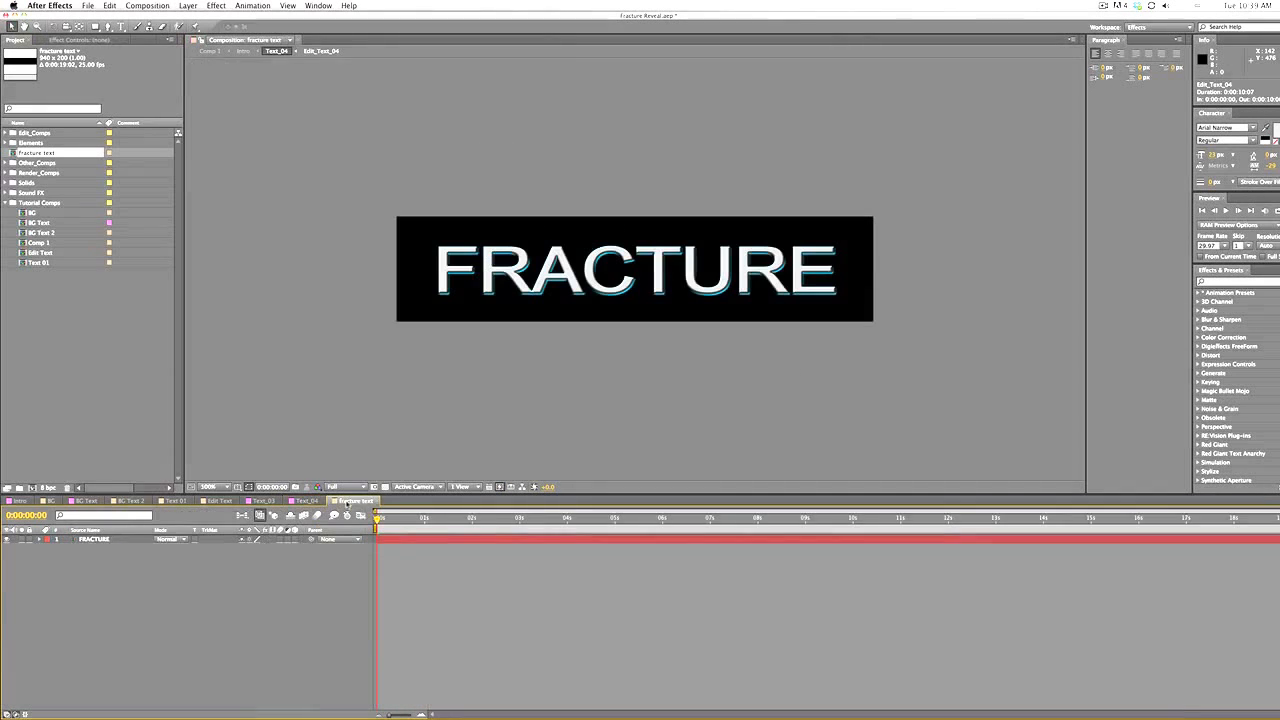
click(112, 540)
mouse_move(388, 518)
mouse_down()
mouse_move(507, 520)
mouse_move(370, 520)
mouse_up()
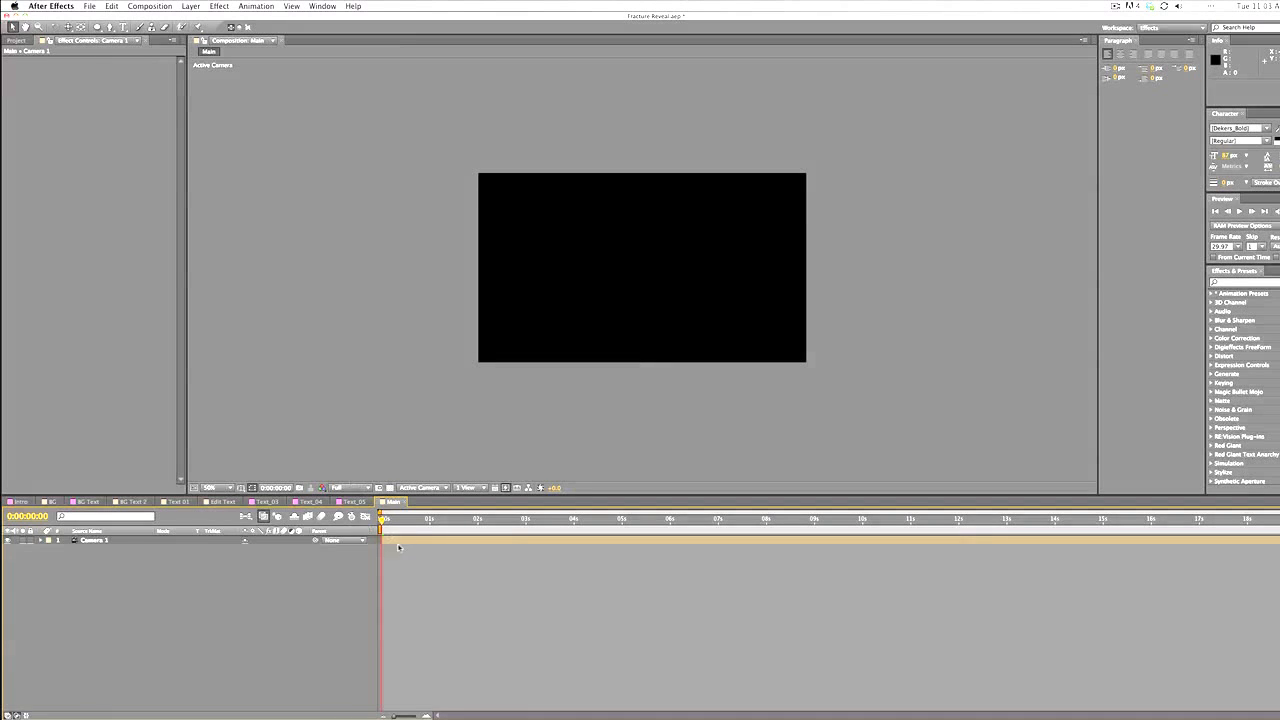
Check the Main composition's settings and its Camera 1 layer without changing them
click(166, 6)
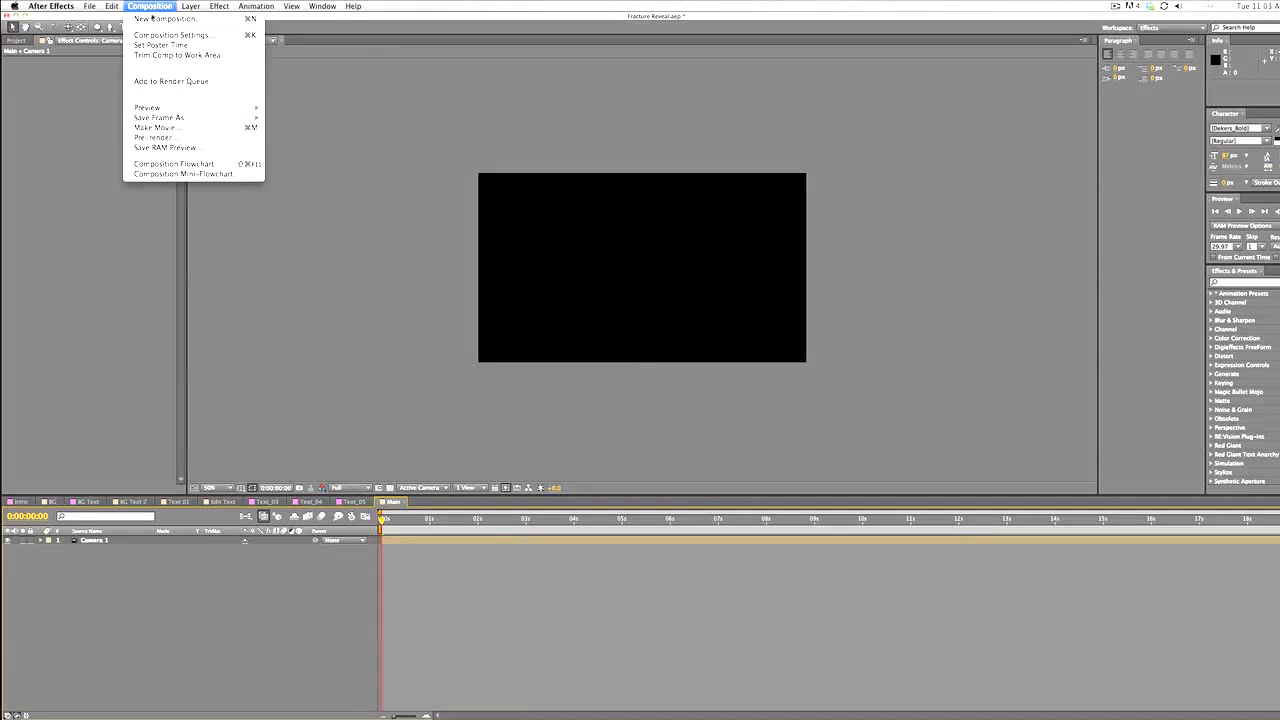
click(160, 31)
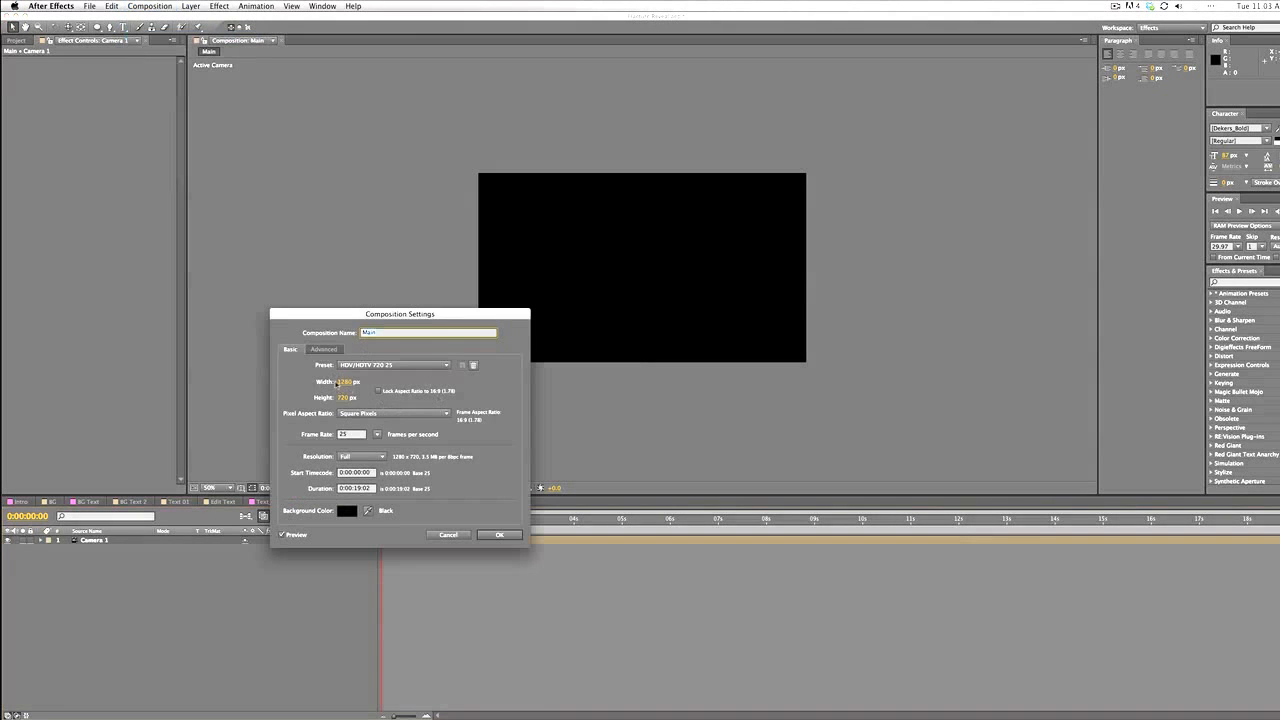
click(498, 535)
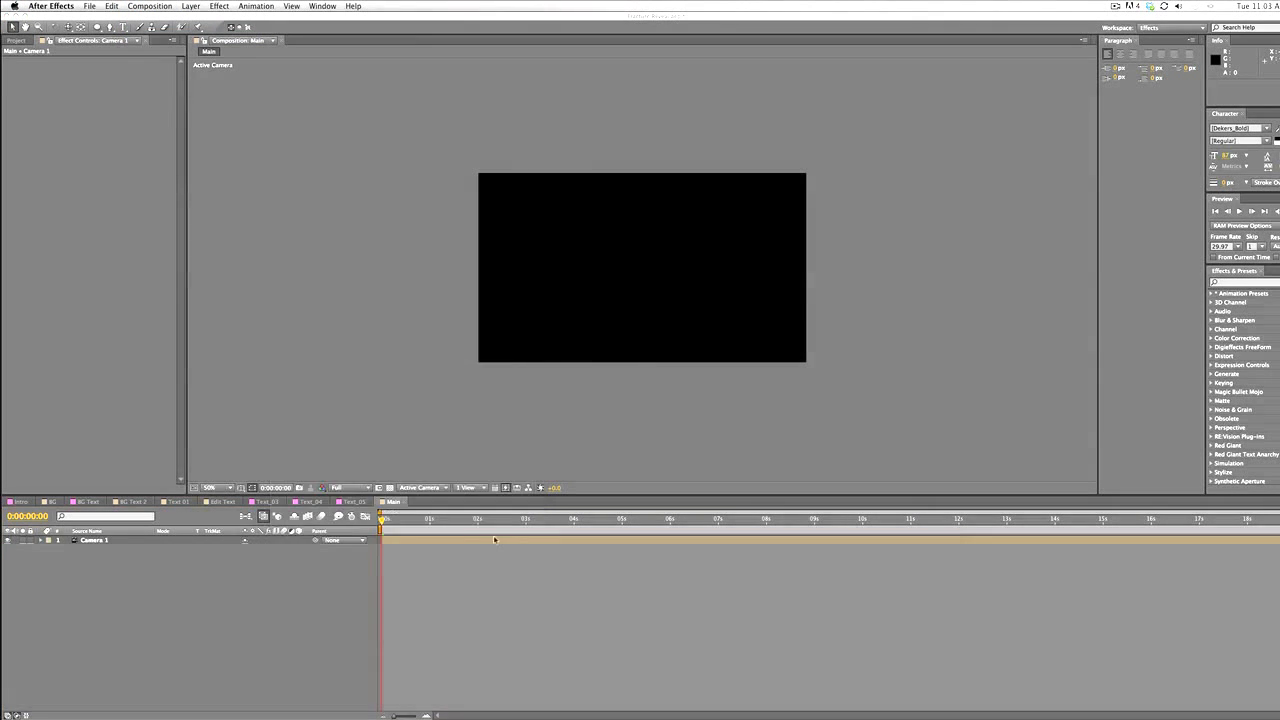
click(108, 542)
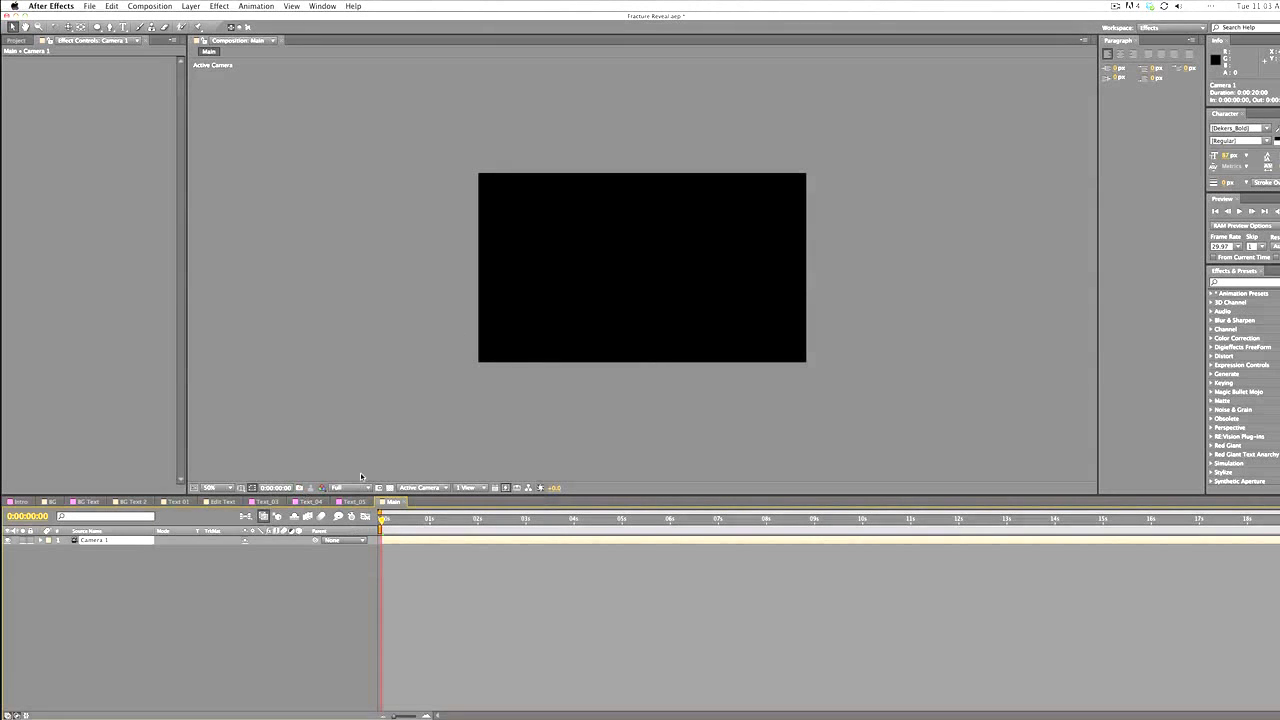
click(331, 327)
key(period)
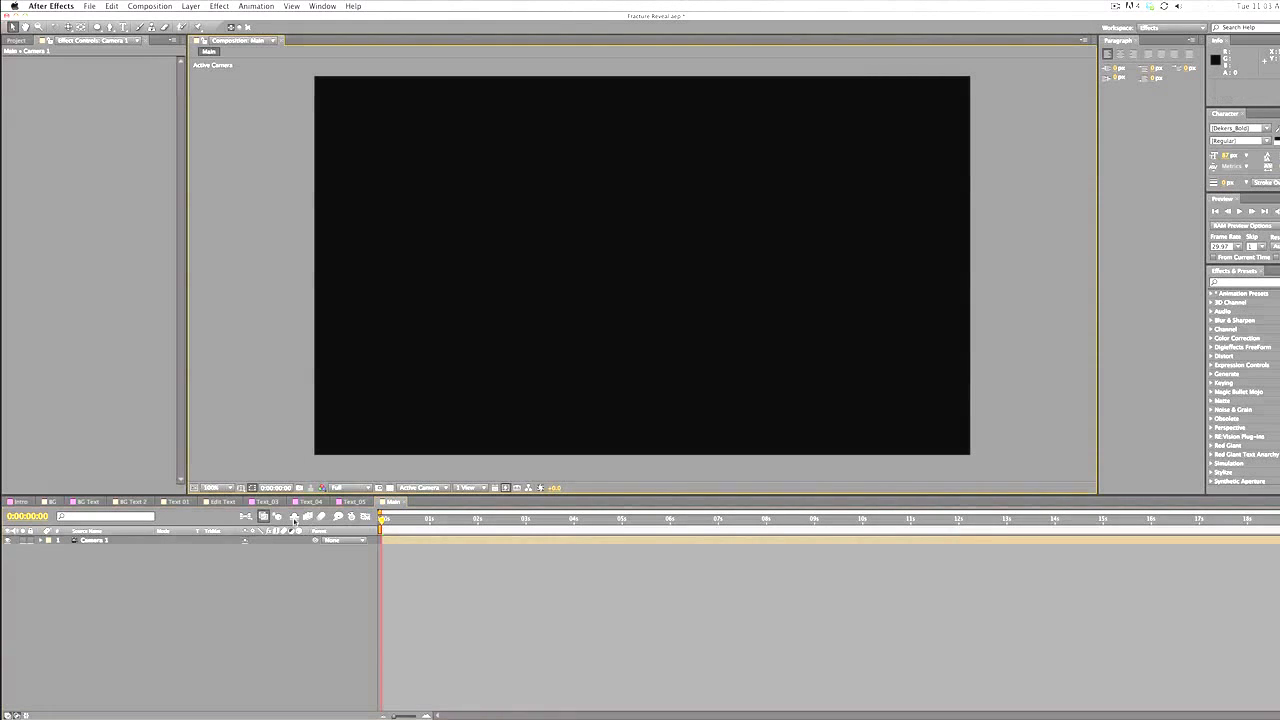
Add the BG and BG Text 2 compositions to Main beneath Camera 1, placing BG Text 2 above BG
click(16, 40)
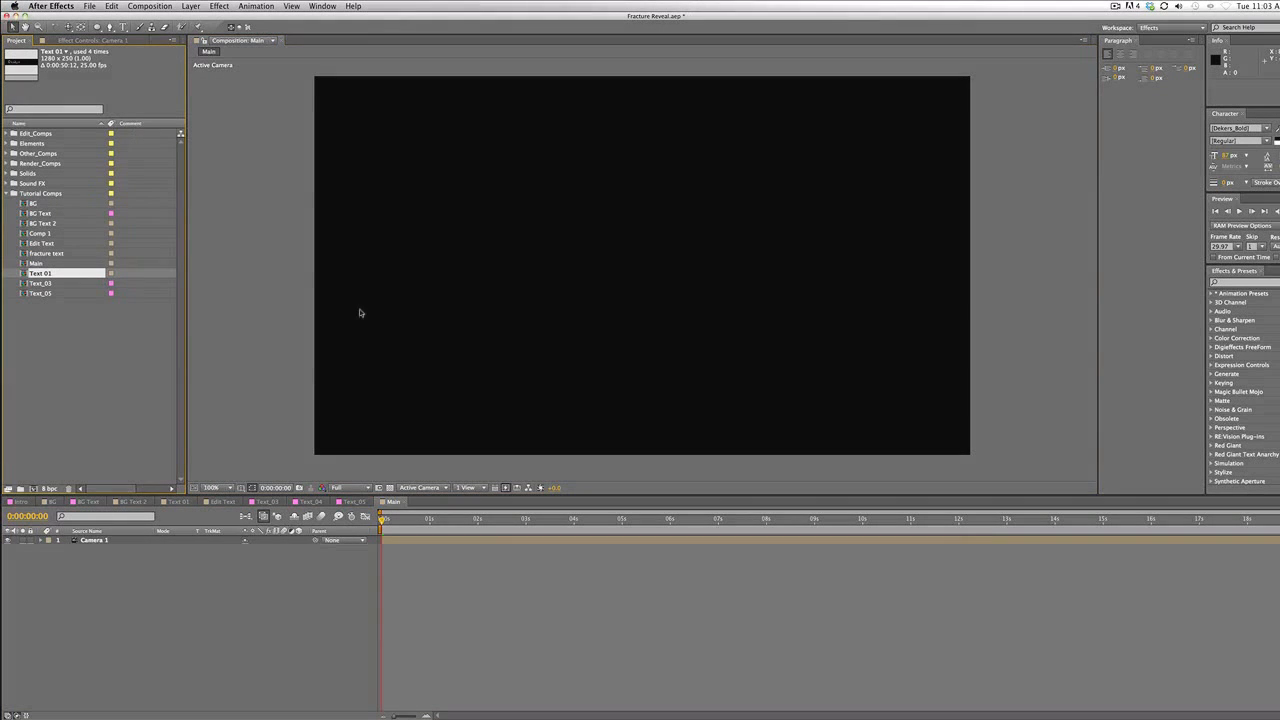
key(comma)
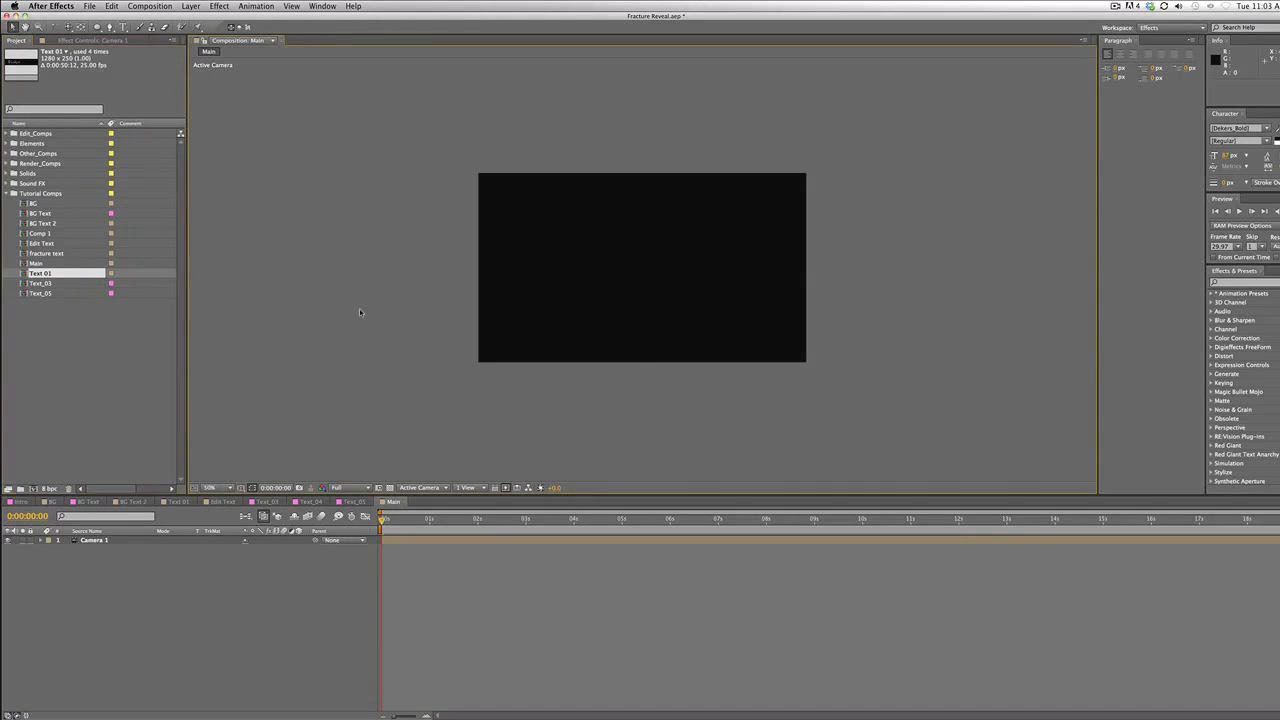
drag(33, 205, 168, 625)
key(comma)
key(period)
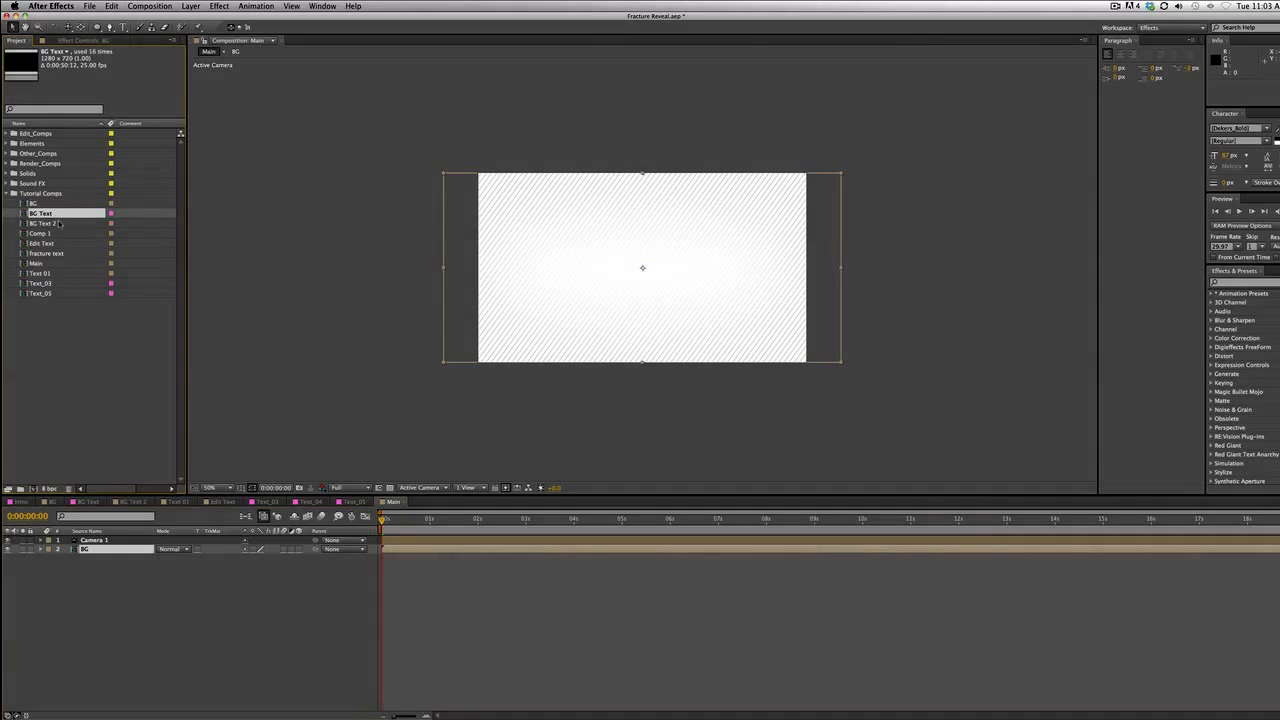
drag(57, 222, 165, 550)
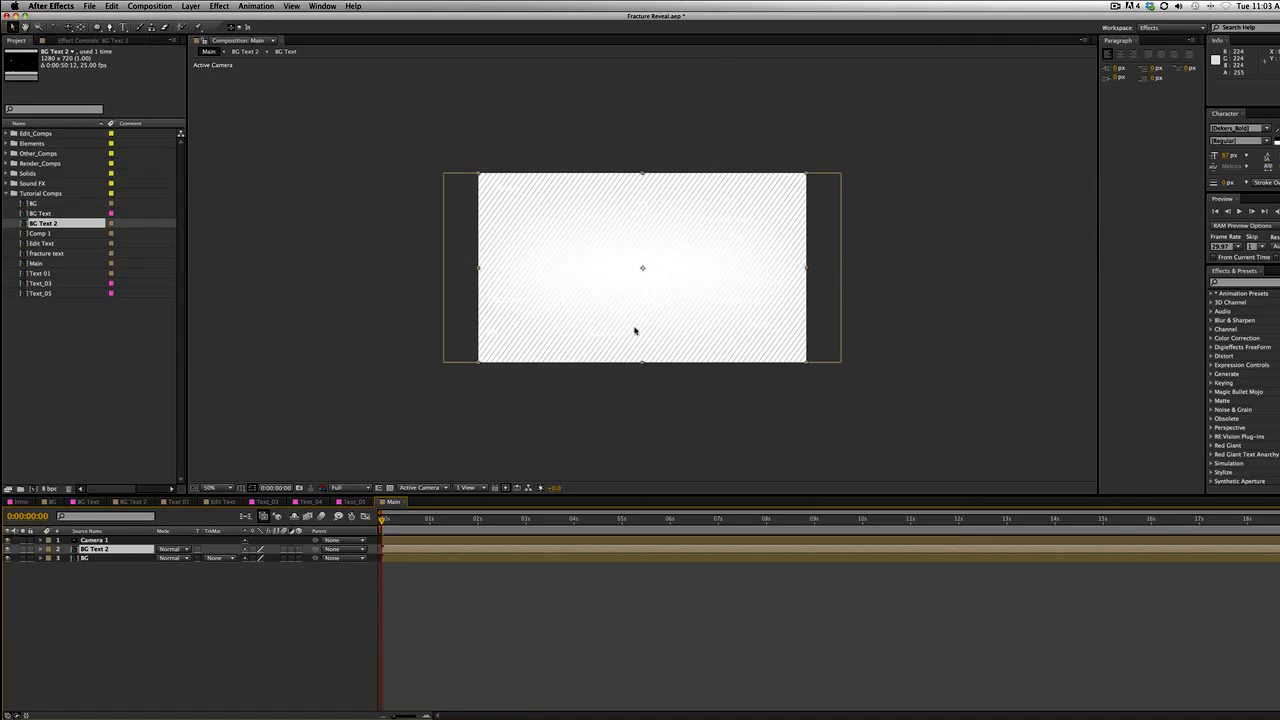
key(period)
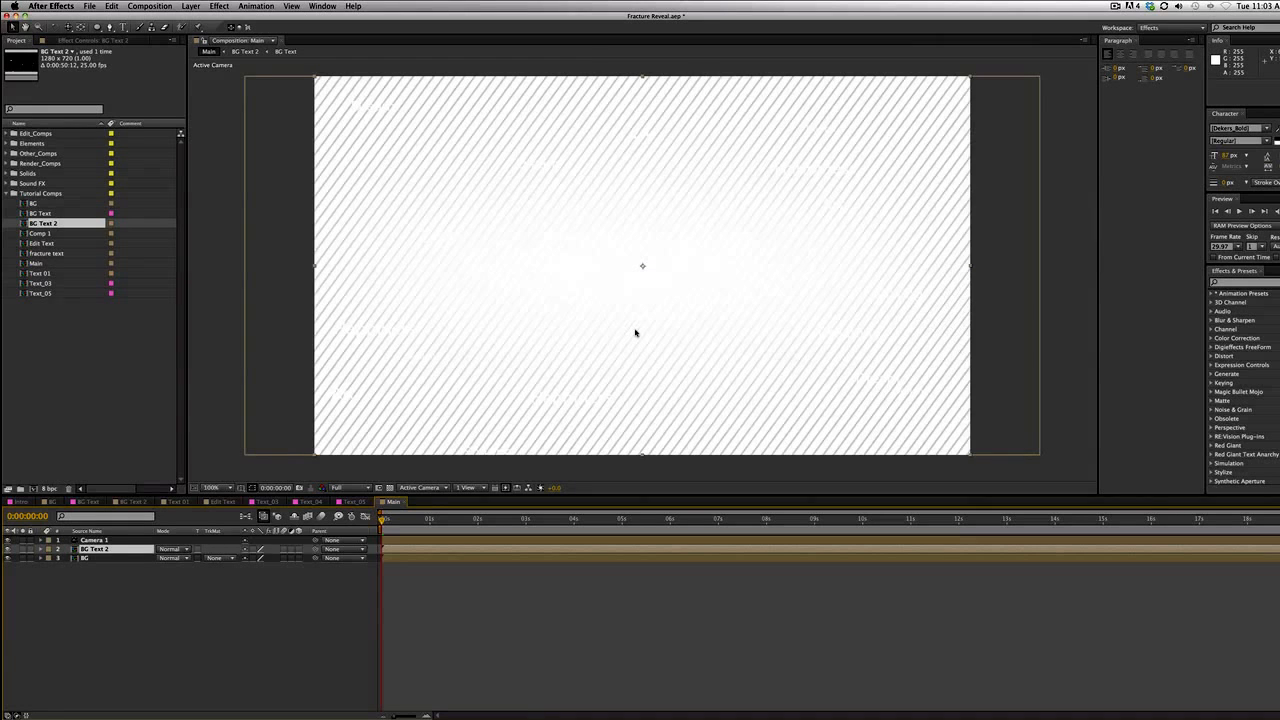
key(comma)
click(41, 214)
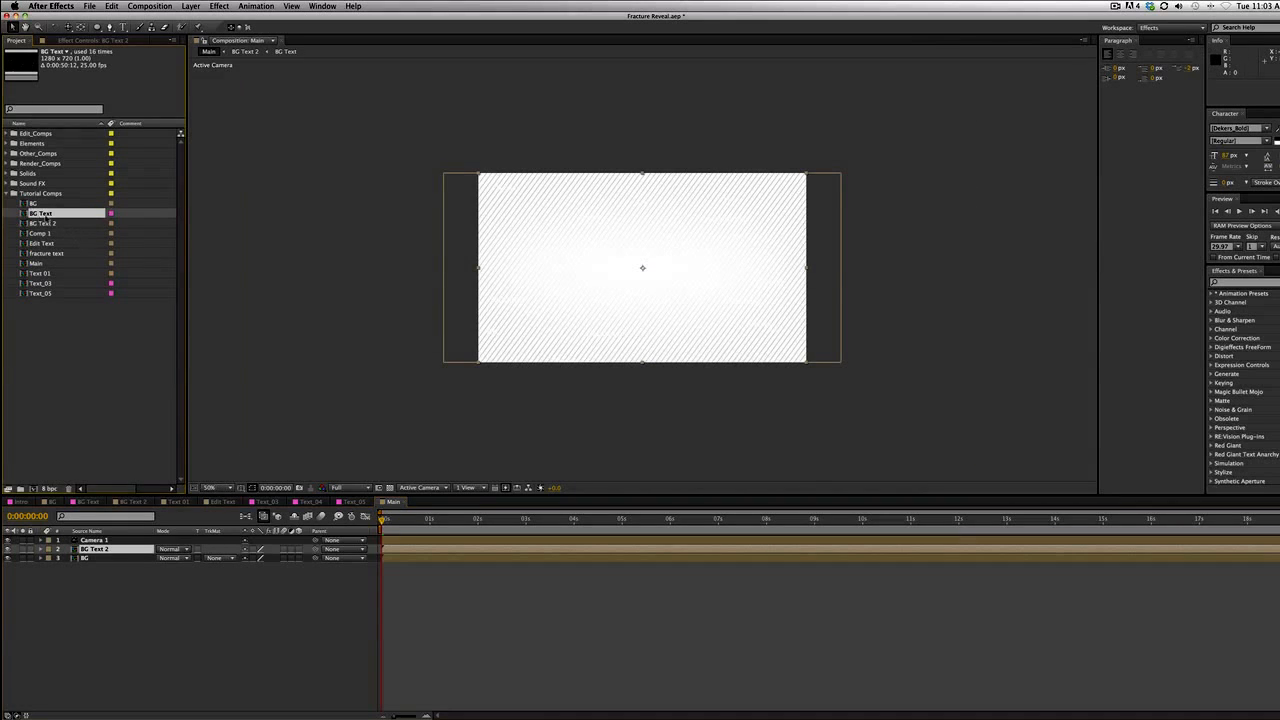
click(52, 224)
key(period)
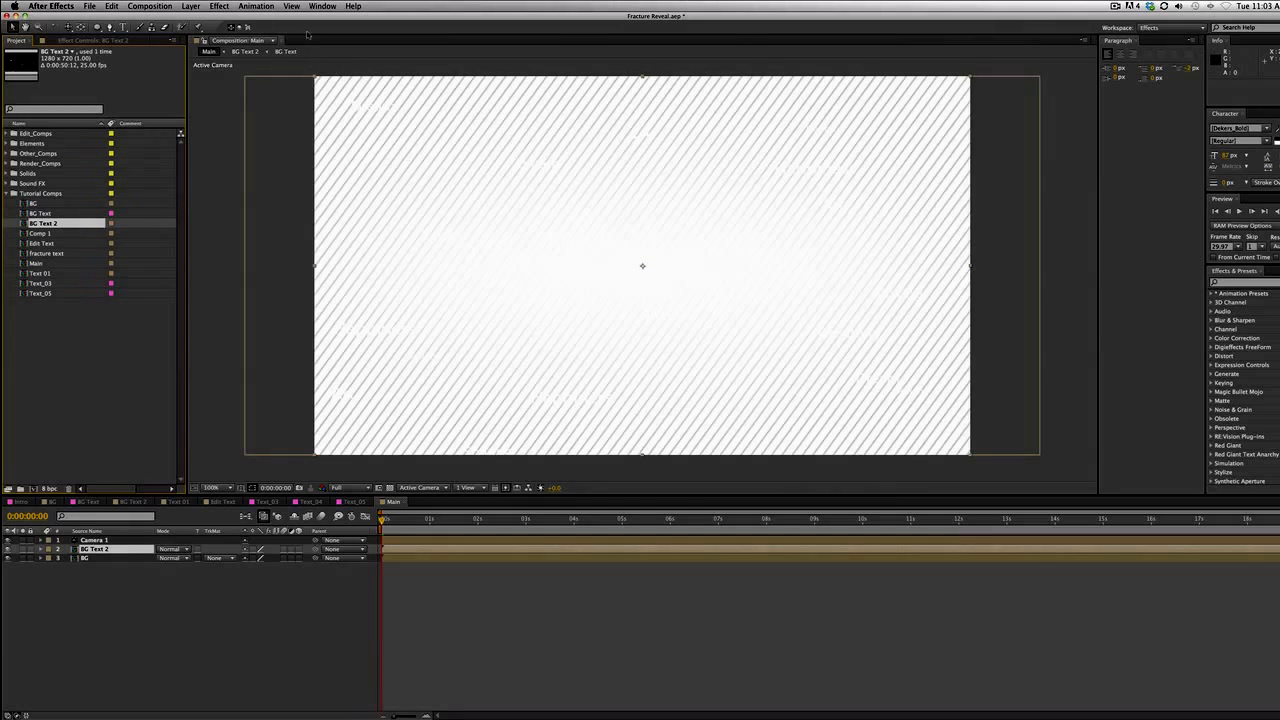
click(188, 6)
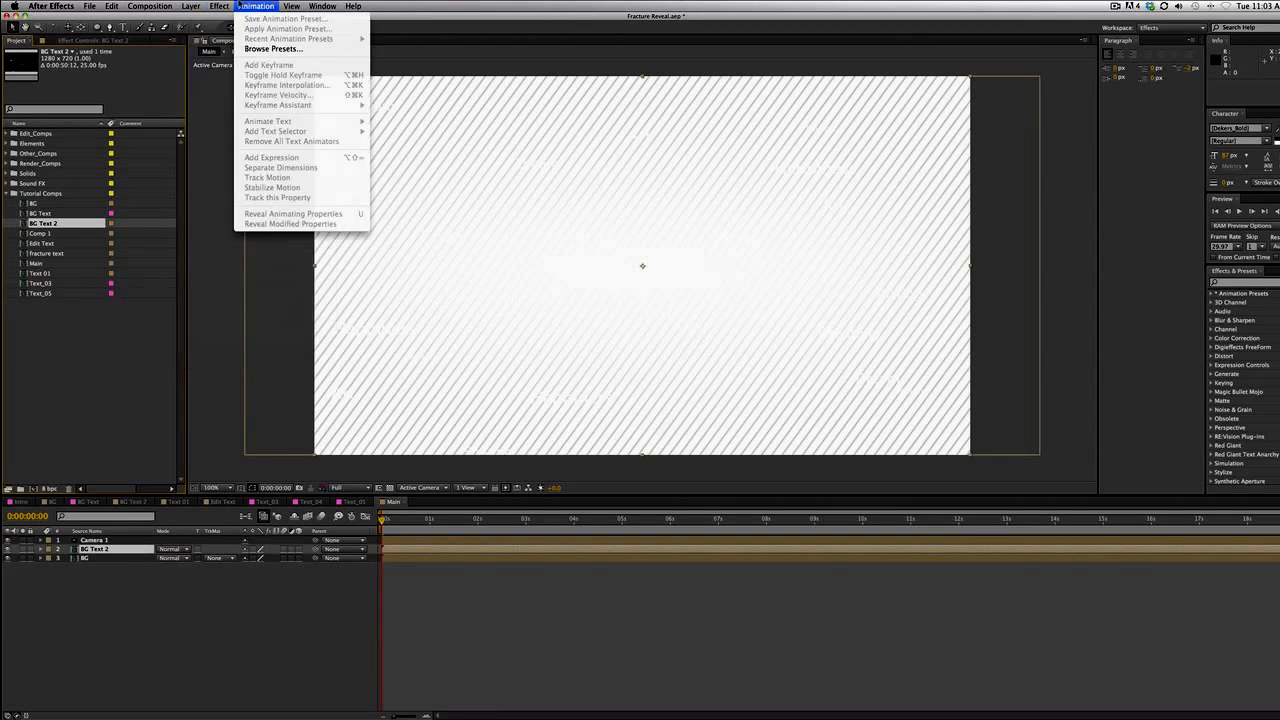
click(220, 676)
Apply the Tint color correction effect to the BG Text 2 layer
click(100, 549)
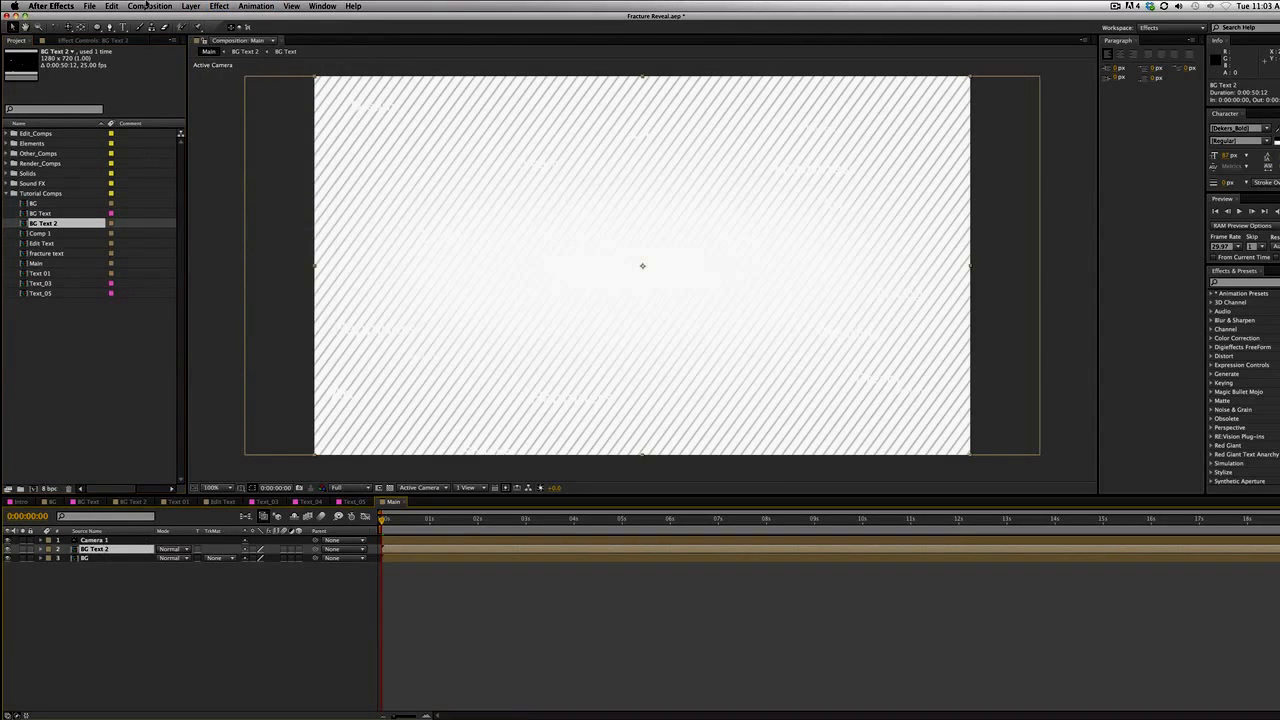
click(189, 5)
mouse_move(219, 5)
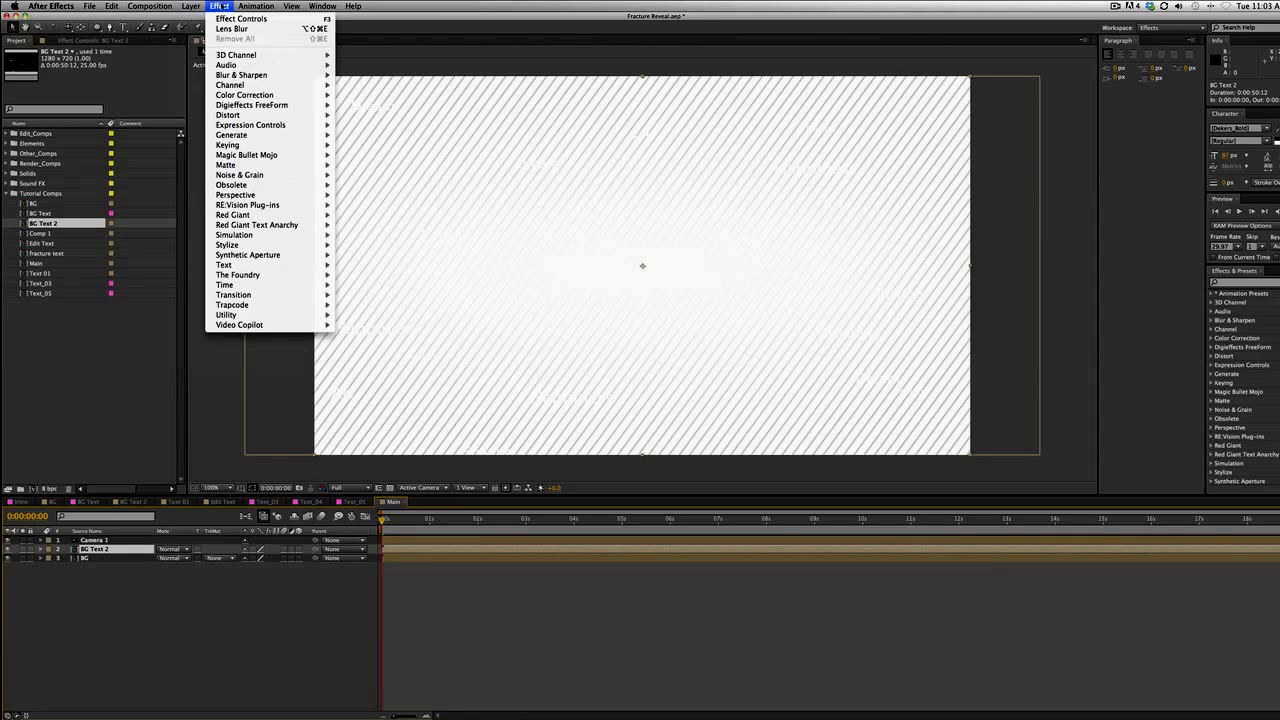
mouse_move(258, 95)
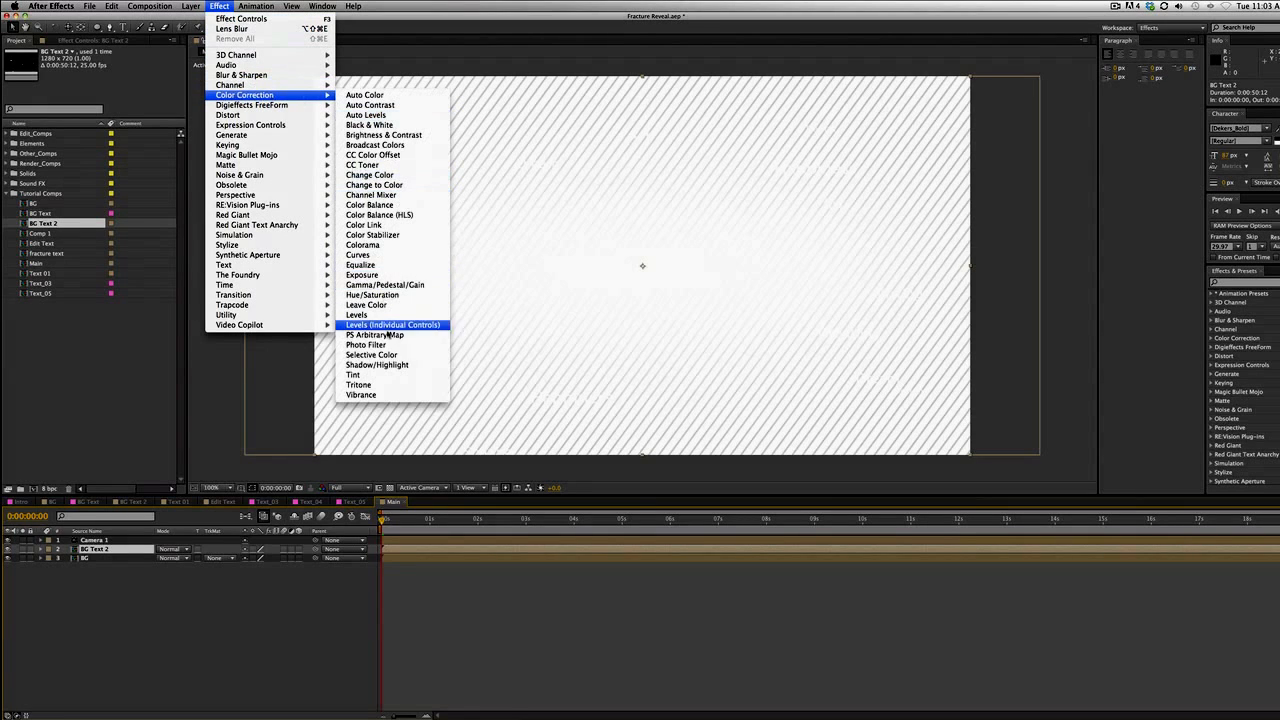
click(358, 375)
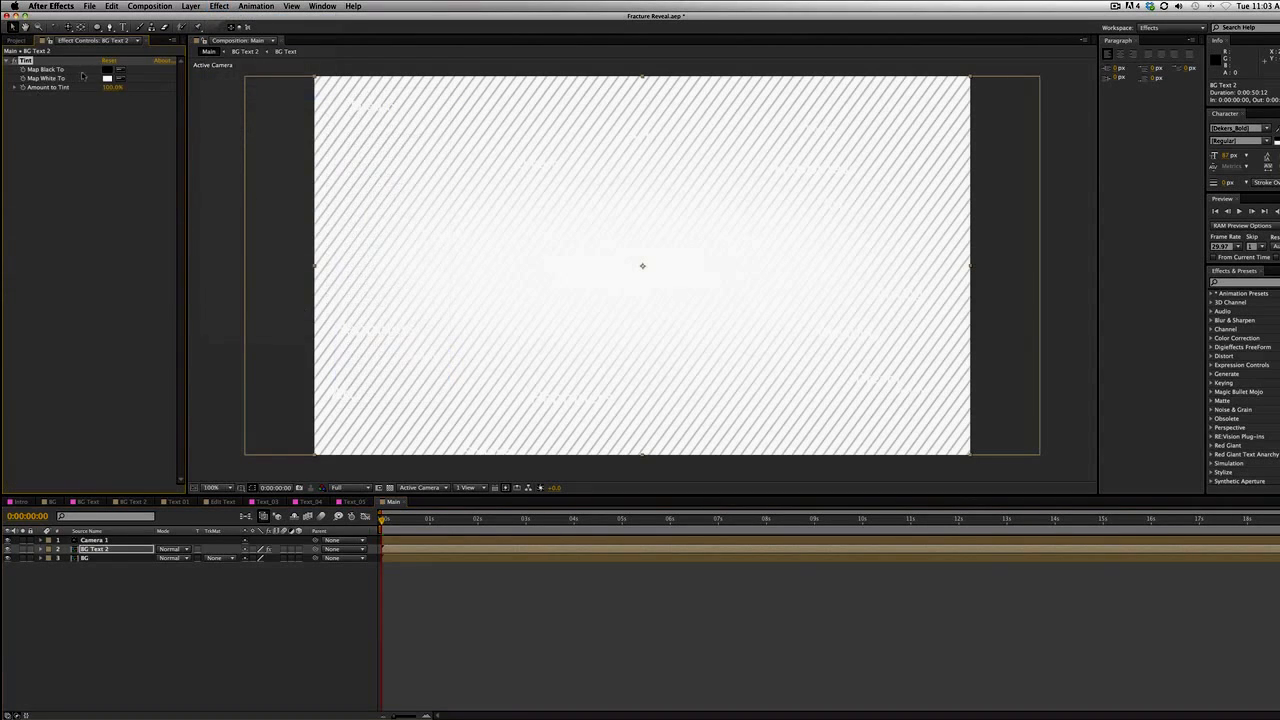
Set the Tint effect's Map White To color to a light grey with about 74% brightness
click(108, 78)
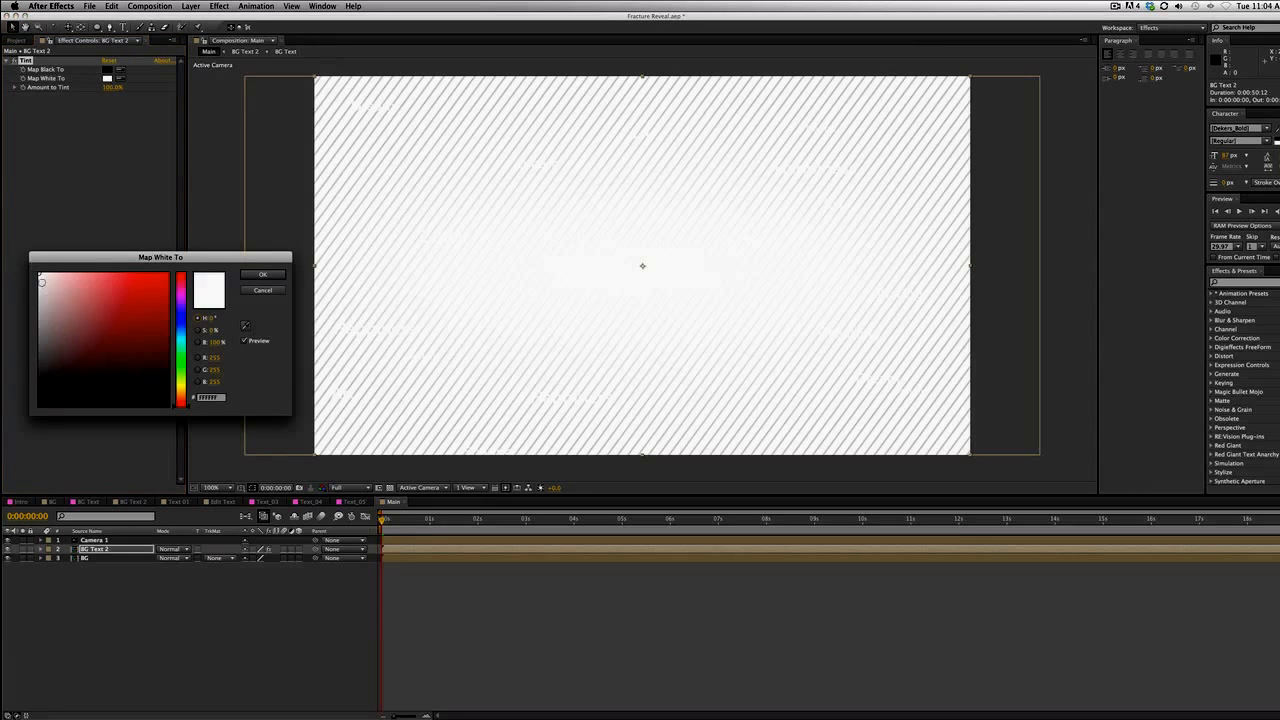
drag(42, 282, 38, 307)
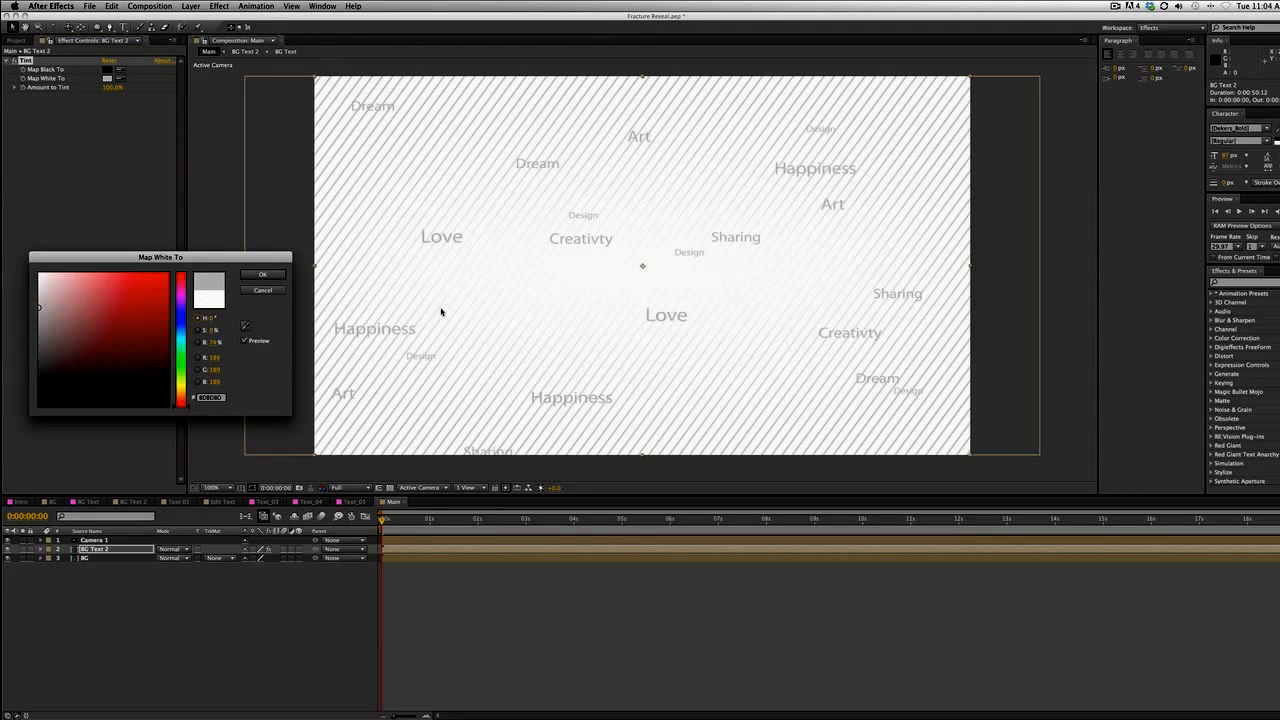
click(262, 274)
Enlarge the BG Text 2 layer to more than double its size and move it to about 1304, 256
key(comma)
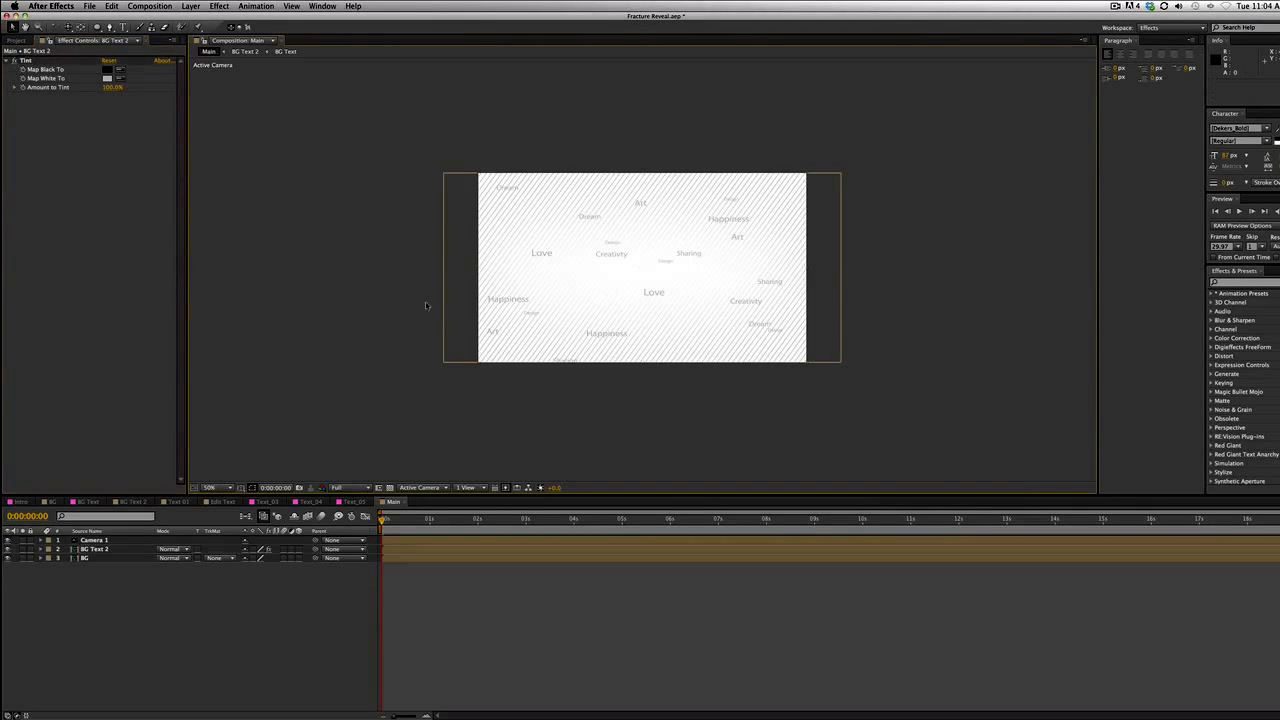
click(694, 325)
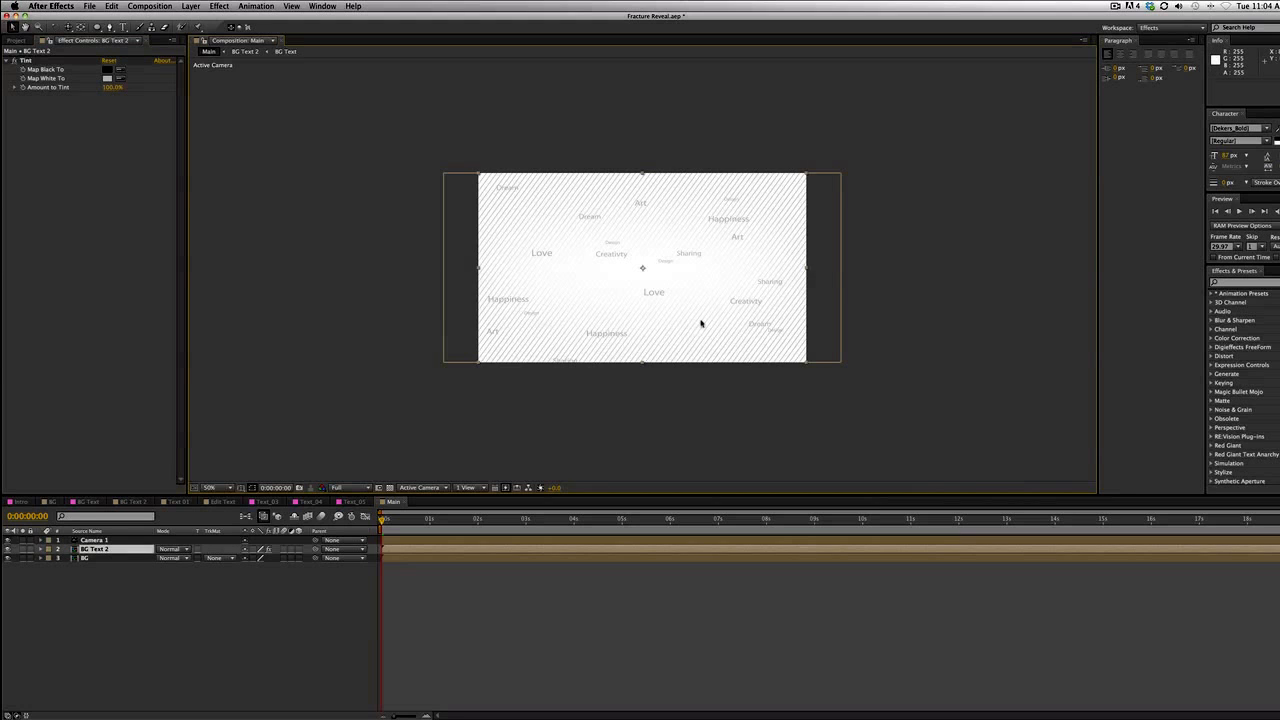
key(comma)
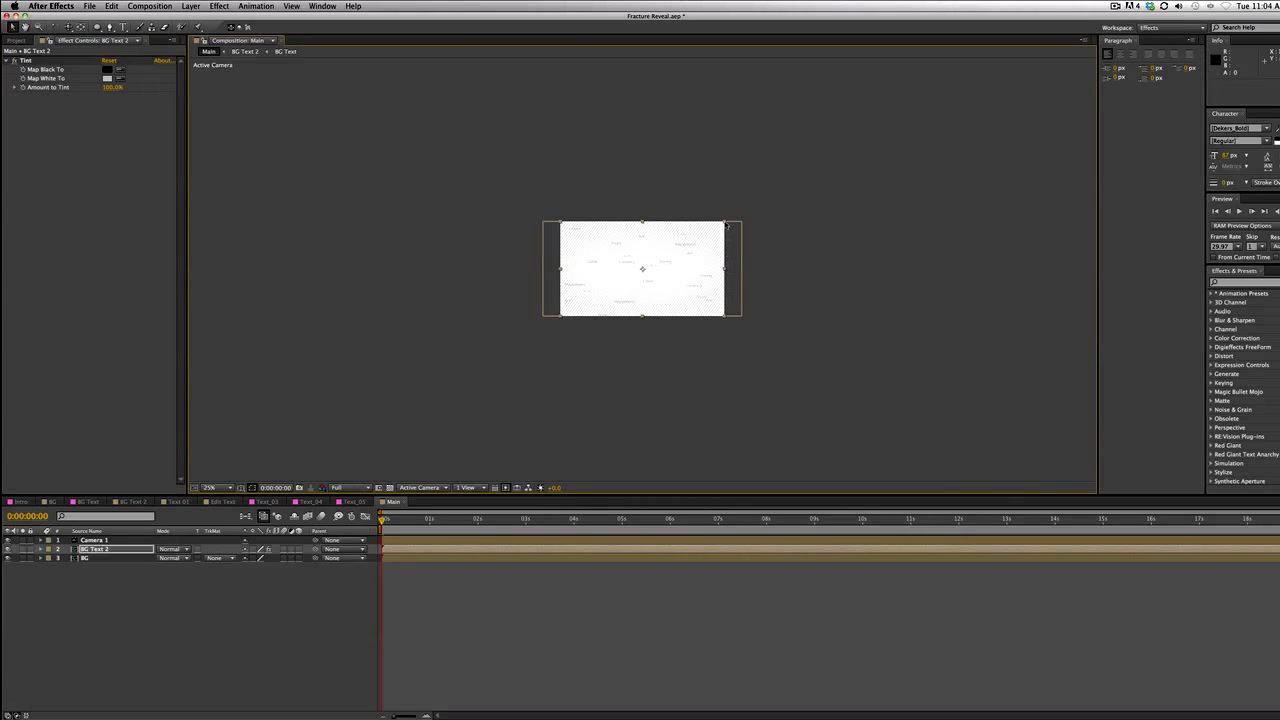
drag(726, 225, 845, 135)
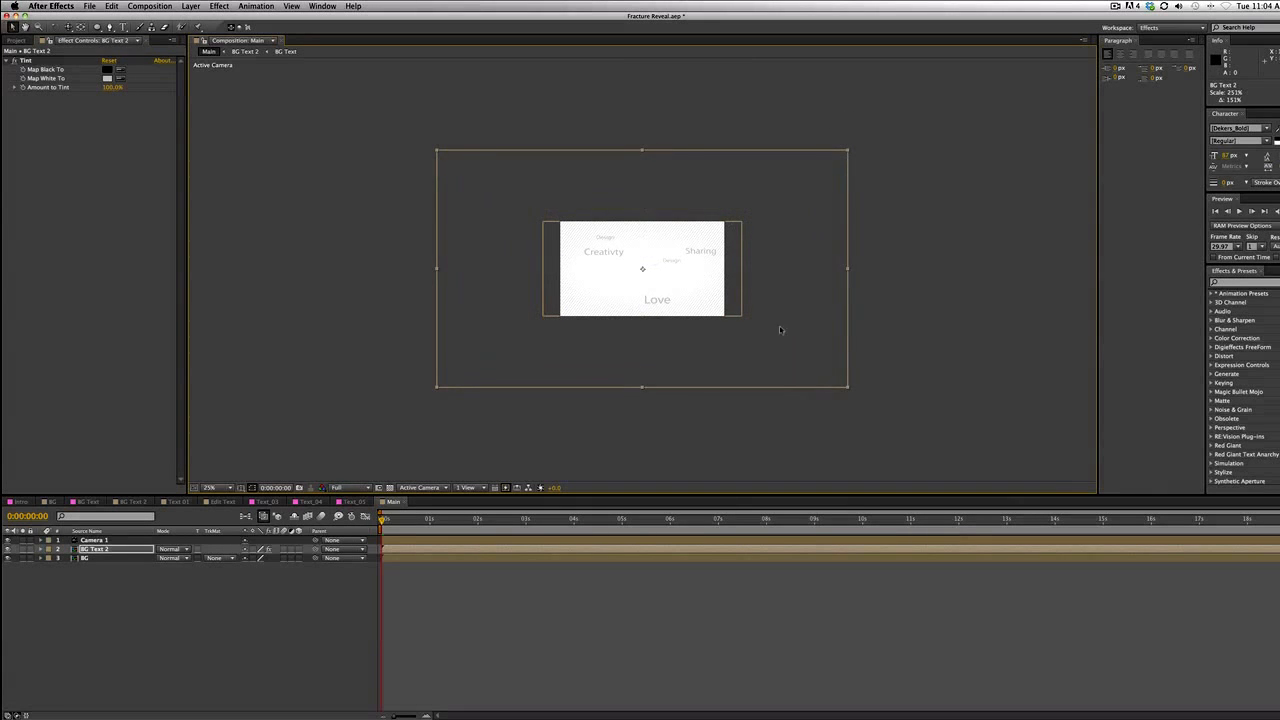
drag(781, 331, 866, 268)
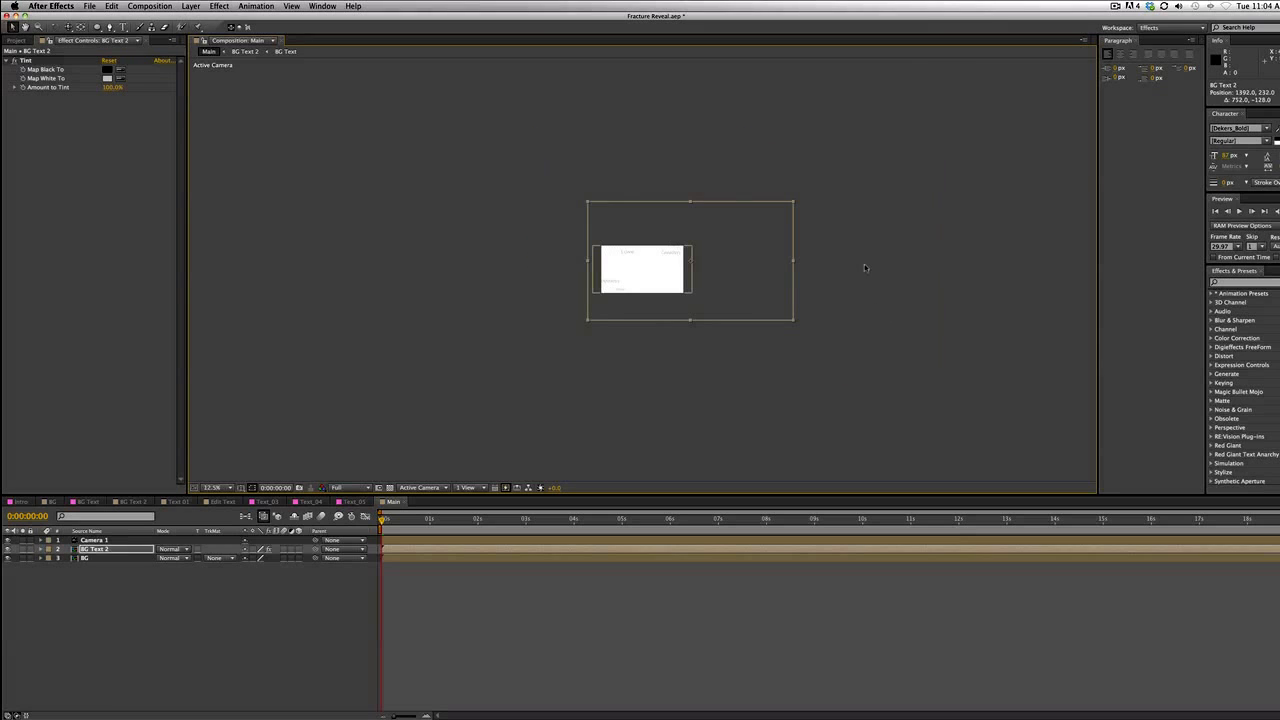
drag(793, 204, 756, 253)
scroll(755, 253, up, 4)
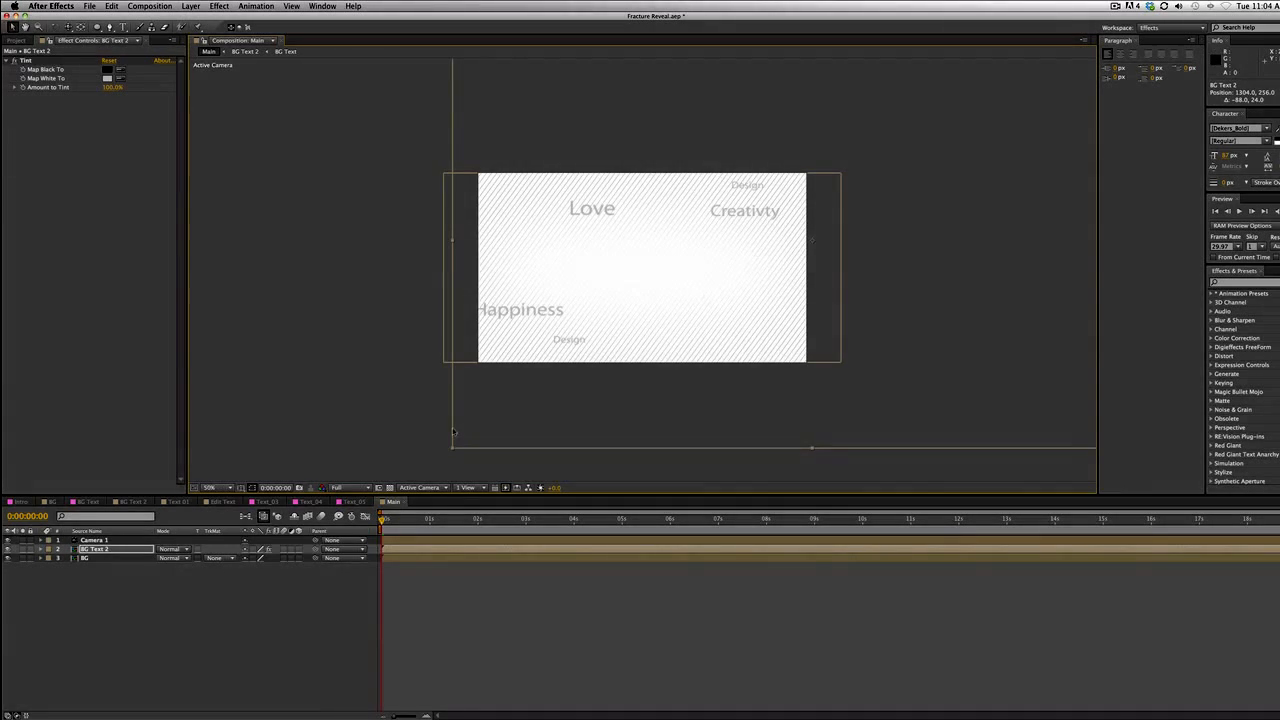
Add a Lens Blur effect to the BG Text 2 layer with an Iris Radius of about 14
click(148, 6)
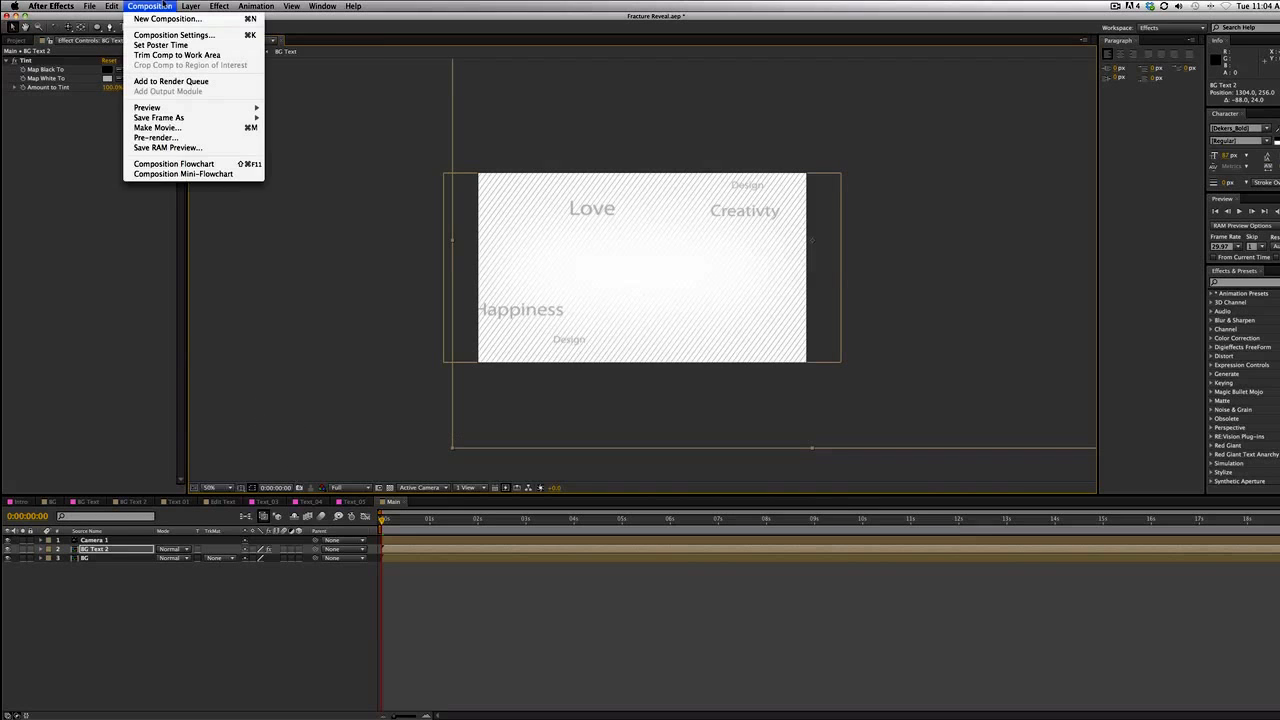
mouse_move(218, 6)
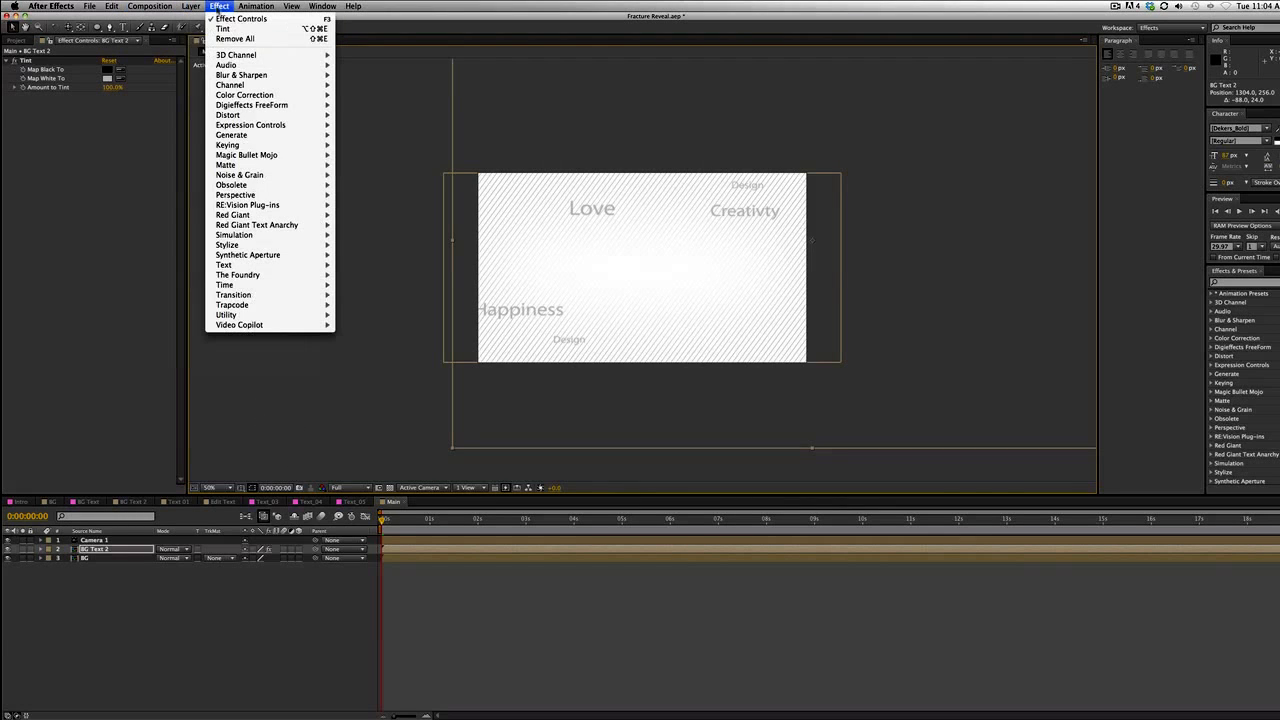
mouse_move(255, 75)
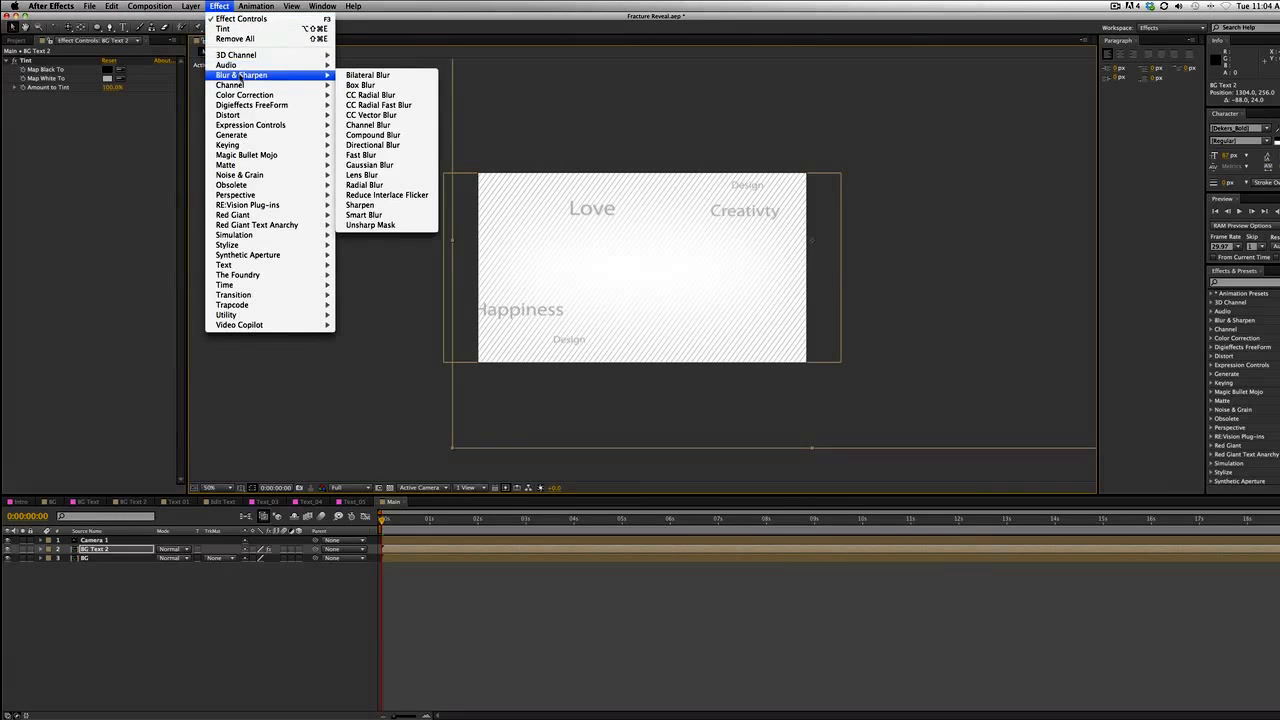
click(362, 176)
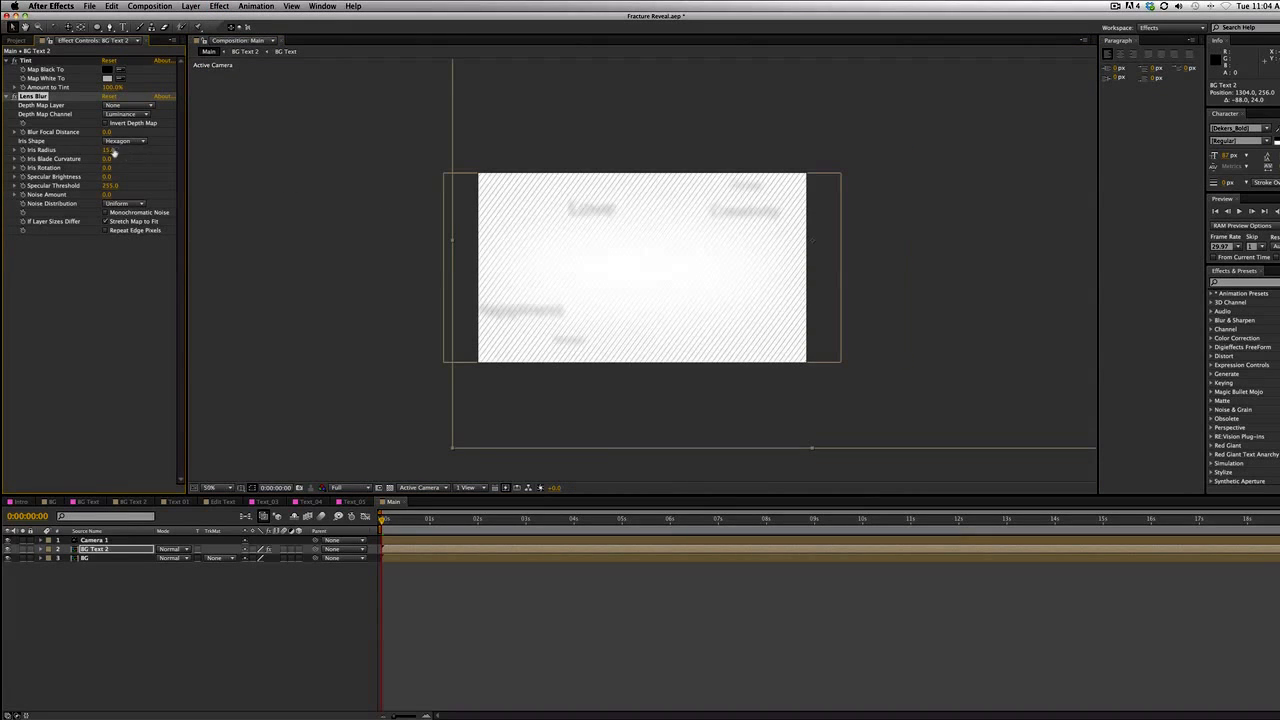
drag(114, 152, 105, 152)
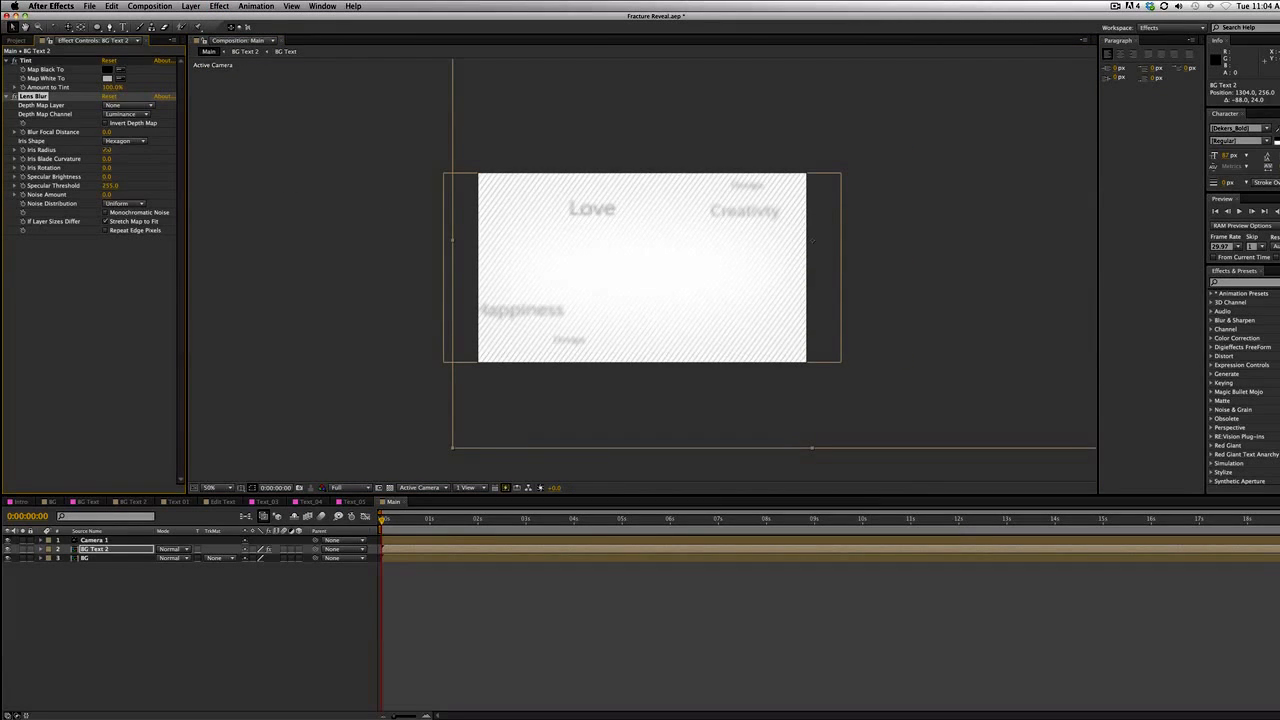
click(362, 227)
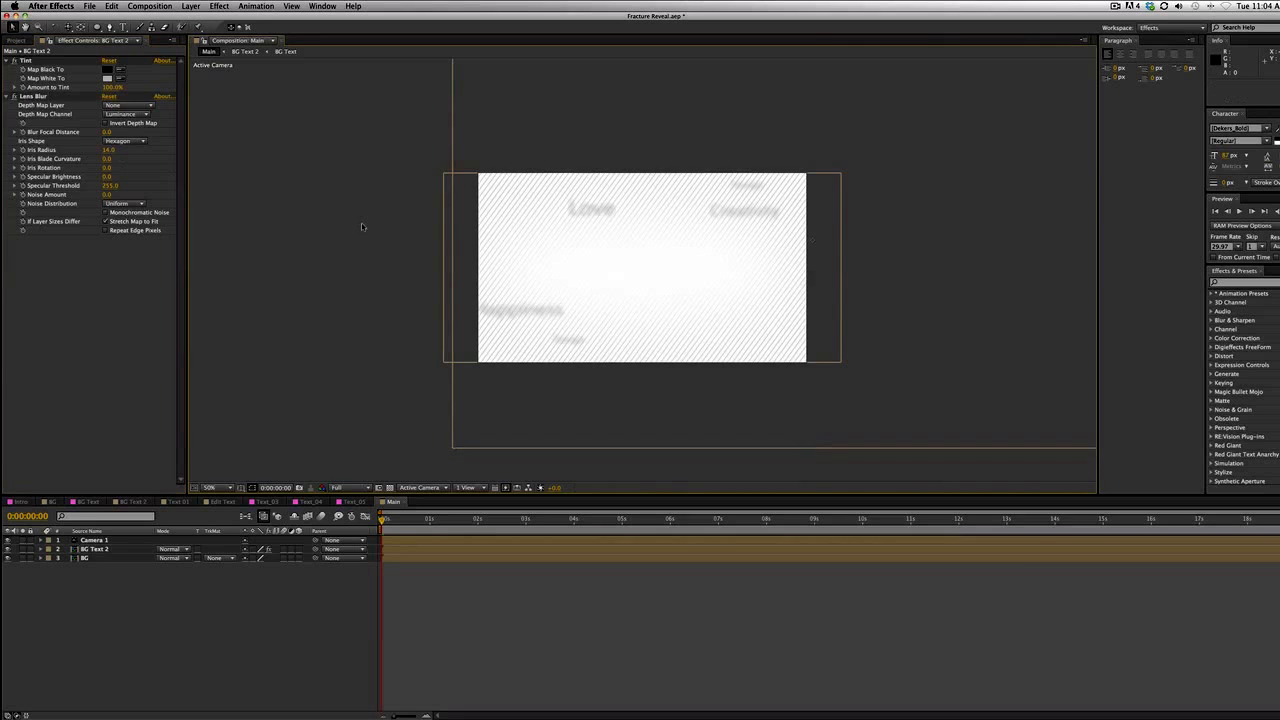
Shift the enlarged BG Text 2 layer slightly to a position of about 1332, 250
key(comma)
key(period)
drag(843, 418, 833, 411)
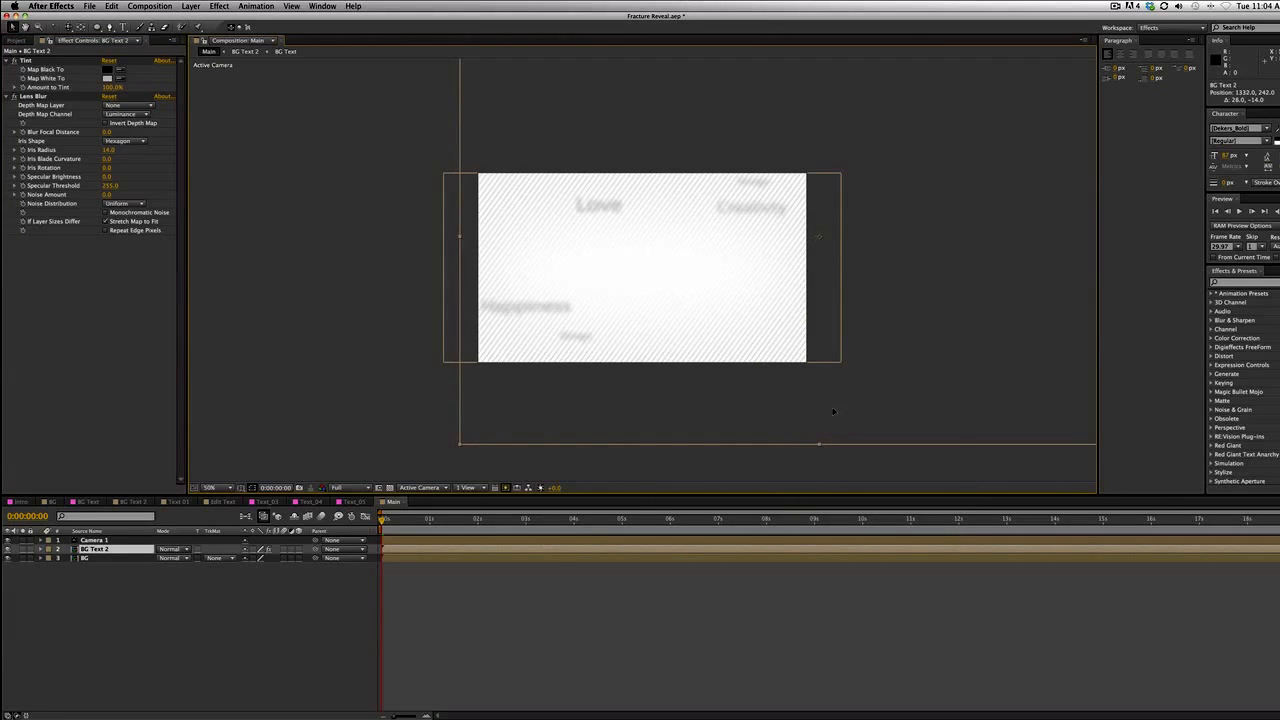
key(comma)
key(comma)
key(comma)
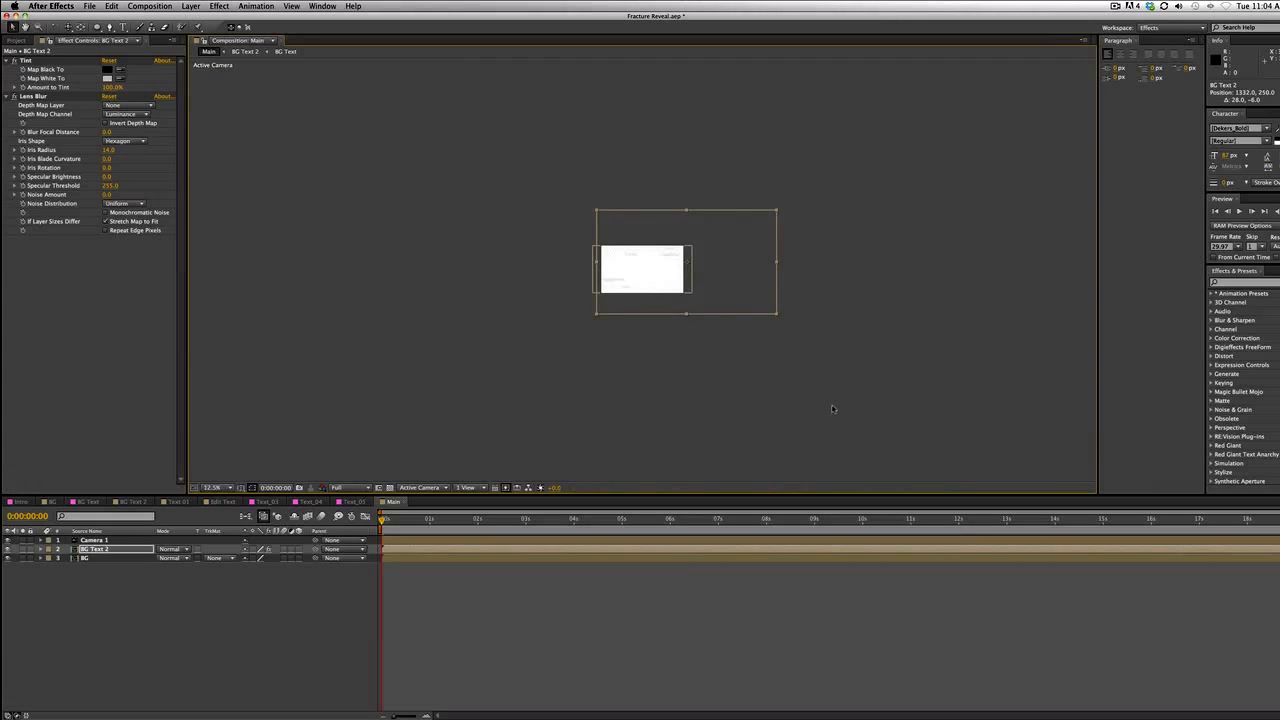
key(period)
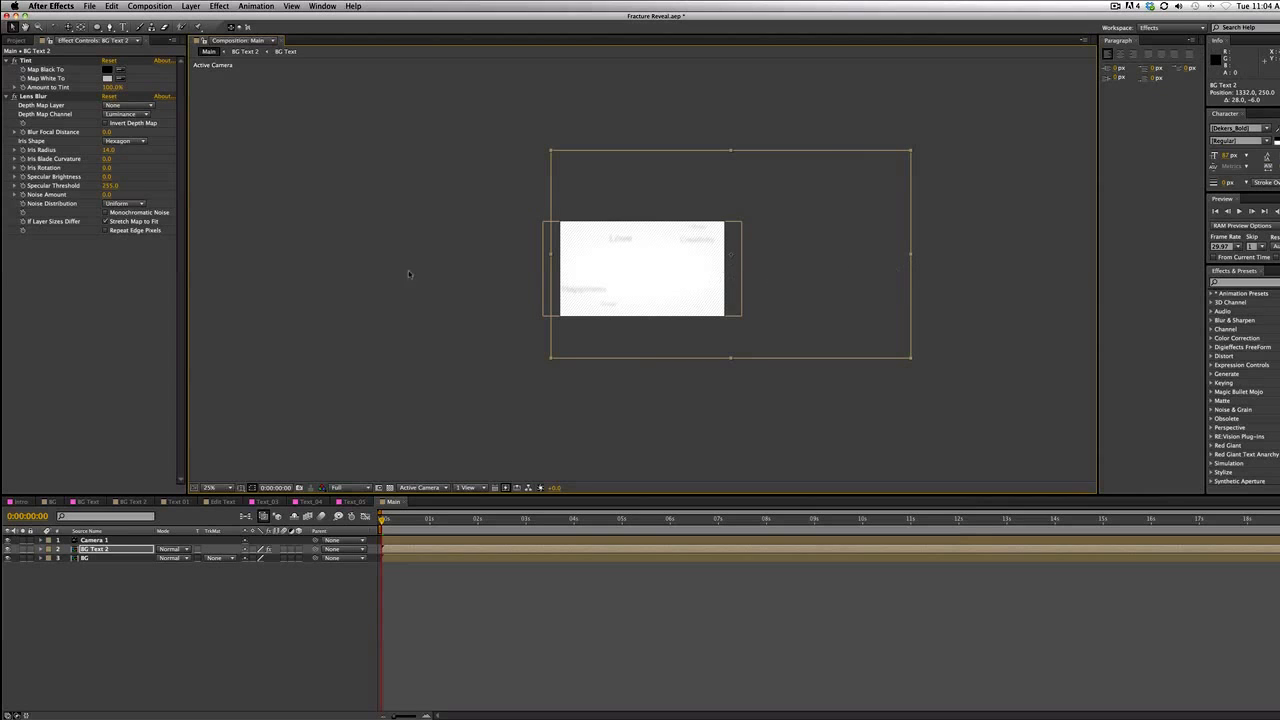
Make the BG Text 2 layer 3D and preview the camera move up to about 0:00:01:23
click(83, 541)
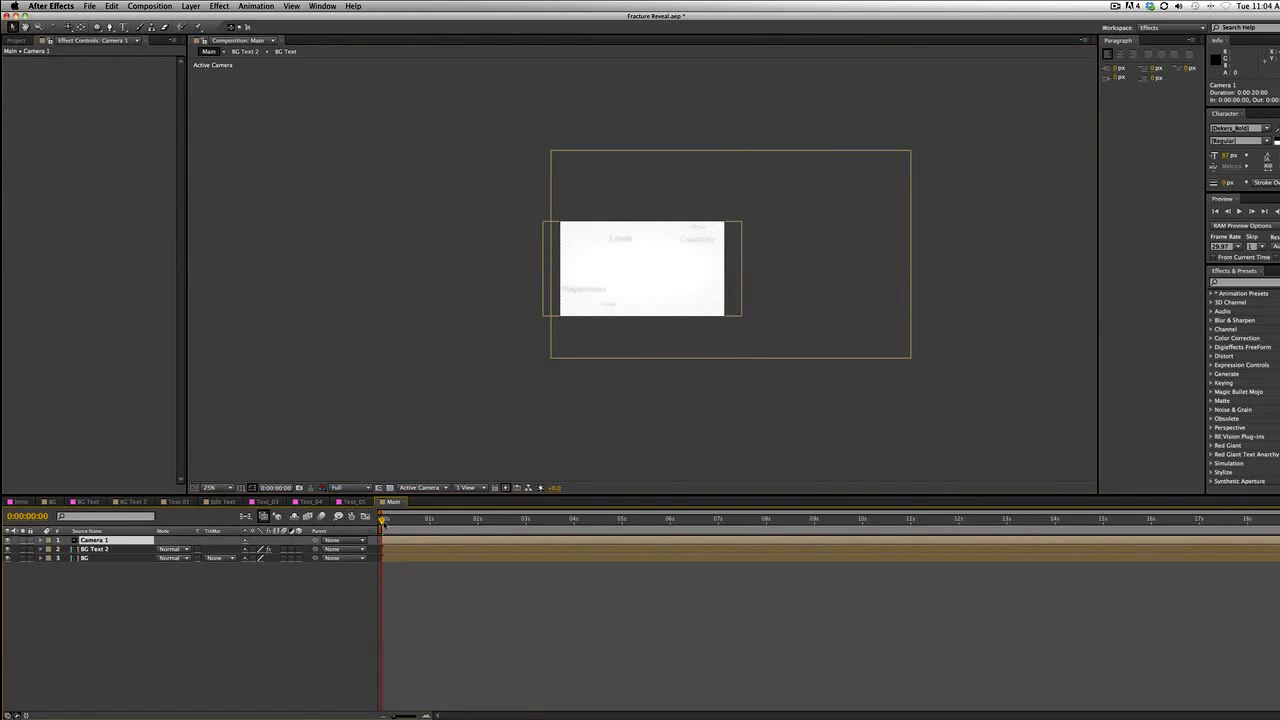
drag(382, 521, 125, 594)
click(298, 549)
drag(383, 527, 475, 527)
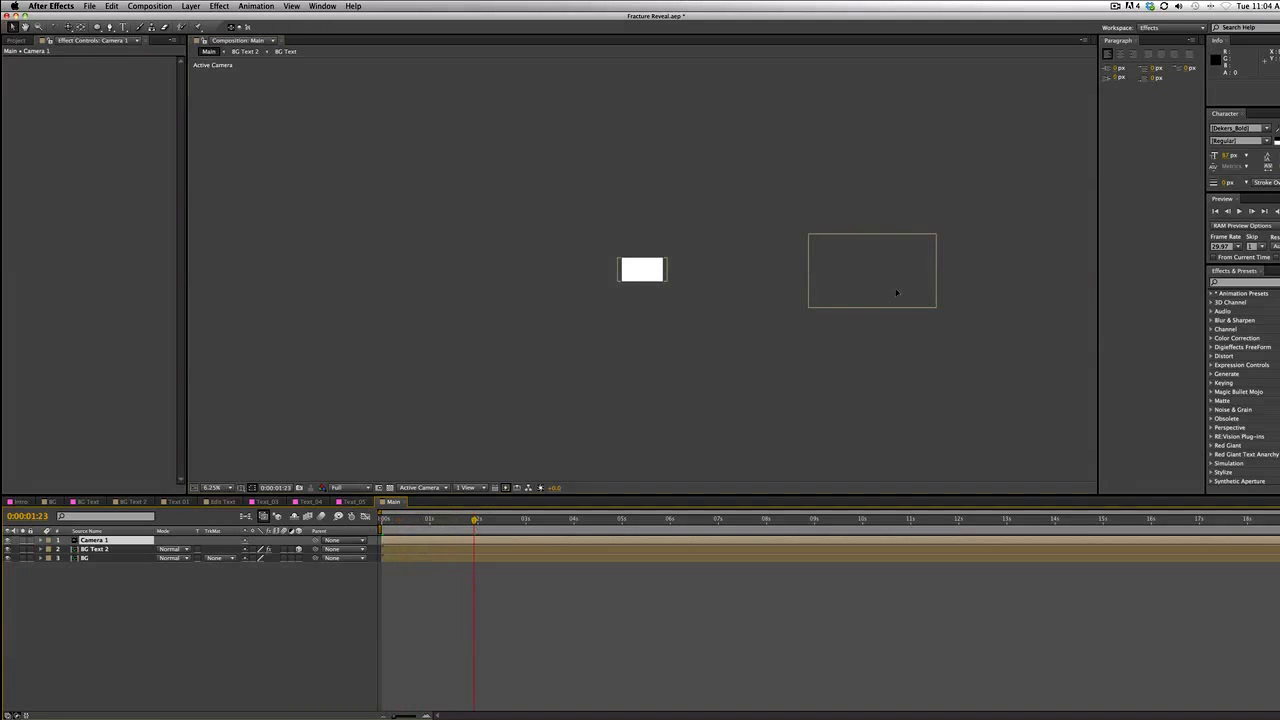
Move the 3D BG Text 2 layer into the camera's view, adjust its placement at the first frame and scale it down slightly
drag(896, 292, 696, 294)
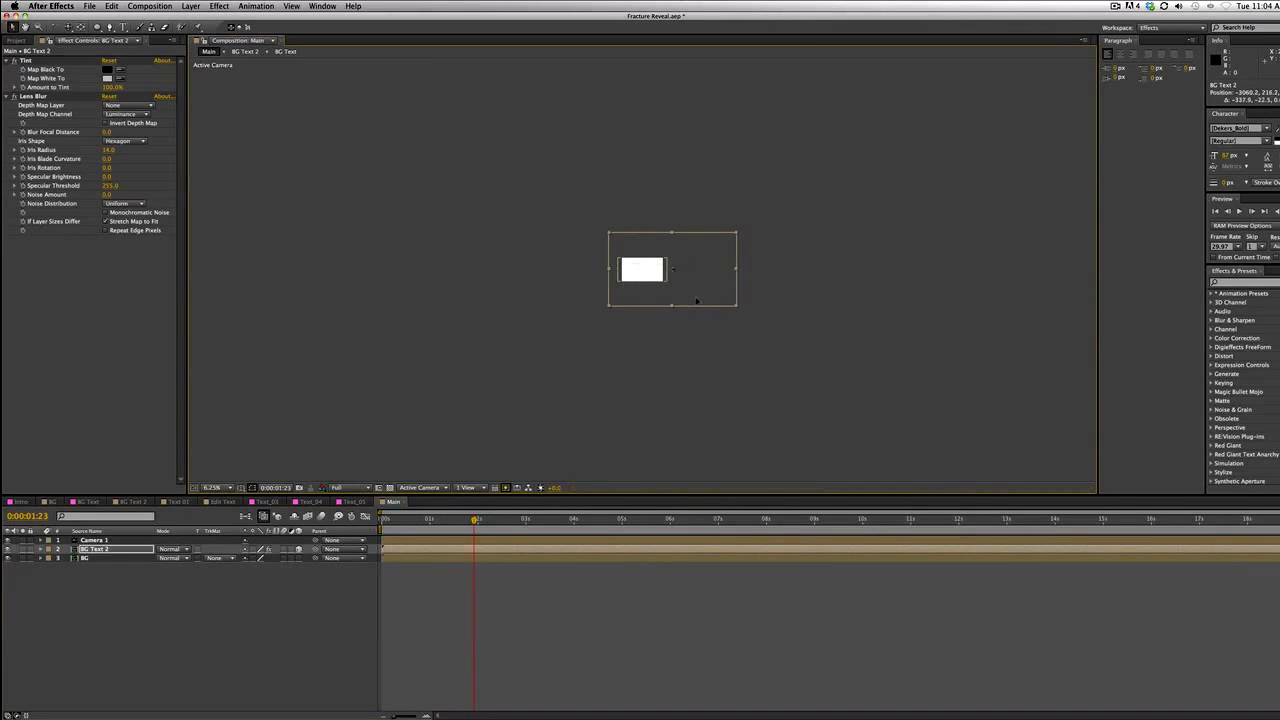
key(period)
key(period)
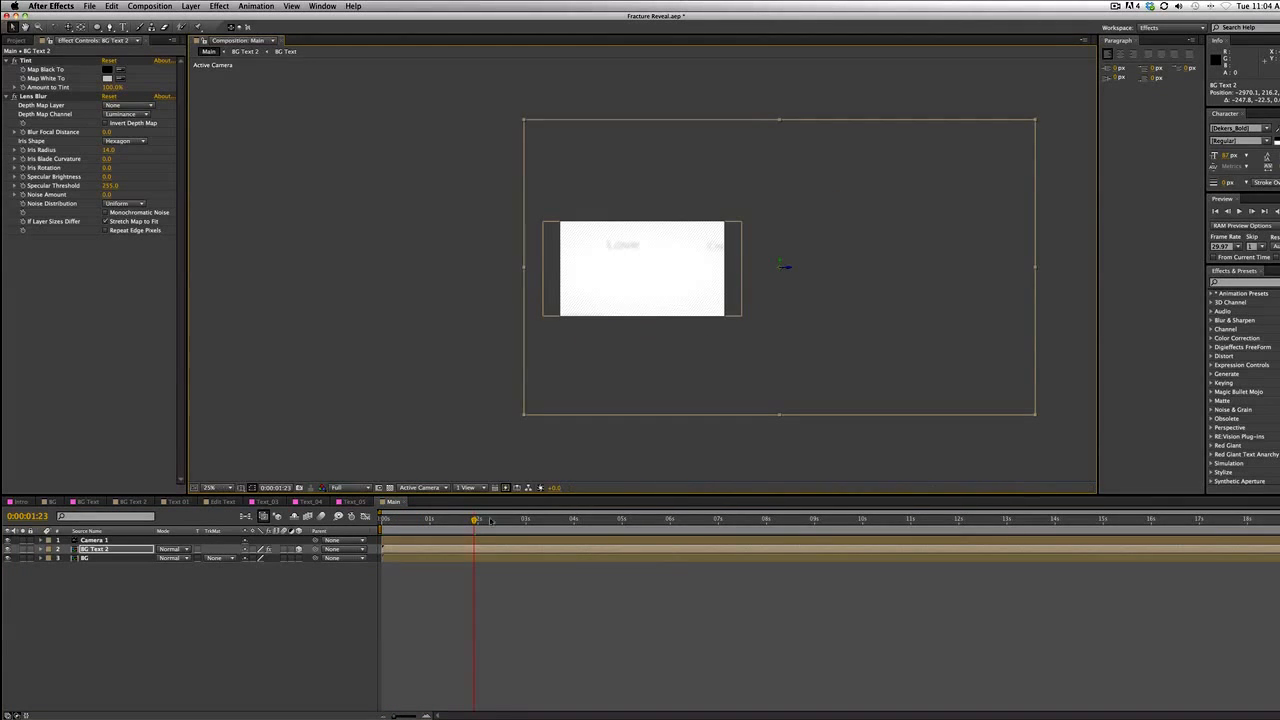
drag(474, 520, 366, 510)
drag(670, 375, 665, 361)
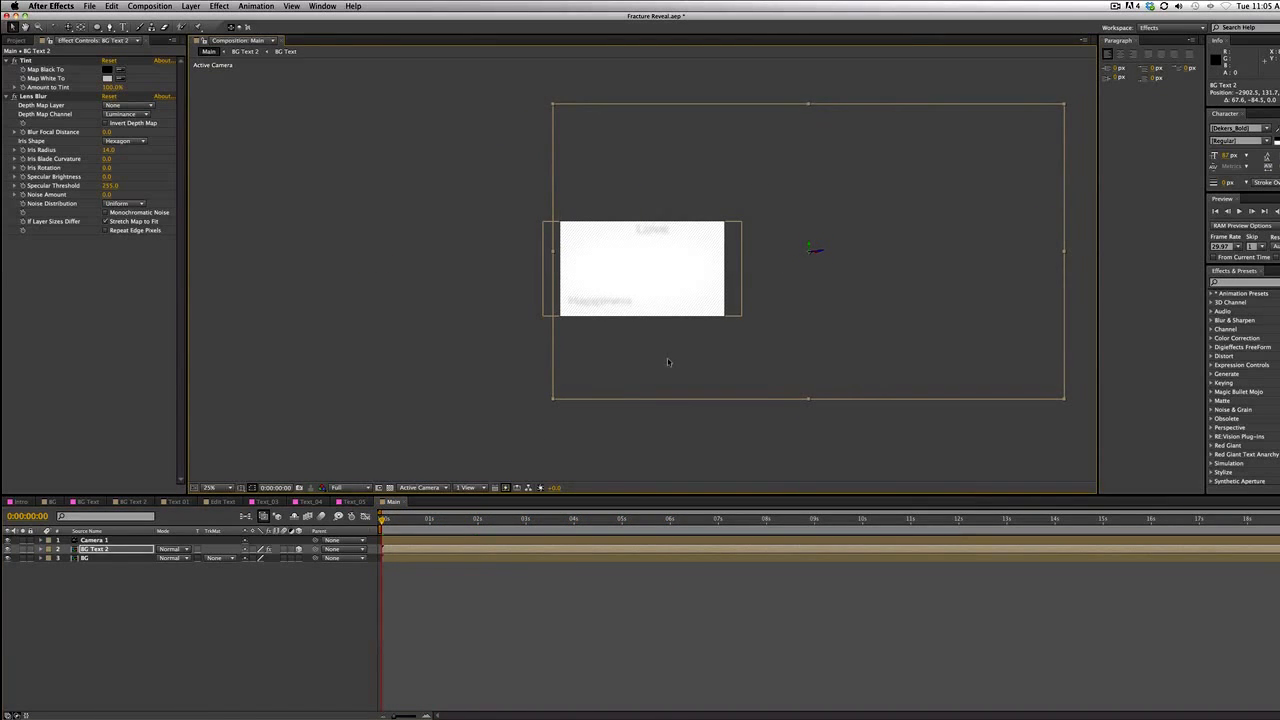
drag(1065, 109, 871, 260)
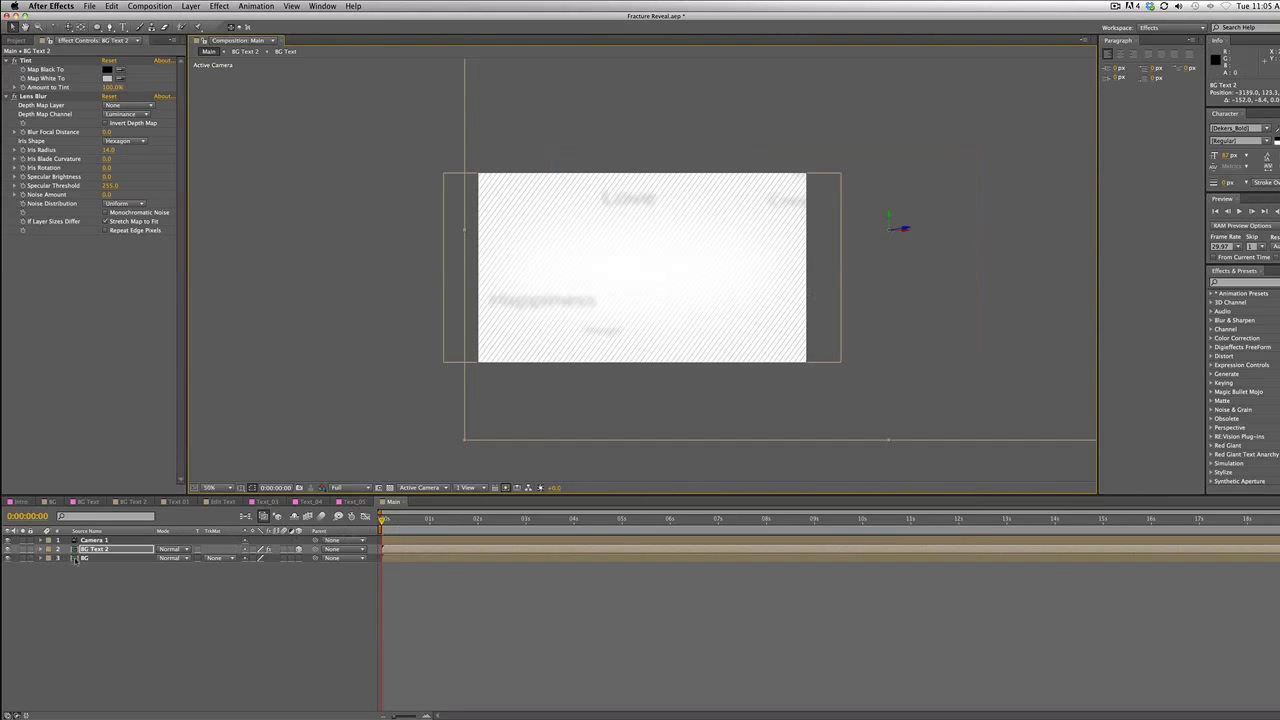
Try making the BG layer 3D, moving it into the camera's view and enlarging its coverage of the frame
click(76, 559)
click(298, 558)
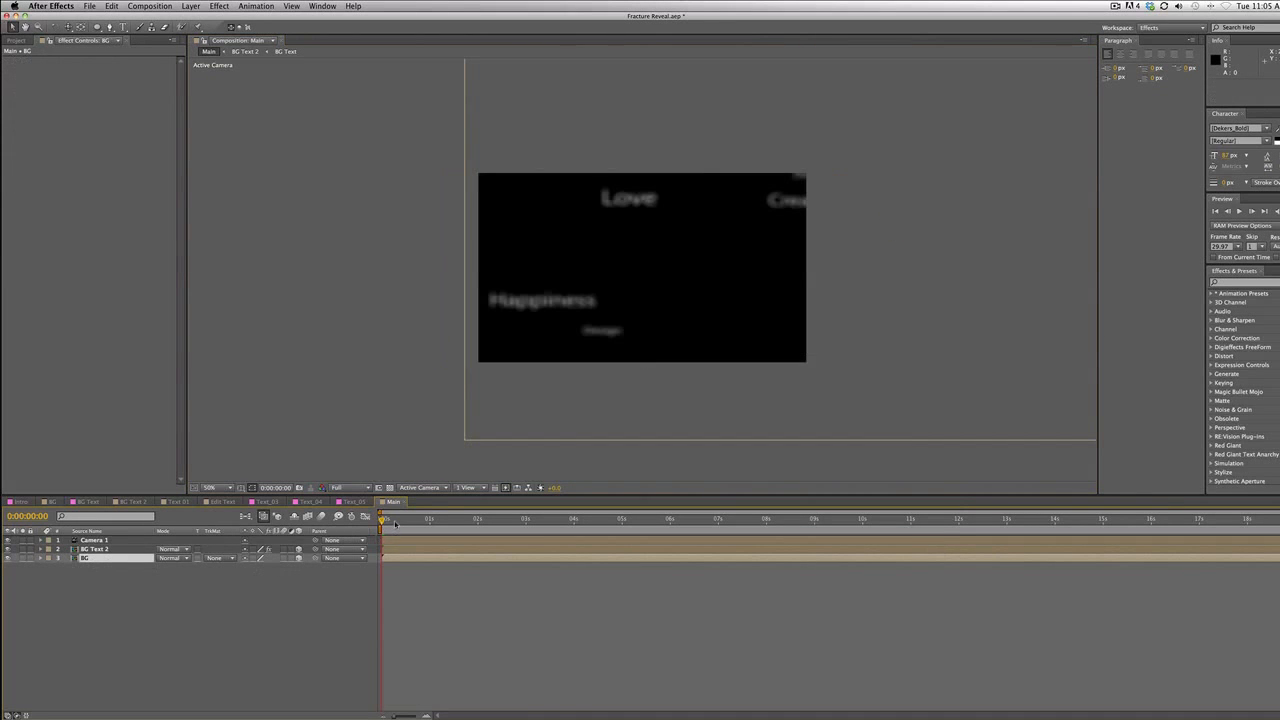
key(comma)
key(comma)
key(comma)
key(comma)
drag(1017, 301, 666, 265)
drag(383, 520, 303, 543)
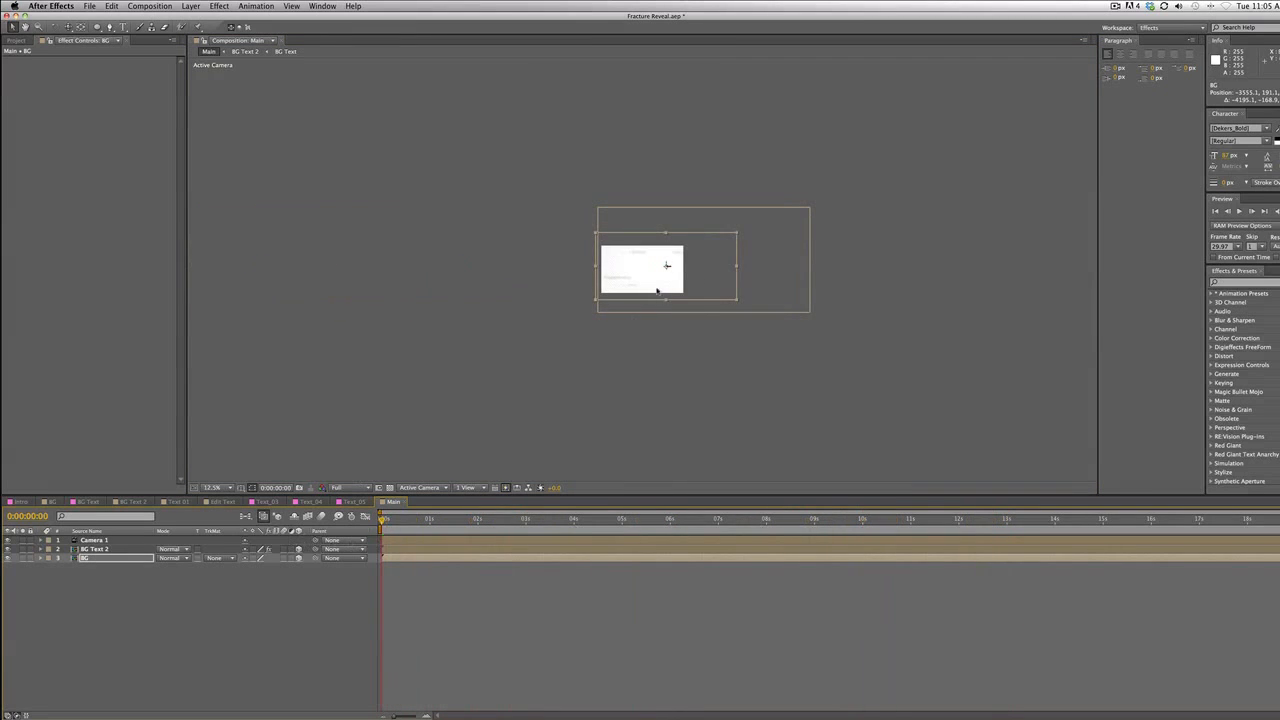
Switch the BG layer back to 2D and place it over the composition frame at about 604, 367
click(298, 558)
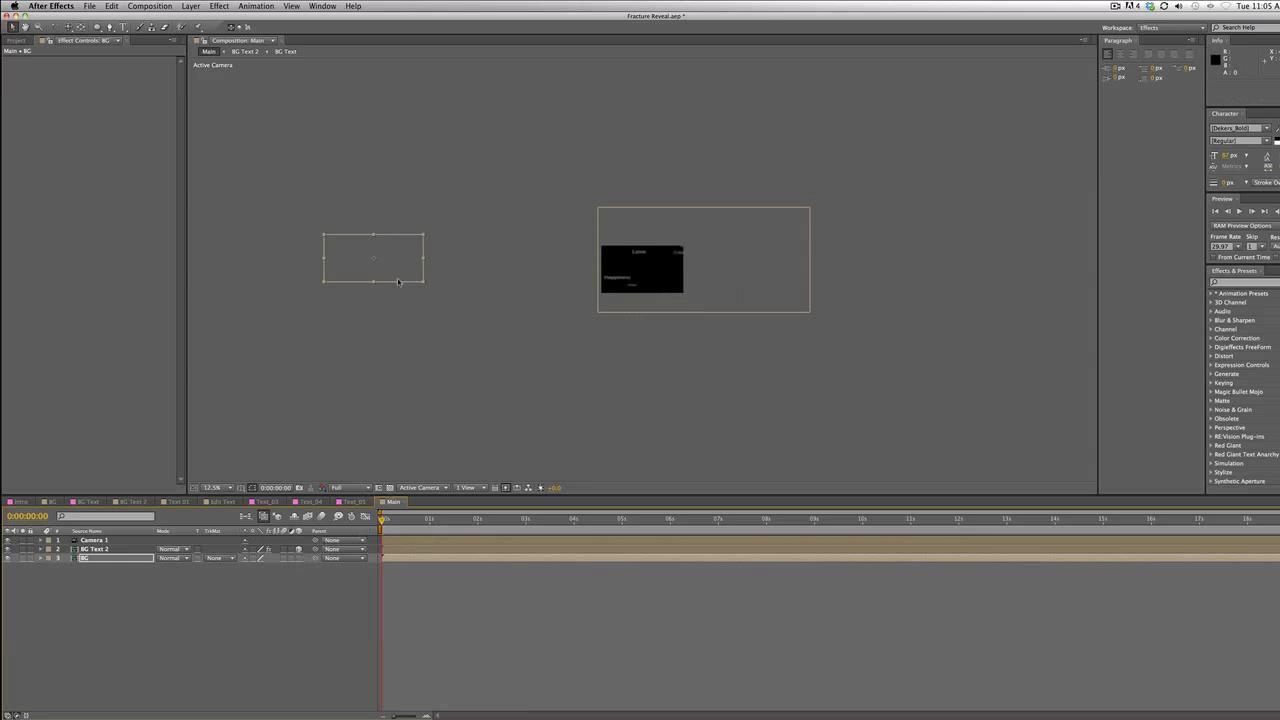
drag(398, 282, 658, 288)
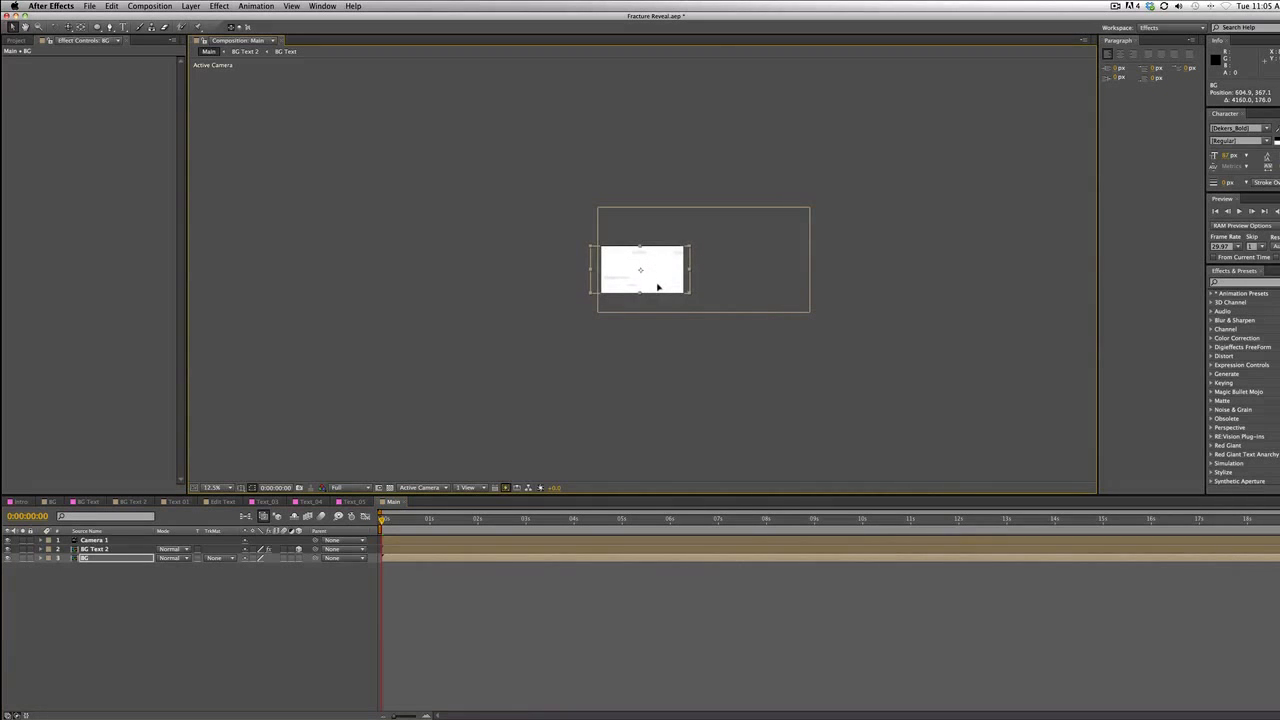
Center the BG layer over the composition frame at about 621, 367, and shift BG Text 2 slightly up and left to about -3152, 111
key(period)
drag(738, 224, 731, 219)
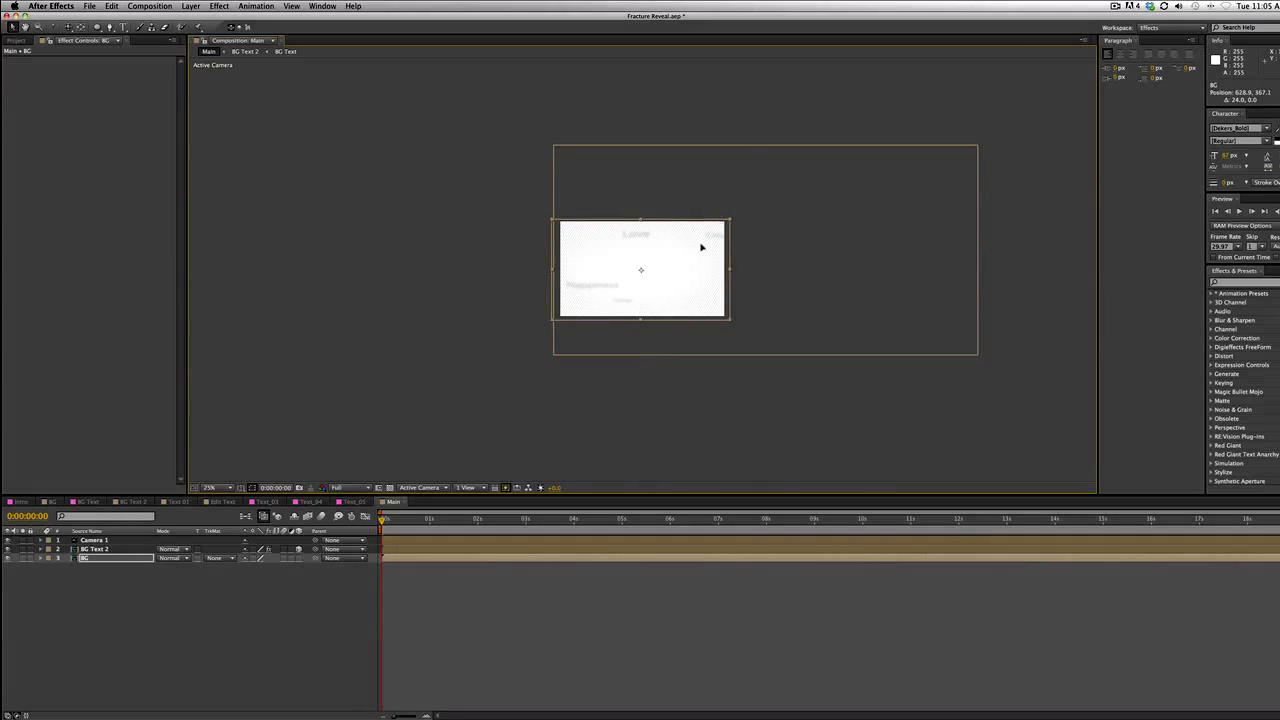
key(period)
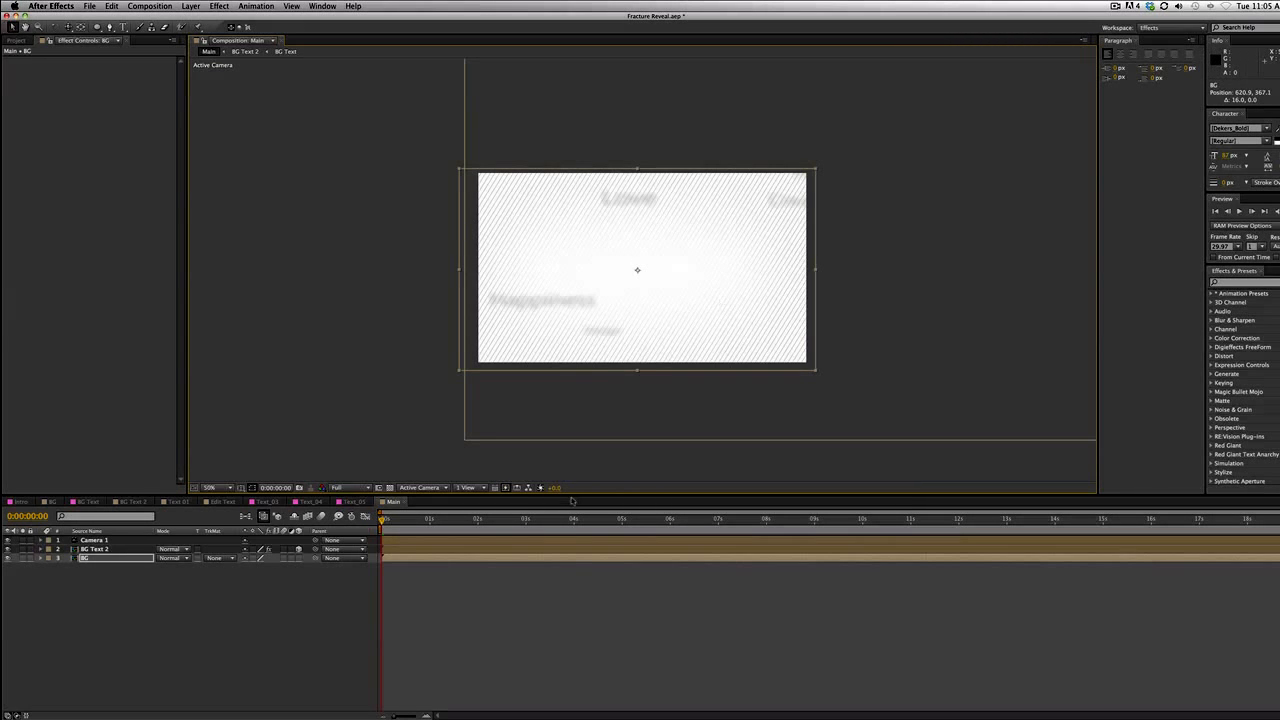
click(416, 411)
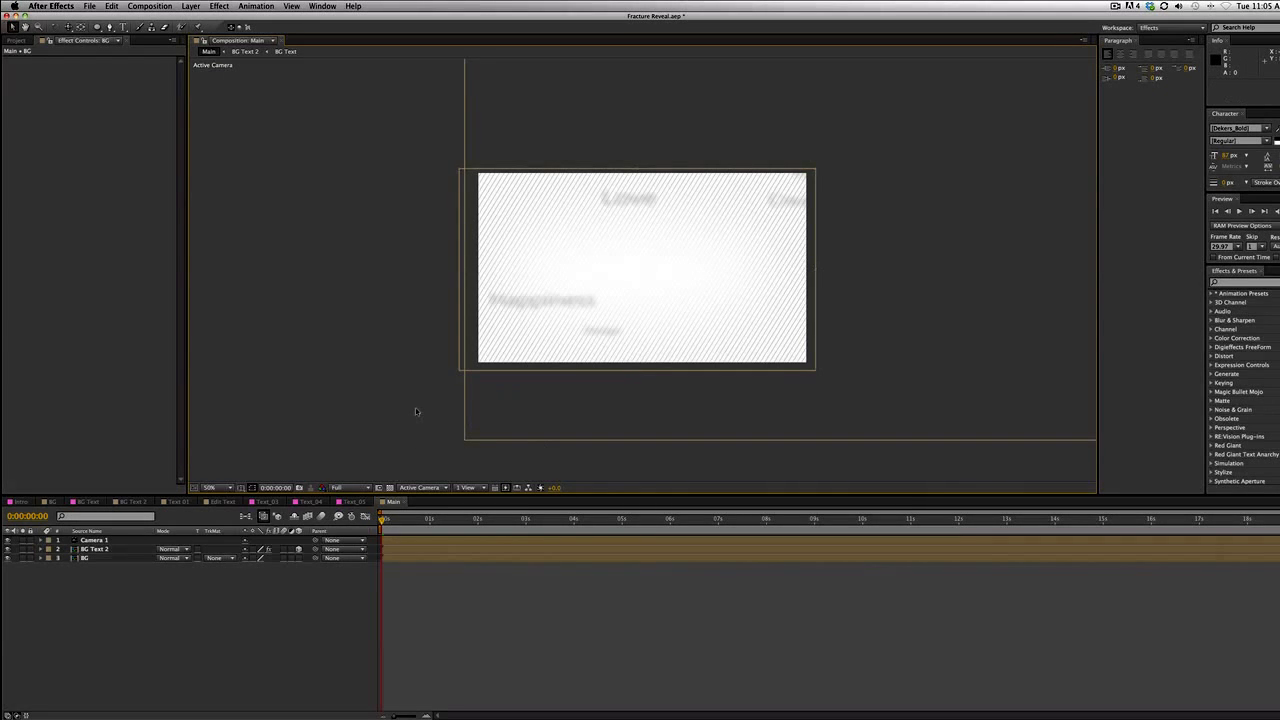
click(761, 417)
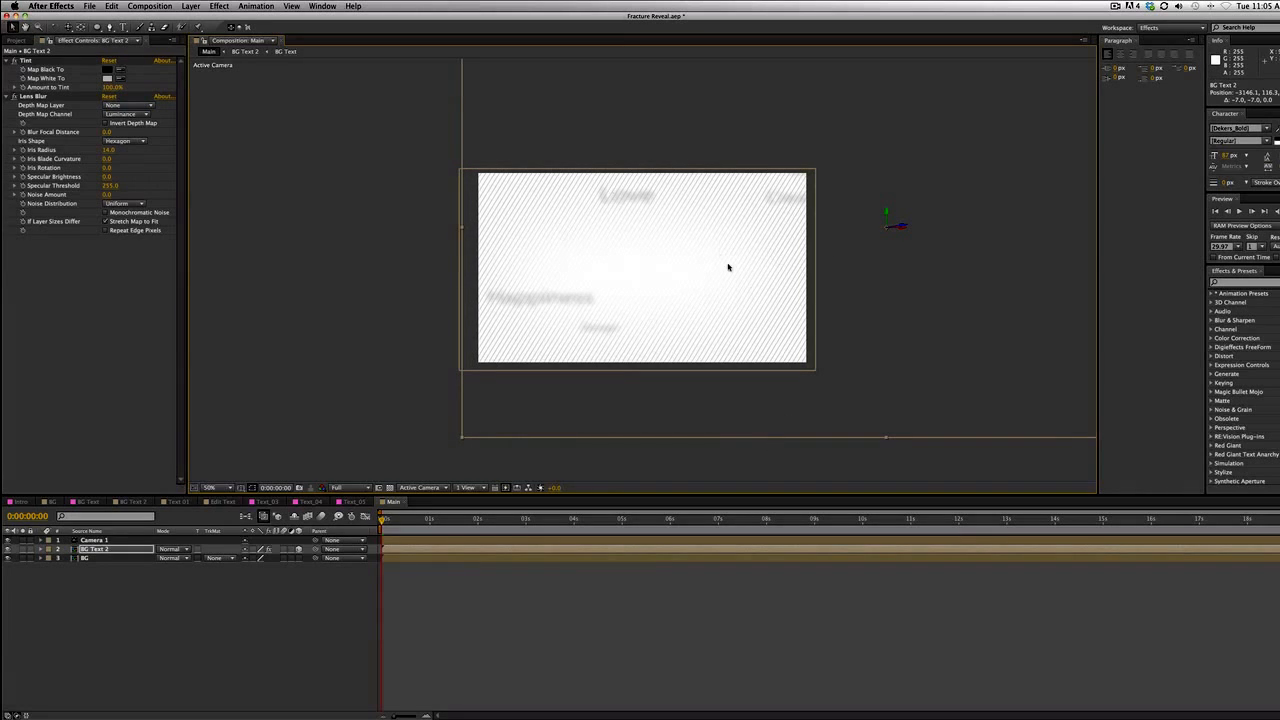
drag(693, 382, 686, 424)
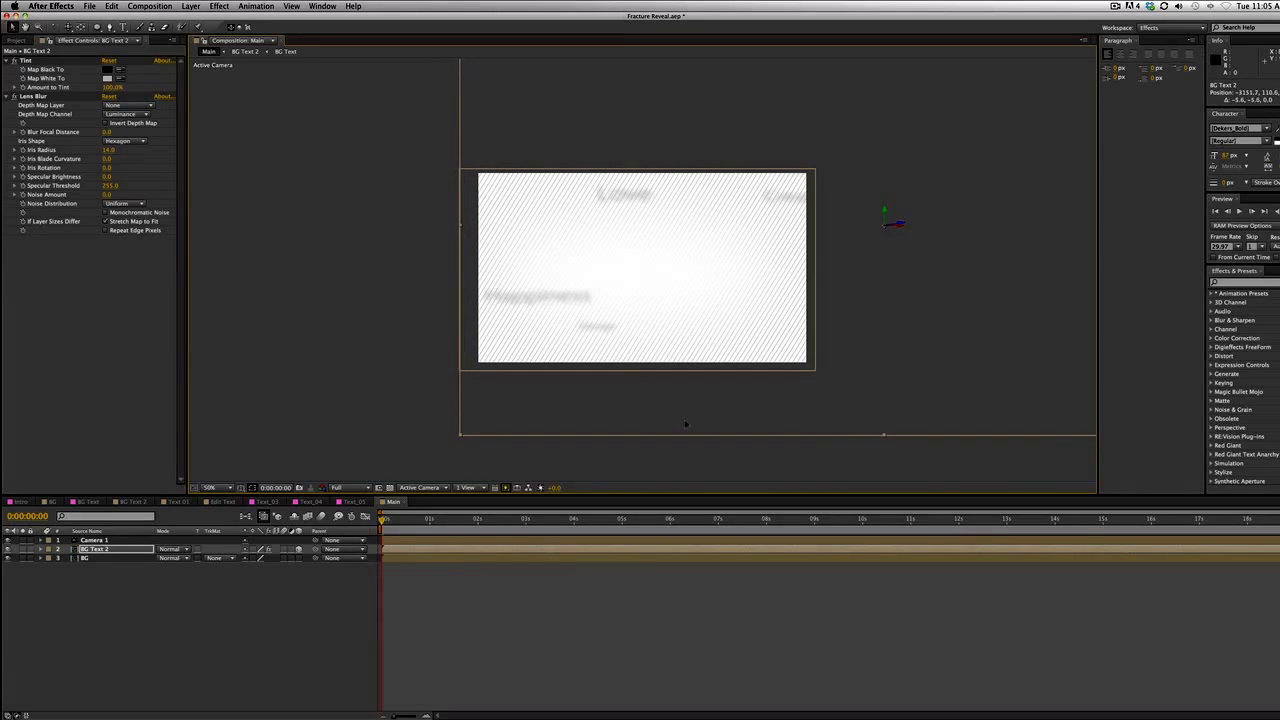
Try adding the Text 01 comp as a 3D layer moved into the camera's view, and remove it from Main
click(15, 40)
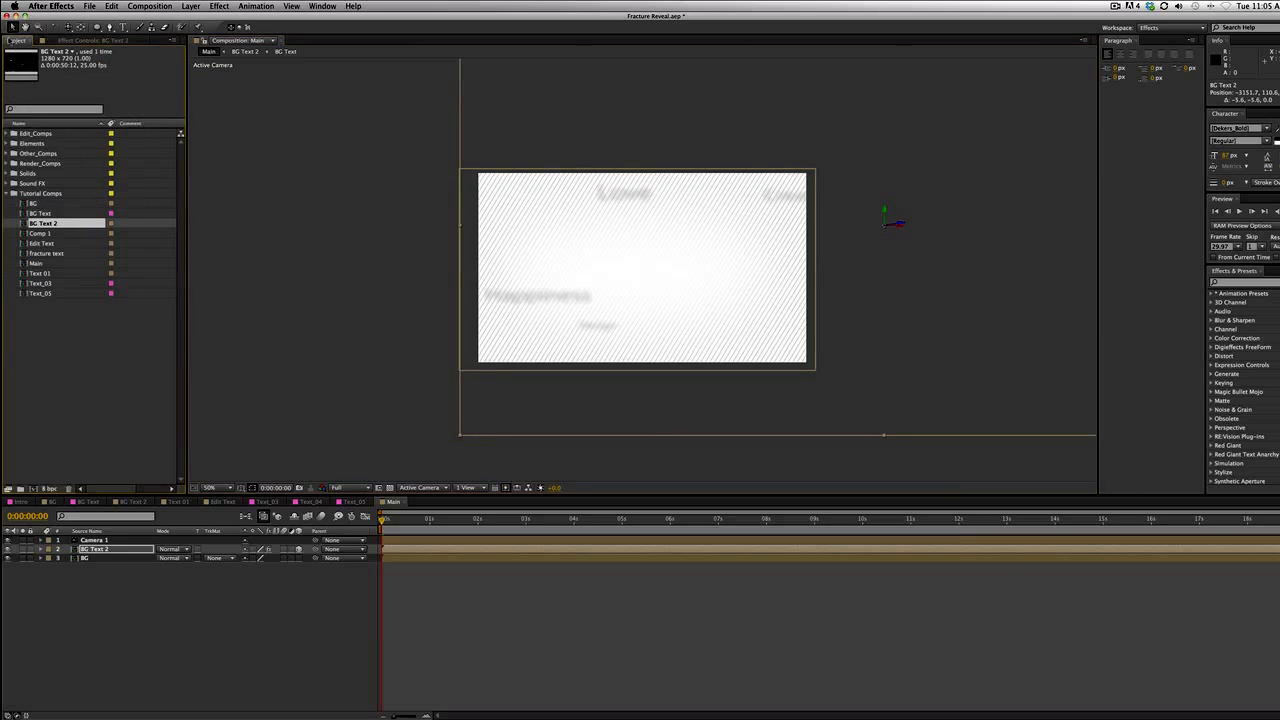
click(50, 233)
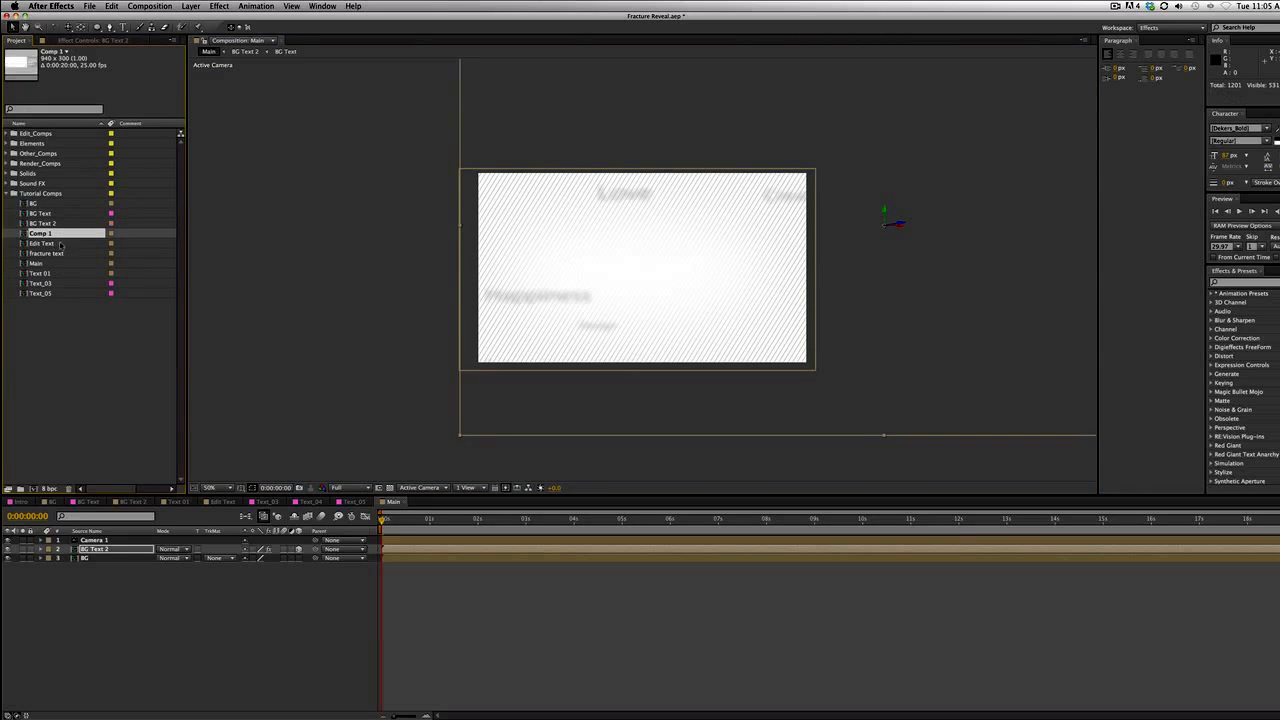
click(61, 245)
drag(64, 277, 115, 545)
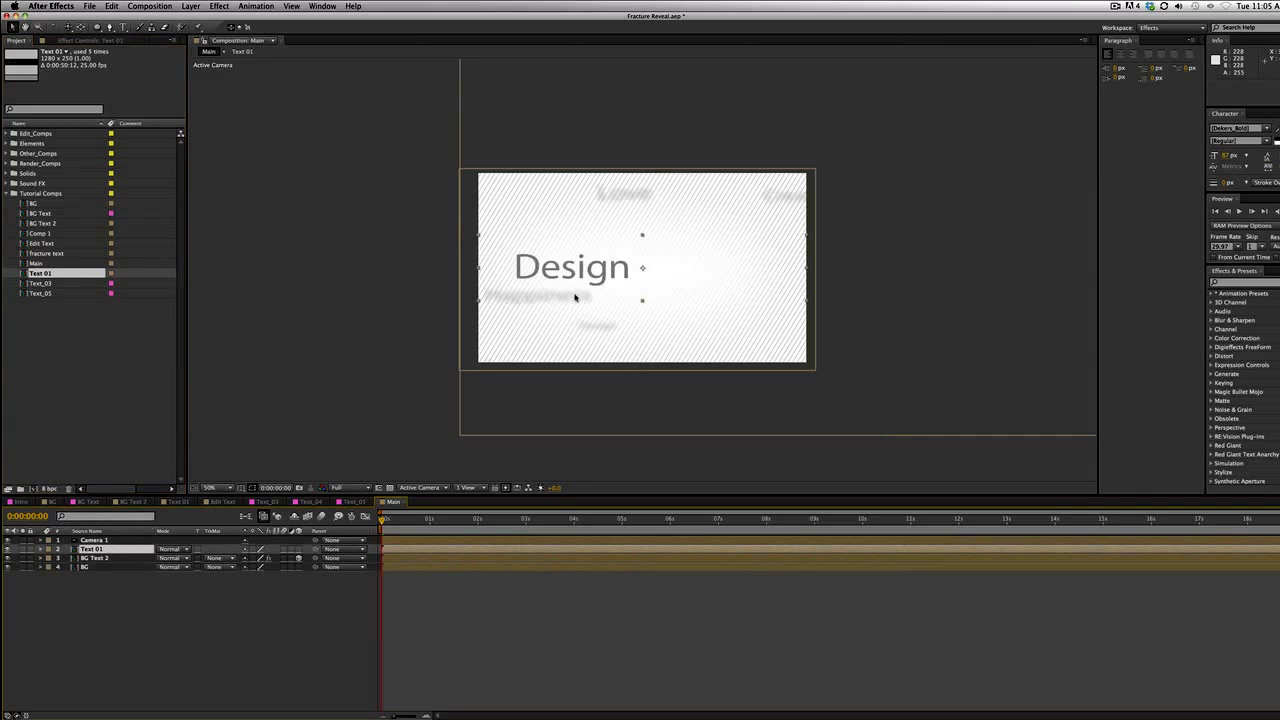
key(comma)
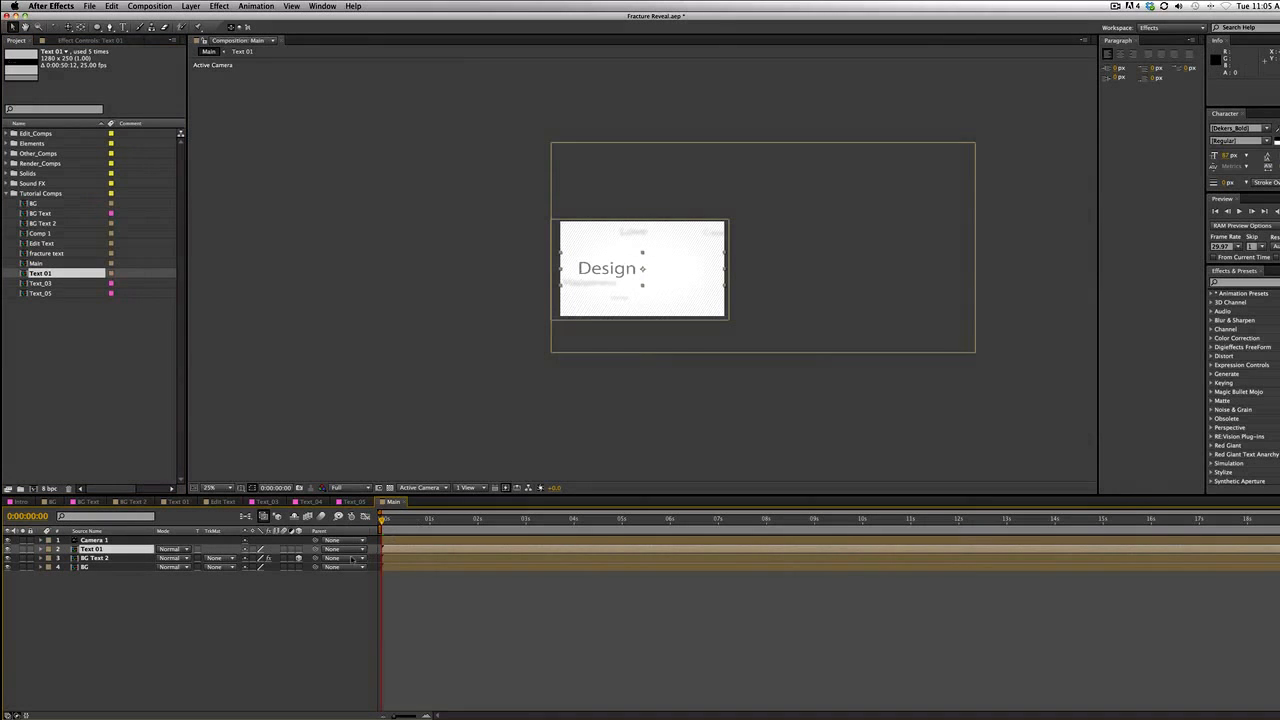
key(comma)
key(comma)
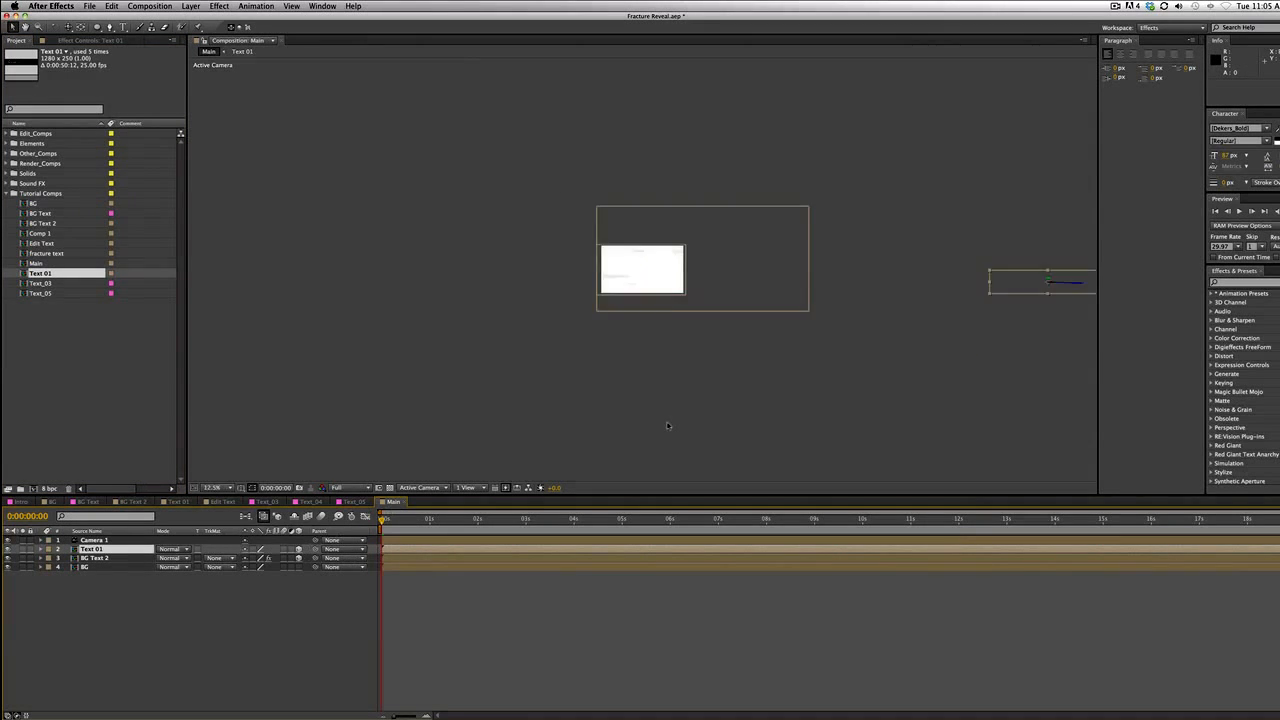
drag(866, 276, 680, 270)
key(period)
key(period)
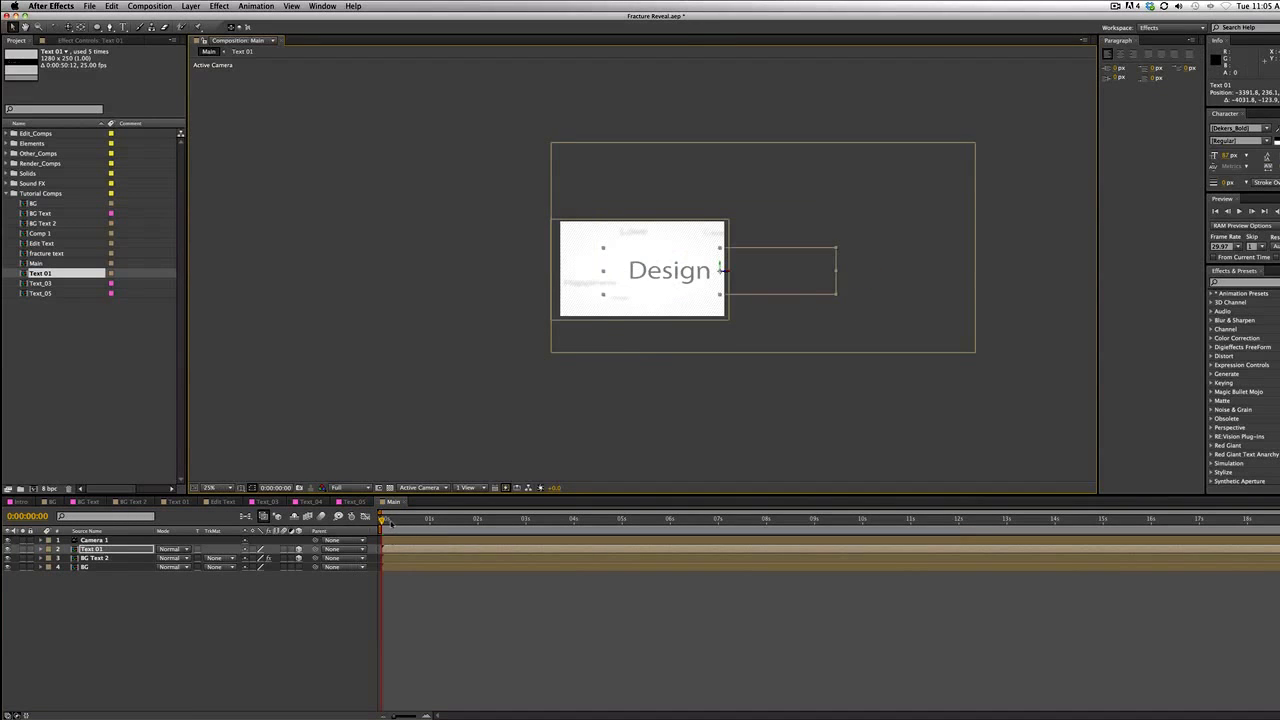
drag(391, 523, 475, 528)
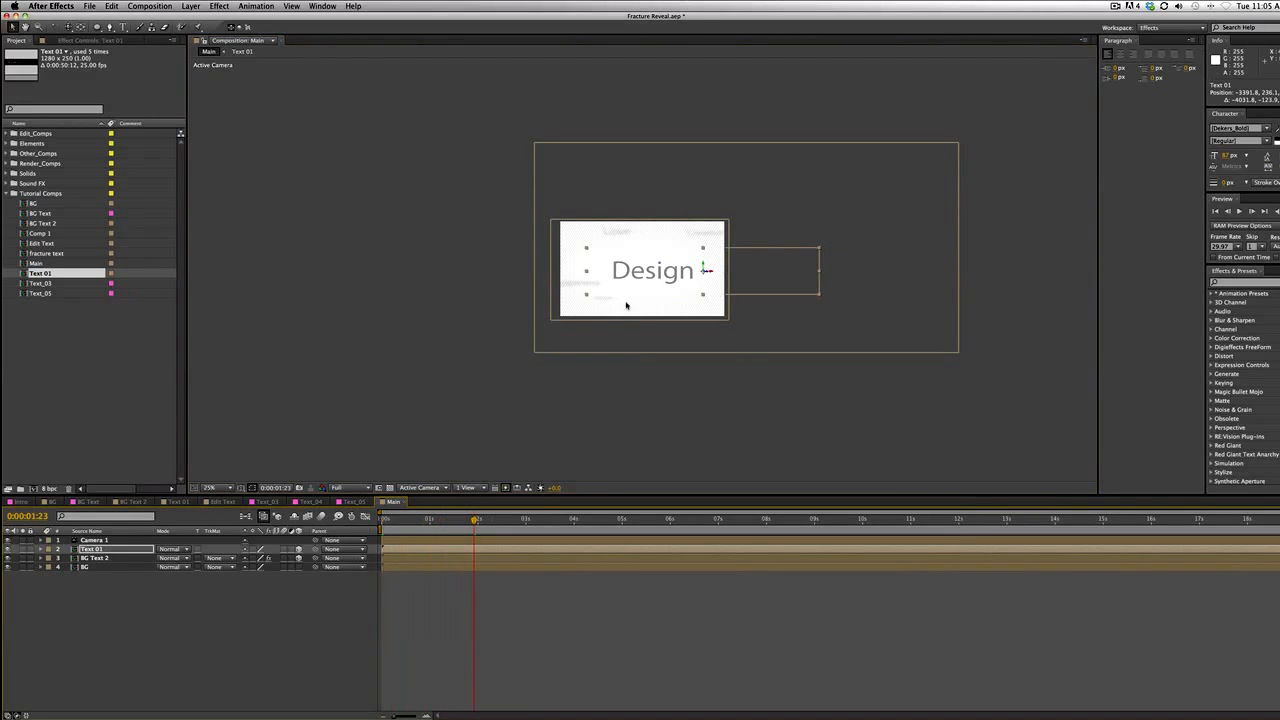
key(Delete)
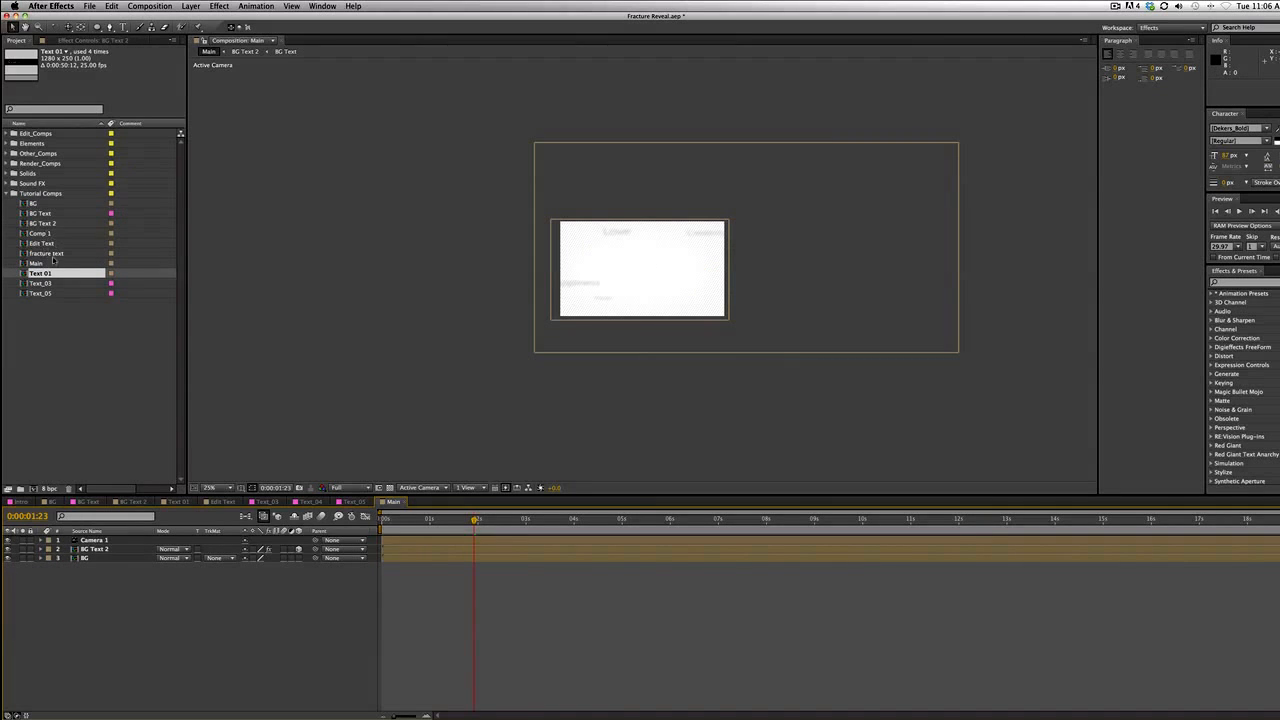
Add the Edit Text comp above BG Text 2, make it 3D and move it into the camera's view at 0:00:00:15, about -3576, 300
click(42, 243)
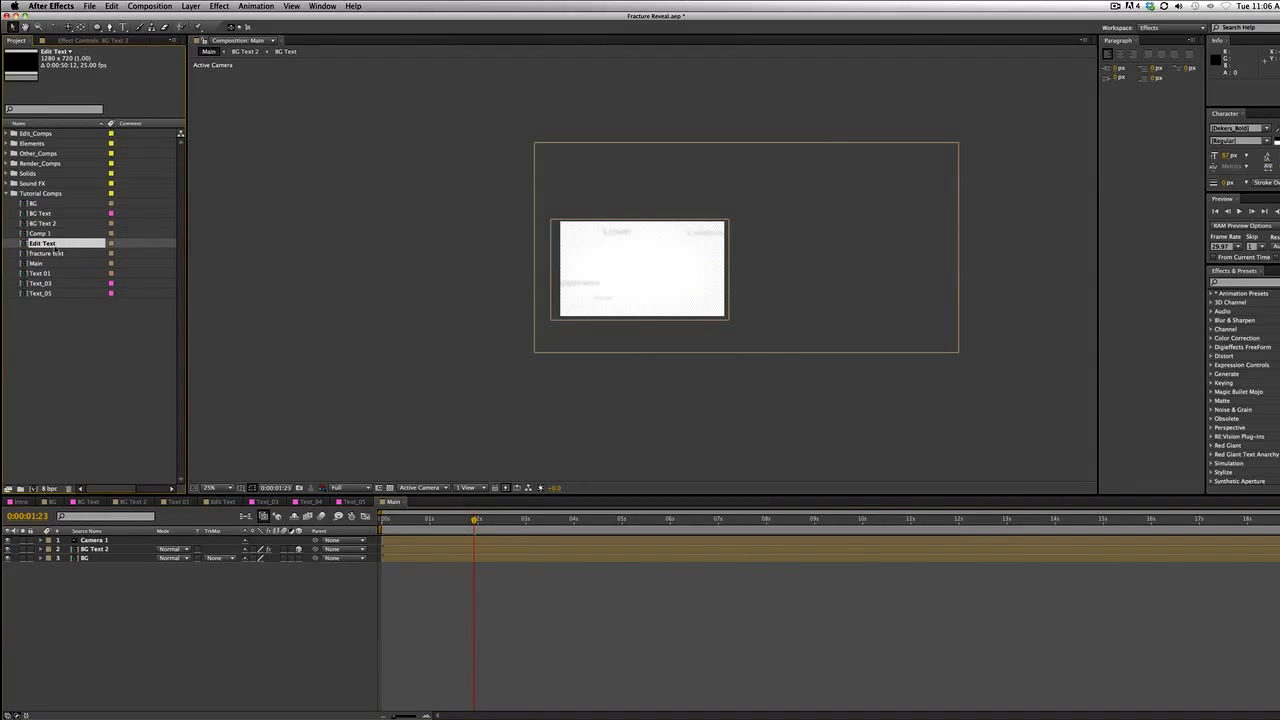
drag(58, 248, 145, 548)
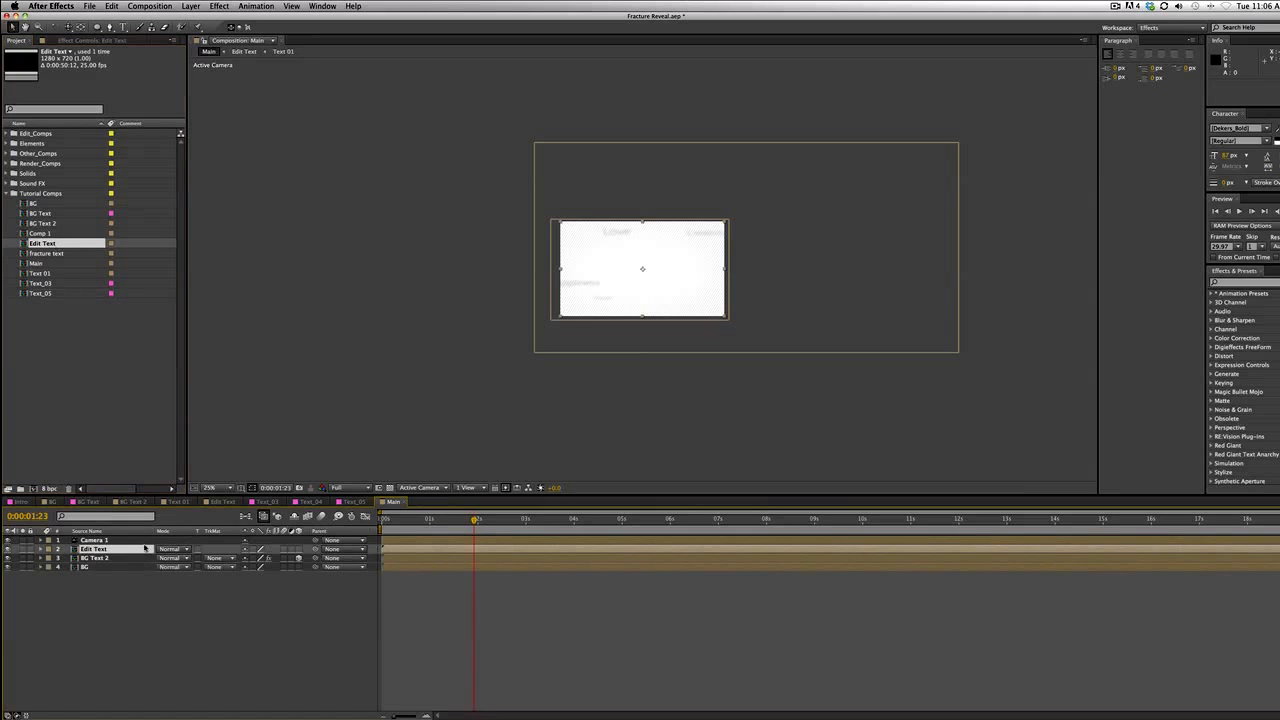
drag(478, 518, 410, 518)
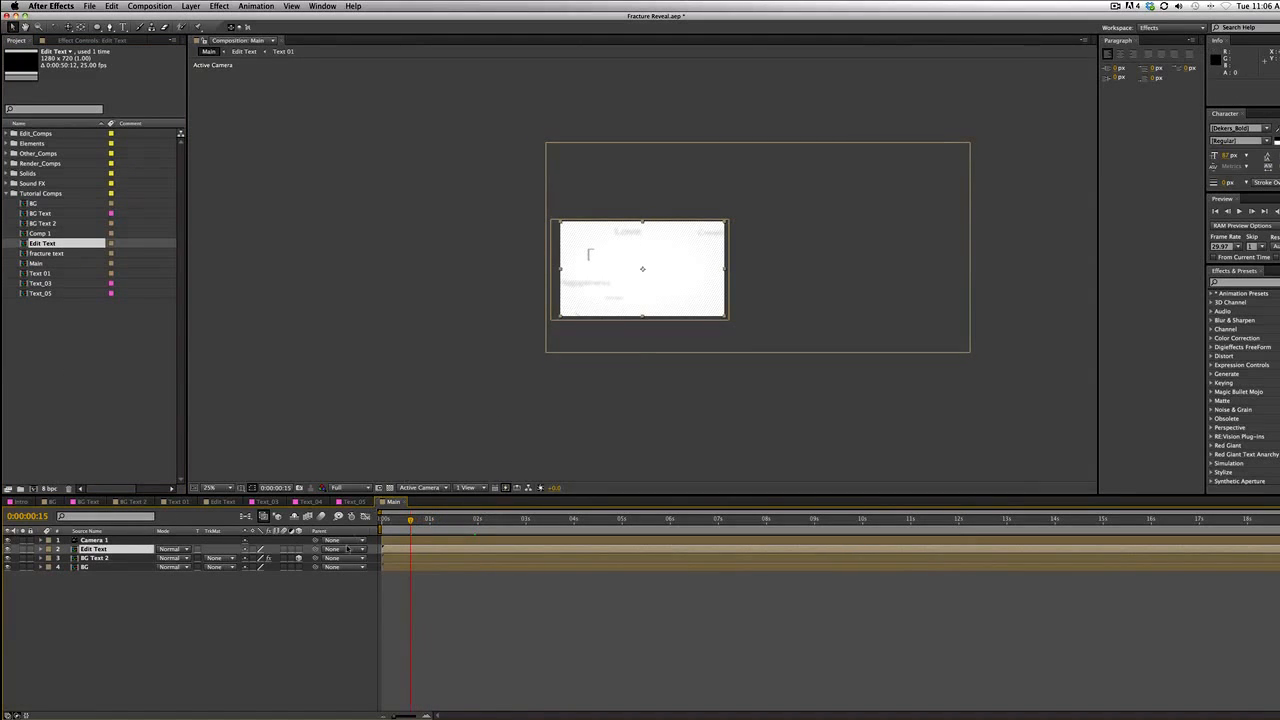
key(comma)
key(comma)
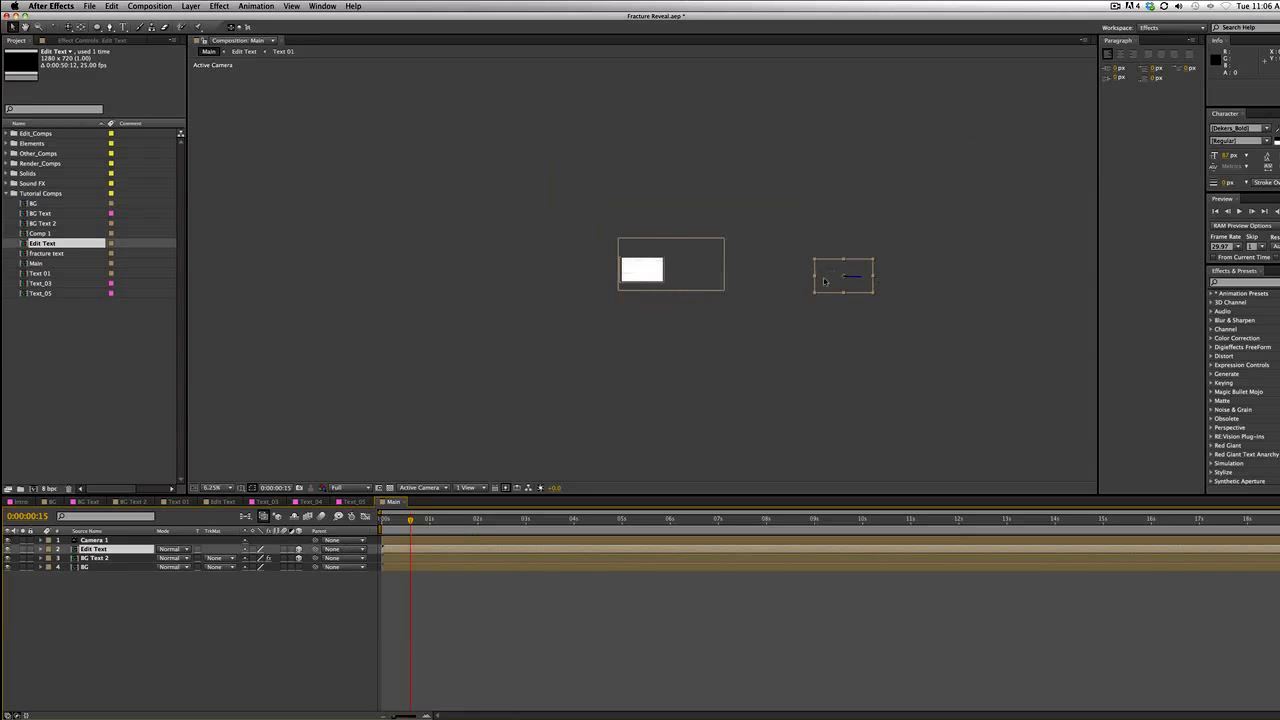
drag(824, 281, 567, 453)
key(period)
key(period)
key(period)
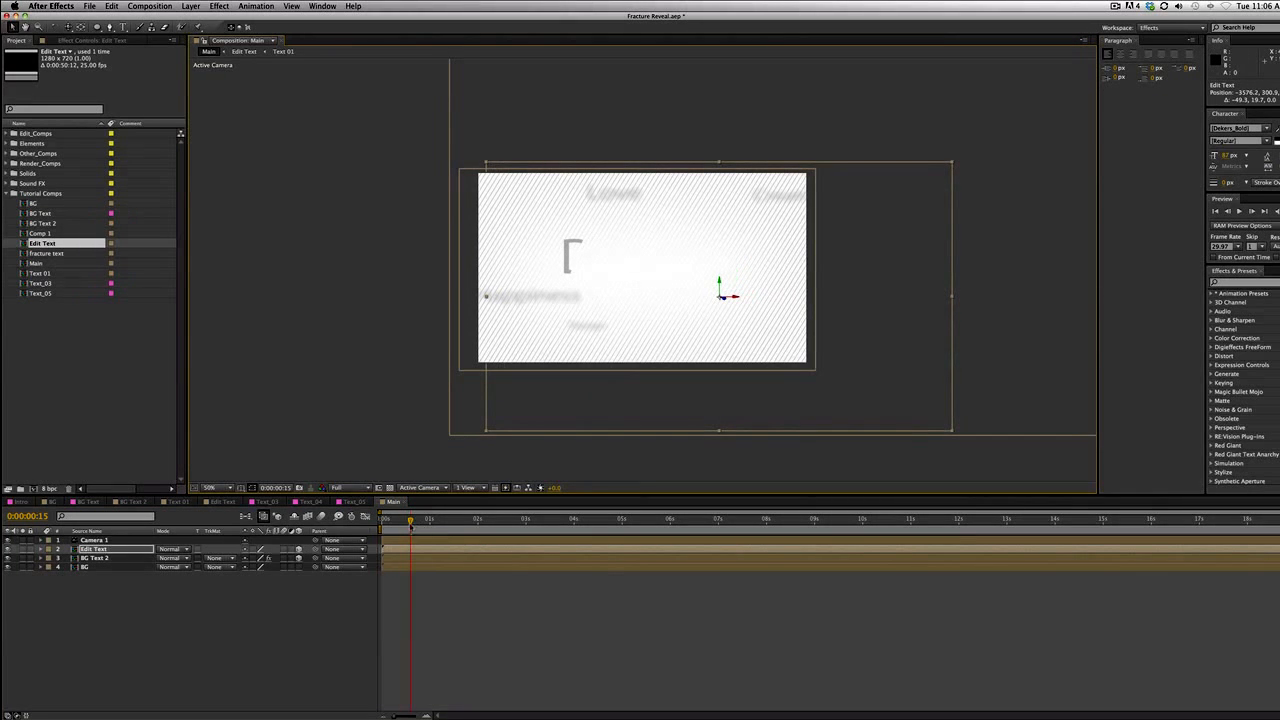
At 0:00:02:14, scale down the Edit Text layer and position the word Design in the frame at about -3634, 236
drag(410, 522, 505, 522)
drag(533, 417, 553, 408)
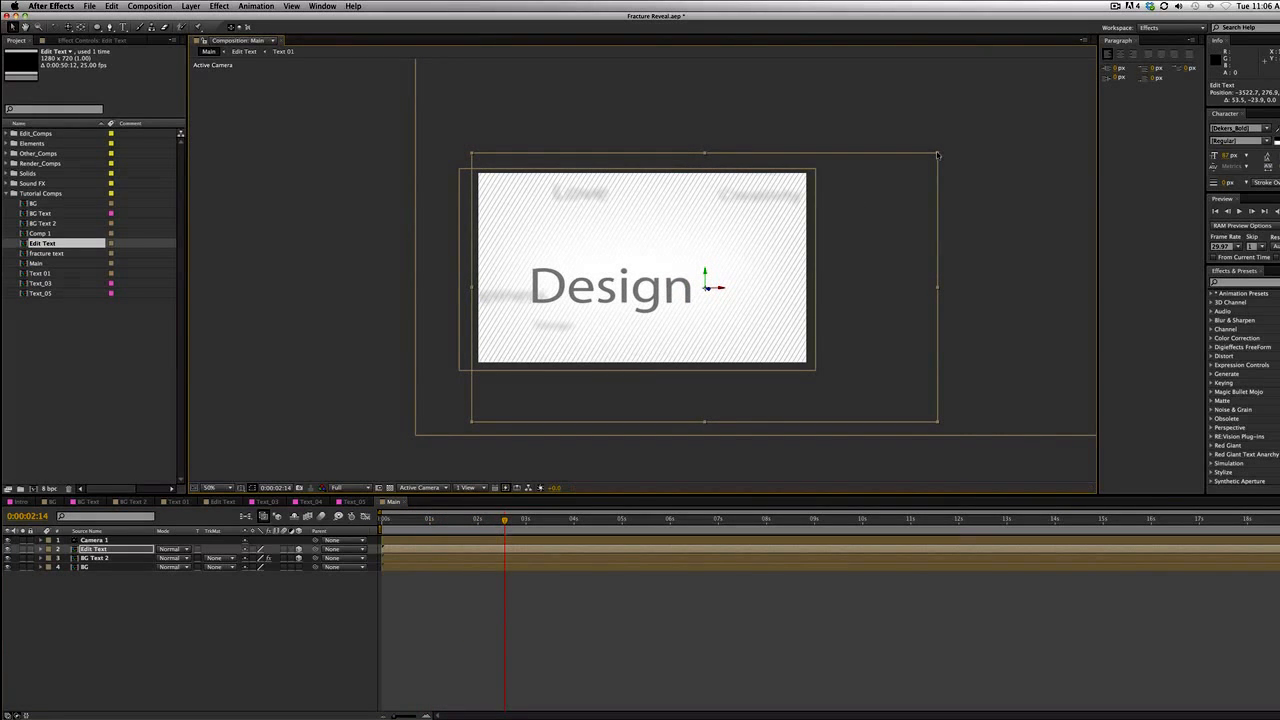
drag(938, 155, 821, 193)
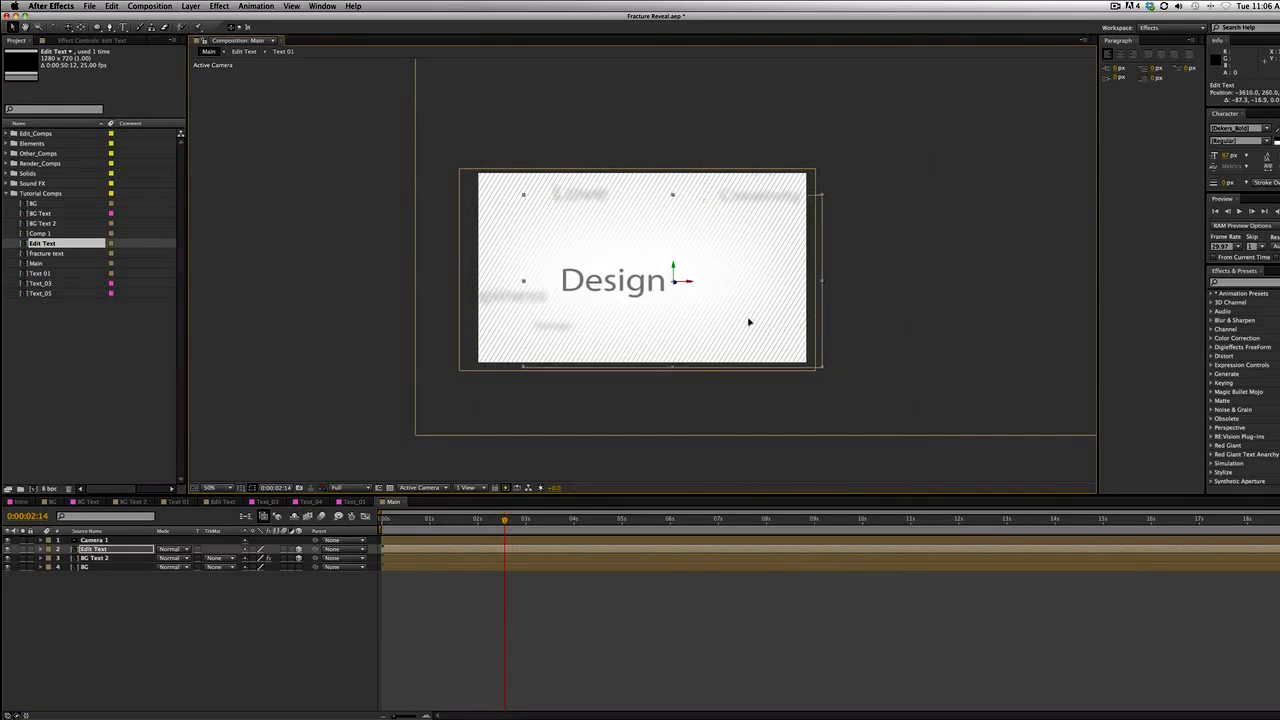
drag(749, 322, 733, 322)
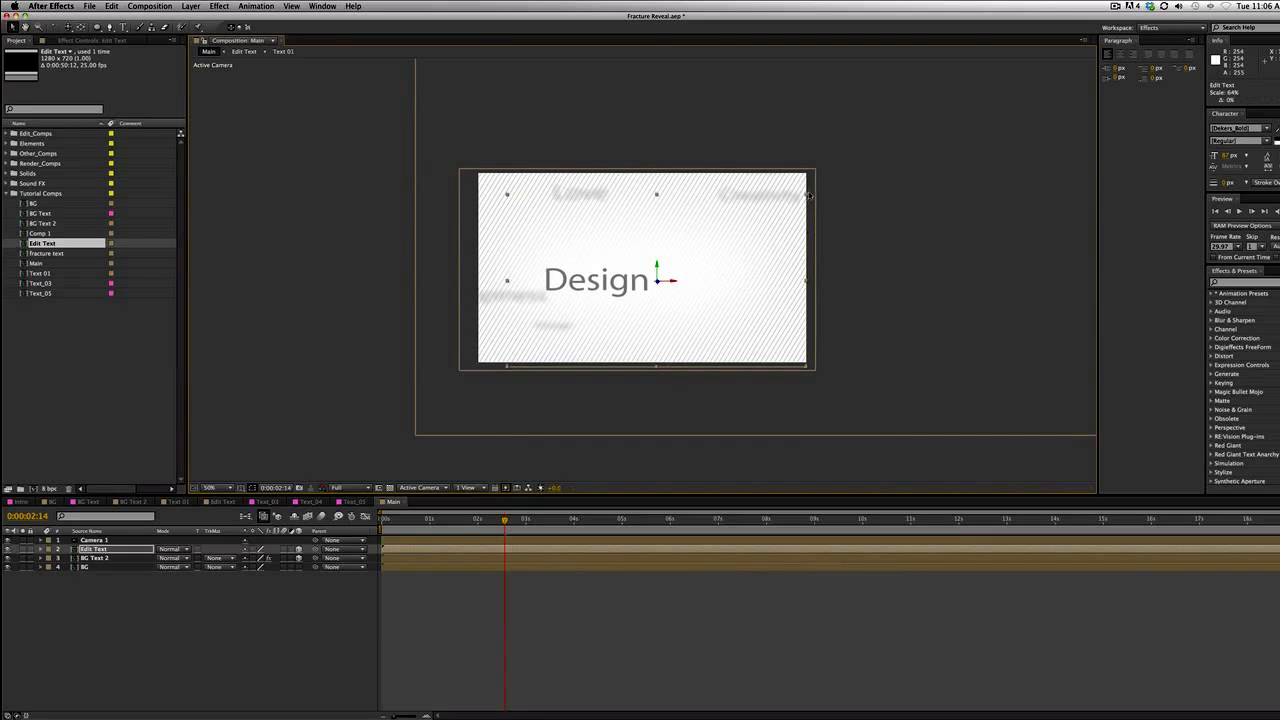
drag(809, 195, 834, 182)
drag(750, 278, 756, 272)
Preview the Design reveal and camera move, checking the background text coverage up to about 0:00:05:07
drag(505, 522, 349, 518)
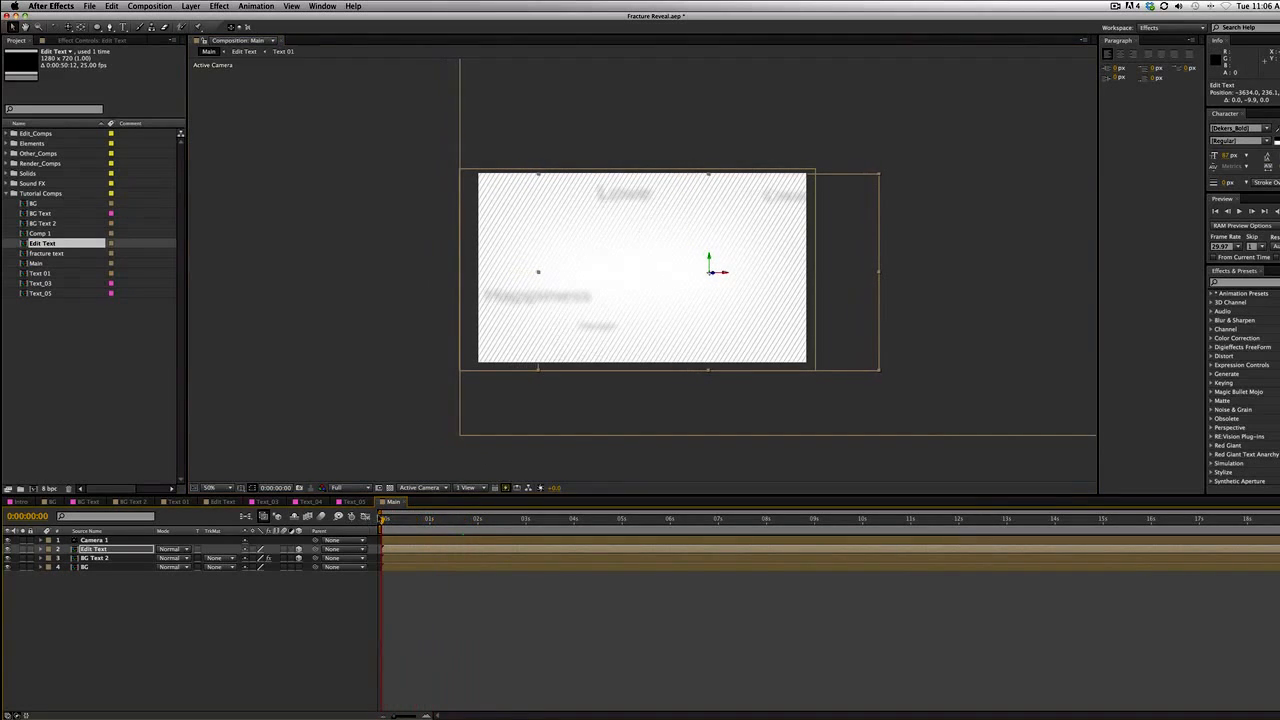
key(space)
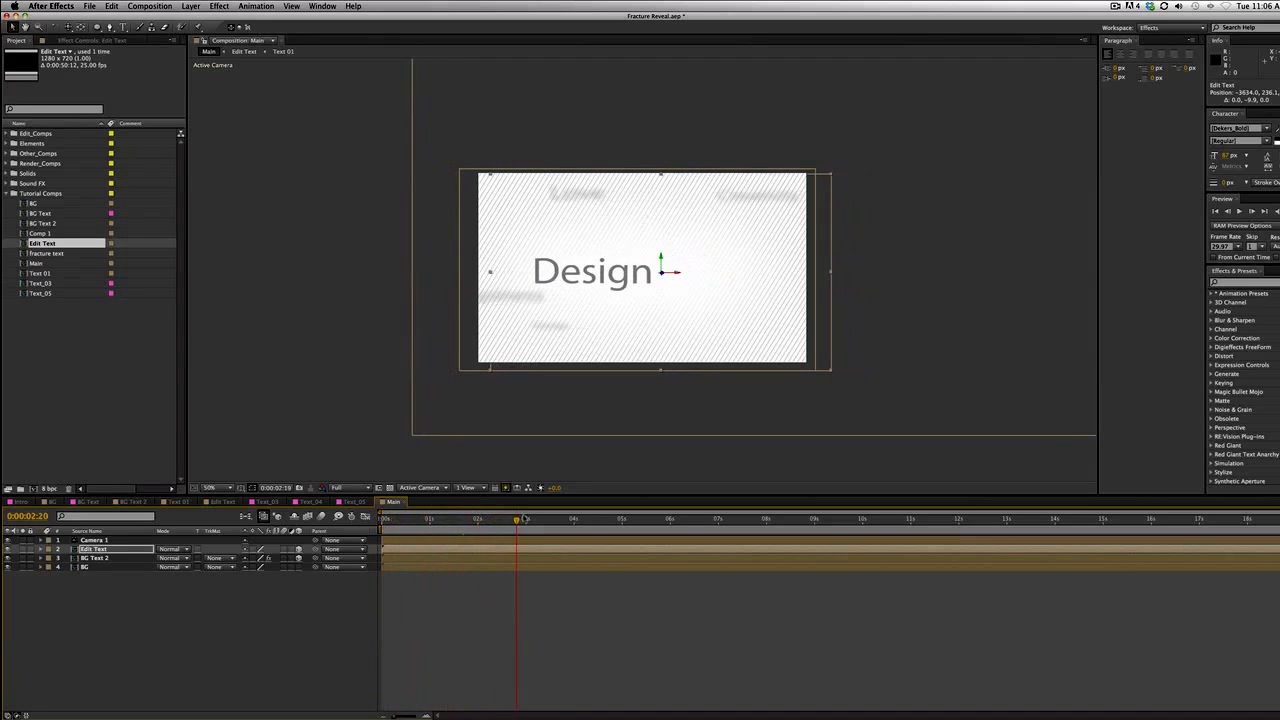
drag(523, 518, 292, 531)
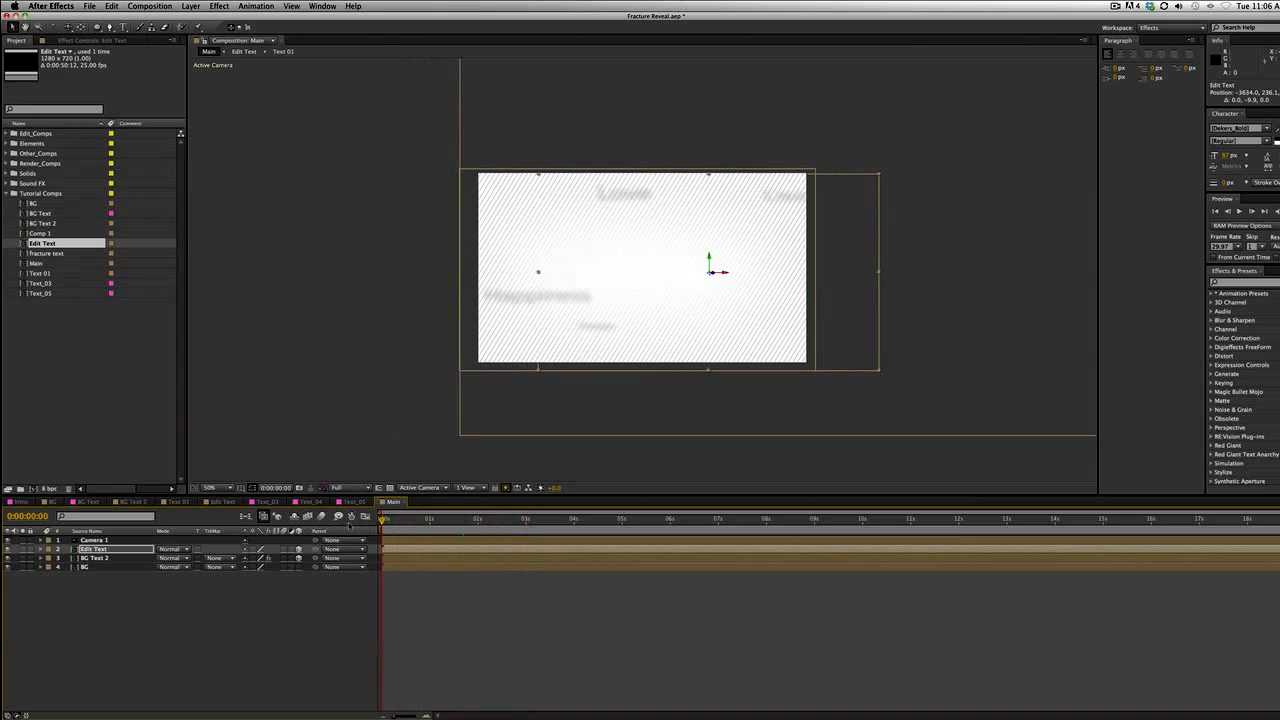
drag(383, 537, 940, 573)
key(Home)
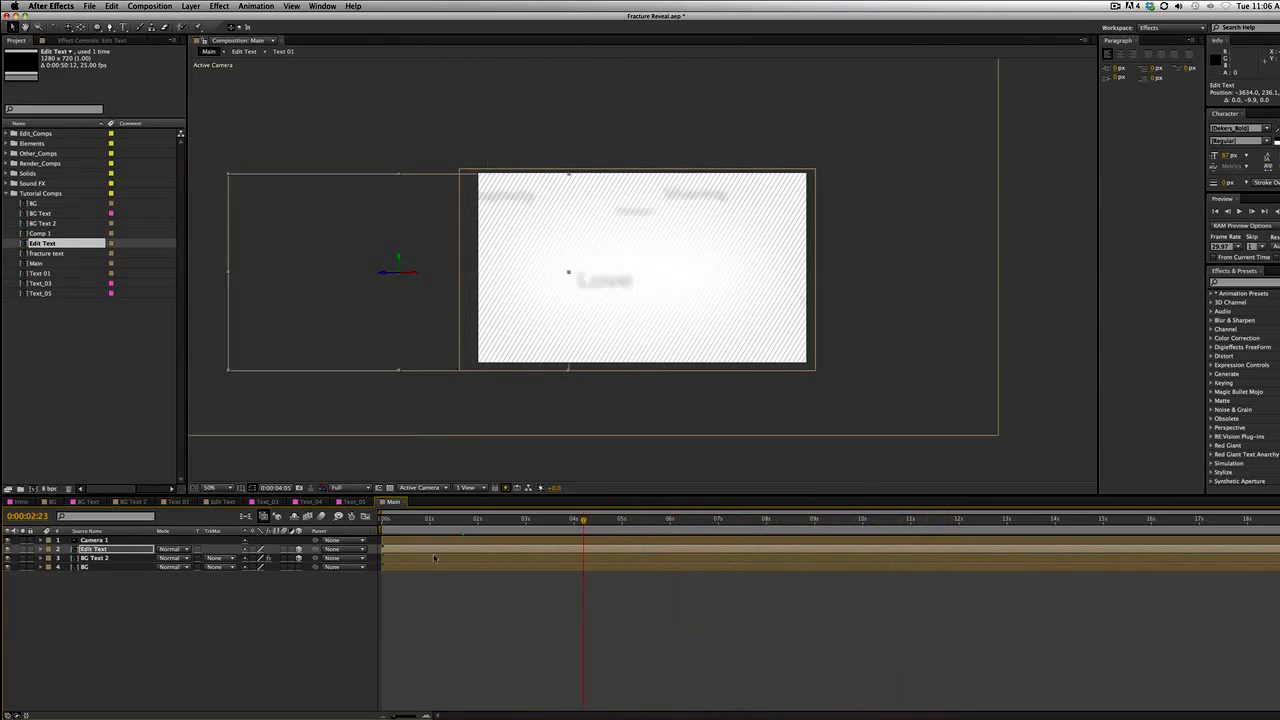
drag(388, 521, 519, 573)
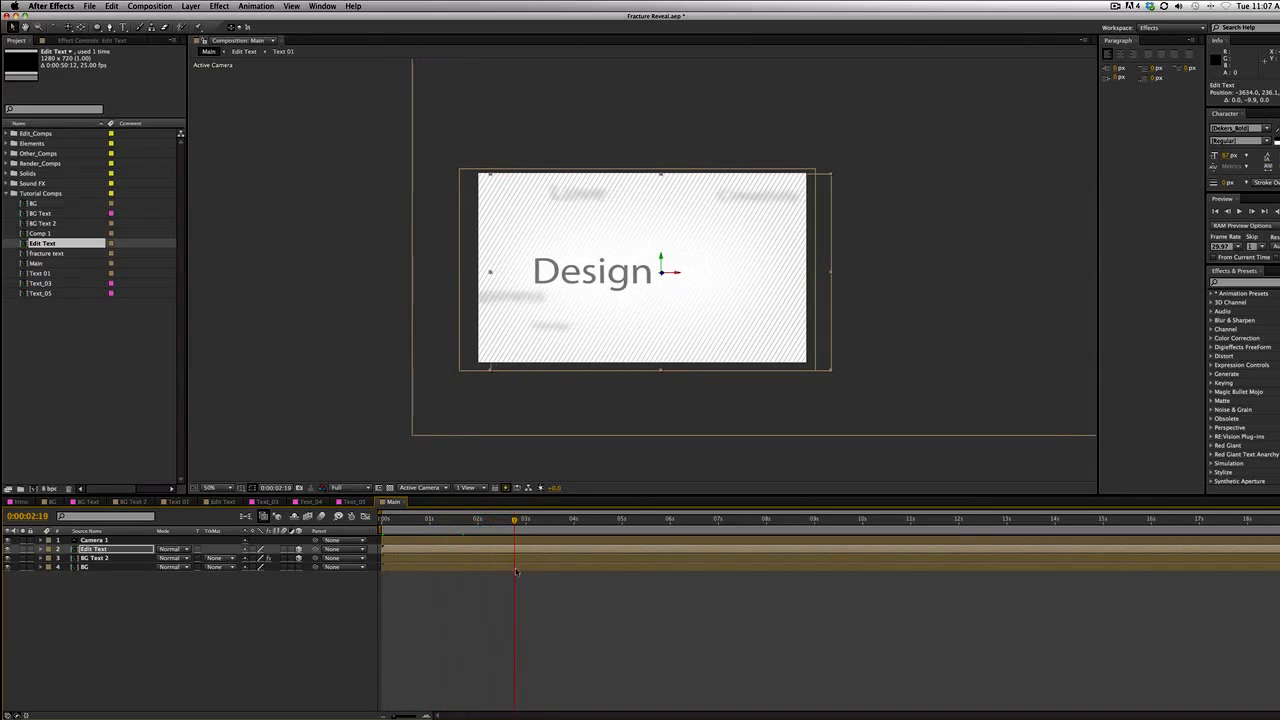
key(comma)
key(comma)
key(comma)
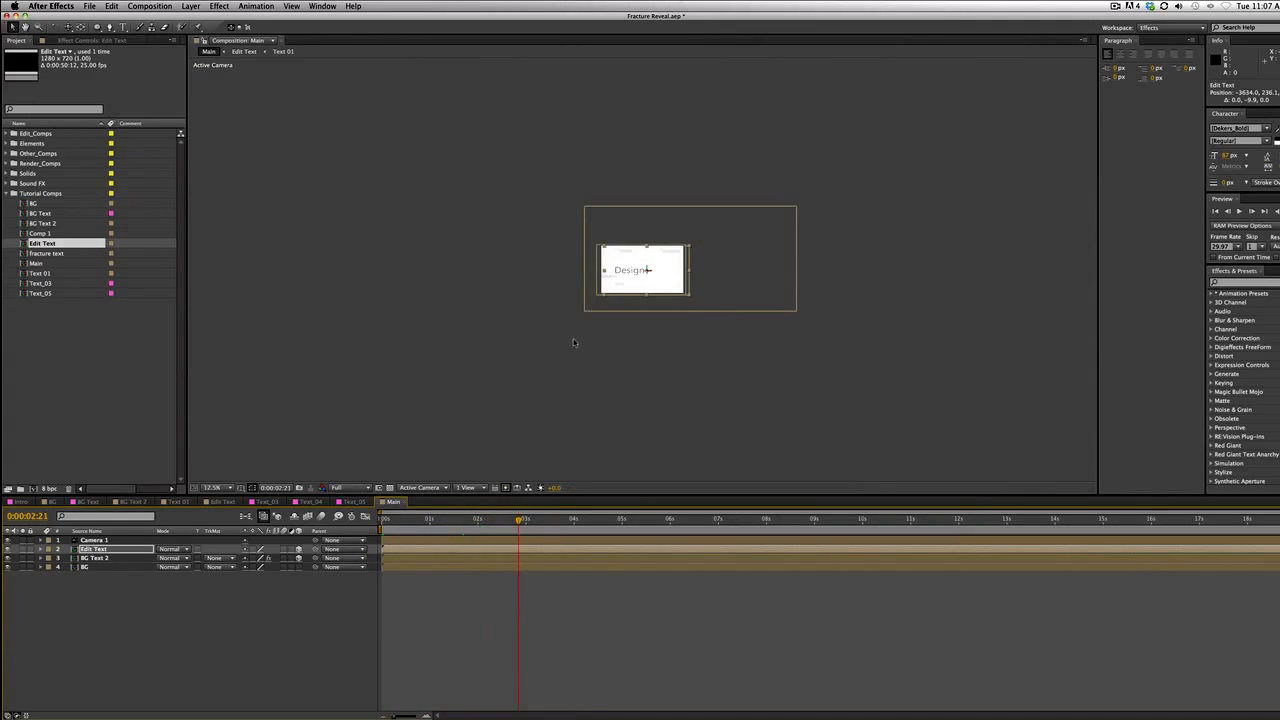
key(period)
click(534, 520)
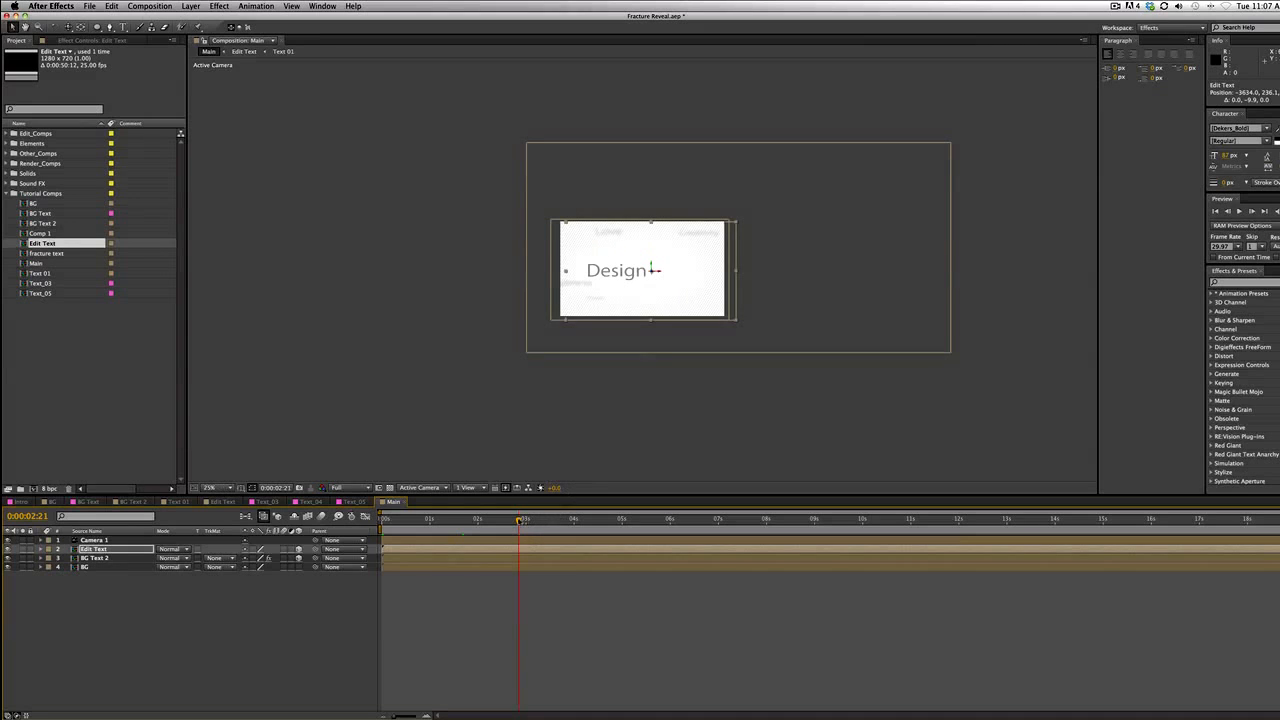
drag(534, 520, 636, 530)
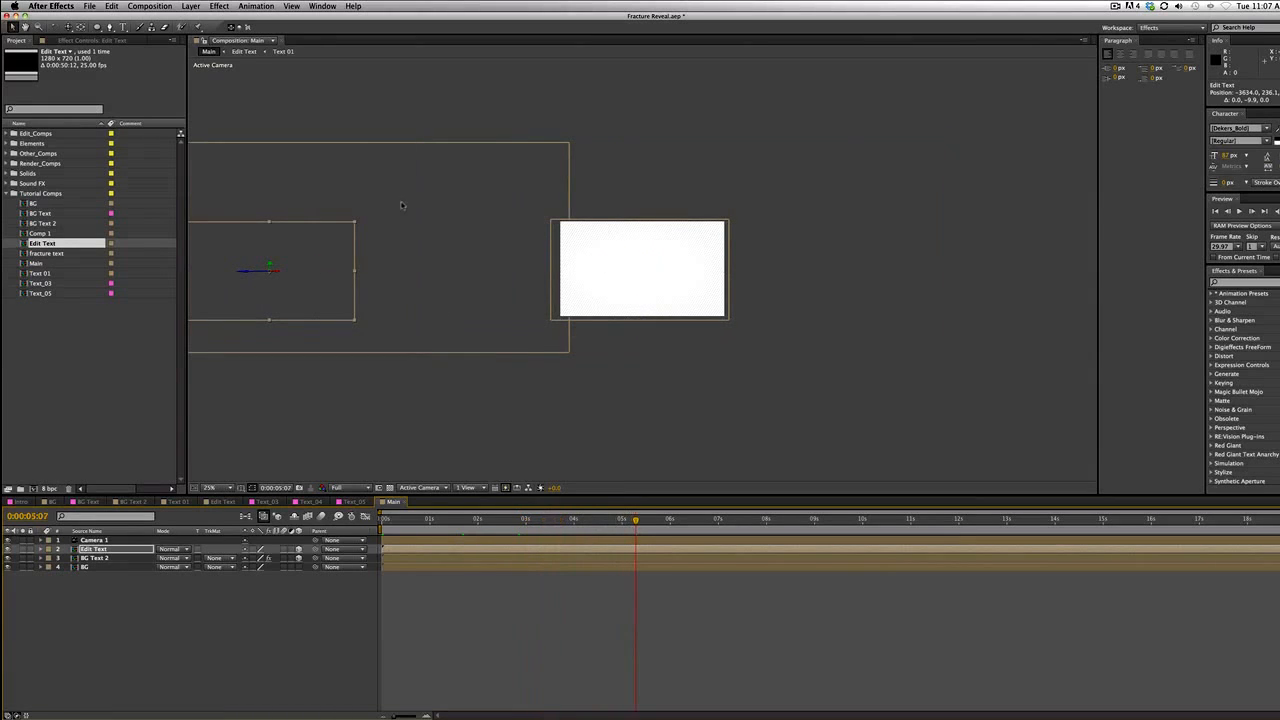
Duplicate the BG Text 2 layer twice and place the copies side by side to extend the background words along the camera path
key(comma)
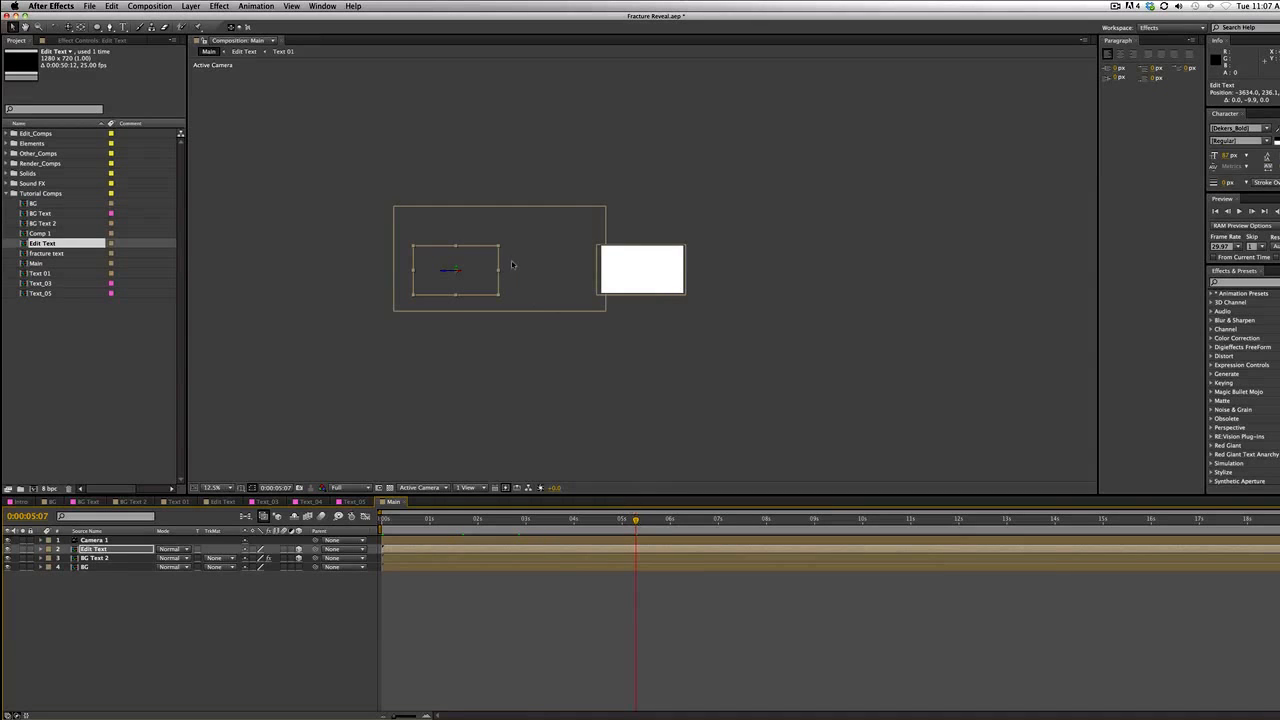
click(520, 268)
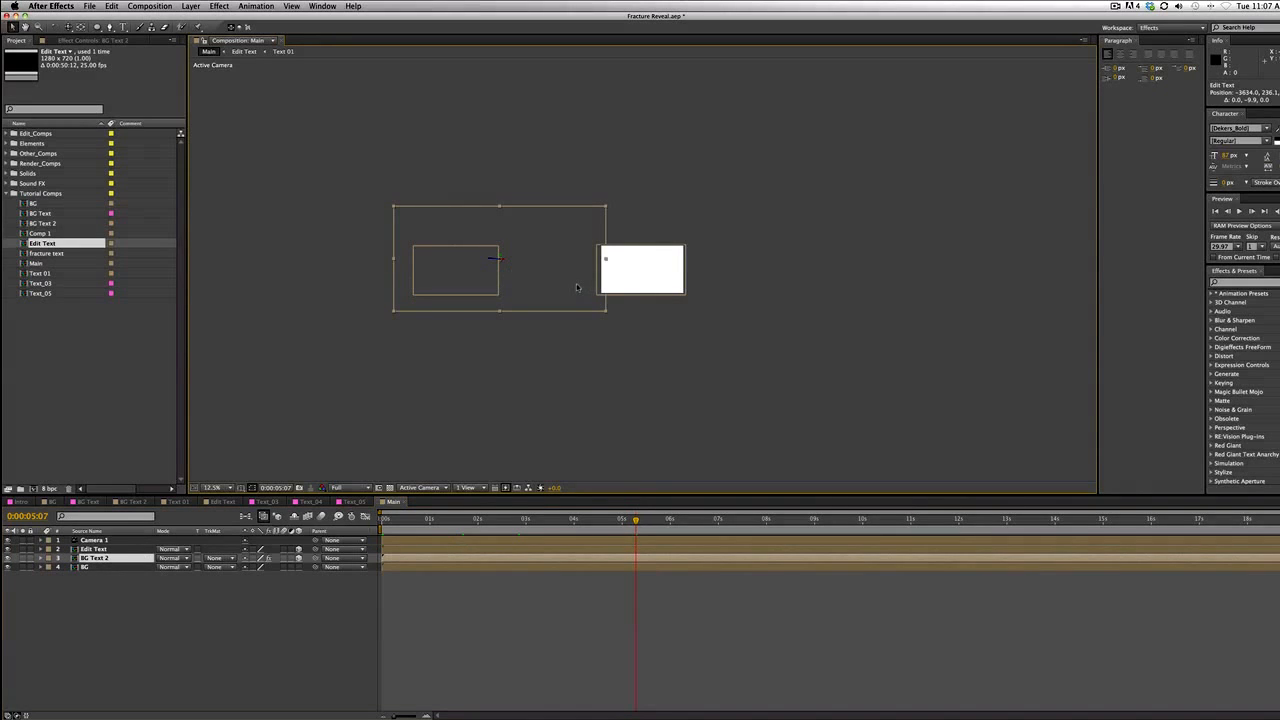
key(super+d)
drag(538, 285, 939, 291)
key(super+d)
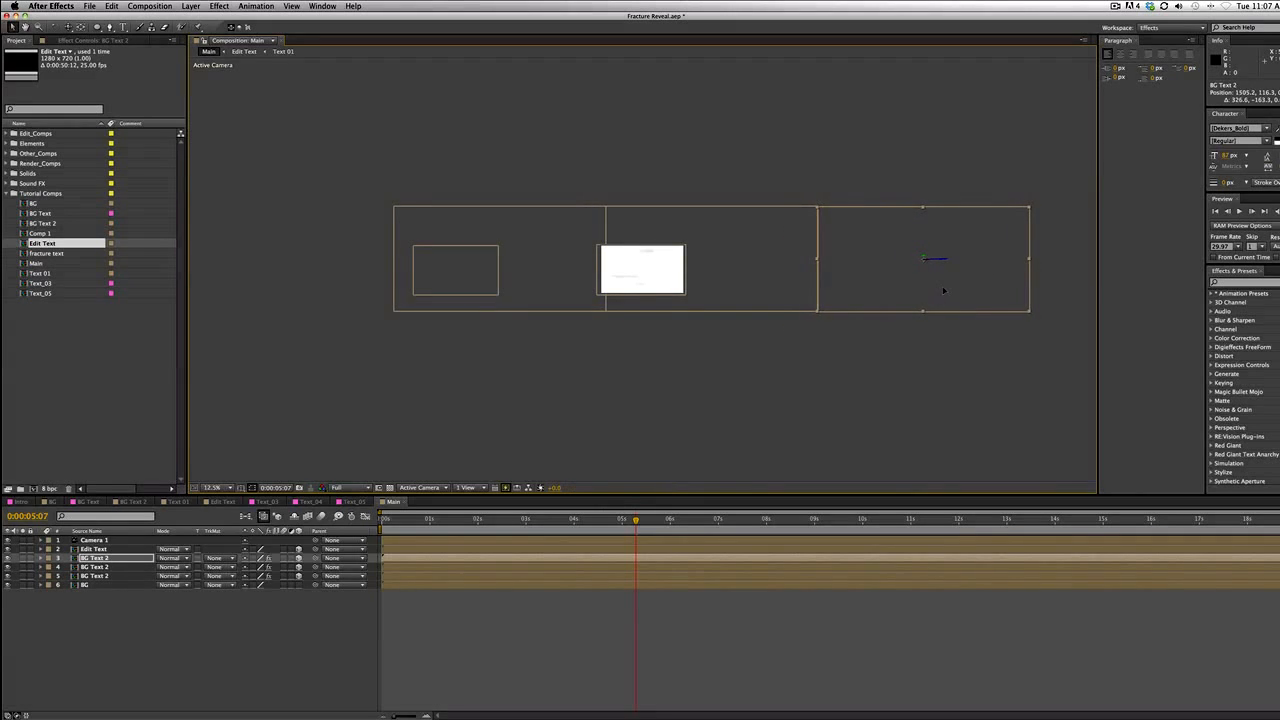
Check the extended coverage along the timeline and shift both BG Text 2 copies left to overlap, placing the last at about 1122, 99
drag(637, 526, 1128, 522)
drag(1173, 572, 625, 537)
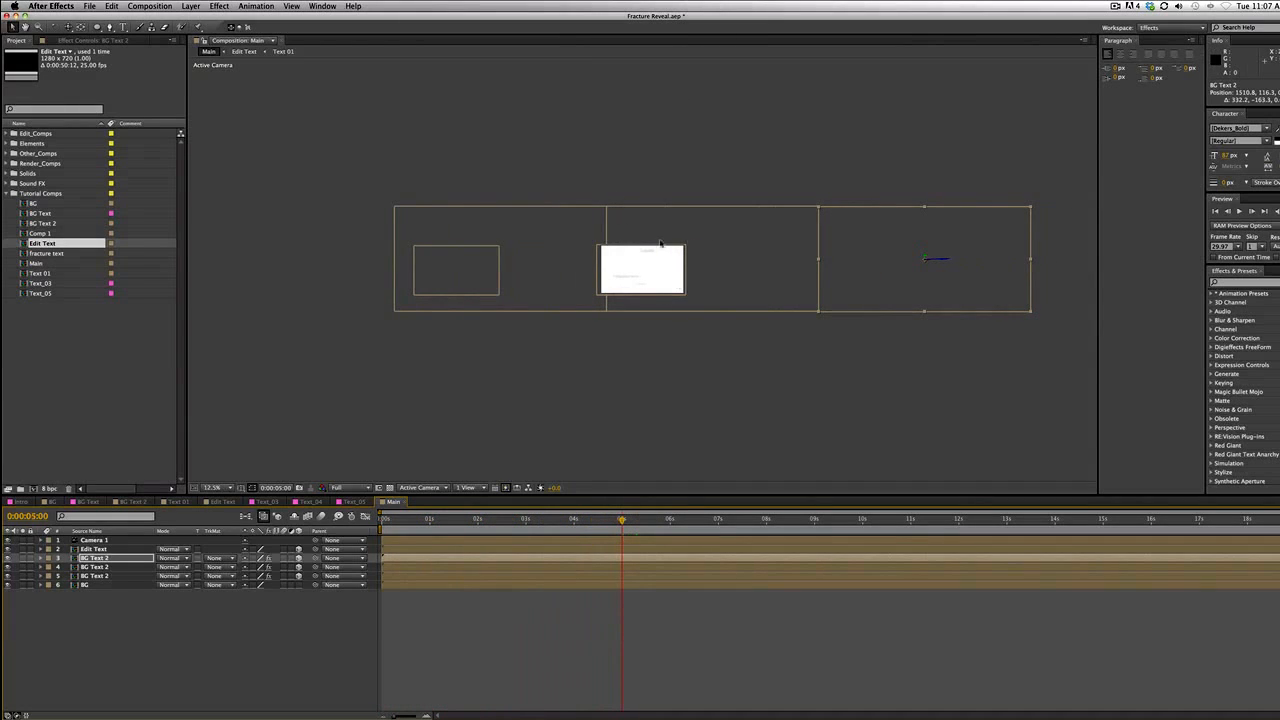
scroll(678, 302, up, 3)
scroll(670, 332, down, 3)
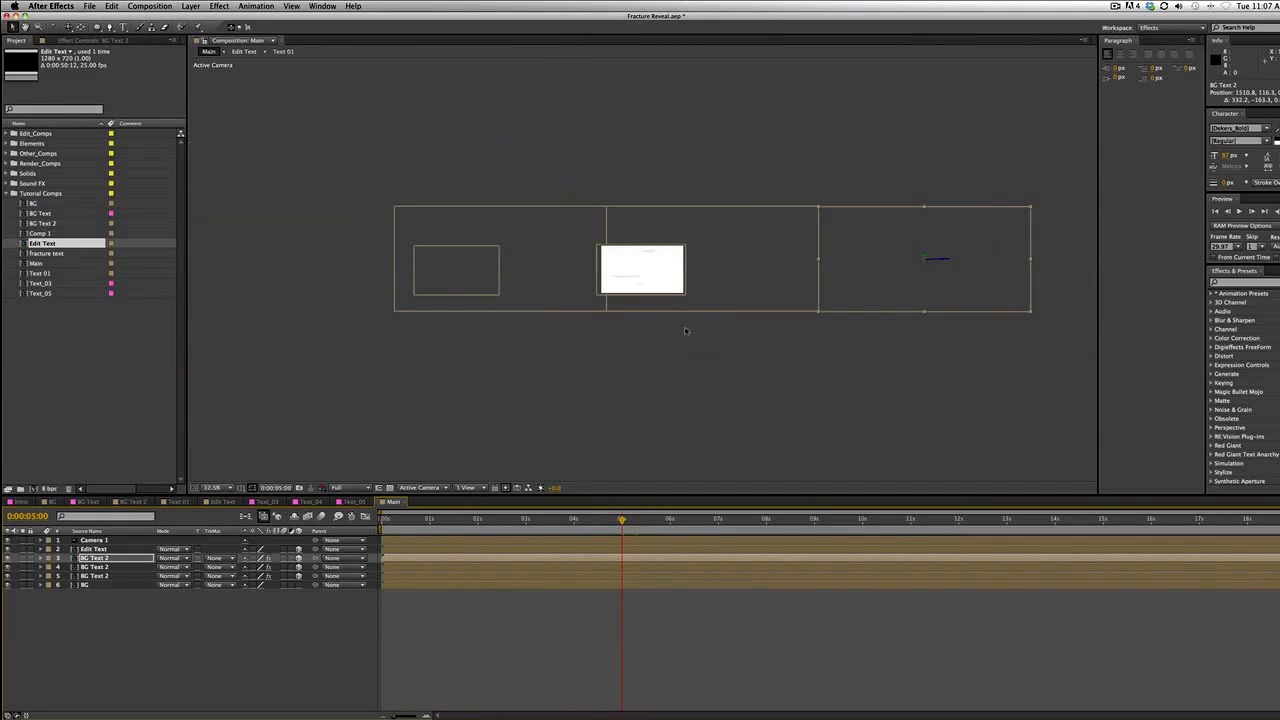
click(717, 283)
drag(730, 296, 718, 294)
drag(898, 282, 860, 279)
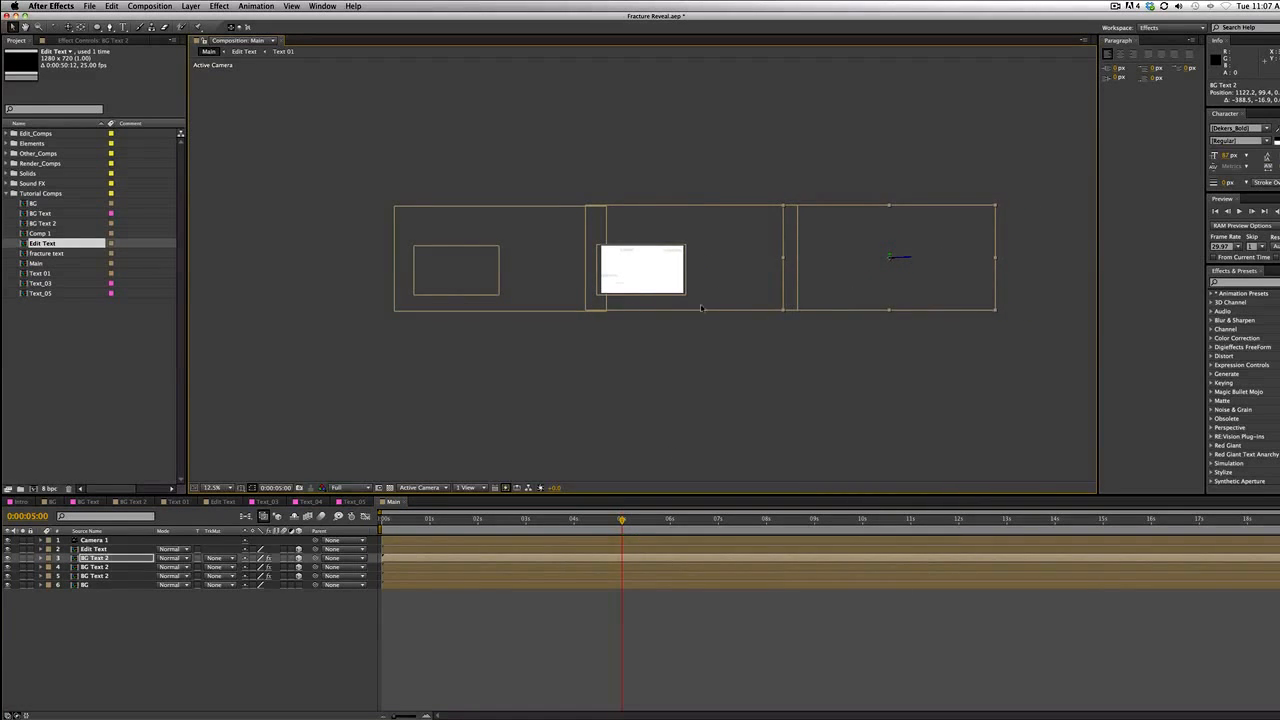
Stagger the BG Text 2 copies vertically, raising the last to about 1122, -13 and lowering the middle one to about -1034, 246
drag(528, 522, 916, 556)
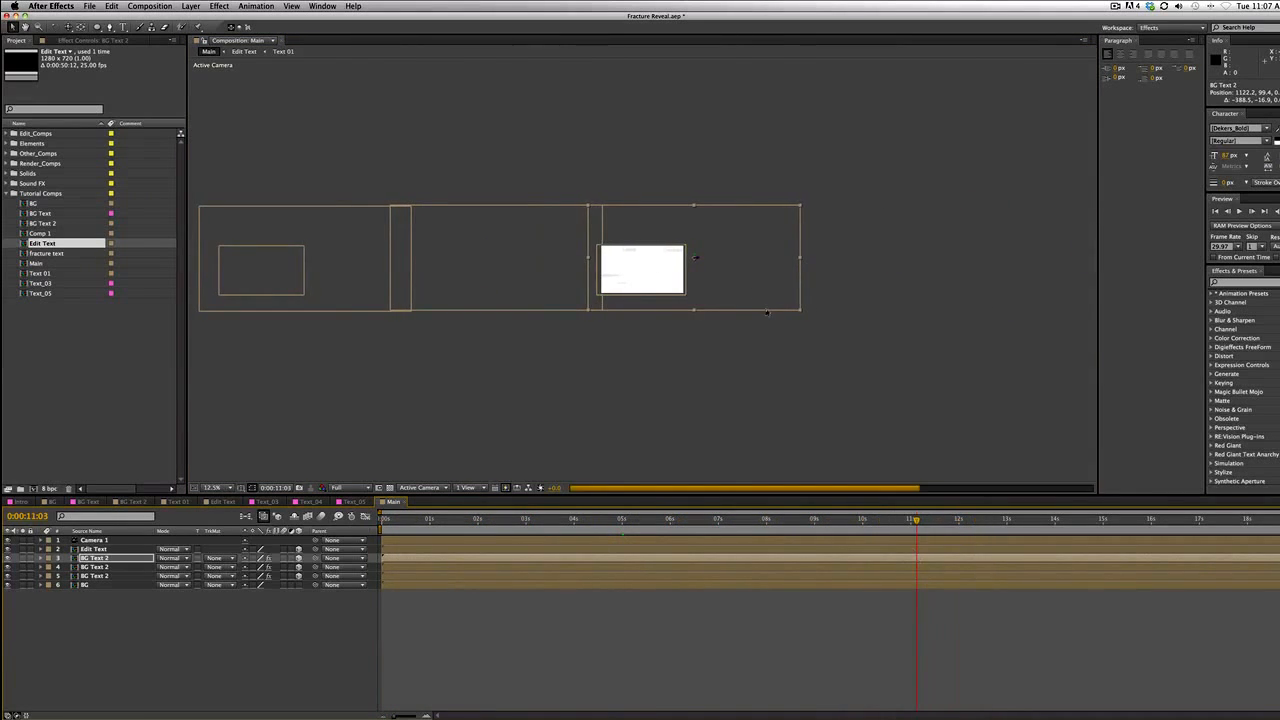
drag(732, 267, 732, 258)
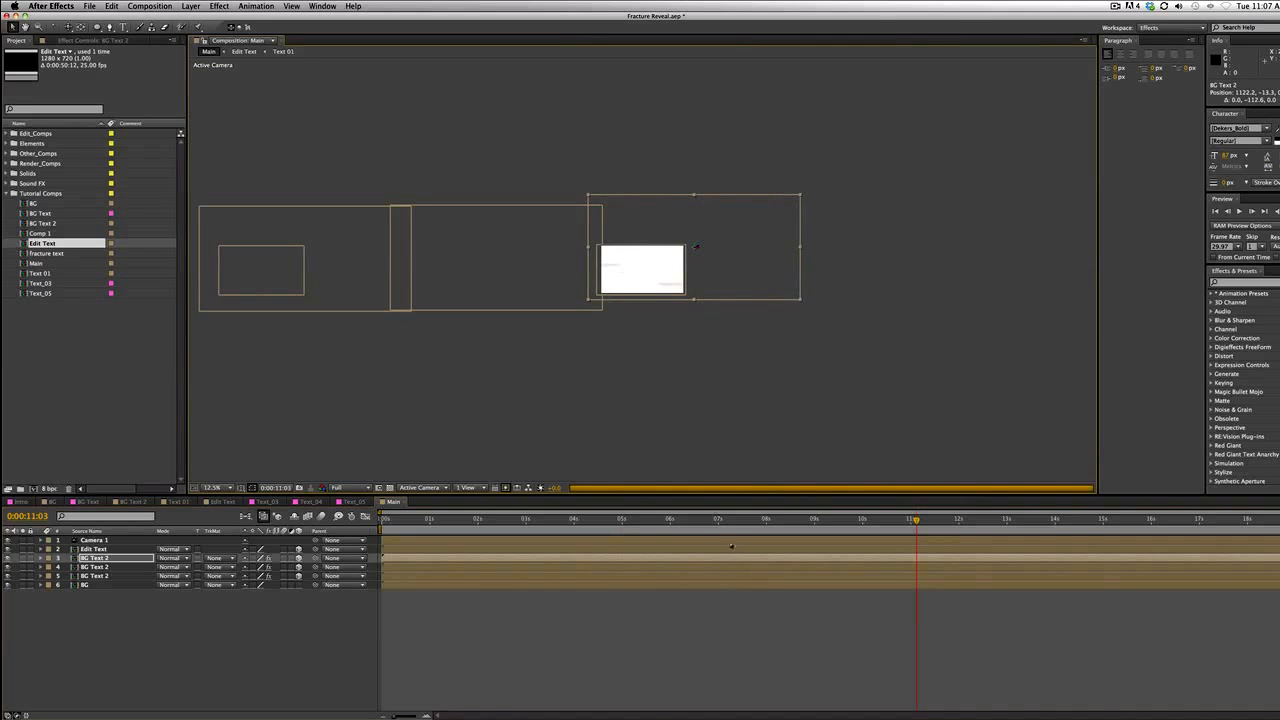
drag(711, 528, 650, 521)
drag(726, 308, 727, 320)
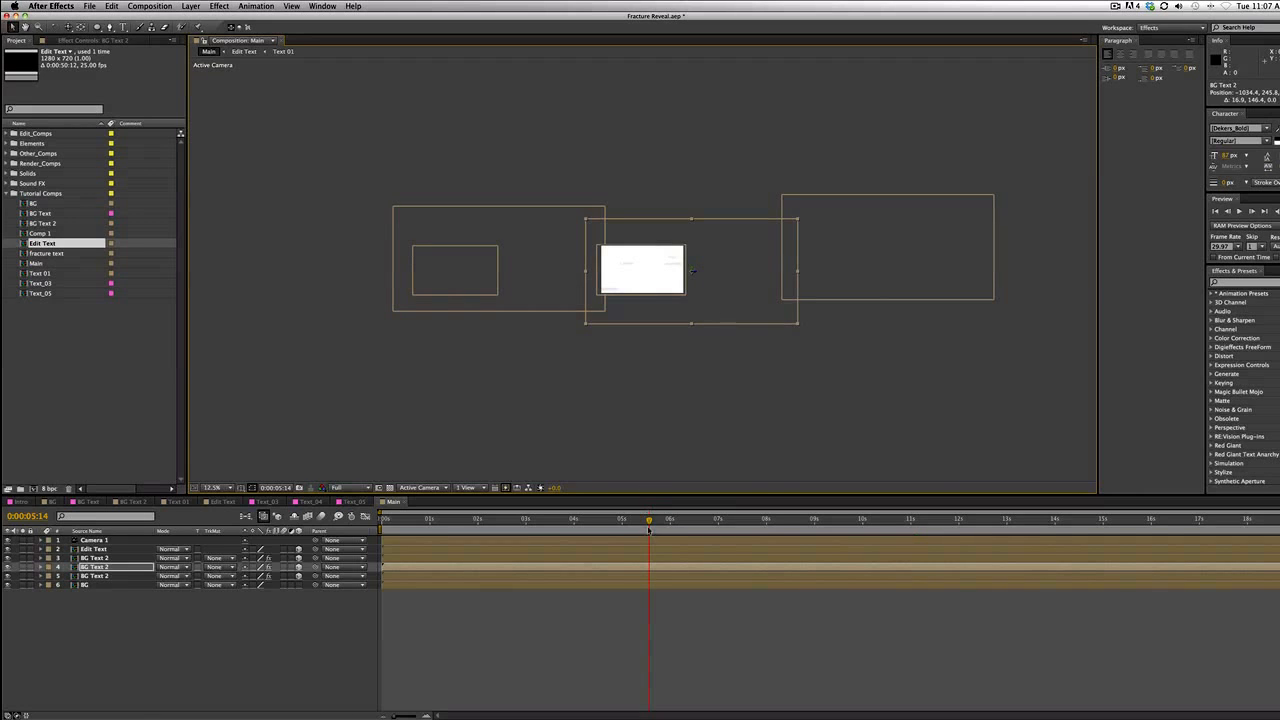
drag(649, 528, 423, 520)
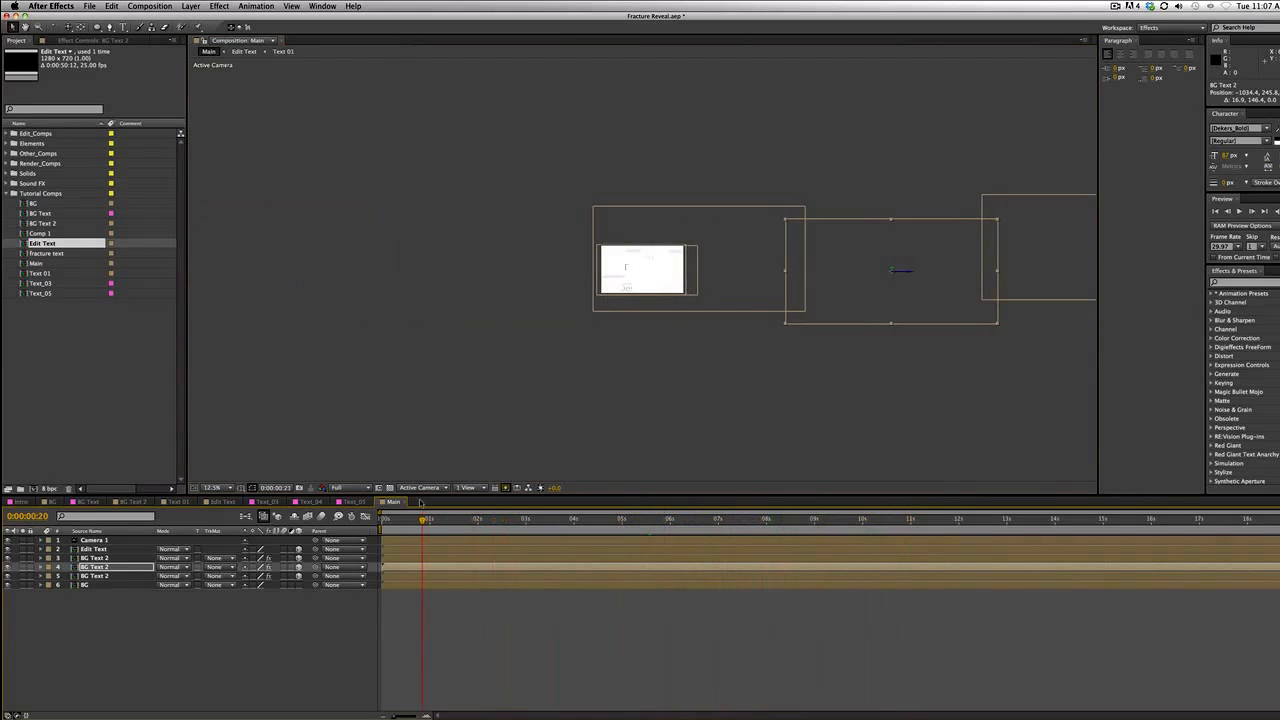
Add the Text_03 composition to Main directly below Camera 1 and set its layer label to Sandstone
scroll(584, 419, up, 2)
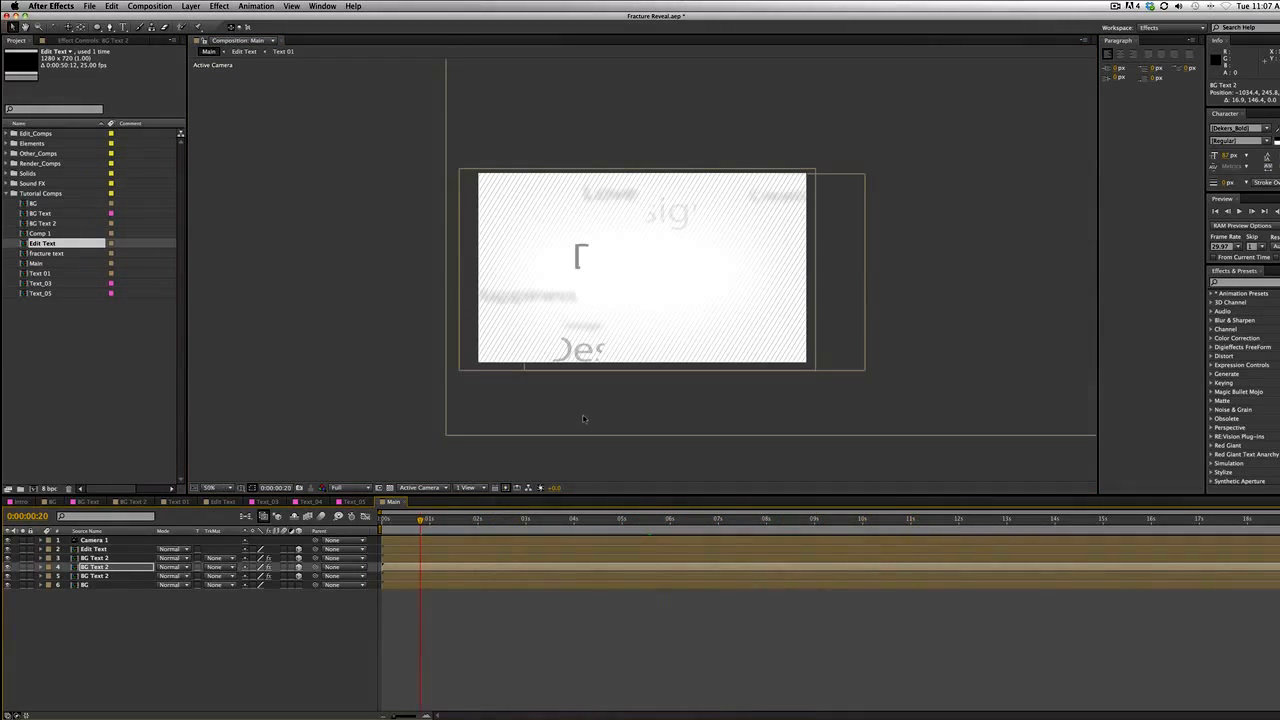
click(40, 273)
click(61, 284)
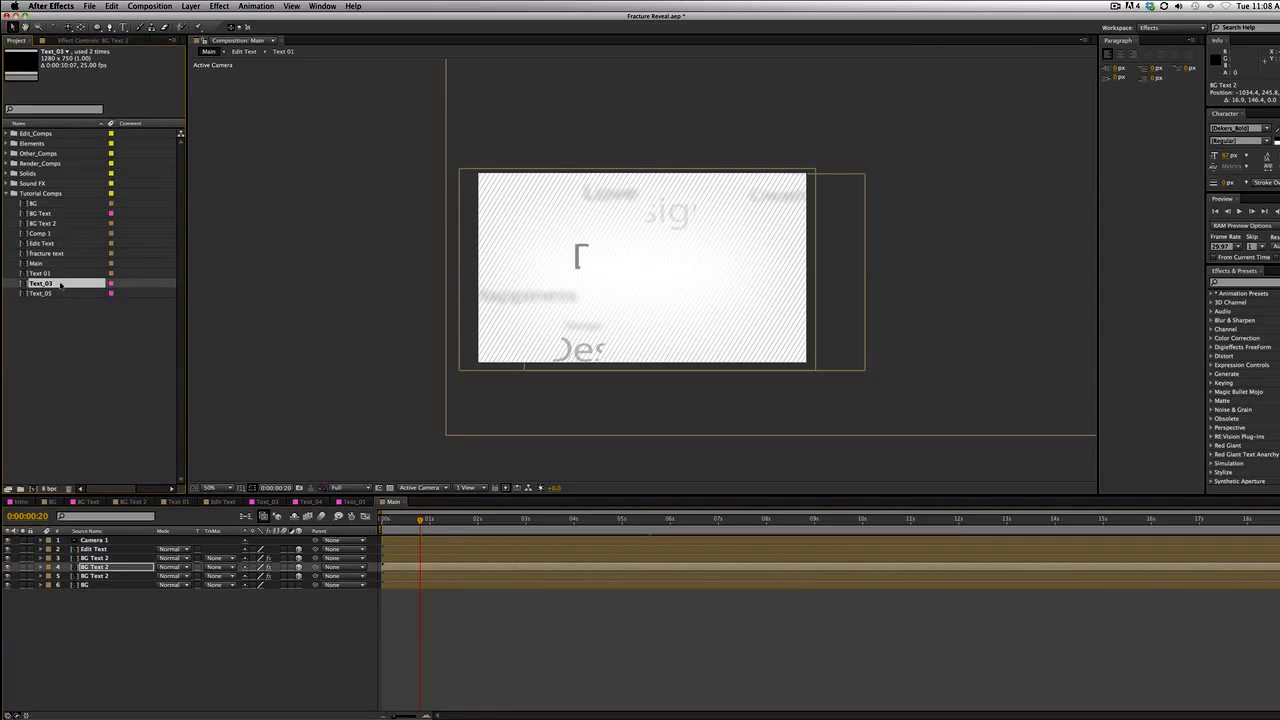
drag(115, 505, 178, 549)
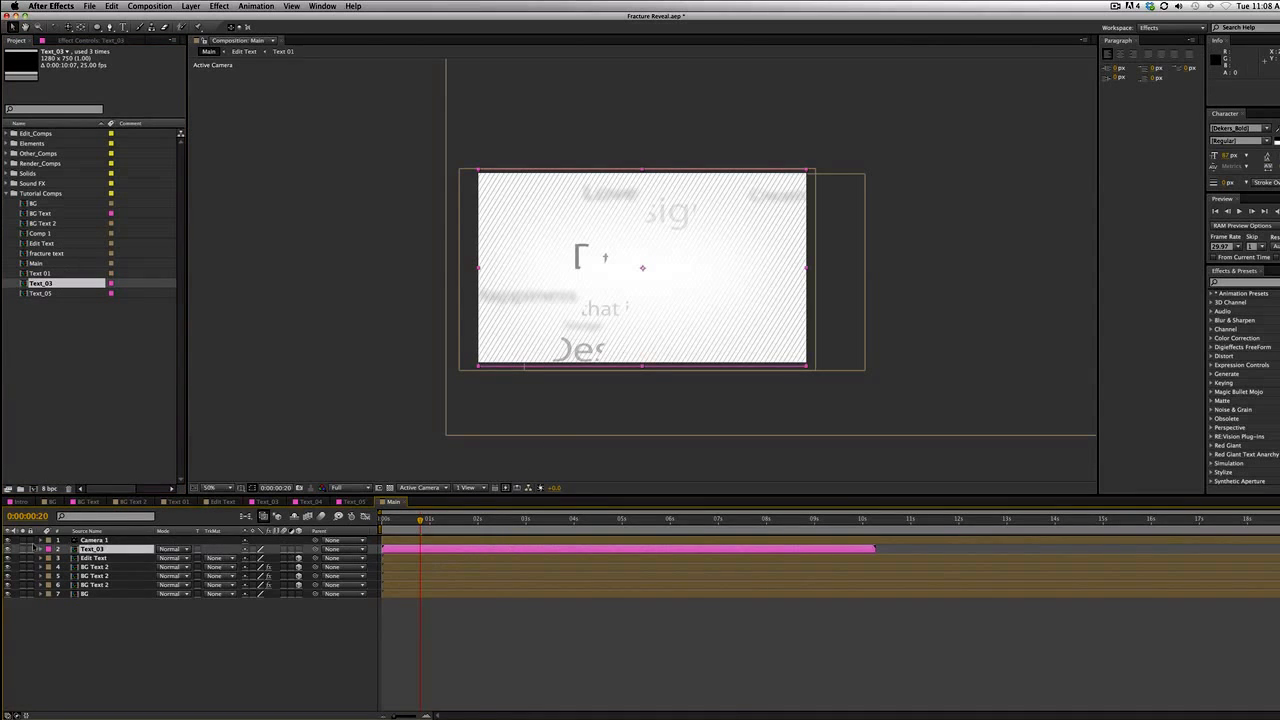
click(47, 549)
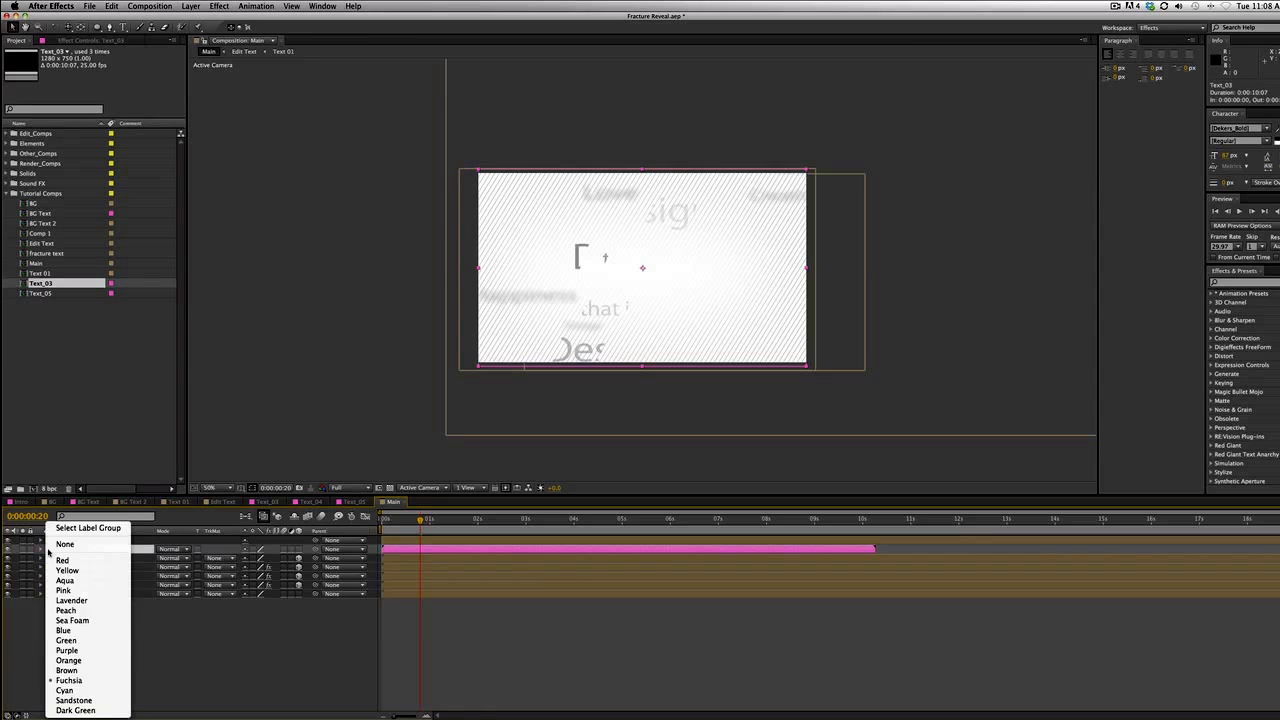
click(104, 700)
At 0:00:04:19, enlarge the Text_03 layer to about 181% and raise the middle BG Text 2 copy to about -1032, 175
key(comma)
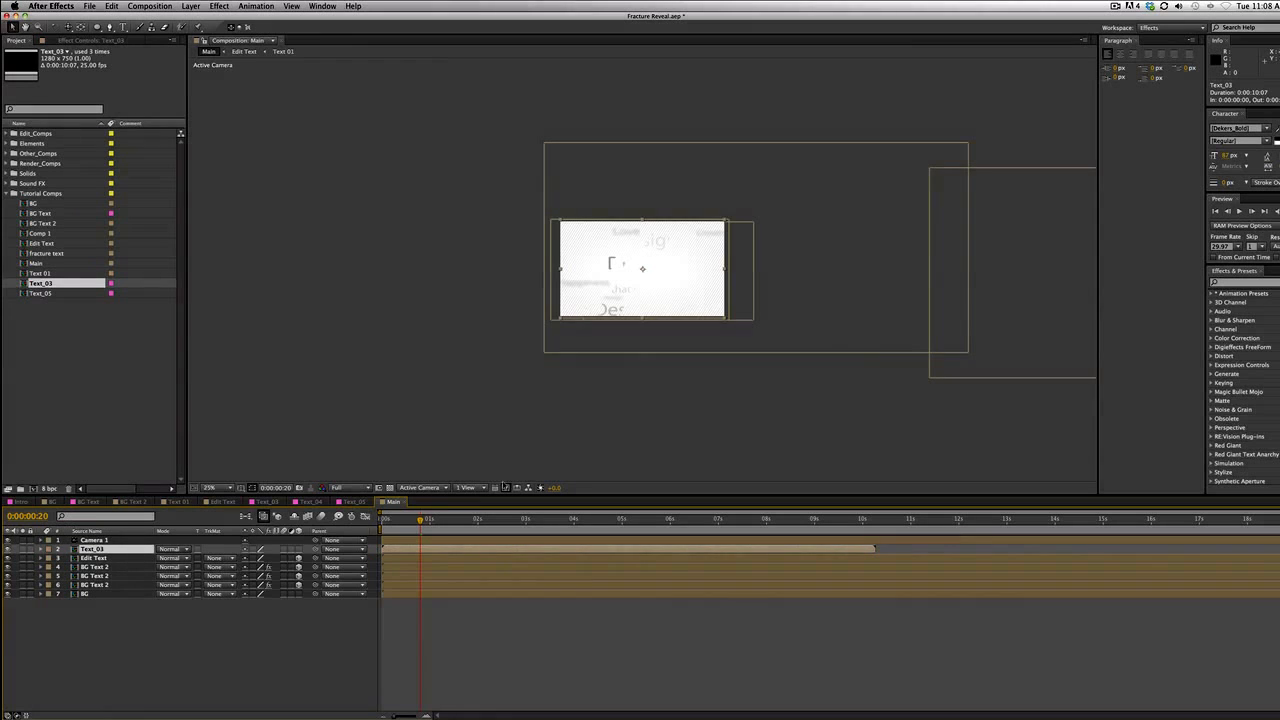
drag(421, 519, 706, 543)
key(Home)
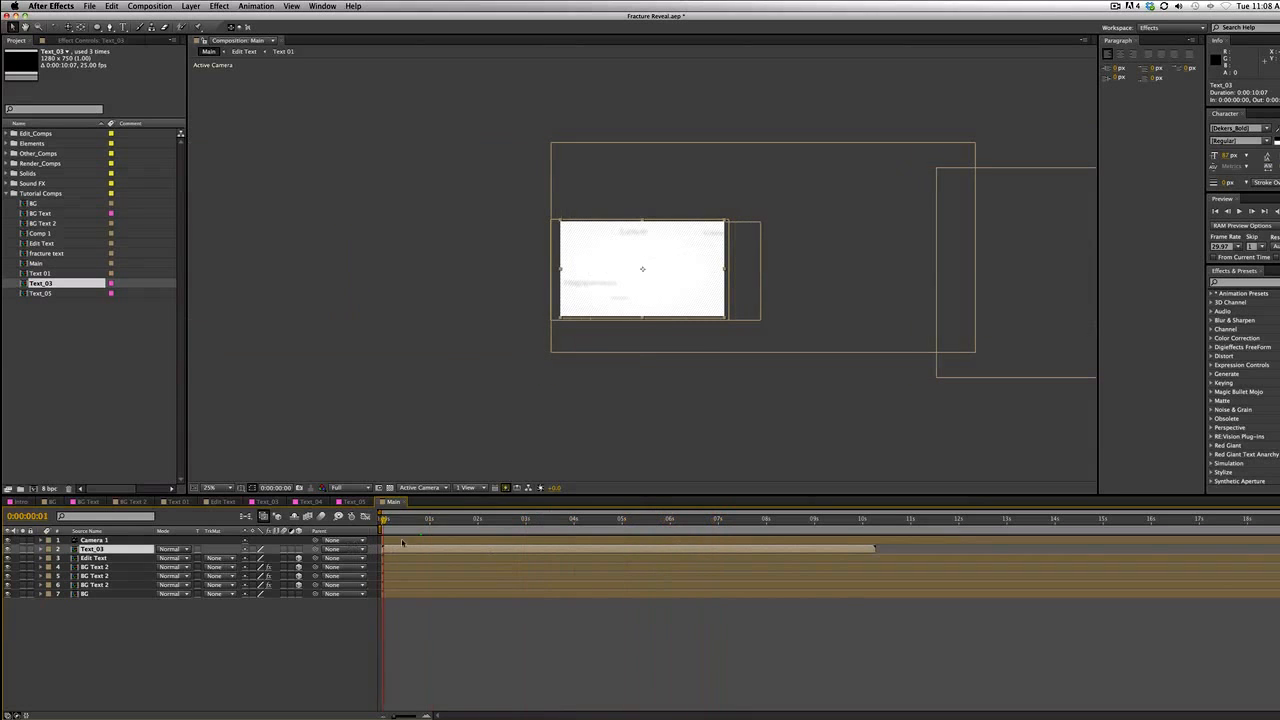
drag(403, 543, 611, 546)
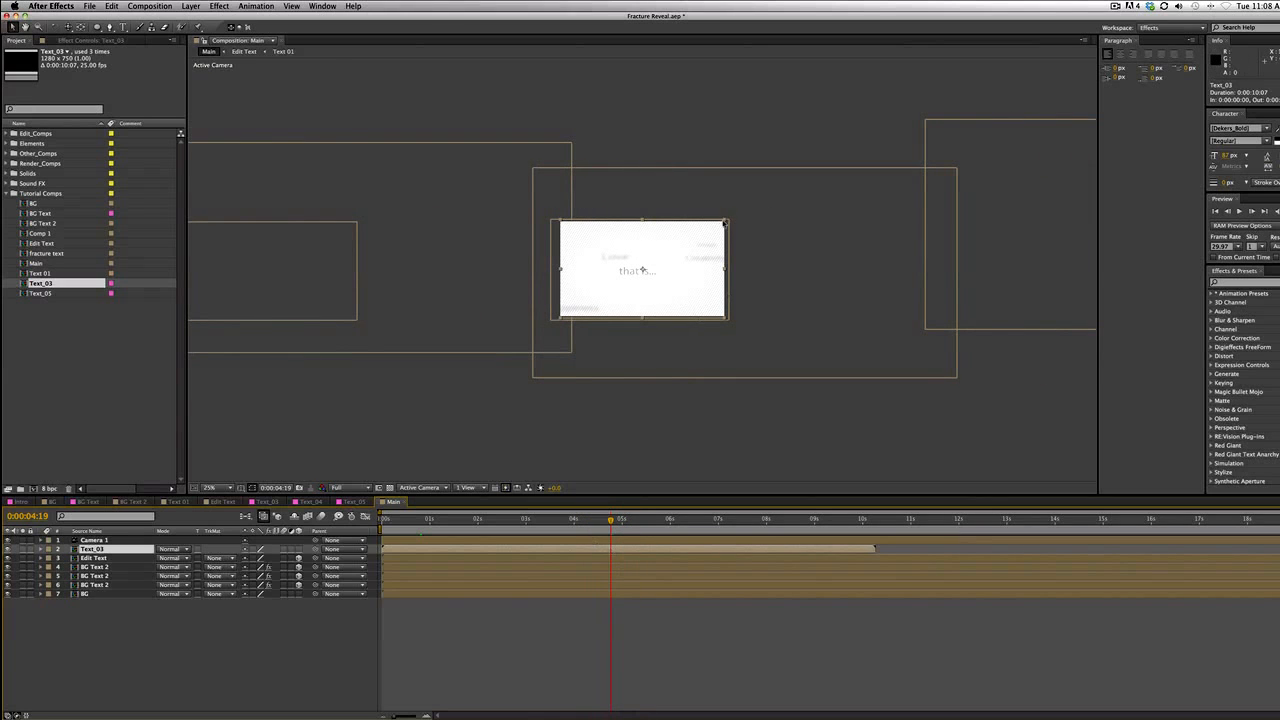
drag(727, 220, 831, 184)
drag(747, 320, 747, 316)
drag(850, 290, 819, 289)
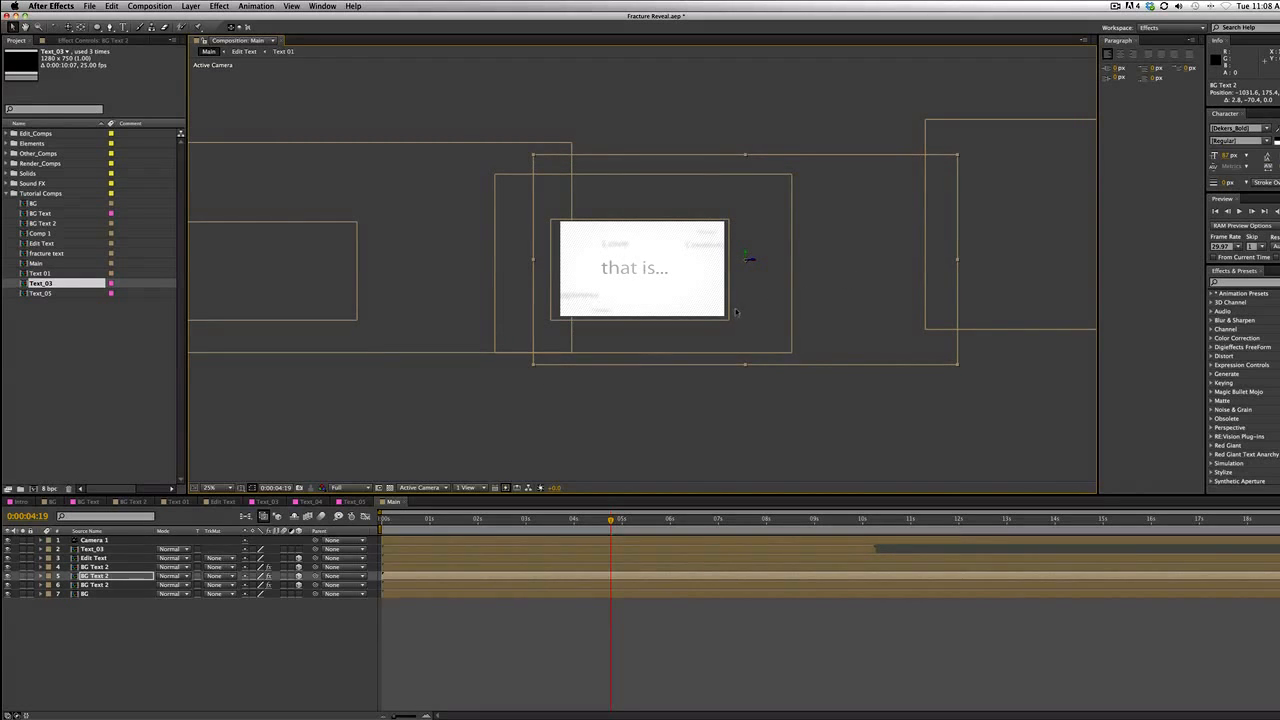
Enlarge Text_03 slightly more, center it at about 632, 332 and shift the layer to start at about 0:00:03:09
click(117, 549)
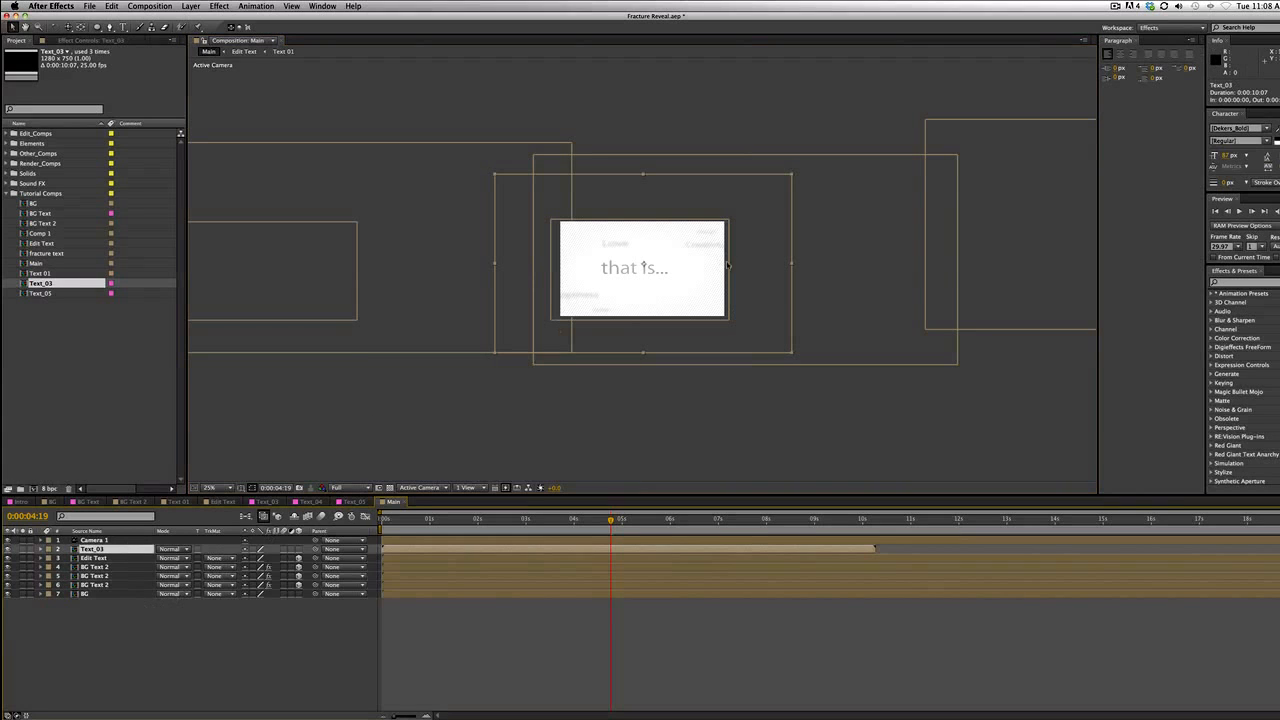
drag(728, 265, 730, 262)
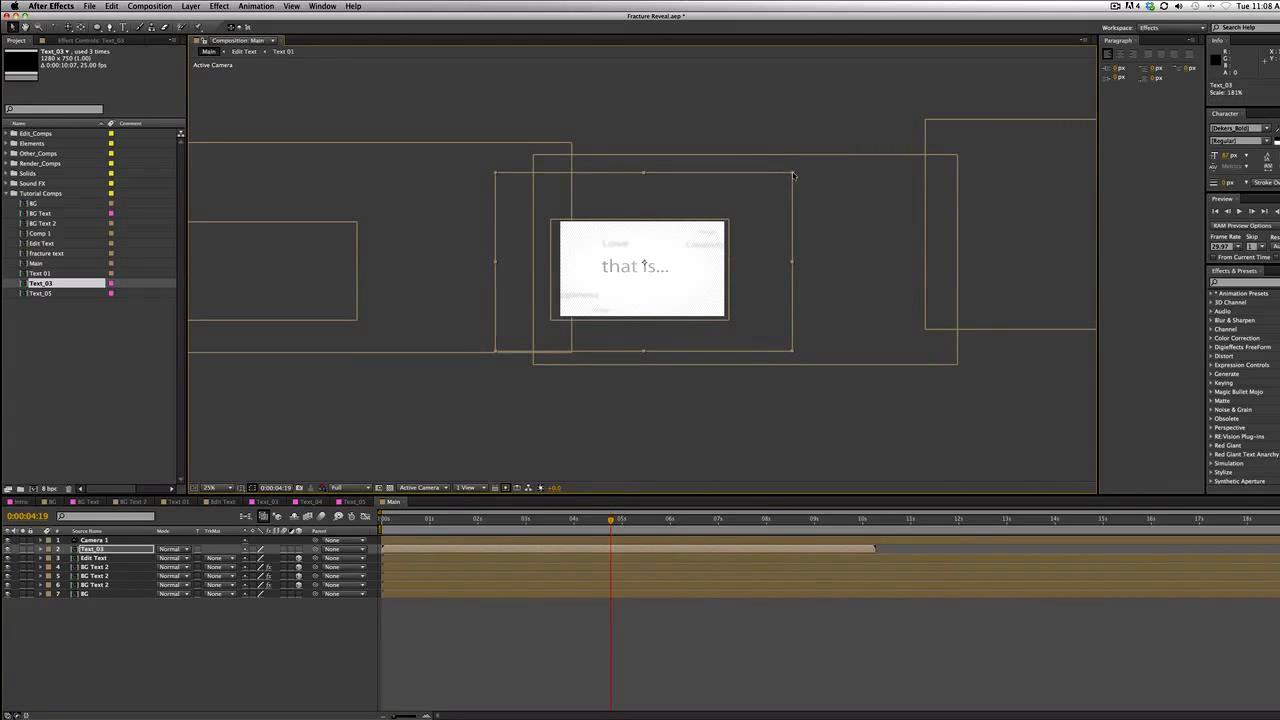
drag(793, 177, 790, 216)
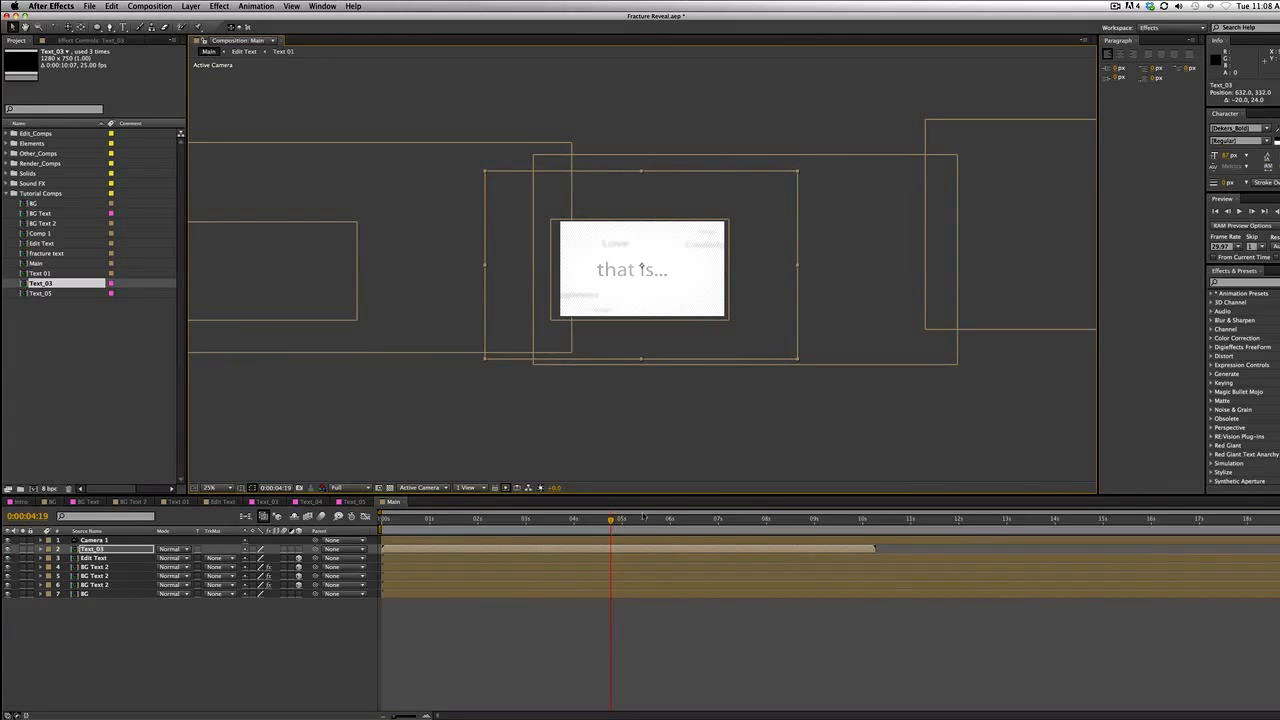
drag(386, 550, 563, 540)
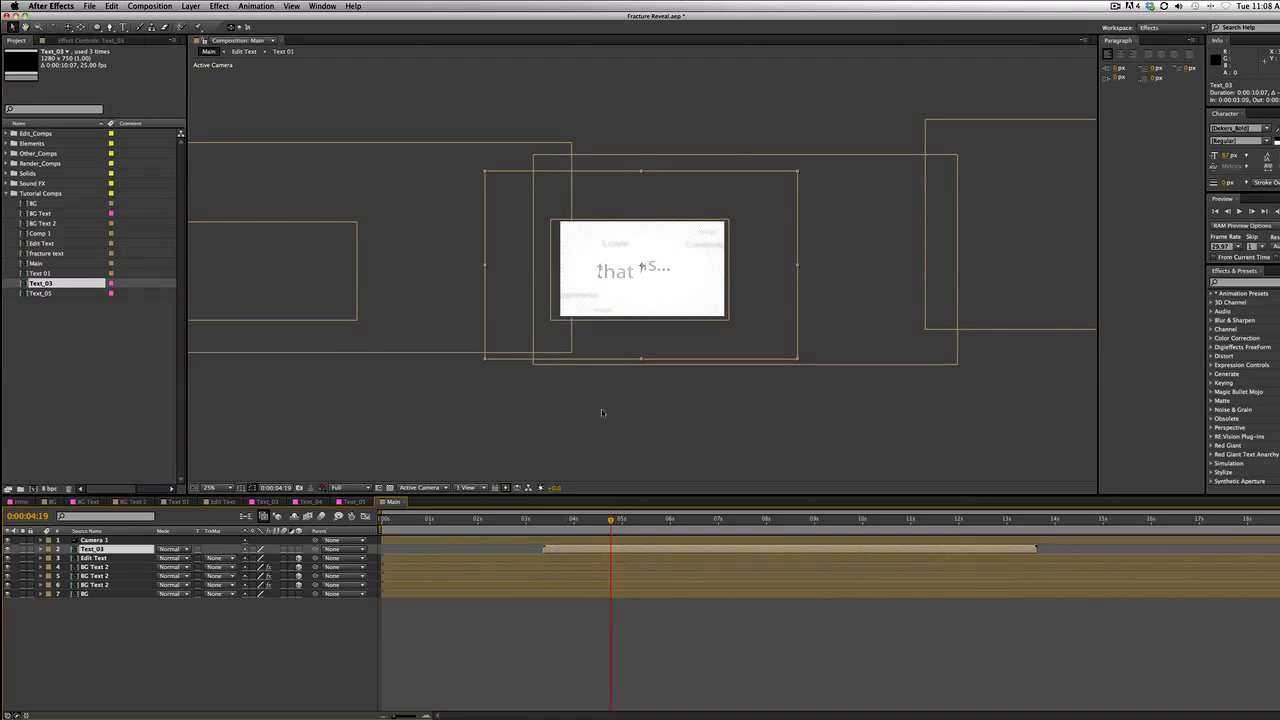
Make Text_03 a 3D layer and move it onto the camera path past the word Design, at about -1723, 177
drag(619, 348, 626, 349)
drag(617, 522, 573, 525)
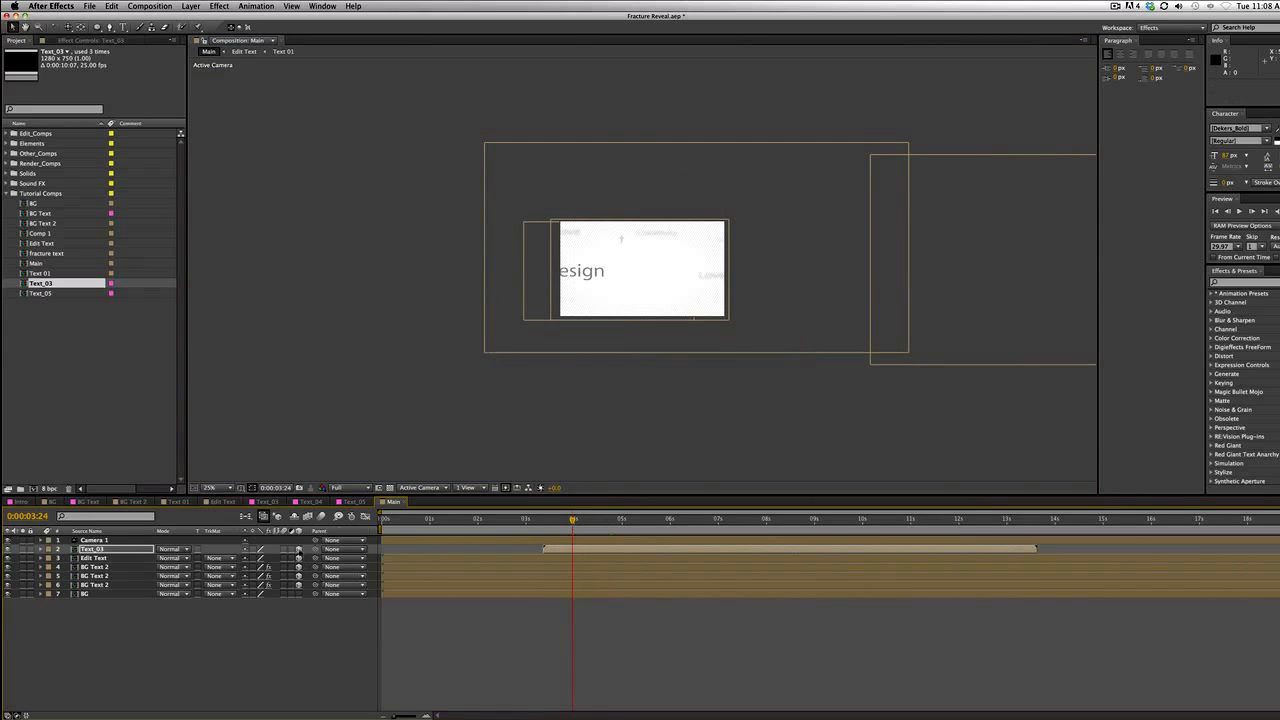
key(comma)
key(comma)
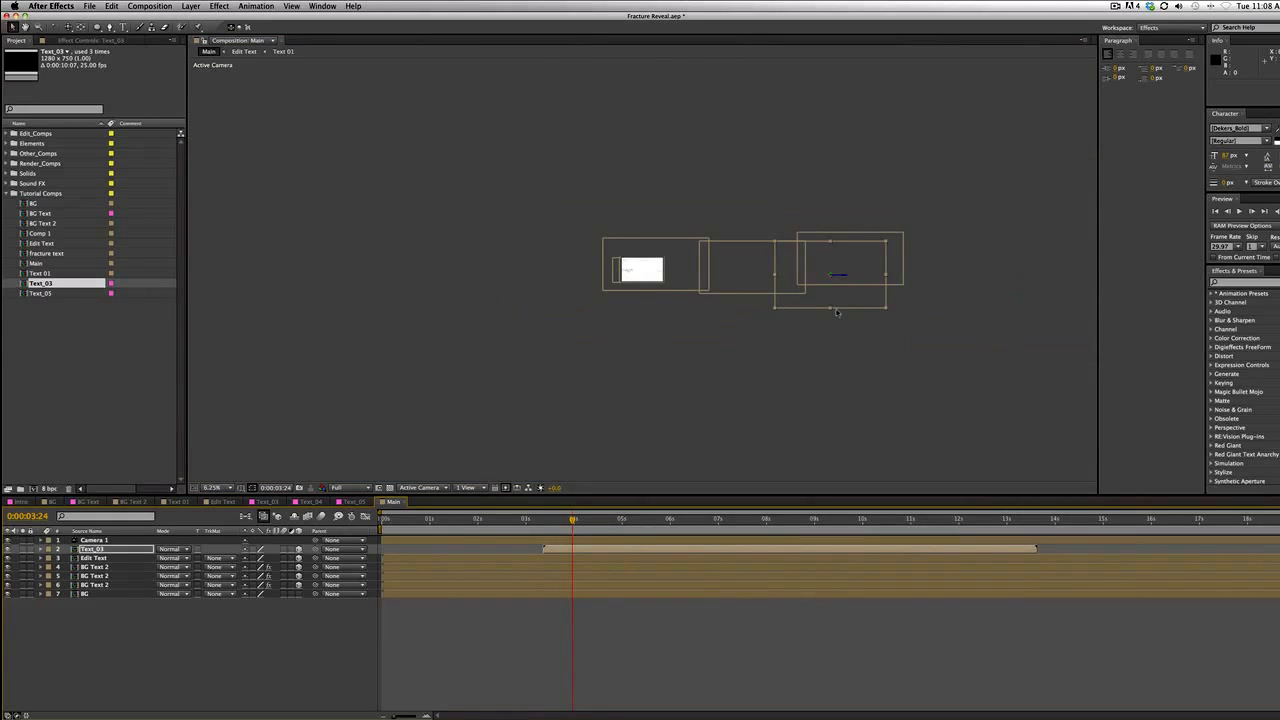
scroll(661, 298, up, 2)
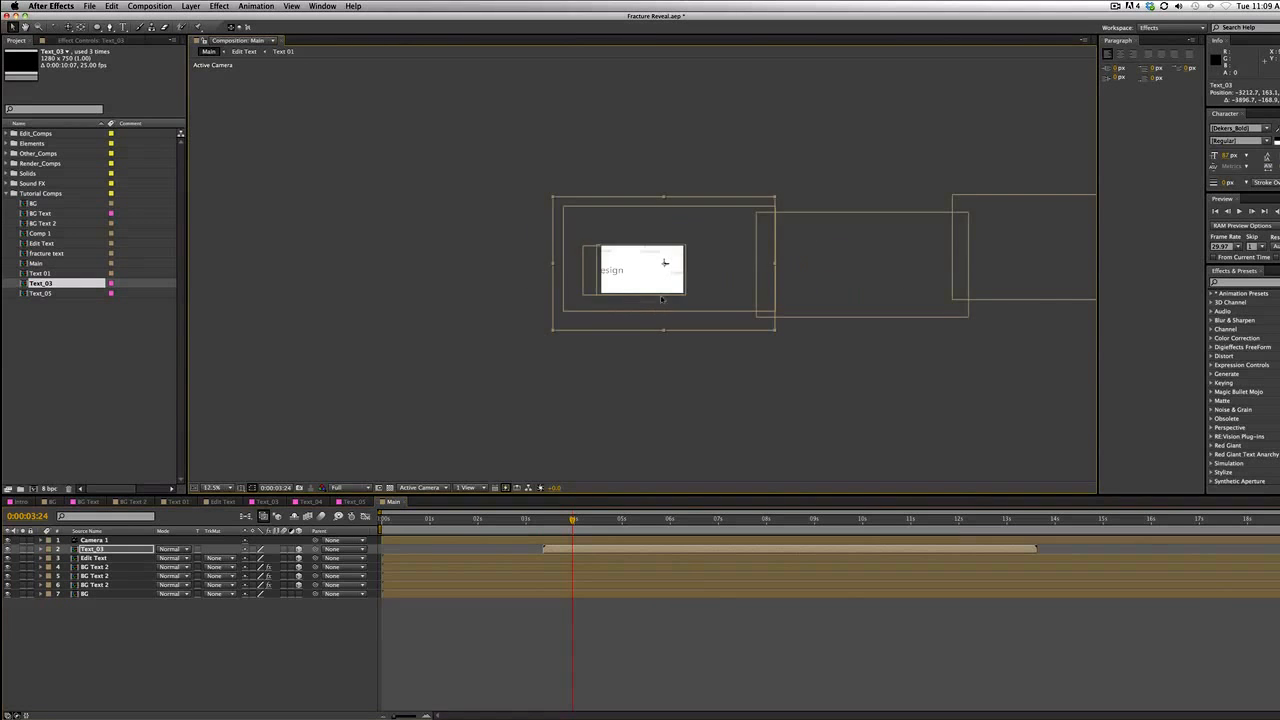
key(period)
drag(574, 522, 596, 521)
drag(544, 297, 745, 405)
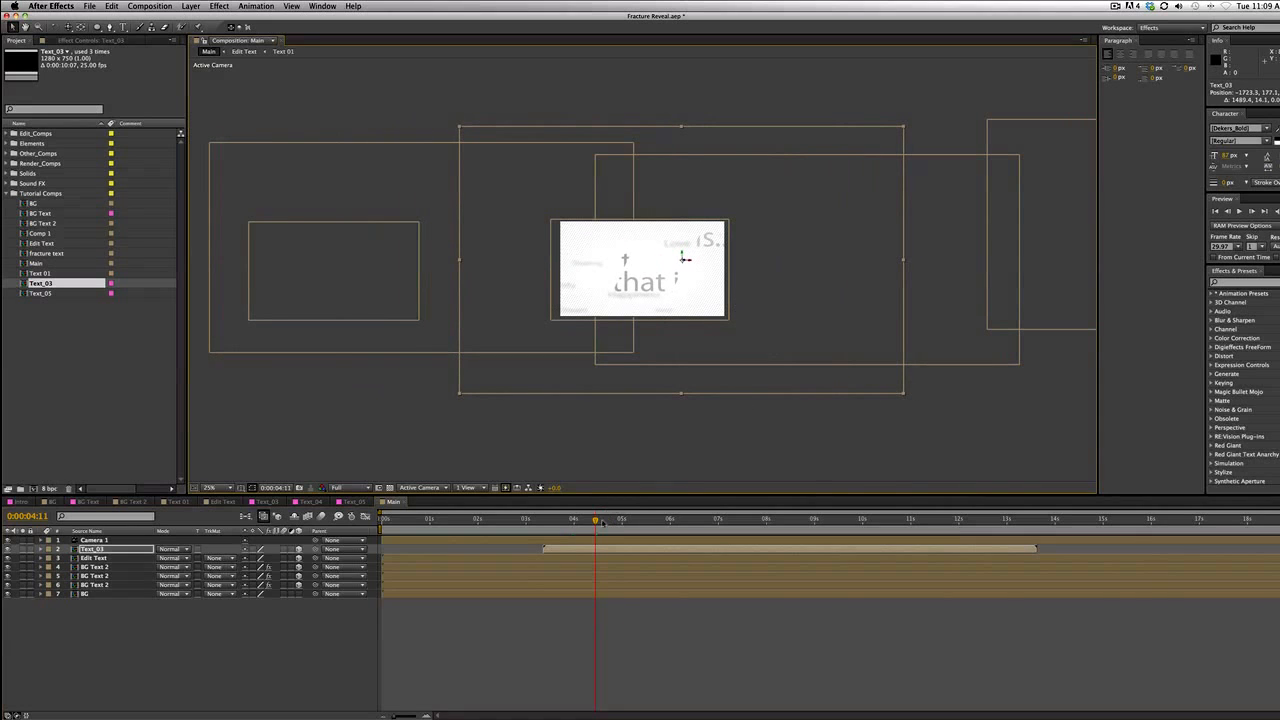
Scale down Text_03 at 0:00:05:06 and center its words in the 0:00:06:03 frame at about -1543, 203
drag(602, 522, 633, 521)
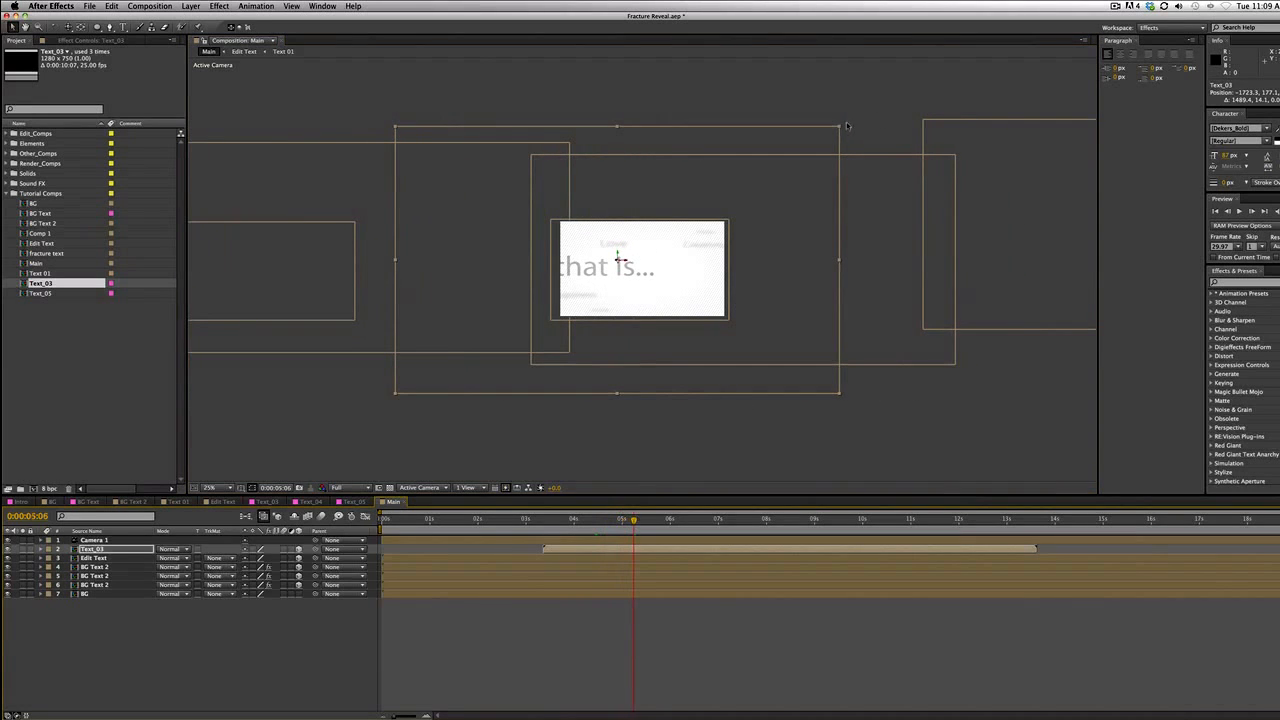
drag(841, 129, 824, 235)
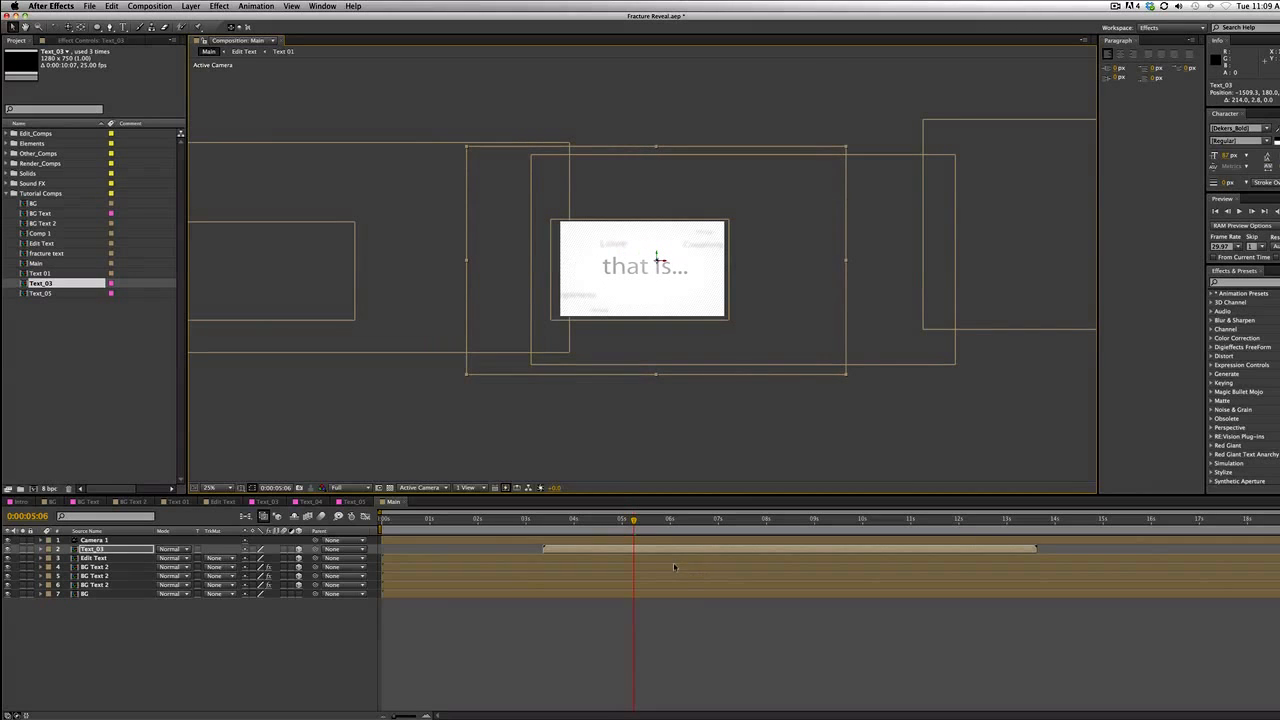
drag(634, 522, 675, 521)
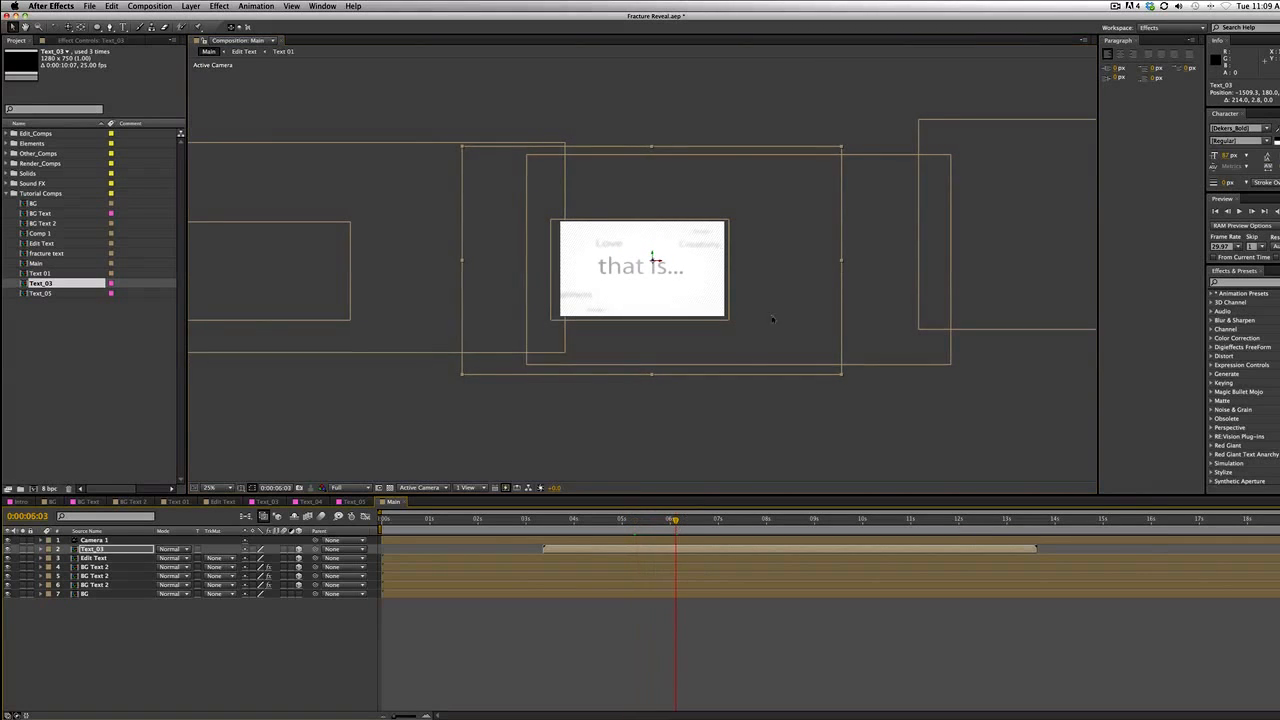
drag(776, 313, 772, 312)
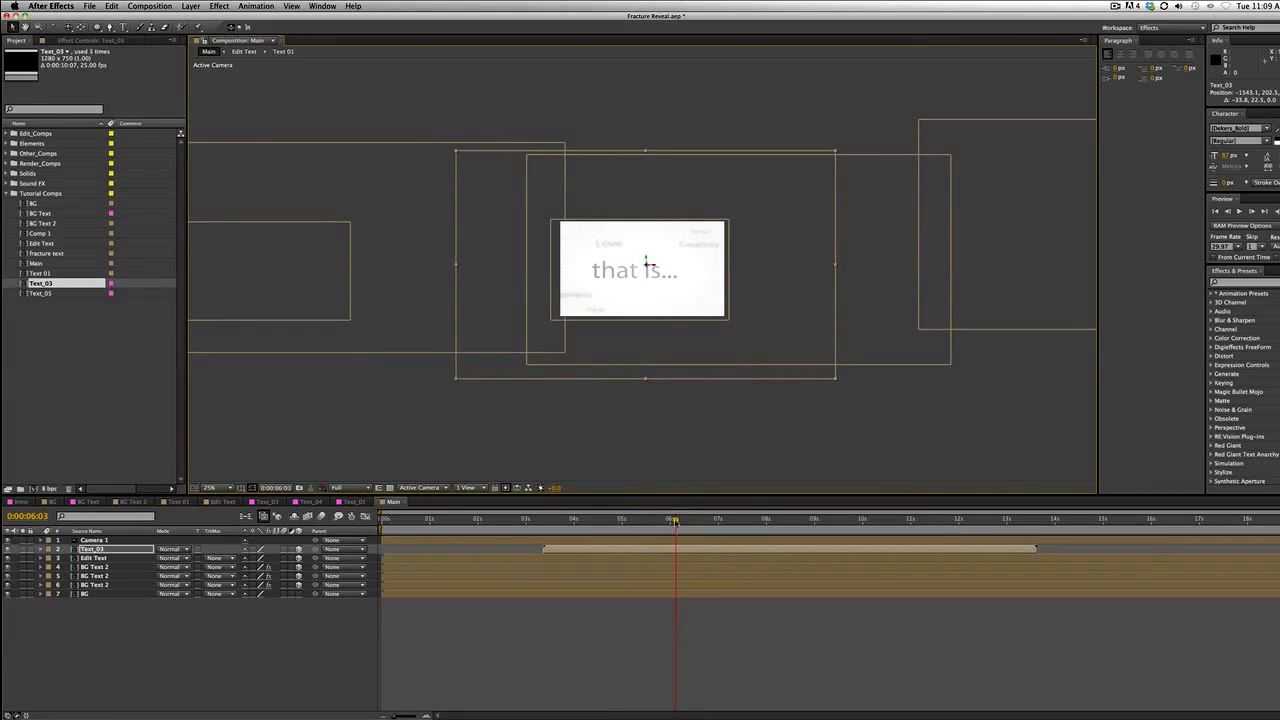
Shrink Text_03 further, reposition it at about -1599, 207 and shift the layer to start at 0:00:03:24
drag(675, 521, 601, 521)
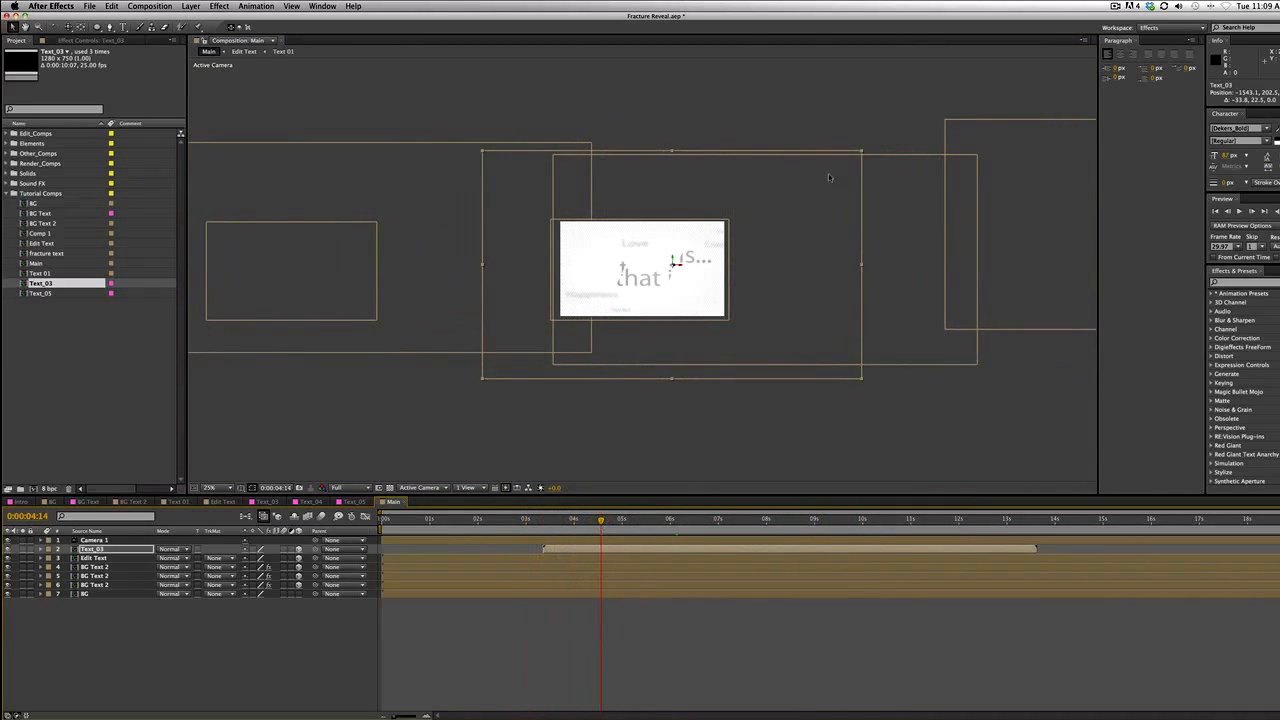
drag(863, 152, 838, 176)
drag(796, 273, 783, 271)
key(period)
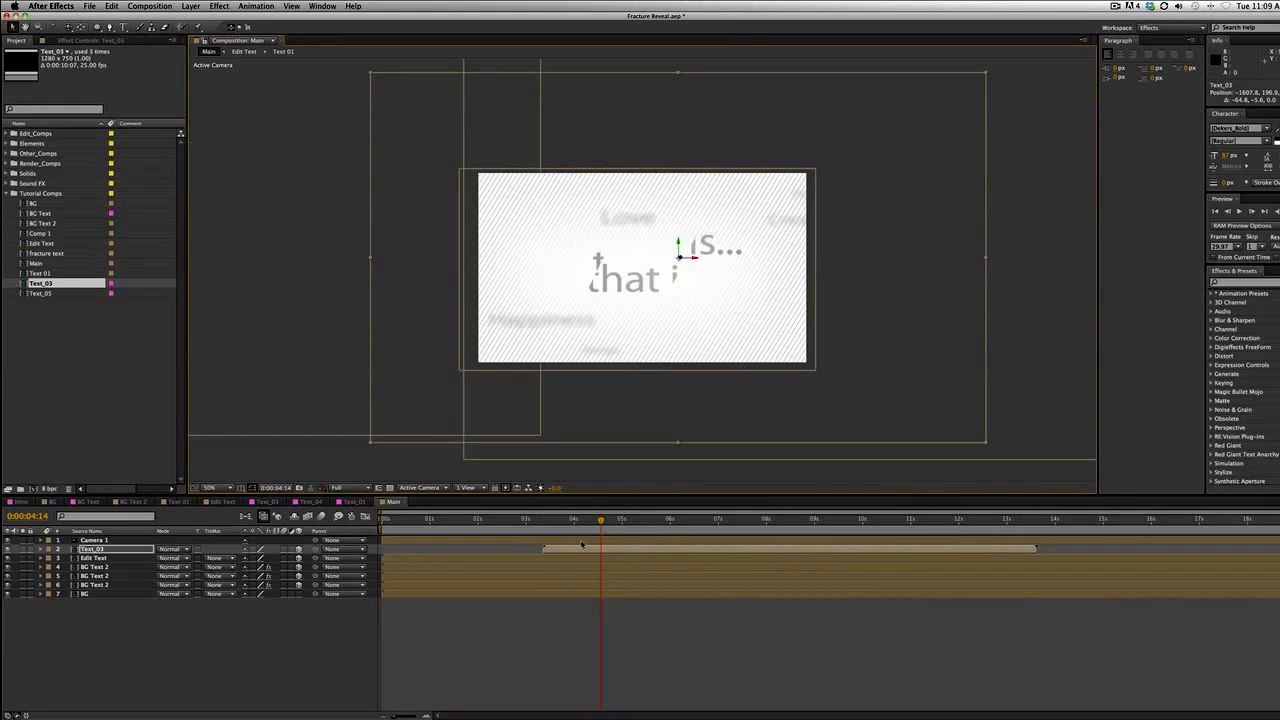
drag(603, 521, 649, 521)
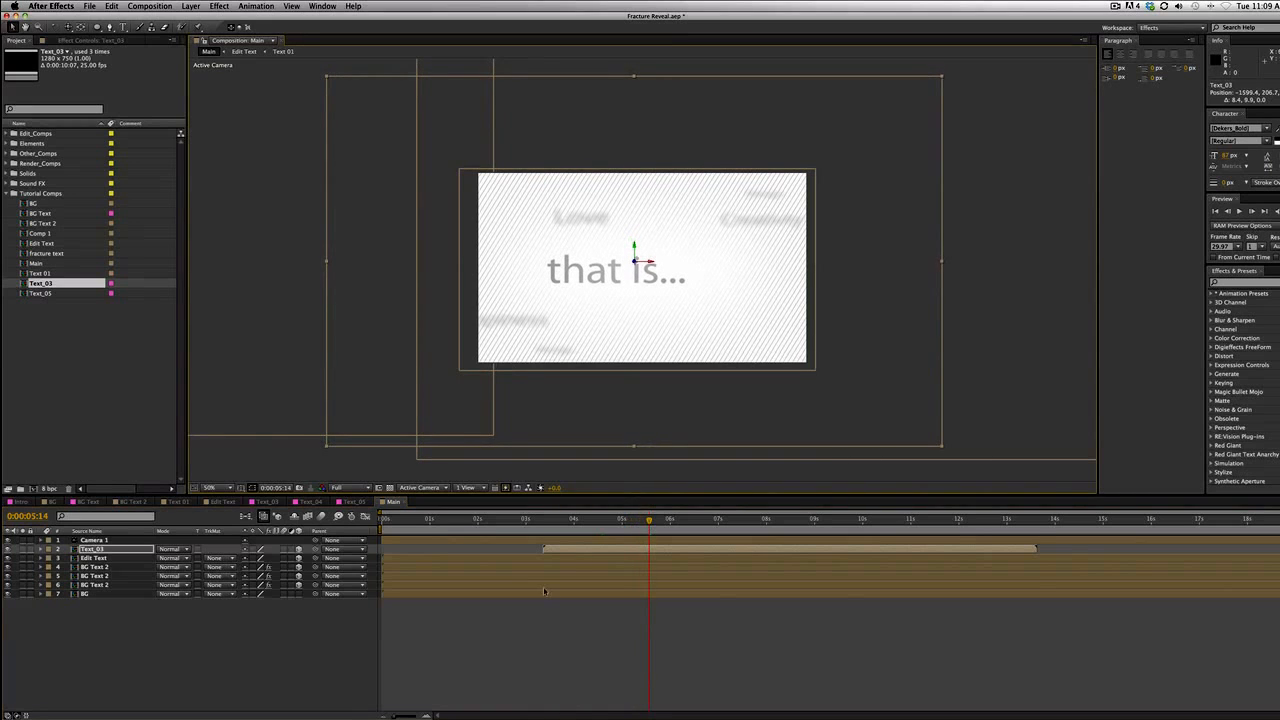
drag(551, 555, 924, 550)
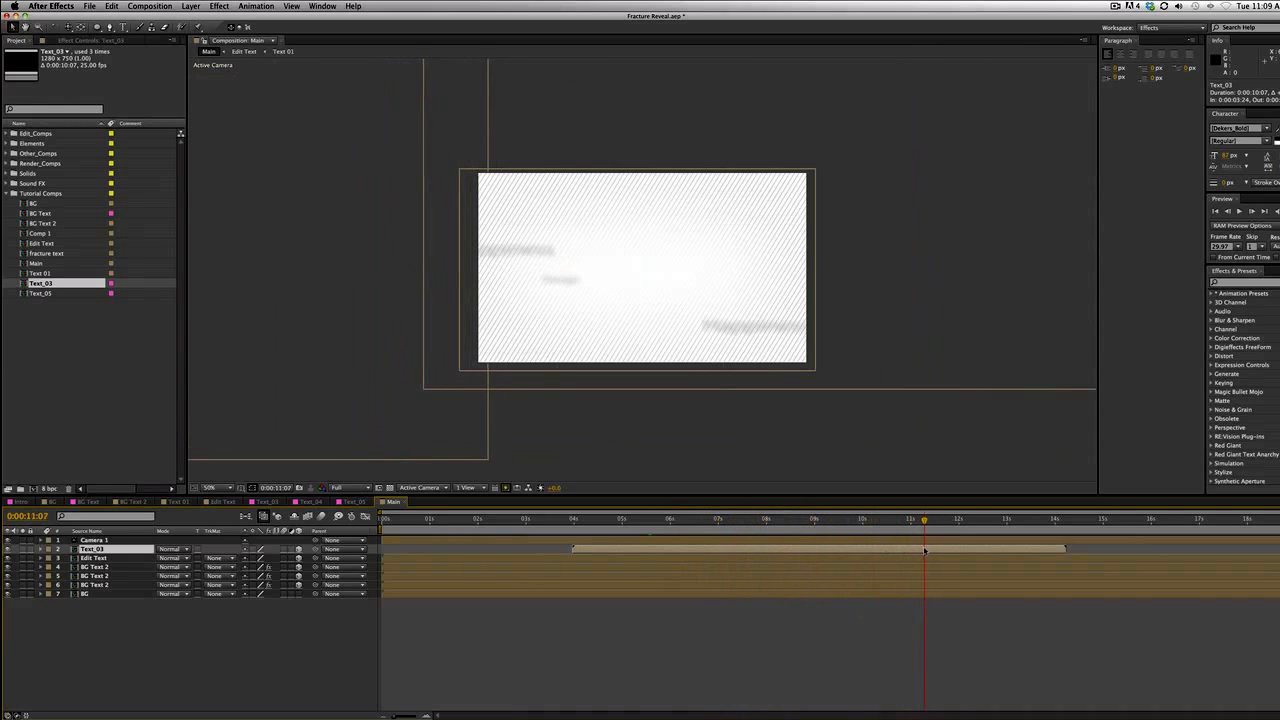
Add the Text_05 composition above Text_03 as a 3D layer, label it Sandstone and shift it to start at 0:00:09:01
click(41, 295)
mouse_move(178, 538)
mouse_down()
mouse_move(146, 545)
mouse_move(177, 551)
mouse_up()
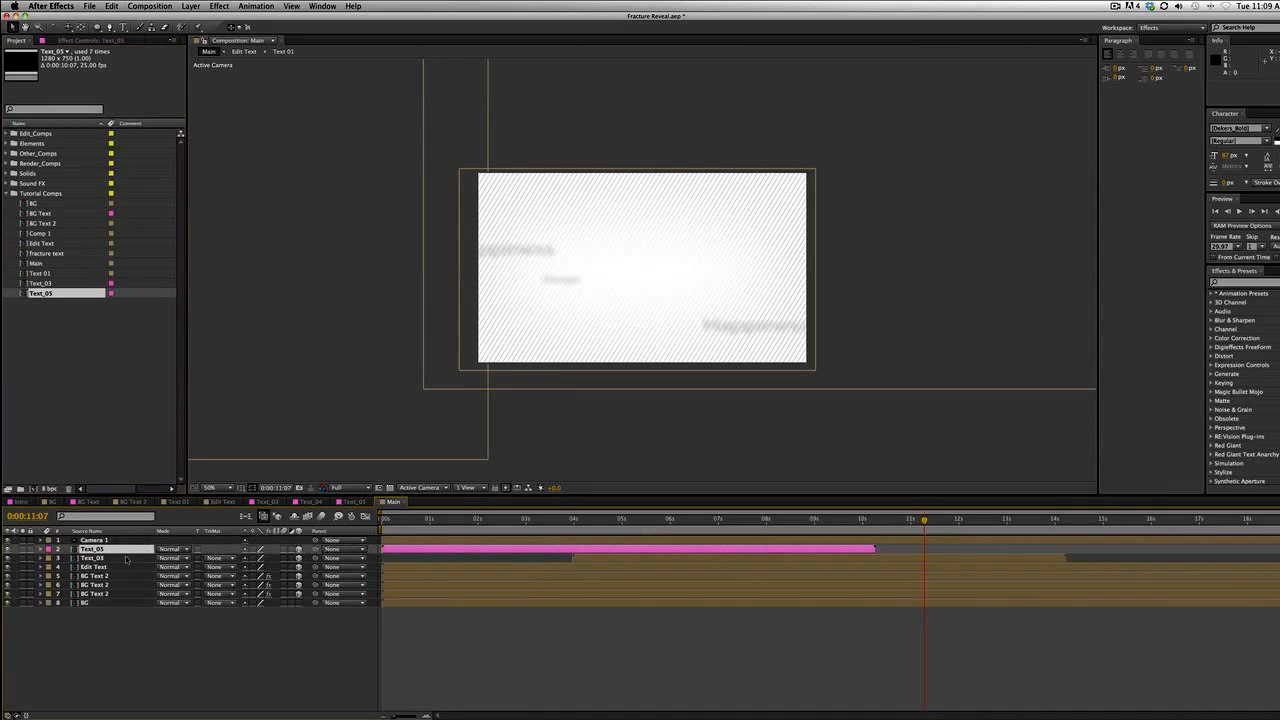
click(48, 550)
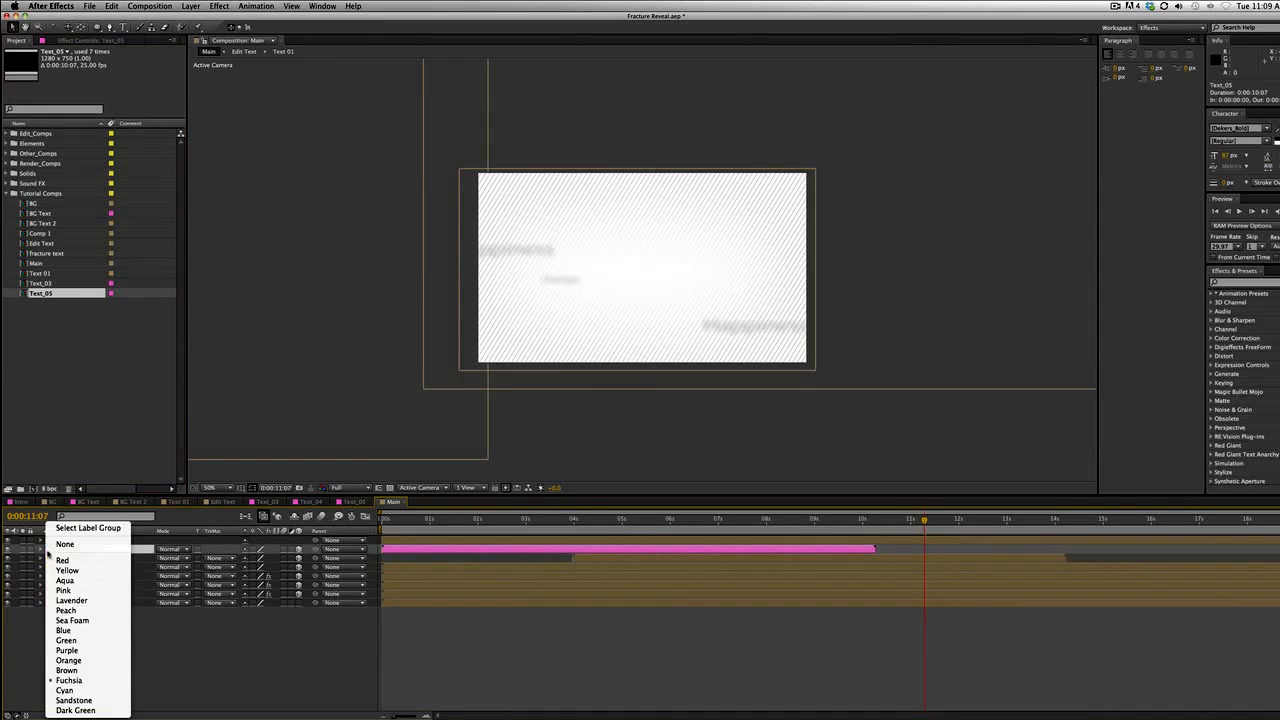
click(97, 700)
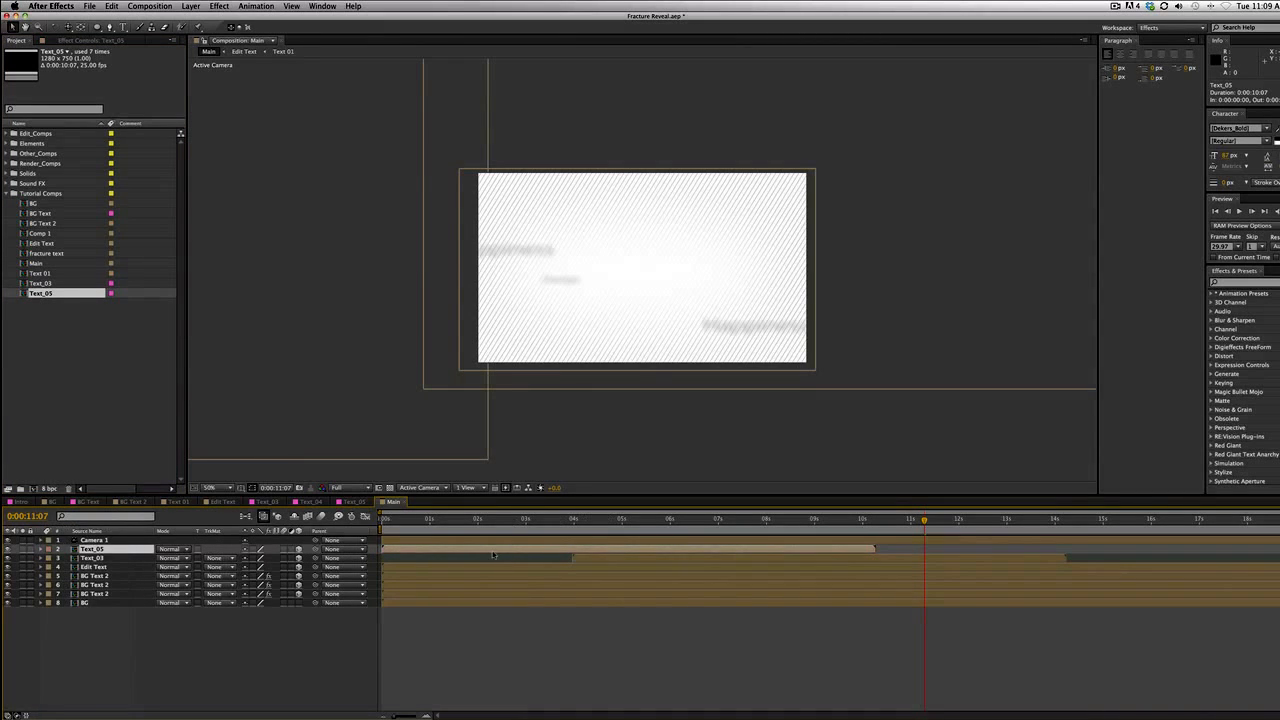
drag(493, 554, 926, 569)
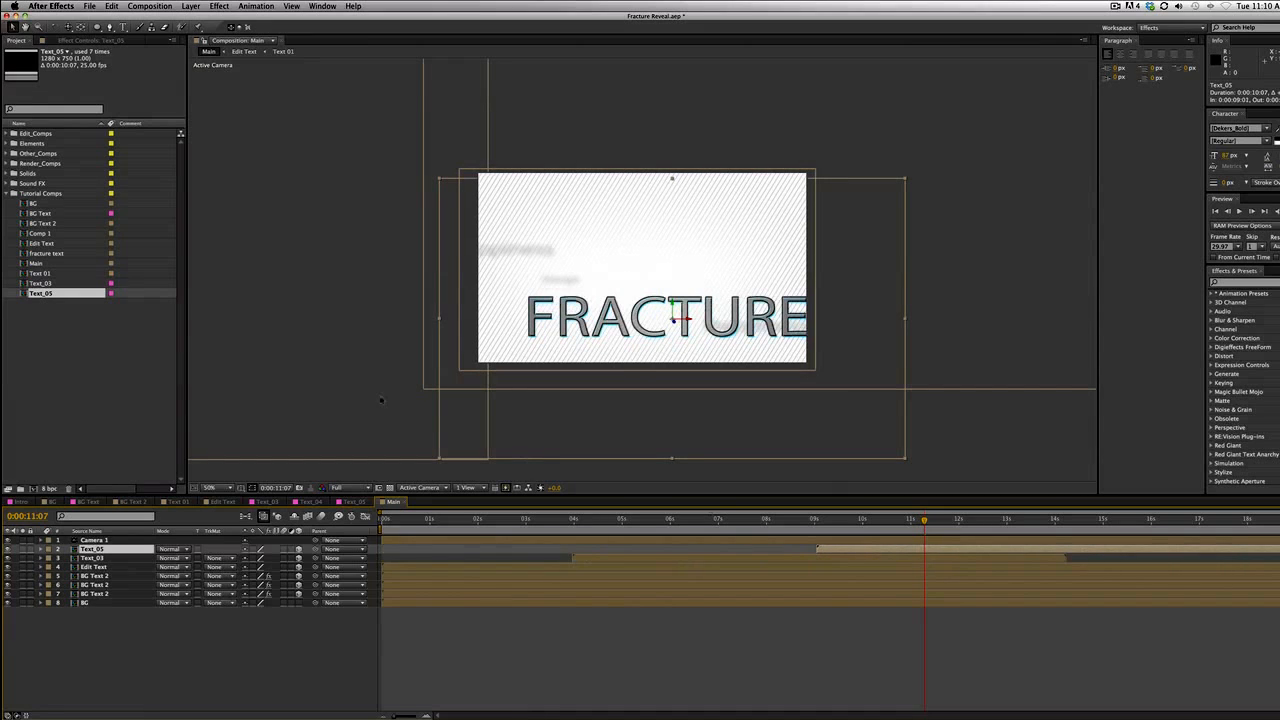
Look through the text compositions in the project and open the Text_04 composition
click(64, 284)
click(58, 272)
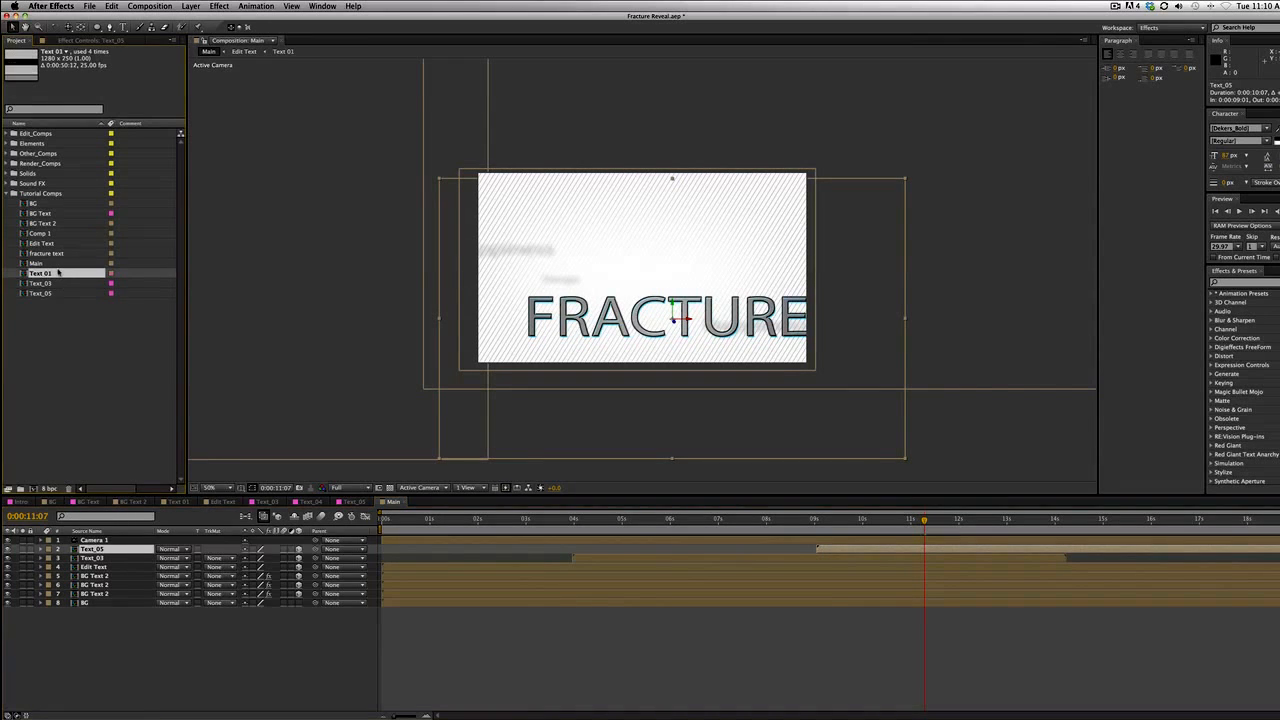
click(60, 283)
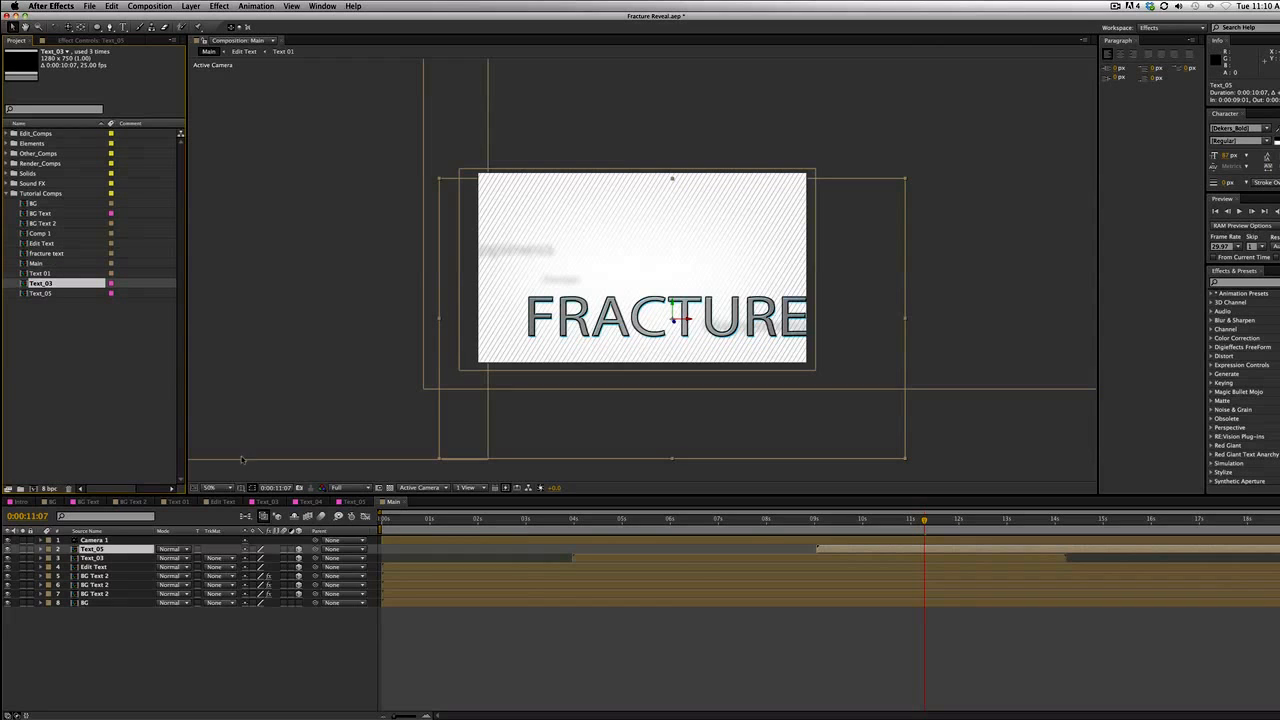
click(320, 504)
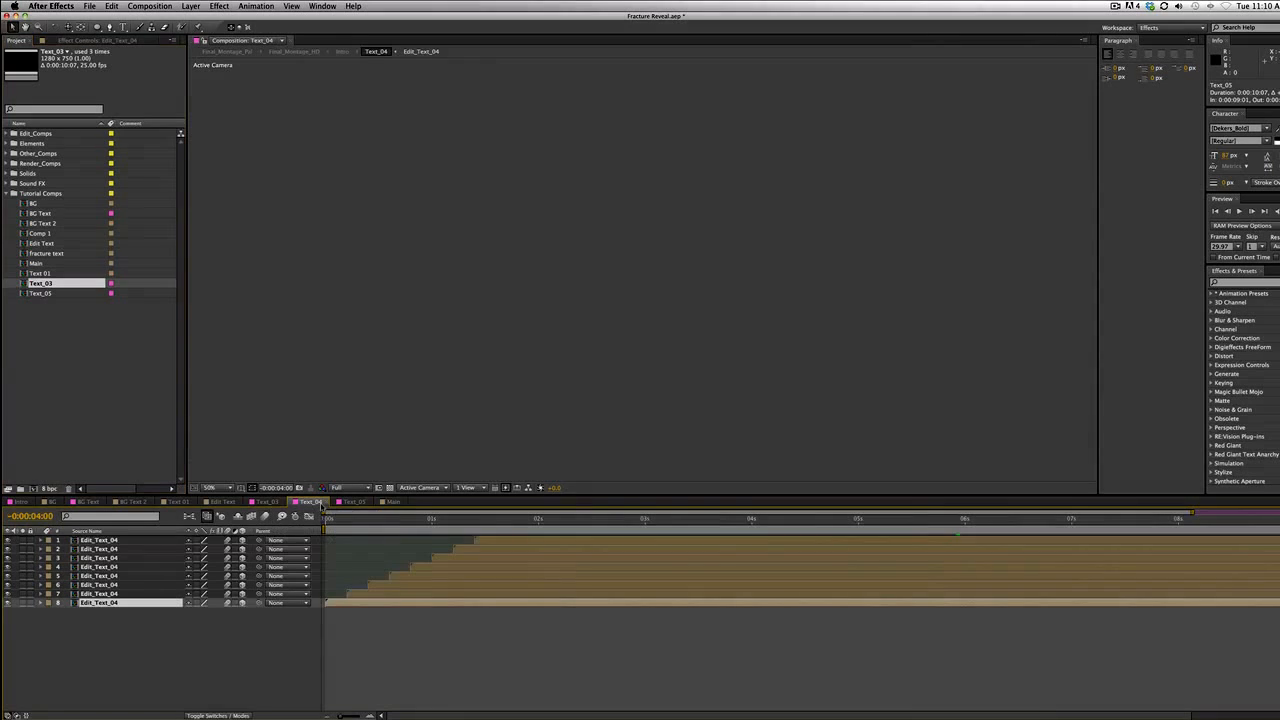
Add the Text_04 composition from Other_Comps to the Main composition and place it between Text_05 and Text_03
click(390, 502)
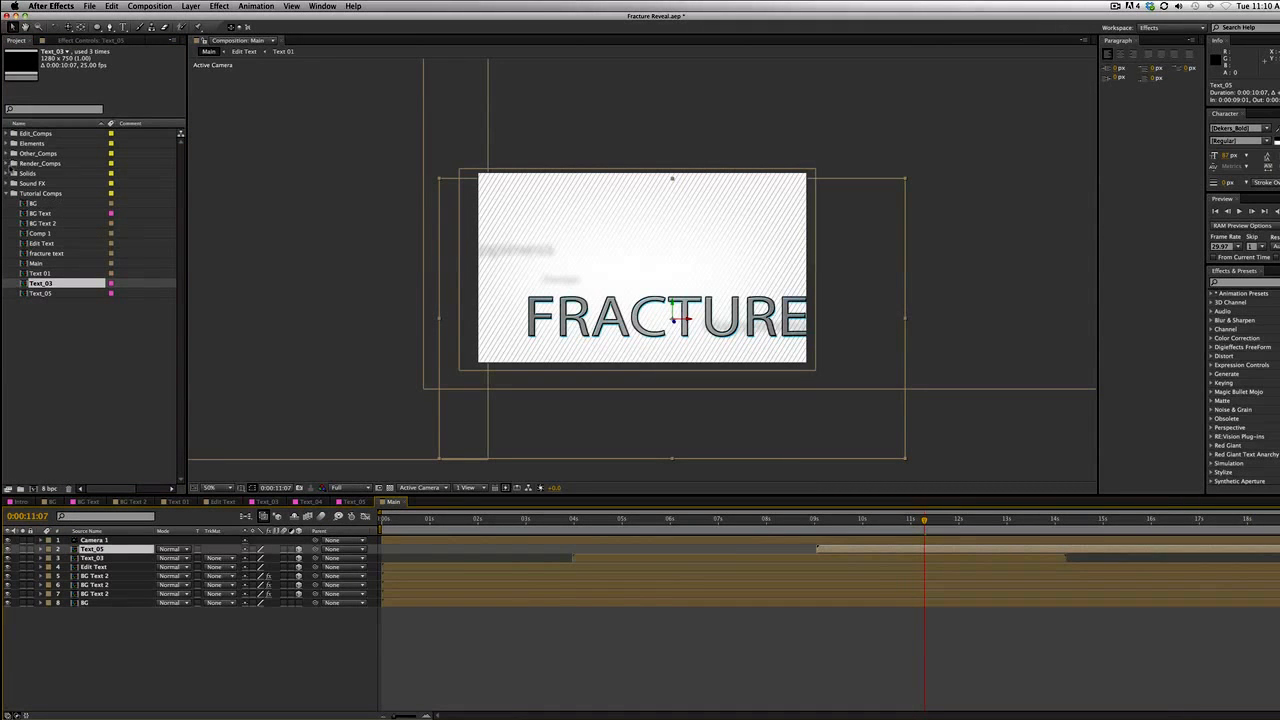
click(8, 153)
scroll(16, 193, down, 1)
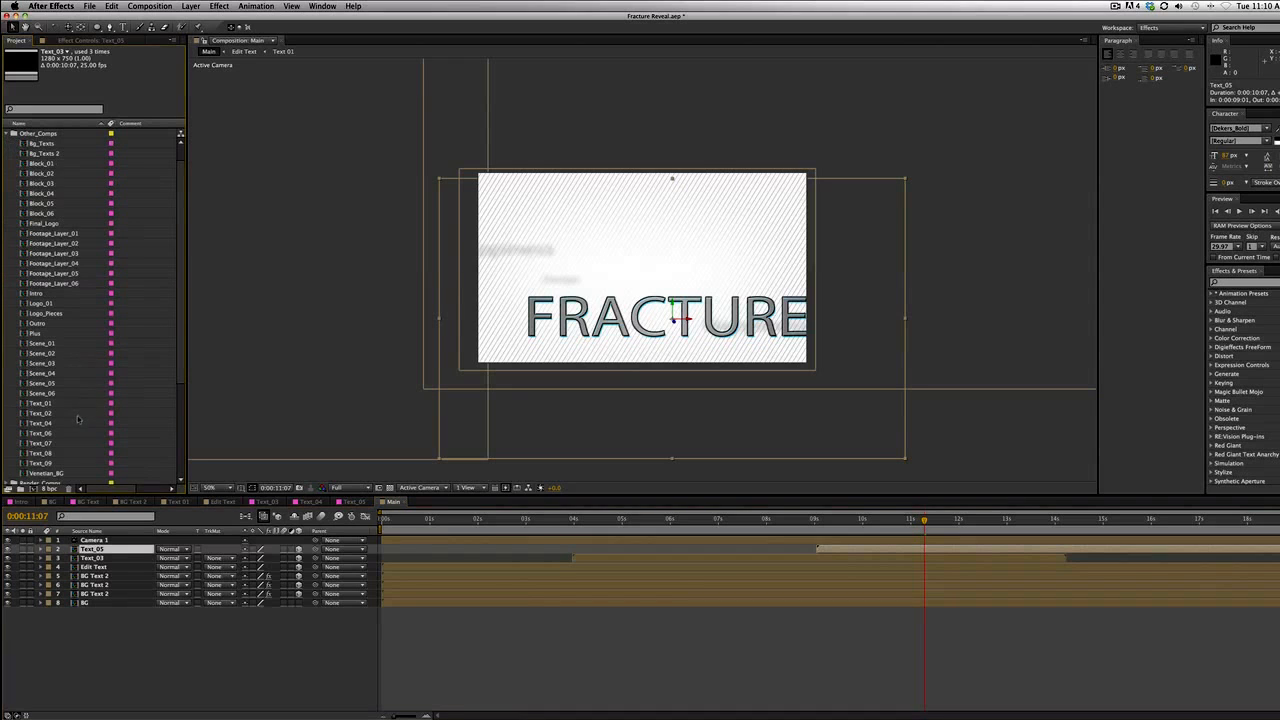
drag(78, 420, 166, 640)
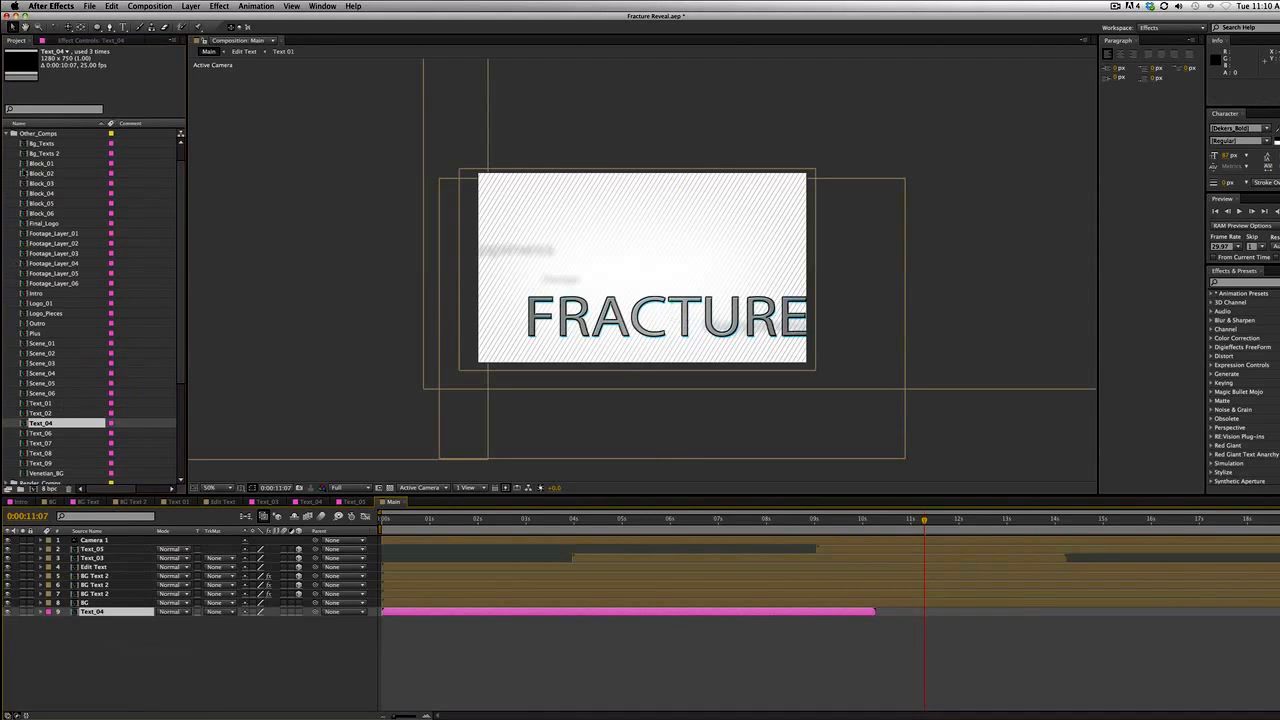
click(8, 133)
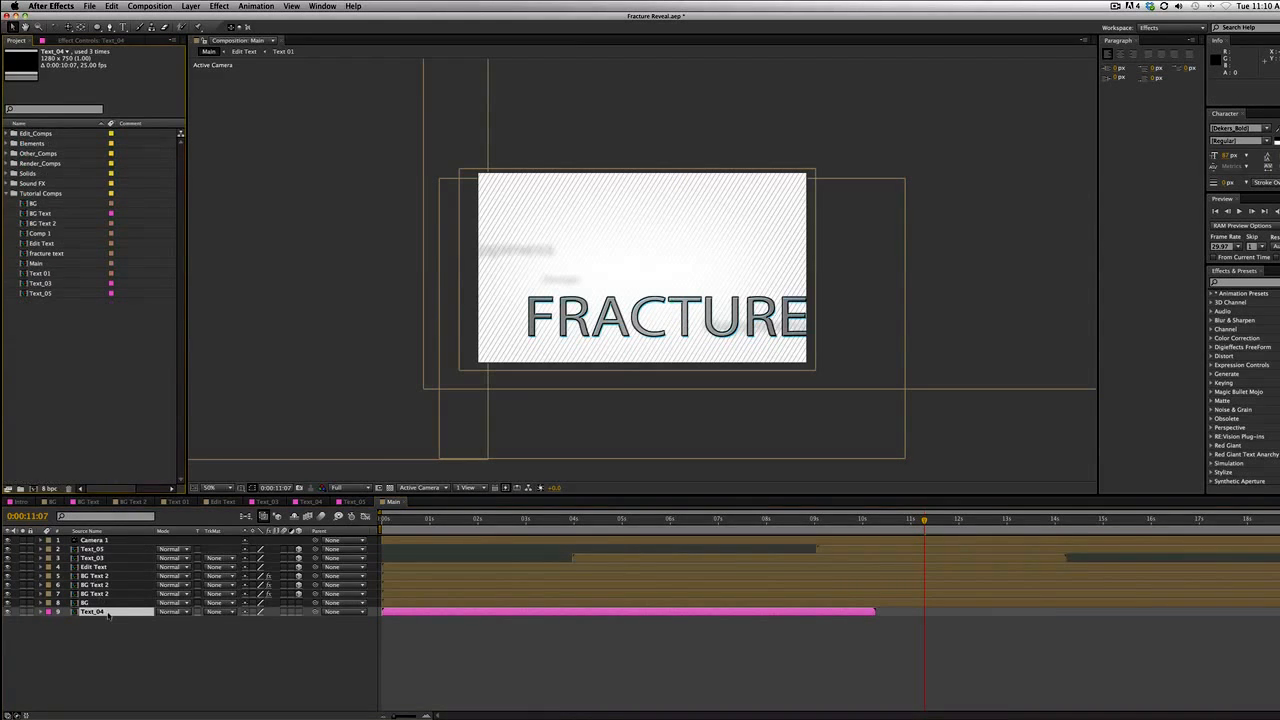
drag(108, 615, 116, 557)
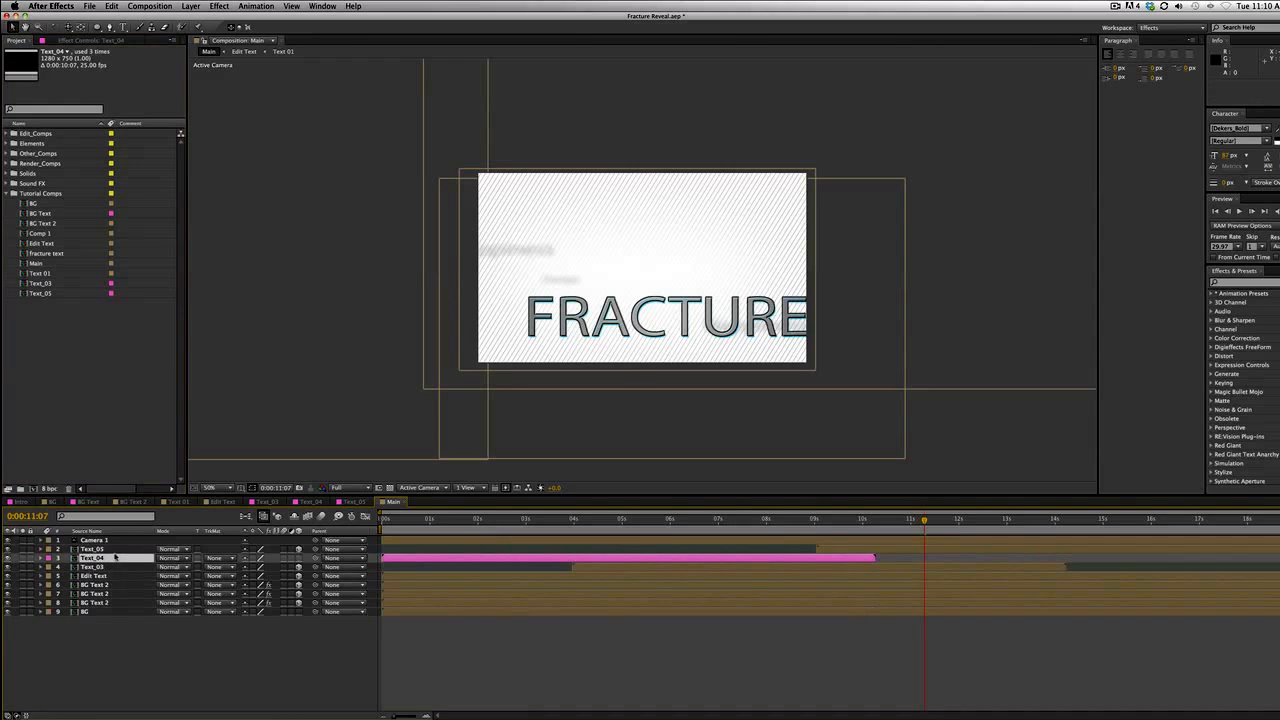
Hide Text_05, make Text_04 a 3D layer labeled Sandstone and shift it to start just before 0:00:09:23
click(7, 549)
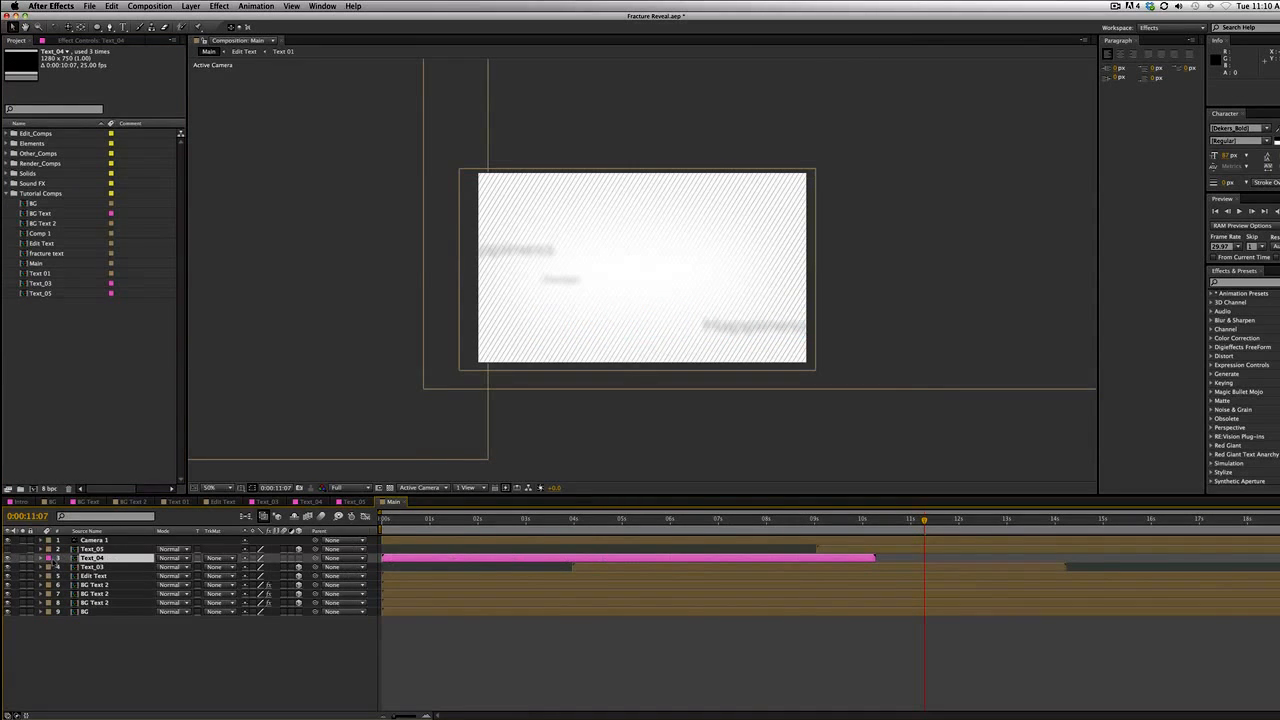
click(50, 559)
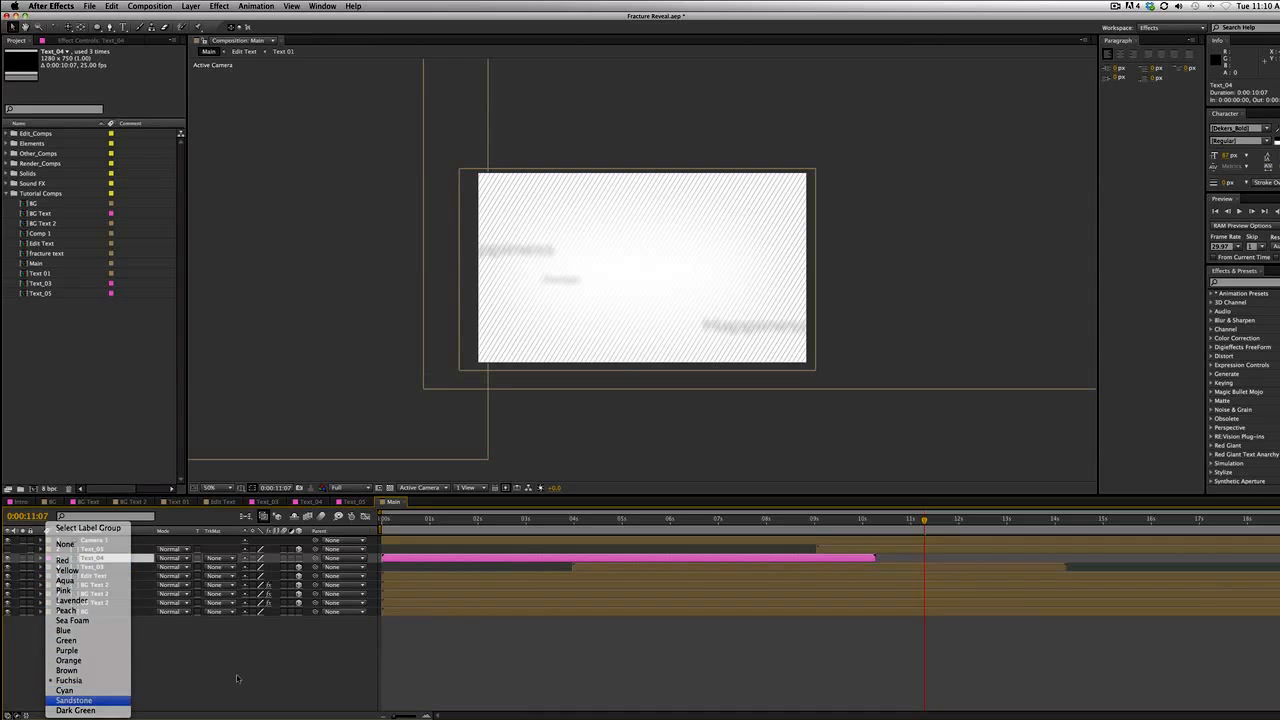
key(Return)
drag(414, 559, 871, 562)
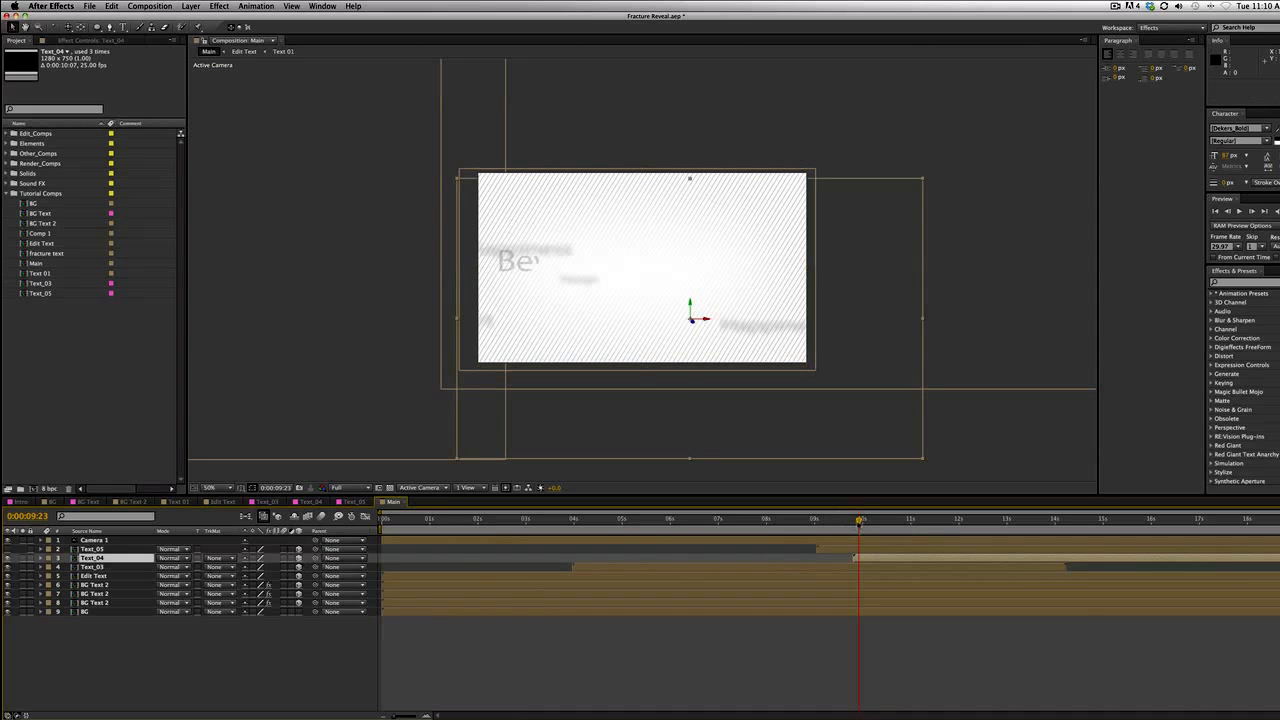
Move the Text_04 words into the camera frame, positioning the layer at about 777, 252 in the 0:00:11:20 frame
key(space)
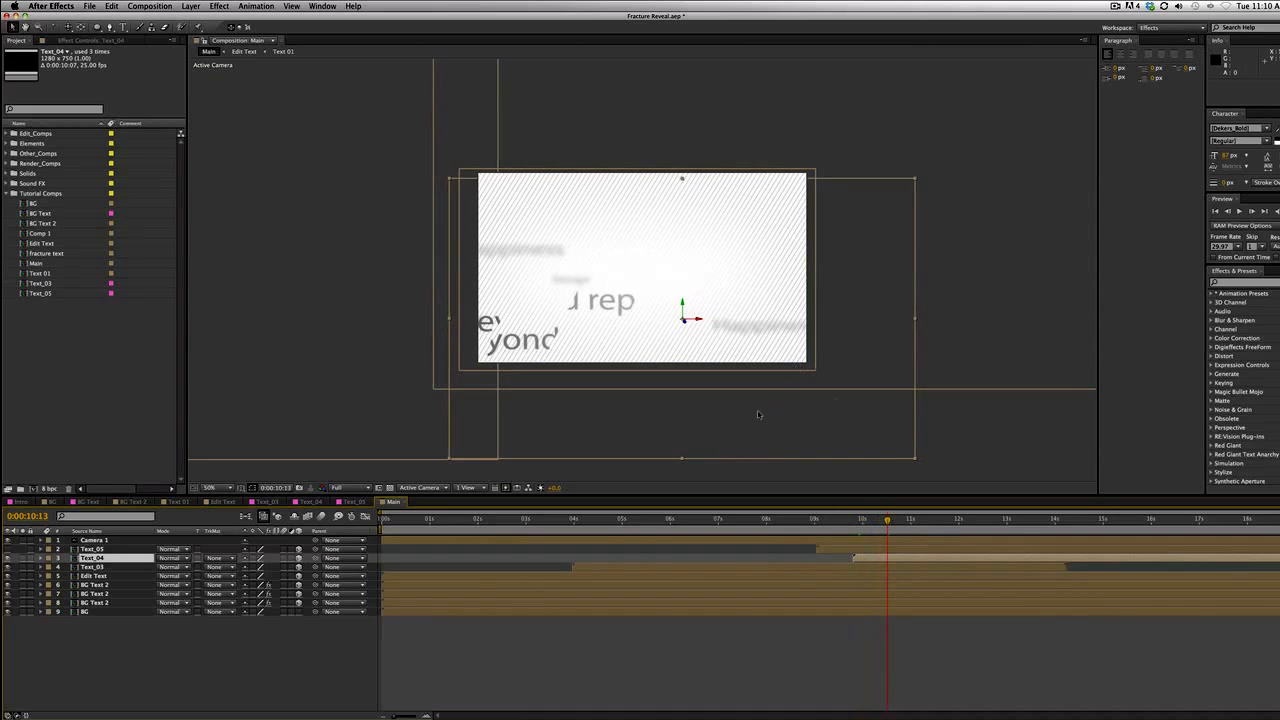
drag(758, 414, 799, 374)
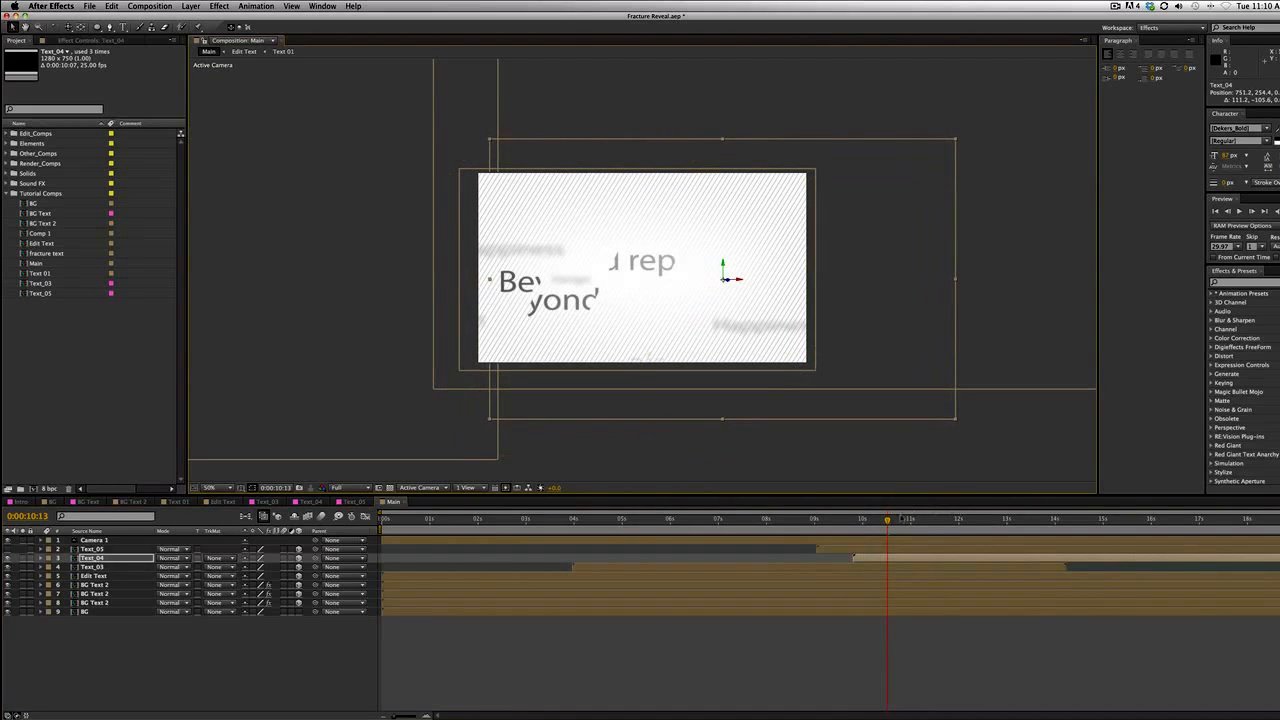
key(space)
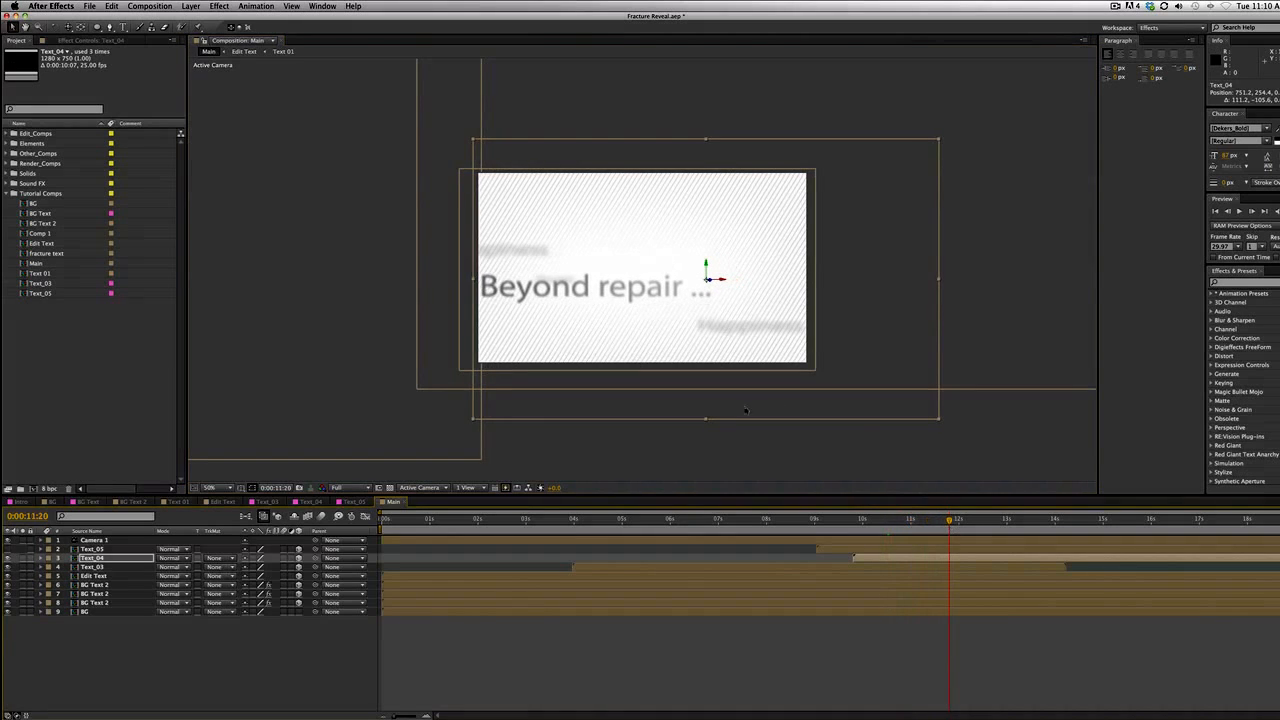
drag(745, 410, 754, 409)
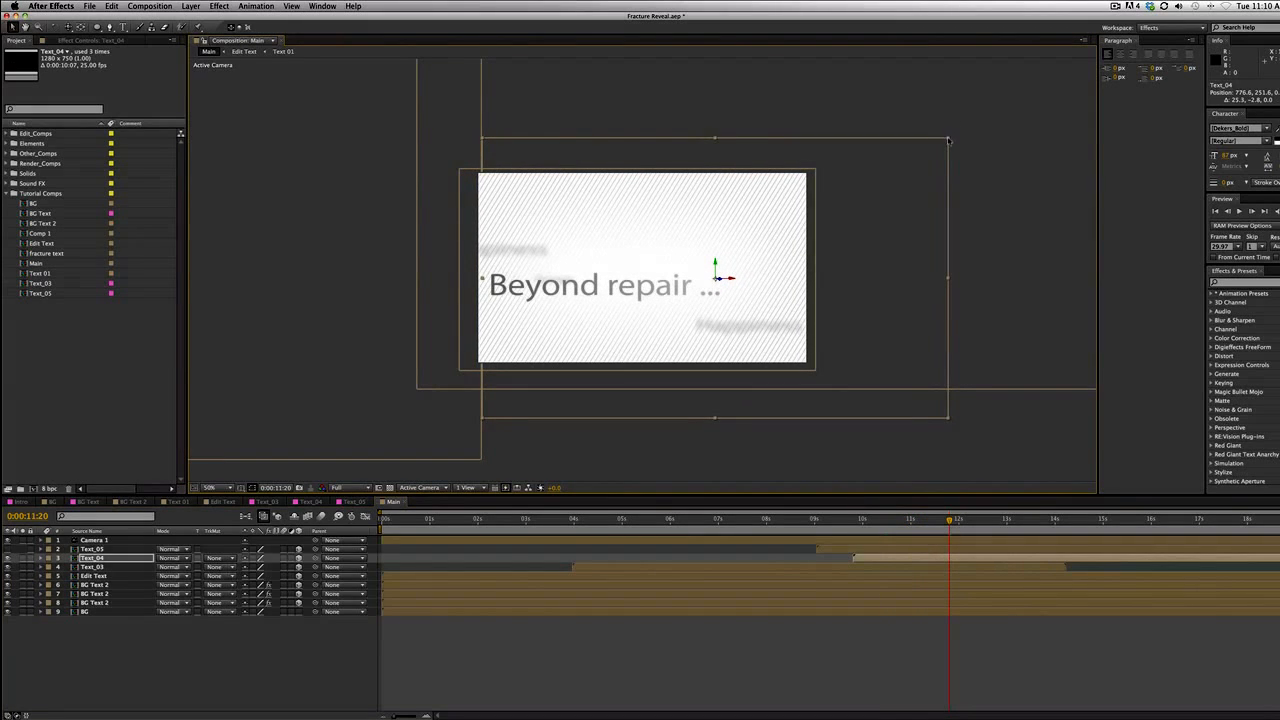
Scale Text_04 to 83% and reposition it at about 712, 222
drag(949, 140, 904, 164)
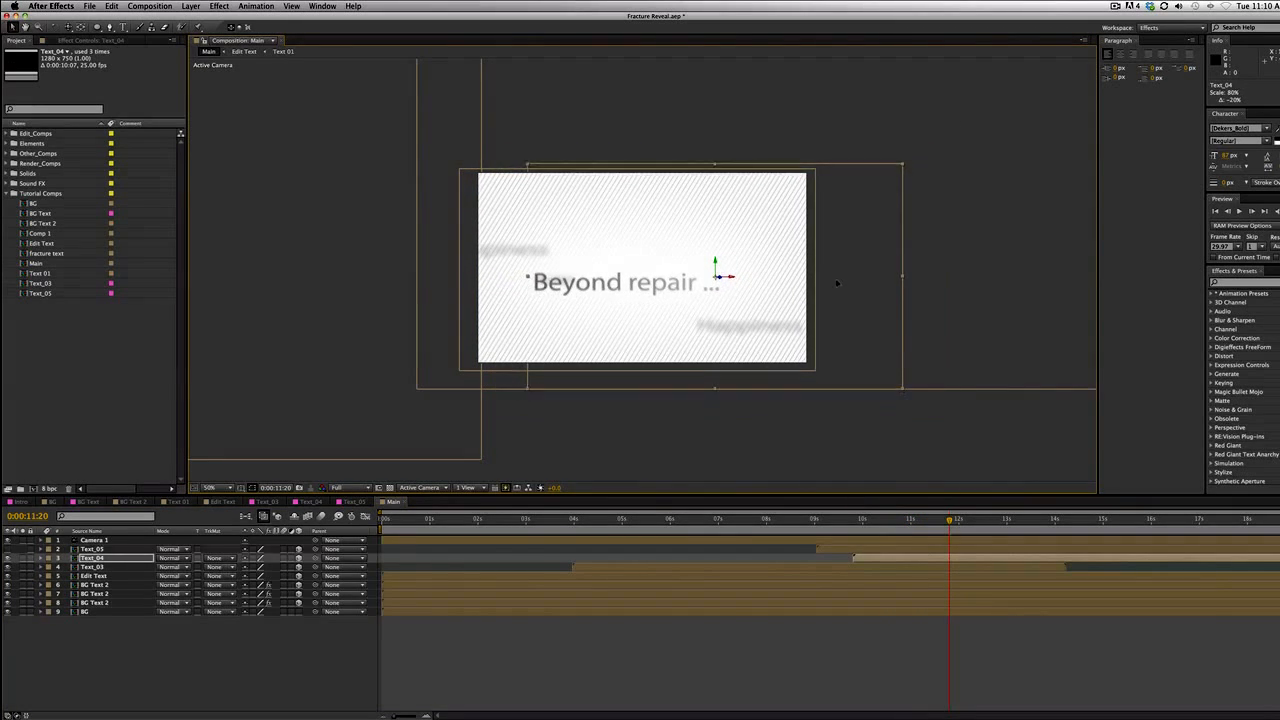
drag(837, 283, 831, 275)
drag(948, 521, 855, 525)
drag(919, 294, 899, 293)
drag(857, 521, 923, 531)
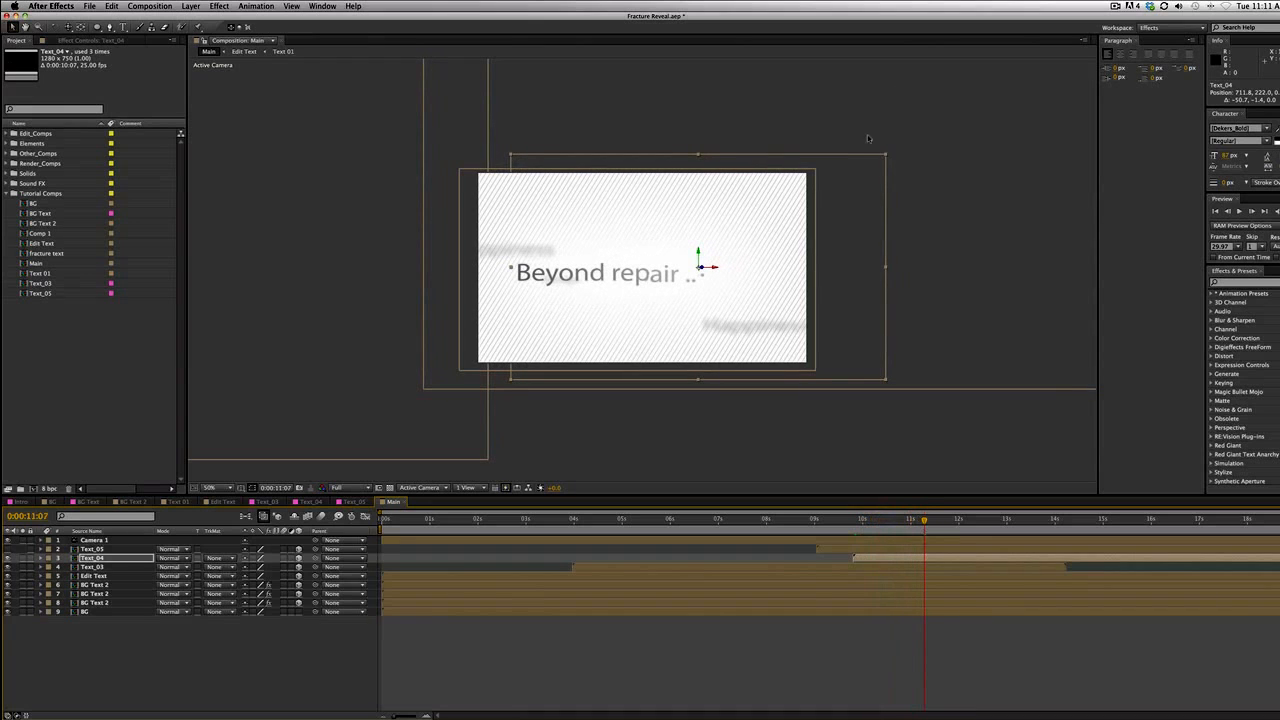
drag(884, 156, 928, 153)
Shrink Text_03 in the 0:00:06:08 frame and lower it slightly to about -1599, 212
click(685, 523)
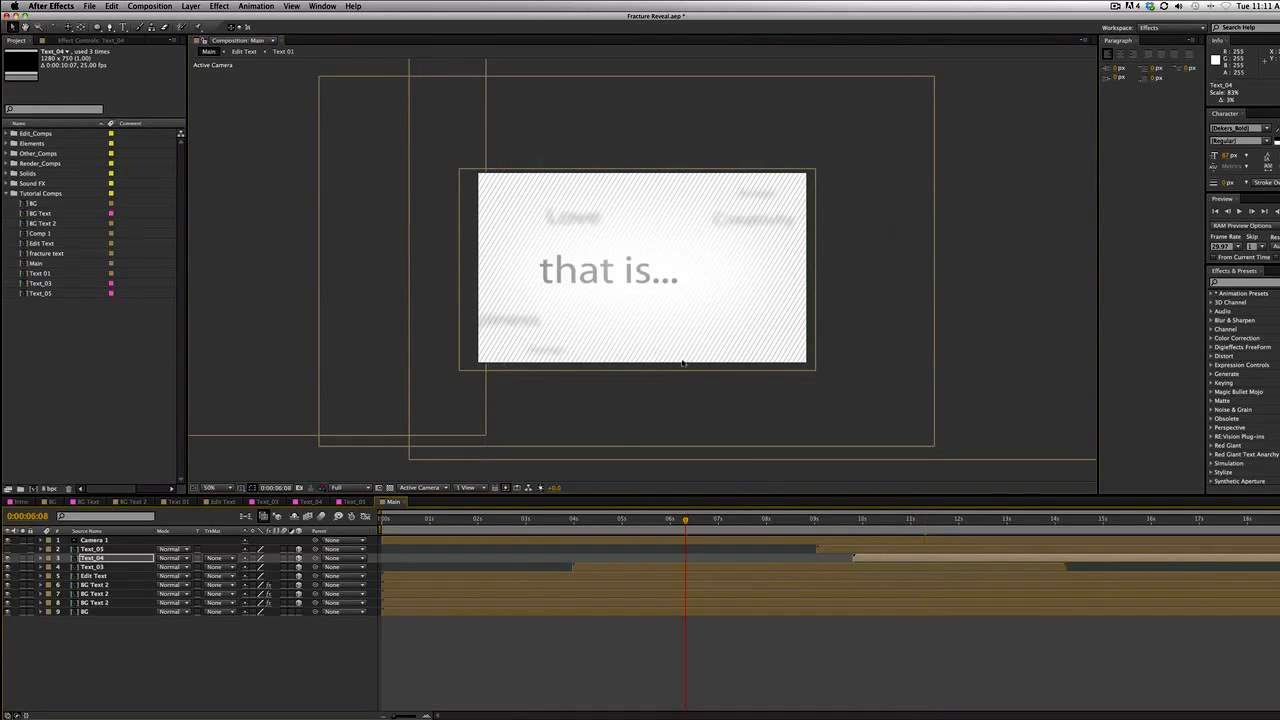
click(698, 353)
scroll(753, 225, down, 1)
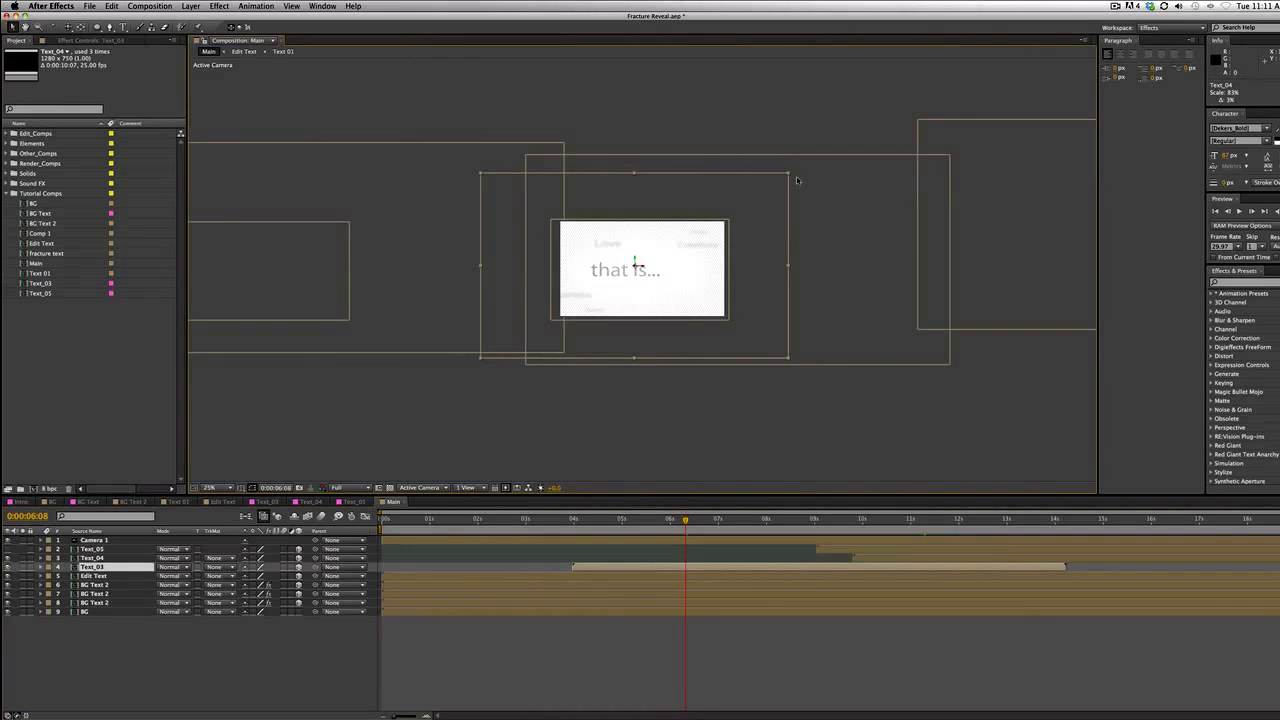
drag(789, 175, 772, 192)
key(period)
drag(627, 247, 628, 251)
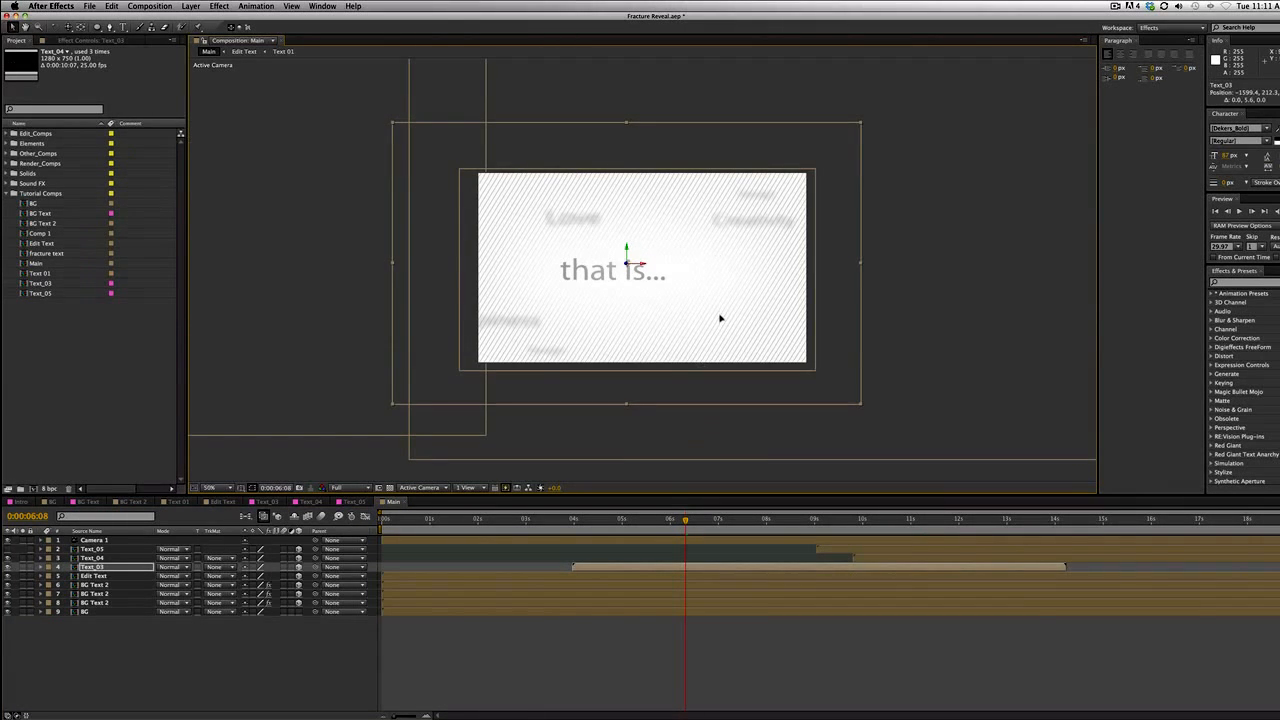
Unhide Text_05, shift it to start where Text_03 ends and move it into the camera frame at 87% scale
drag(685, 519, 972, 520)
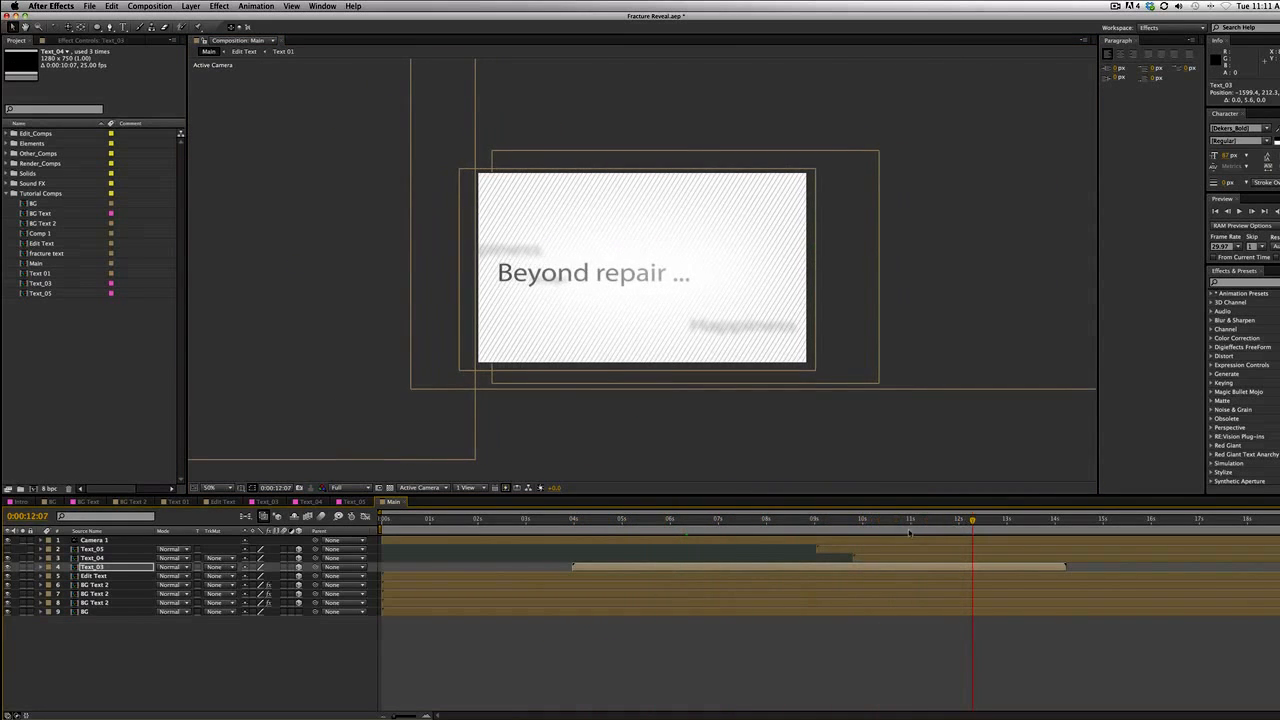
key(space)
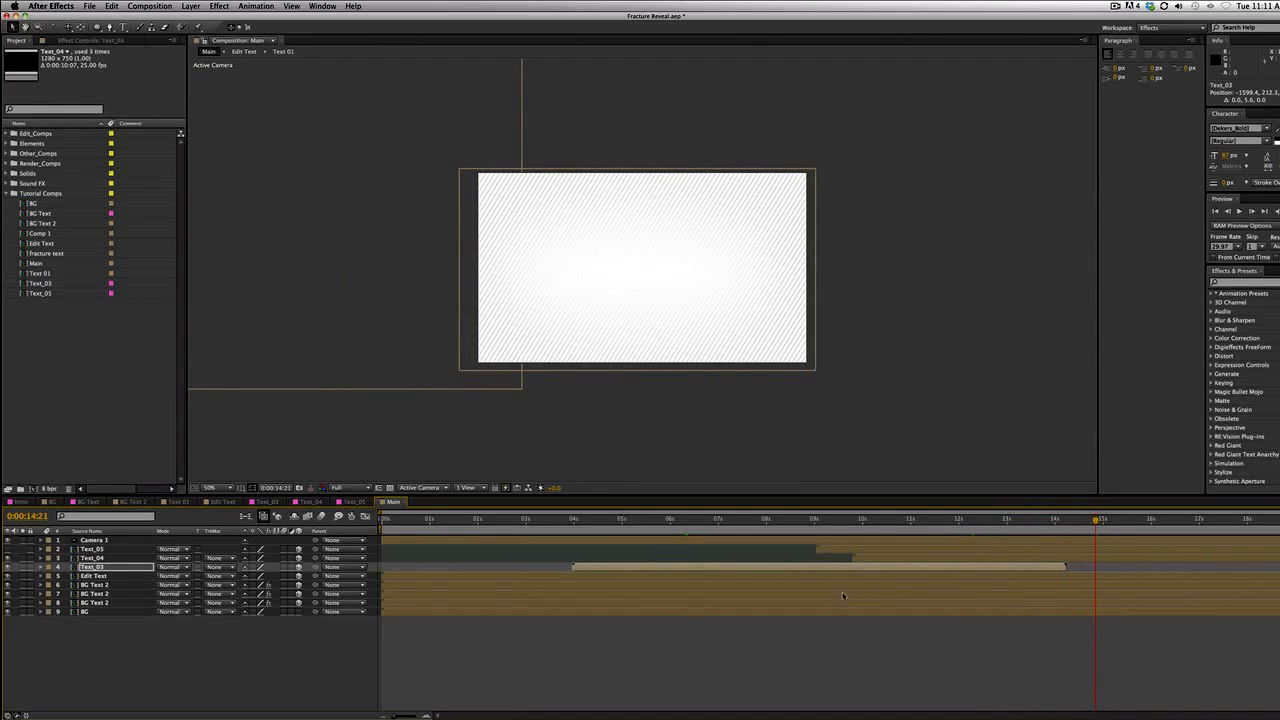
drag(838, 554, 1100, 552)
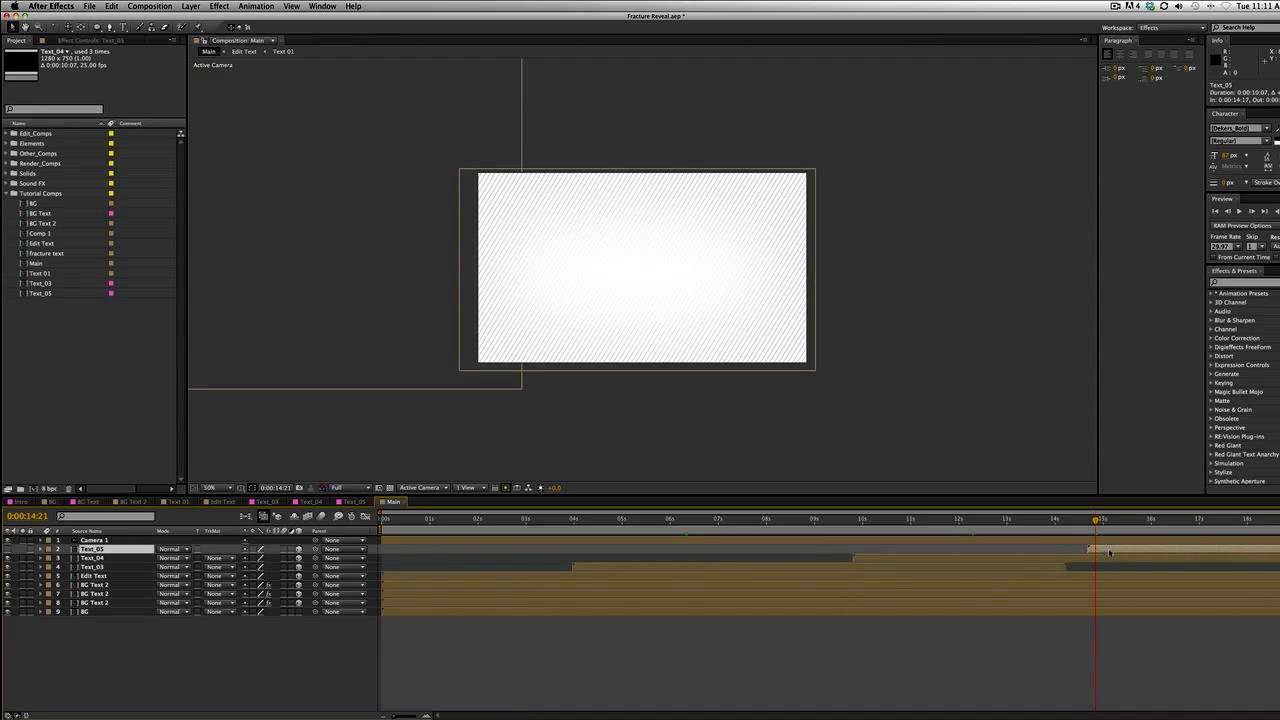
scroll(298, 413, down, 1)
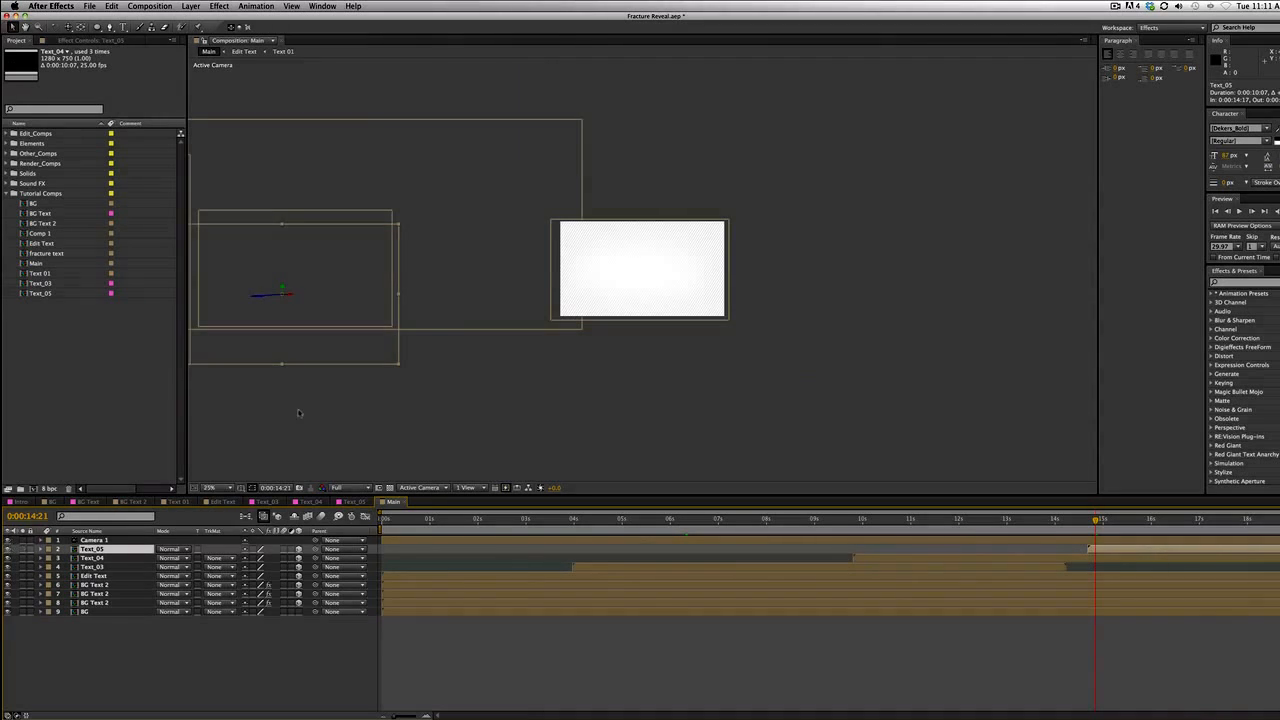
drag(326, 319, 703, 294)
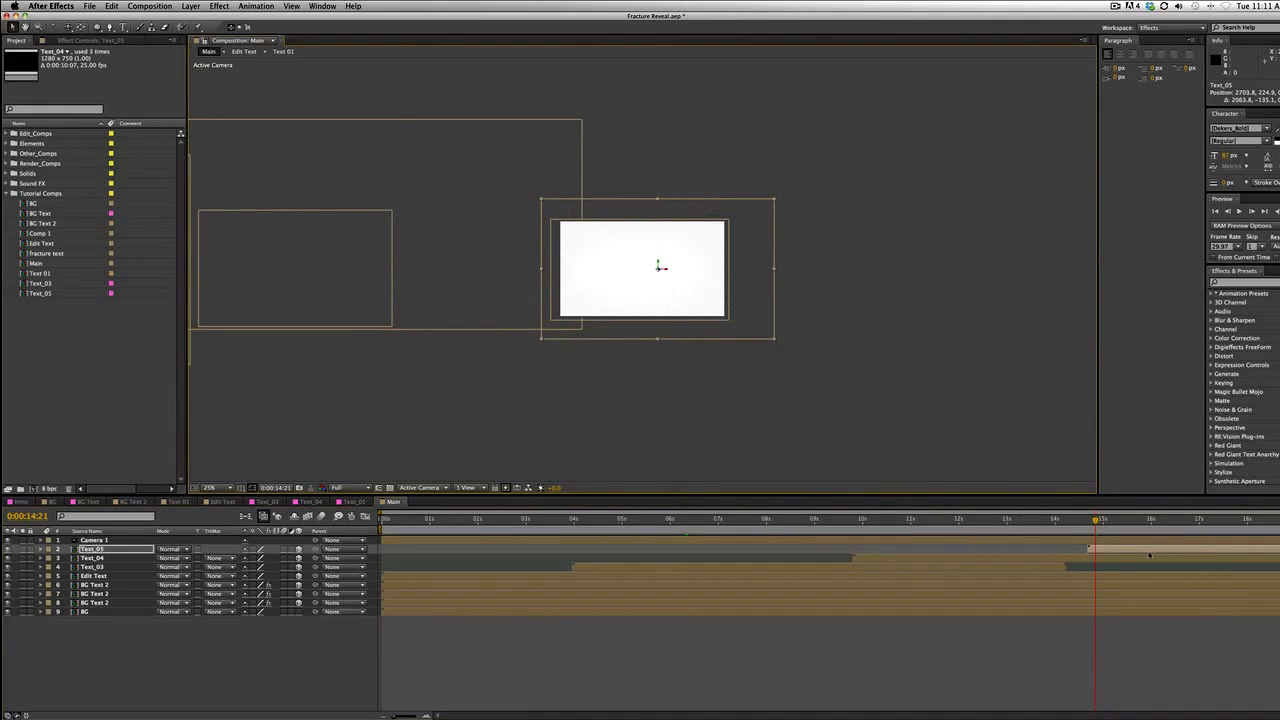
drag(1150, 555, 1132, 551)
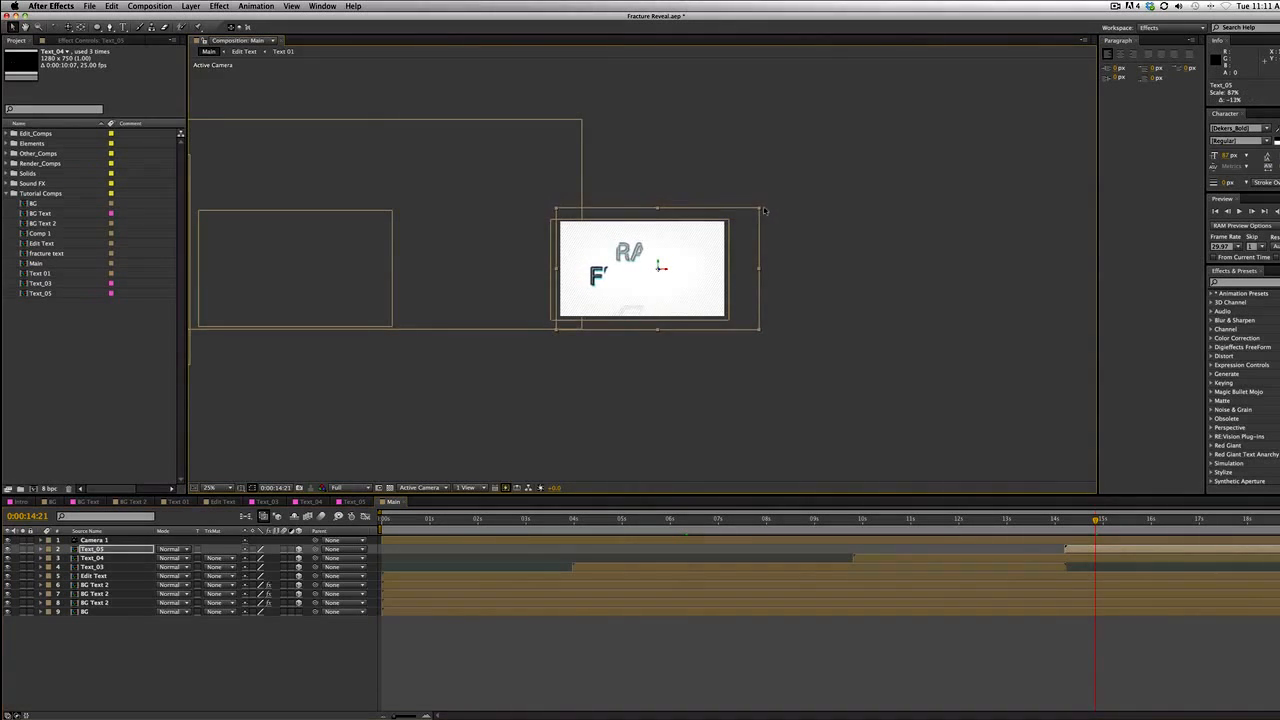
Reposition Text_05 at about 2635, 250 so FRACTURE is centered horizontally in the 0:00:16:19 frame
scroll(642, 268, up, 2)
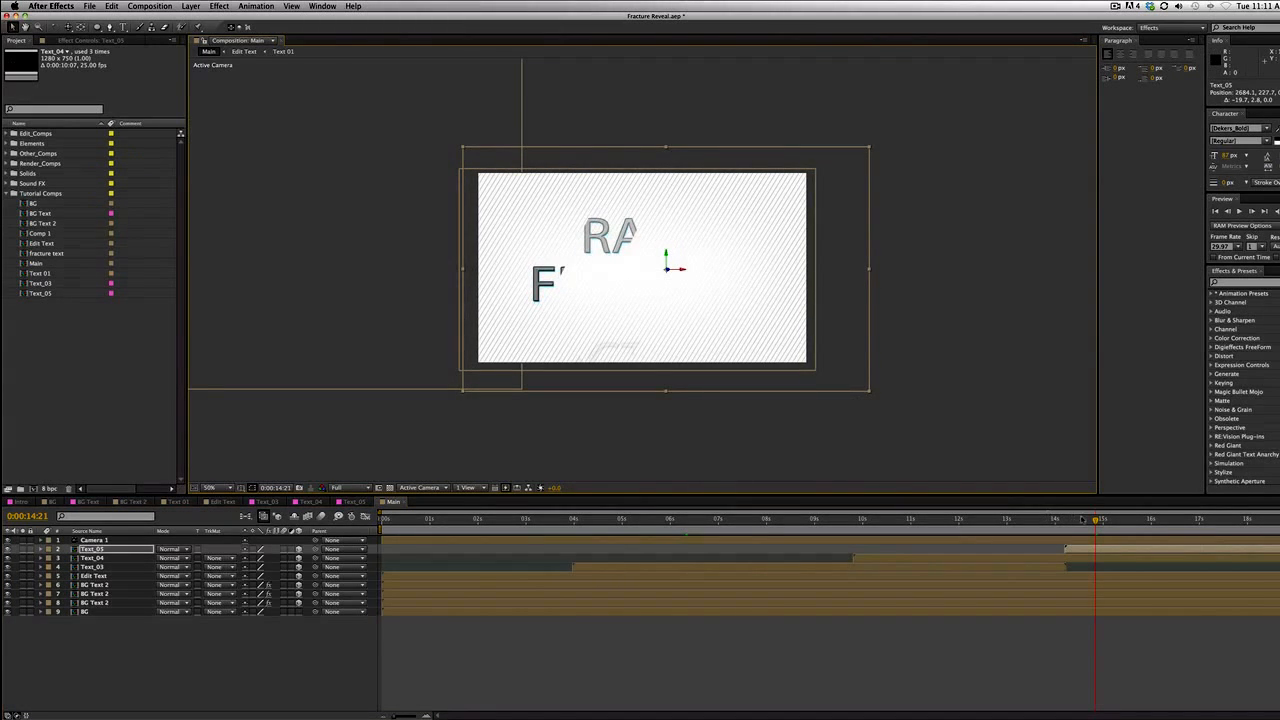
drag(1095, 521, 1187, 524)
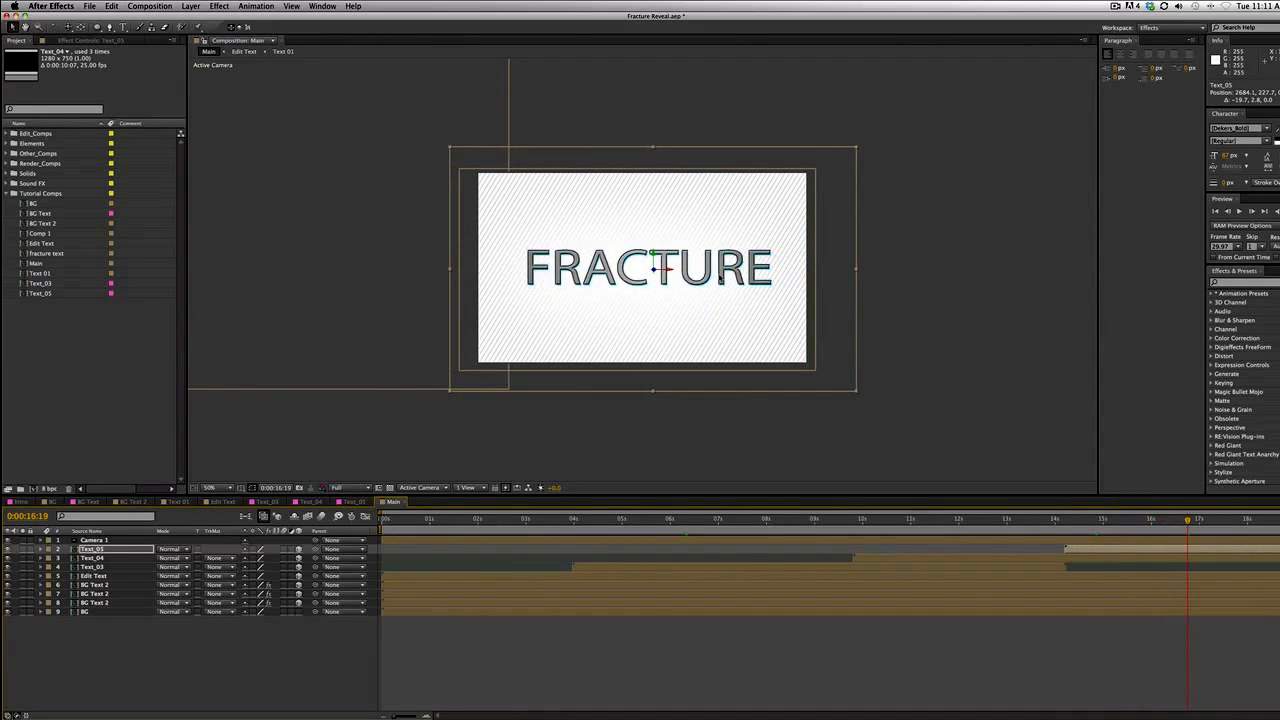
drag(717, 284, 703, 290)
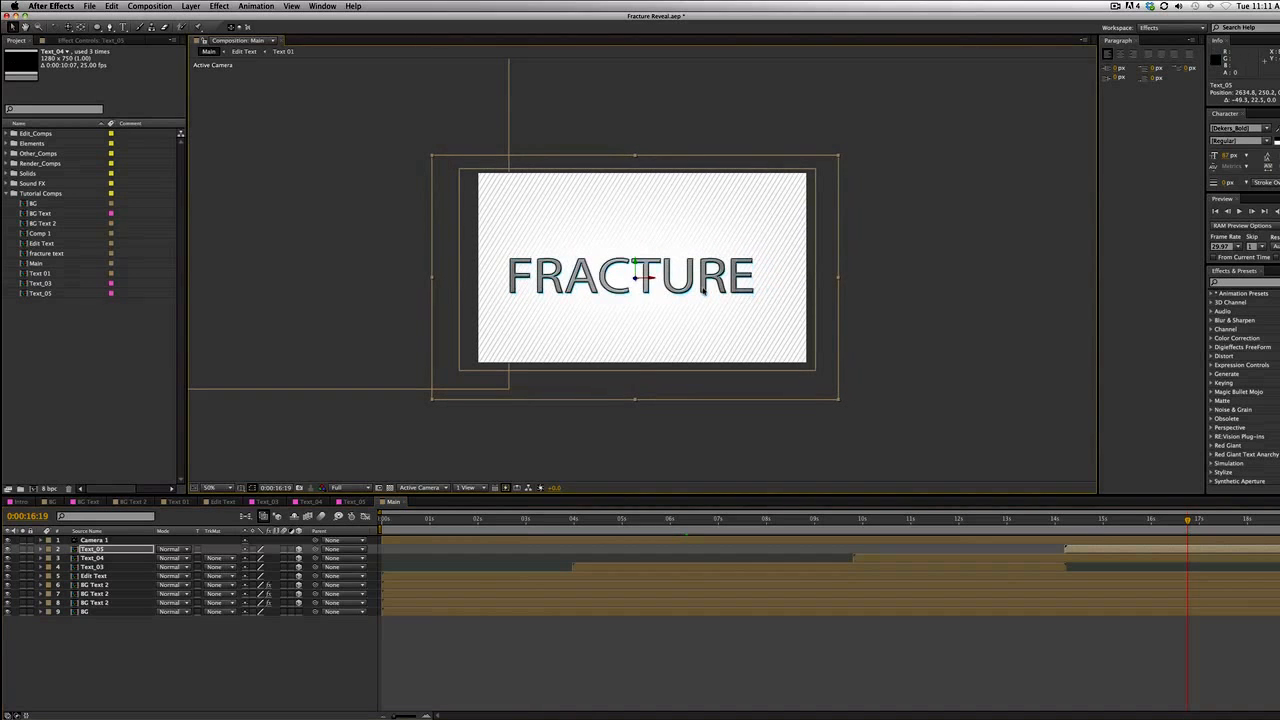
Check the FRACTURE reveal up to 0:00:17:14 and raise Text_05 to about 2639, 233
mouse_move(1076, 523)
mouse_down()
mouse_move(1137, 522)
mouse_move(1082, 523)
mouse_move(1072, 547)
mouse_up()
drag(1083, 546, 1226, 532)
click(862, 367)
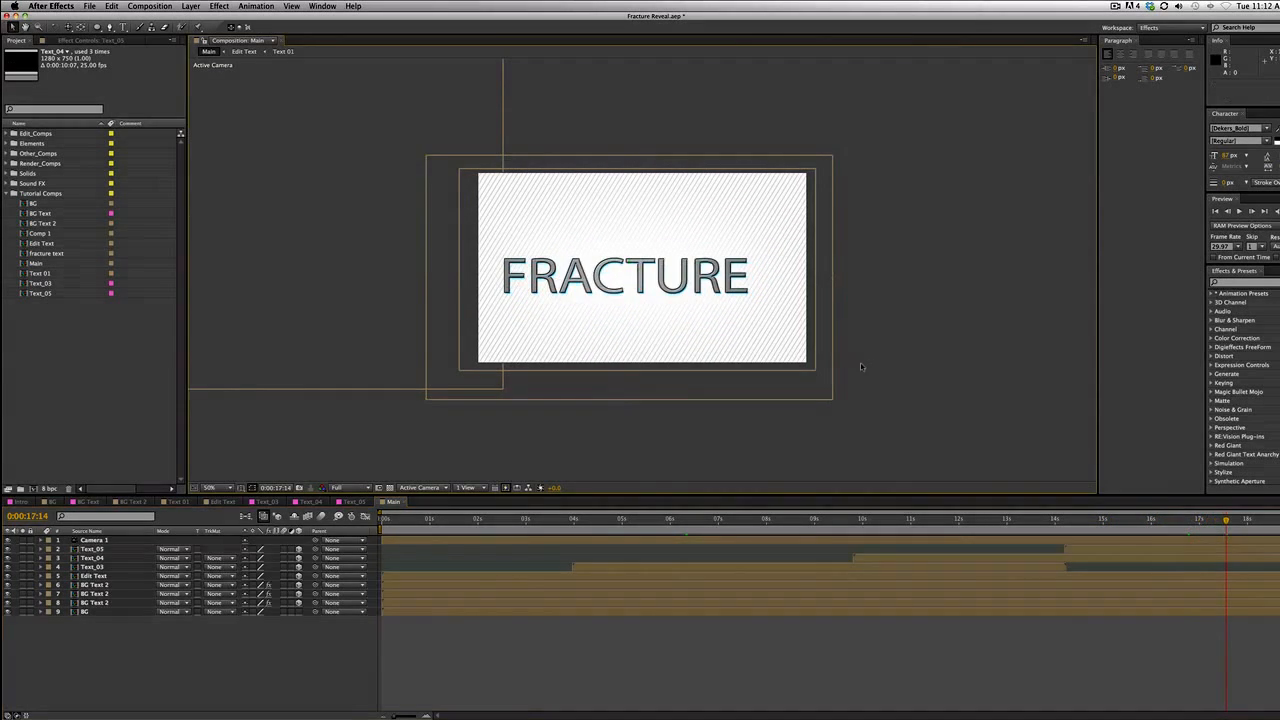
key(period)
key(comma)
click(727, 289)
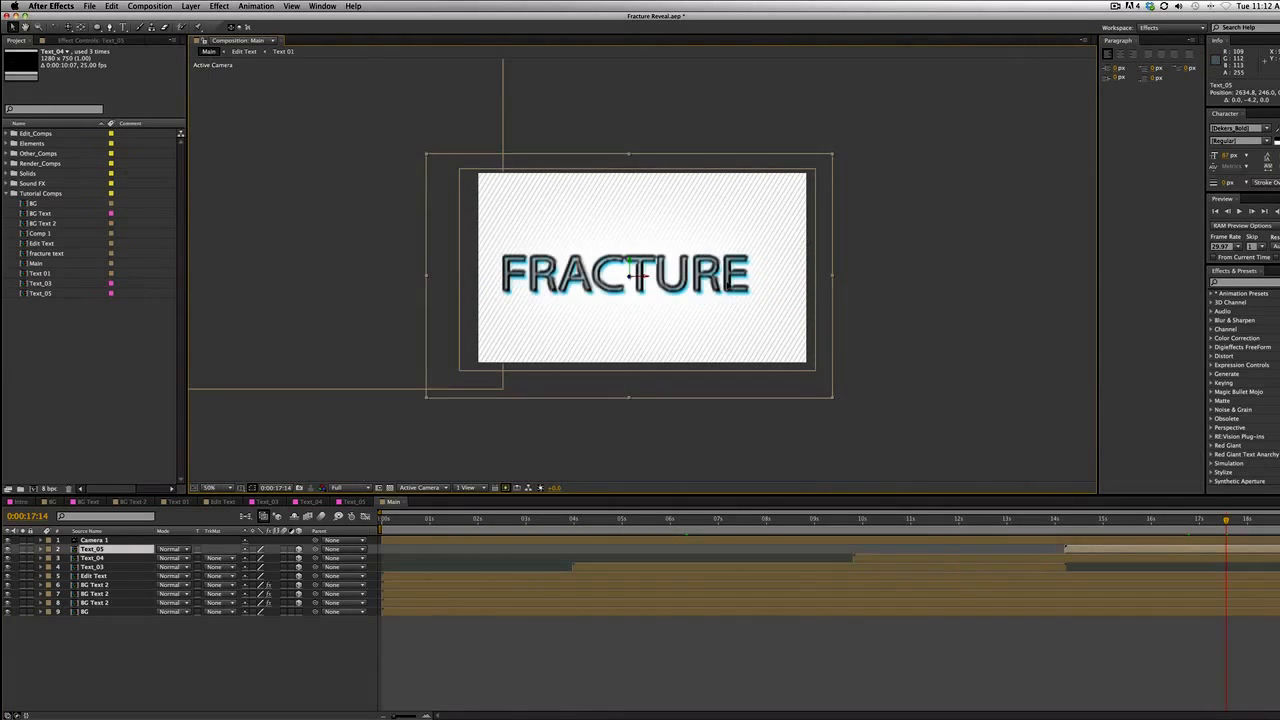
drag(740, 285, 741, 288)
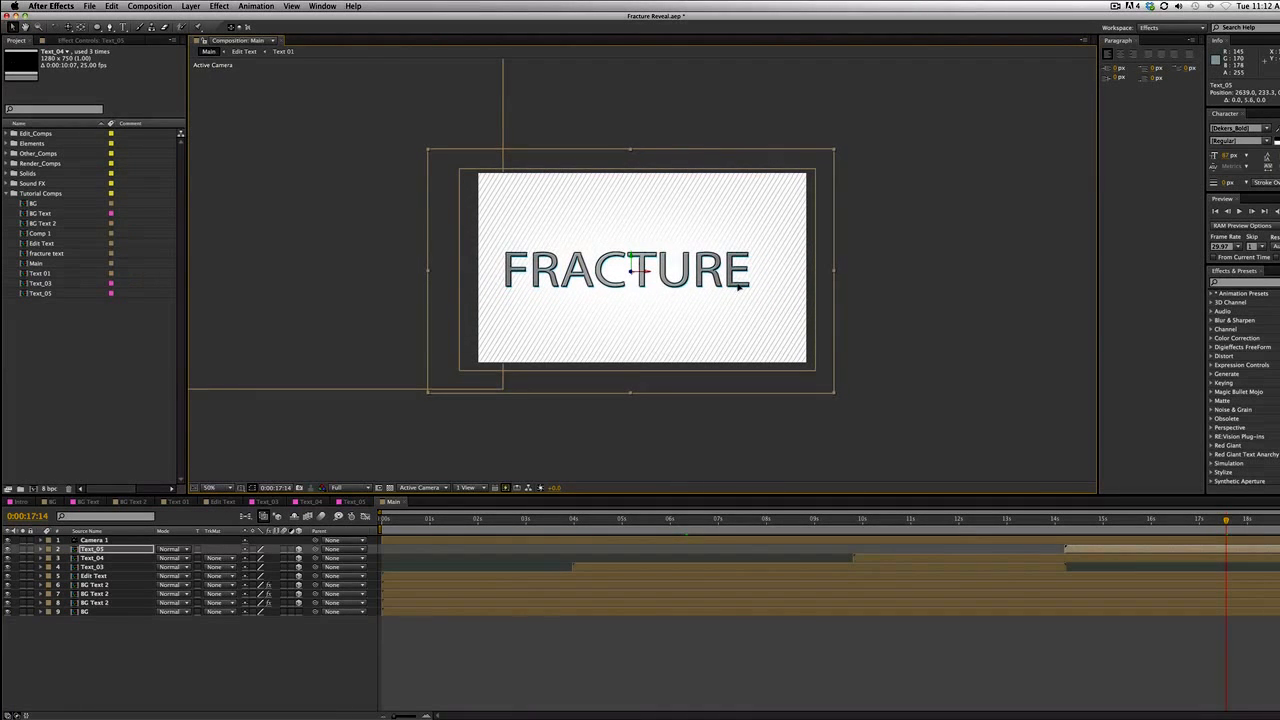
Scale the Edit Text layer down to 65% in the 0:00:02:07 frame
drag(1084, 531, 491, 553)
click(637, 296)
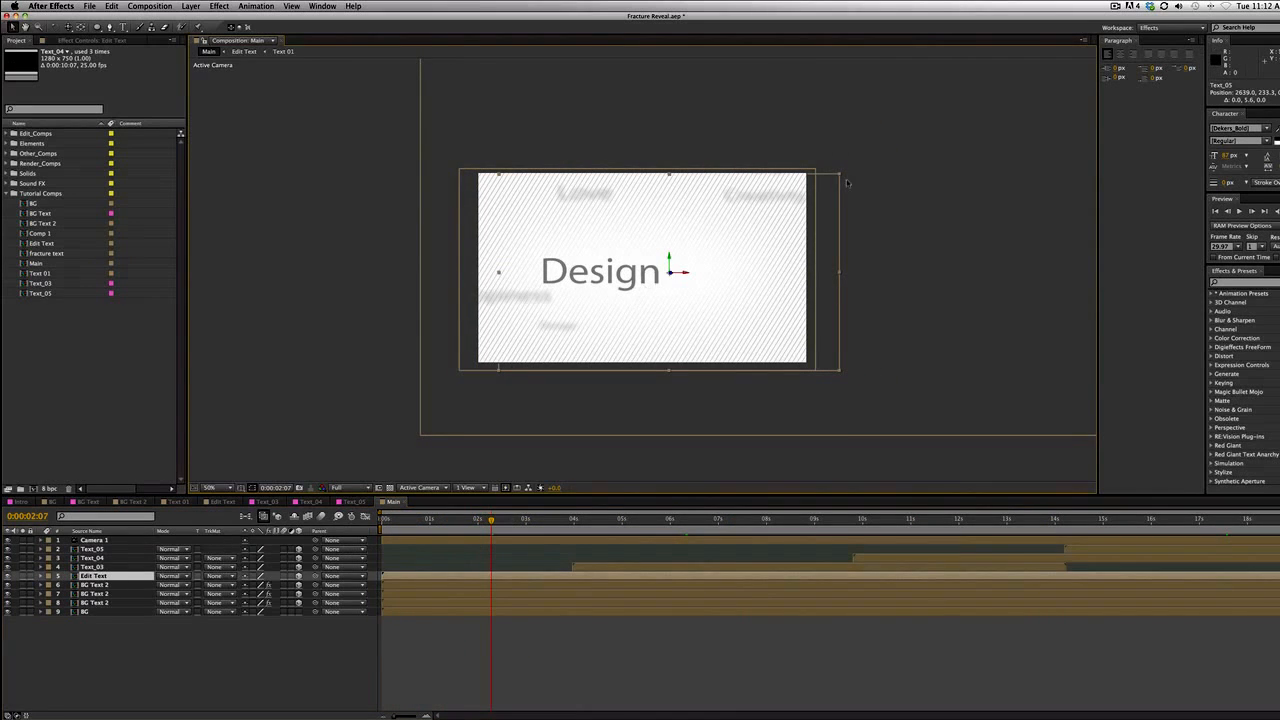
drag(840, 178, 821, 185)
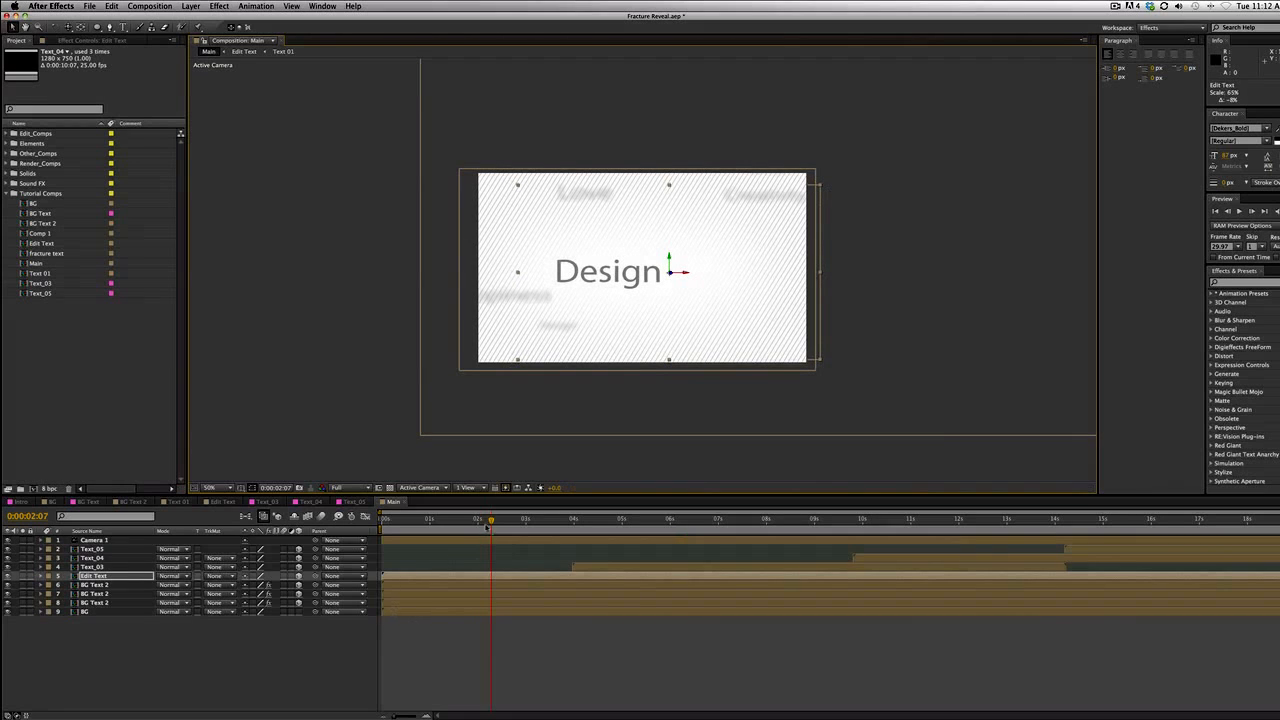
Enlarge Text_04 and reposition it at about 777, 222 so its words fit fully inside the 0:00:13:03 frame
drag(491, 519, 912, 523)
click(834, 199)
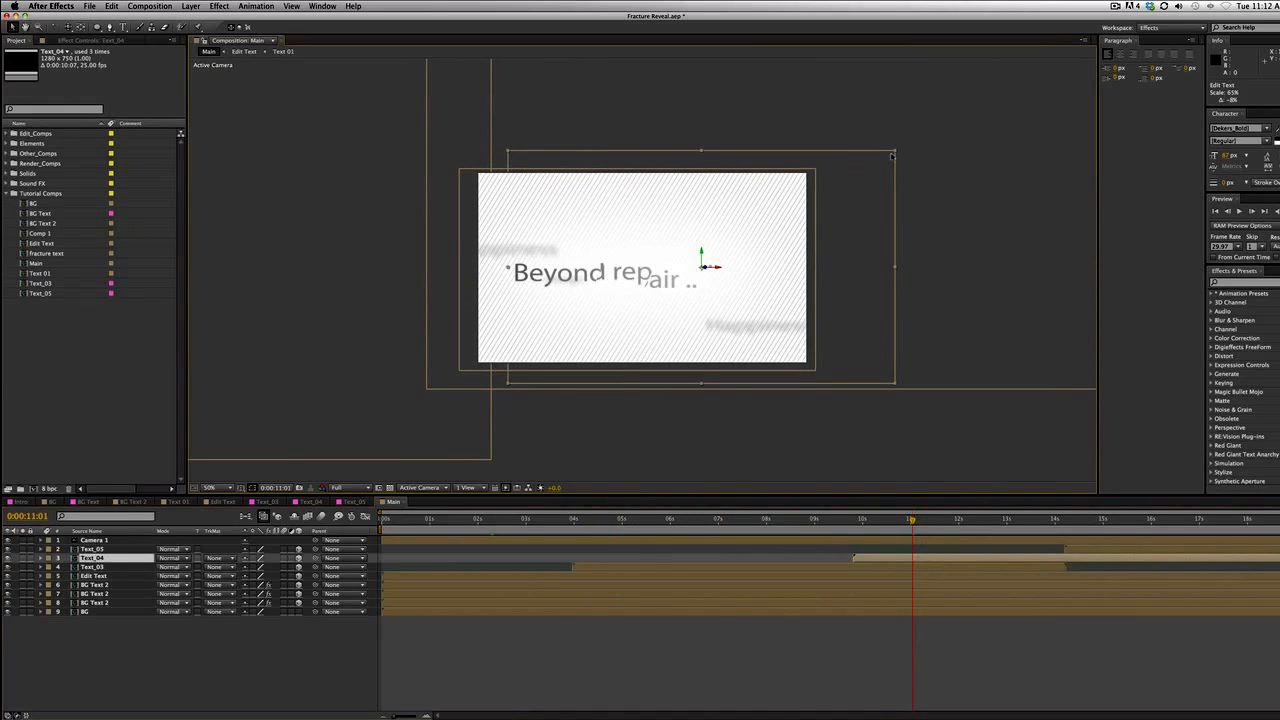
drag(896, 154, 921, 139)
drag(890, 237, 895, 237)
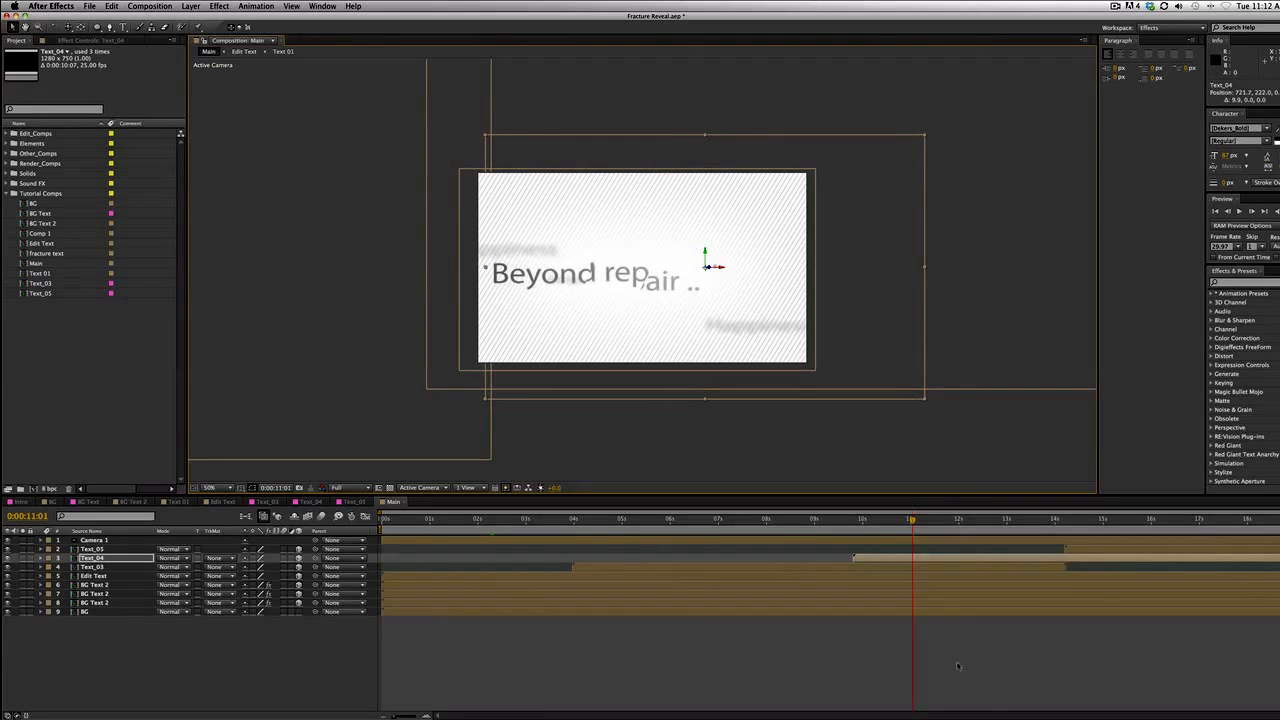
drag(917, 511, 1014, 532)
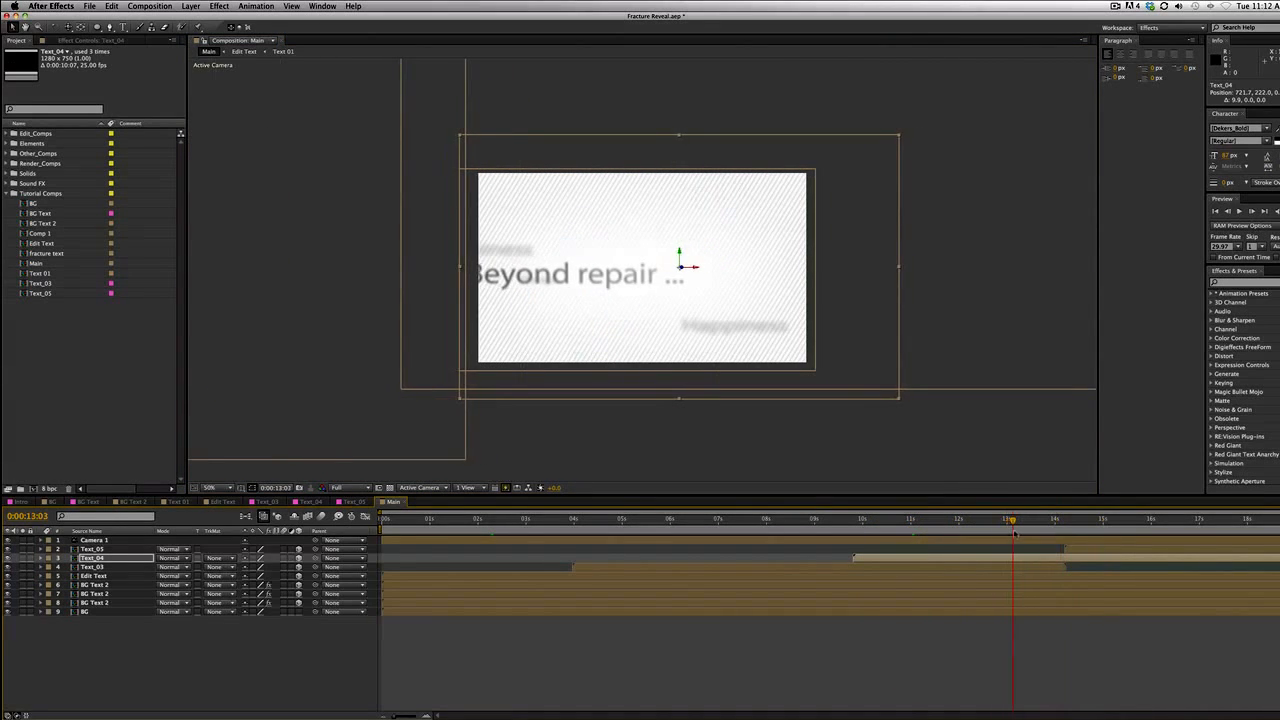
drag(841, 336, 871, 369)
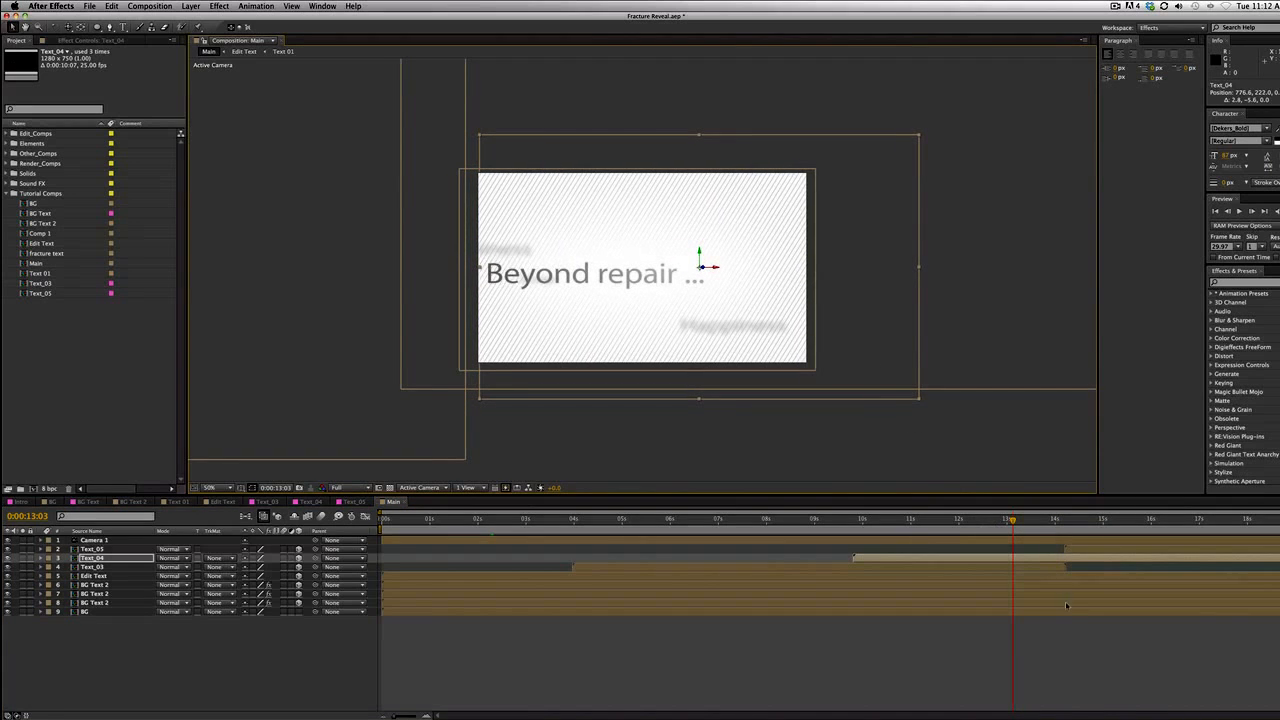
Raise Text_03 slightly to about -1599, 215 in the 0:00:05:17 frame after checking the FRACTURE reveal around 0:00:16:16
drag(1012, 532, 1183, 531)
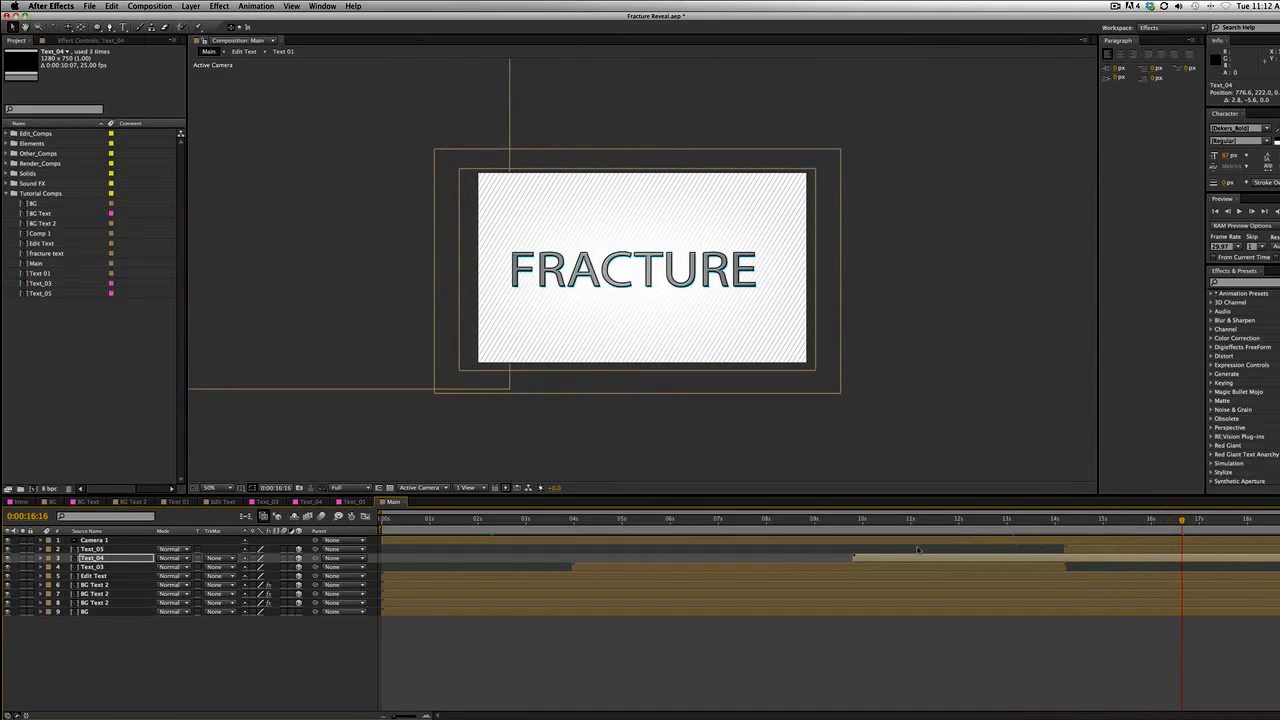
drag(1029, 517, 655, 521)
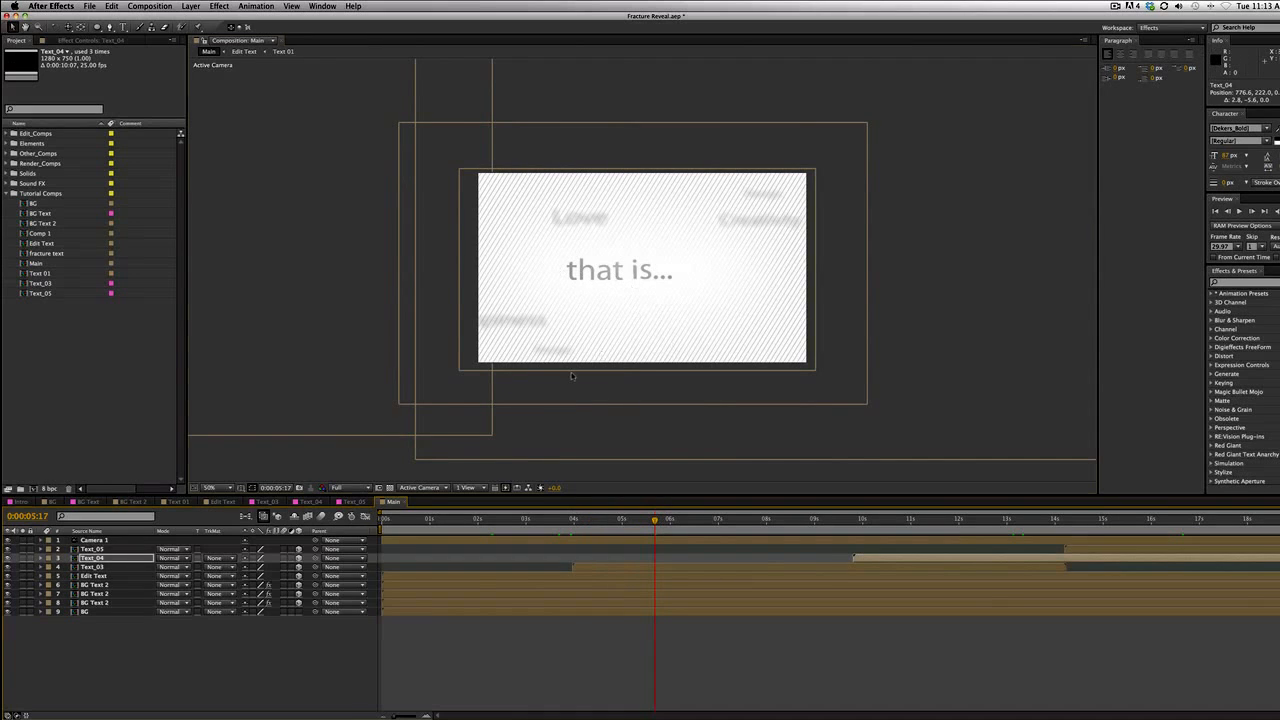
click(636, 269)
key(Up)
key(Up)
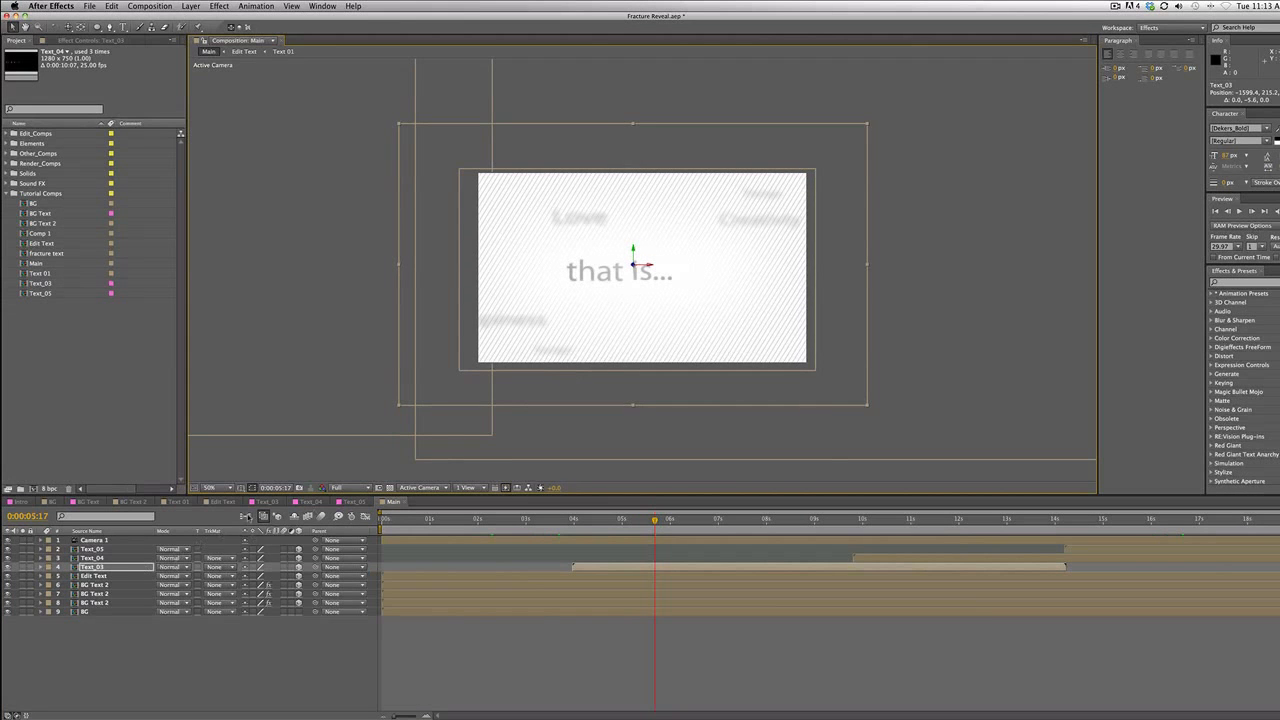
Darken the text color to grey 7B7B7B in the Text_03 composition, checking the words in Main at 0:00:05:00
click(284, 502)
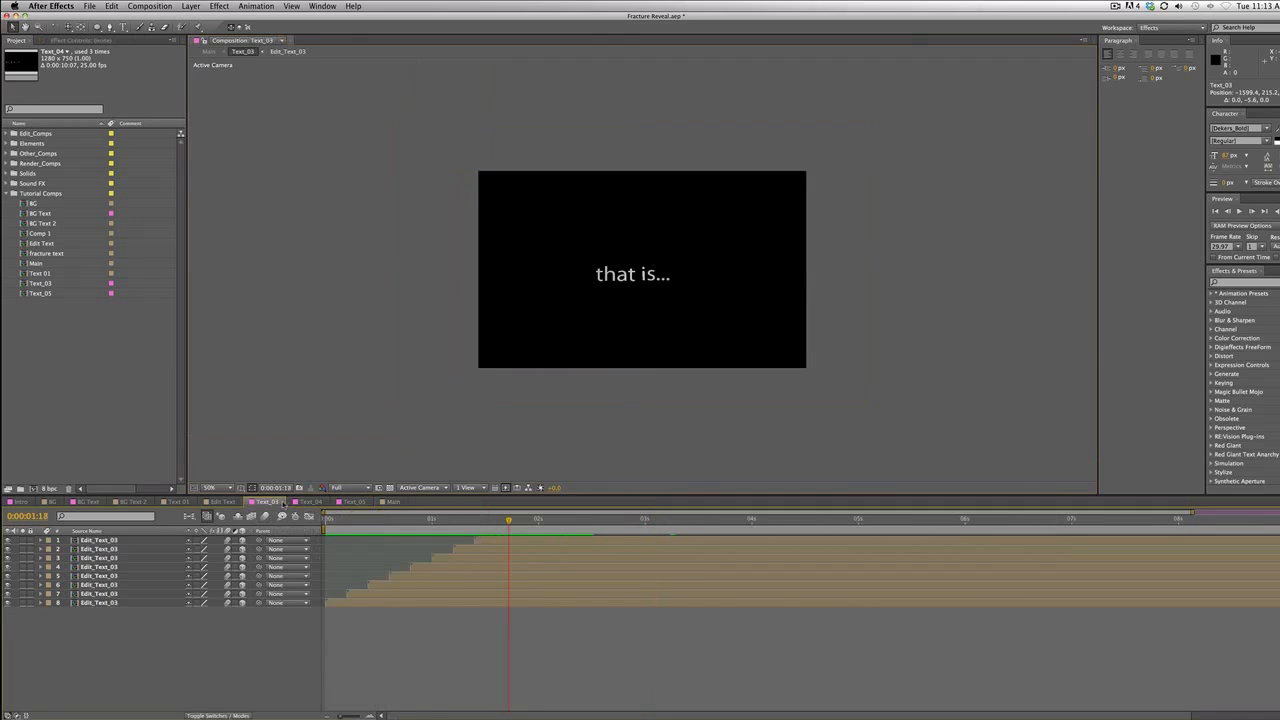
click(1278, 132)
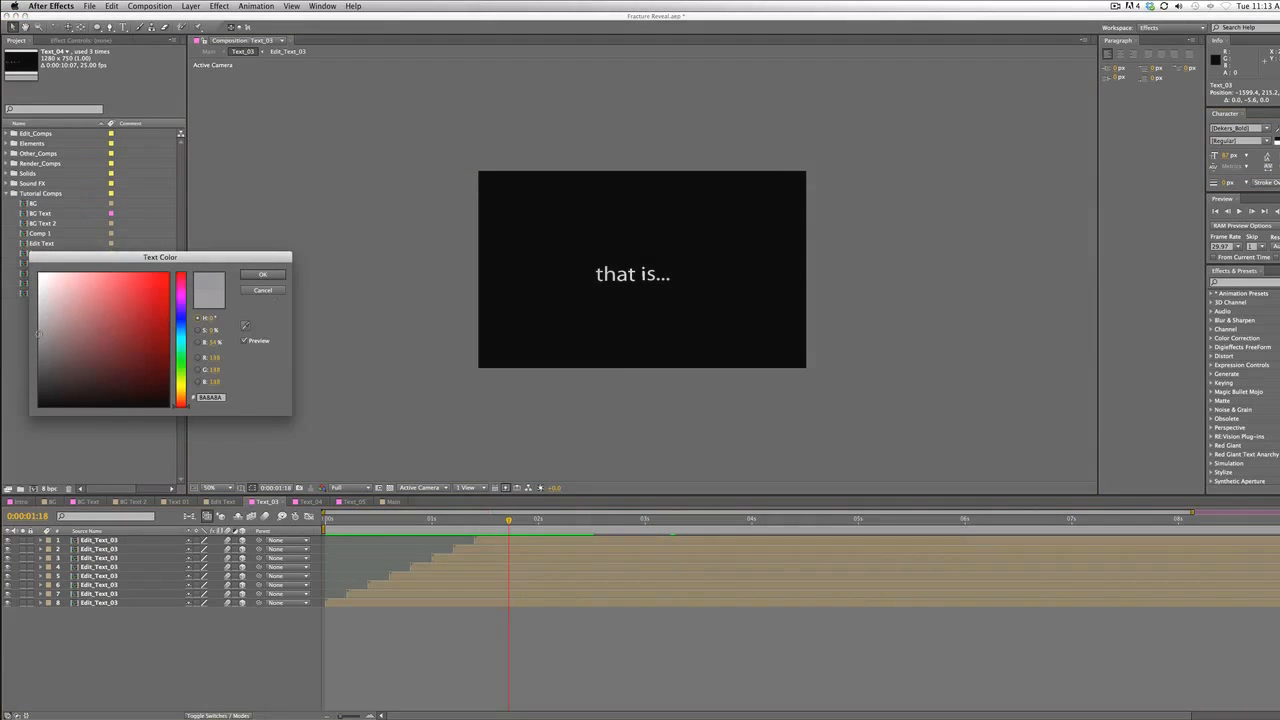
click(262, 275)
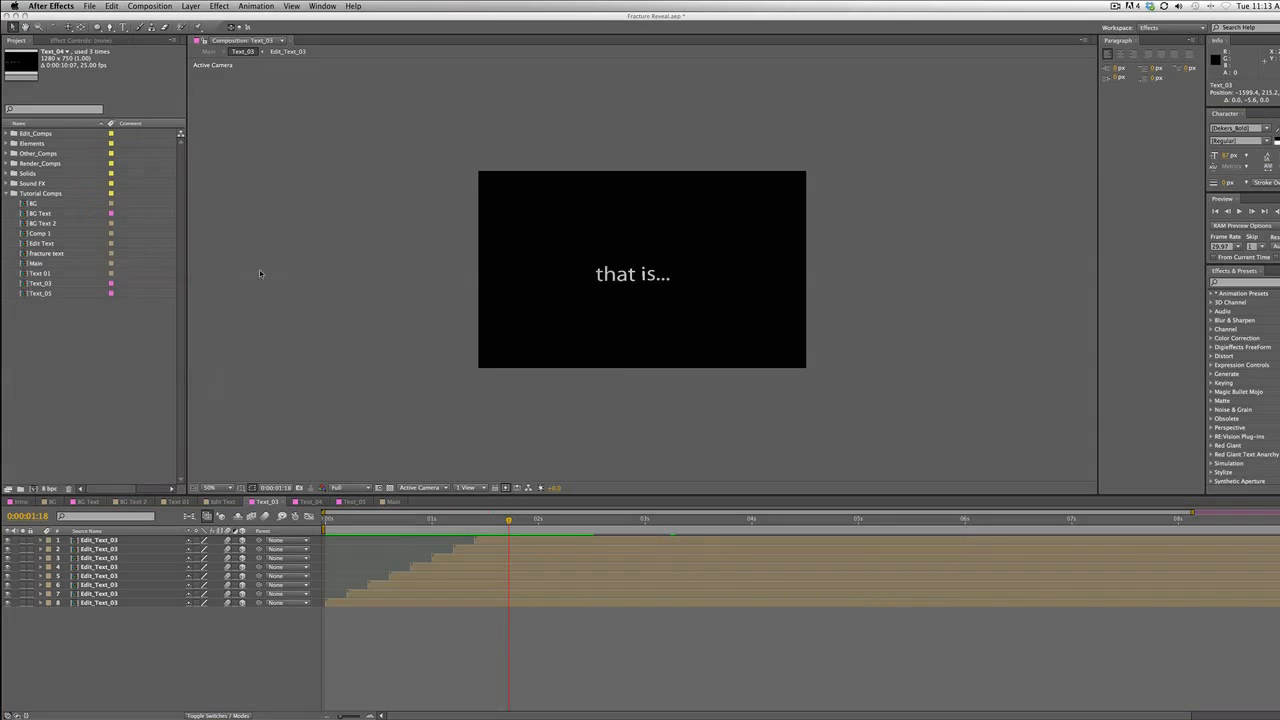
click(387, 501)
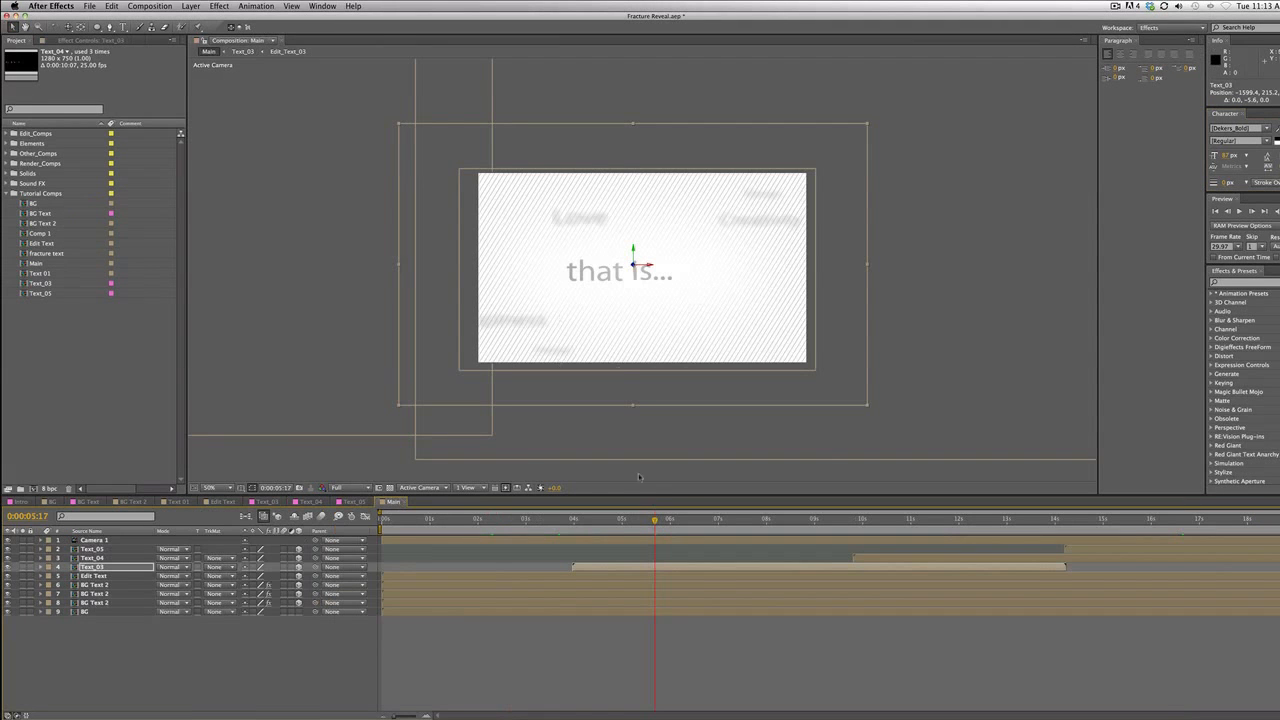
drag(525, 521, 622, 521)
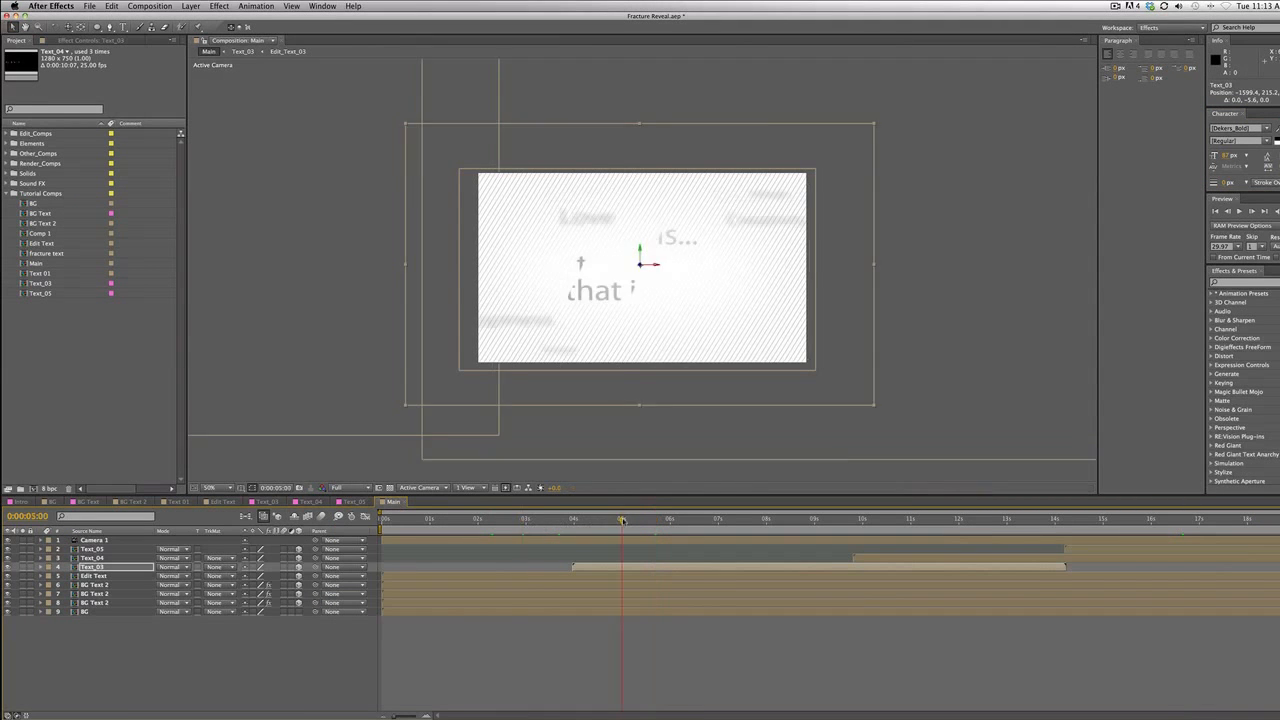
click(266, 501)
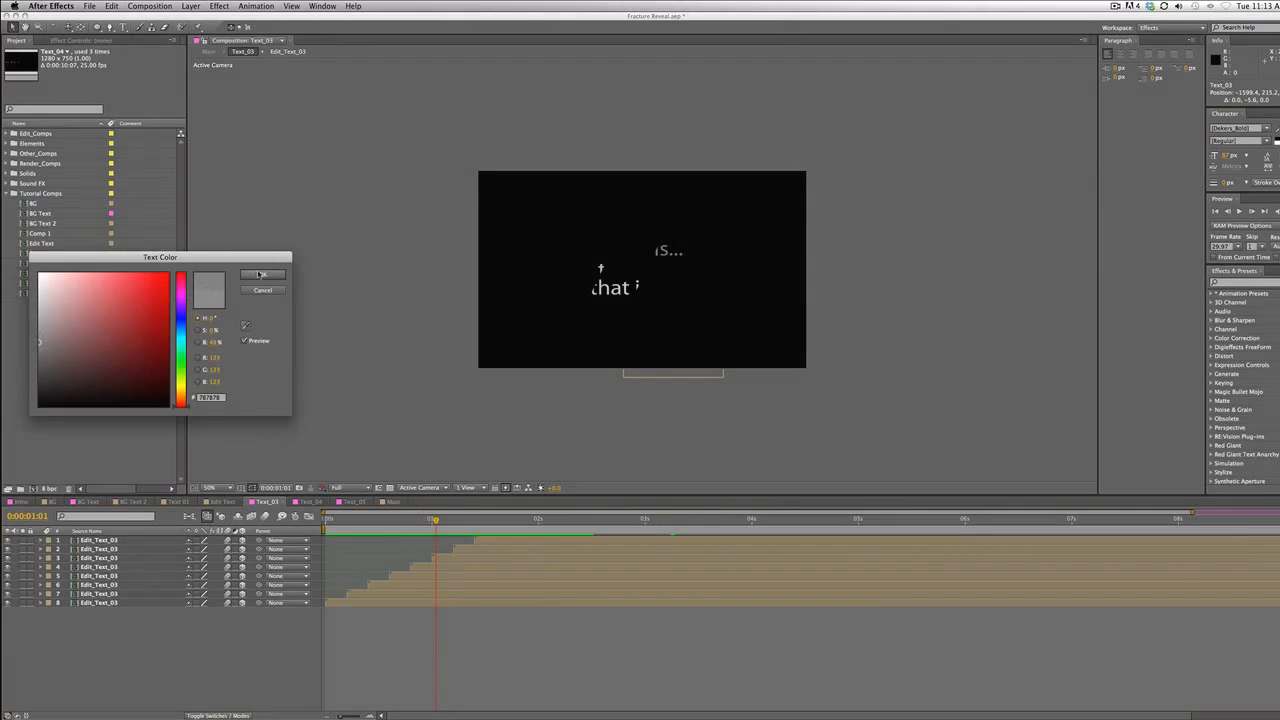
click(260, 274)
click(391, 501)
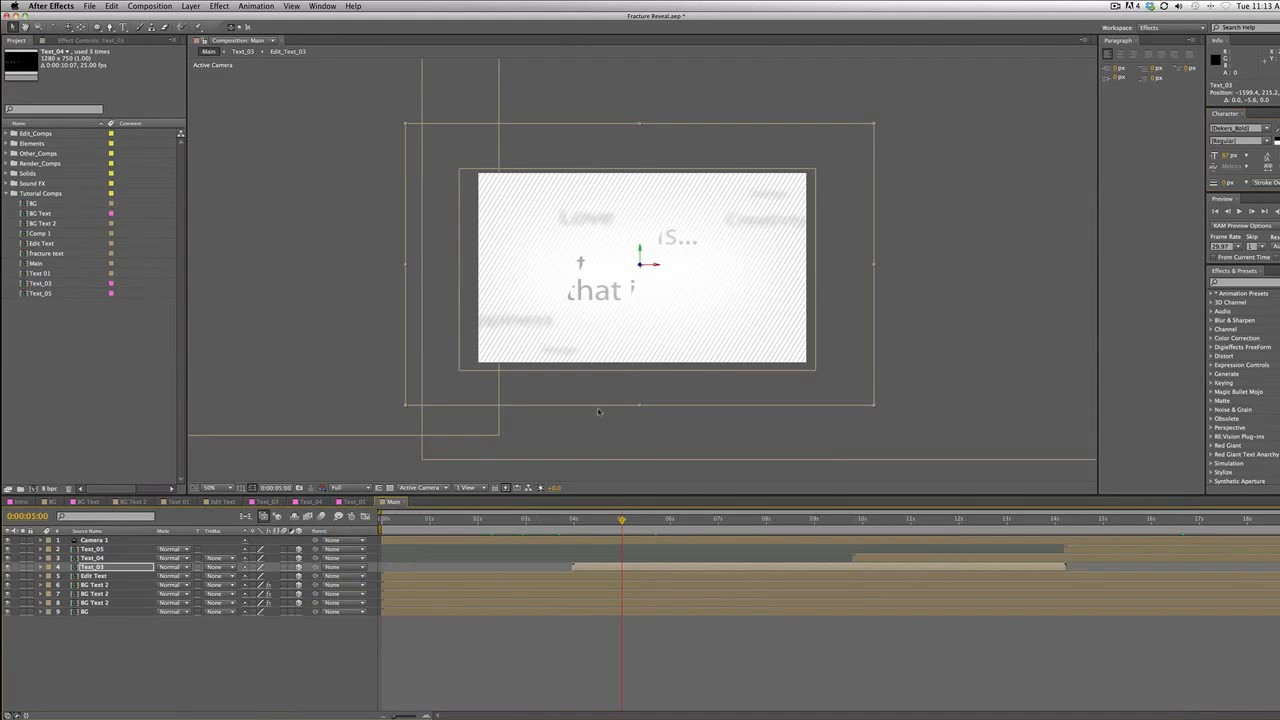
Raise Text_04 slightly to about 777, 216 in the Main composition, then deselect it
drag(621, 520, 394, 570)
click(866, 358)
key(Up)
key(Up)
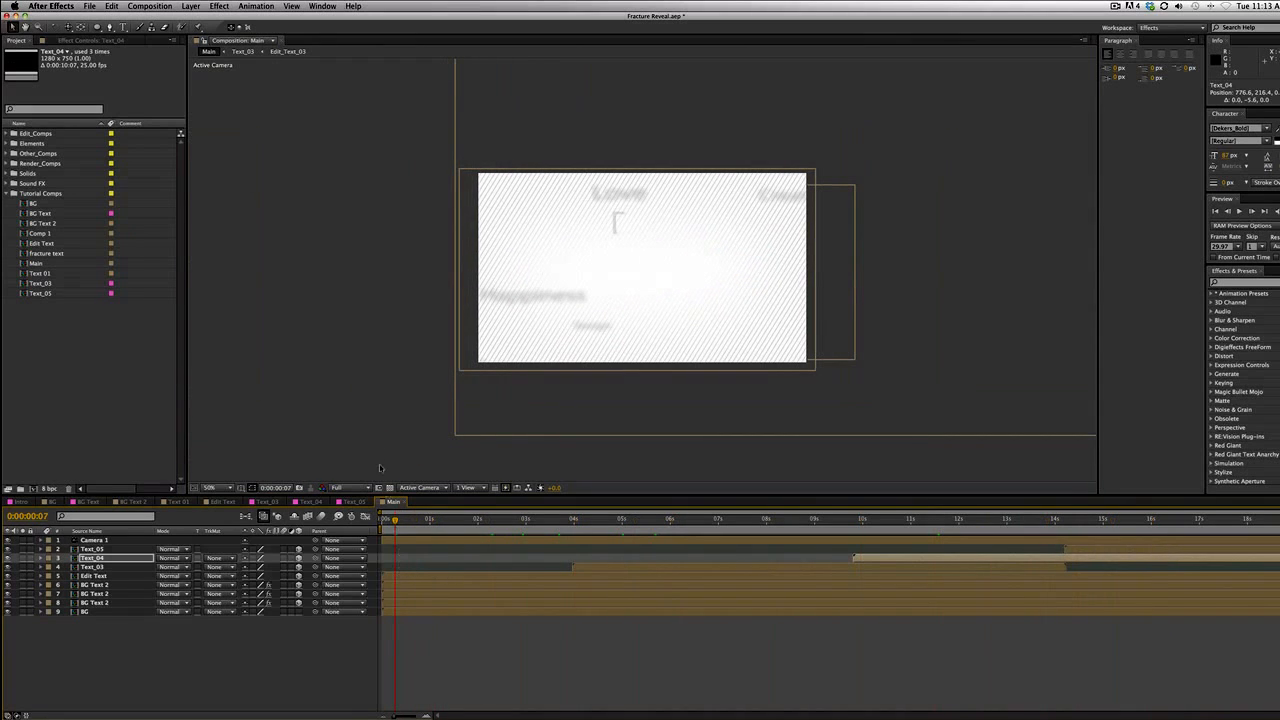
click(376, 448)
key(.)
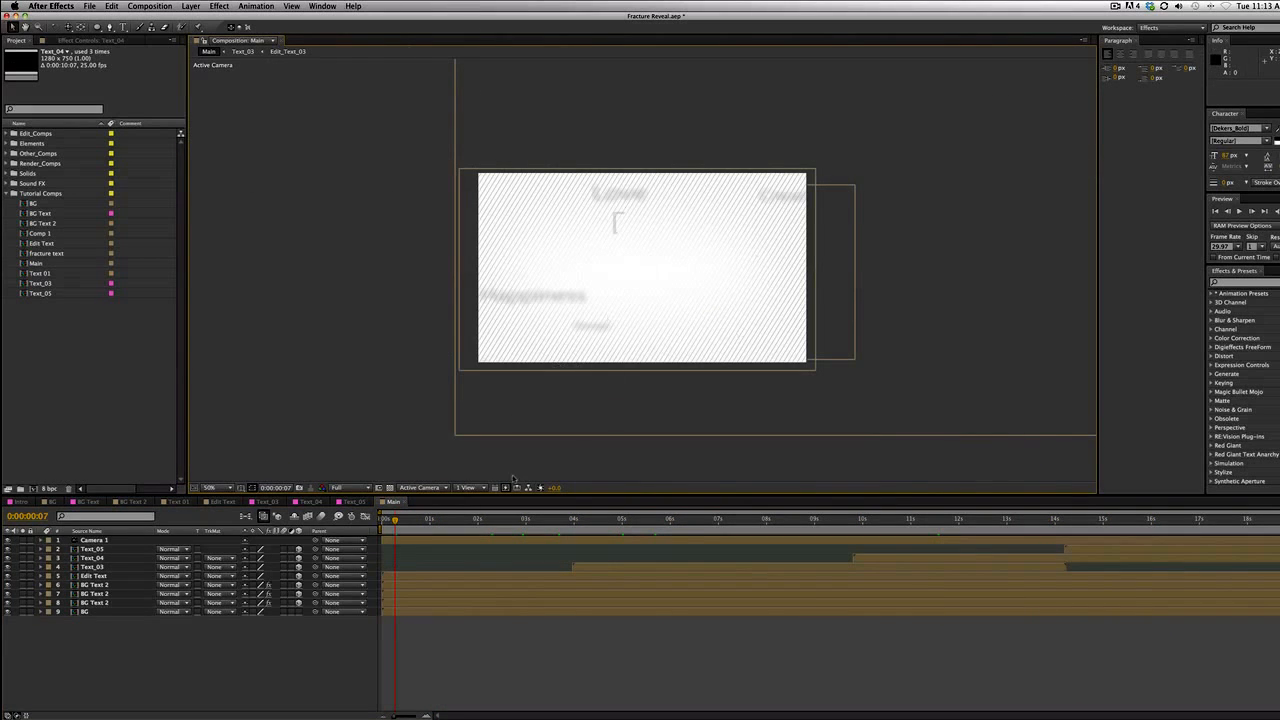
Add a composition-sized black solid above all layers in Main, with the 0:00:03:17 frame in view
drag(408, 520, 558, 520)
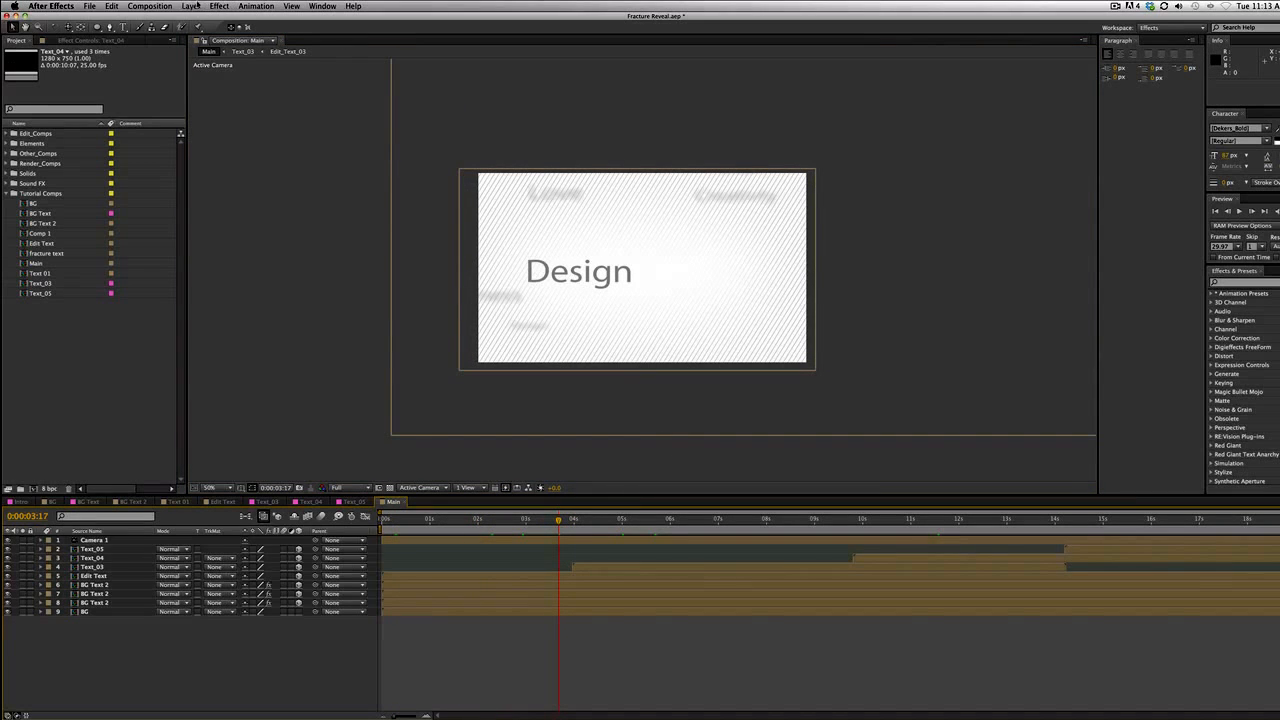
click(192, 6)
mouse_move(230, 16)
click(379, 38)
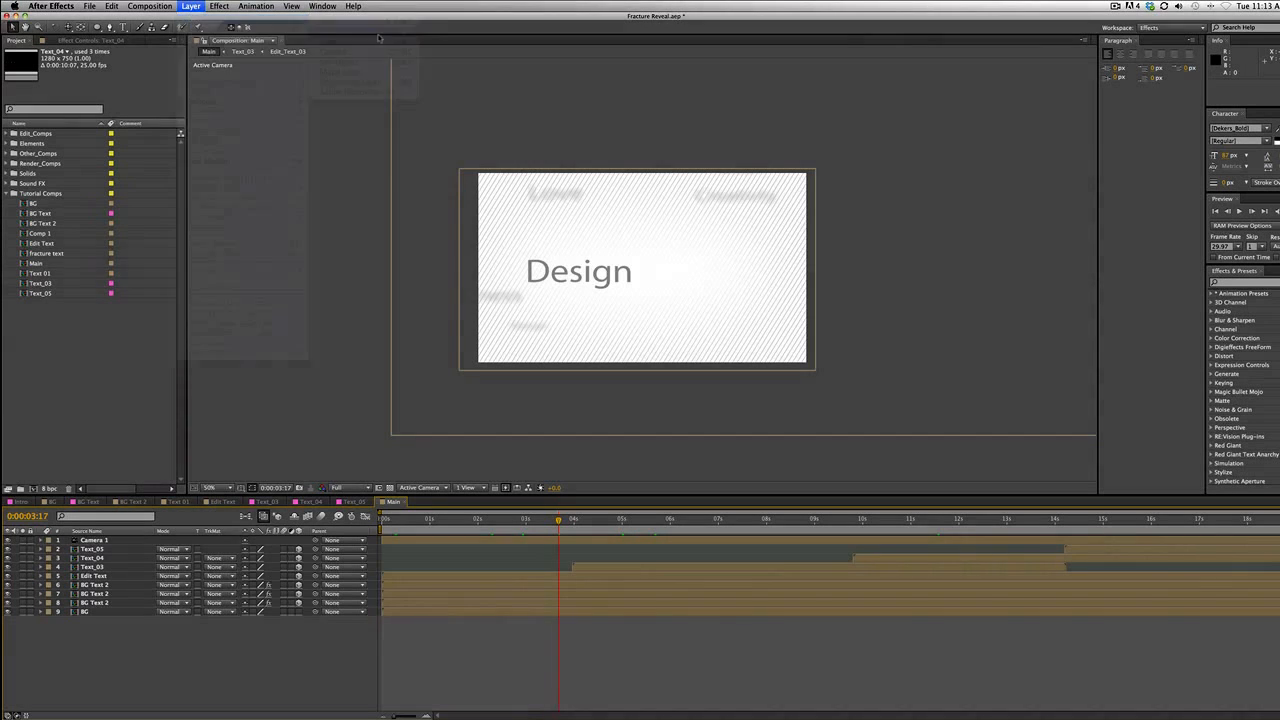
click(156, 393)
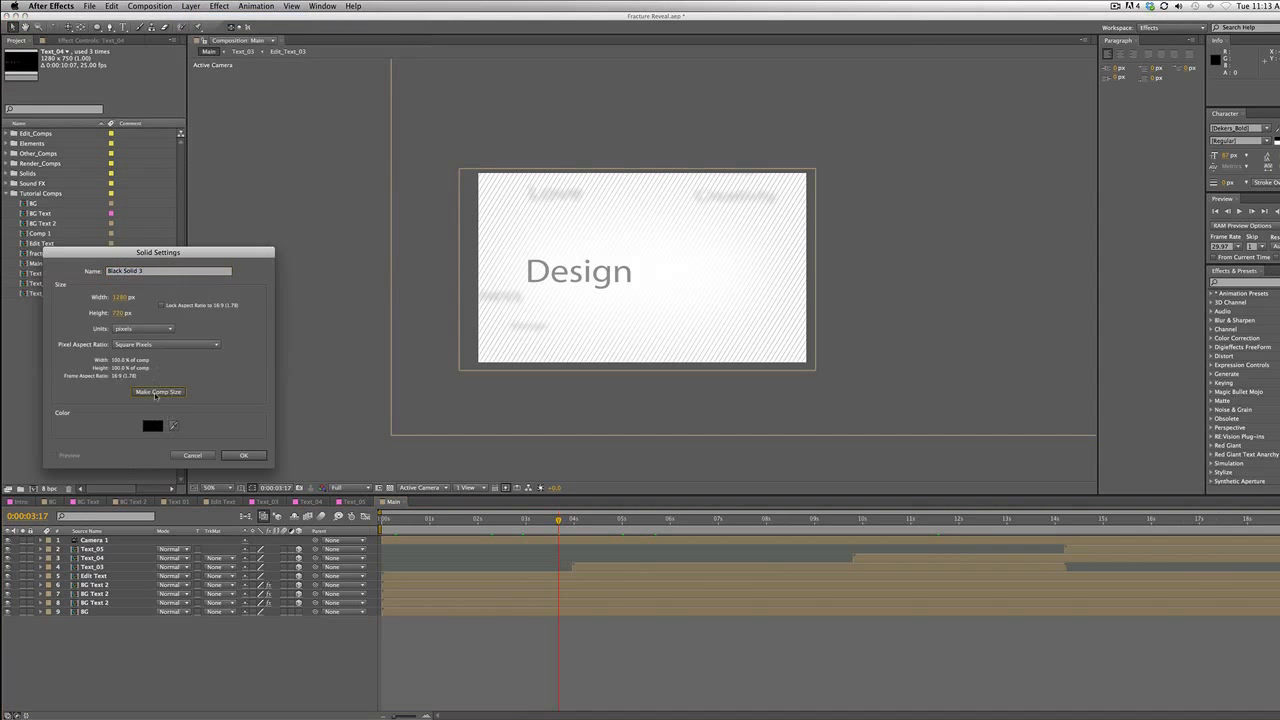
click(242, 456)
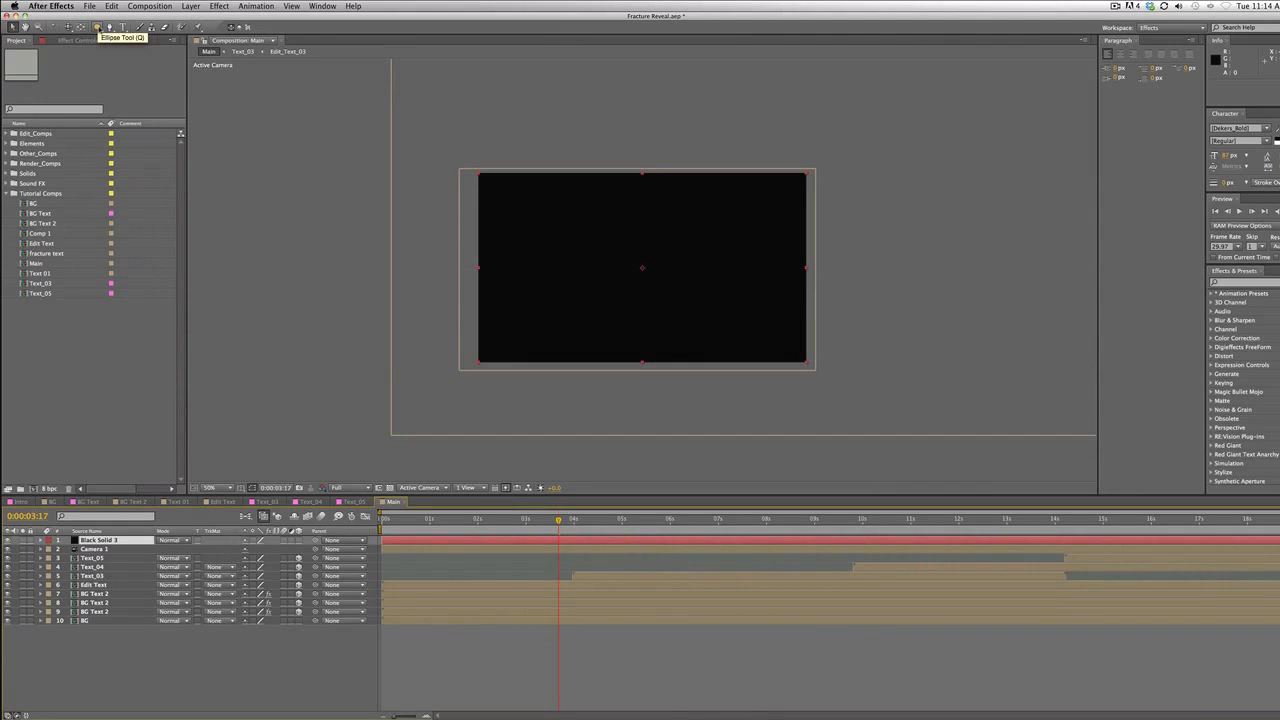
Mask the black solid with a full-frame ellipse in Subtract mode and feather the mask by about 550 pixels
double_click(97, 27)
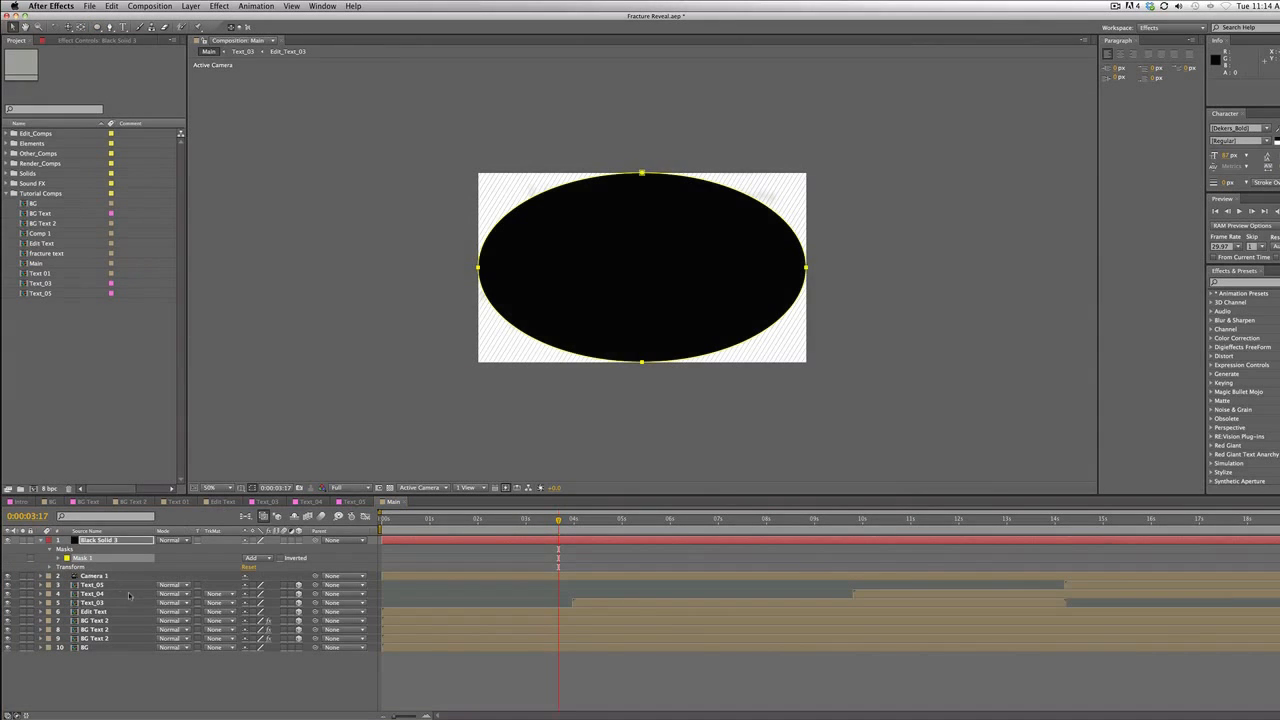
click(260, 558)
click(273, 590)
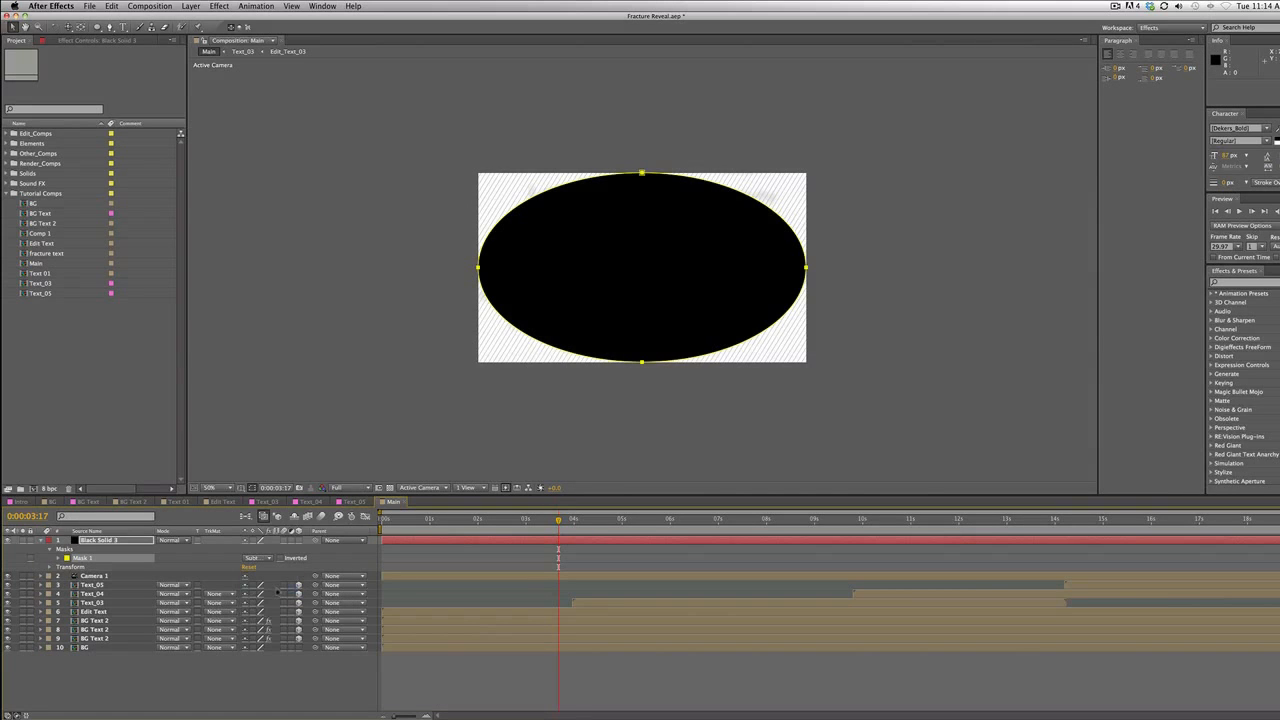
key(f)
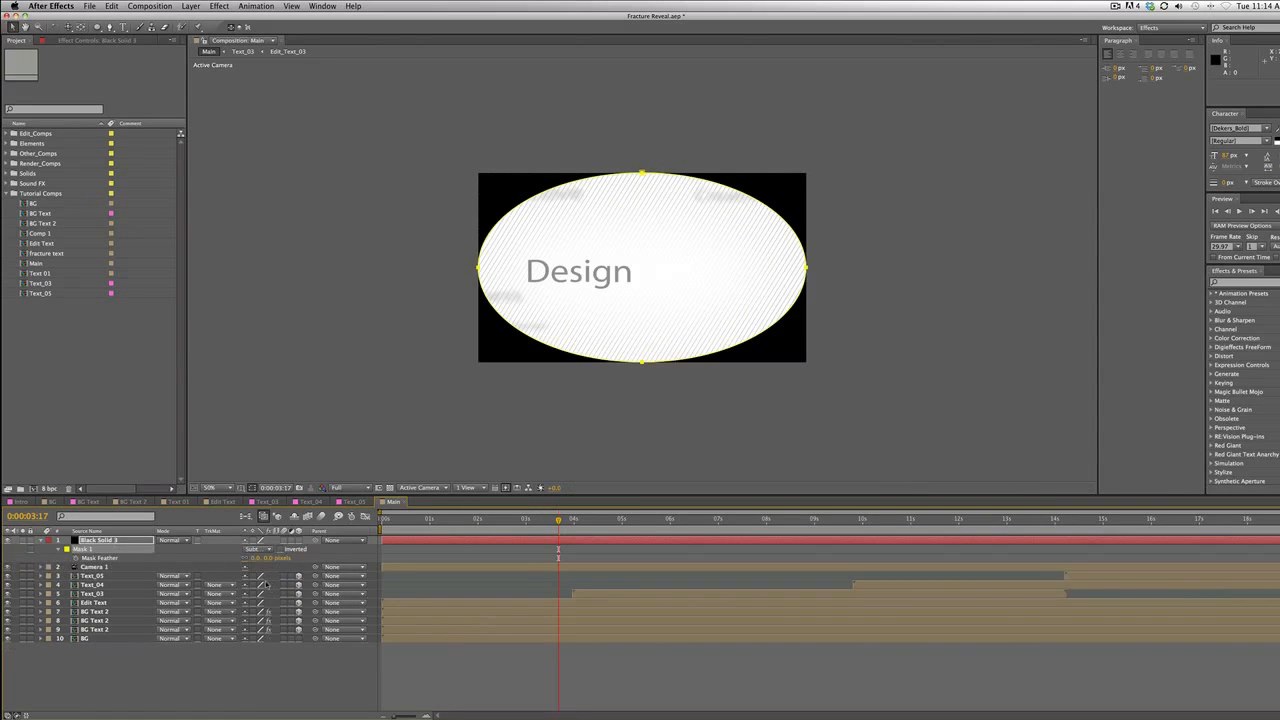
drag(268, 558, 400, 558)
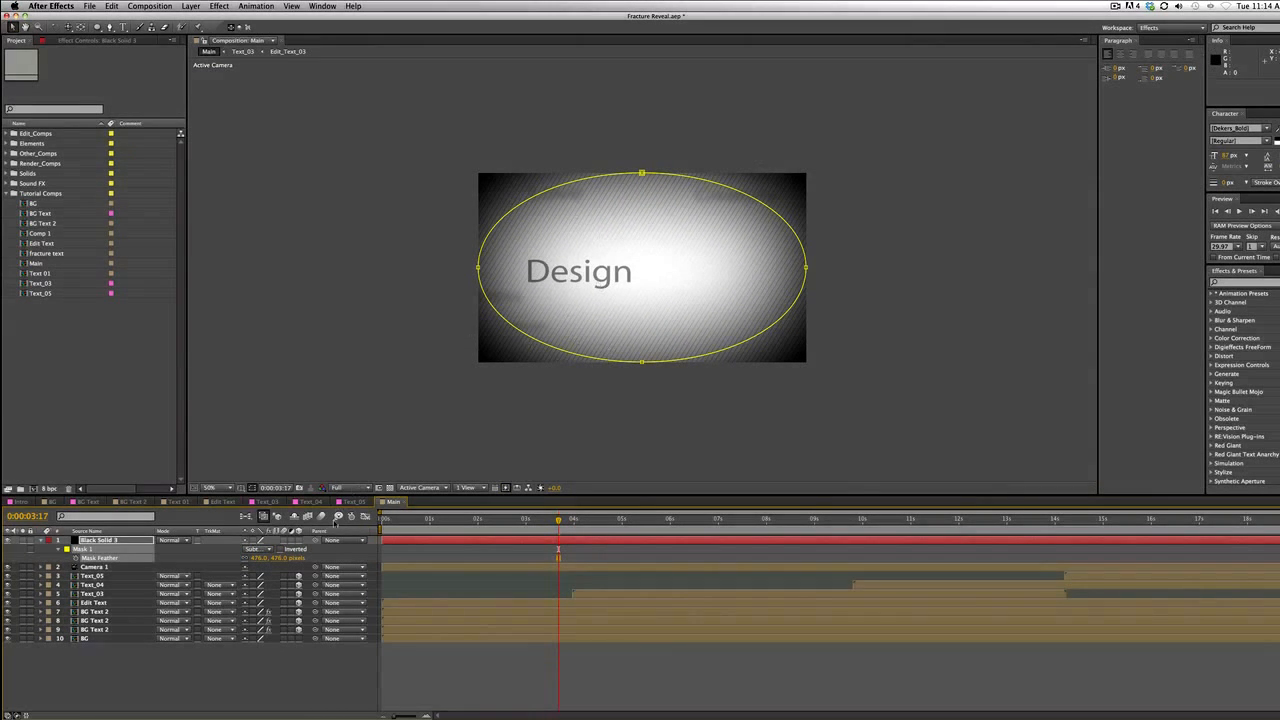
drag(277, 562, 284, 562)
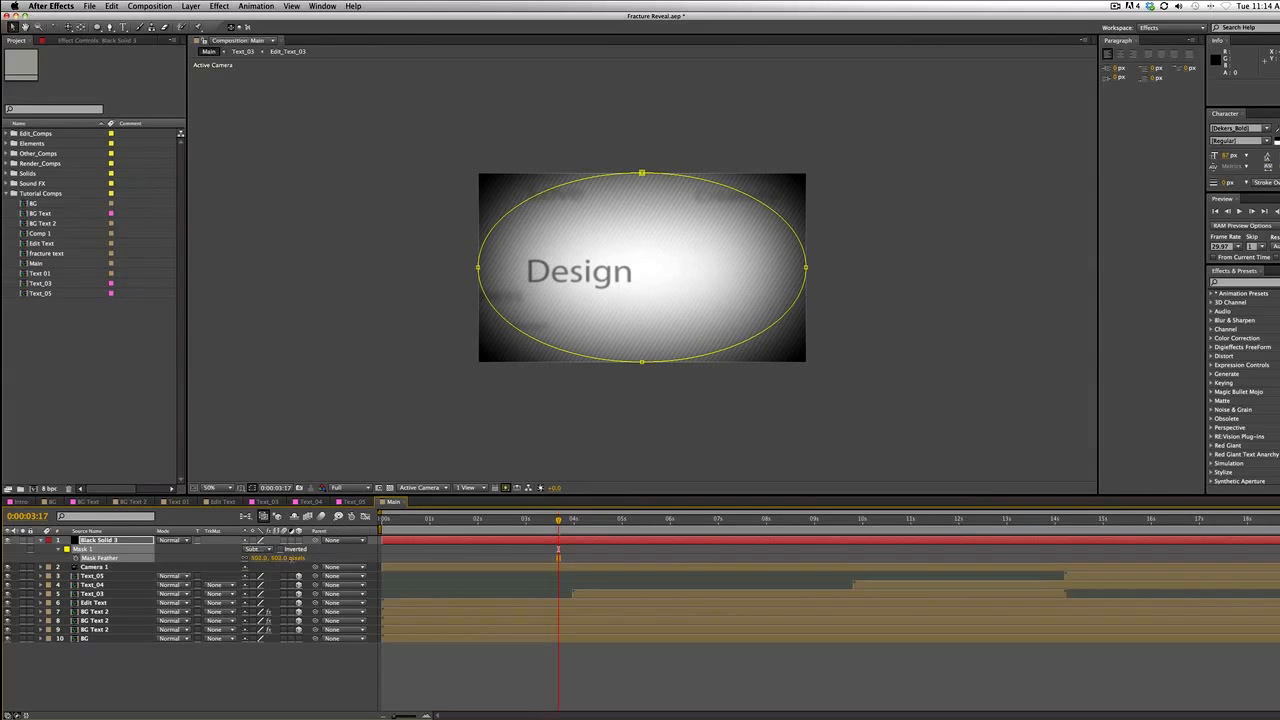
Soften the vignette by fine-tuning its mask feather and lowering the black solid's opacity to about 61%
key(t)
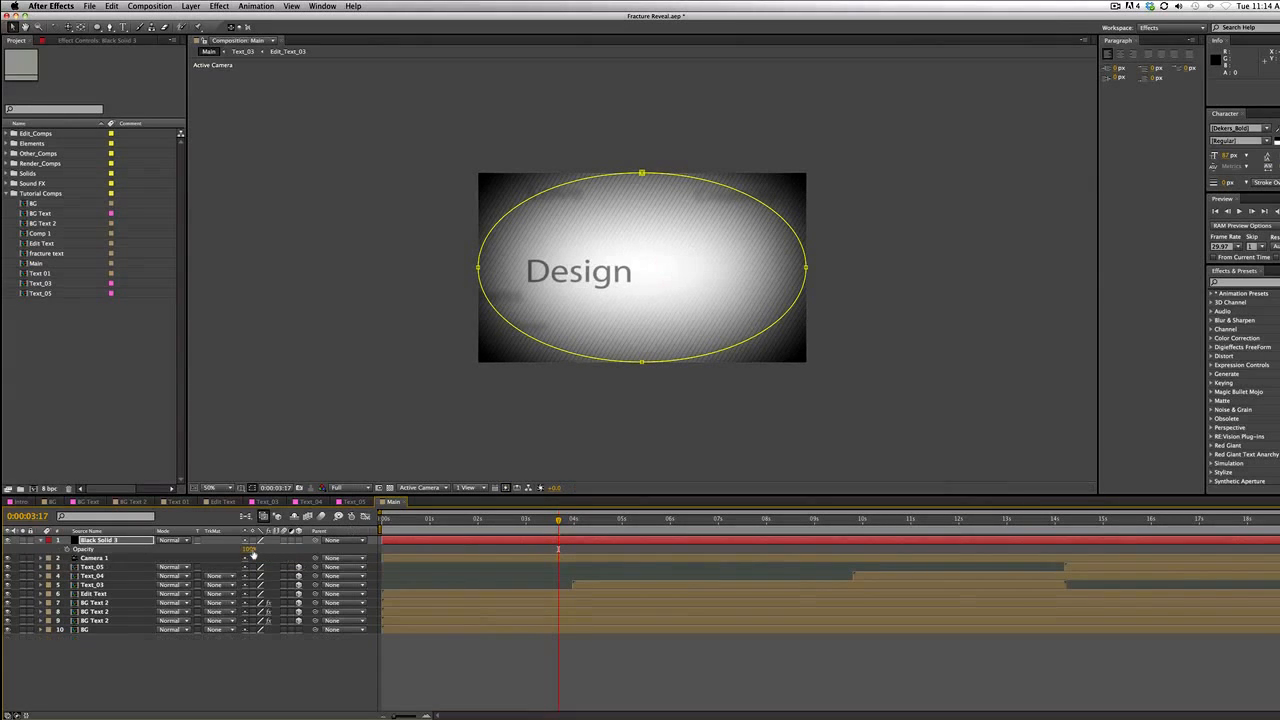
drag(252, 550, 228, 550)
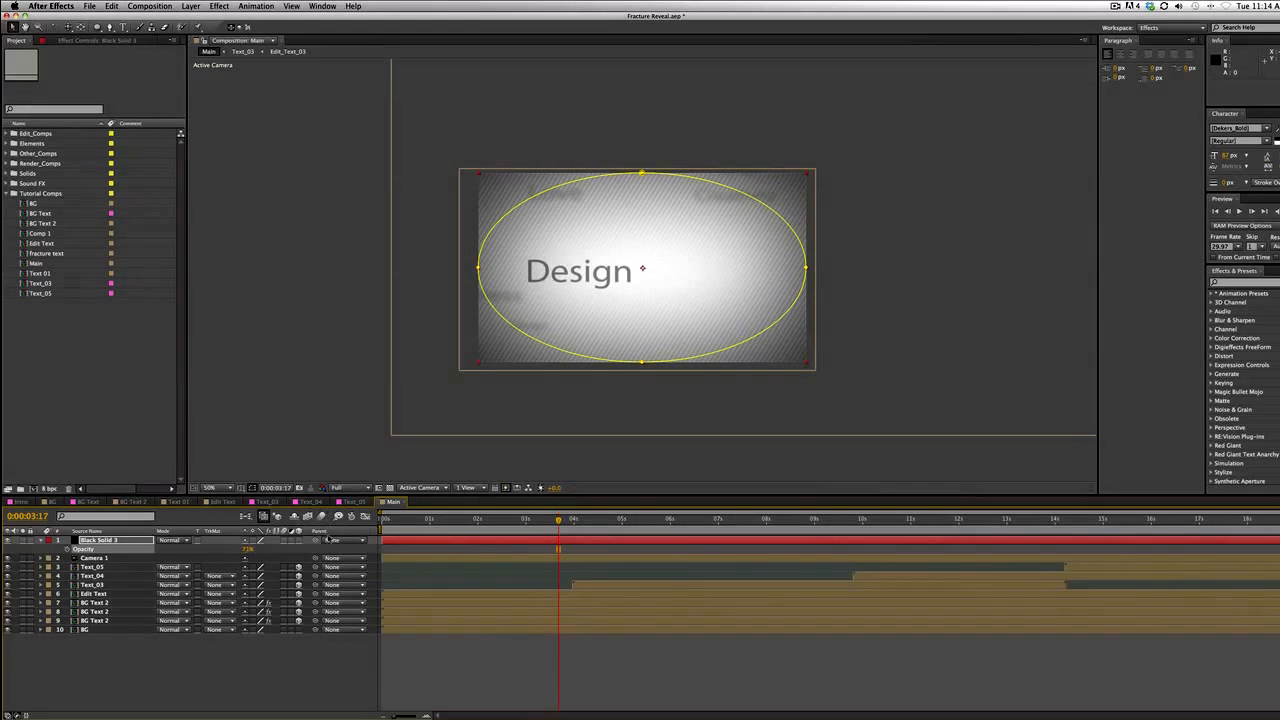
drag(248, 553, 238, 550)
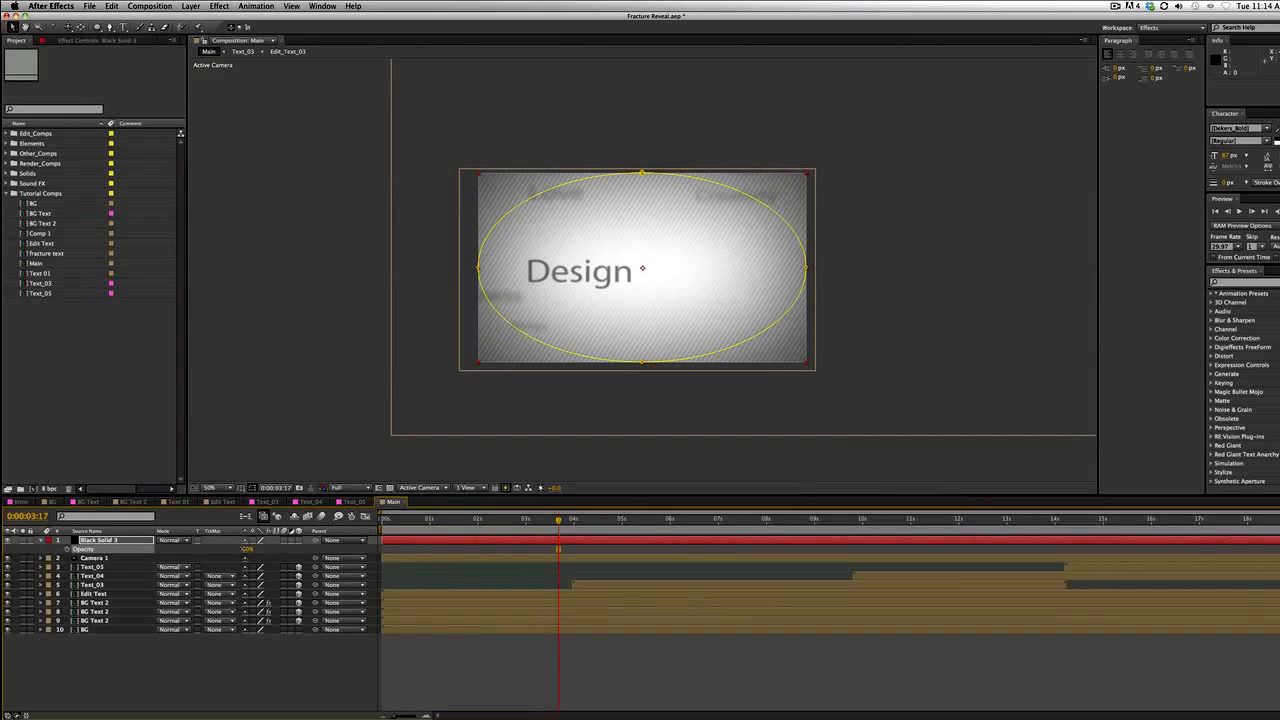
key(f)
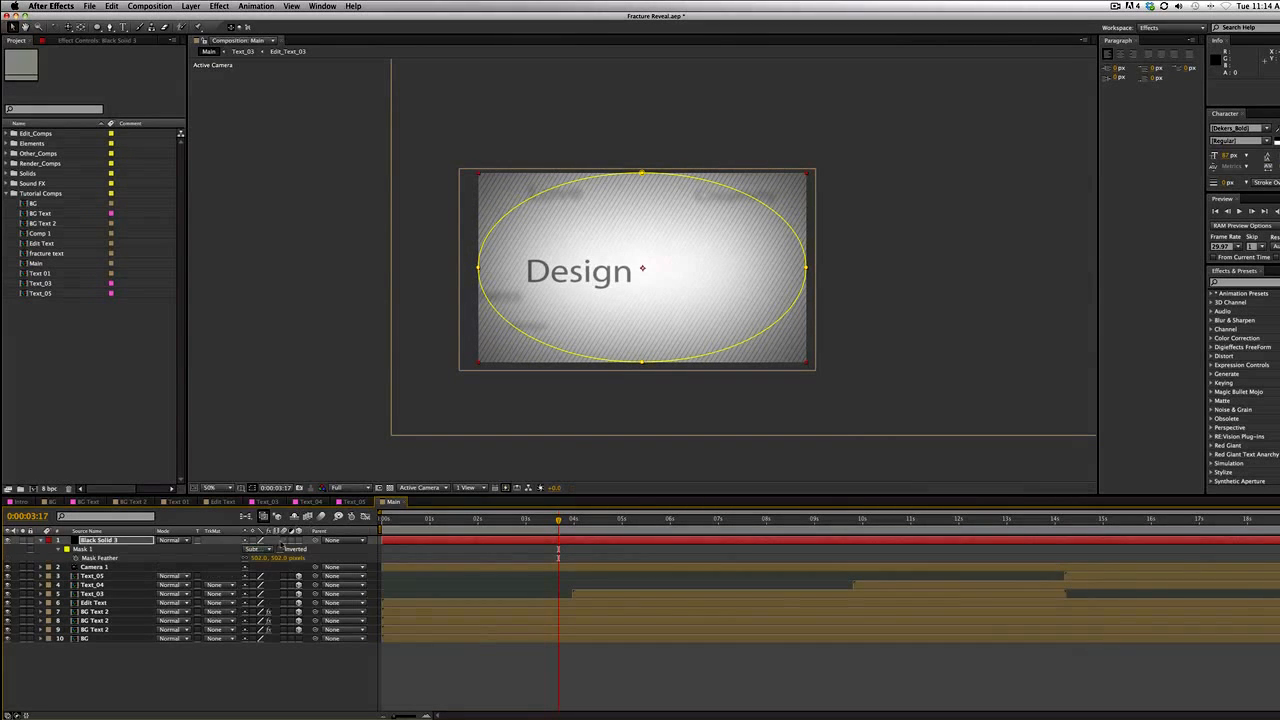
mouse_move(283, 562)
mouse_down()
mouse_move(266, 563)
mouse_move(280, 562)
mouse_up()
key(t)
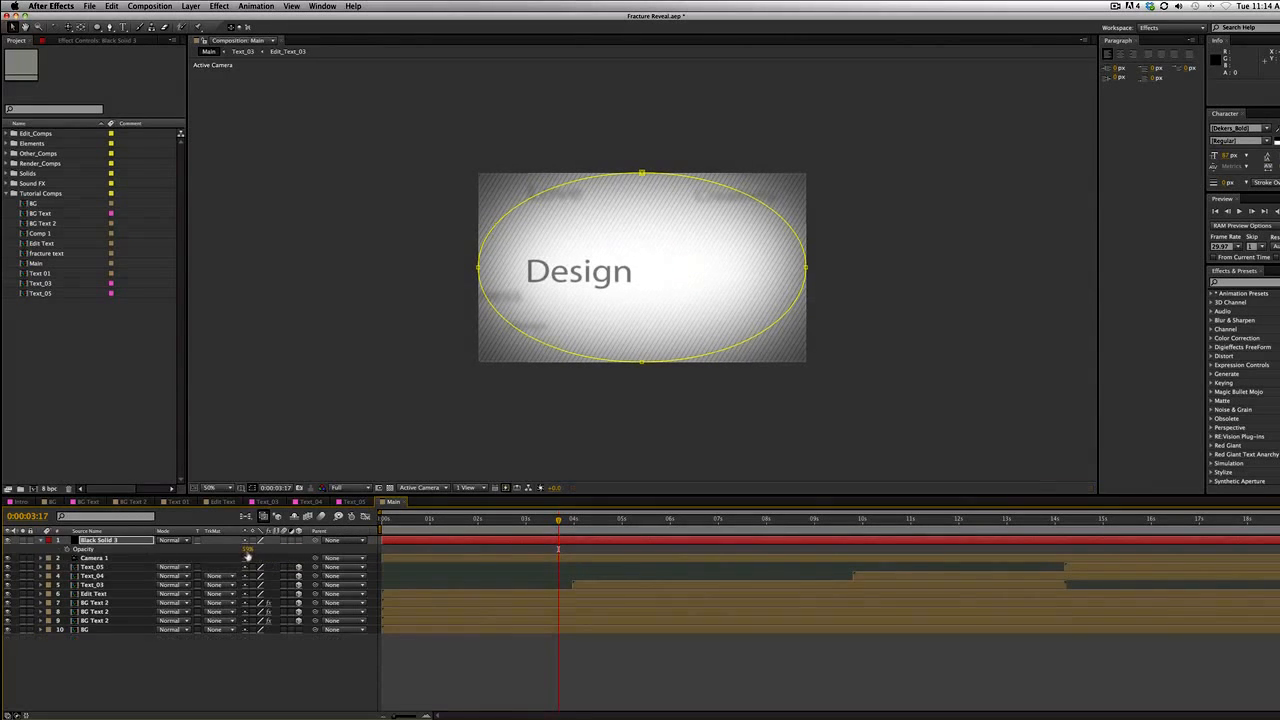
click(643, 270)
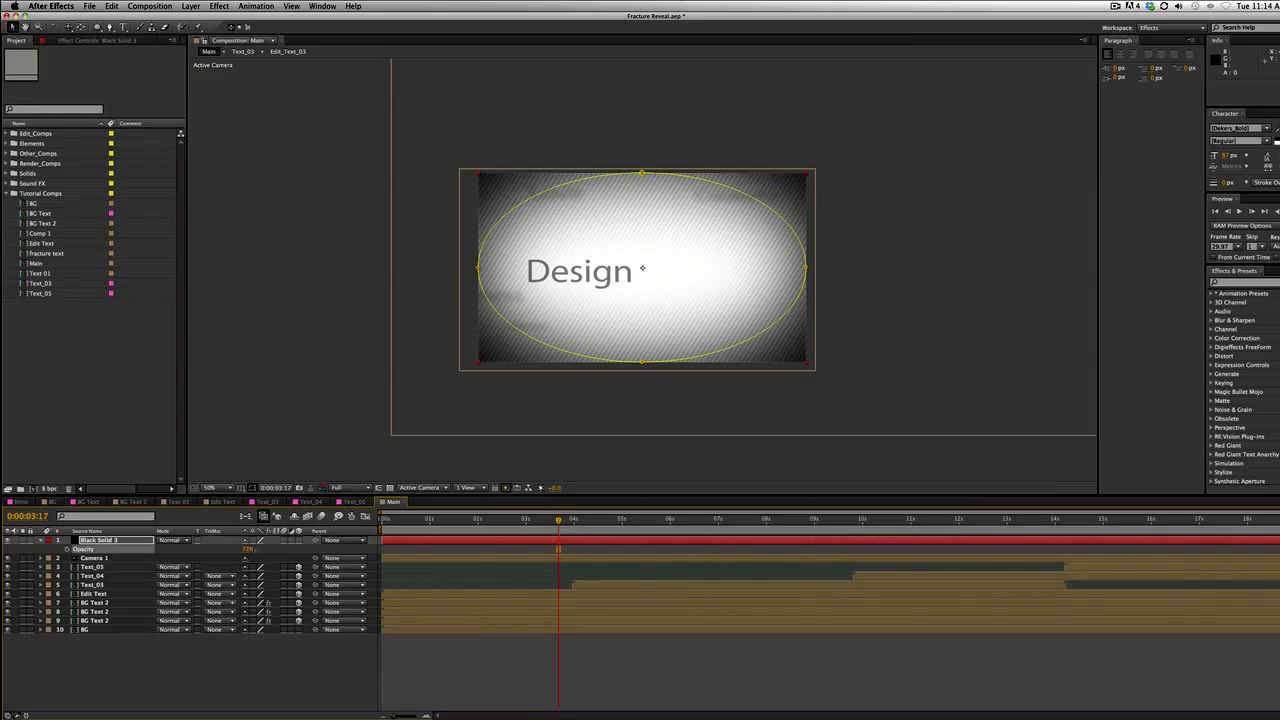
click(307, 377)
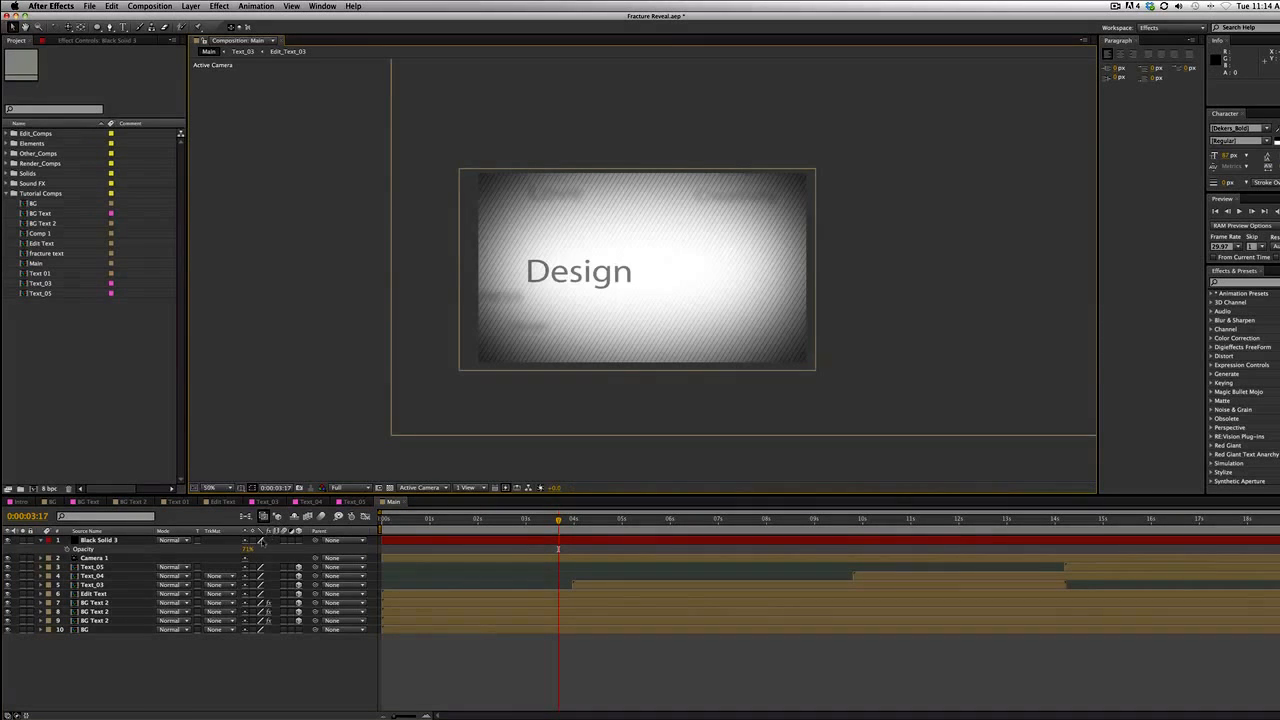
drag(248, 550, 234, 550)
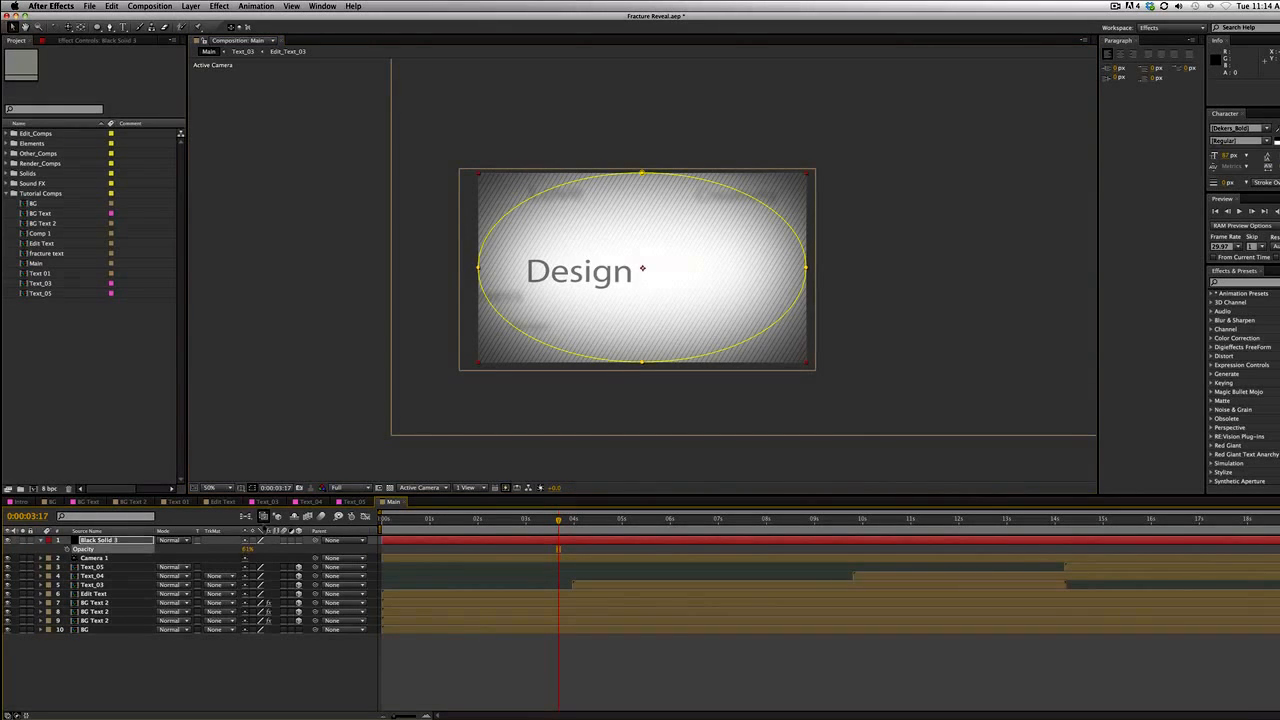
click(322, 385)
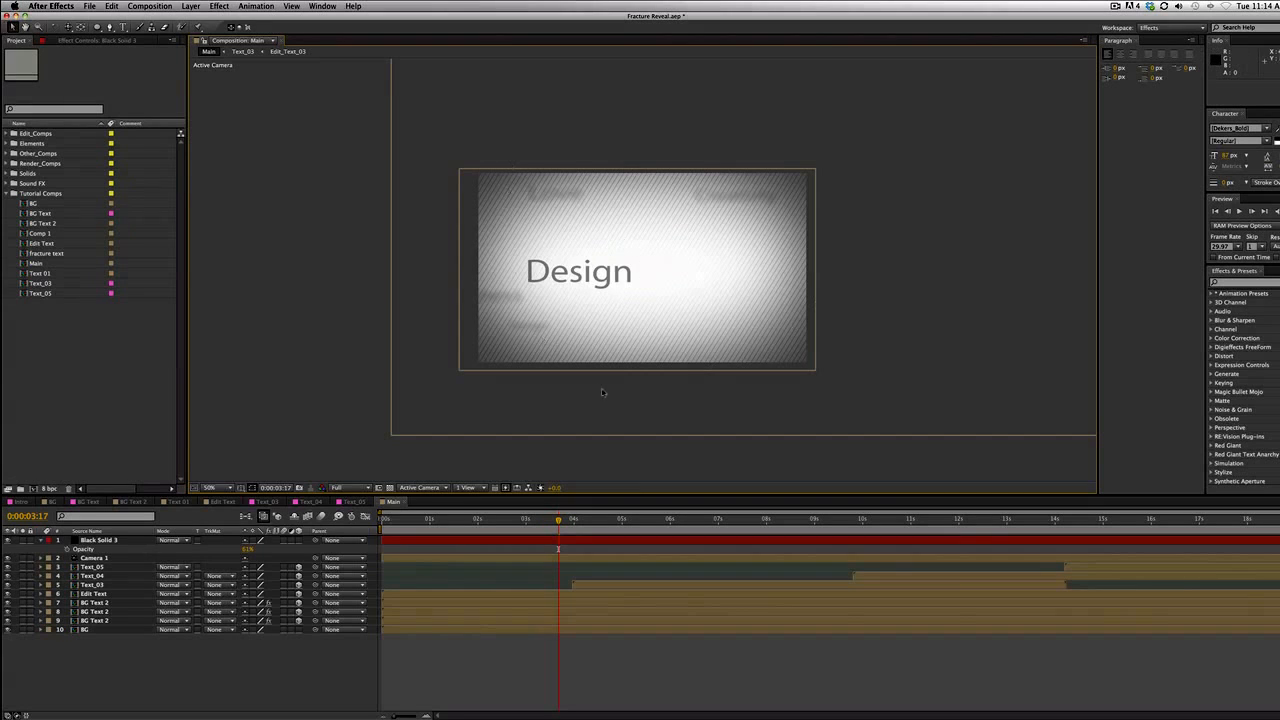
Compare the Design frame with and without the vignette and review it through the reveals past 0:00:15:05
click(8, 541)
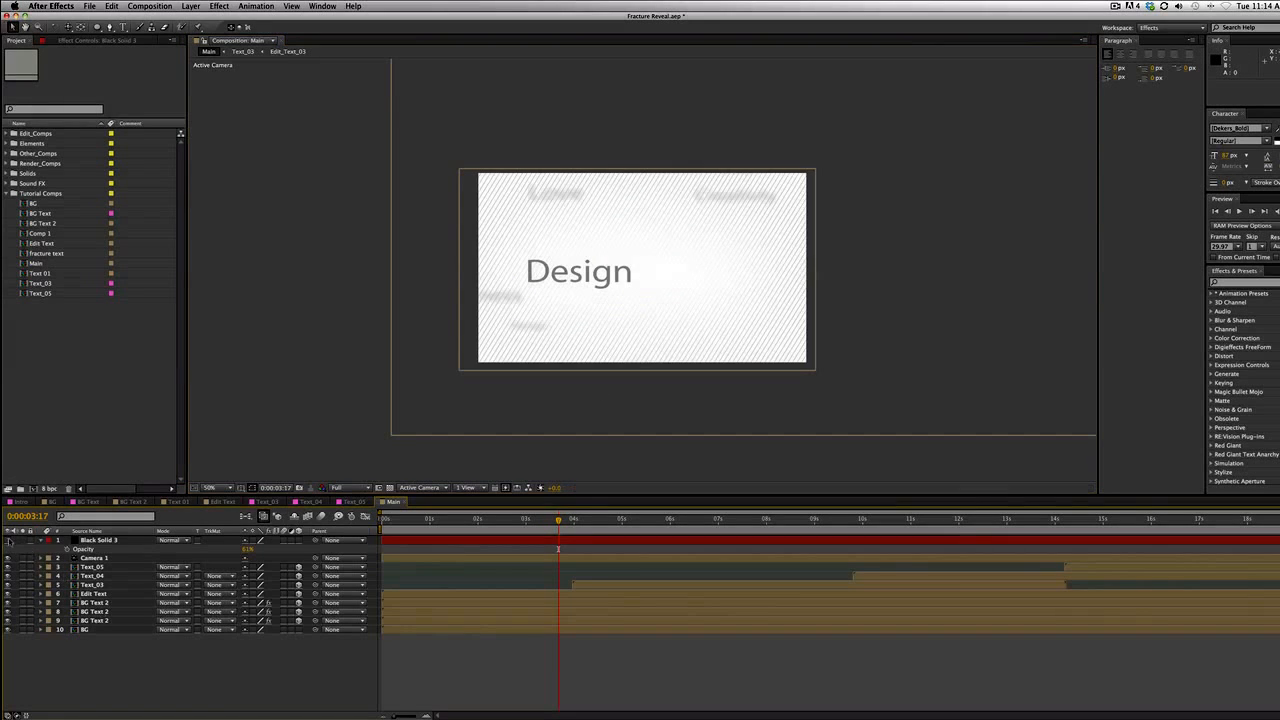
click(8, 541)
scroll(306, 425, down, 1)
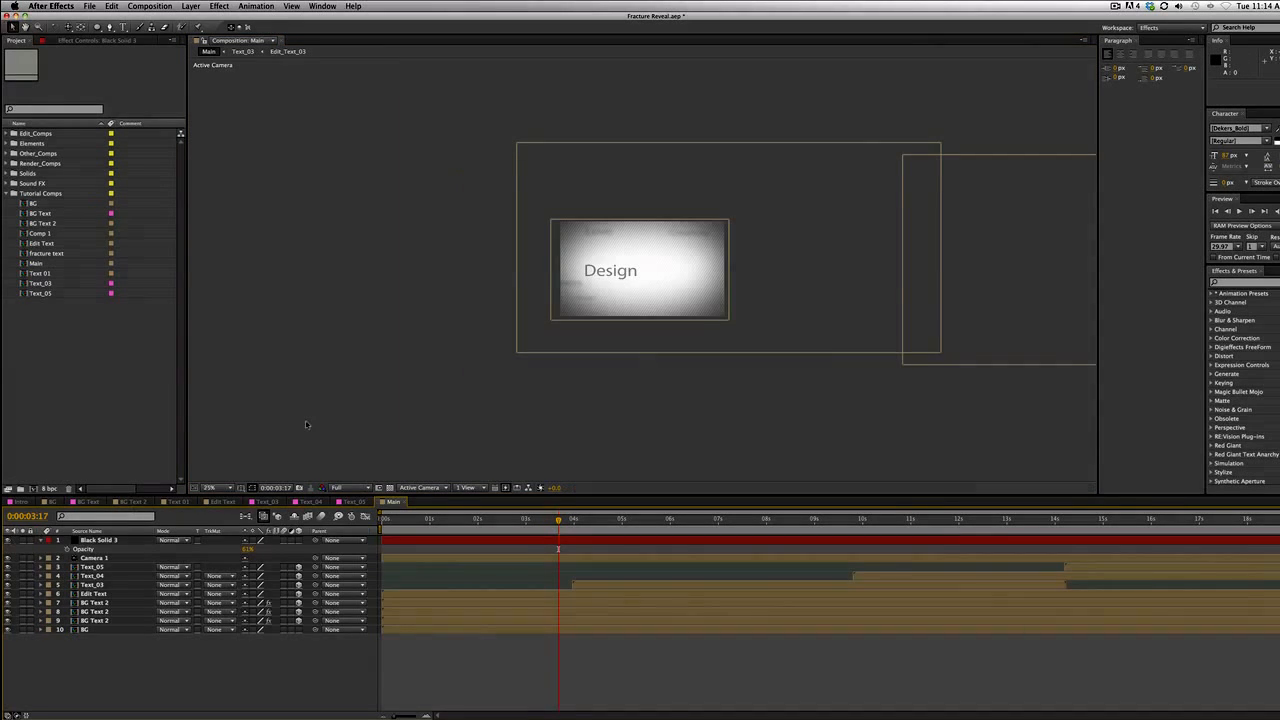
scroll(306, 425, up, 1)
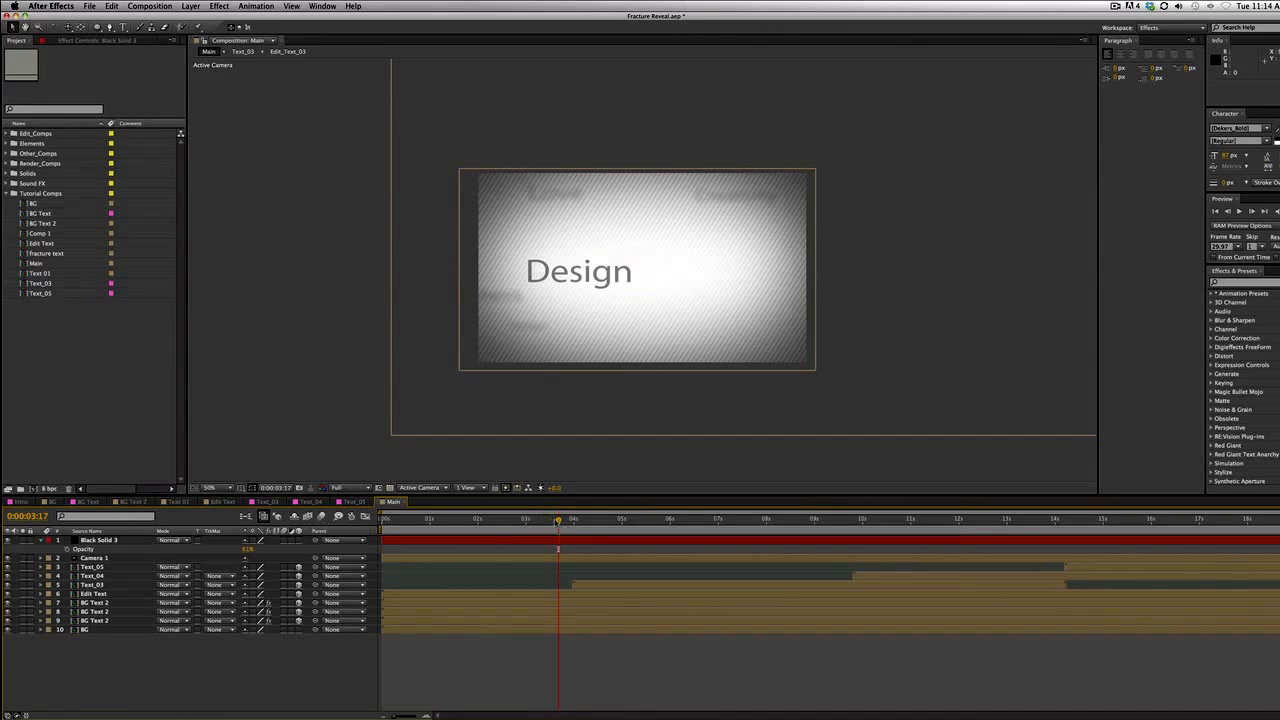
drag(558, 520, 1113, 541)
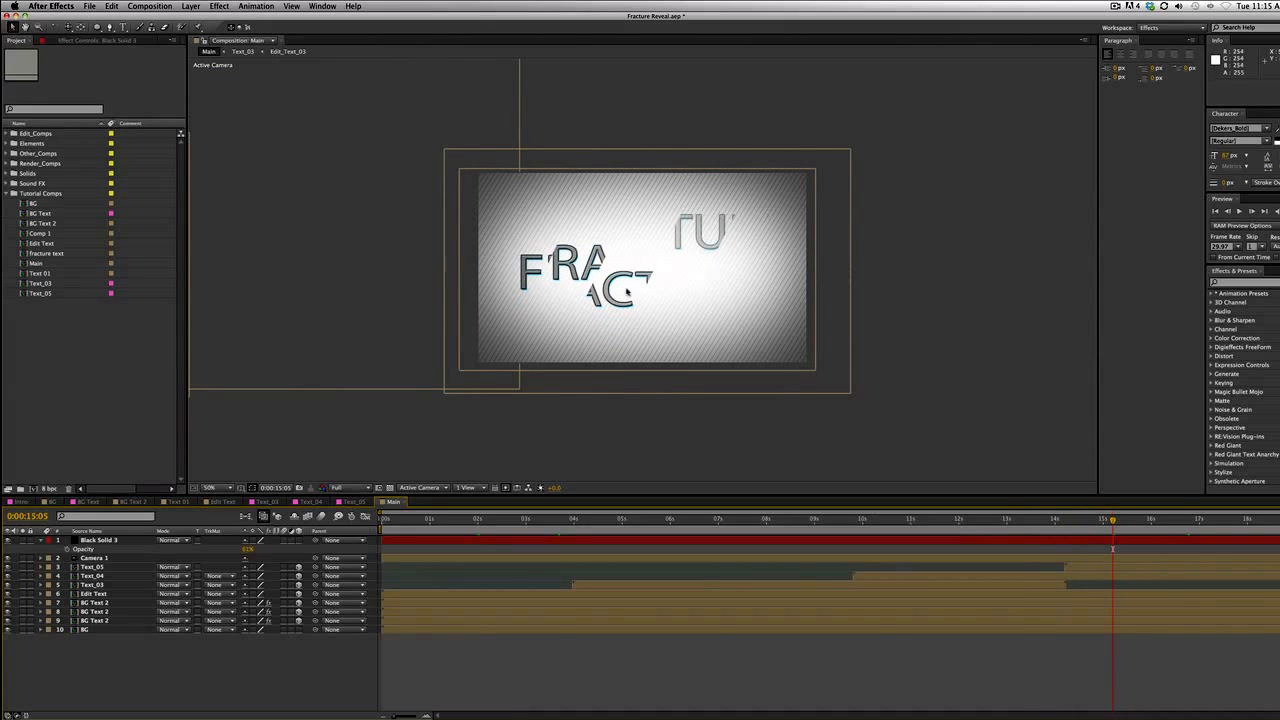
drag(1124, 522, 1141, 521)
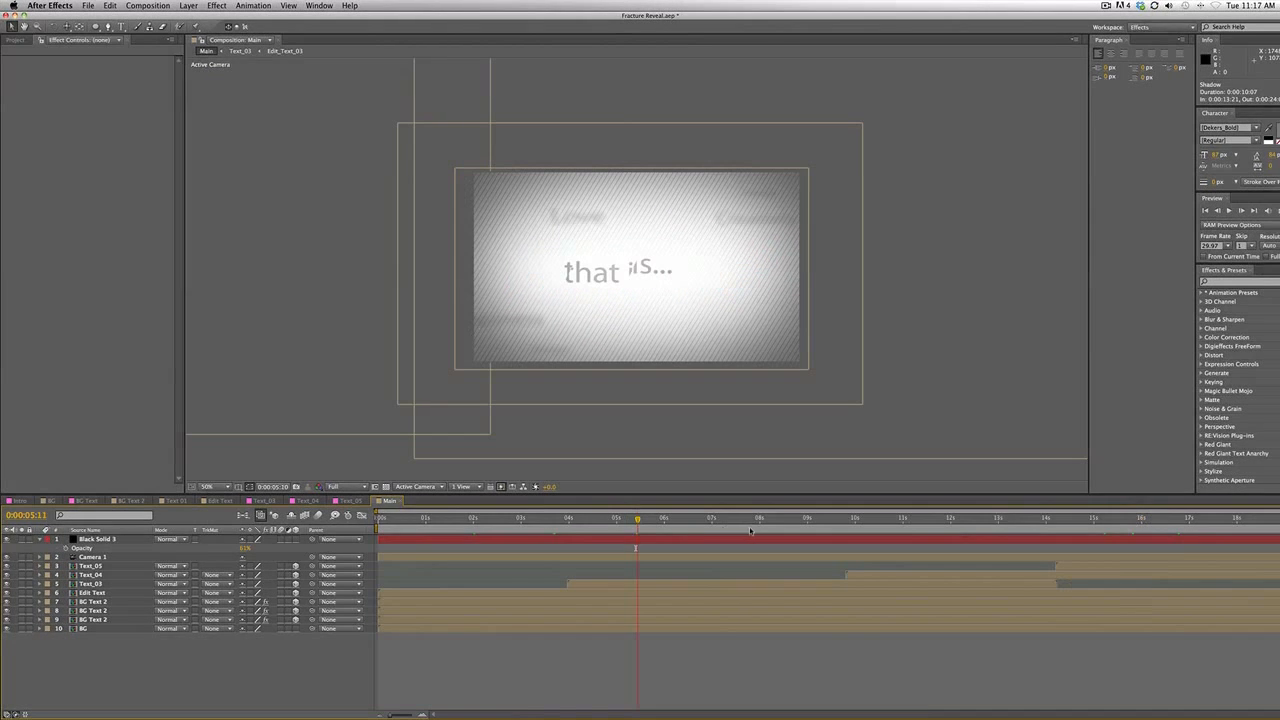
Inspect the FRACTURE title up close around 0:00:16:07 and bring the 0:00:16:18 frame into view
drag(1059, 517, 1154, 536)
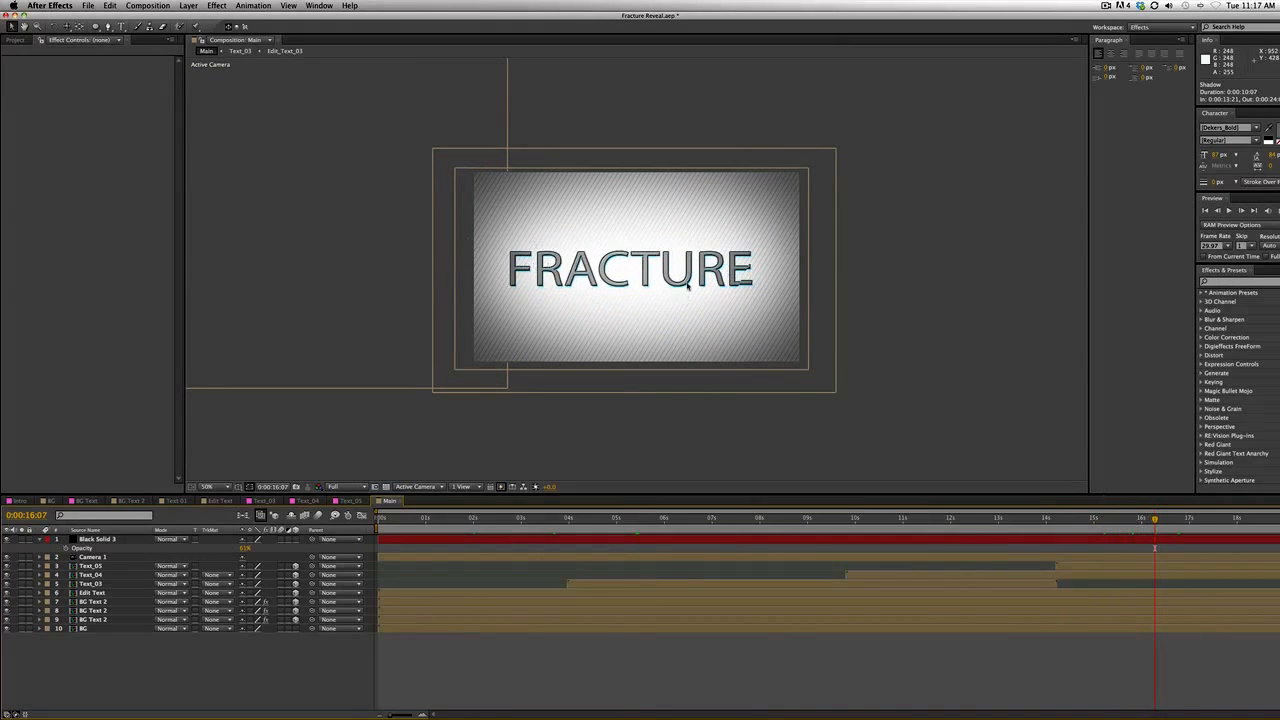
key(slash)
scroll(655, 365, up, 2)
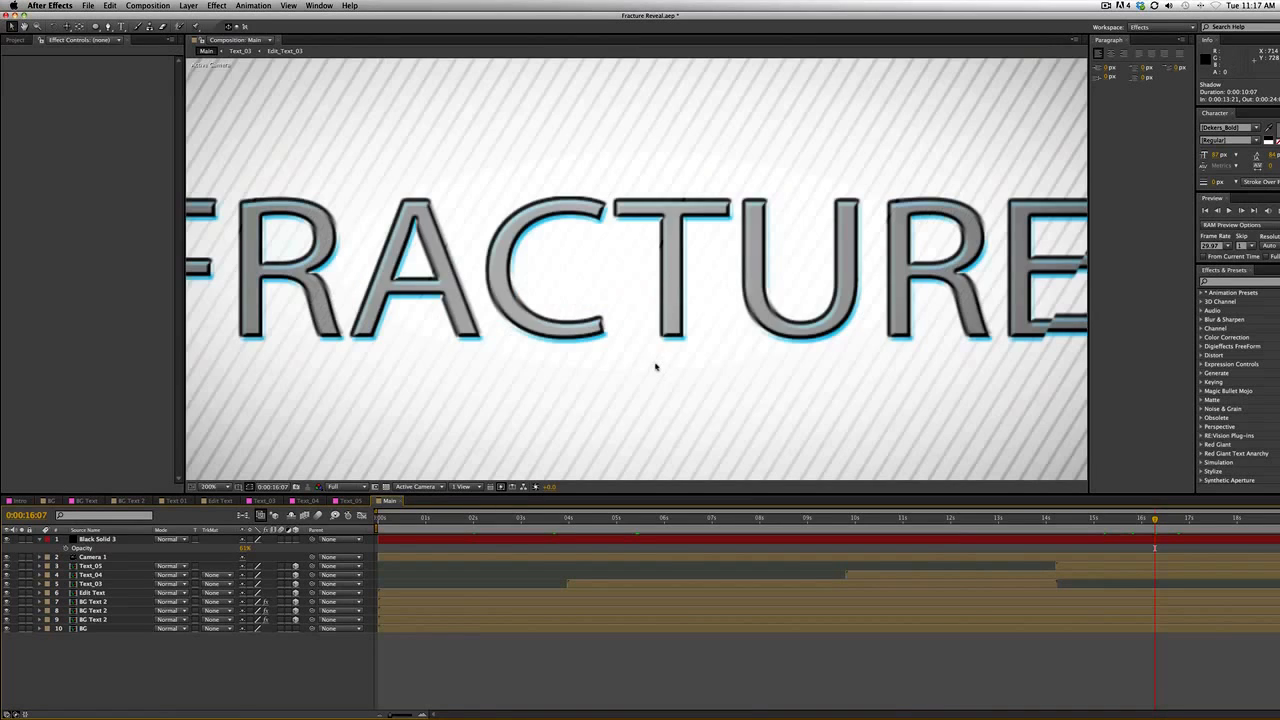
scroll(597, 337, down, 4)
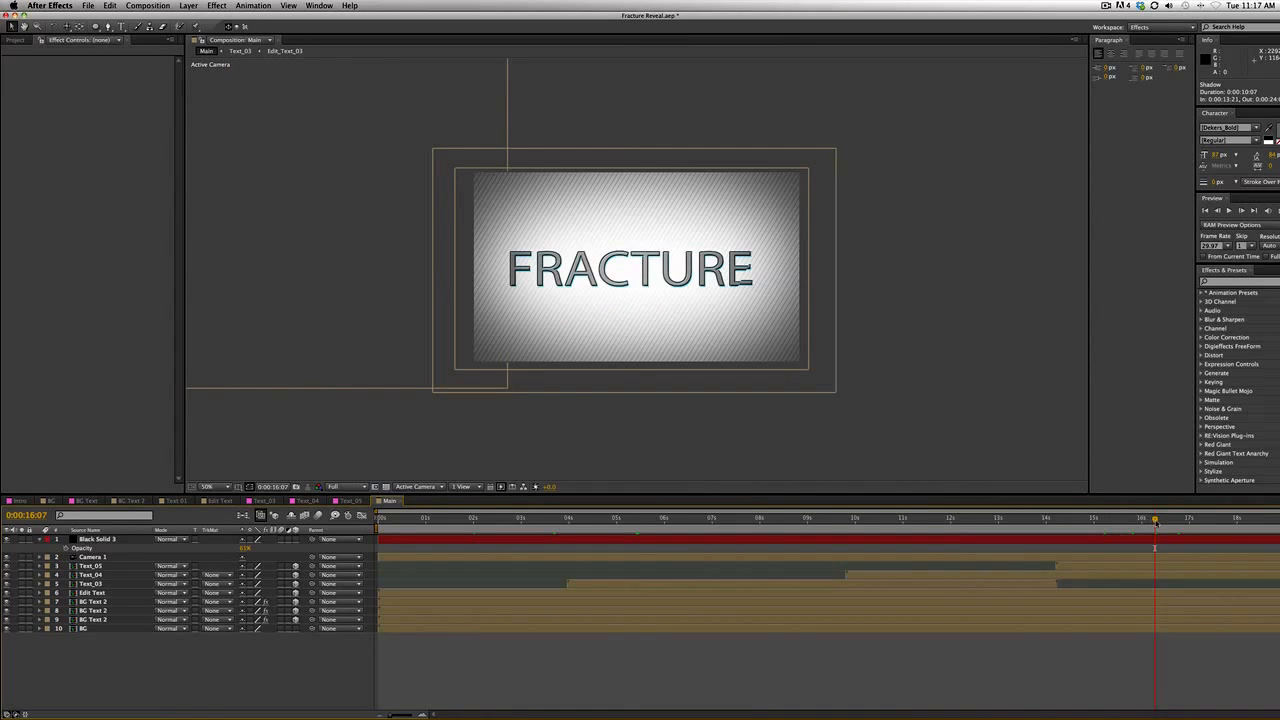
mouse_move(1156, 521)
mouse_down()
mouse_move(1191, 520)
mouse_move(1176, 520)
mouse_up()
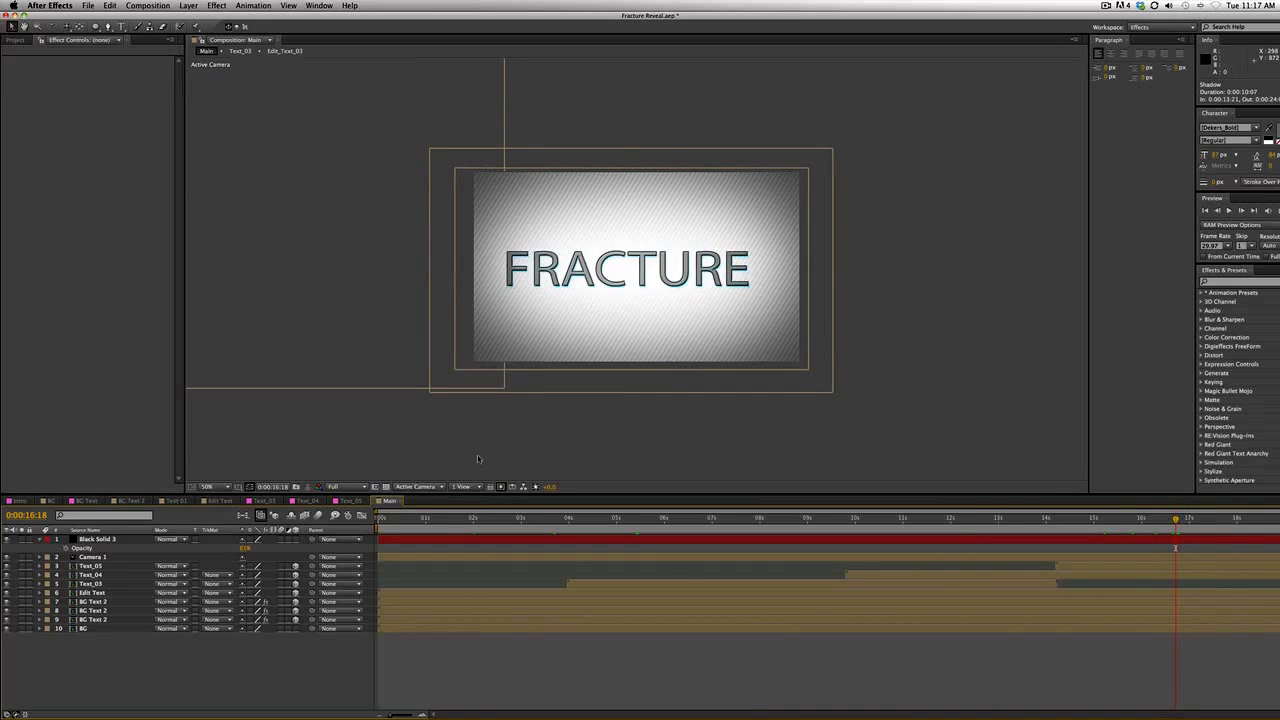
Duplicate the Text_05 layer in Main and rename the upper copy "shadow"
click(110, 583)
click(108, 575)
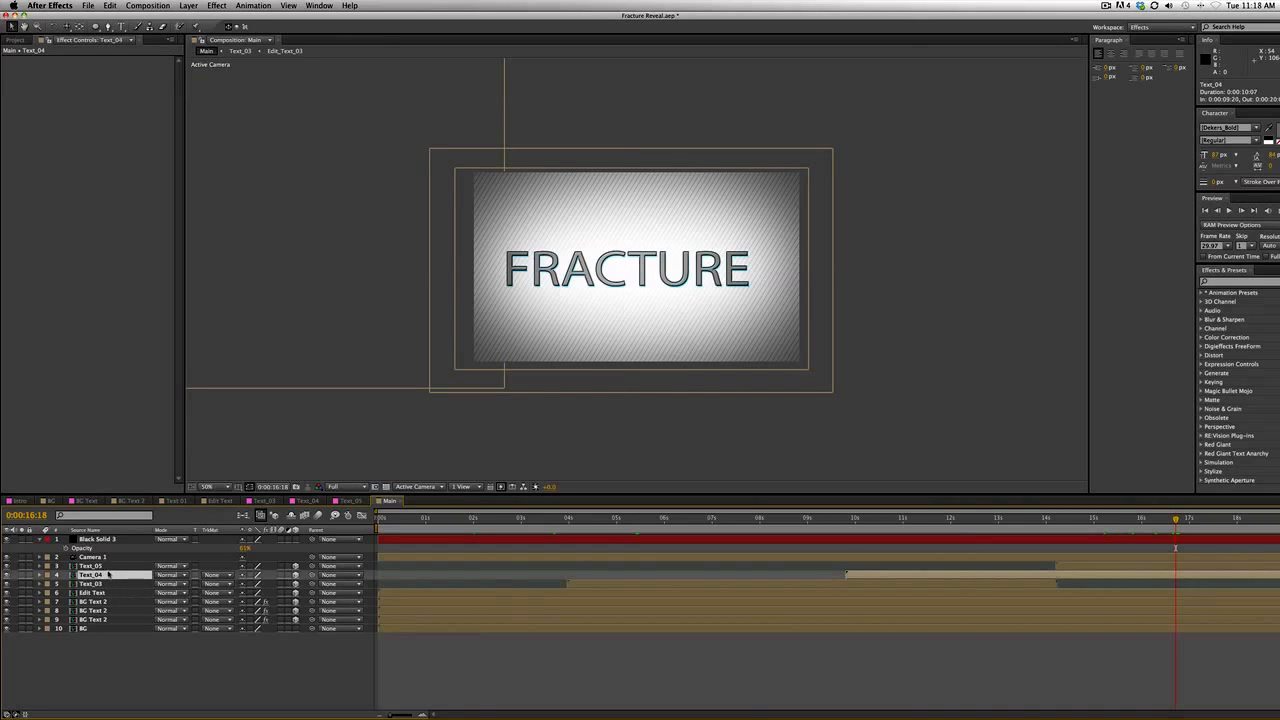
click(106, 566)
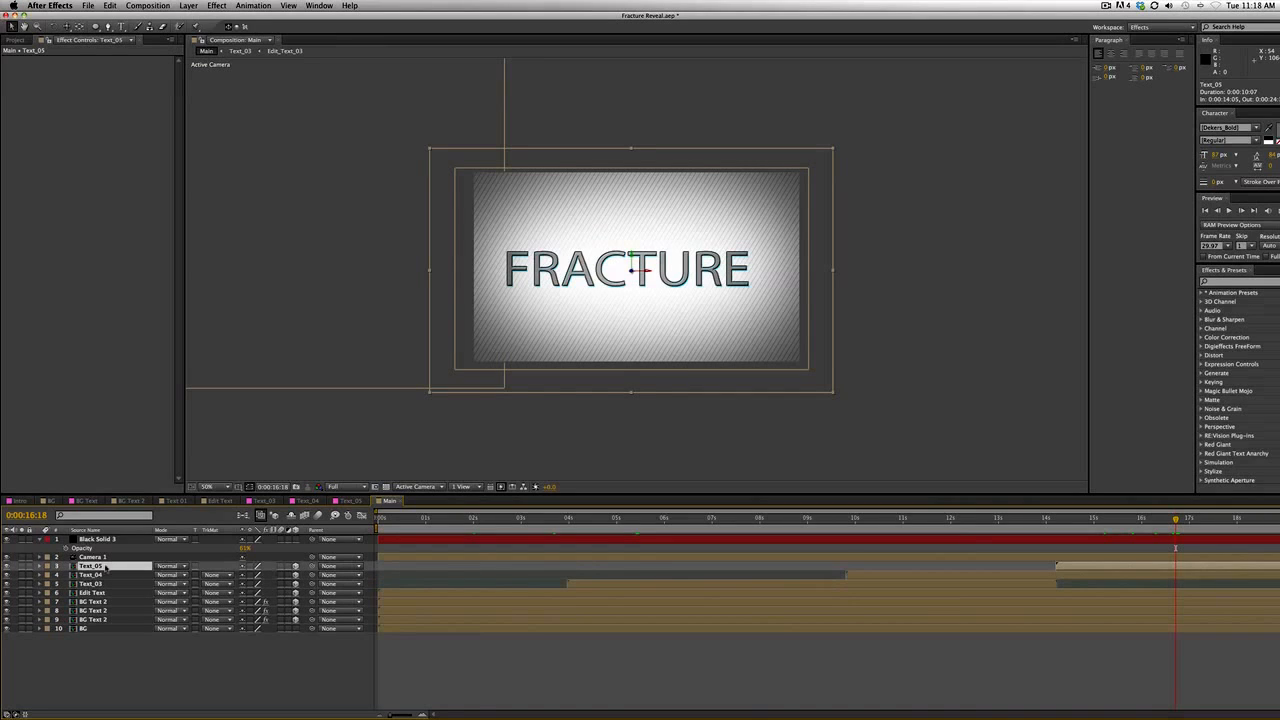
key(super+d)
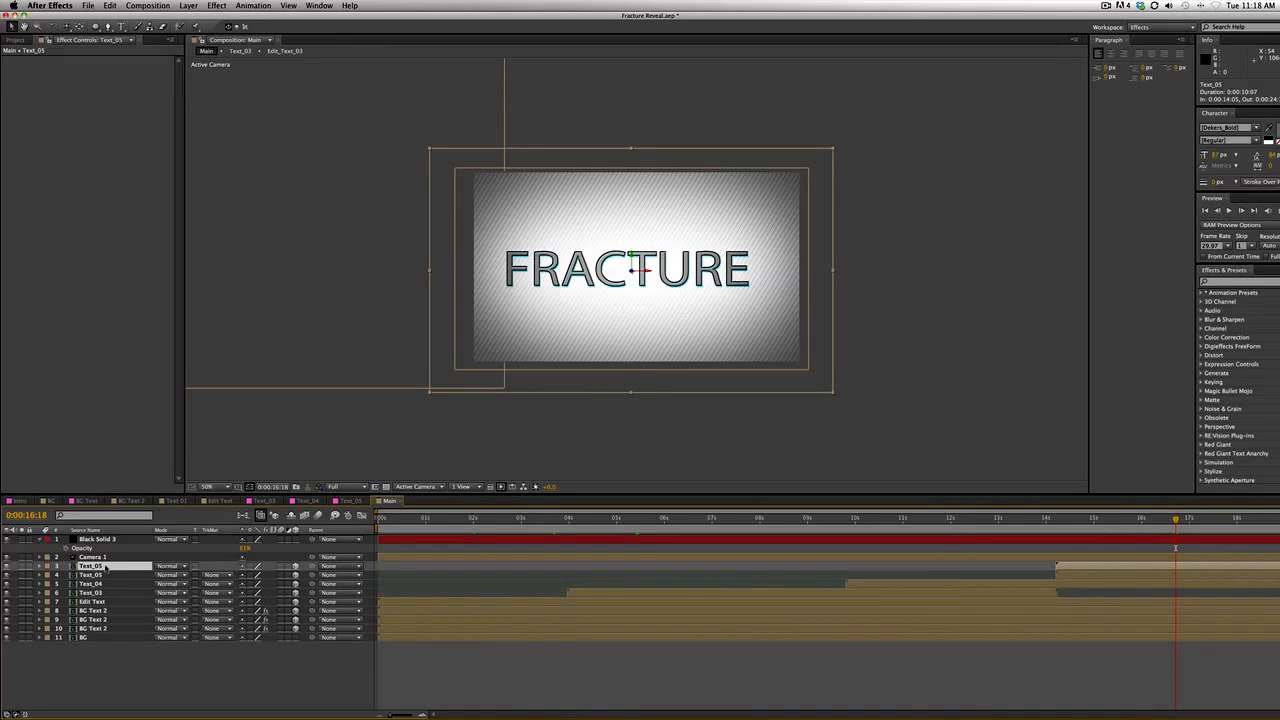
key(Return)
text(shadow)
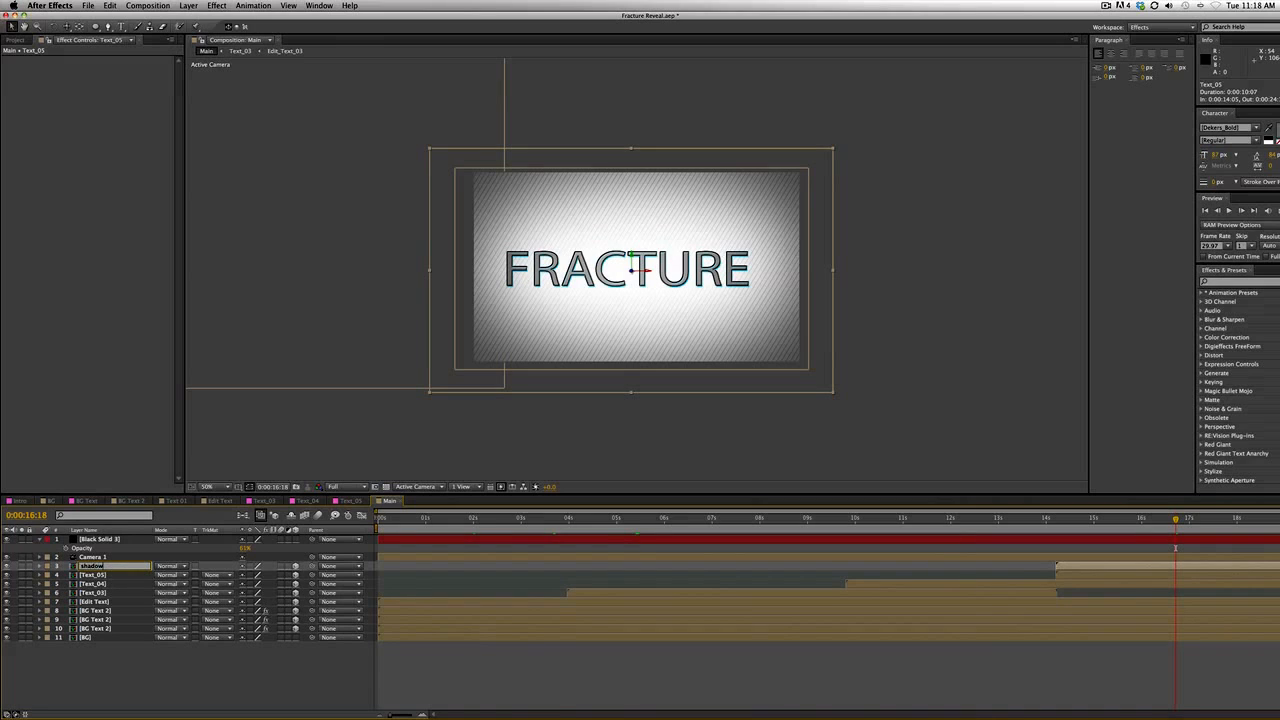
key(Return)
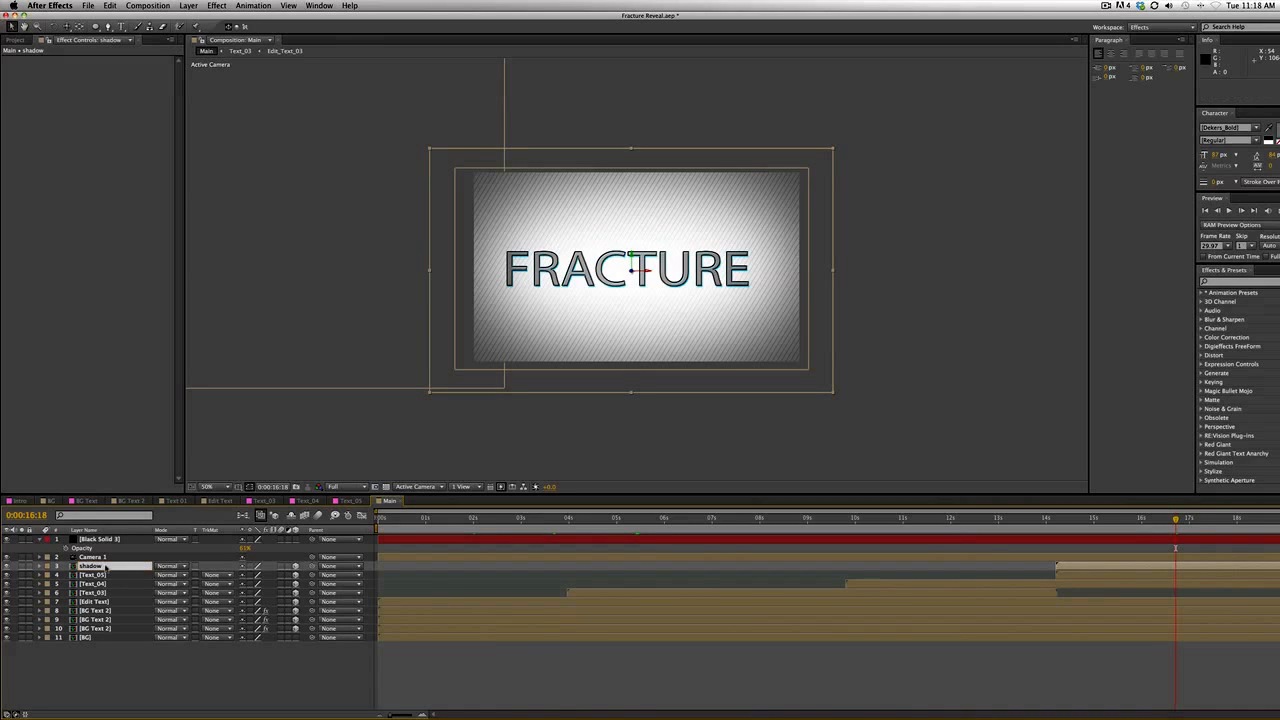
Rename the original Text_05 layer beneath the shadow copy as "fracture"
click(97, 576)
key(Return)
text(fracture)
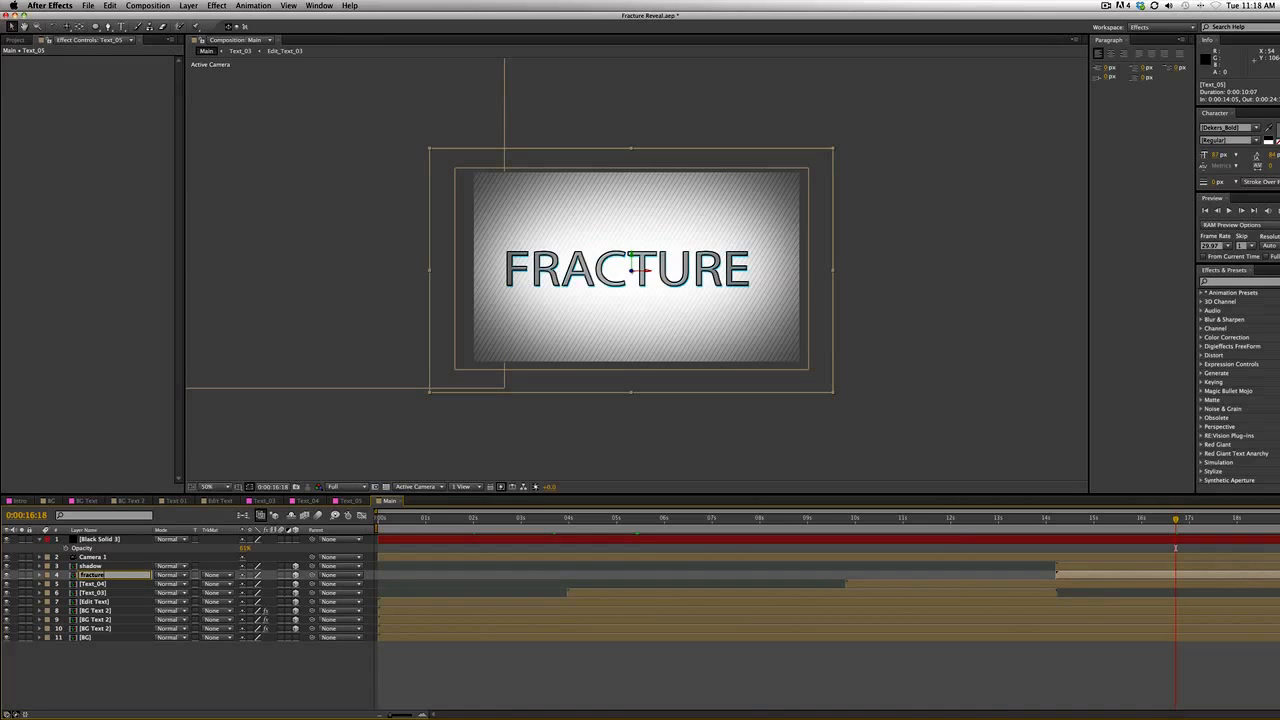
key(Return)
click(93, 584)
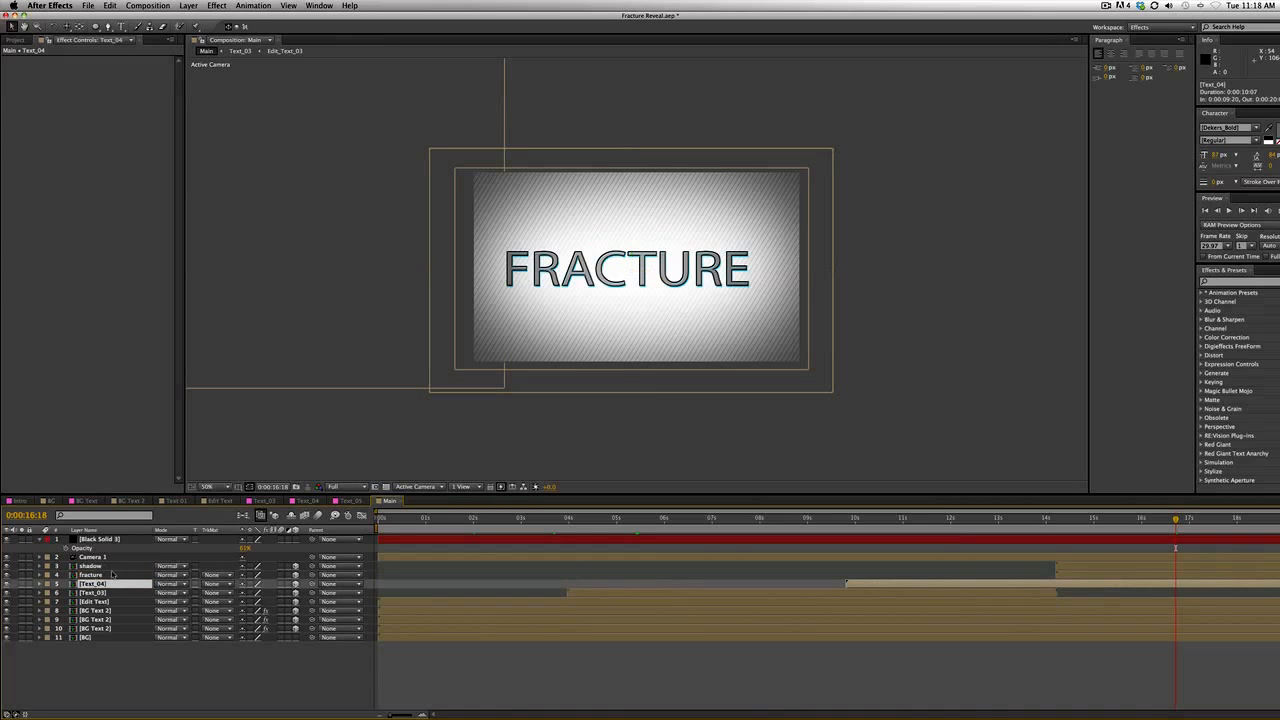
Apply the CC Radial Fast Blur effect to the shadow layer
click(110, 575)
click(109, 566)
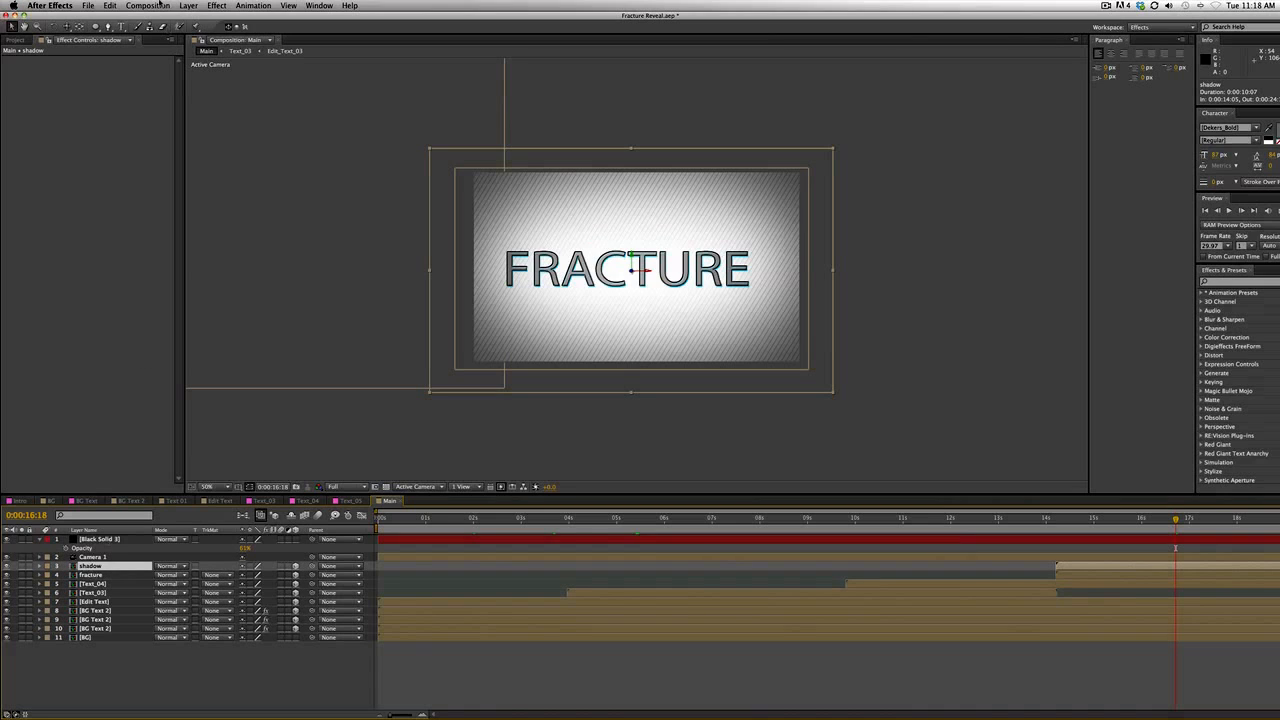
click(225, 5)
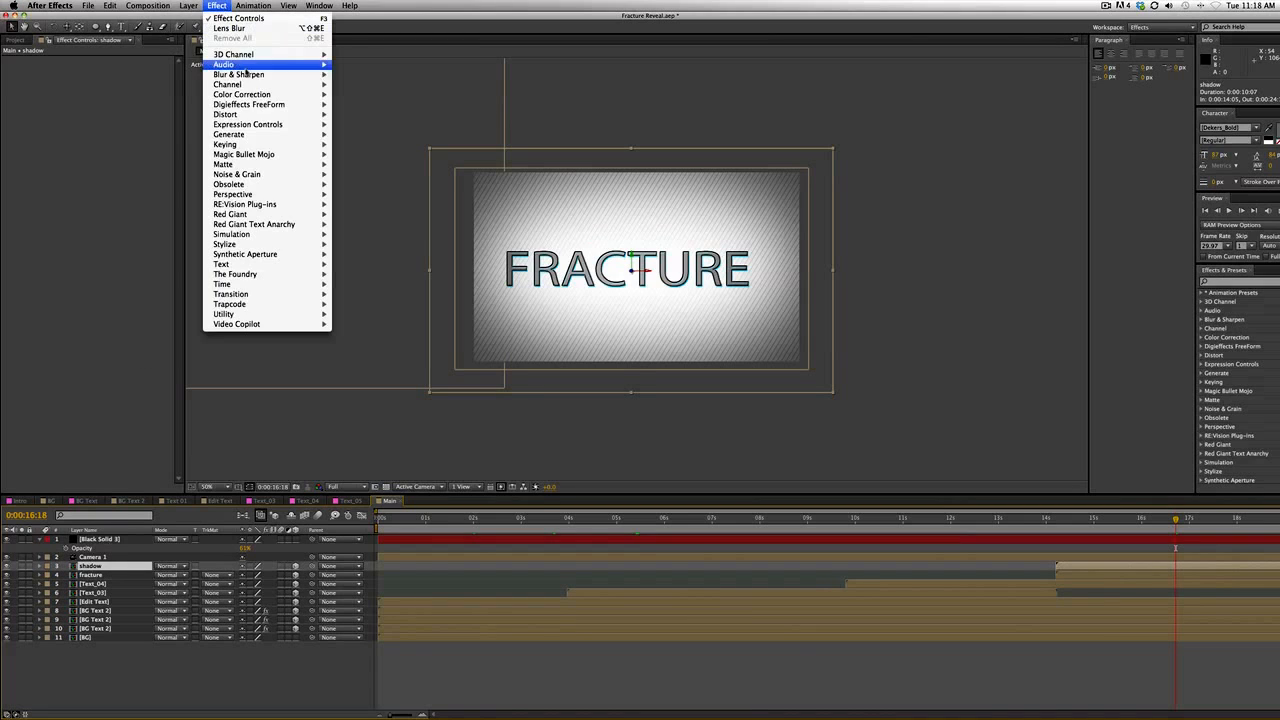
mouse_move(235, 77)
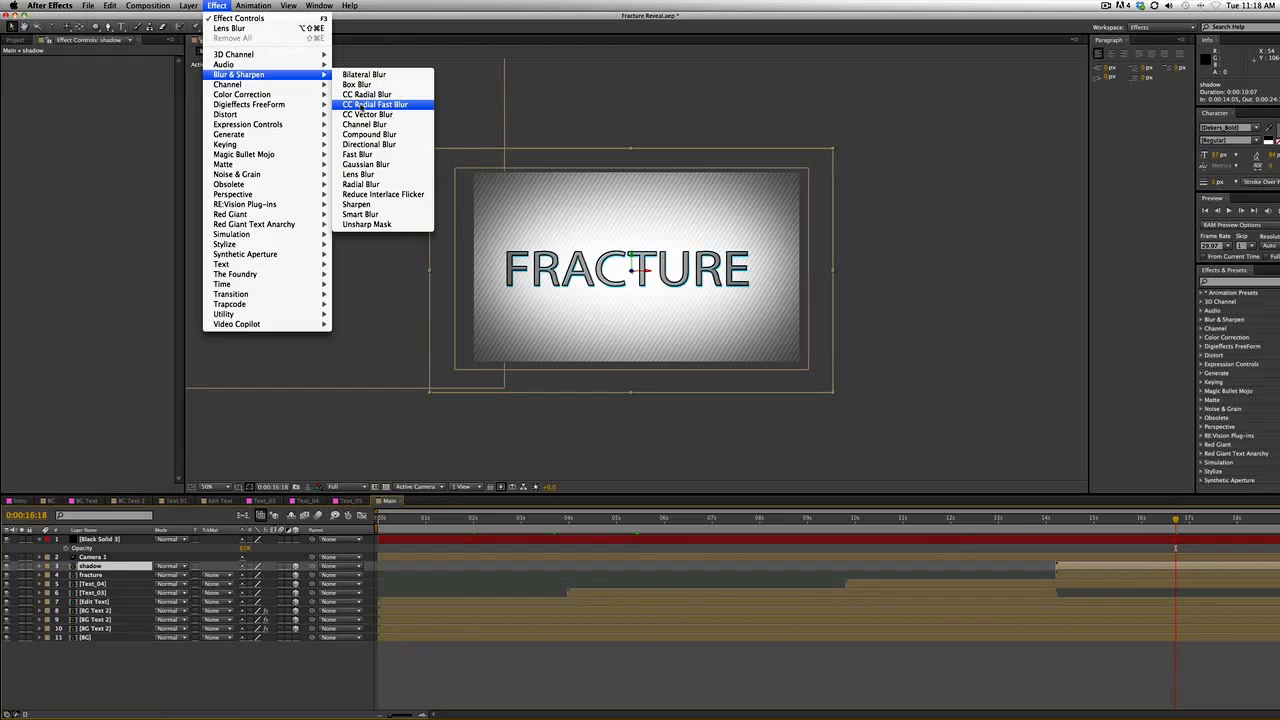
click(362, 104)
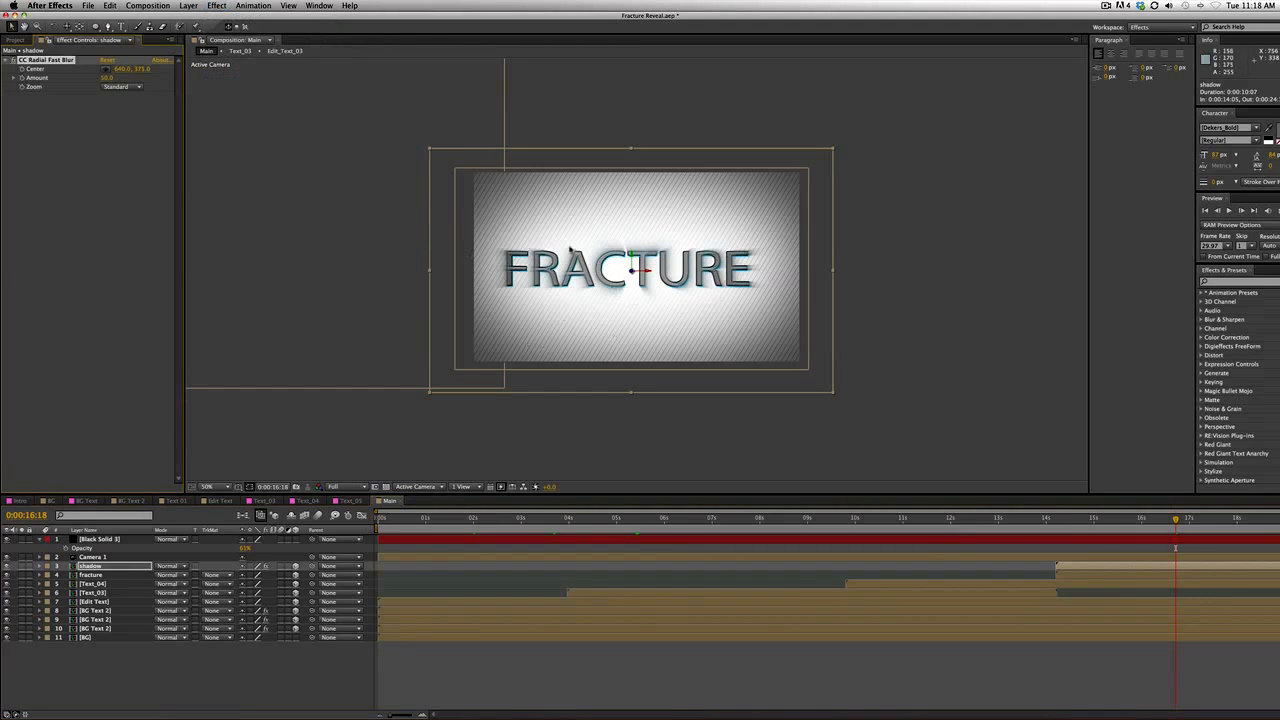
click(13, 79)
click(13, 79)
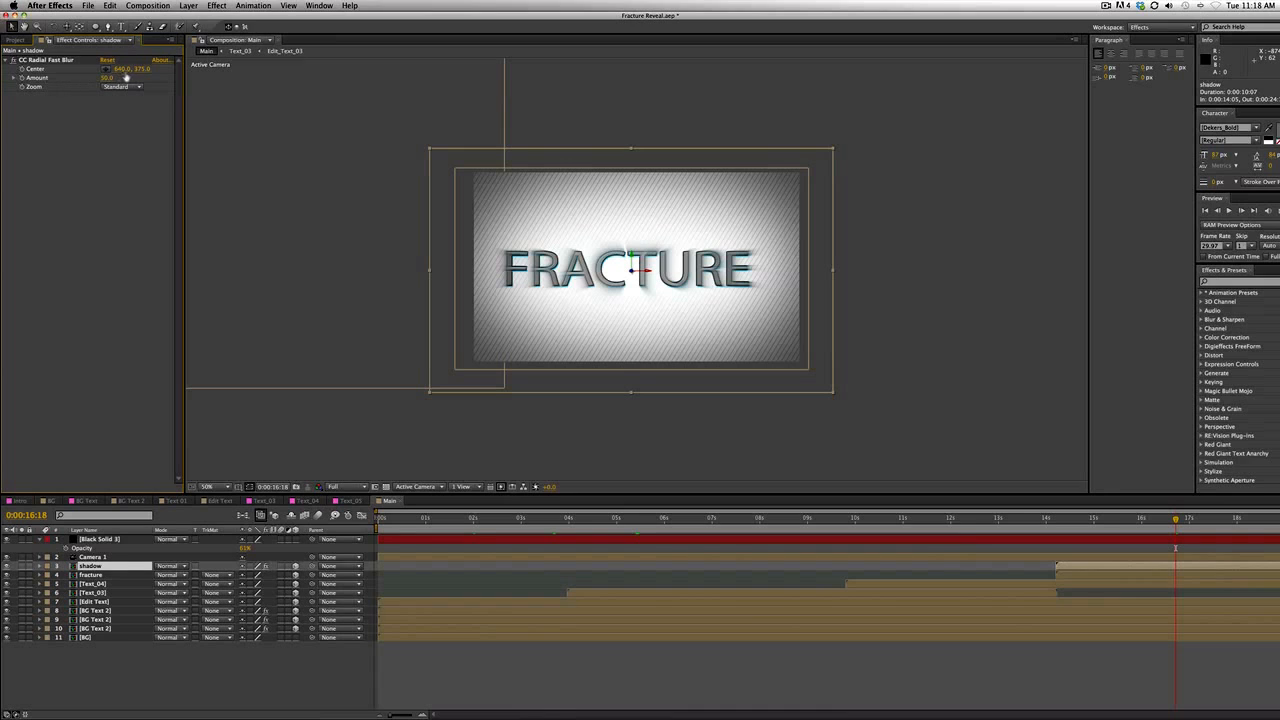
Raise the shadow's radial blur center to about 640, 50 and place the shadow layer beneath fracture
mouse_move(139, 69)
mouse_down()
mouse_move(176, 72)
mouse_move(118, 67)
mouse_up()
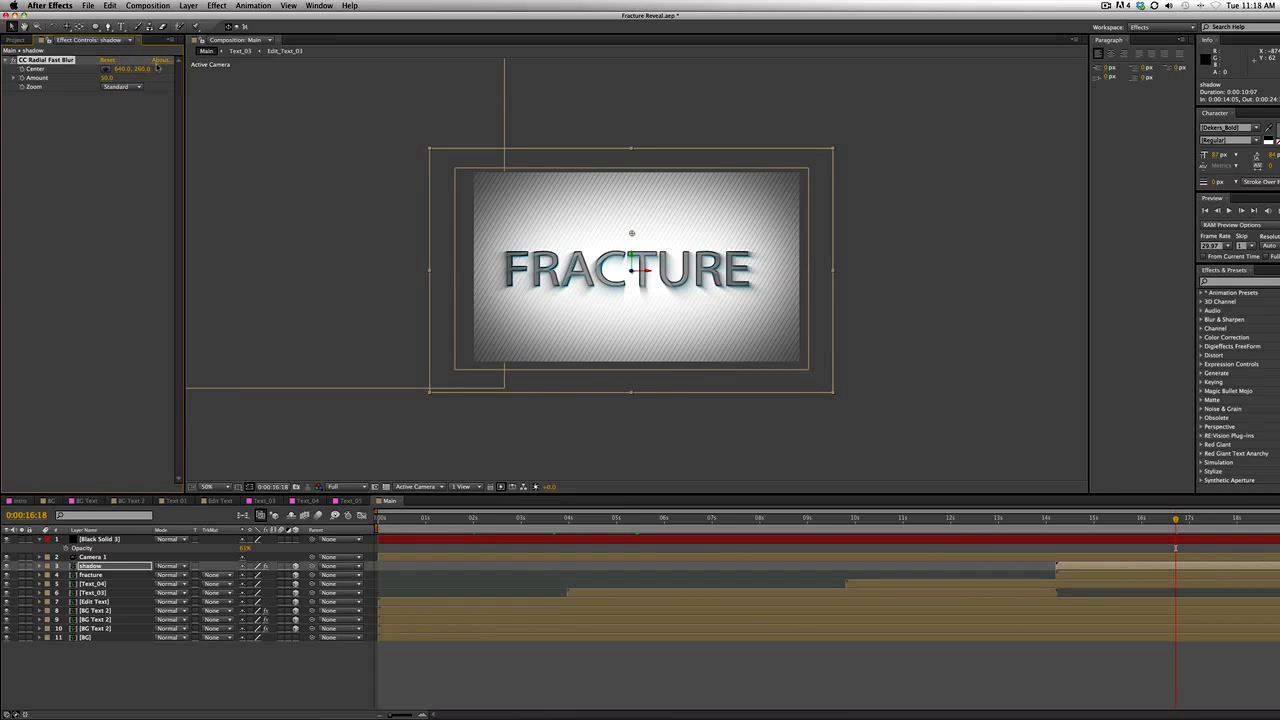
drag(147, 73, 54, 73)
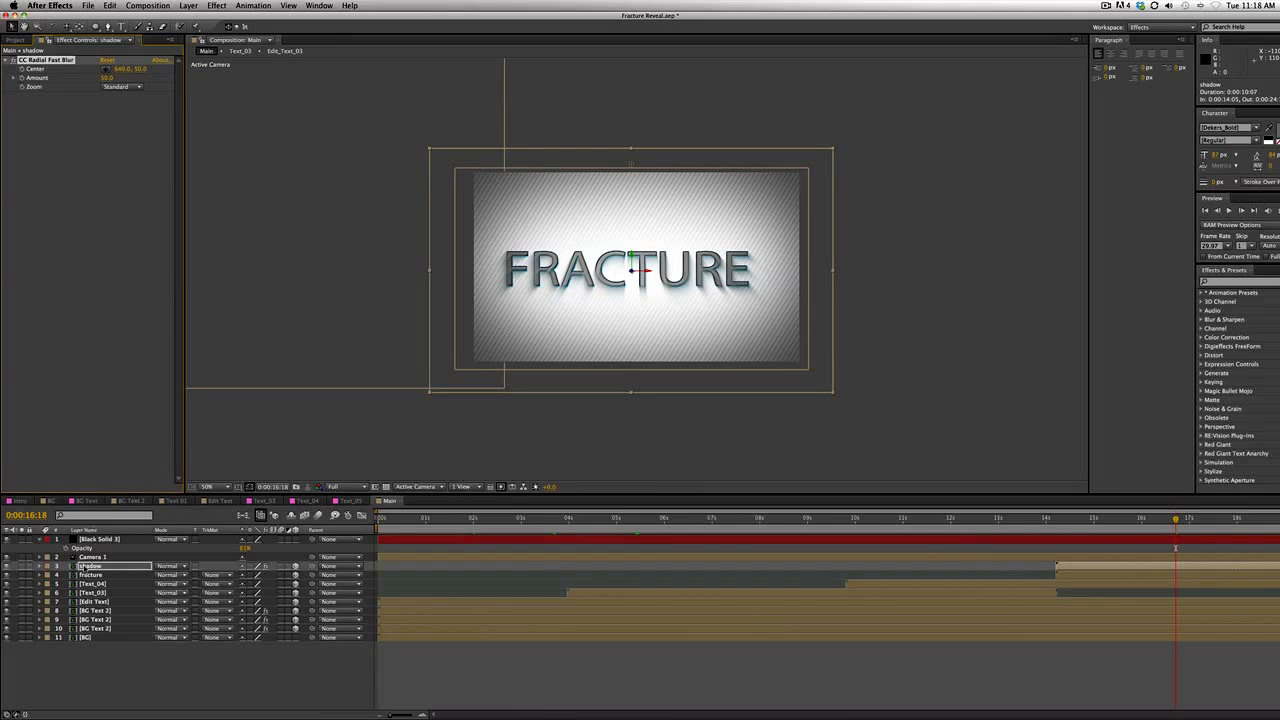
drag(84, 567, 90, 578)
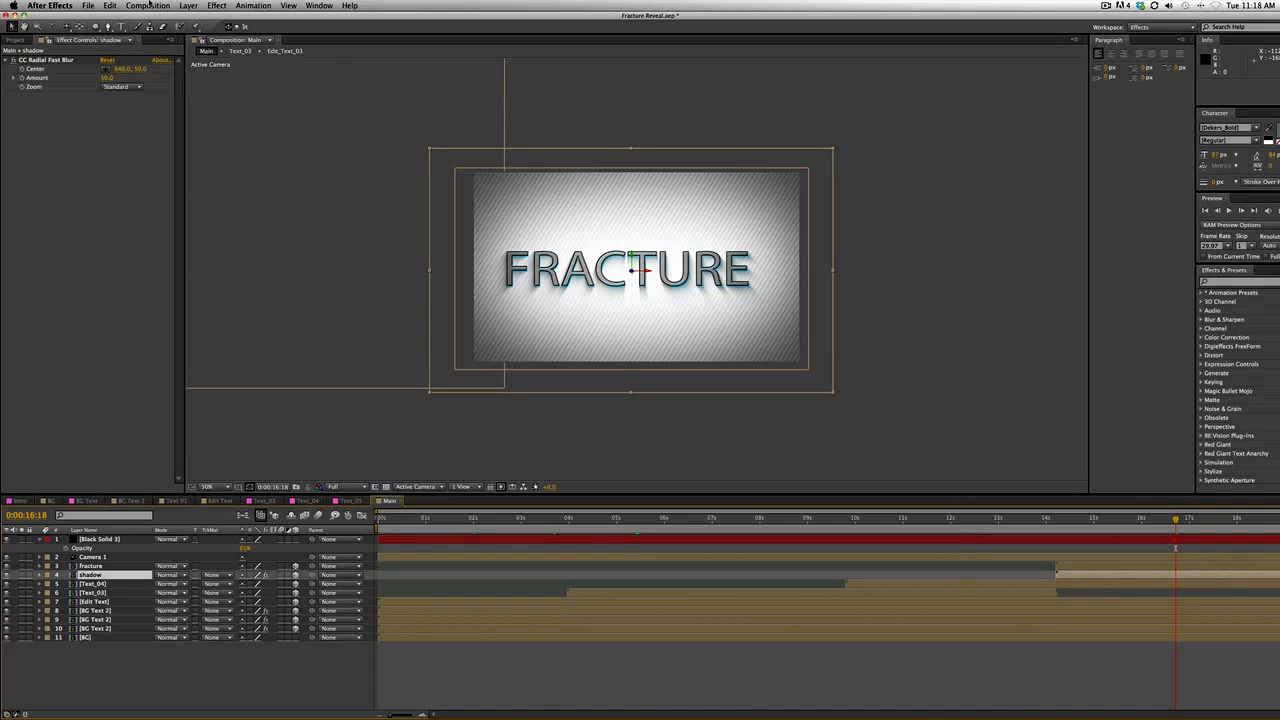
Add a Tint effect to the shadow layer and map white to black (000000)
click(217, 5)
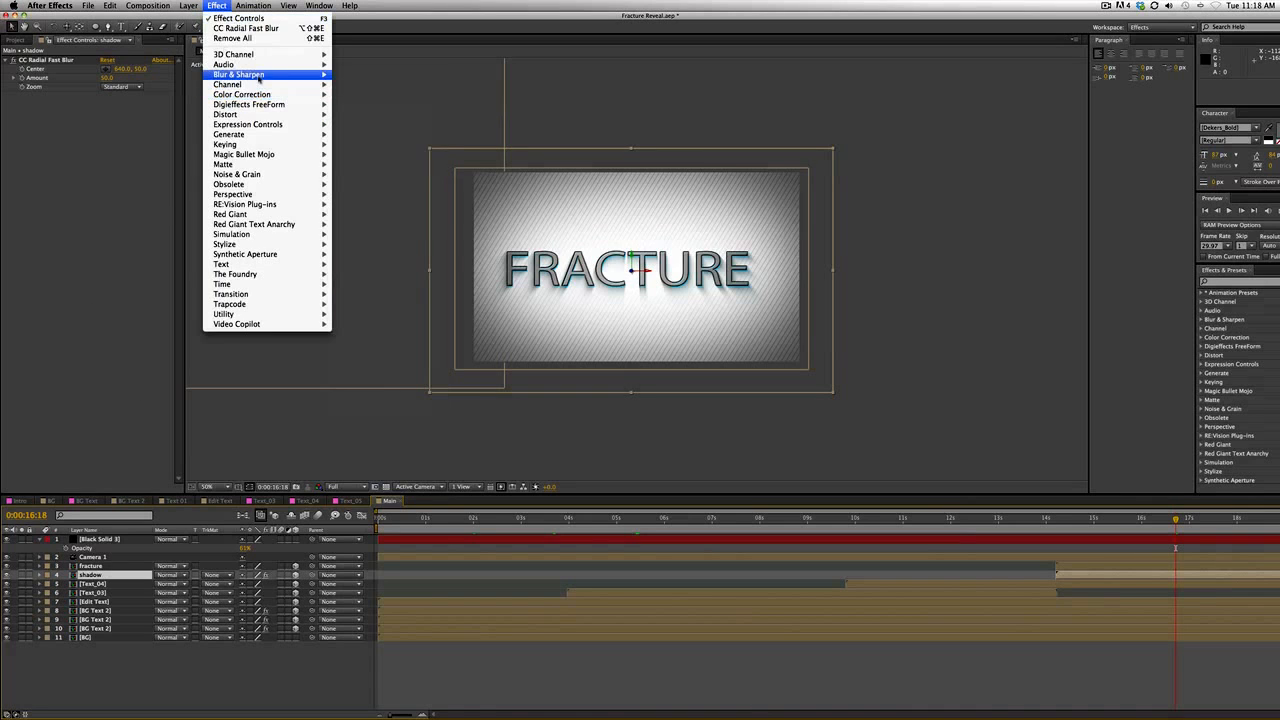
mouse_move(262, 95)
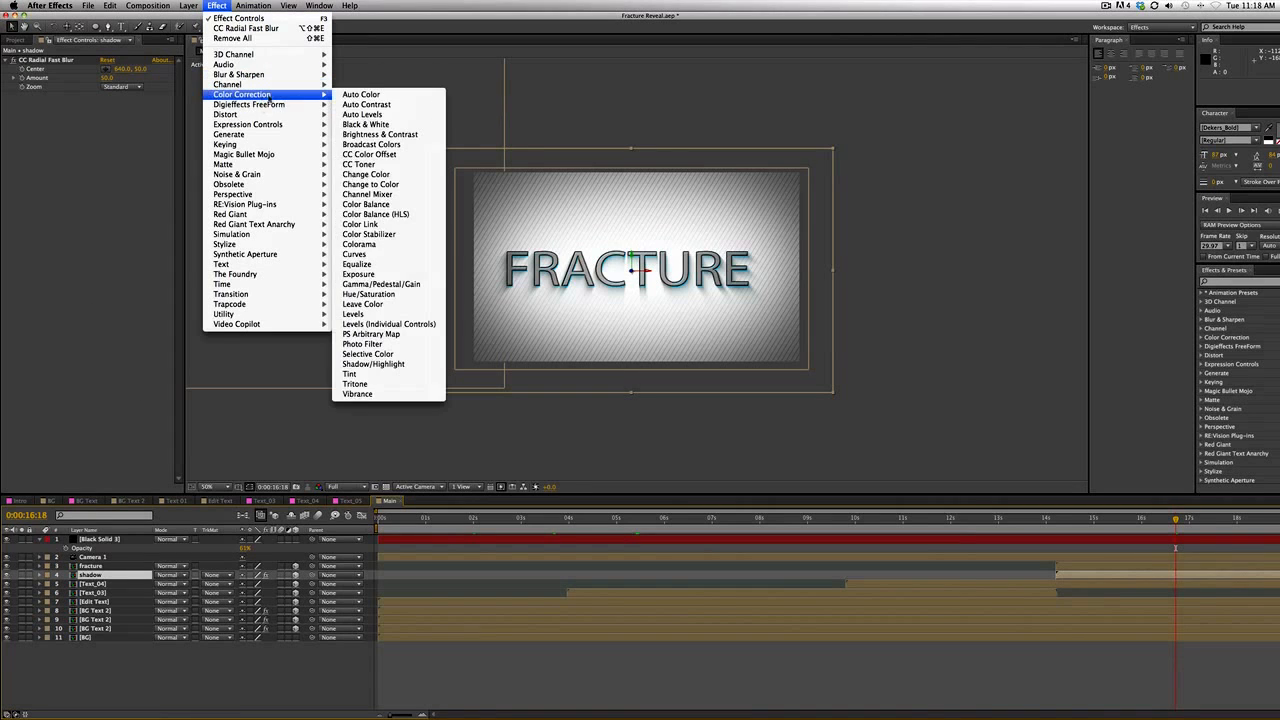
click(397, 375)
click(105, 113)
drag(92, 364, 2, 425)
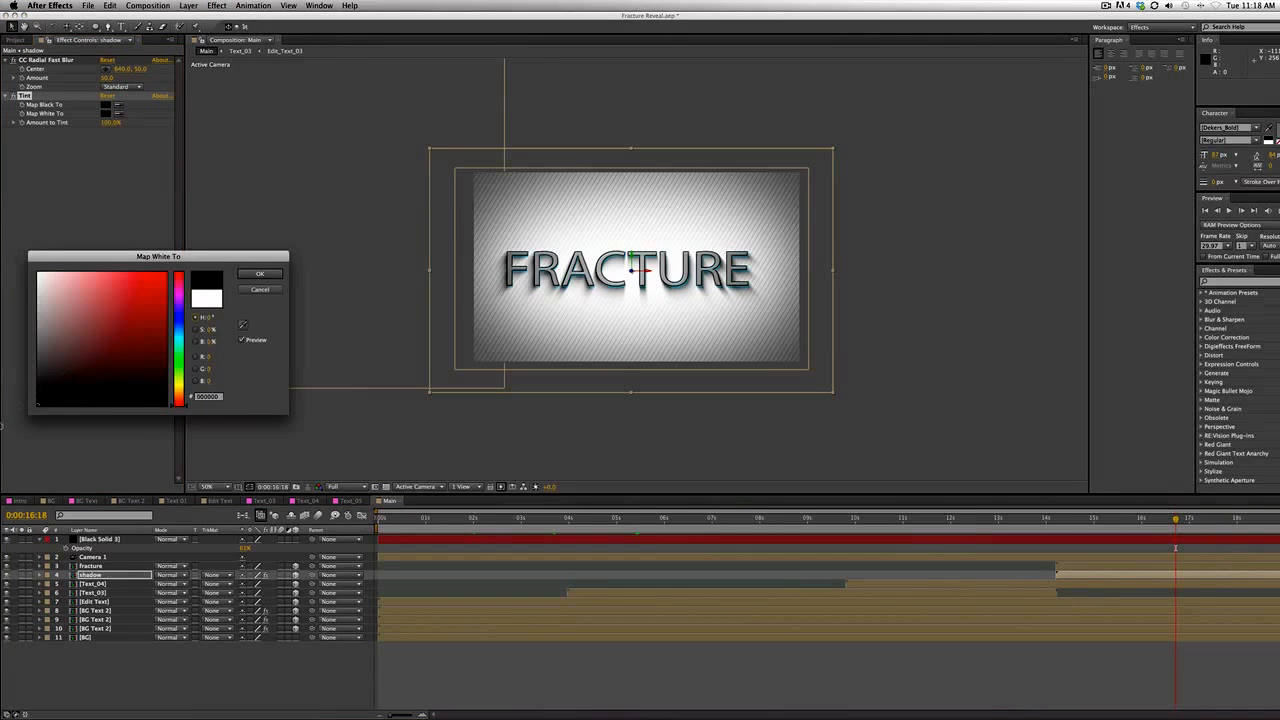
click(259, 274)
Examine the blurred shadow up close and compare the FRACTURE title with the shadow layer hidden and shown
click(341, 337)
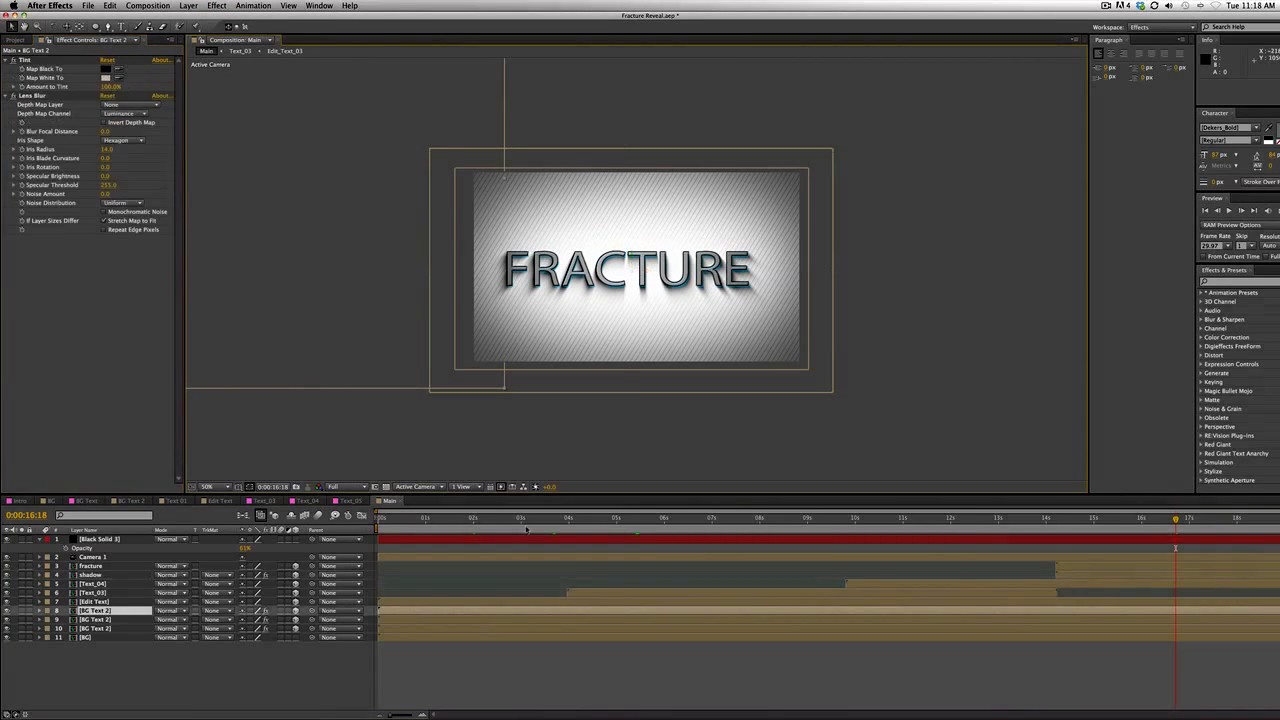
click(6, 60)
click(6, 68)
key(slash)
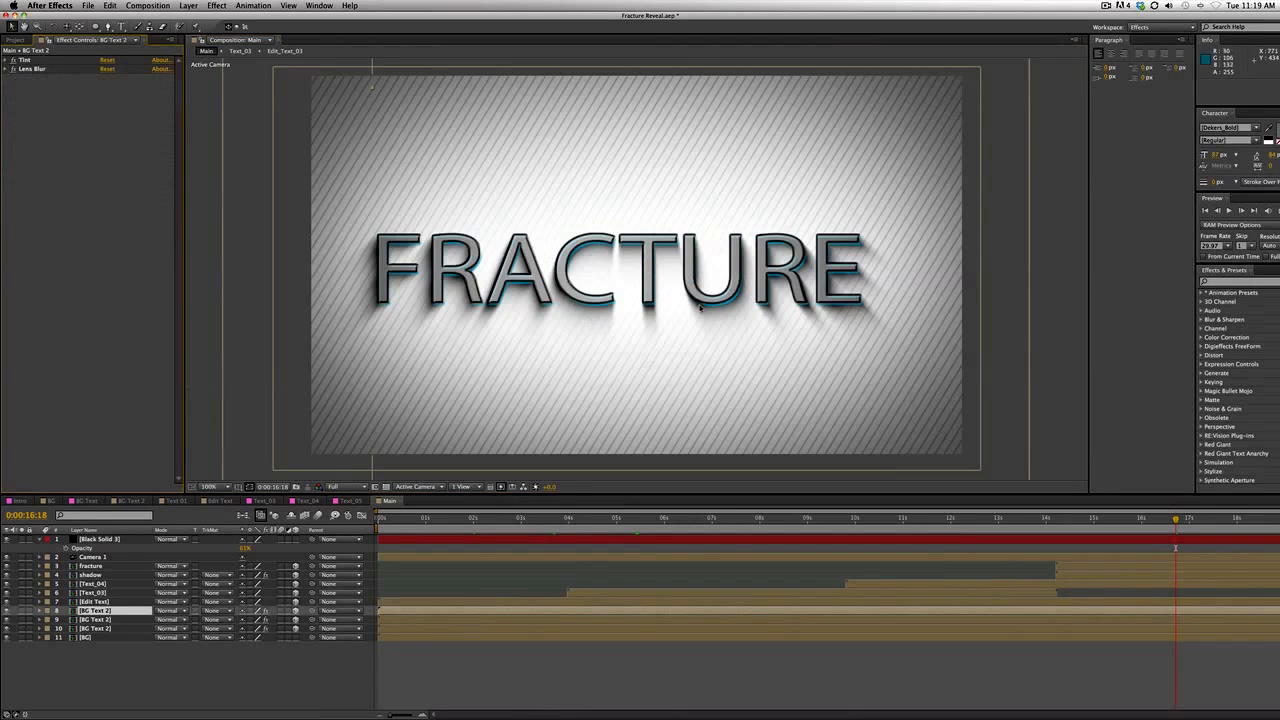
key(comma)
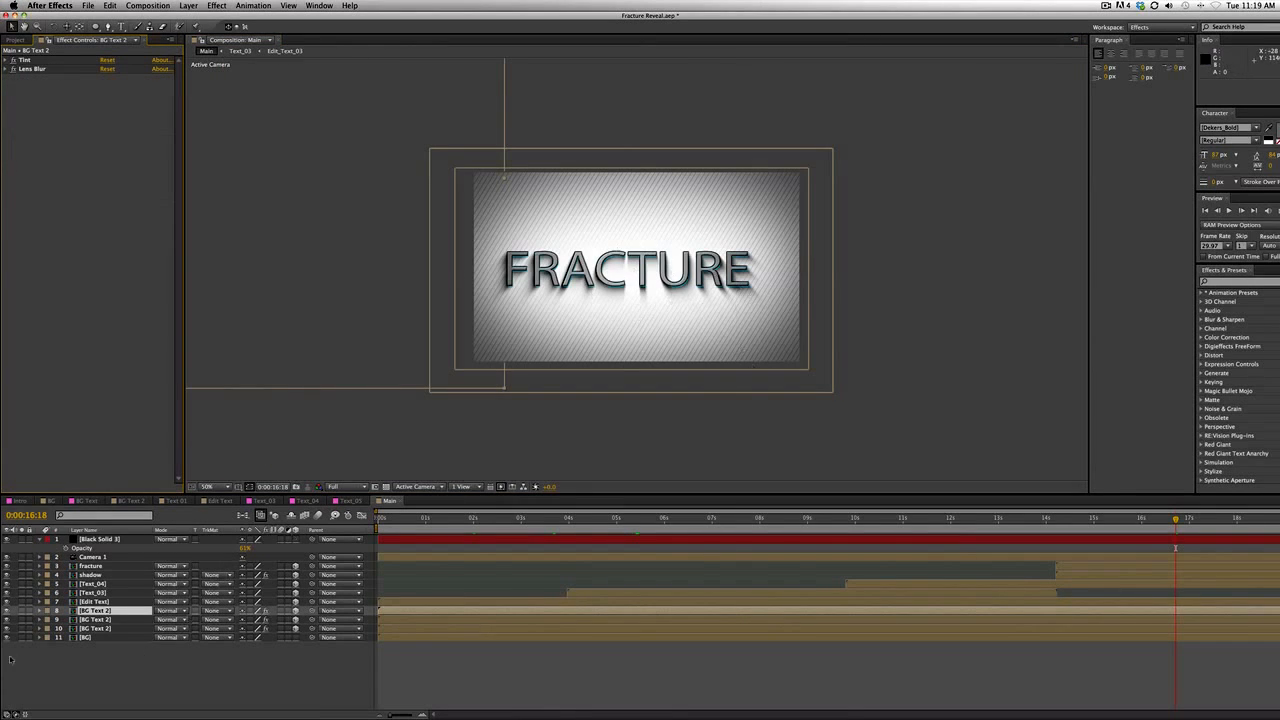
click(7, 575)
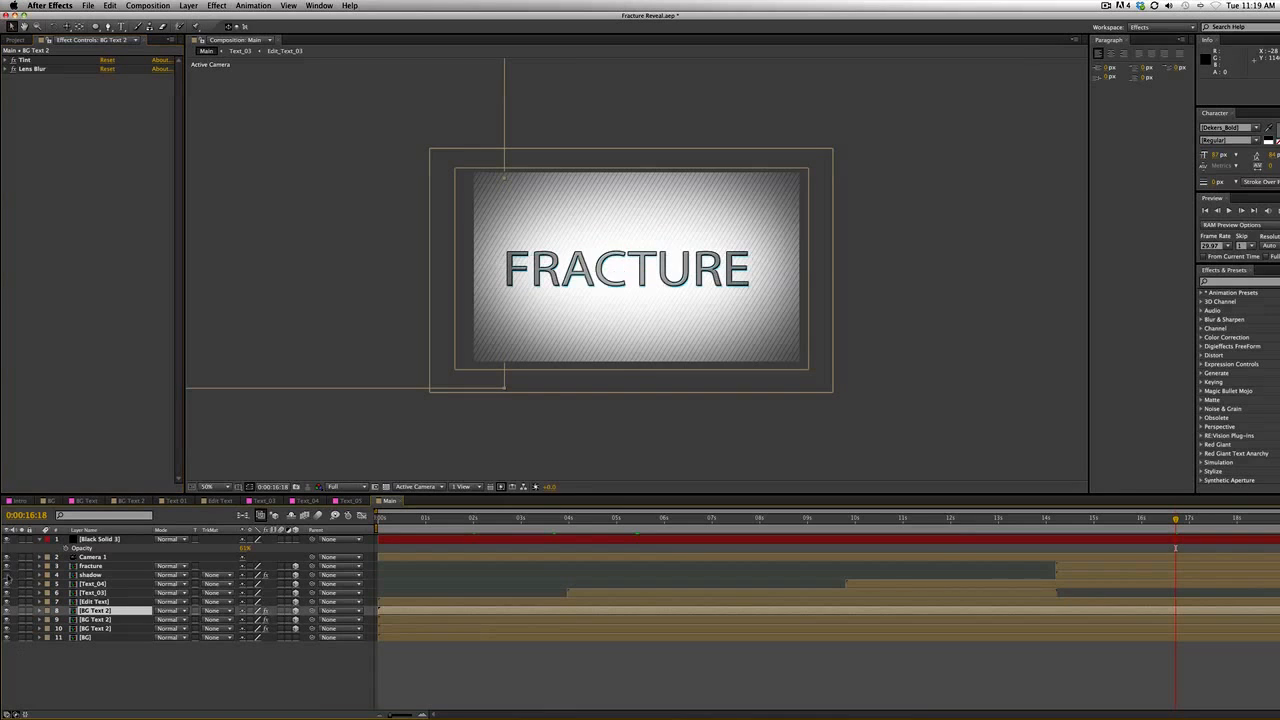
click(7, 575)
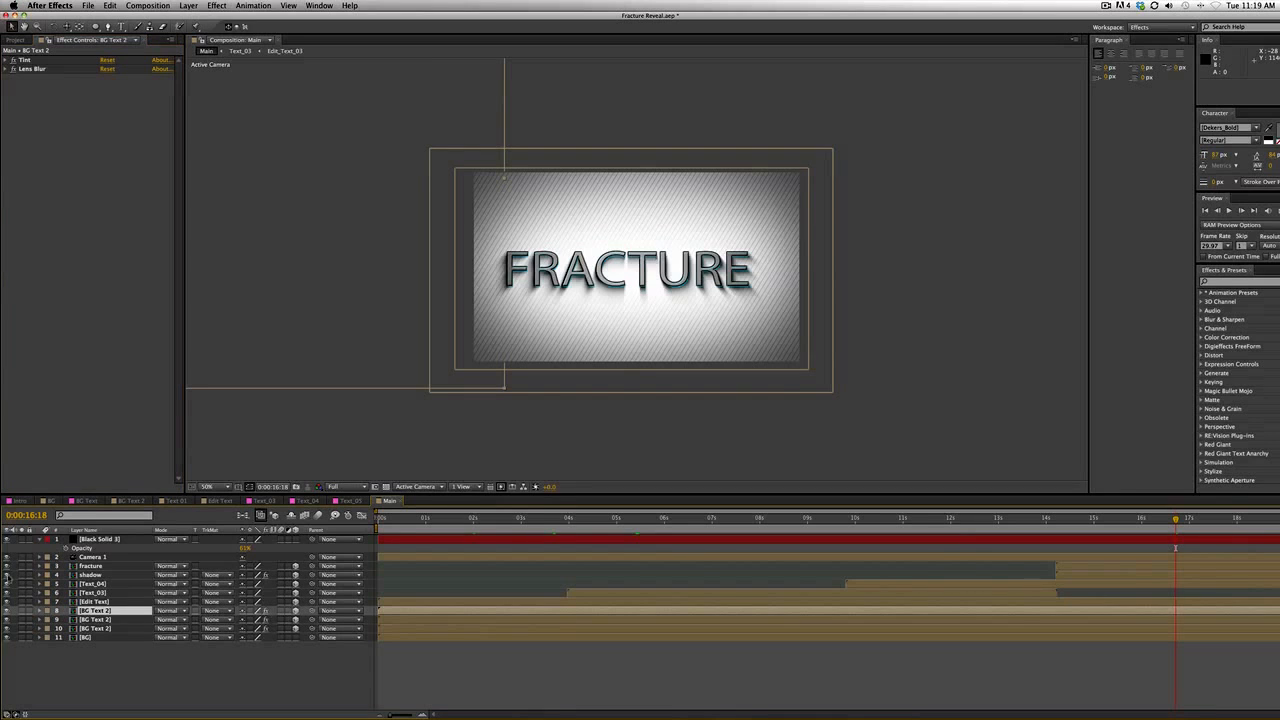
Duplicate the shadow layer and shift the copy's radial blur center to about 179, 53
click(120, 575)
key(ctrl+d)
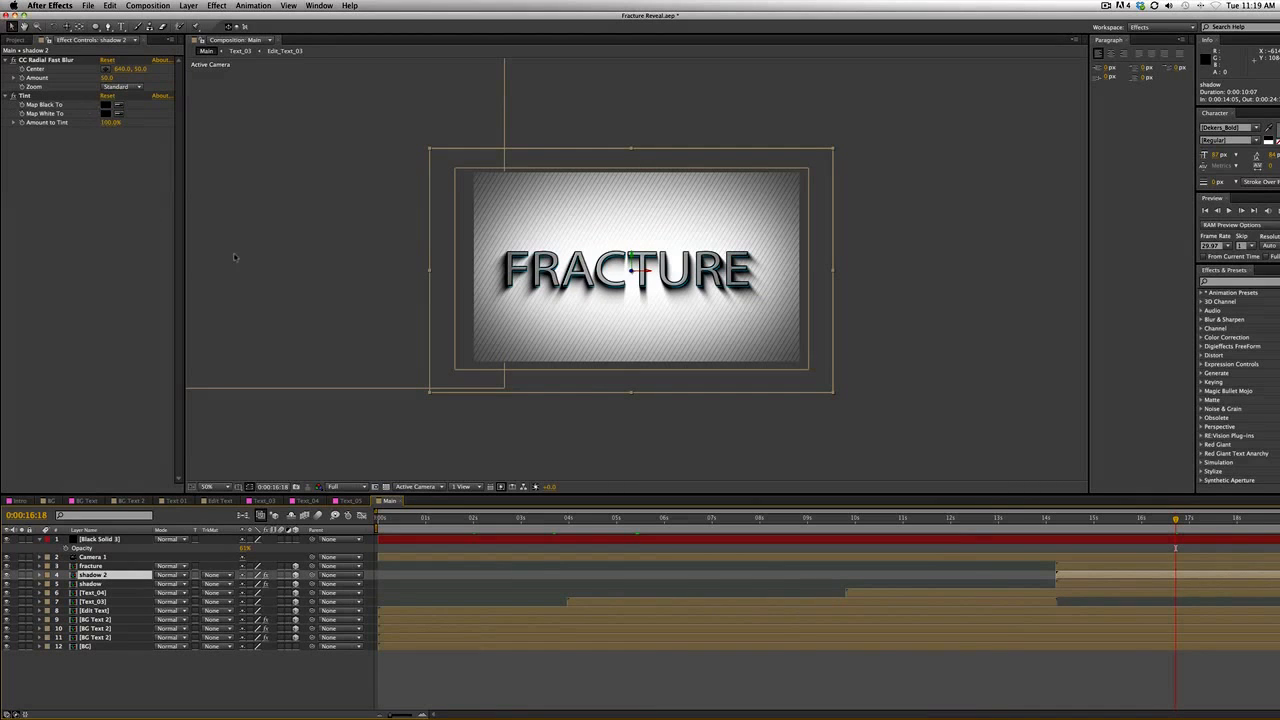
scroll(678, 305, up, 1)
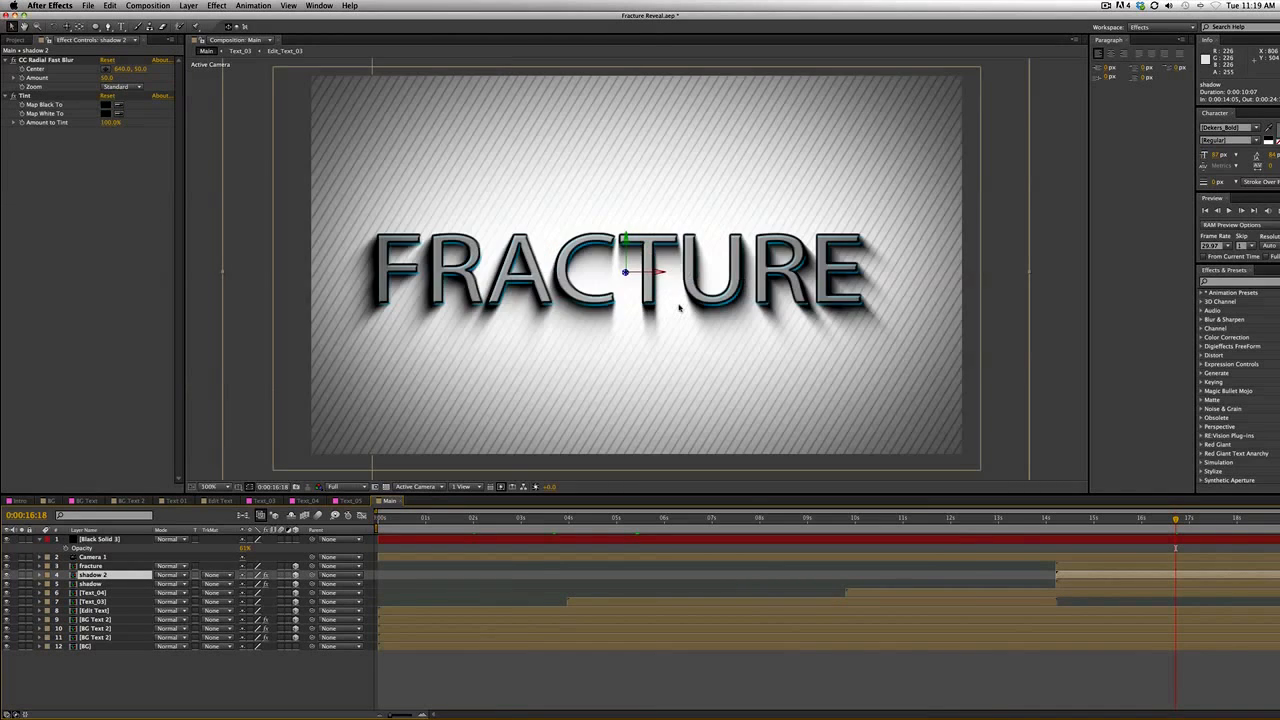
scroll(680, 308, down, 1)
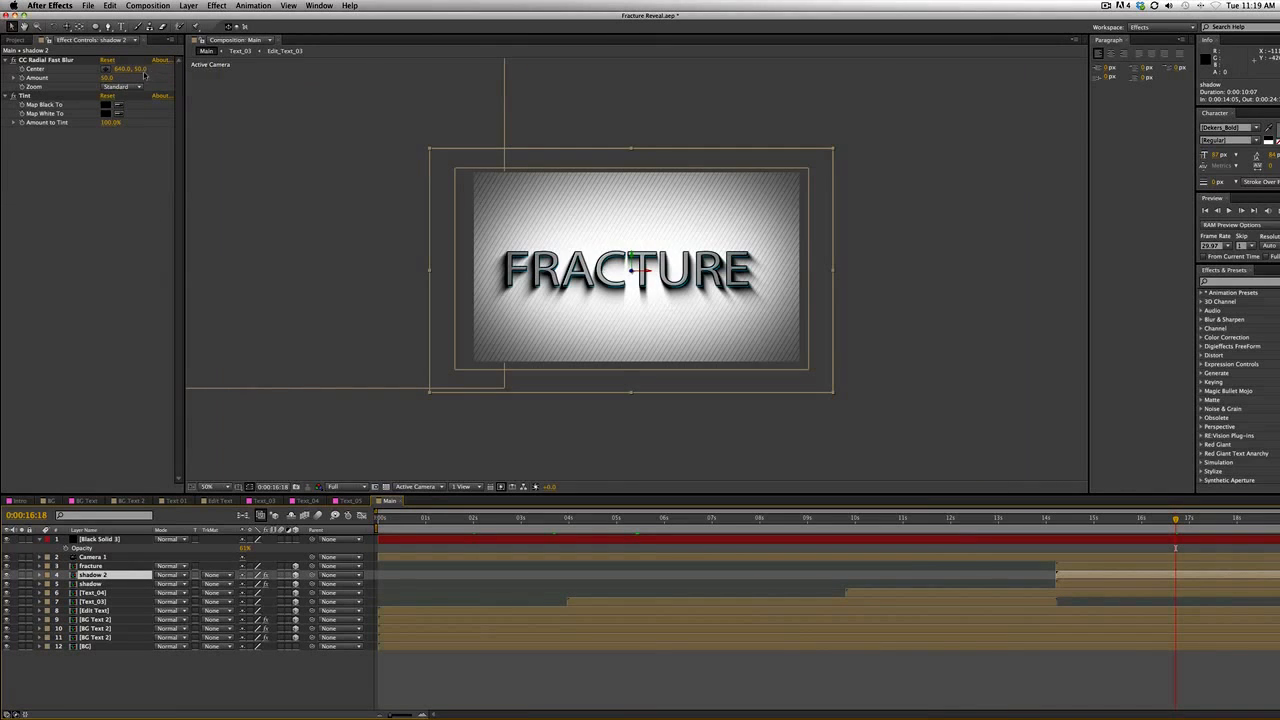
drag(144, 70, 6, 76)
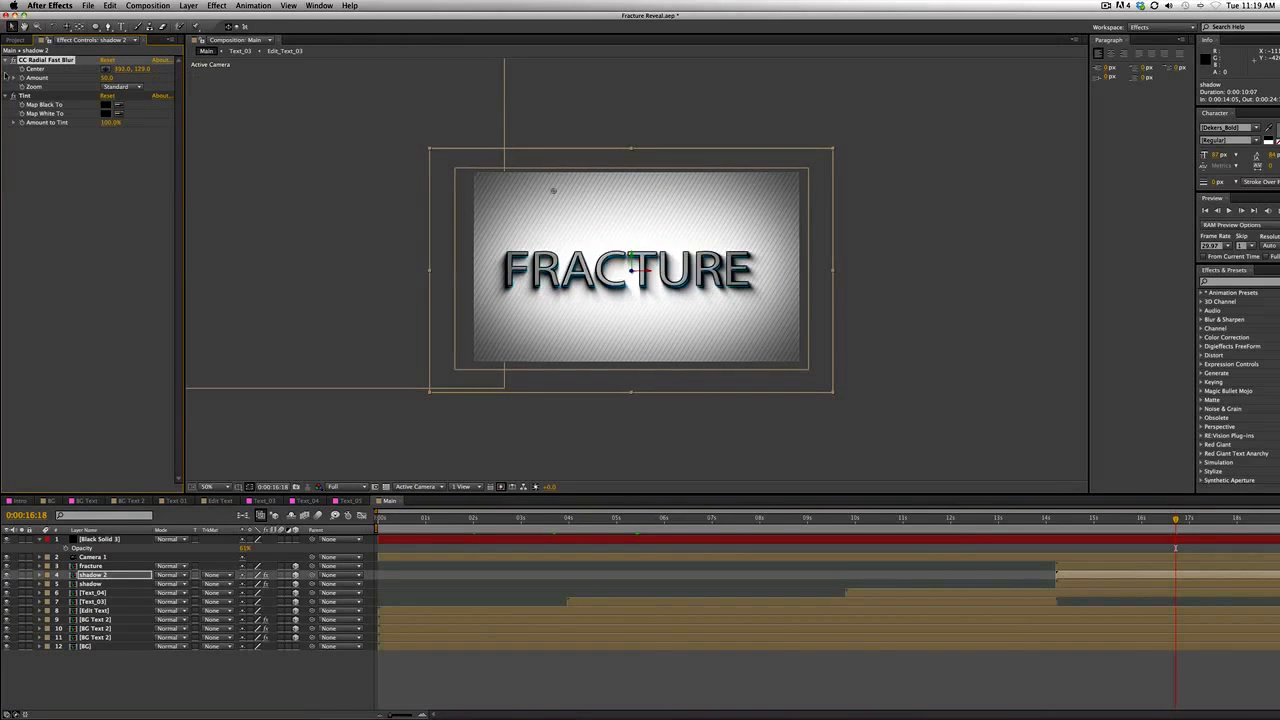
drag(141, 71, 46, 75)
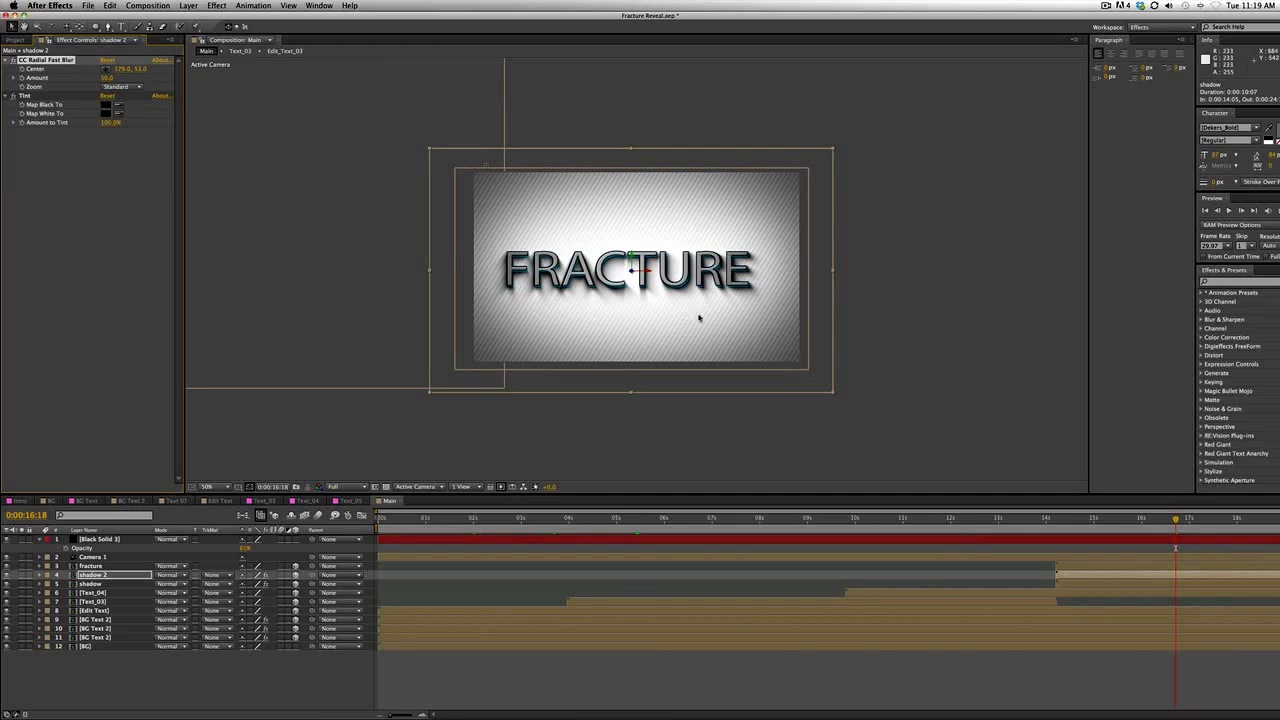
Shift the original shadow layer's radial blur center to about 809, 50 and check the combined shadows up close
click(109, 584)
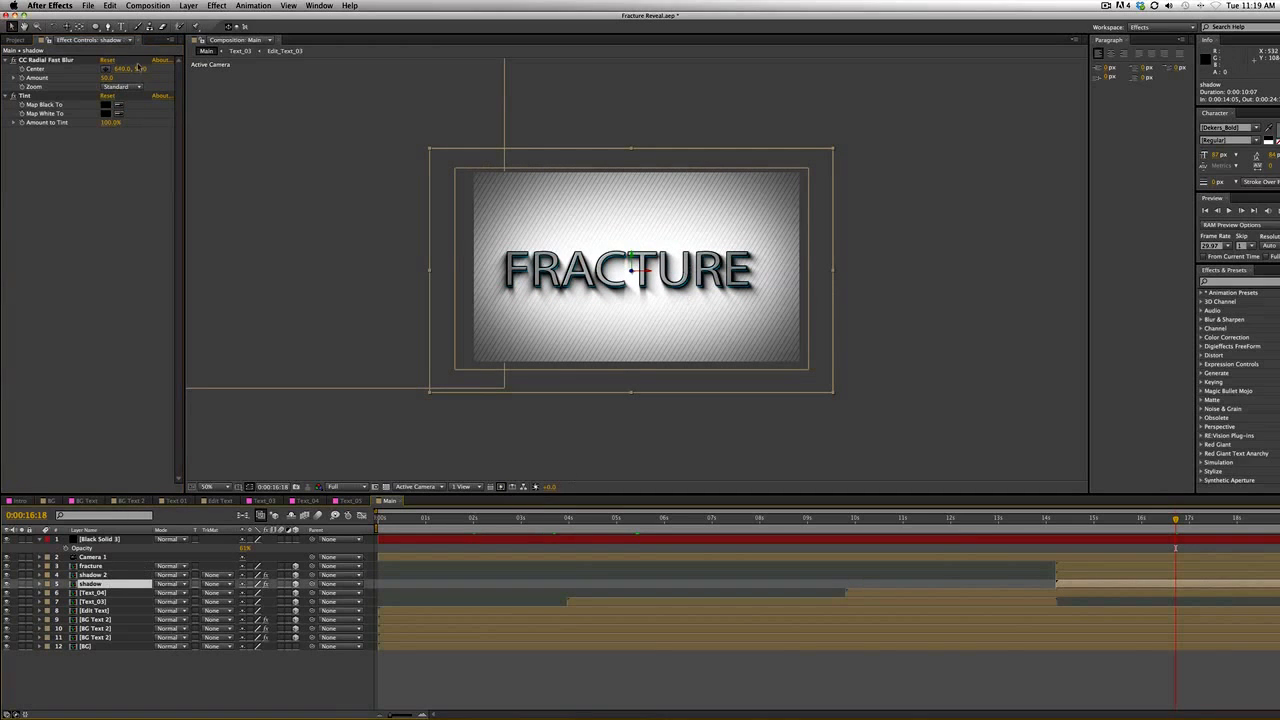
drag(140, 68, 225, 100)
click(455, 457)
key(period)
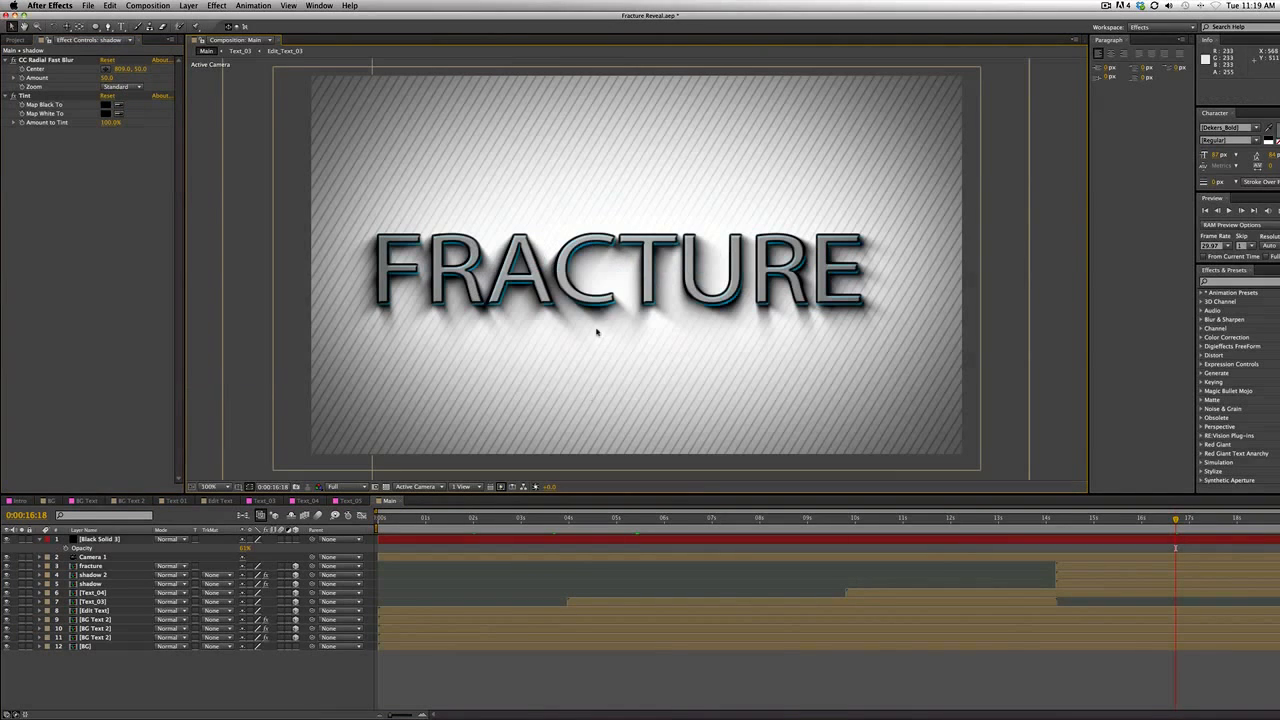
key(comma)
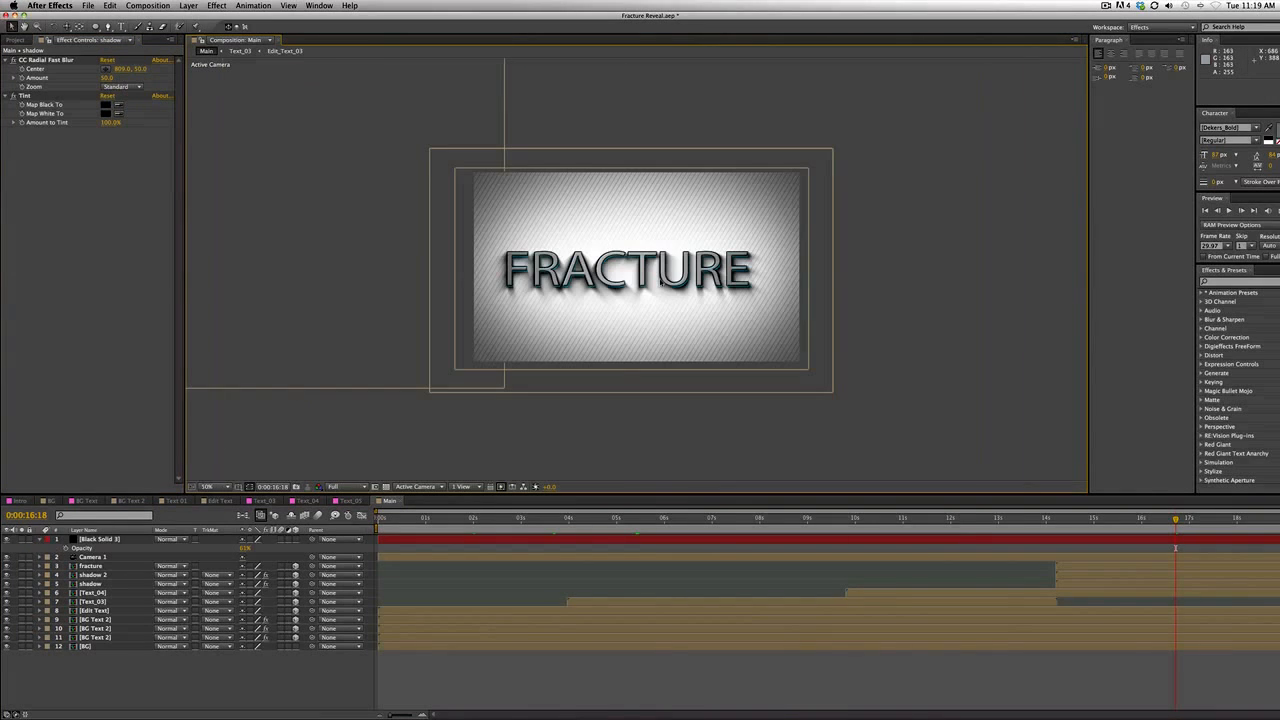
Review the title's reveal, collapse the Black Solid 3 layer and create a new adjustment layer on top of the Main composition
drag(1176, 522, 1096, 529)
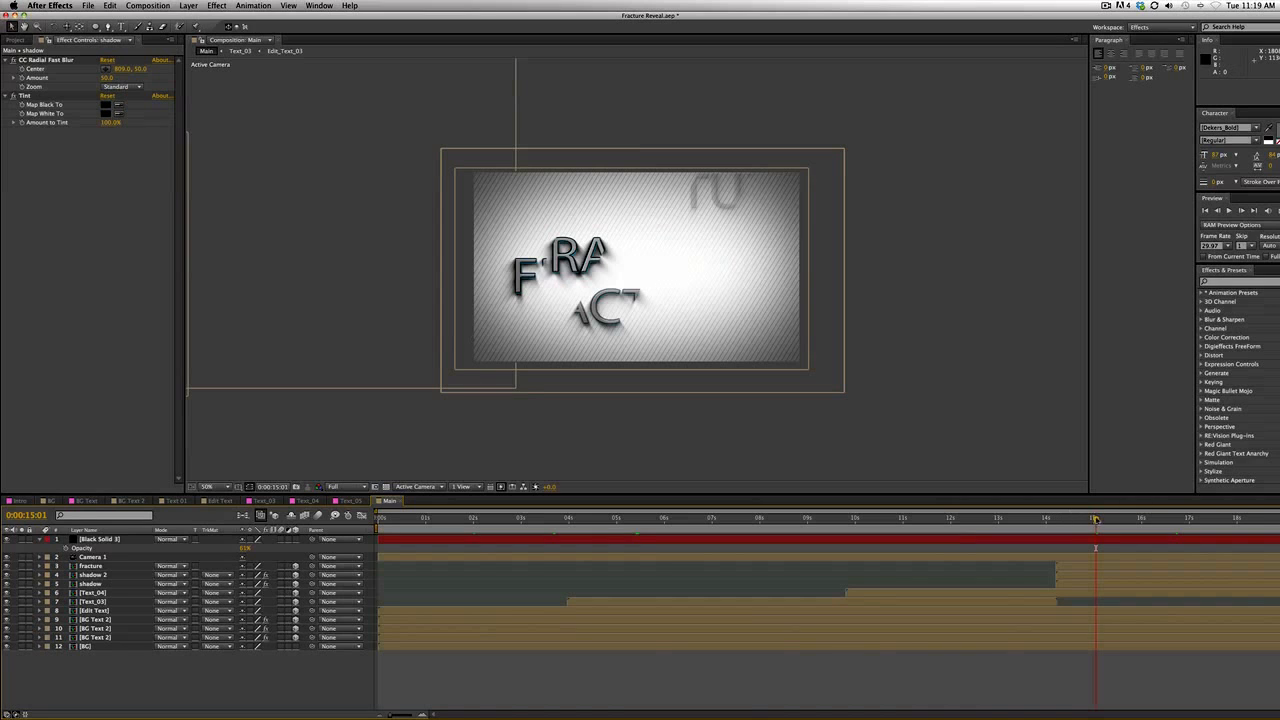
drag(1096, 519, 1166, 519)
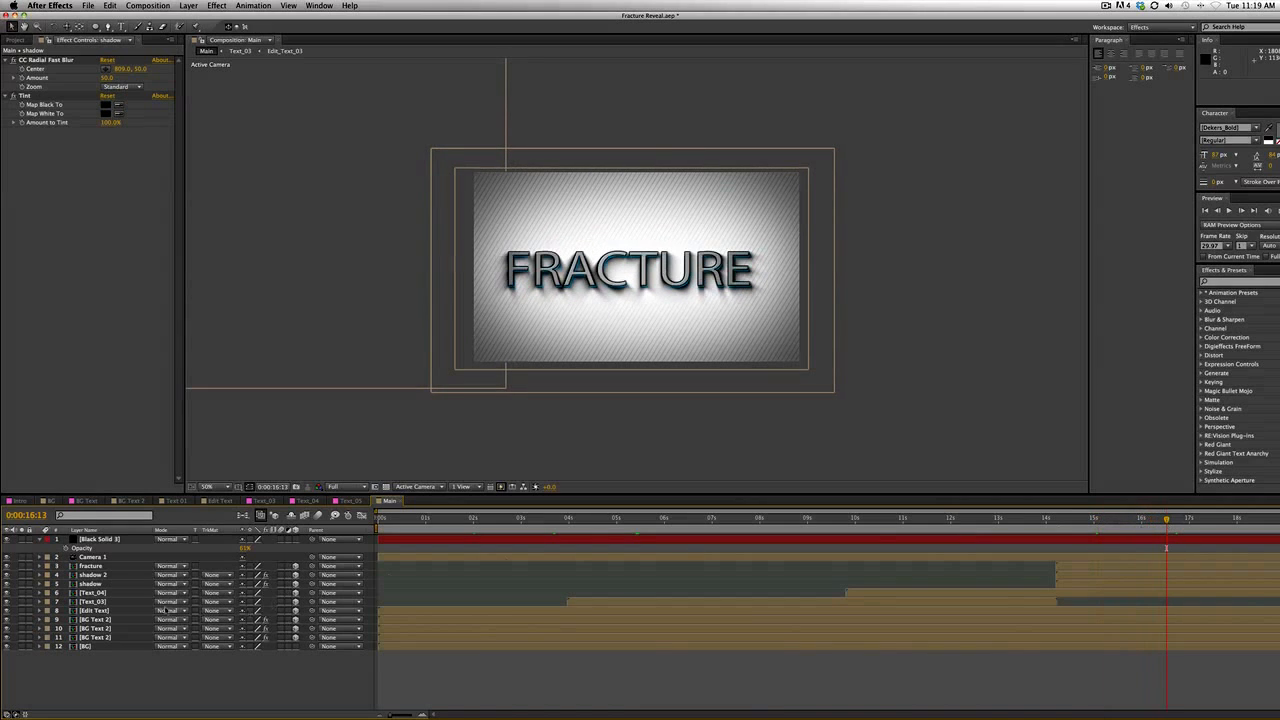
click(41, 539)
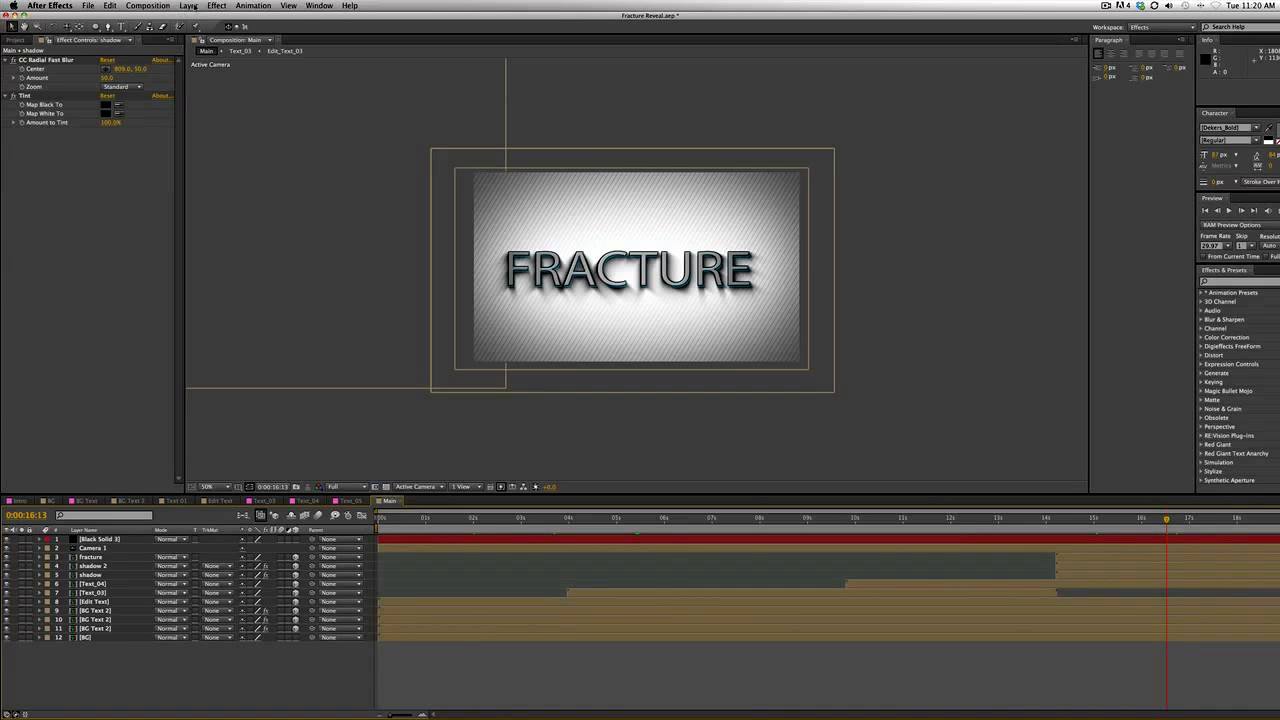
click(190, 5)
mouse_move(200, 19)
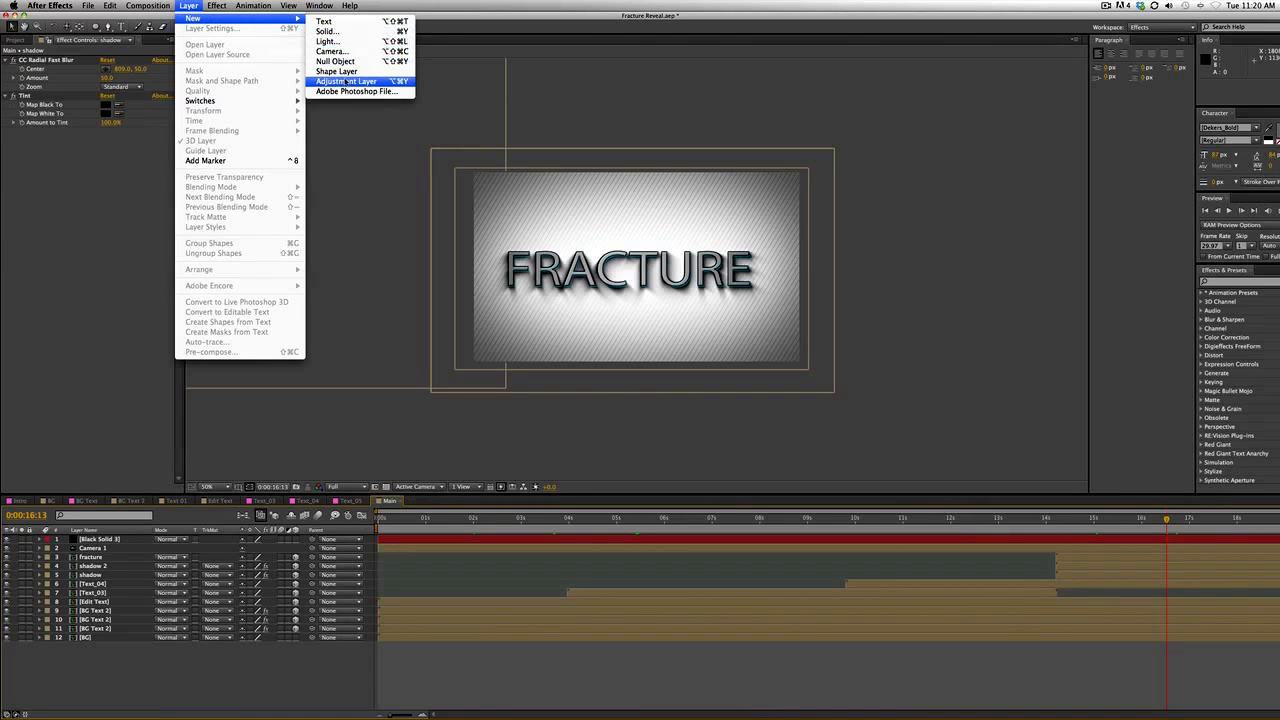
click(346, 81)
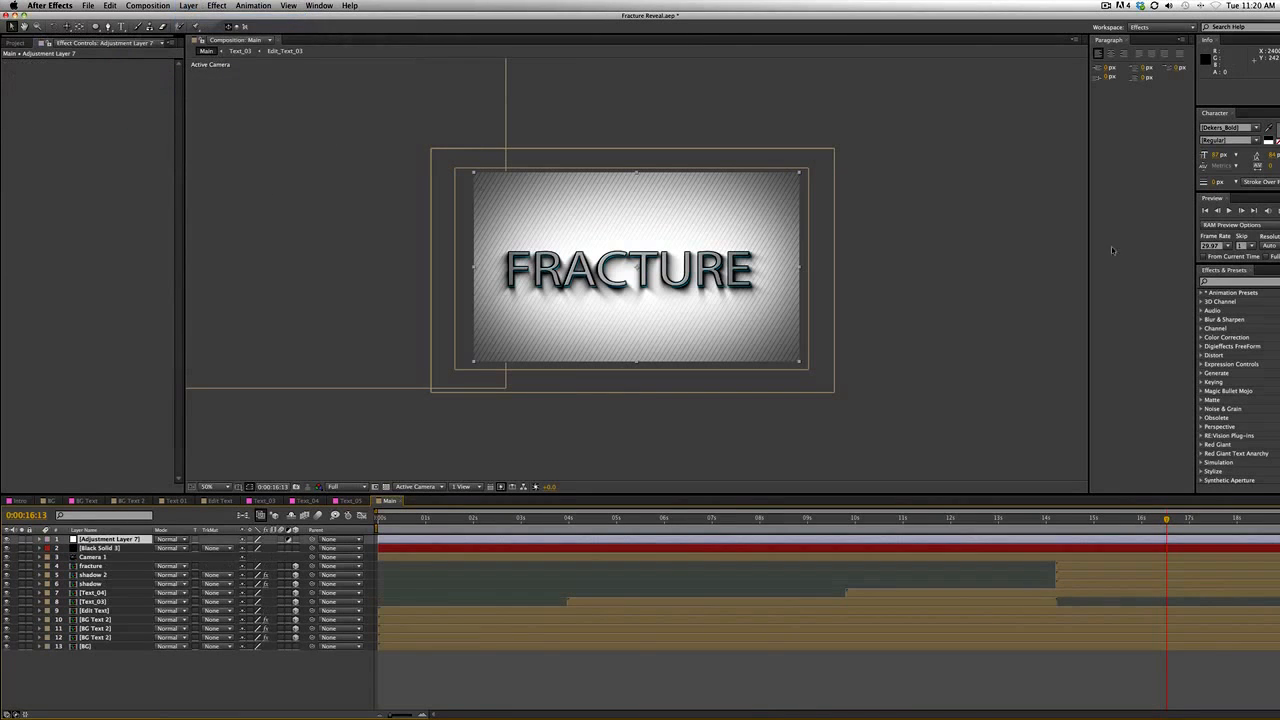
Find the Transform distort effect and apply it to the new adjustment layer
text(tr)
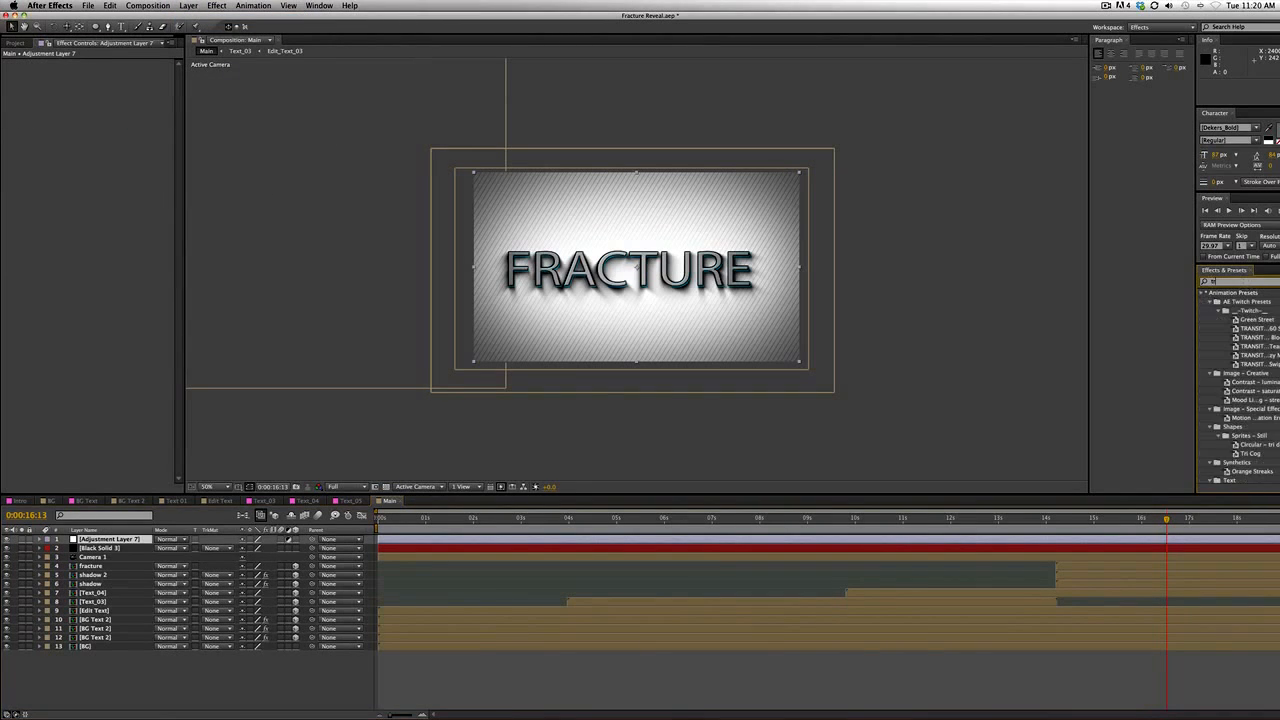
text(it)
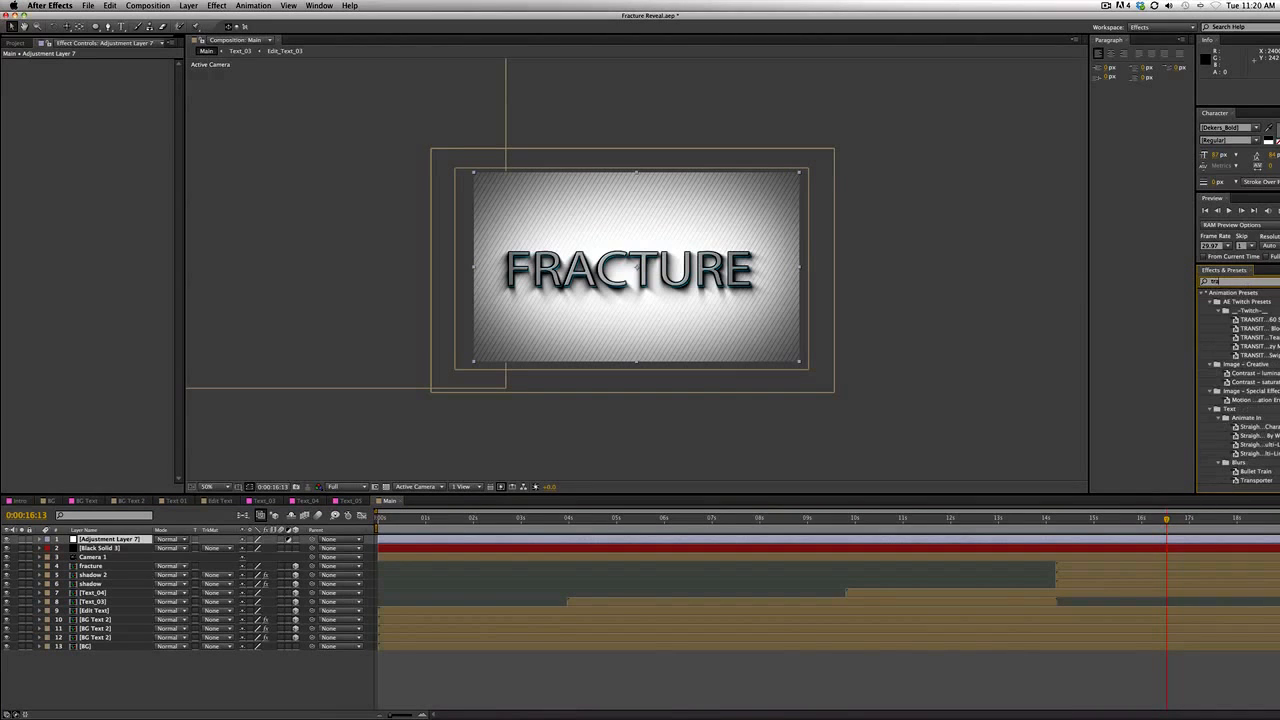
text(ns)
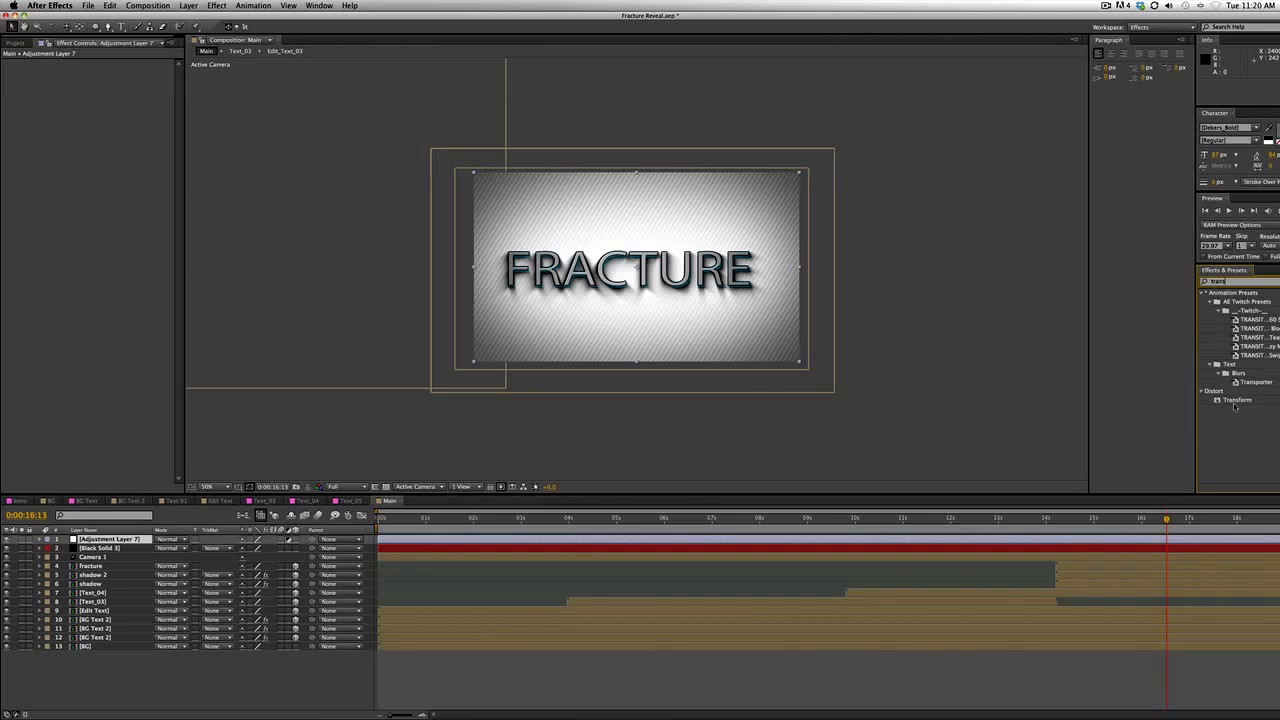
drag(1236, 403, 110, 541)
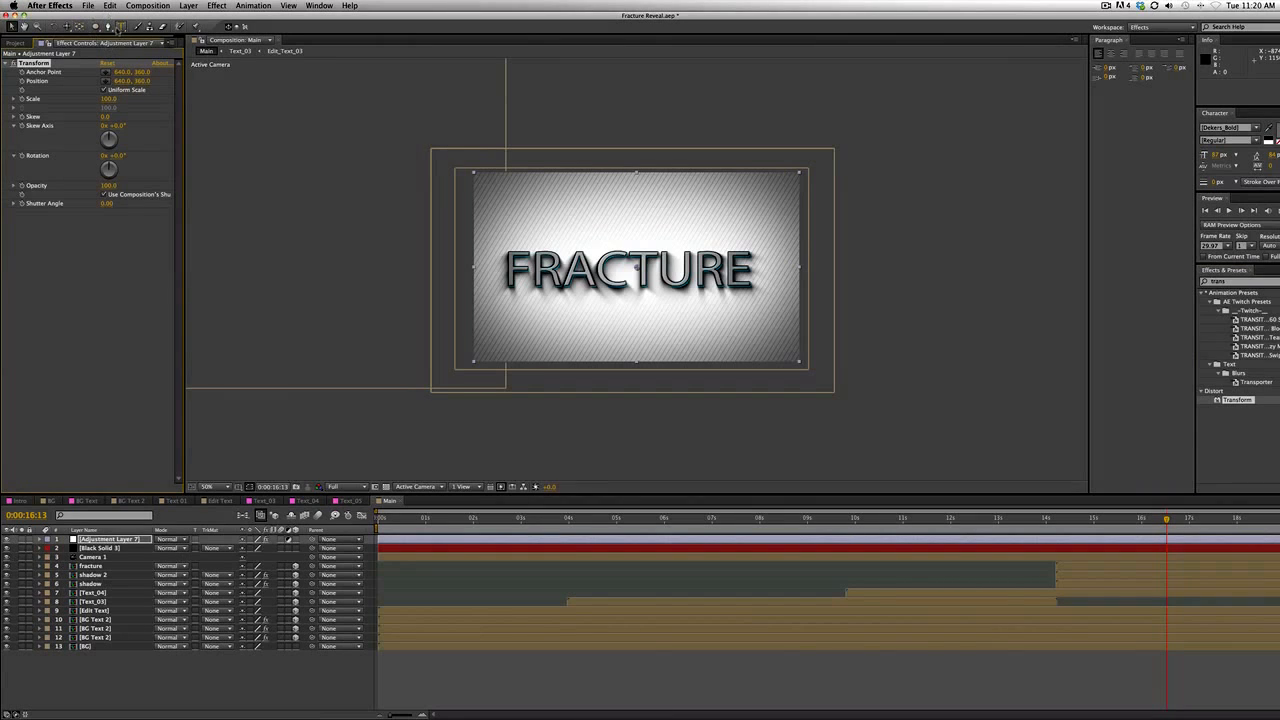
Draw a triangular Pen mask on the adjustment layer from beyond the frame's lower-left corner, extending its tip to just above the title's A
click(108, 26)
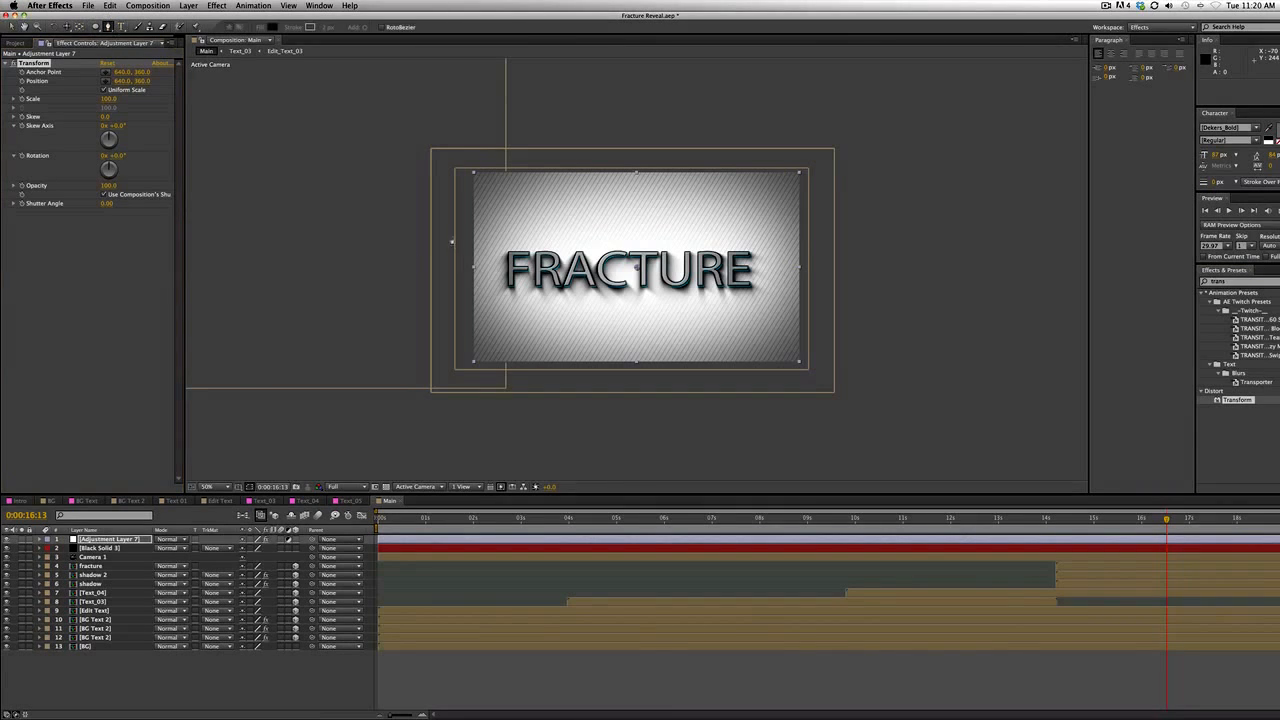
click(424, 353)
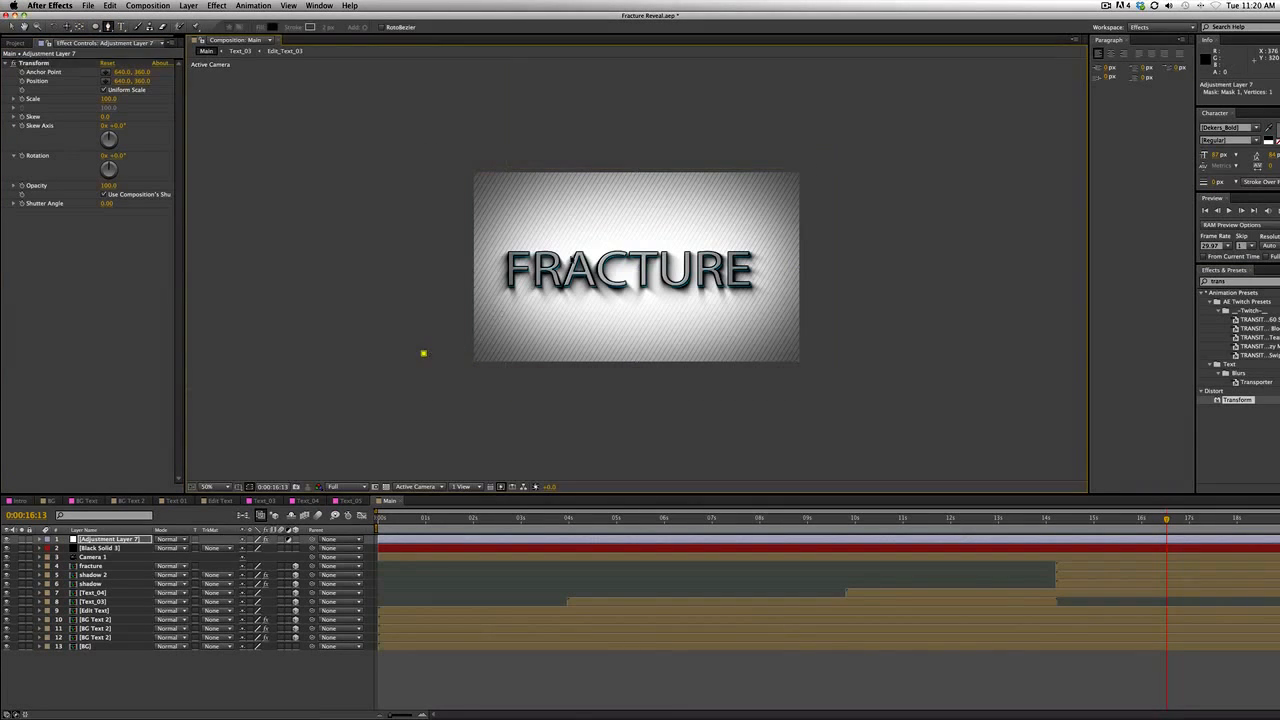
click(564, 244)
click(497, 395)
click(424, 353)
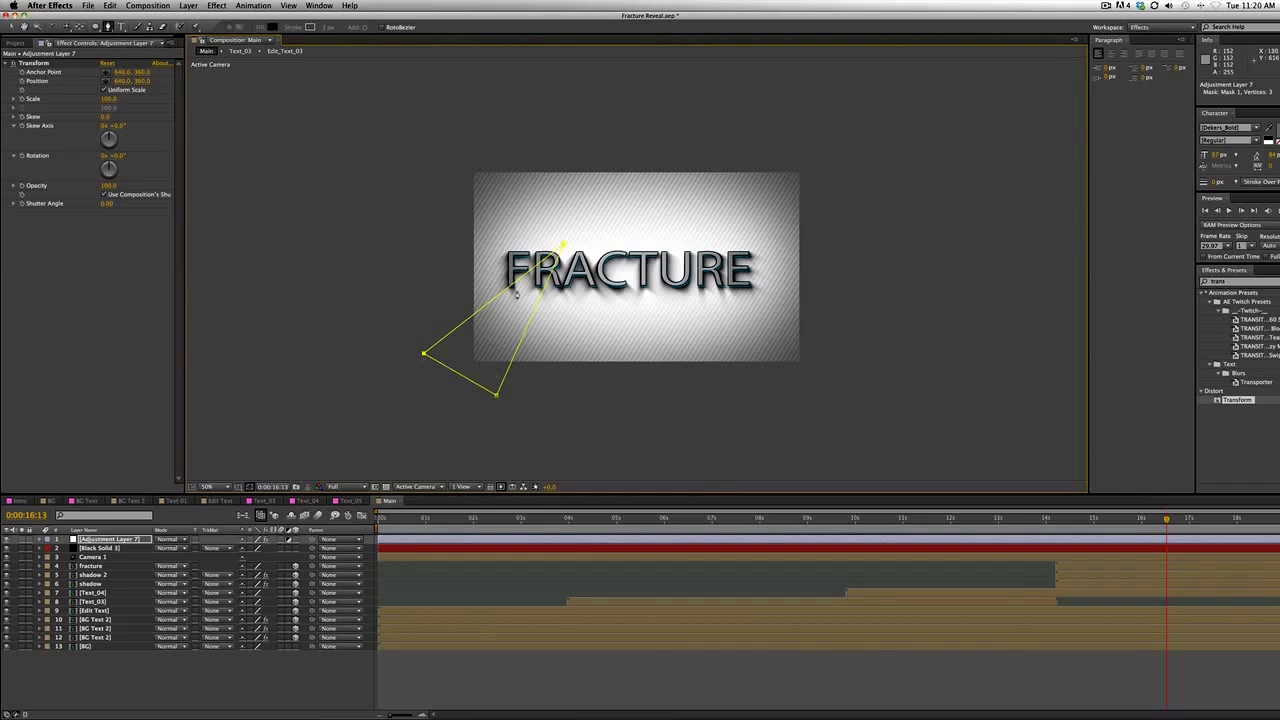
click(12, 27)
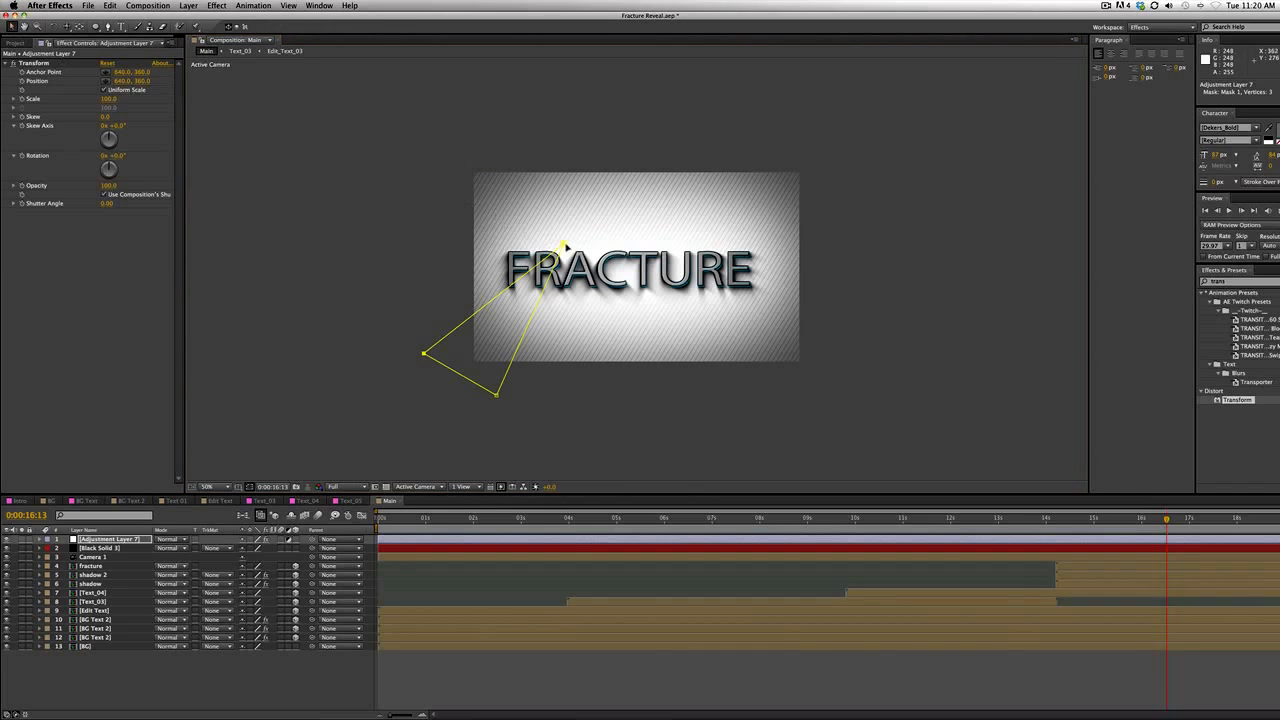
drag(565, 245, 584, 228)
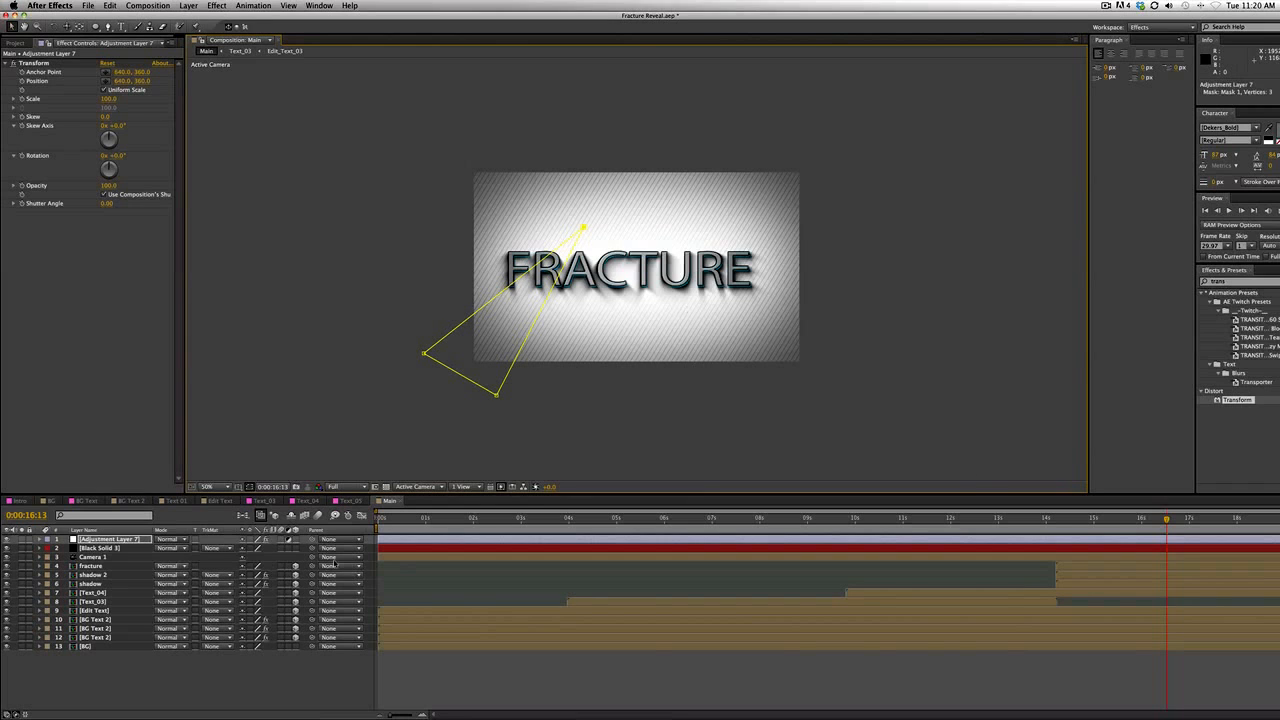
Trim the adjustment layer to start at 0:00:14:15 and set a Mask Path keyframe for Mask 1 there
drag(381, 540, 1075, 522)
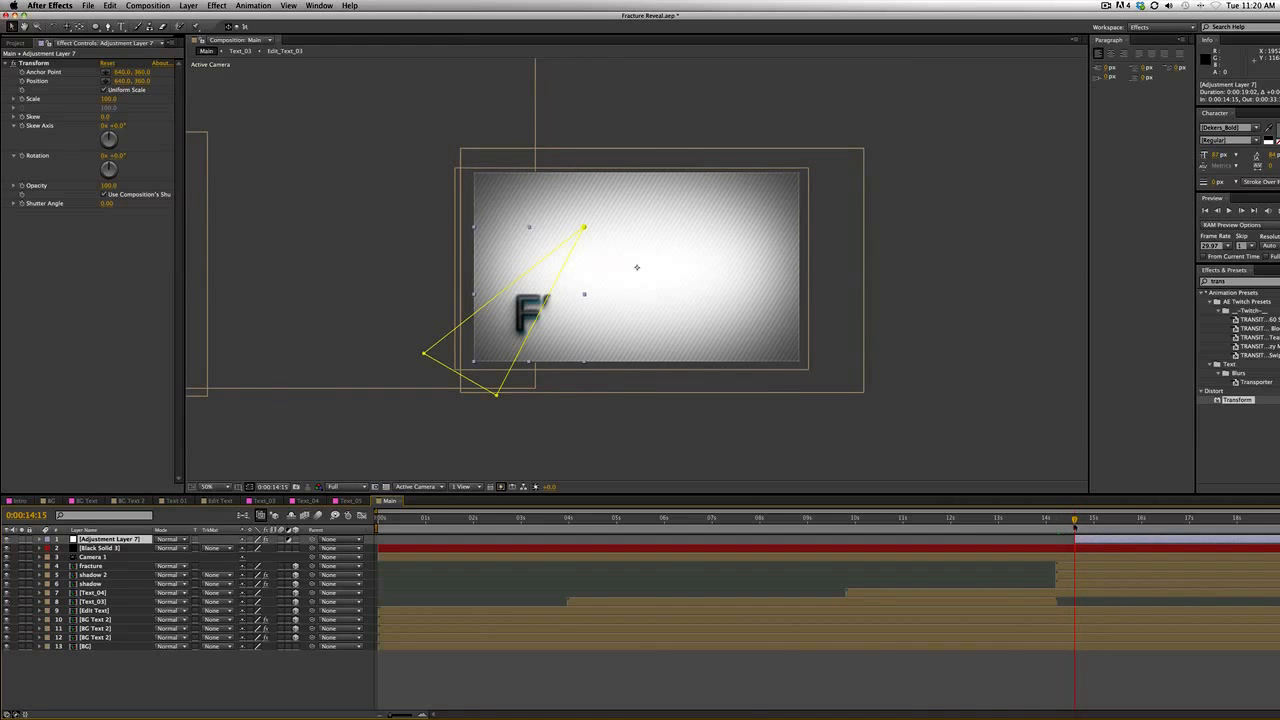
mouse_move(1075, 522)
mouse_down()
mouse_move(1130, 526)
mouse_move(1076, 527)
mouse_up()
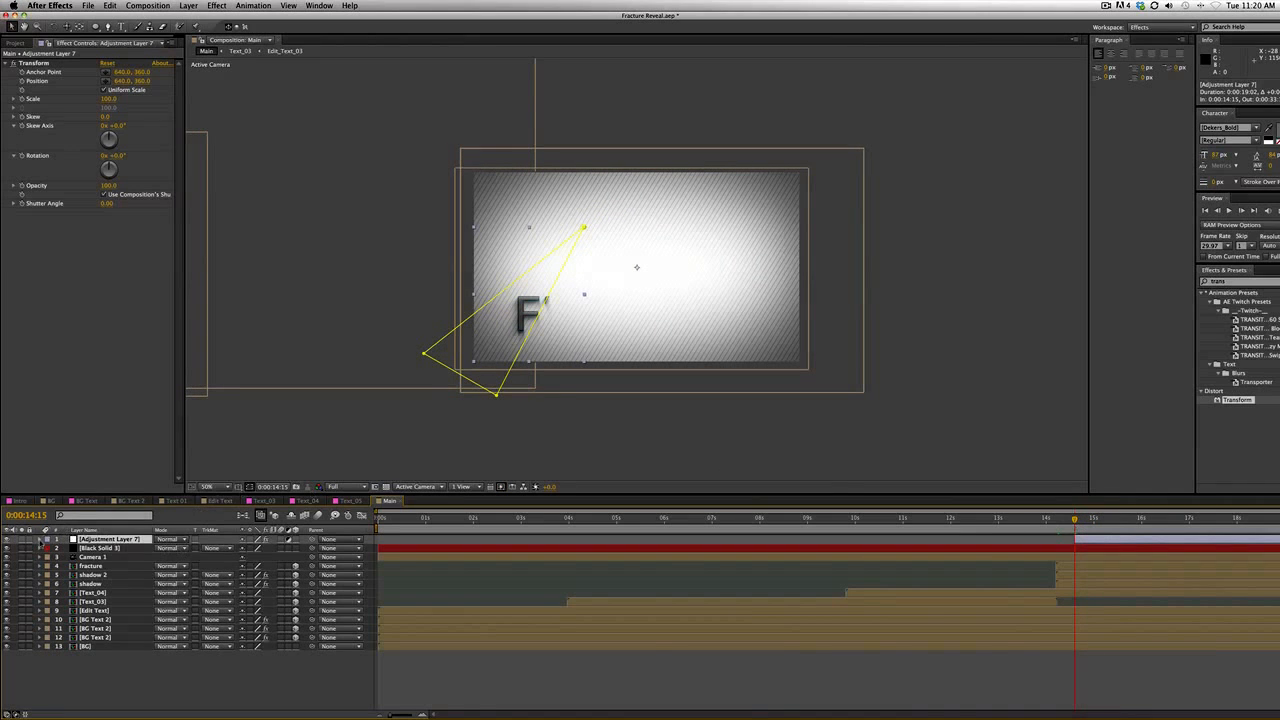
click(40, 539)
click(48, 548)
click(58, 557)
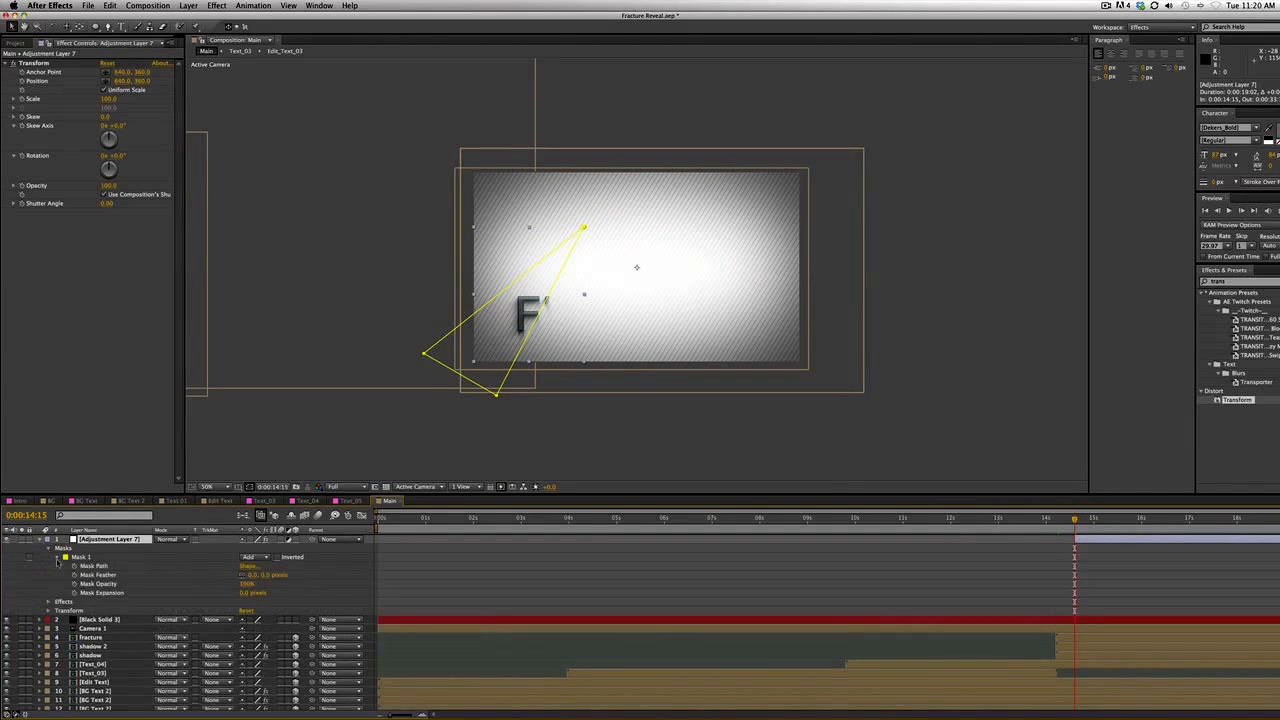
click(74, 566)
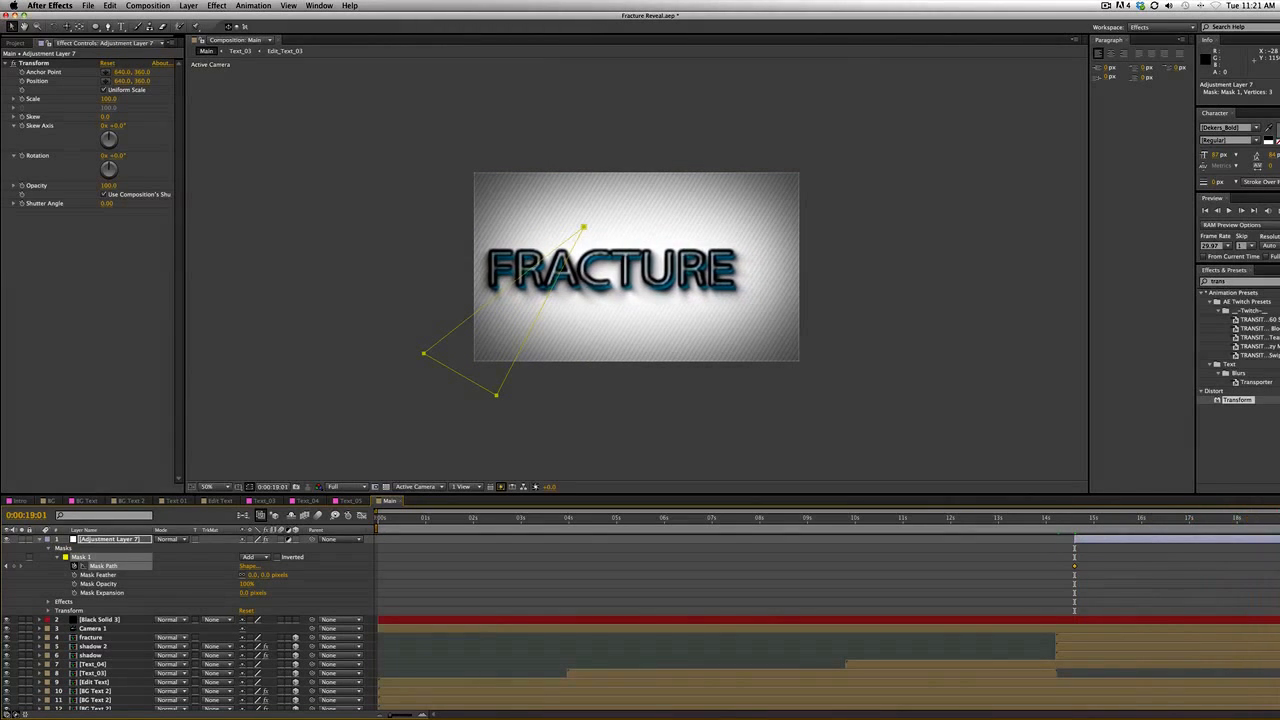
At 0:00:19:01, rotate the triangular mask about 23° clockwise, shift it right and stretch its tip to the title's U
double_click(583, 229)
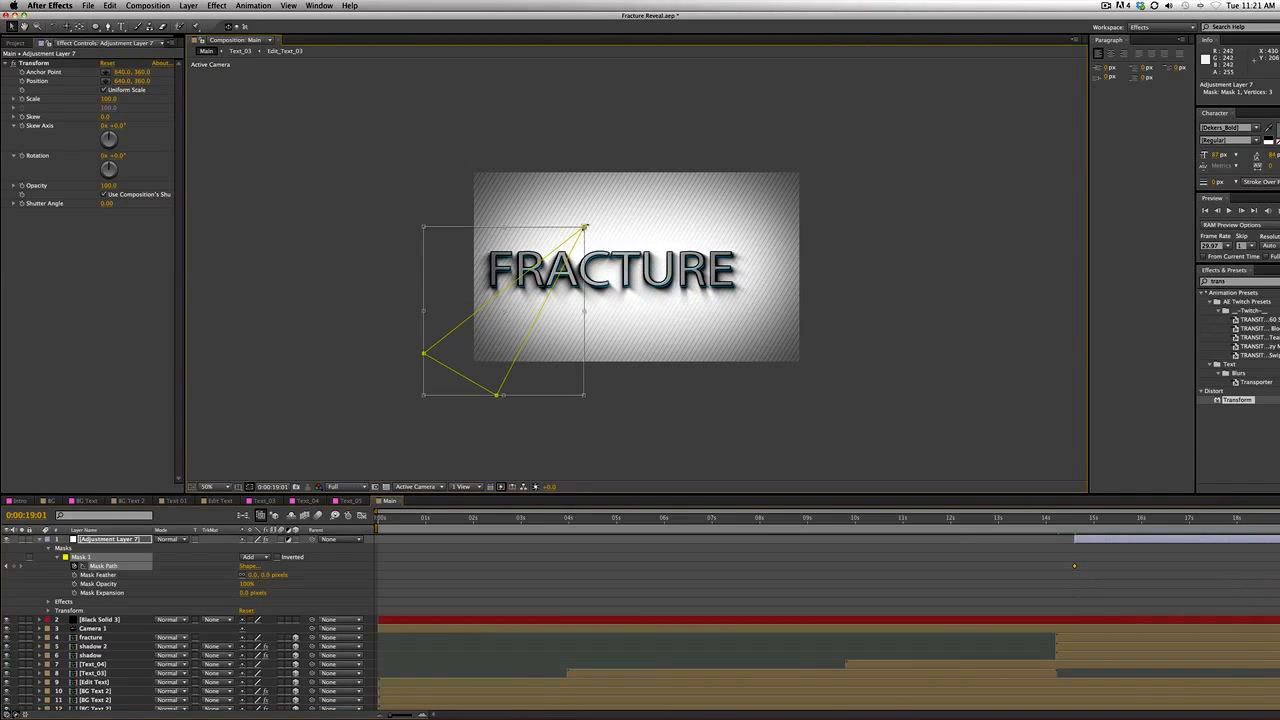
drag(590, 220, 619, 261)
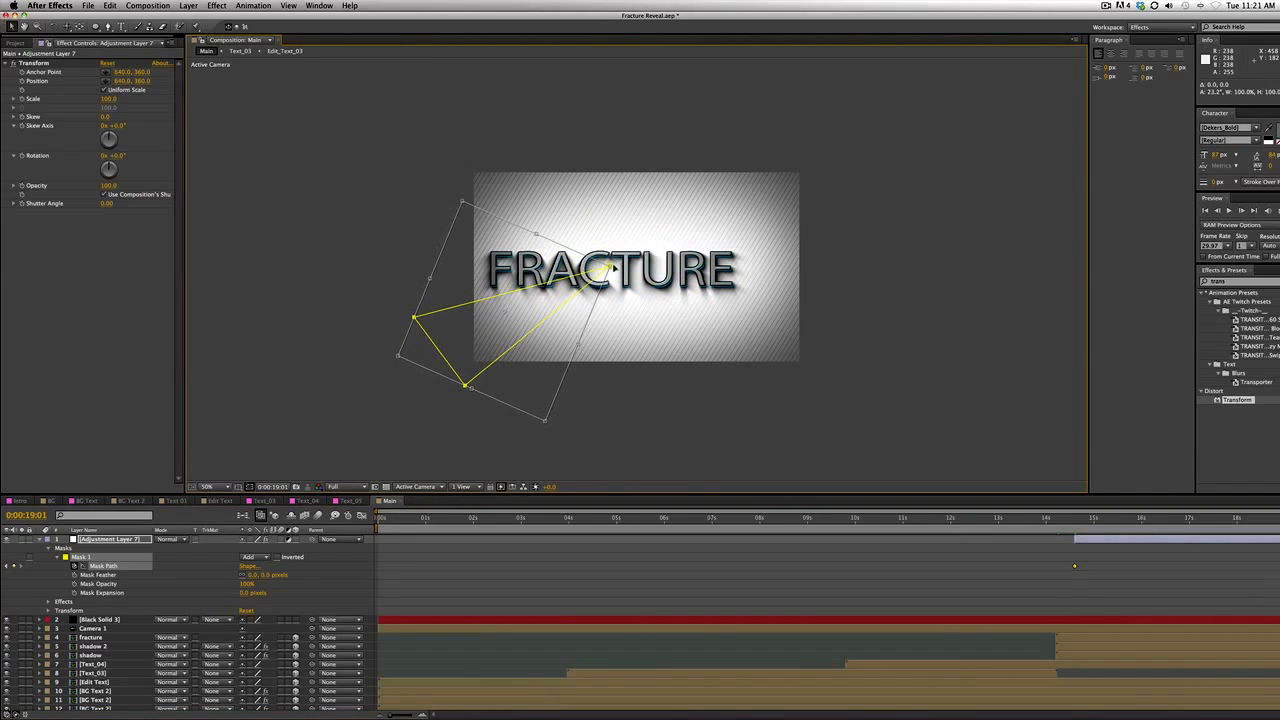
click(12, 27)
double_click(628, 272)
drag(610, 270, 654, 255)
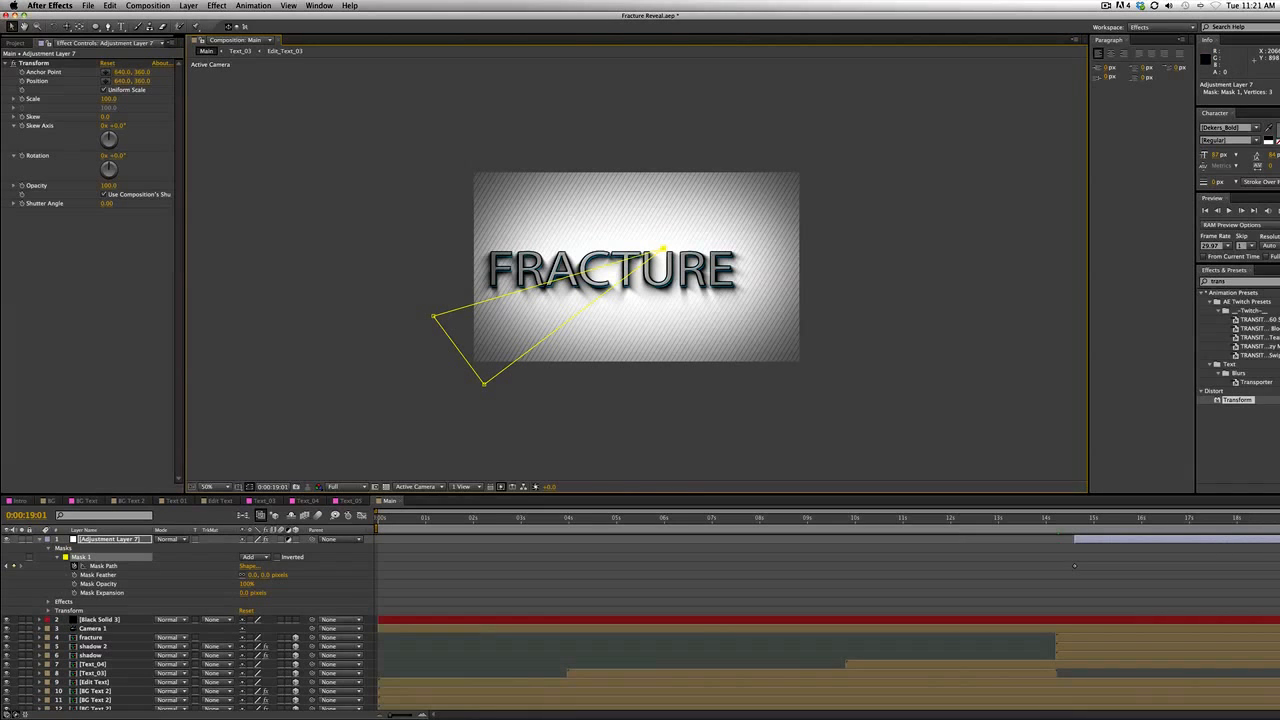
Set the adjustment layer's Transform scale to 114 and check the masked distortion up close along the timeline
drag(1279, 518, 1134, 543)
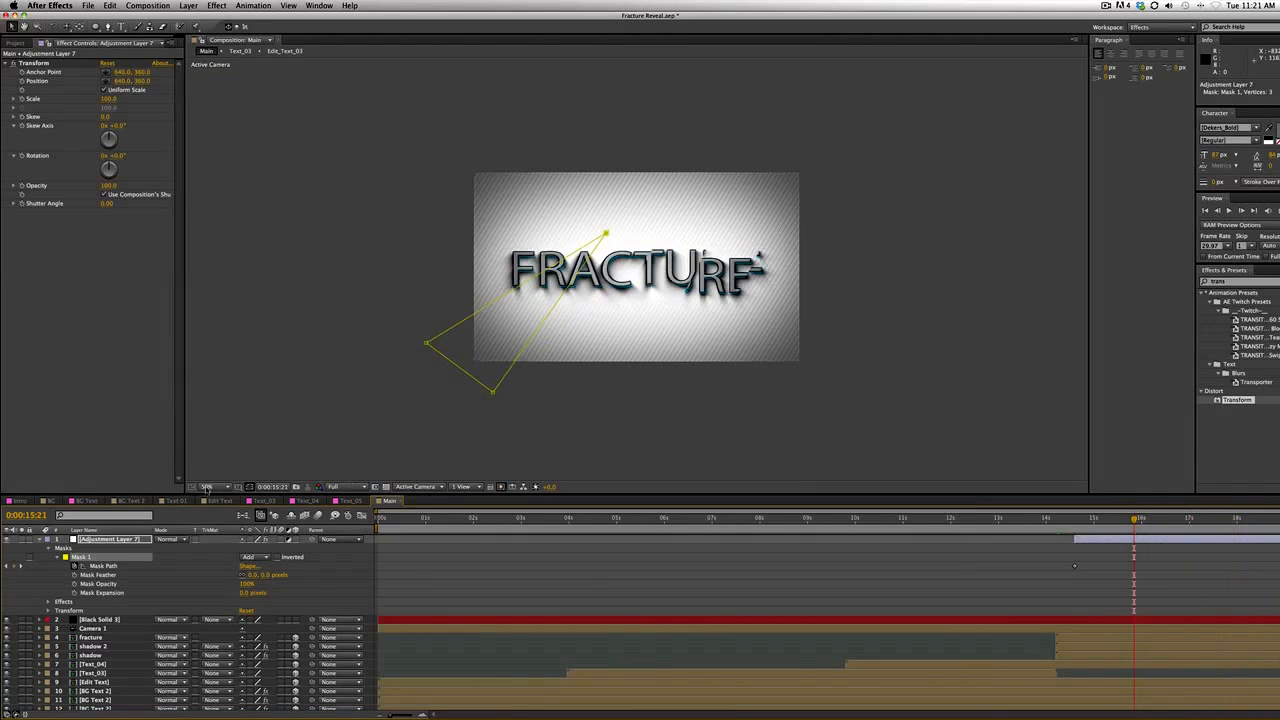
click(124, 541)
click(50, 73)
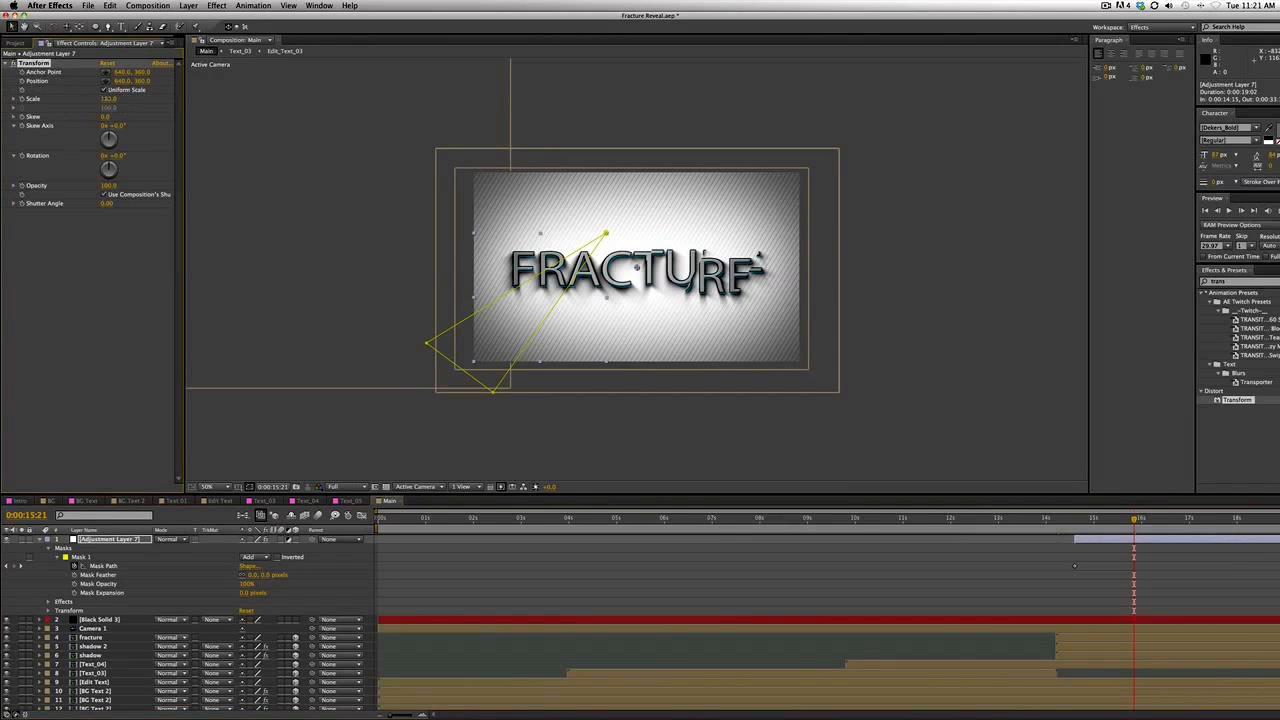
mouse_move(107, 100)
mouse_down()
mouse_move(137, 101)
mouse_move(116, 102)
mouse_up()
click(95, 691)
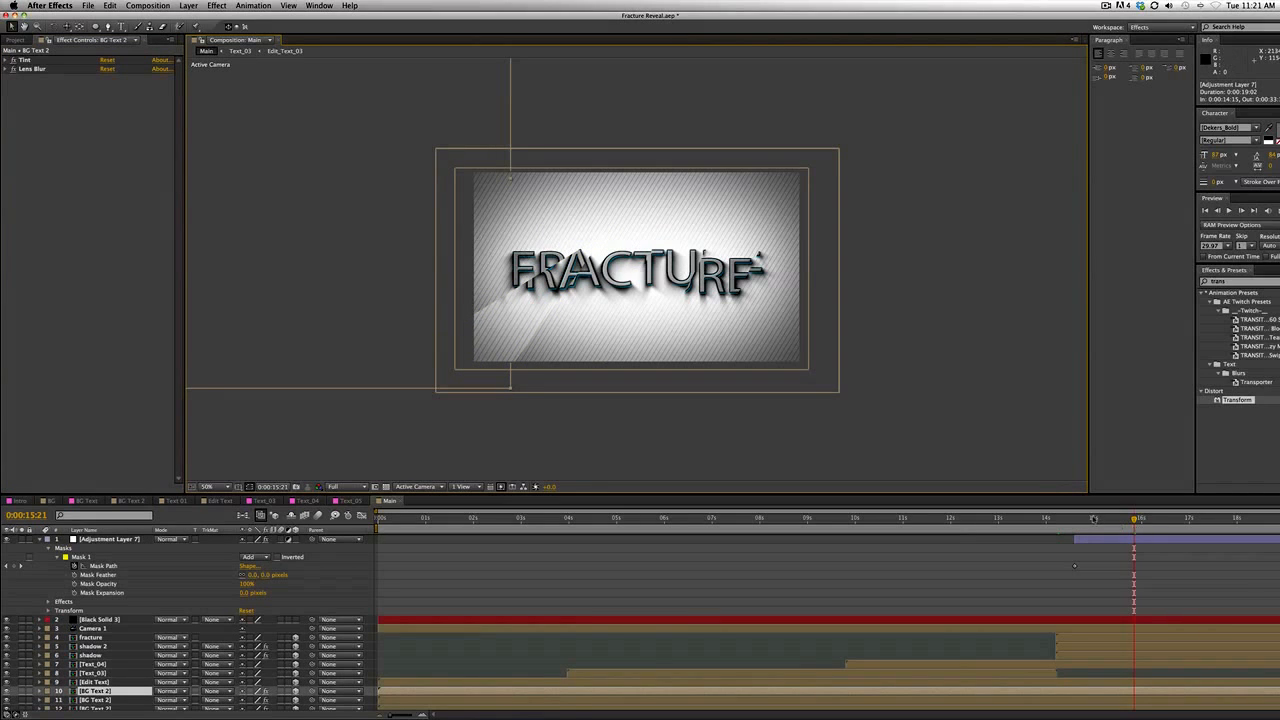
drag(1093, 519, 1215, 530)
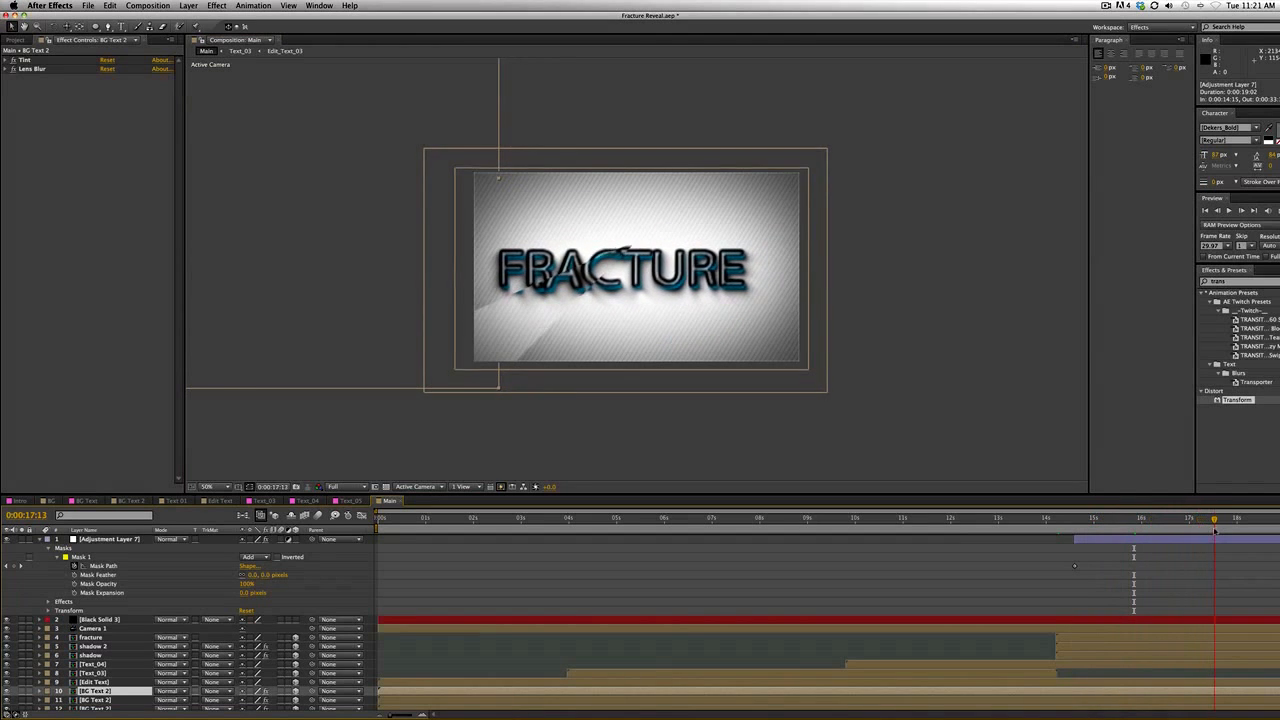
key(slash)
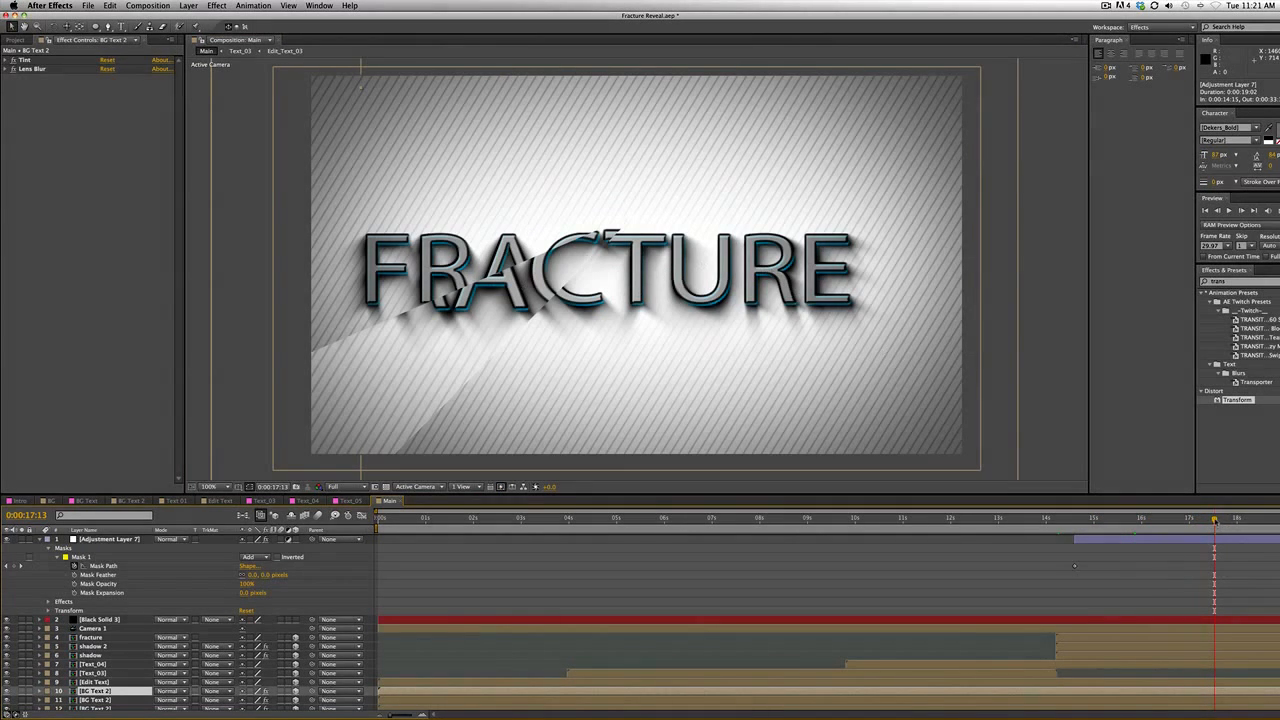
drag(1215, 520, 1279, 520)
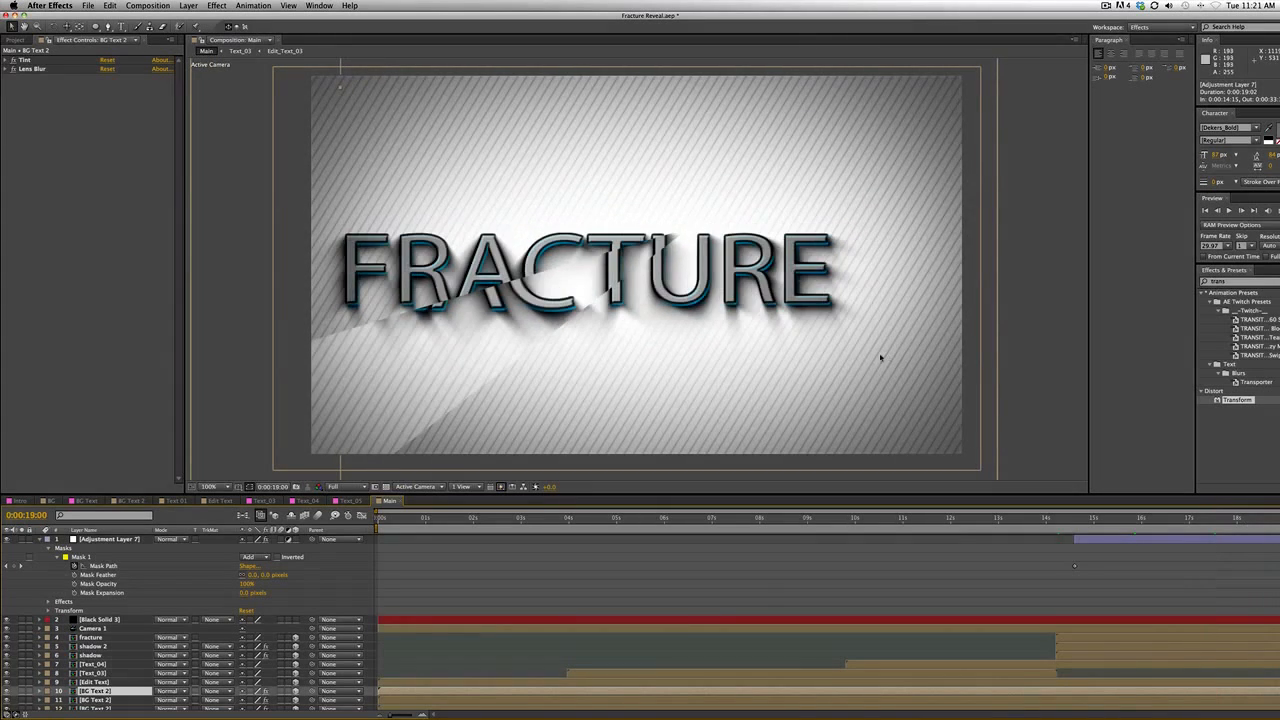
key(comma)
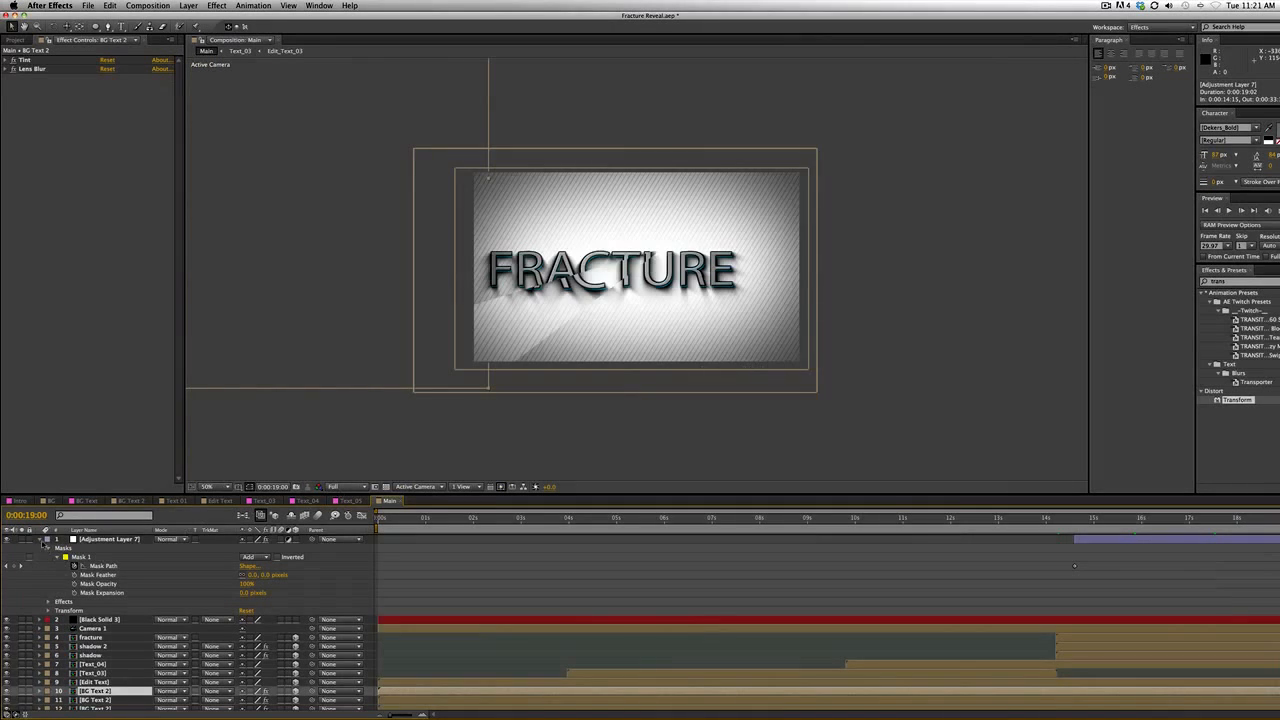
Duplicate the masked adjustment layer and reveal the copy's animated mask path
click(39, 539)
click(83, 541)
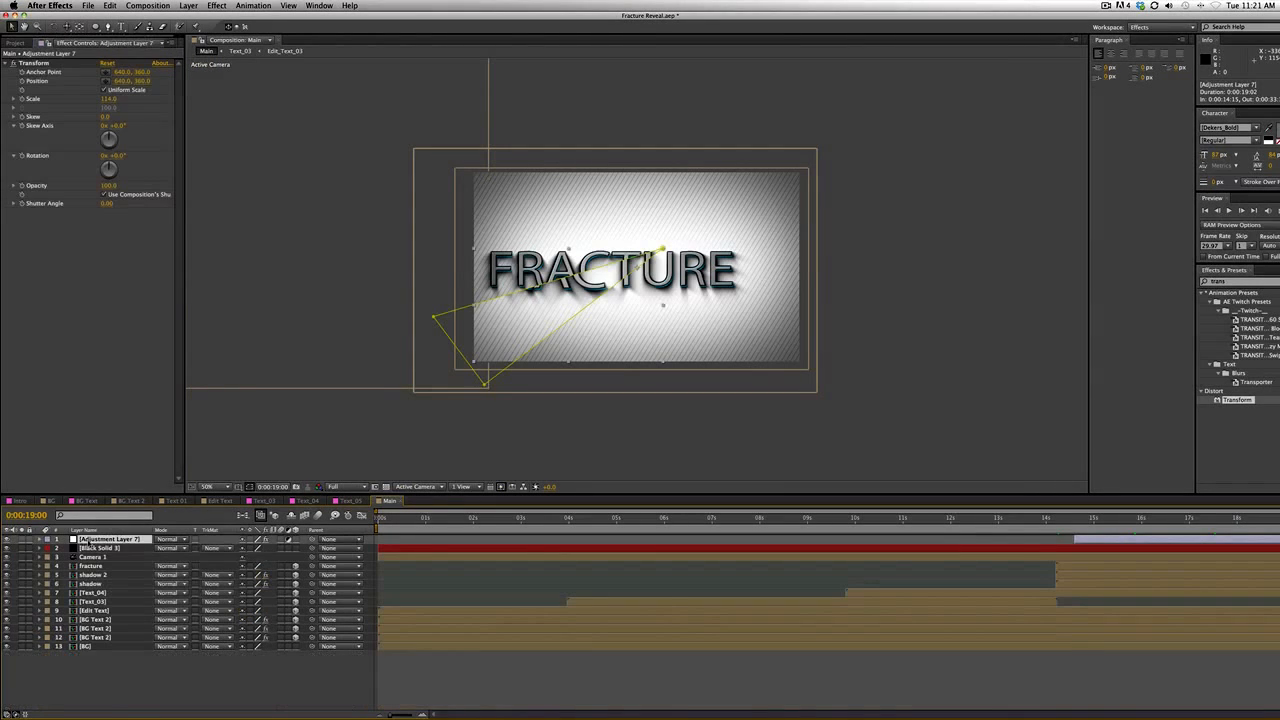
key(super+d)
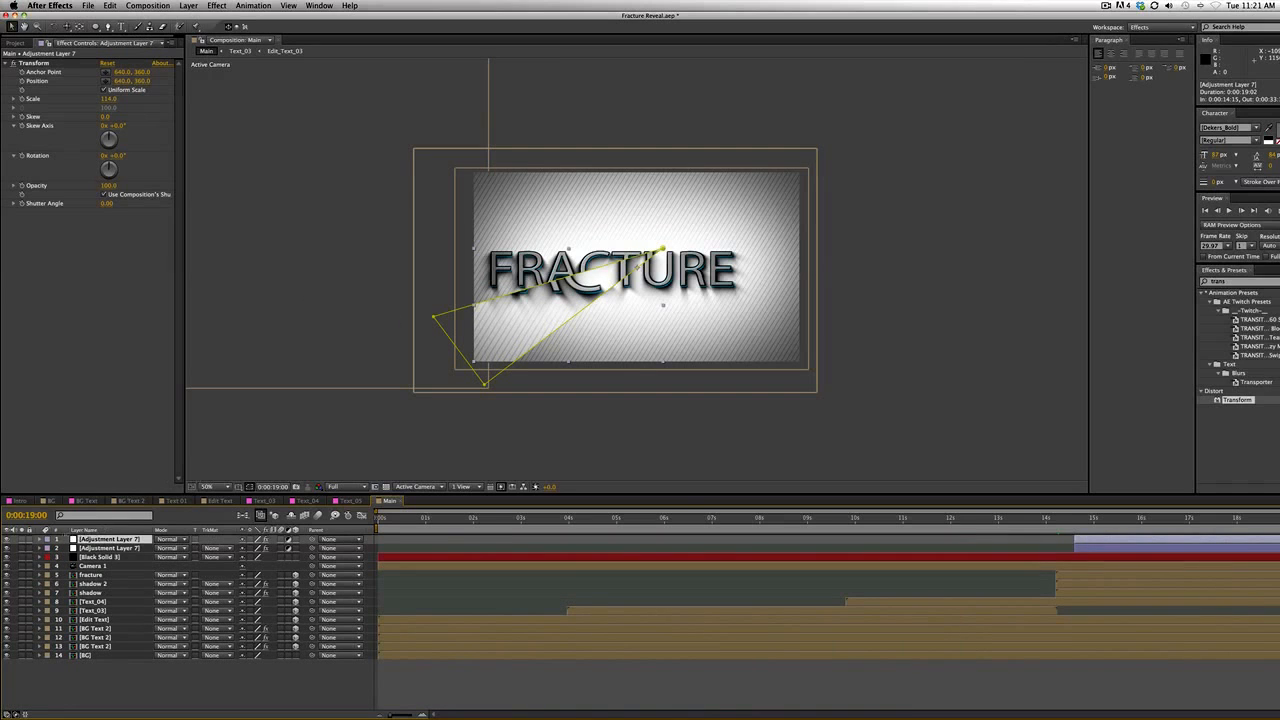
click(40, 539)
key(m)
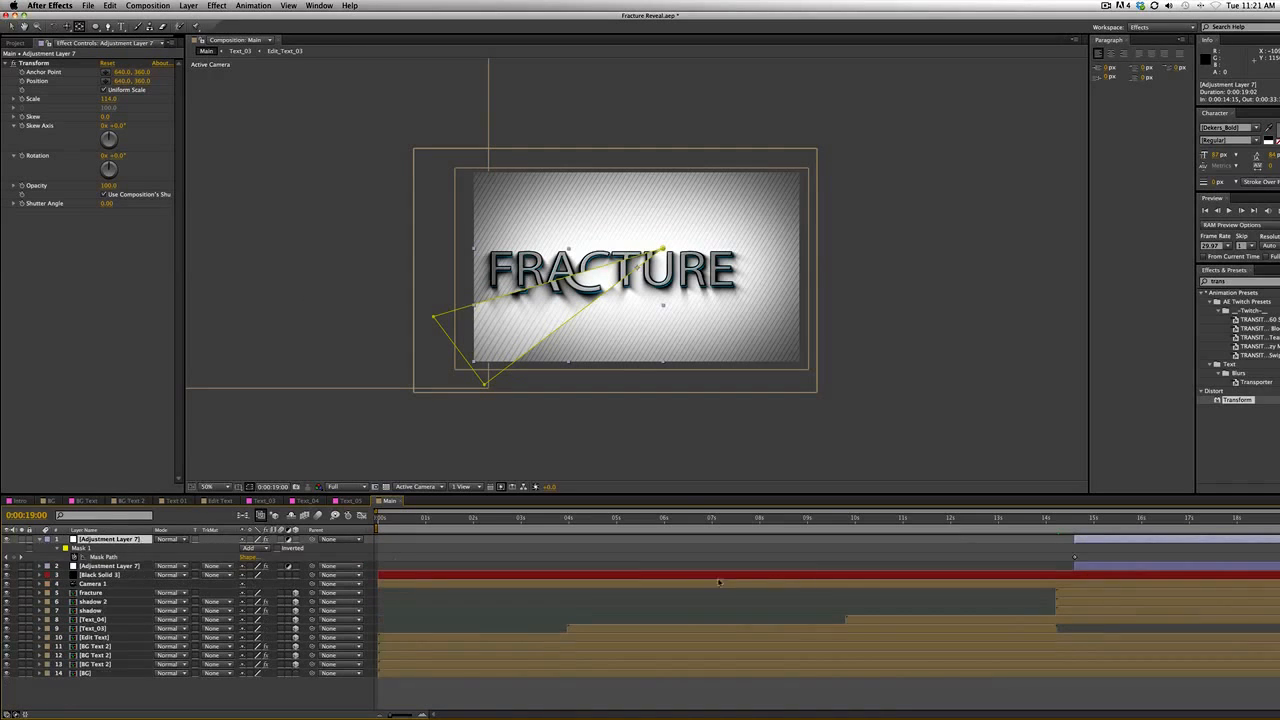
At 0:00:14:15, rotate the duplicated layer's triangular mask about 146° counterclockwise and move it over the frame's right edge, tip pointing inward
drag(1087, 521, 1075, 521)
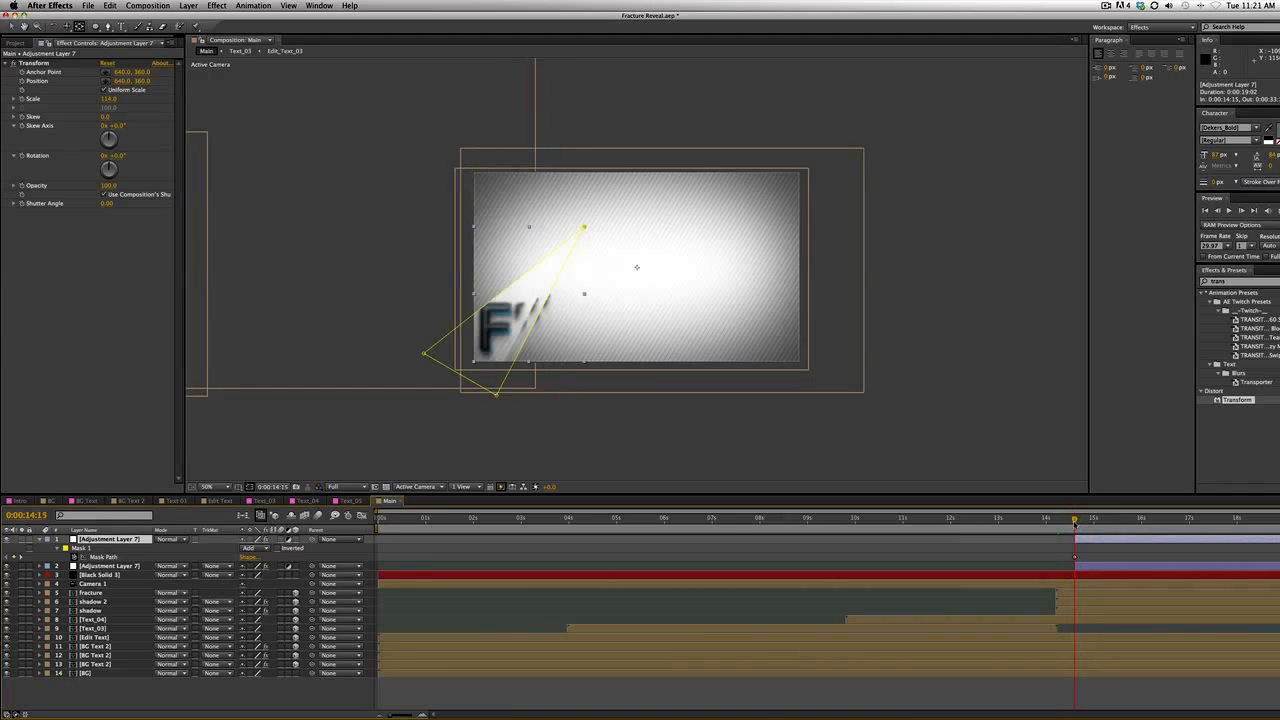
click(585, 229)
drag(553, 328, 591, 328)
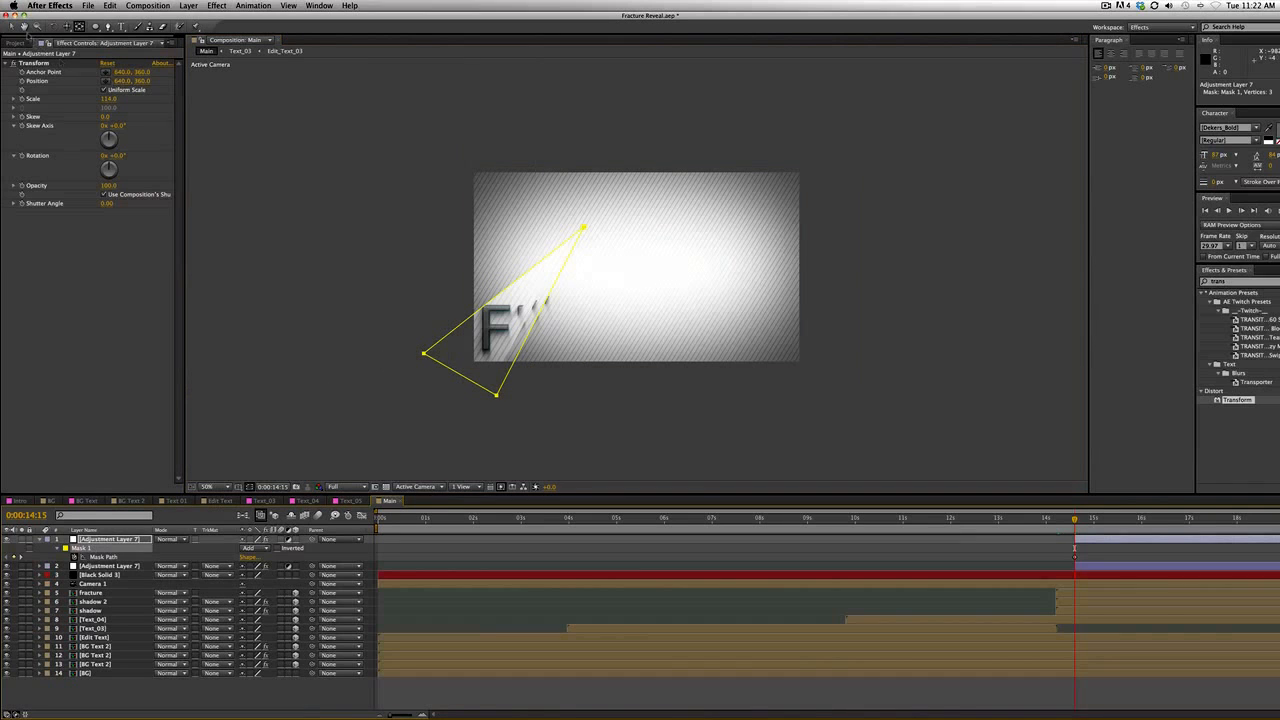
click(12, 26)
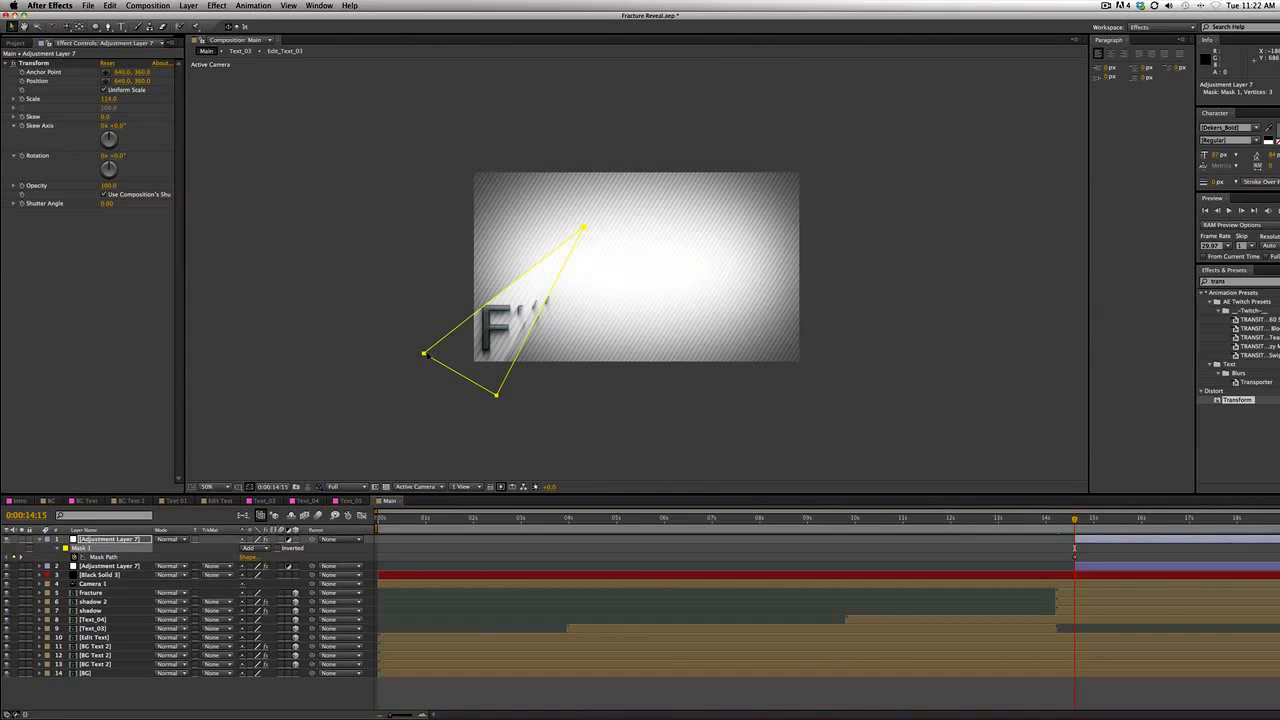
double_click(551, 354)
drag(551, 354, 736, 381)
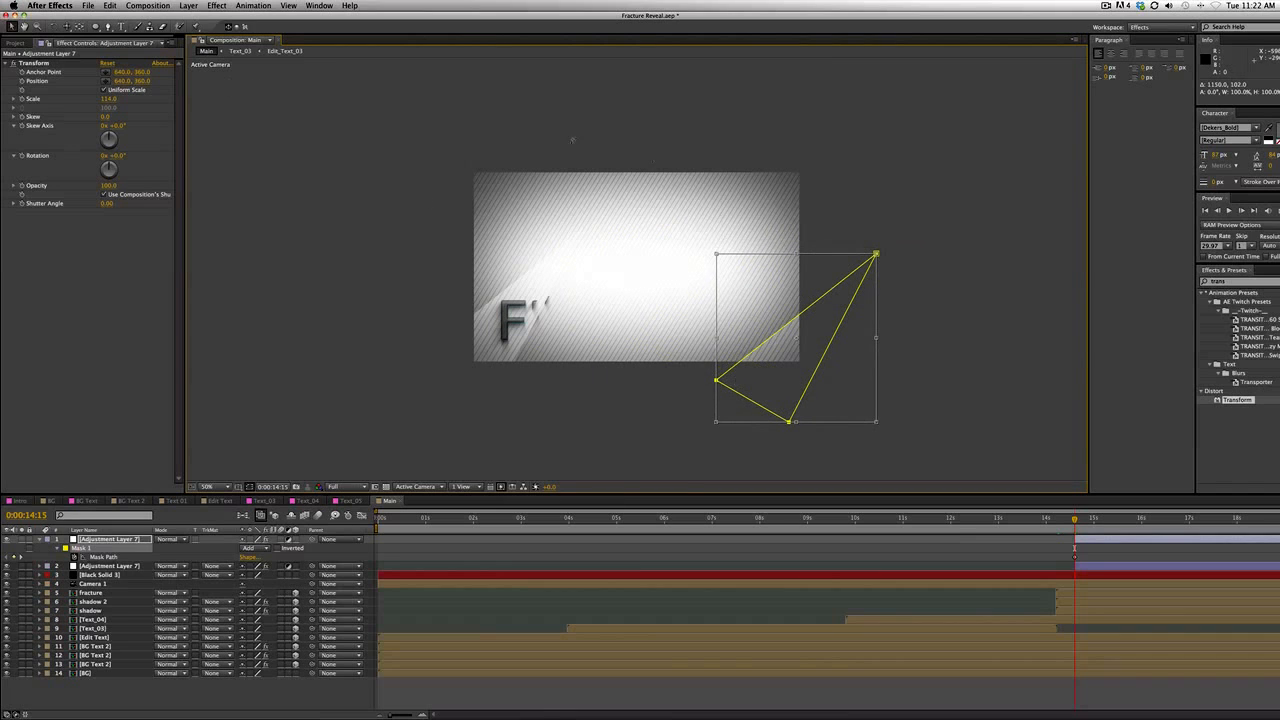
drag(707, 231, 825, 229)
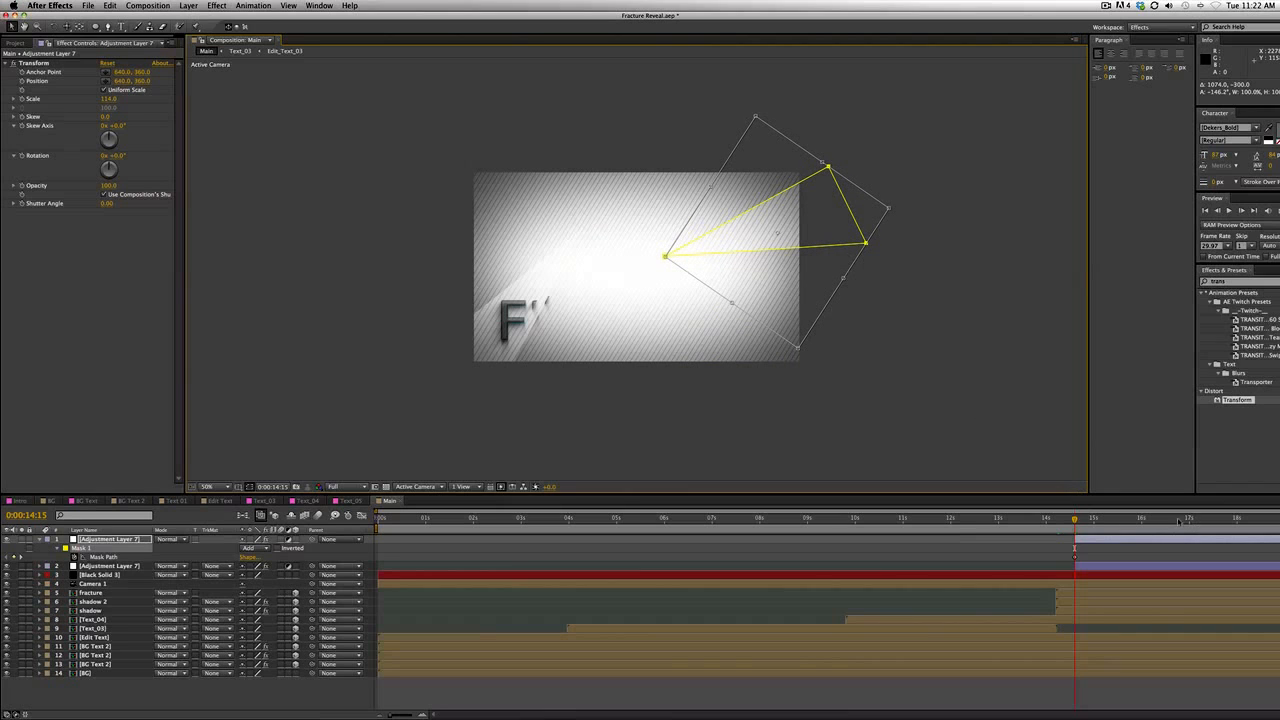
Remove the mask's copied end keyframe and extend its tip down and inward to near the composition's centre at 0:00:14:15
click(1074, 557)
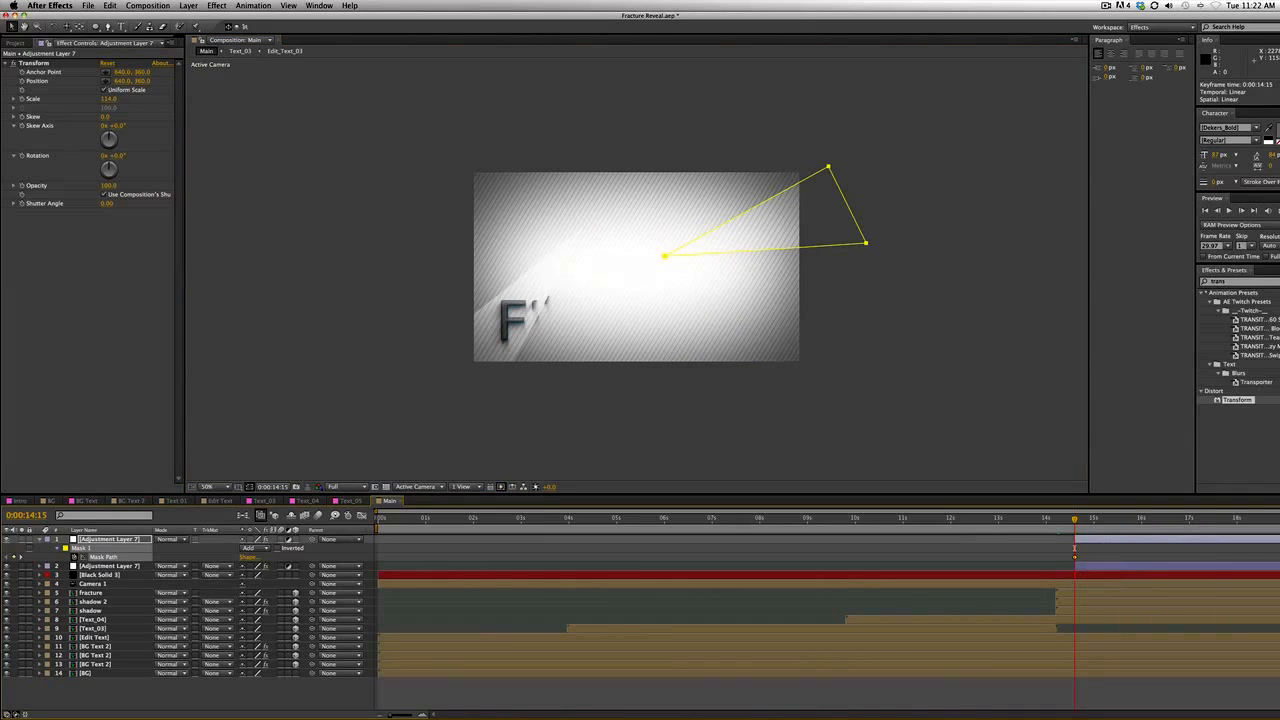
key(super+shift+a)
click(1138, 540)
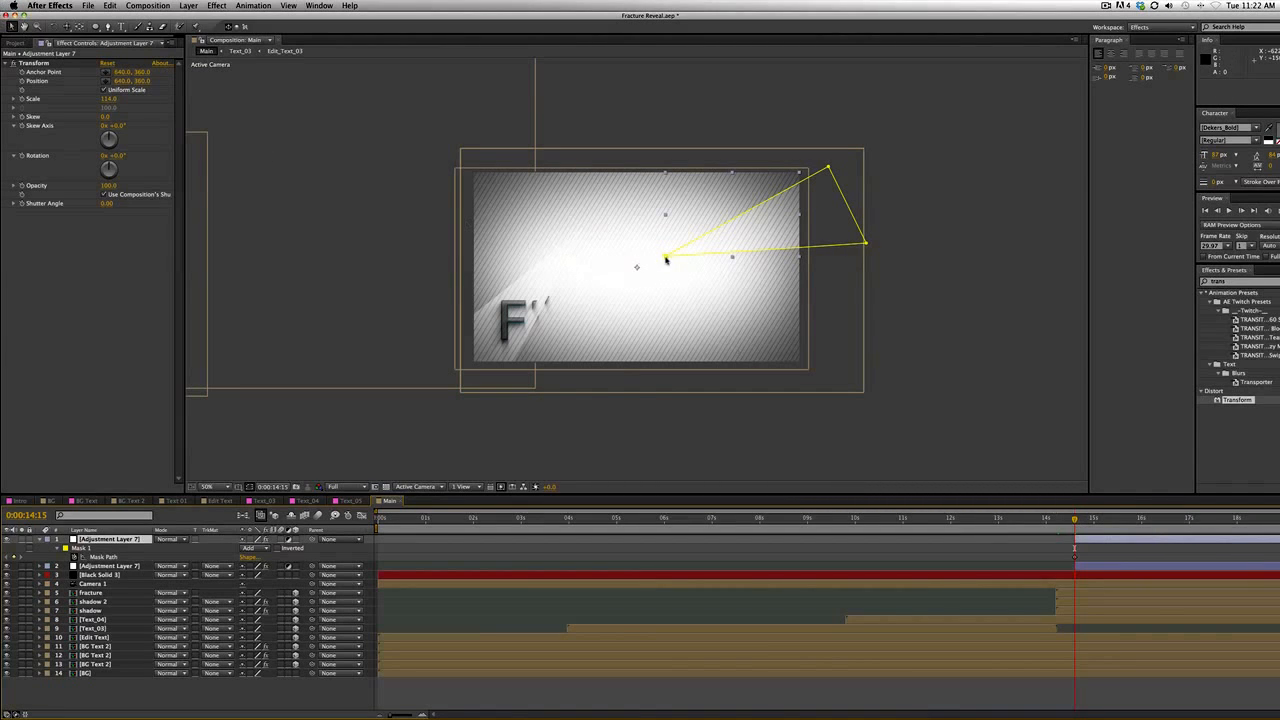
drag(666, 258, 627, 283)
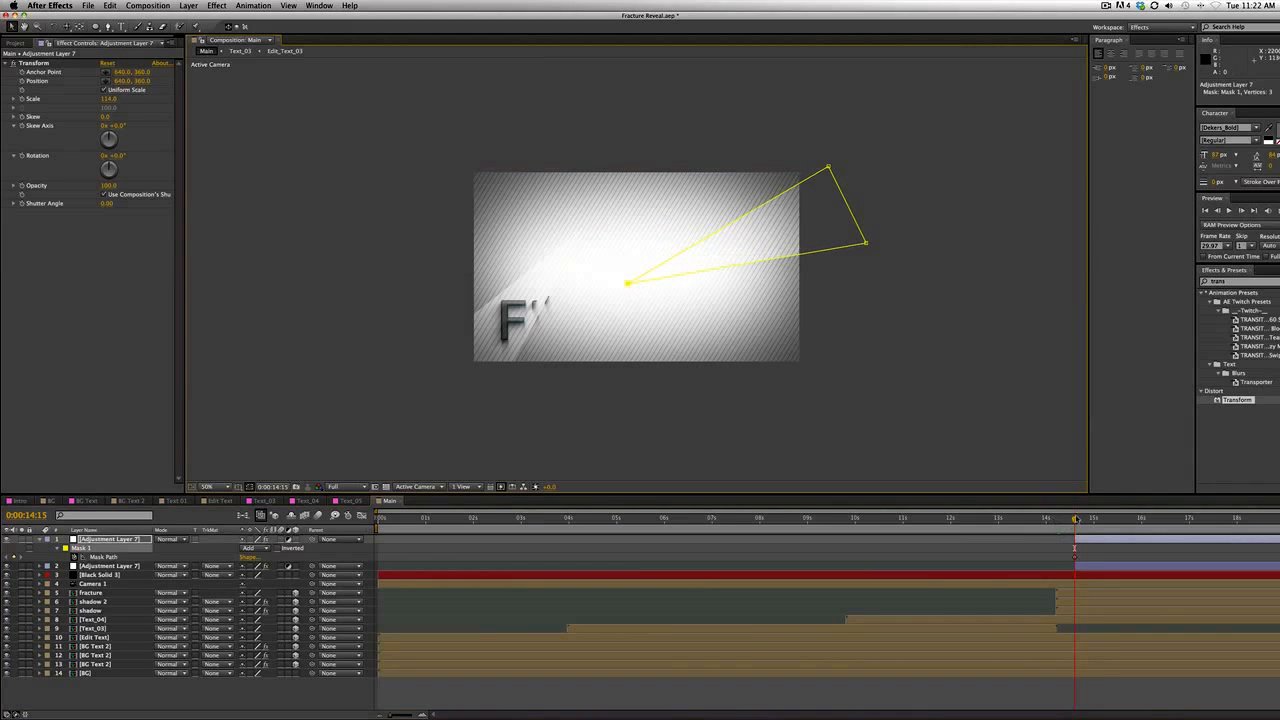
At 0:00:19:01, rotate the mask about 30° clockwise and move it down 82 px so it crosses the title's U, R and E
key(space)
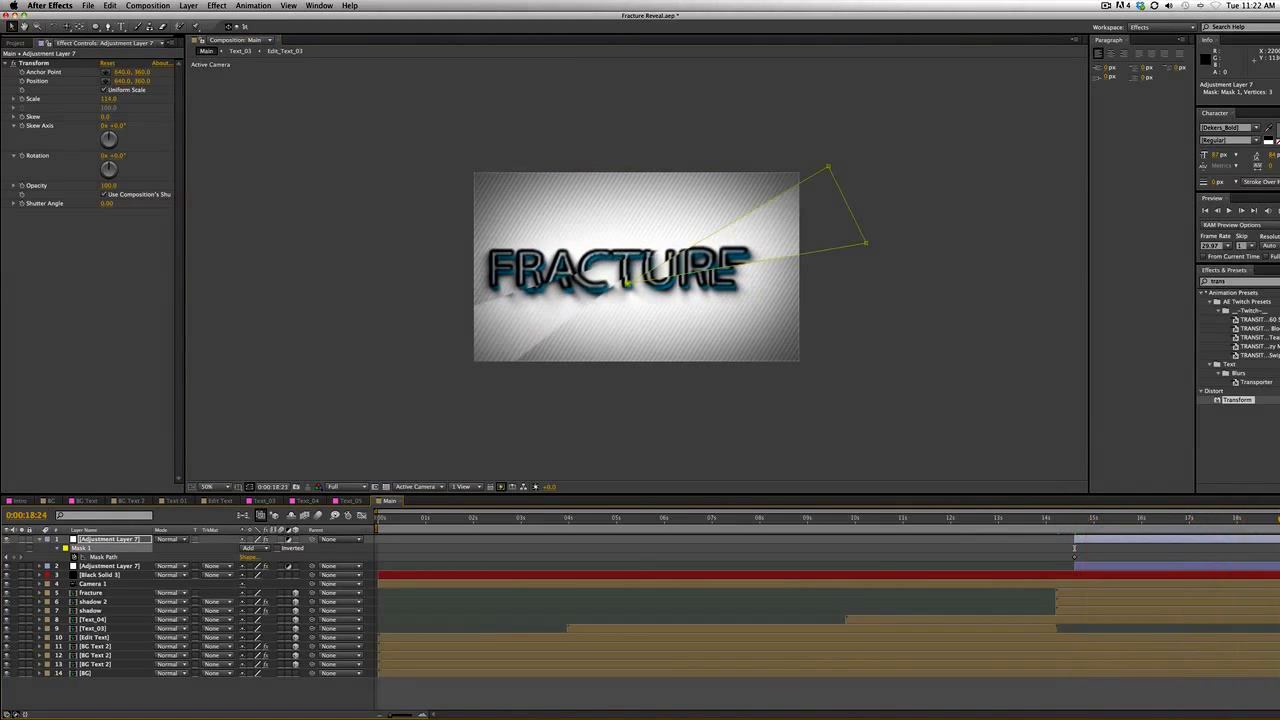
double_click(868, 245)
drag(894, 238, 849, 303)
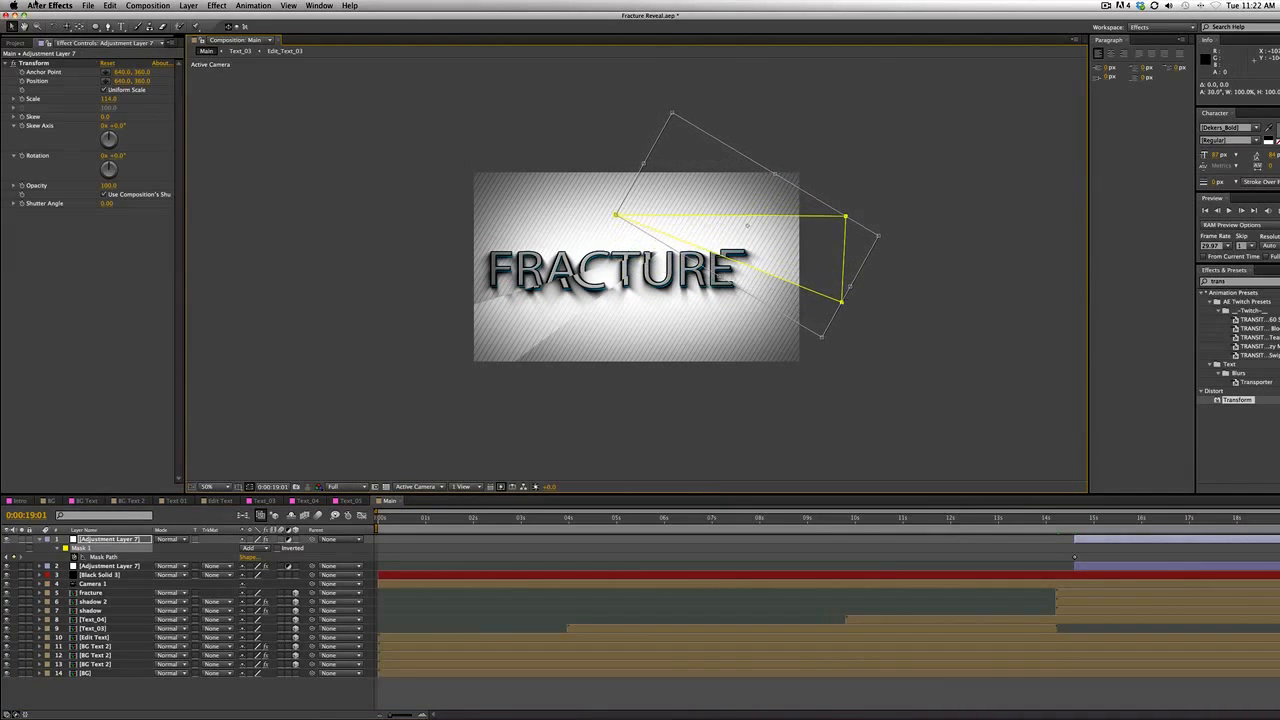
double_click(898, 222)
click(847, 234)
double_click(846, 217)
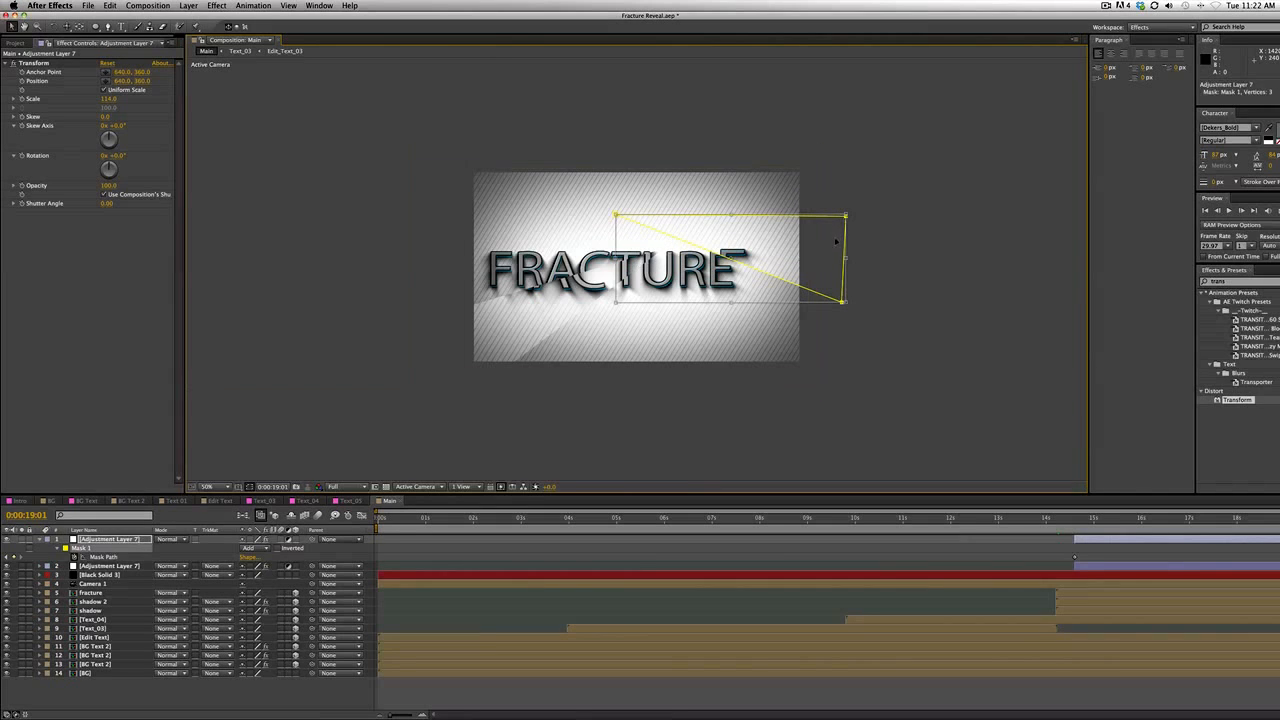
drag(835, 242, 835, 263)
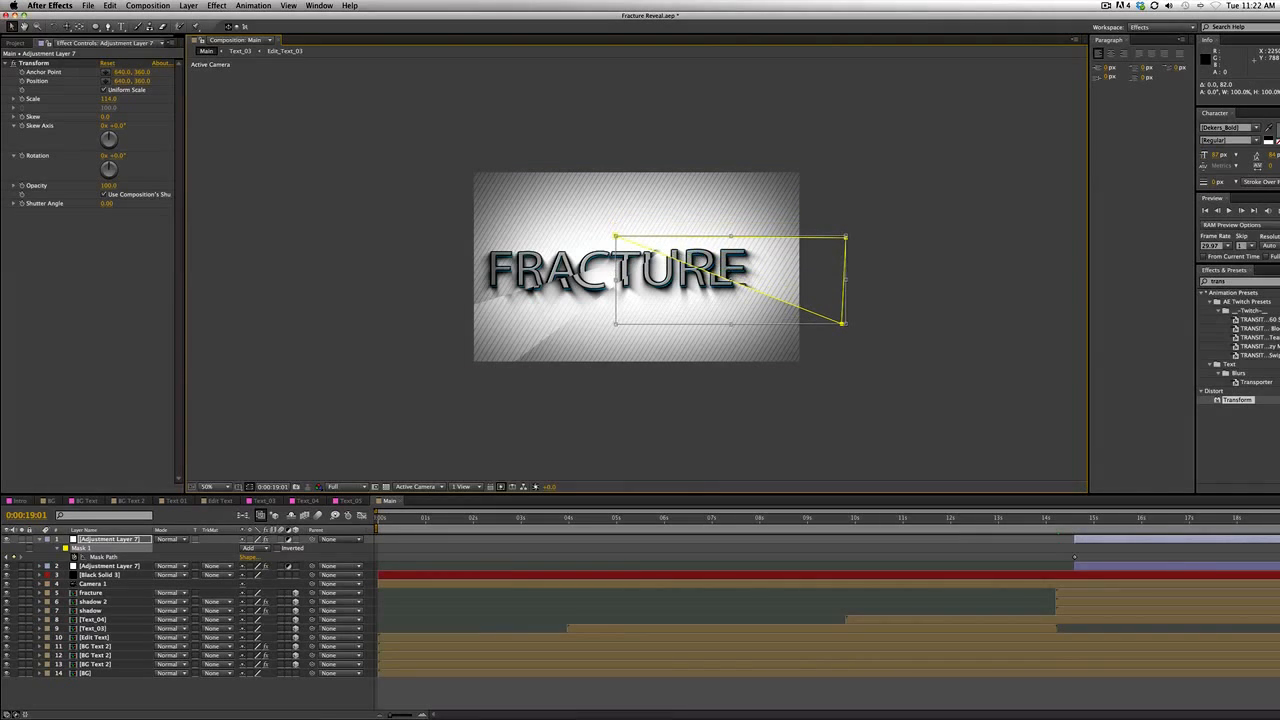
Review the two masked distortions up close between 0:00:14:15 and 0:00:19:01
drag(1254, 520, 1076, 530)
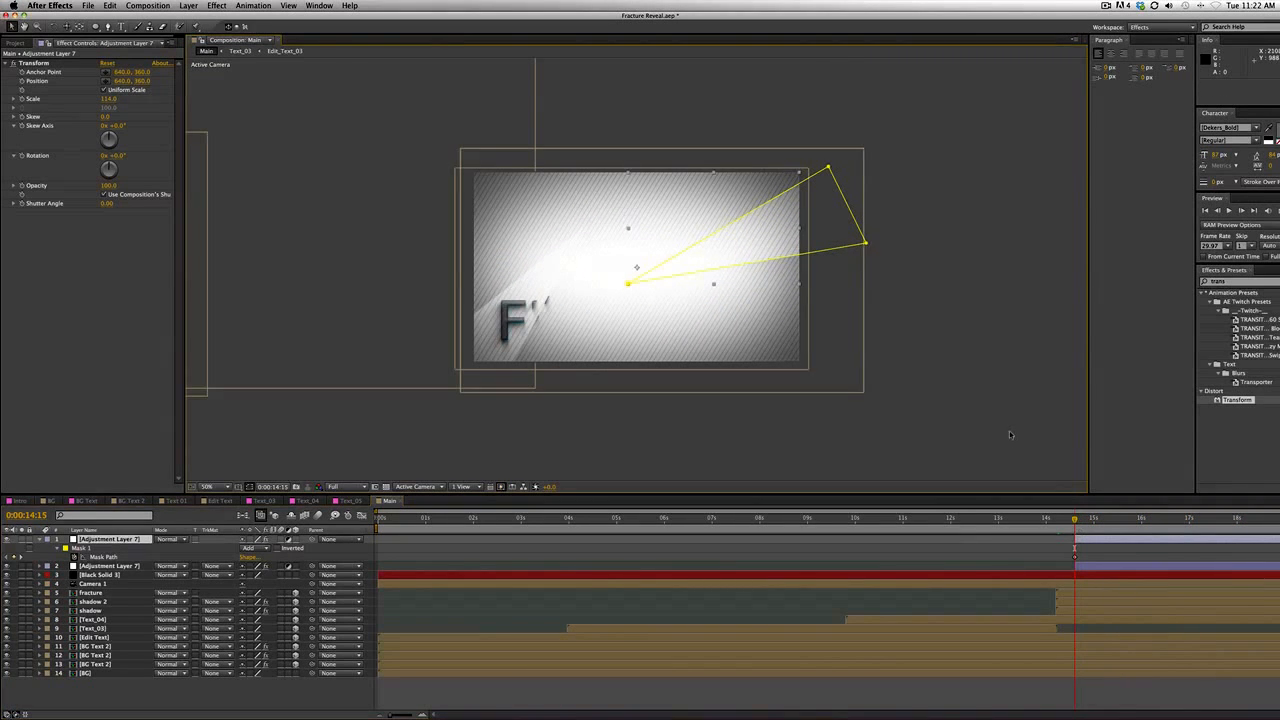
click(1169, 554)
drag(1075, 518, 1258, 530)
key(period)
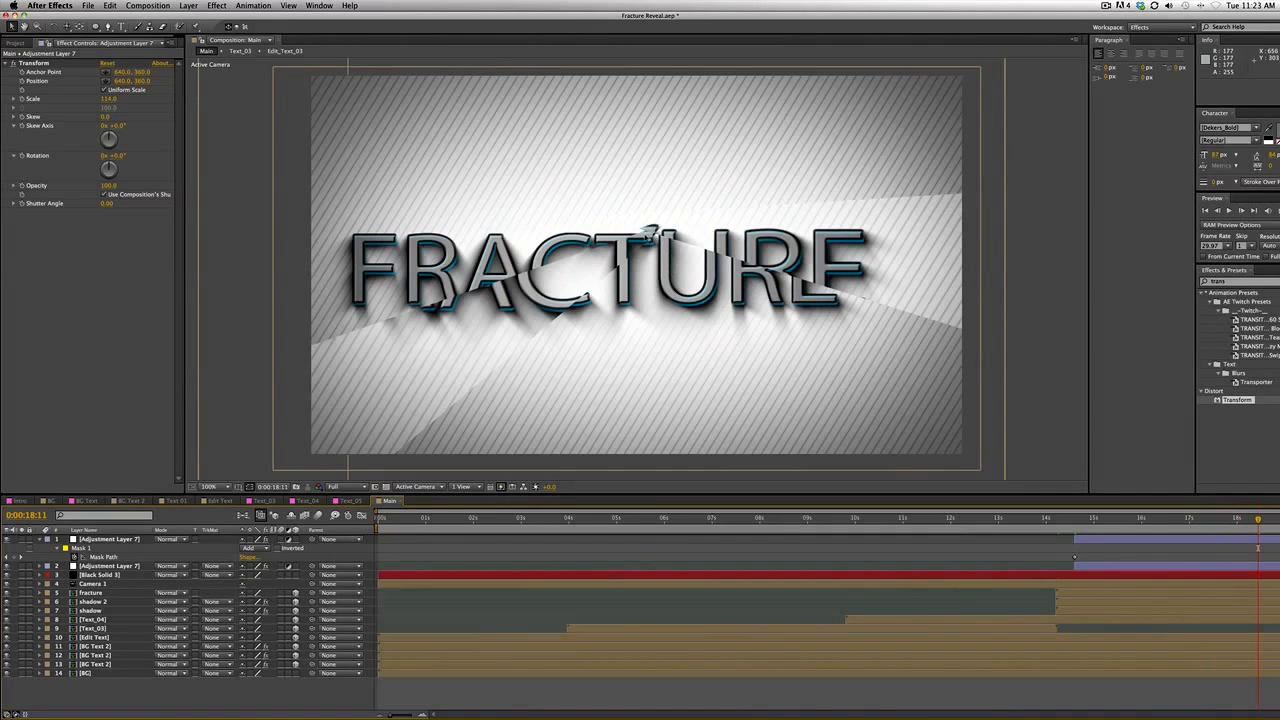
mouse_move(1258, 522)
mouse_down()
mouse_move(1237, 522)
mouse_move(1279, 519)
mouse_up()
scroll(807, 405, down, 1)
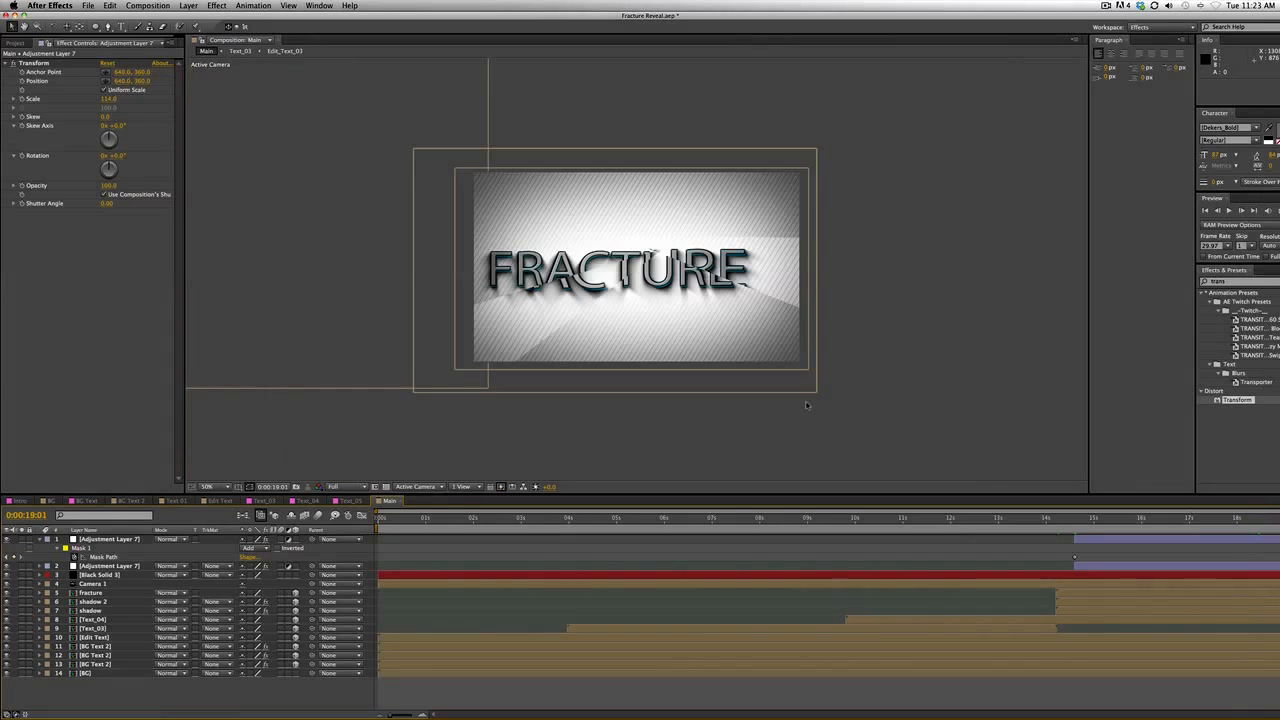
Duplicate the top adjustment layer, collapse the original's properties and reveal the new copy's Mask Path
click(110, 539)
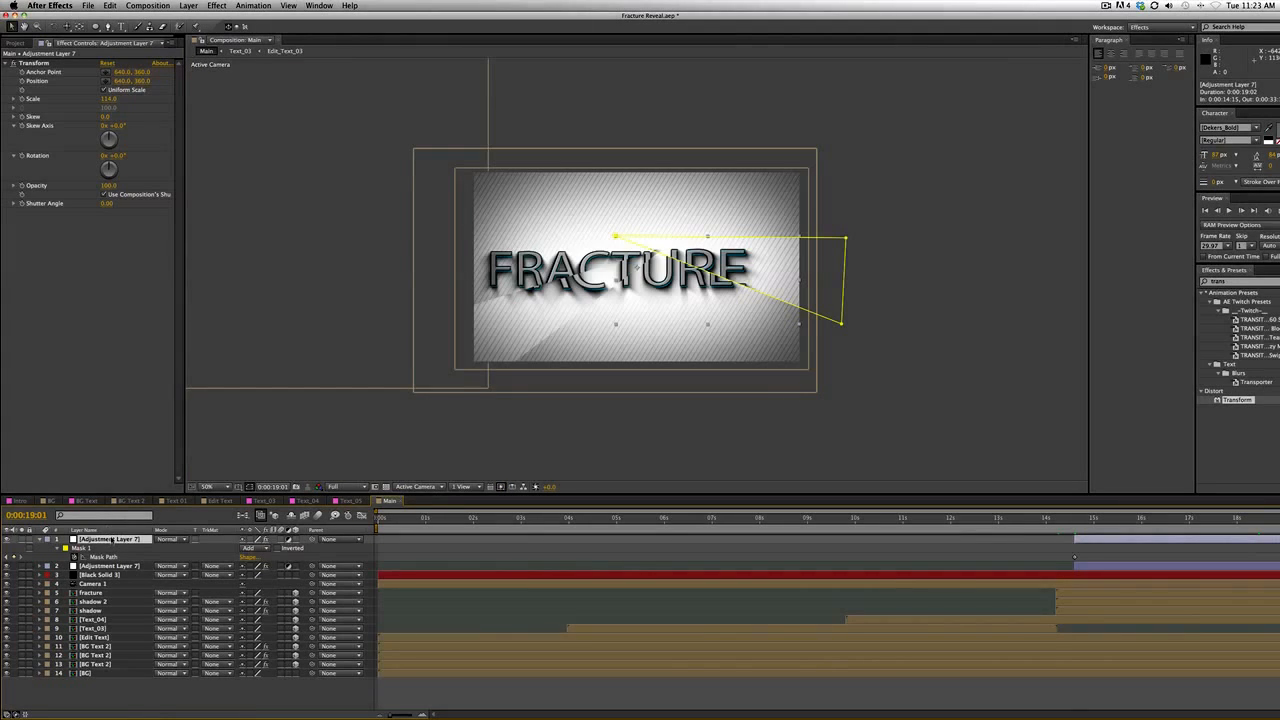
key(super+d)
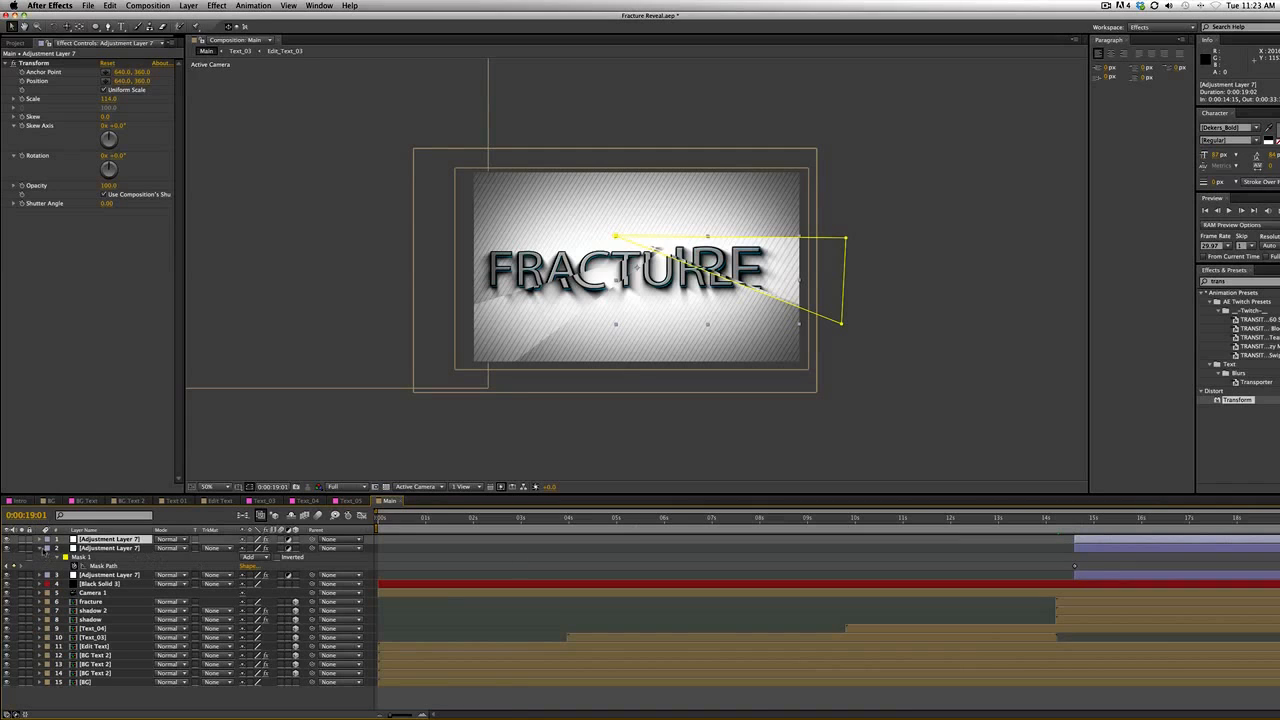
click(41, 549)
click(42, 549)
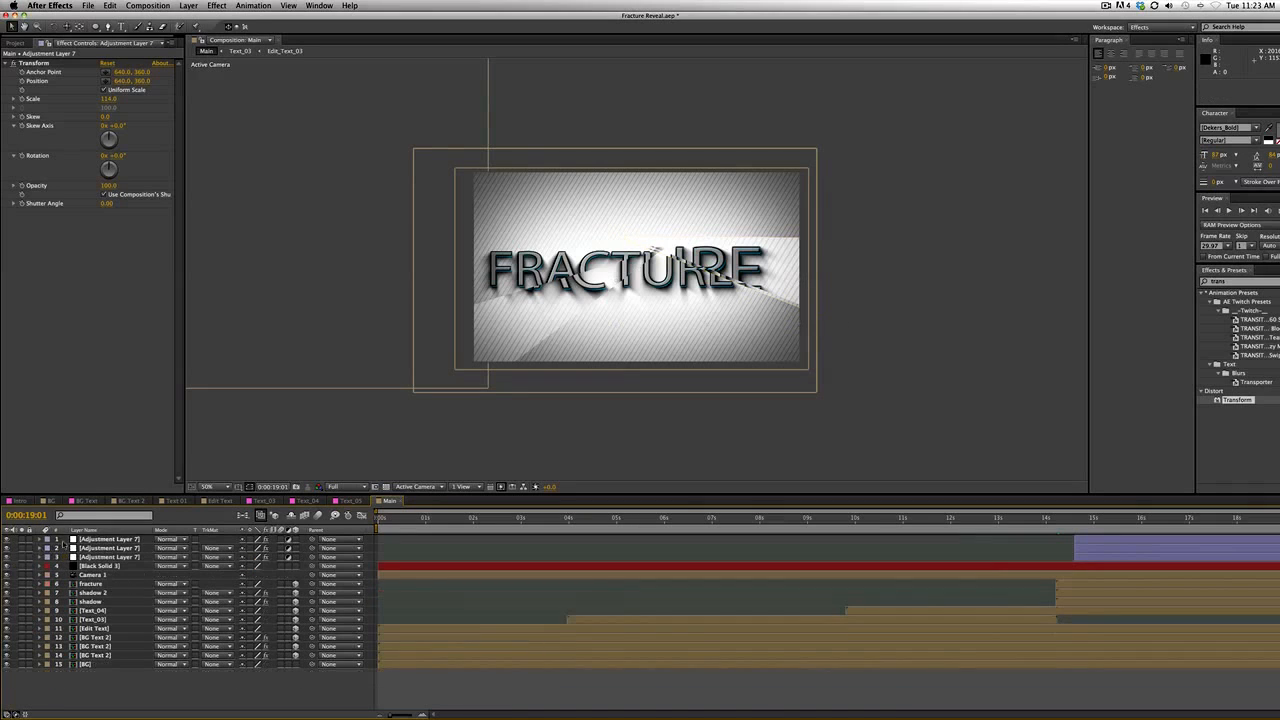
click(70, 540)
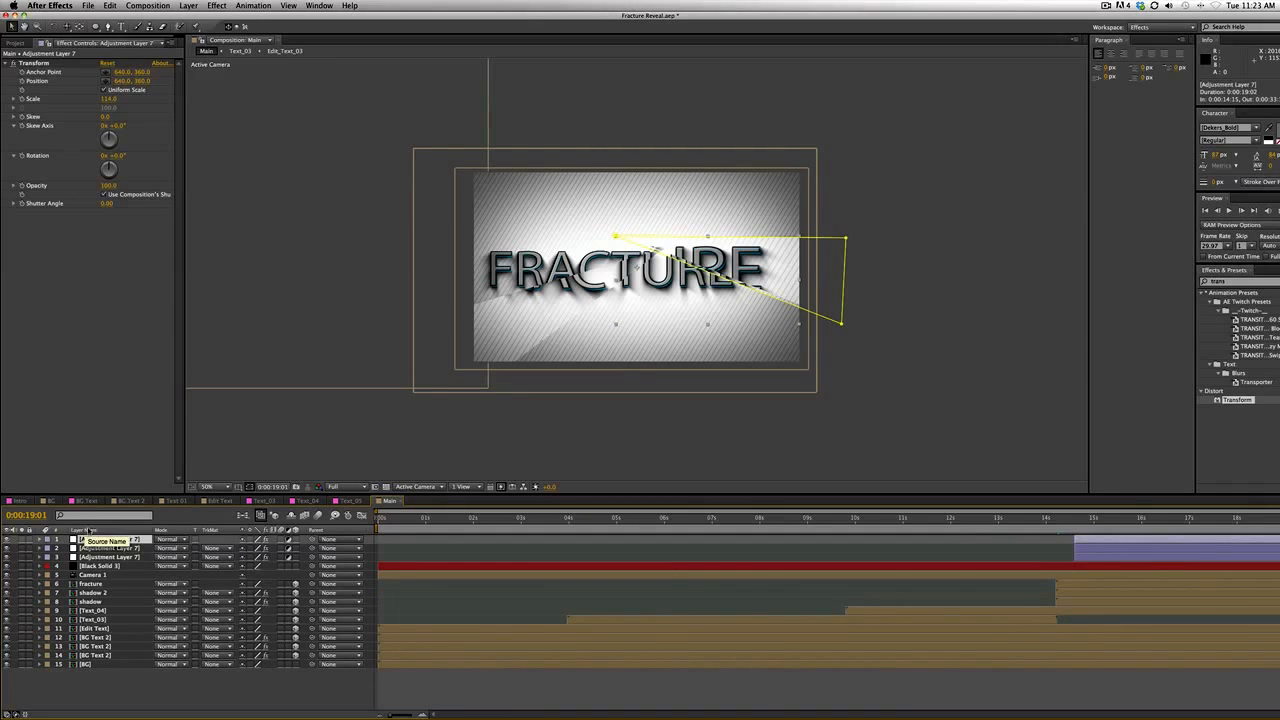
key(m)
At 0:00:14:15, rotate the new copy's mask about 128° counterclockwise and place it over the frame's upper-left corner, tip near the centre
drag(1093, 521, 1075, 521)
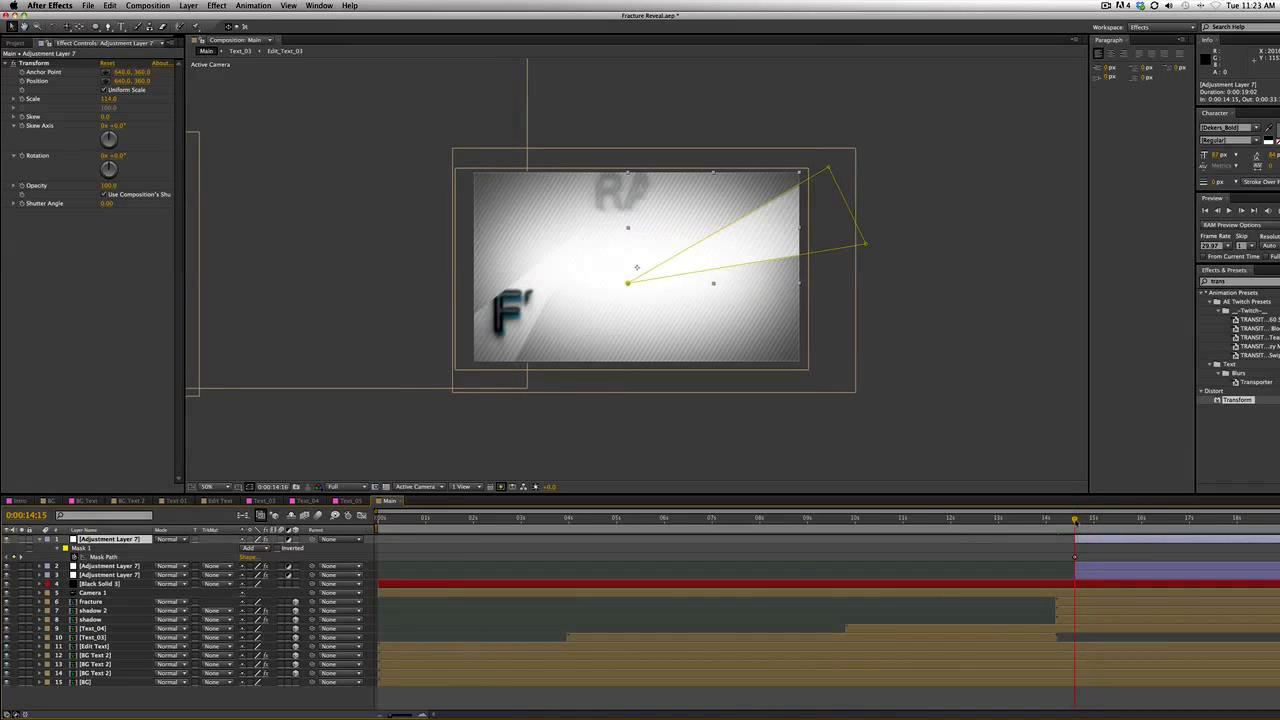
double_click(866, 244)
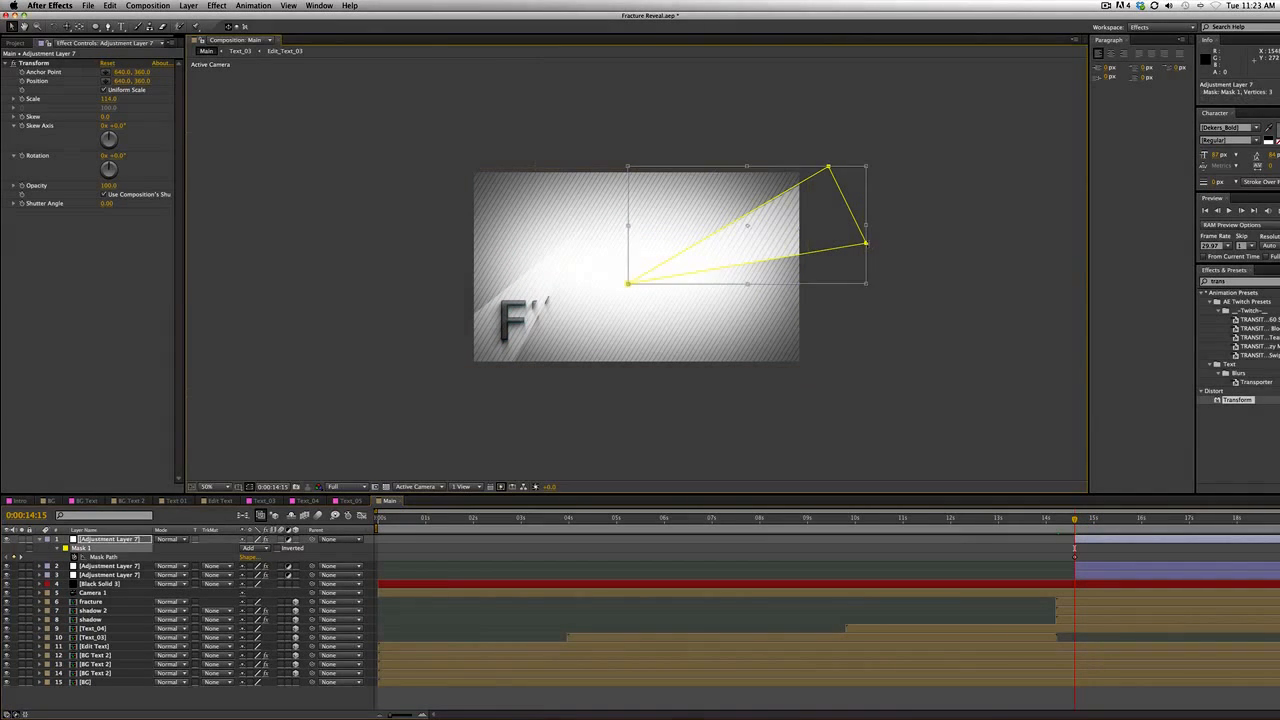
drag(889, 191, 679, 399)
drag(766, 312, 652, 428)
drag(735, 437, 501, 288)
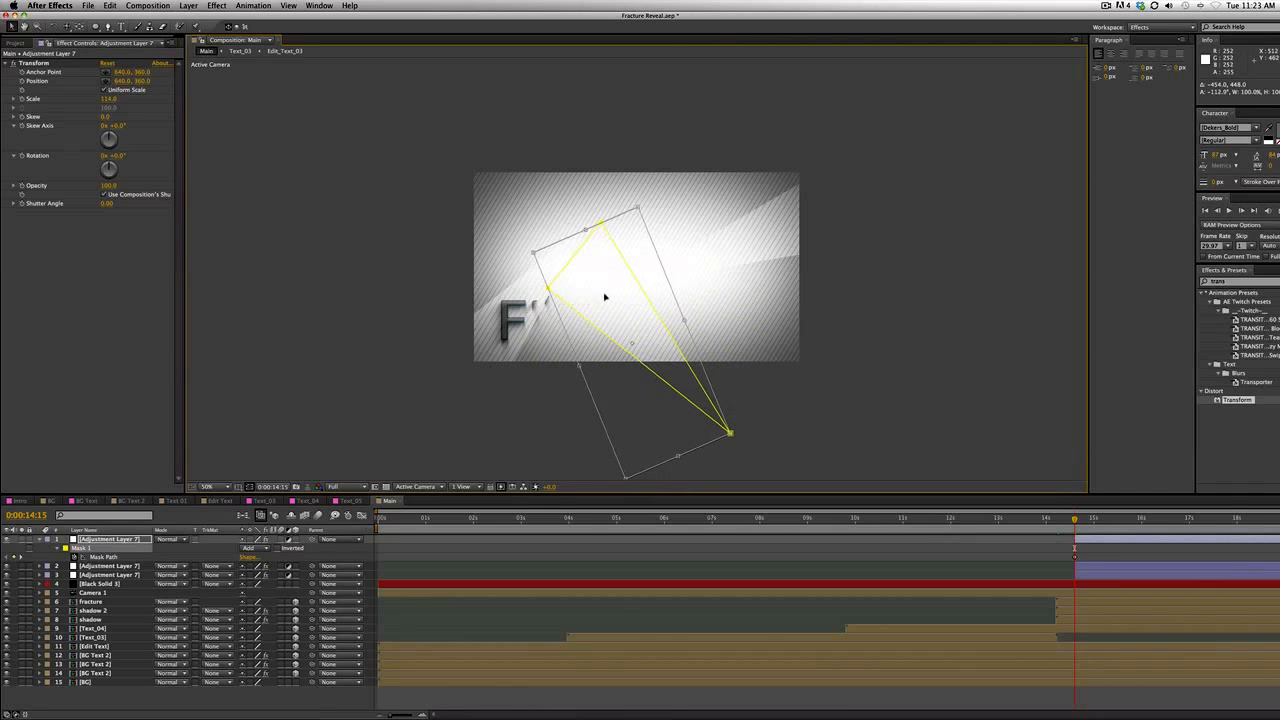
drag(605, 295, 490, 178)
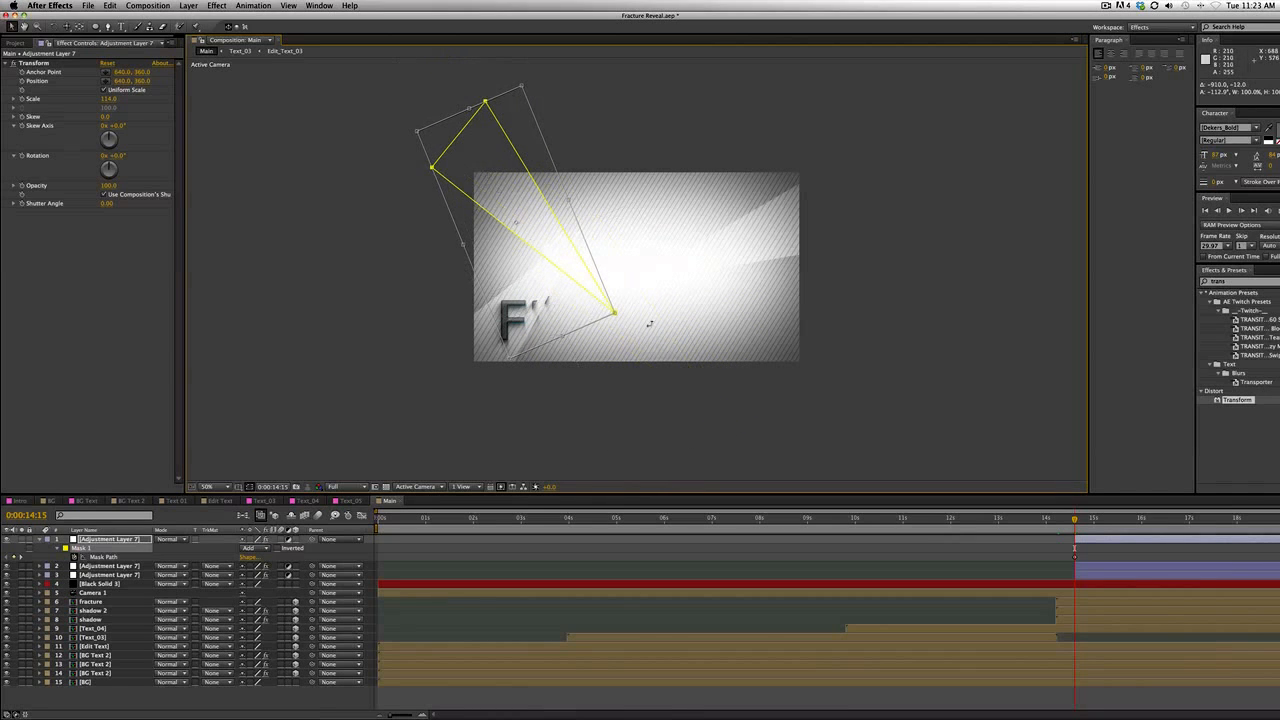
drag(655, 320, 677, 300)
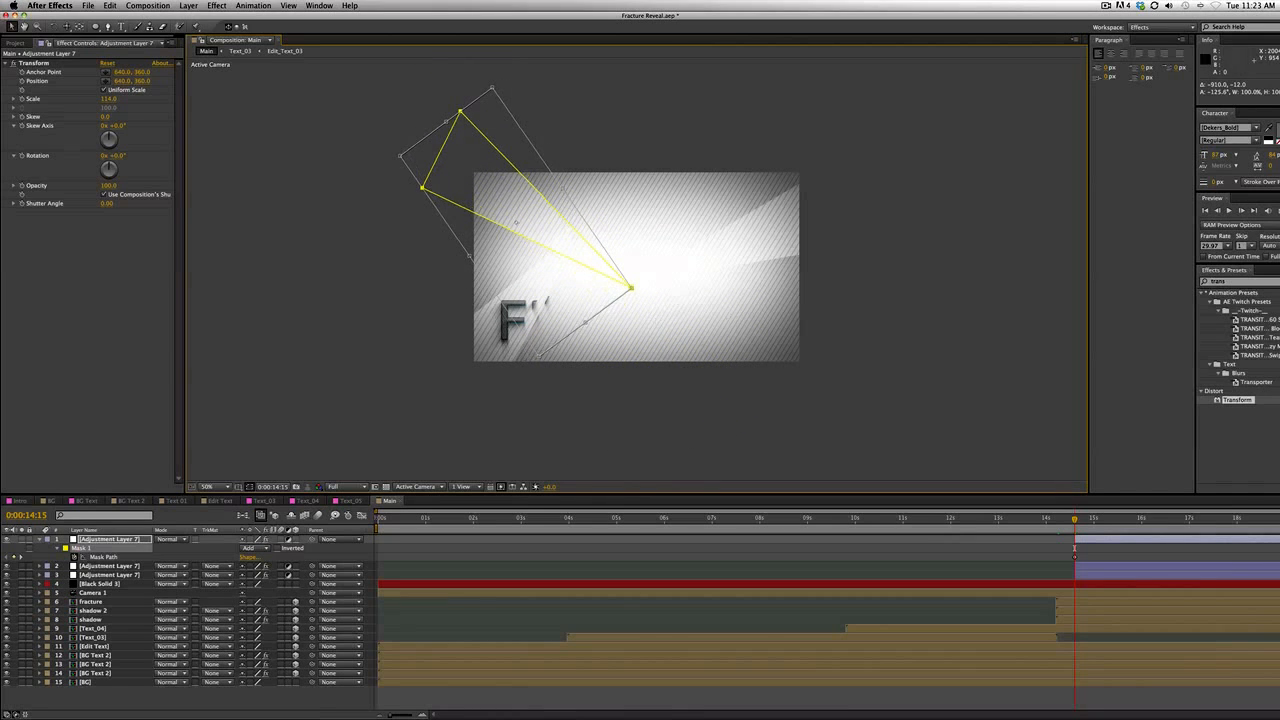
mouse_move(562, 237)
mouse_down()
mouse_move(591, 249)
mouse_move(576, 243)
mouse_up()
drag(655, 298, 664, 288)
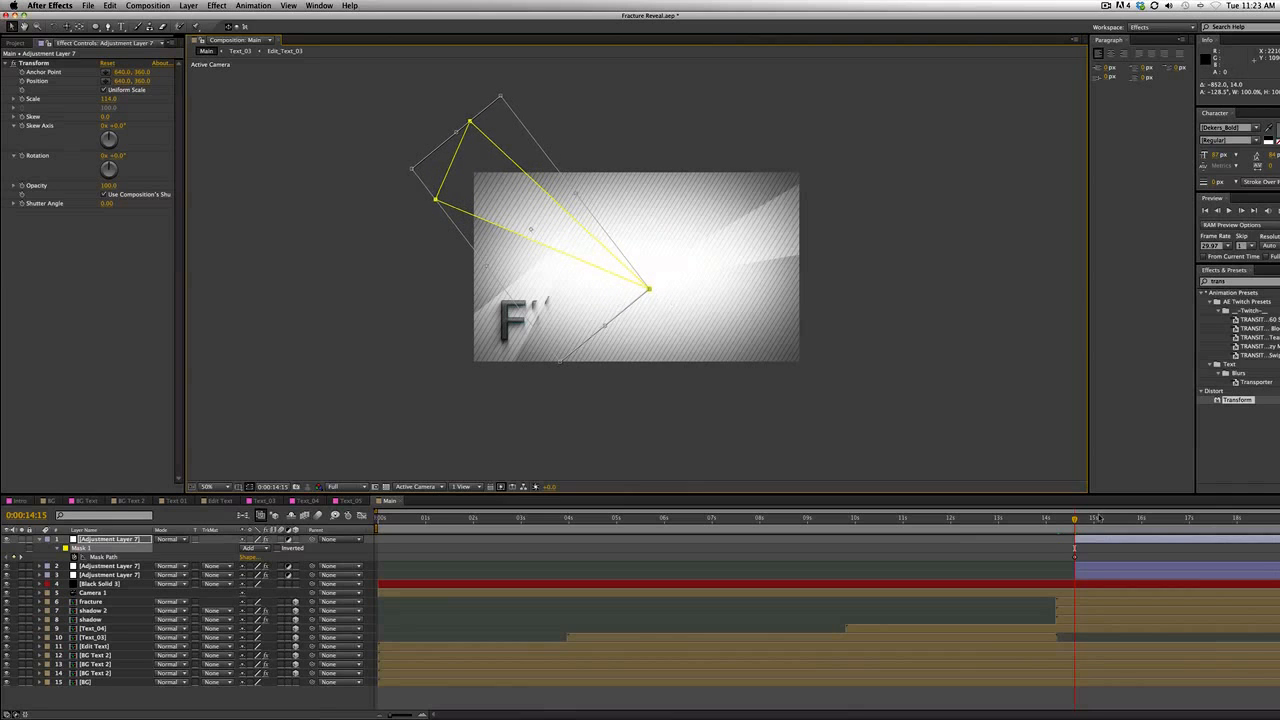
key(Return)
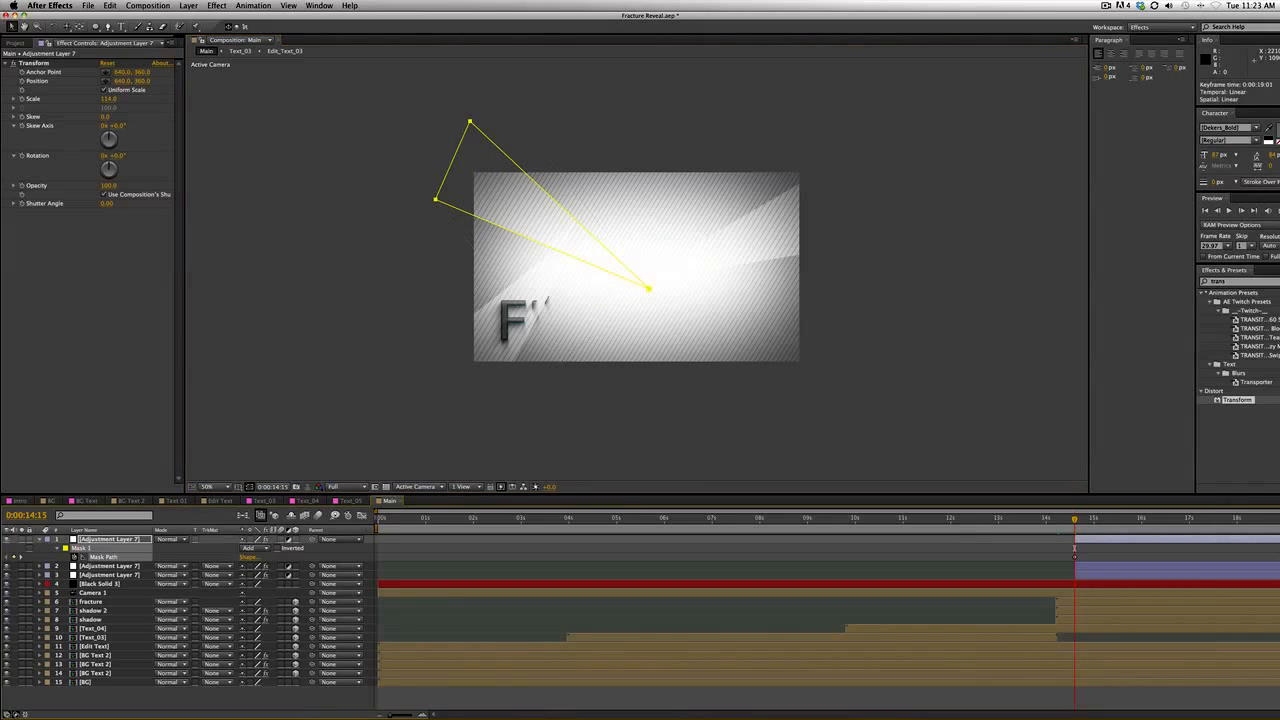
At 0:00:19:01, rotate the new copy's mask about 63° clockwise and pull its tip up to the title's R
click(1185, 537)
click(1279, 519)
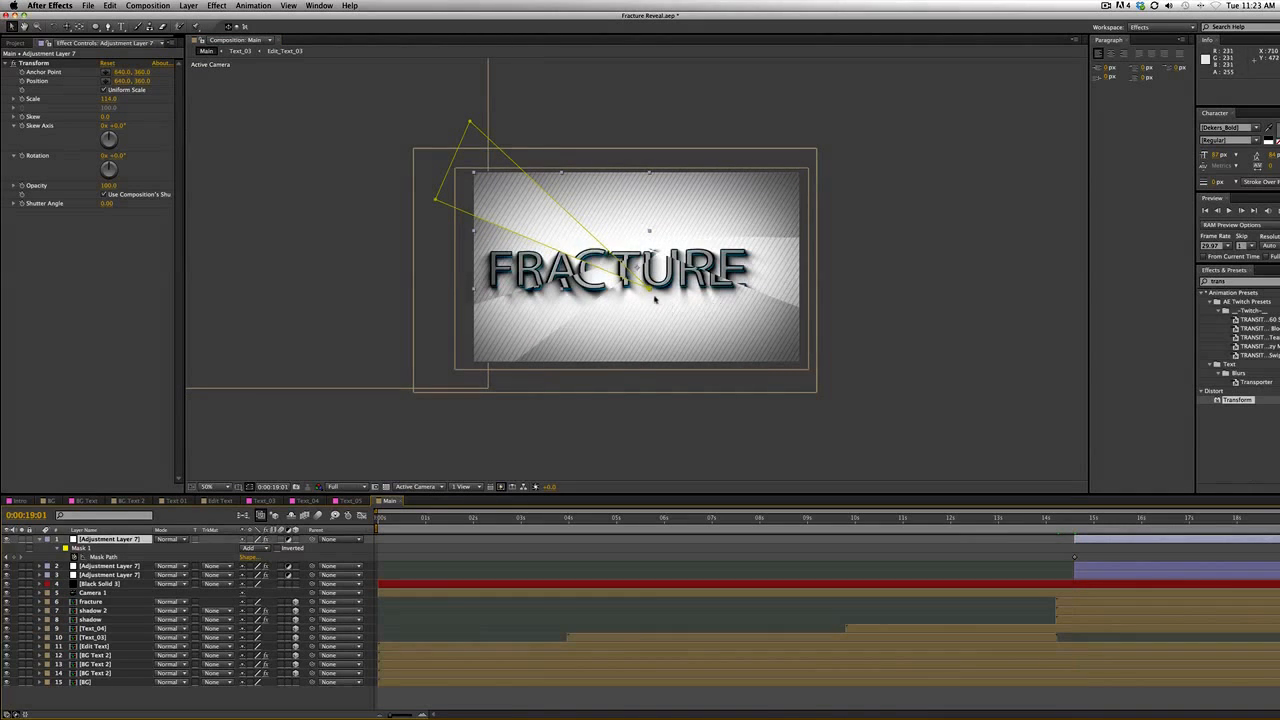
double_click(650, 289)
drag(678, 294, 518, 345)
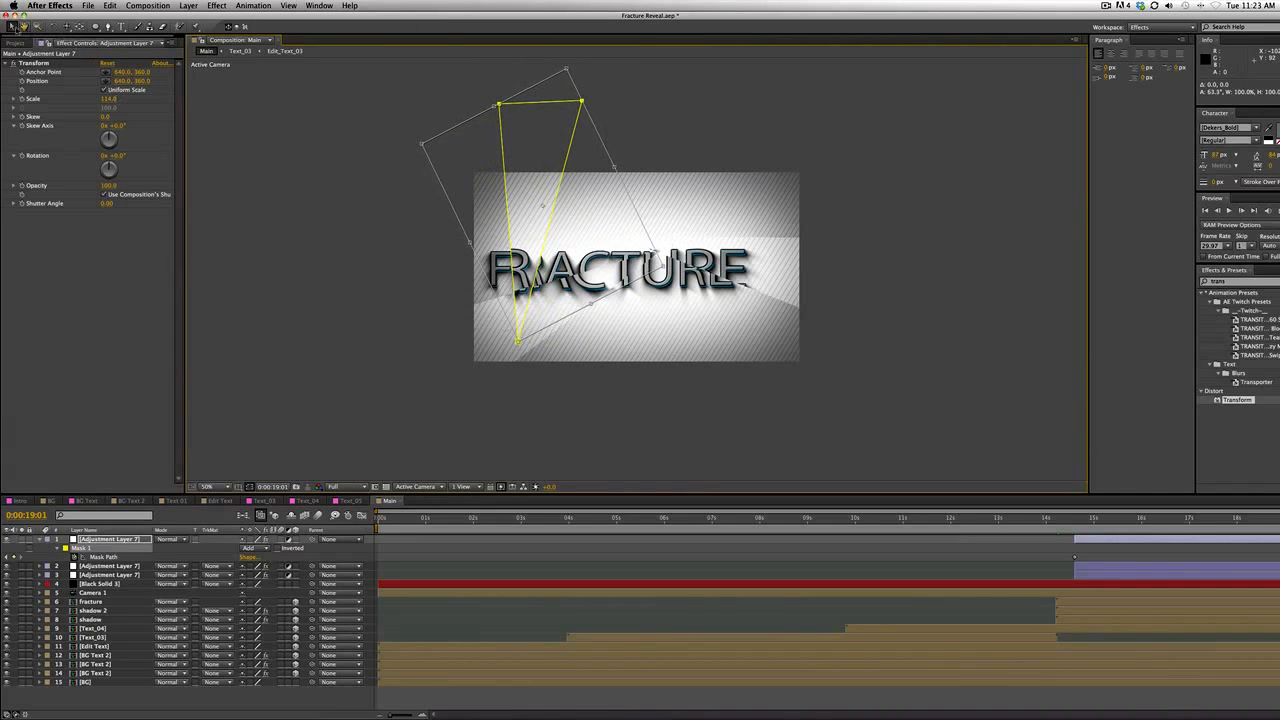
key(Return)
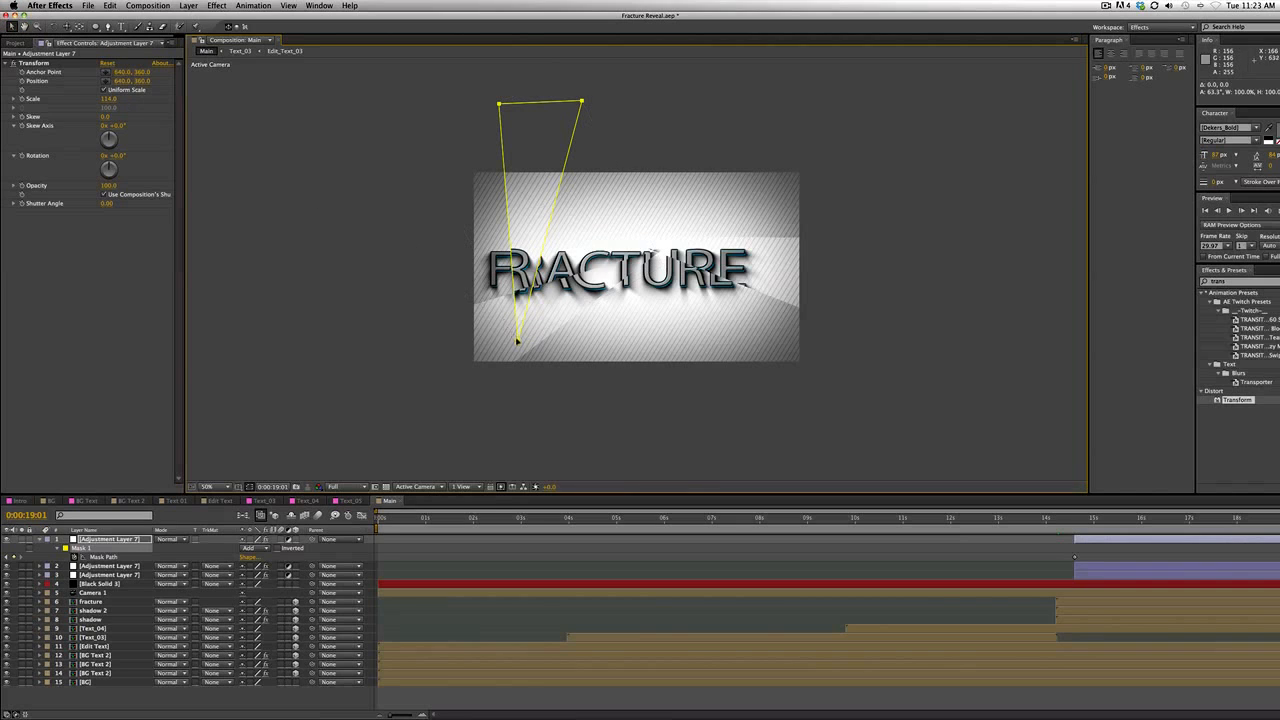
click(517, 341)
drag(517, 342, 526, 281)
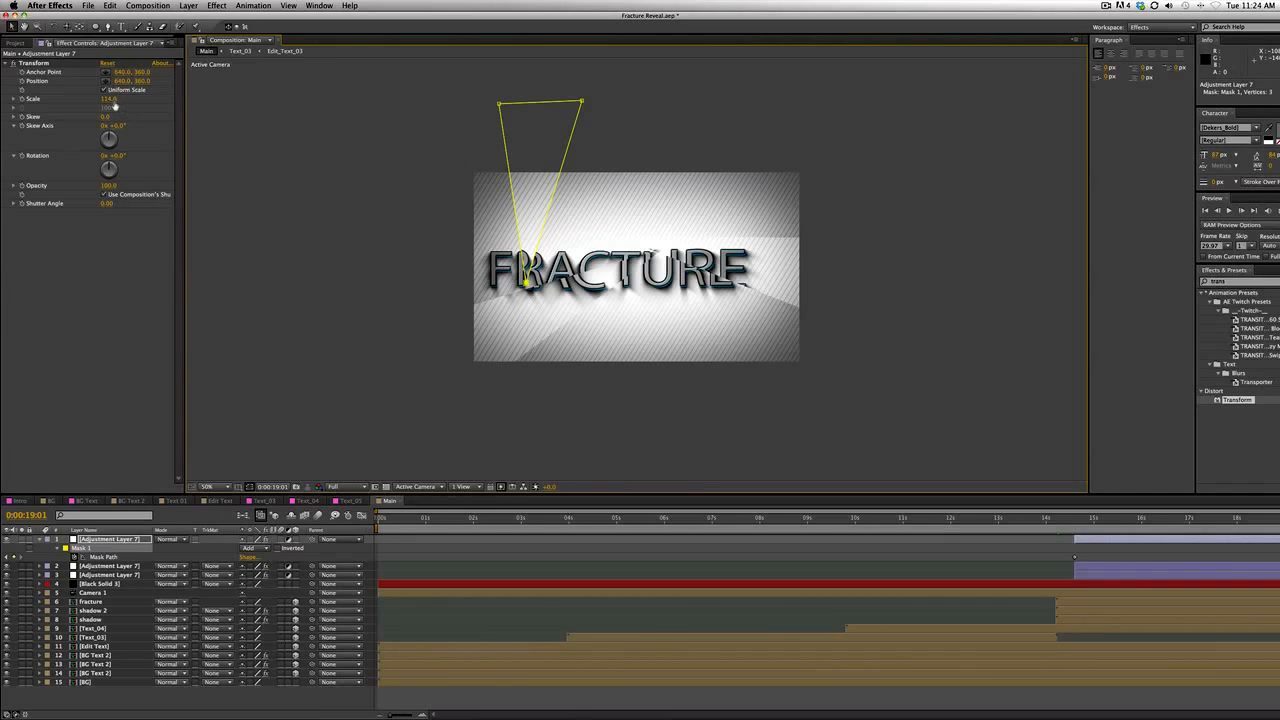
Reduce the top adjustment layer's Transform scale to about 108 and check the three shards along the timeline
click(34, 63)
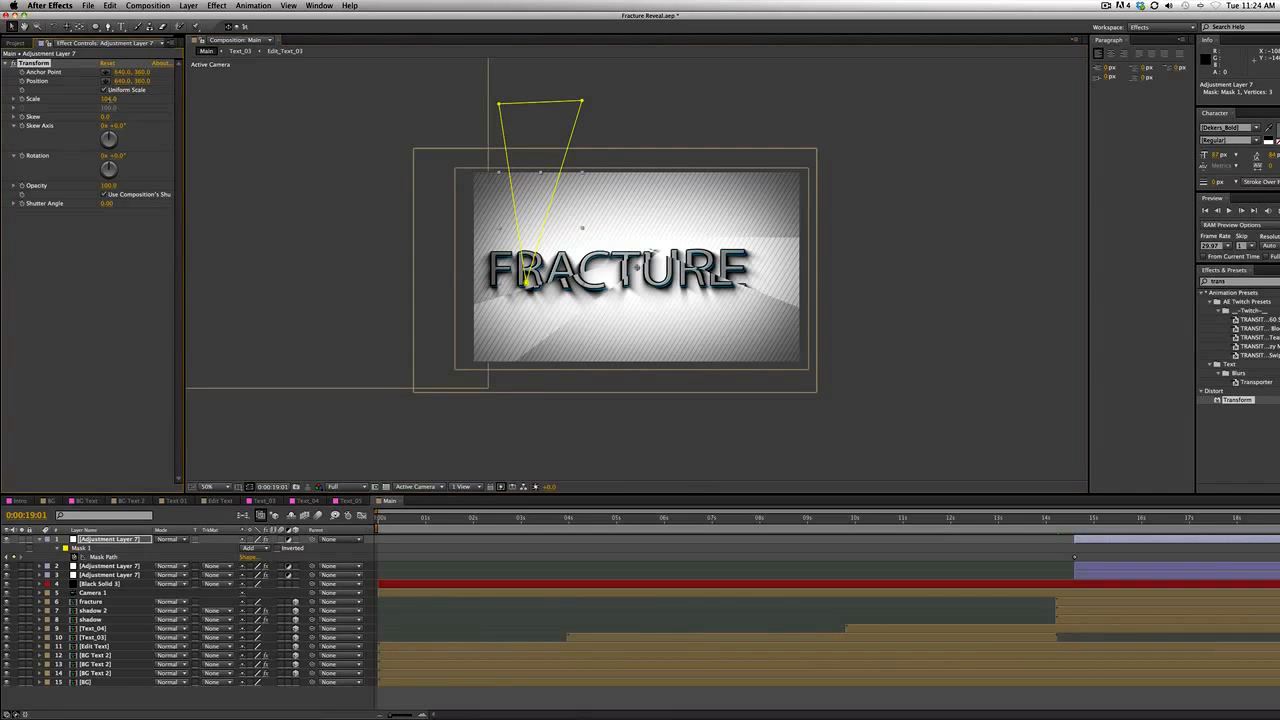
click(281, 176)
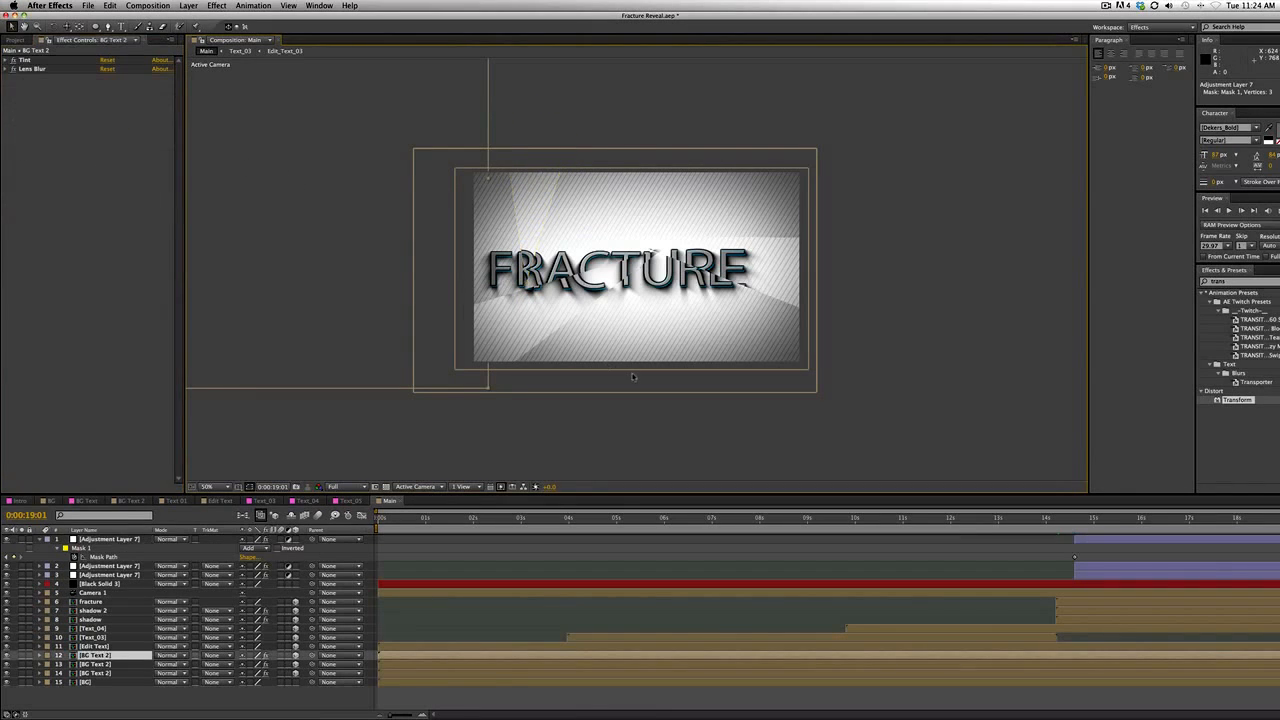
click(537, 224)
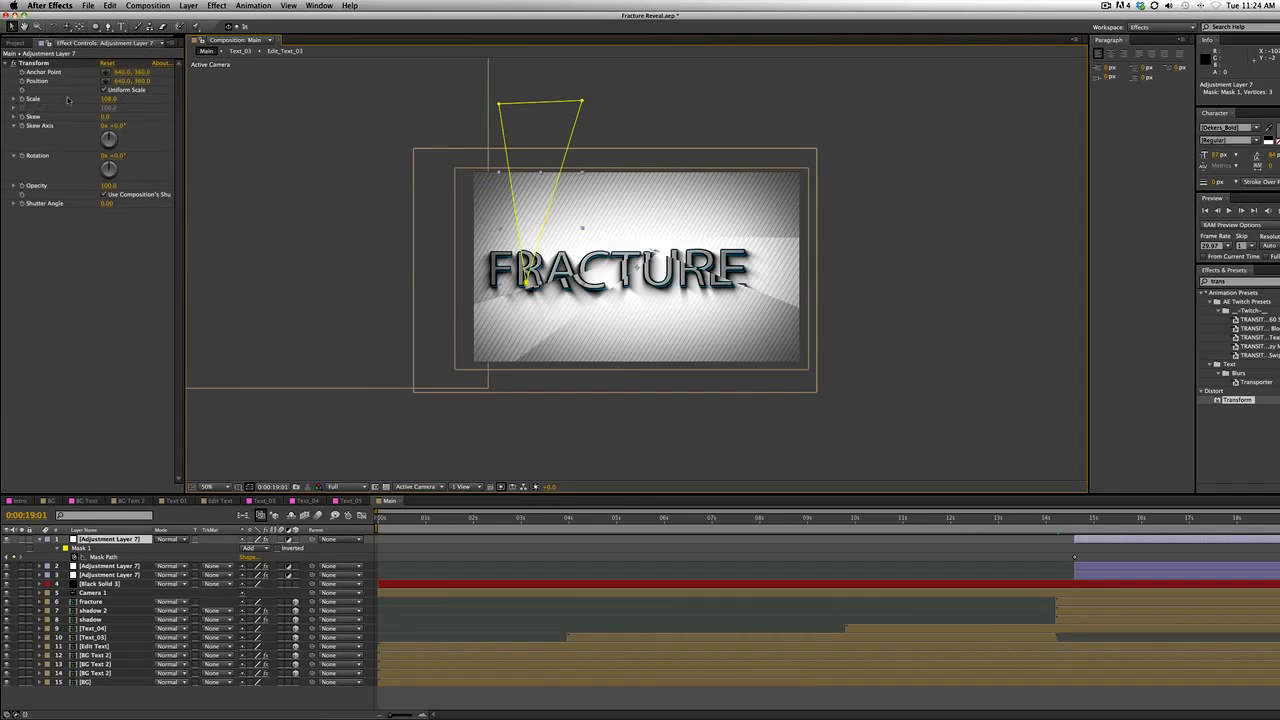
mouse_move(108, 99)
mouse_down()
mouse_move(143, 99)
mouse_move(111, 99)
mouse_up()
click(304, 204)
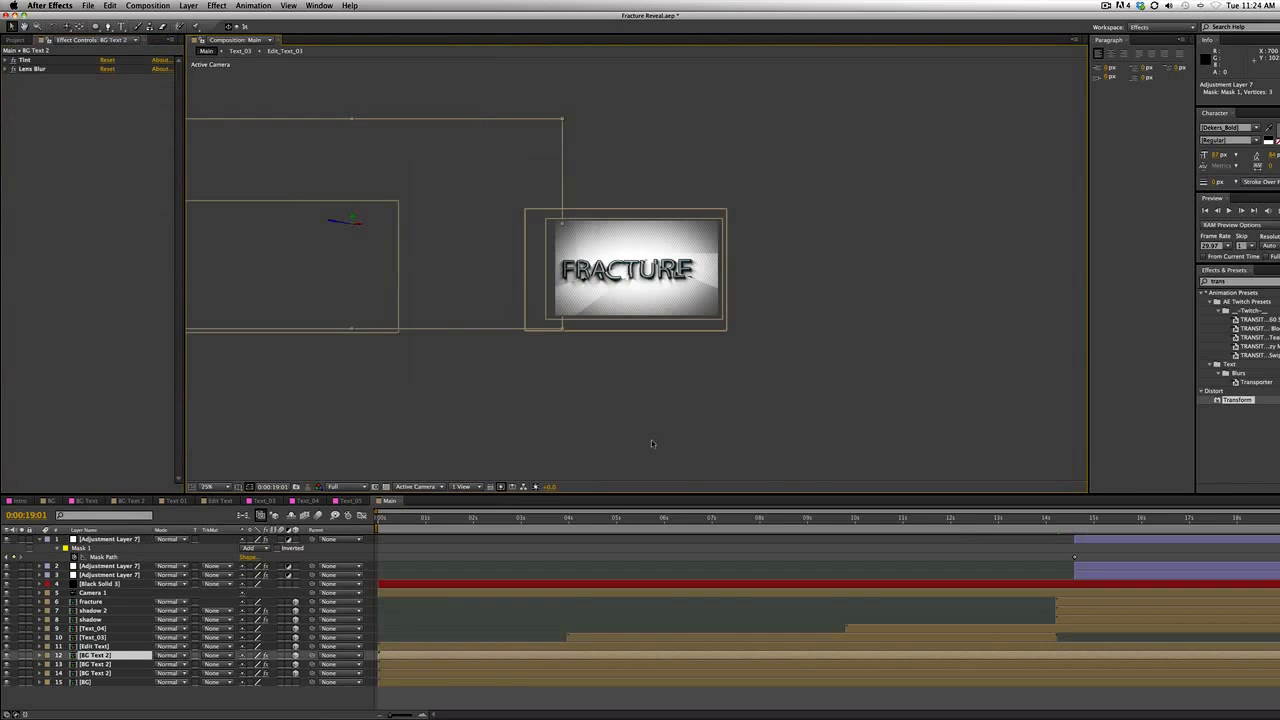
drag(1104, 523, 1279, 551)
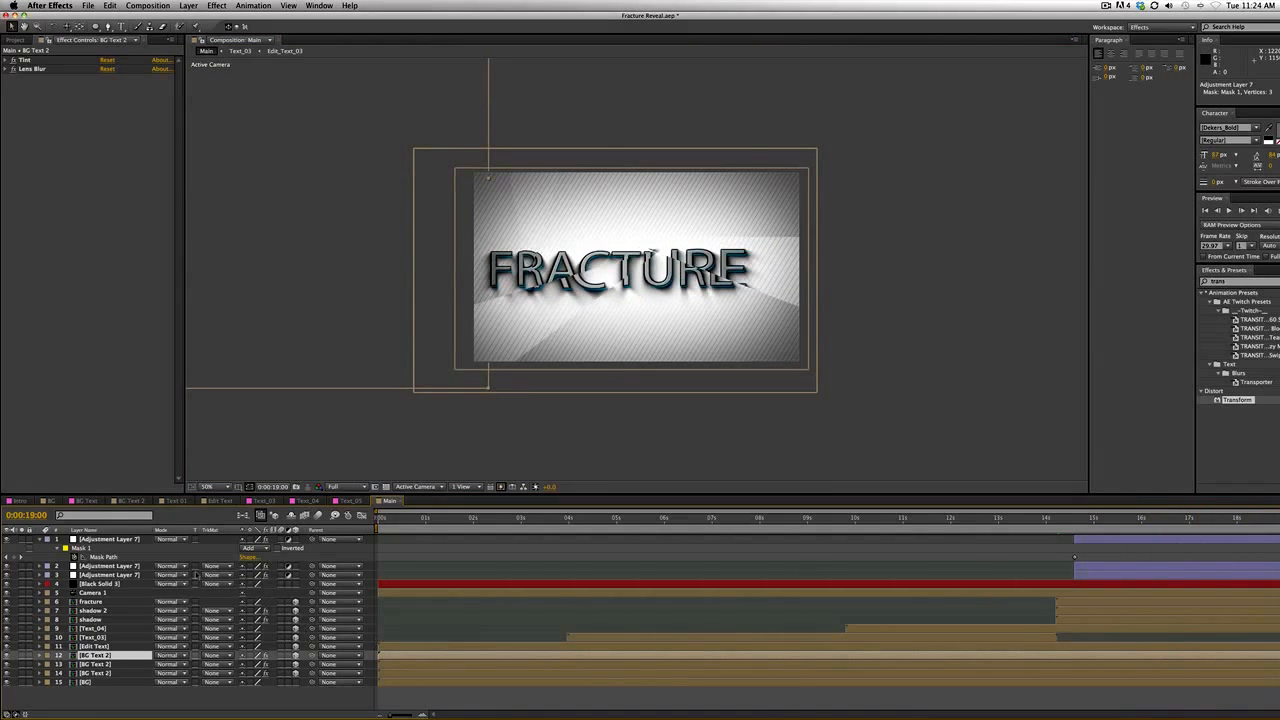
Collapse the top adjustment layer's properties, duplicate the layer, reveal the new copy's Mask Path and go to 0:00:14:15
click(40, 539)
click(101, 539)
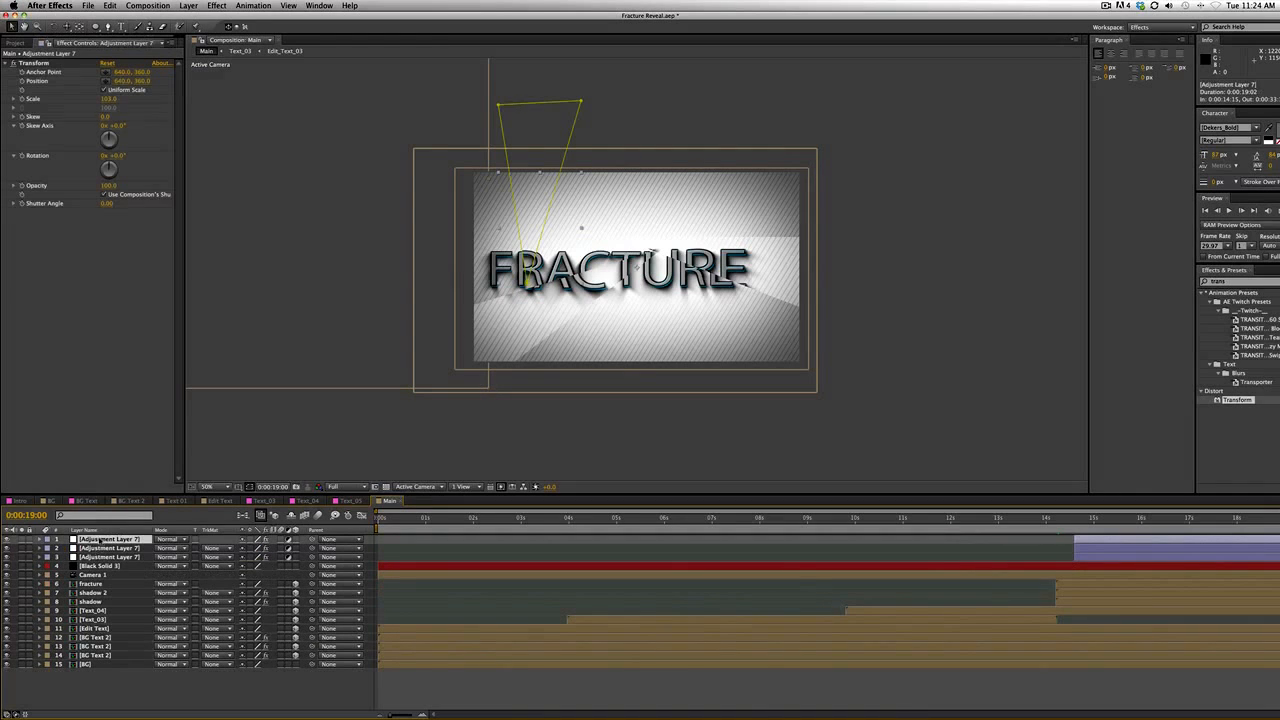
key(super+d)
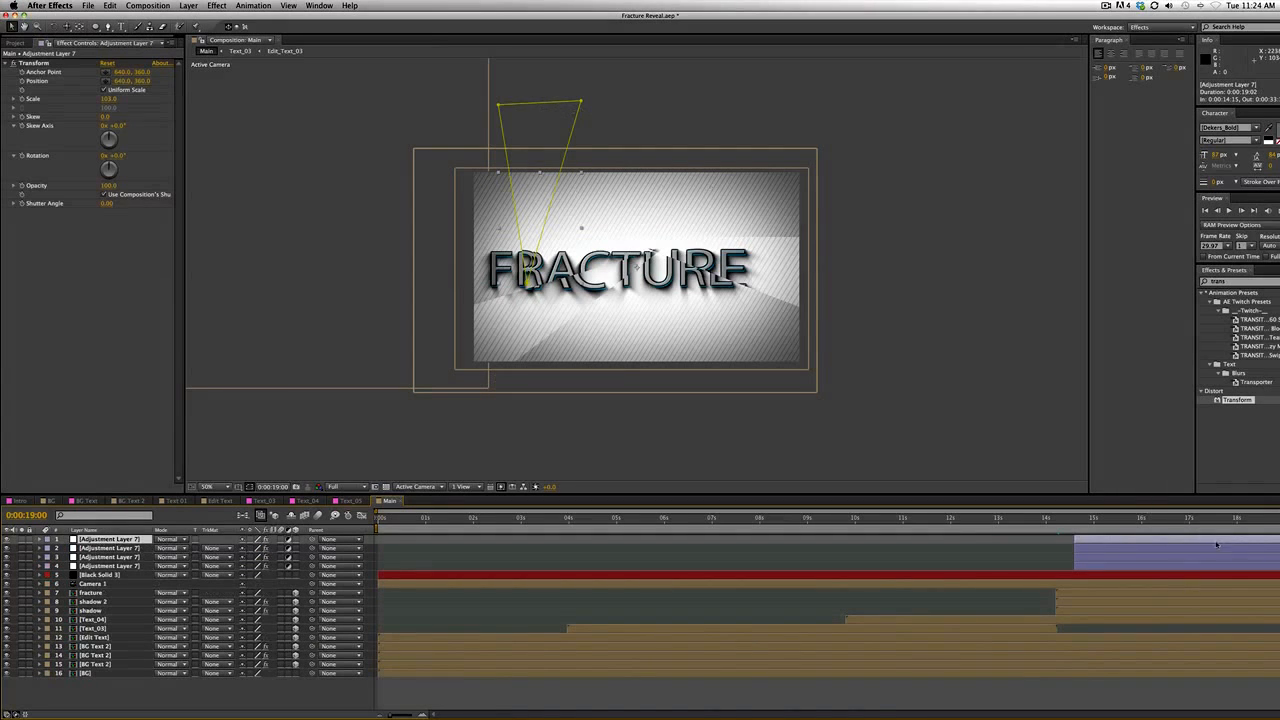
key(m)
drag(1090, 520, 1074, 520)
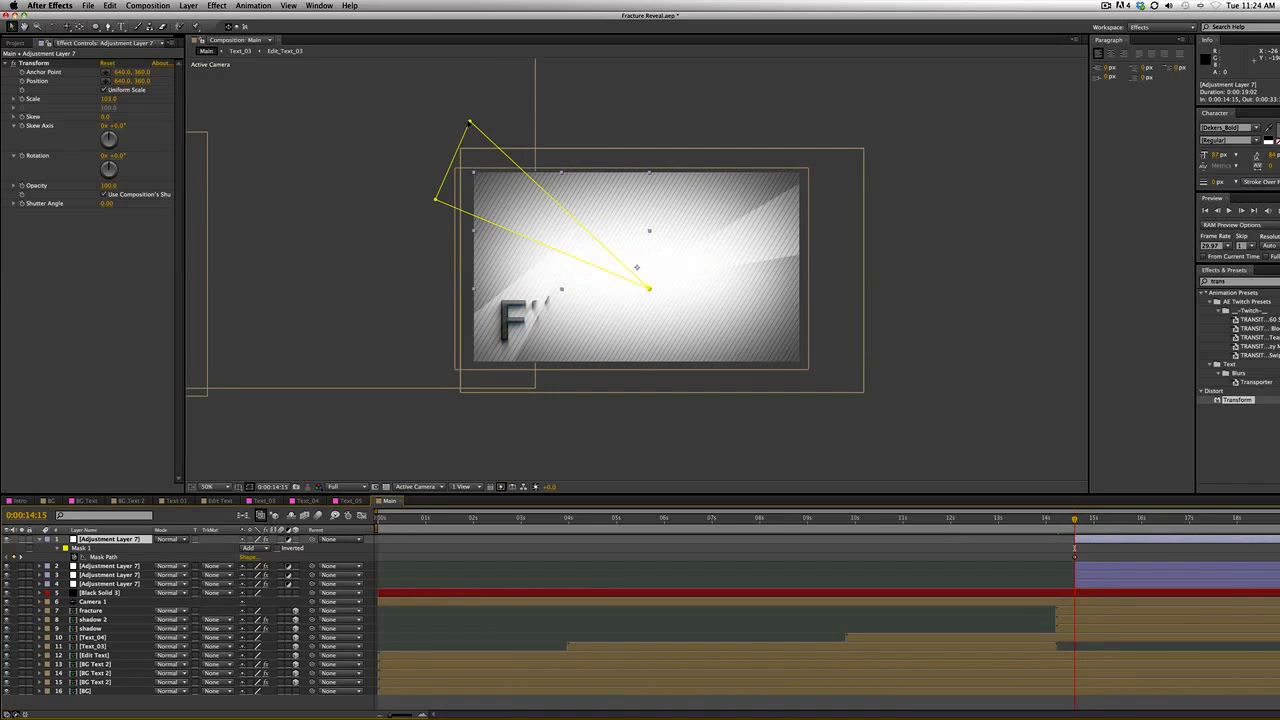
Rotate the new copy's mask about 126° counterclockwise, place it over the lower frame with the tip pointing up, and set its Transform scale to about 110
double_click(469, 123)
drag(673, 103, 690, 393)
drag(108, 100, 124, 100)
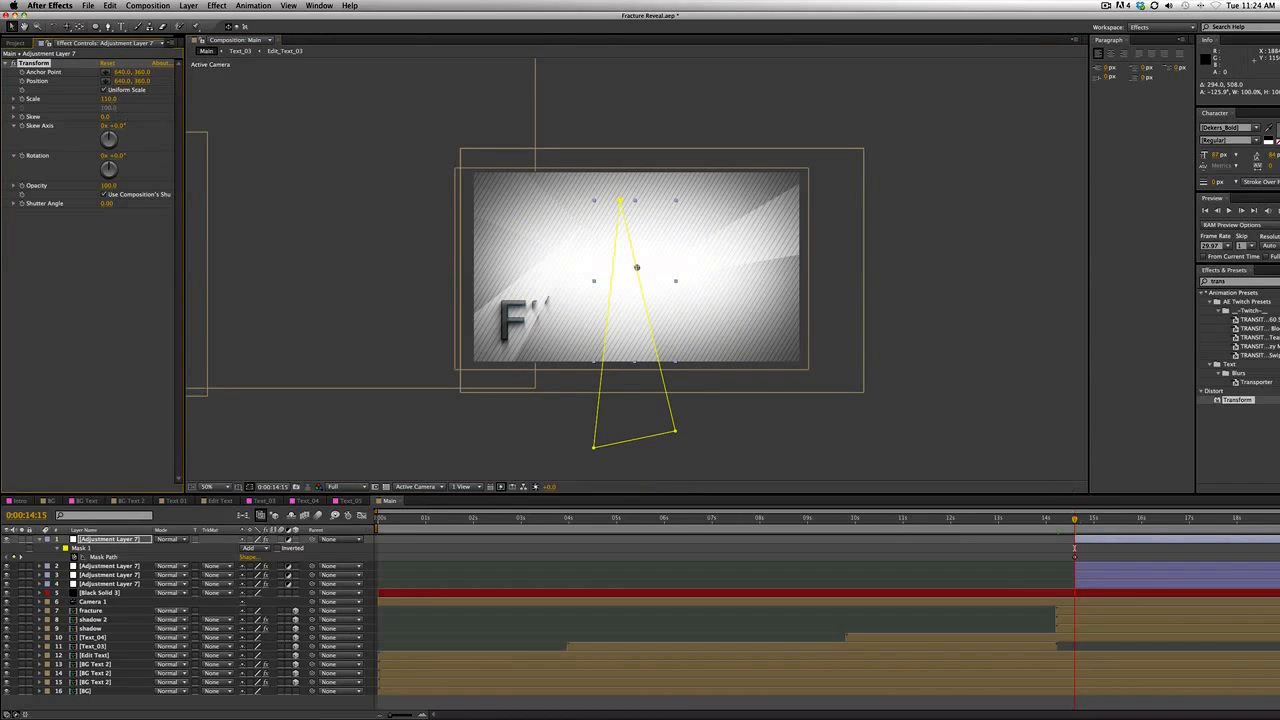
click(1279, 557)
click(1200, 539)
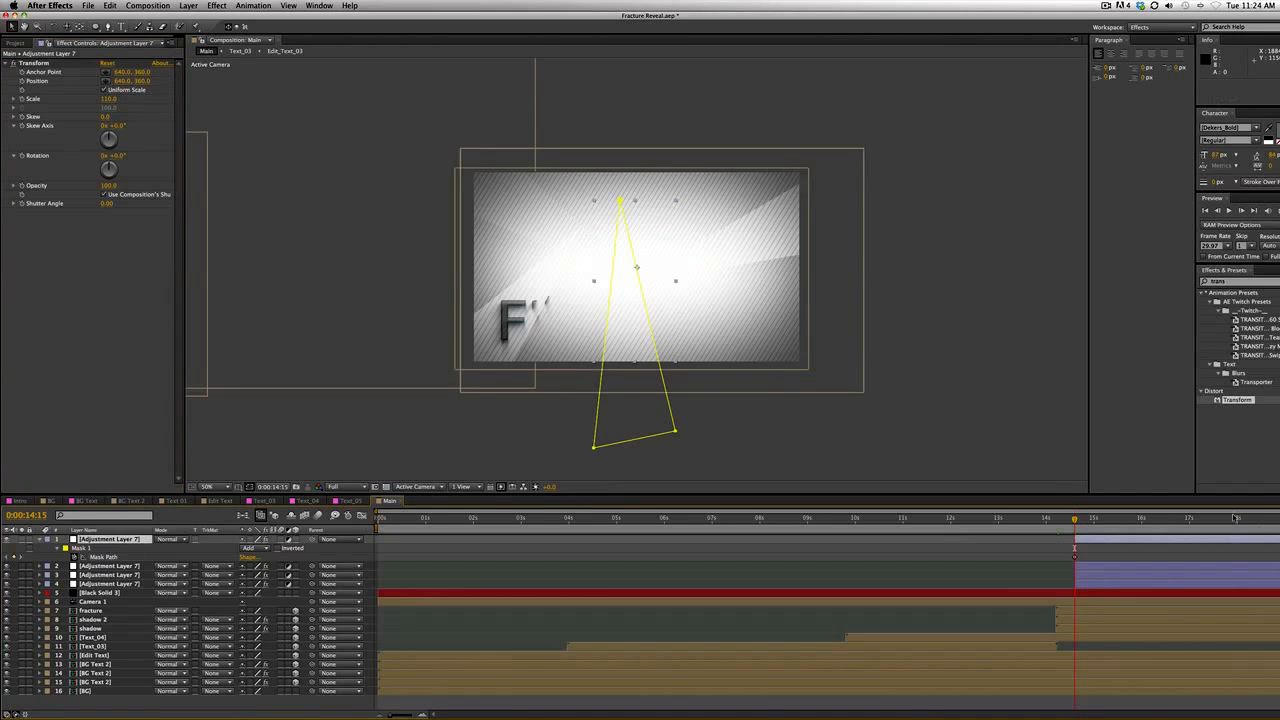
At 0:00:19:01, rotate the new copy's mask about 32° counterclockwise and move it so the tip sits just above the title's C
drag(1075, 519, 1279, 519)
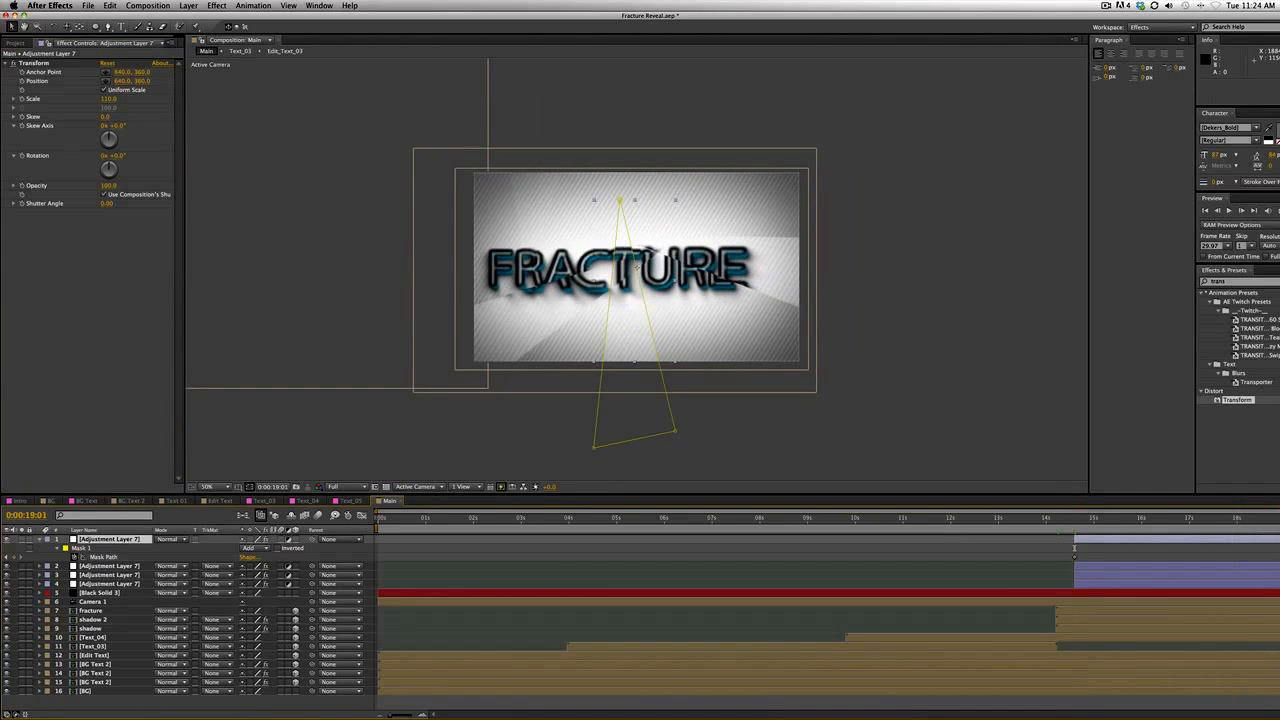
double_click(676, 433)
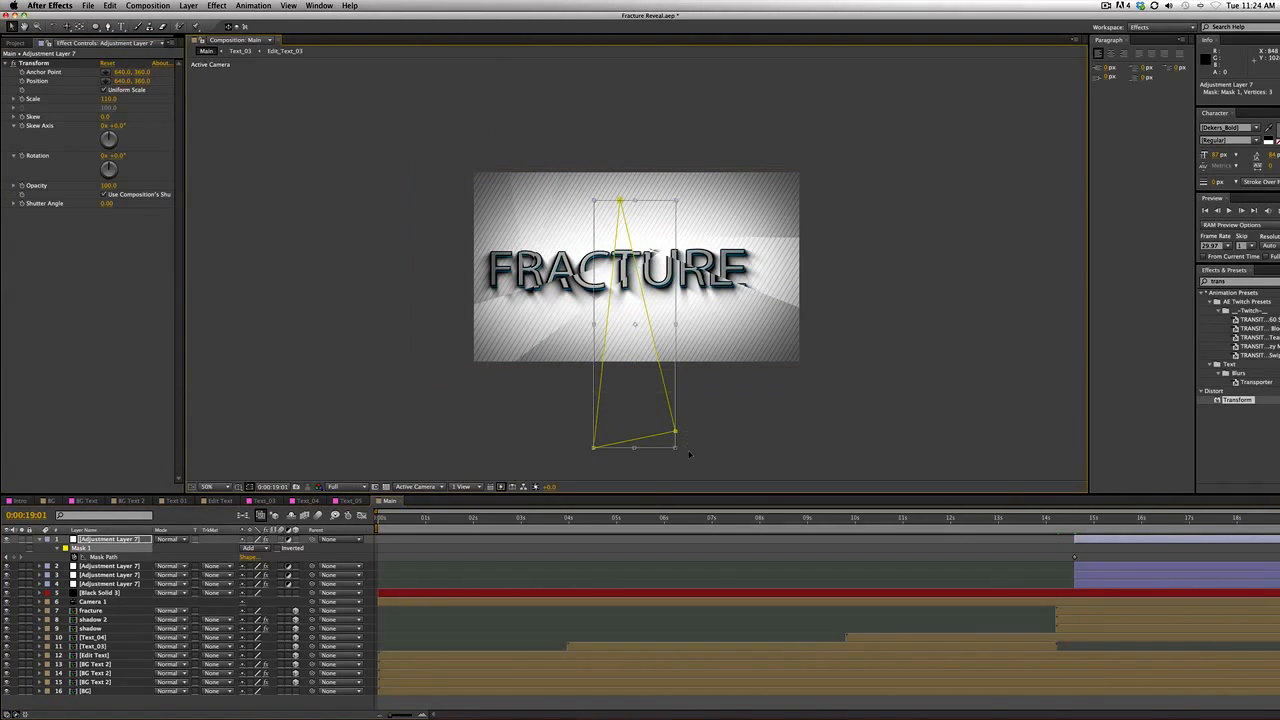
drag(689, 454, 804, 426)
key(Return)
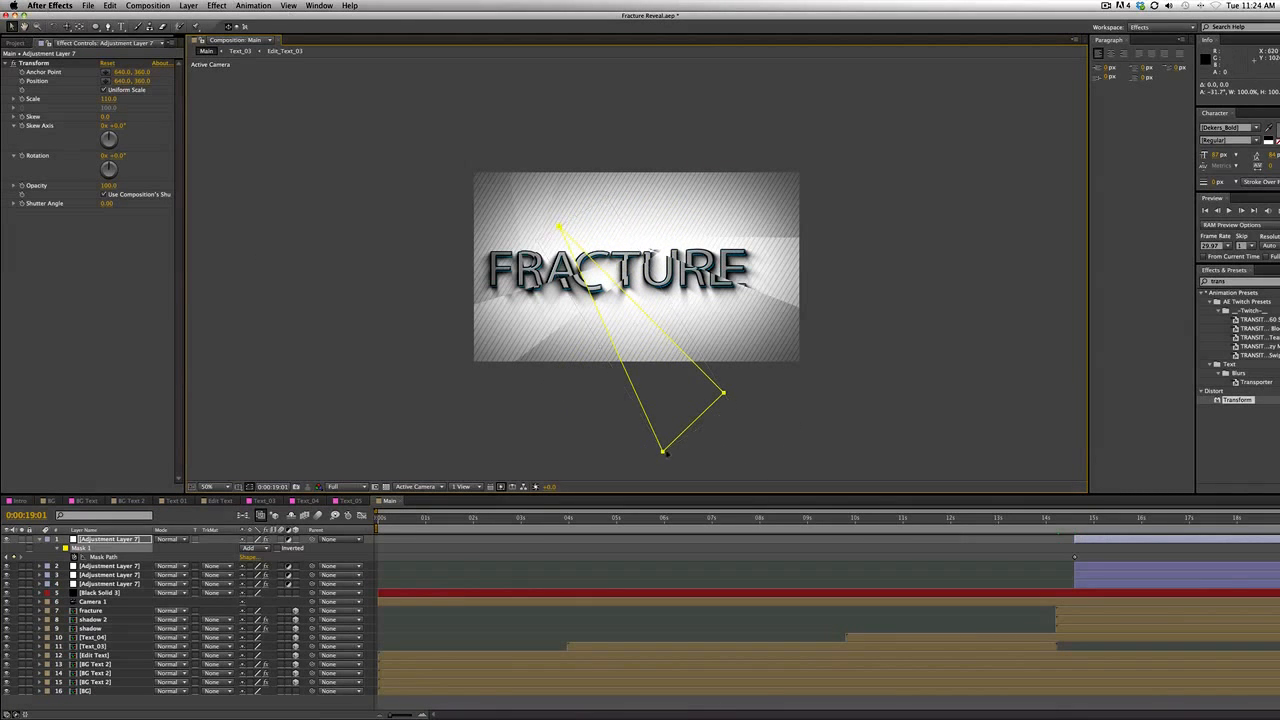
drag(663, 453, 706, 455)
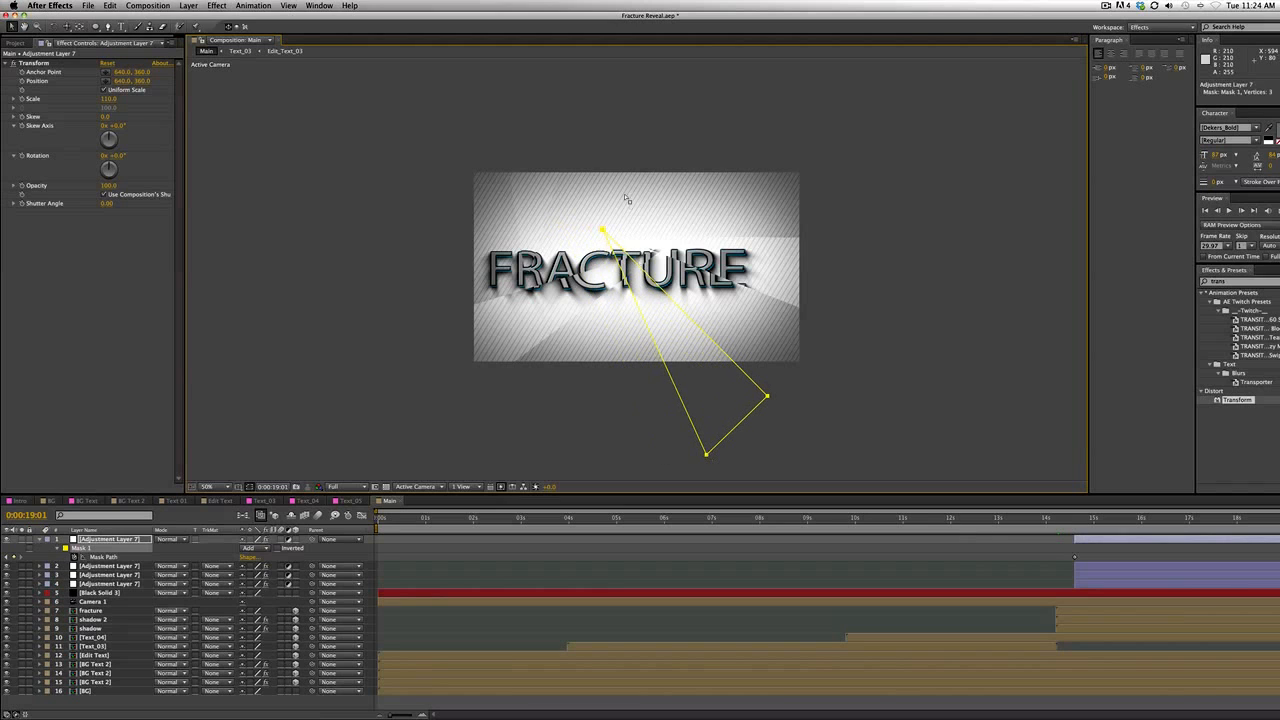
double_click(604, 229)
key(Return)
drag(604, 229, 576, 206)
Fine-tune the top adjustment layer's Transform scale, check the four shards along the timeline and collapse the layer's properties
drag(110, 99, 119, 105)
click(212, 149)
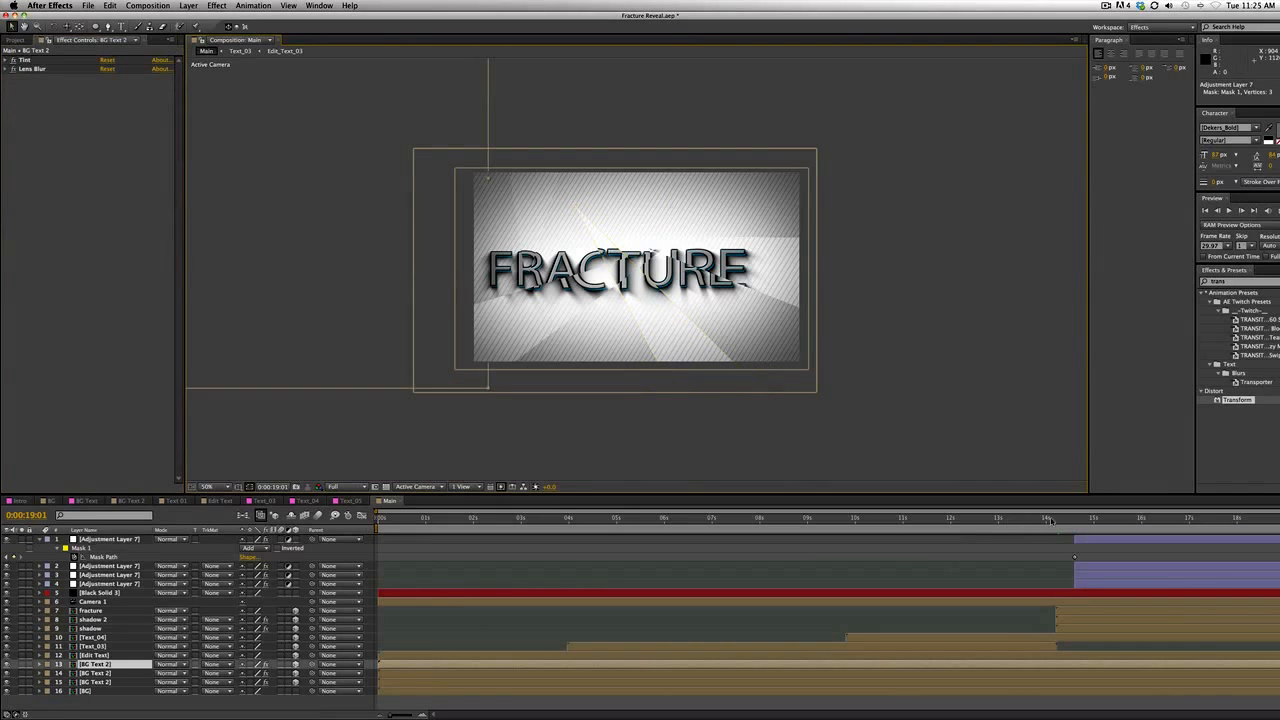
drag(1079, 526, 1279, 549)
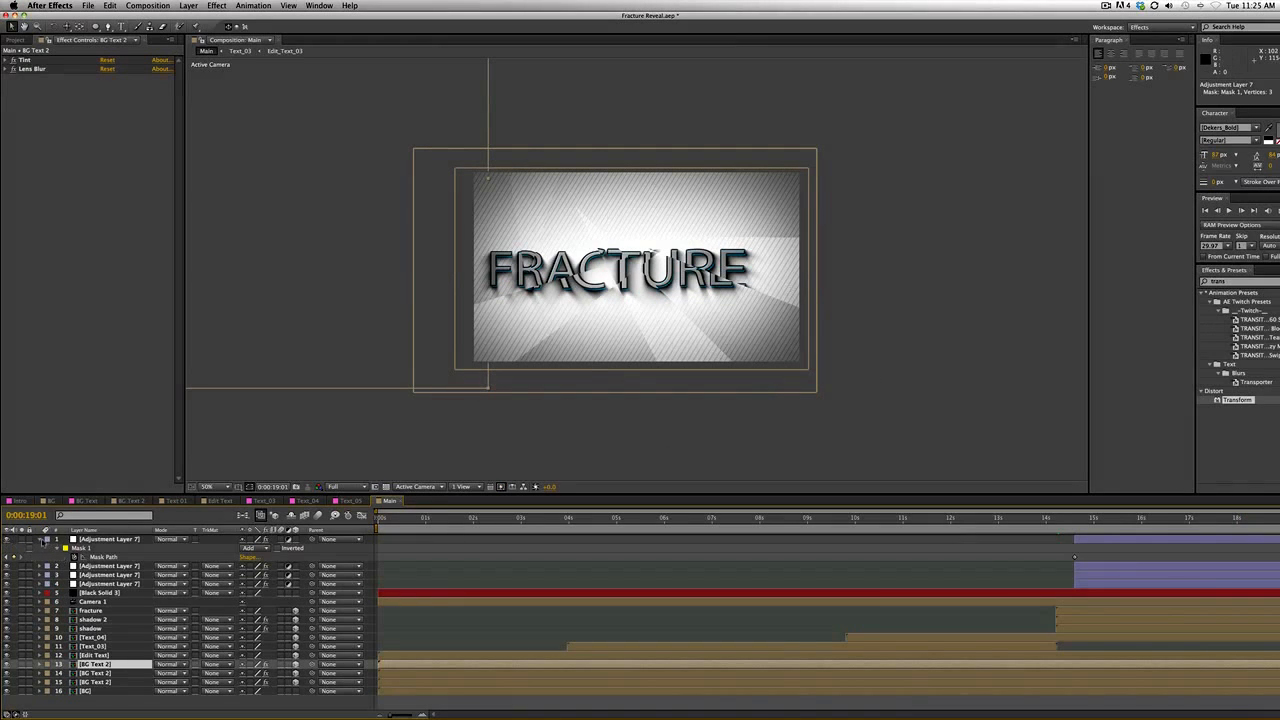
click(42, 539)
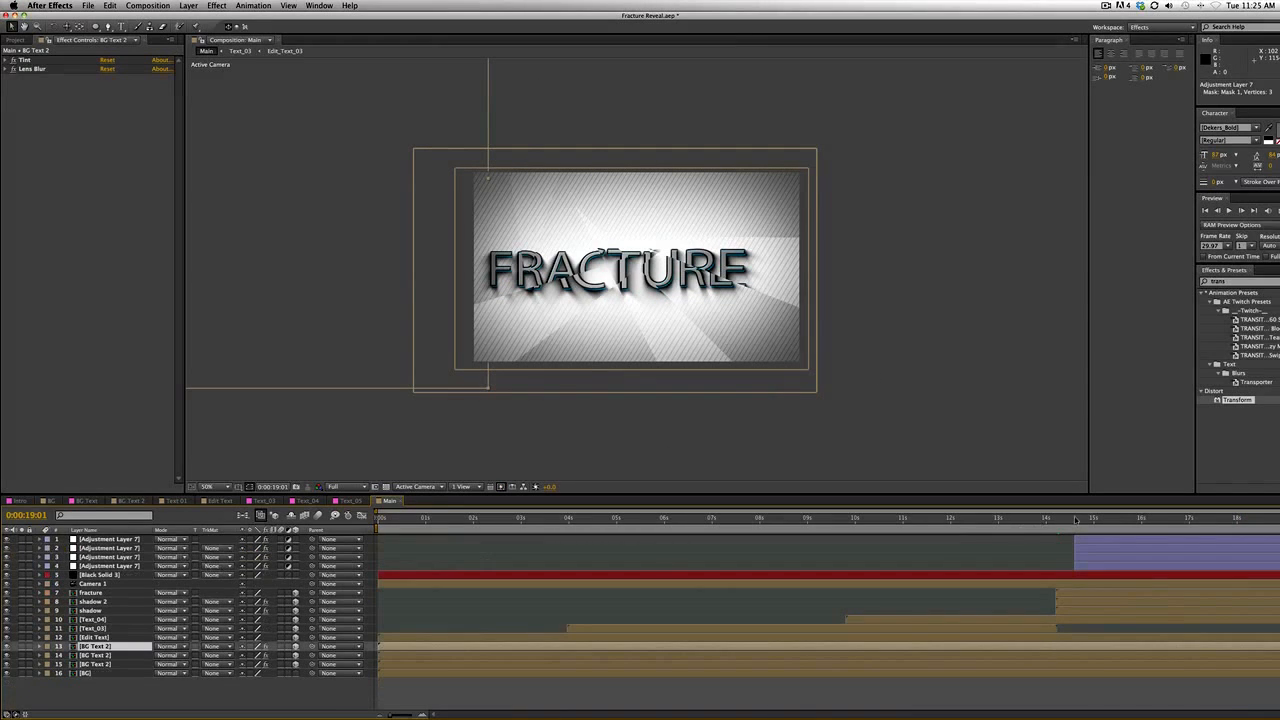
Go to 0:00:06:01, where the "that is..." text shows, and create a comp-sized black solid named Flare
drag(1076, 521, 733, 568)
key(comma)
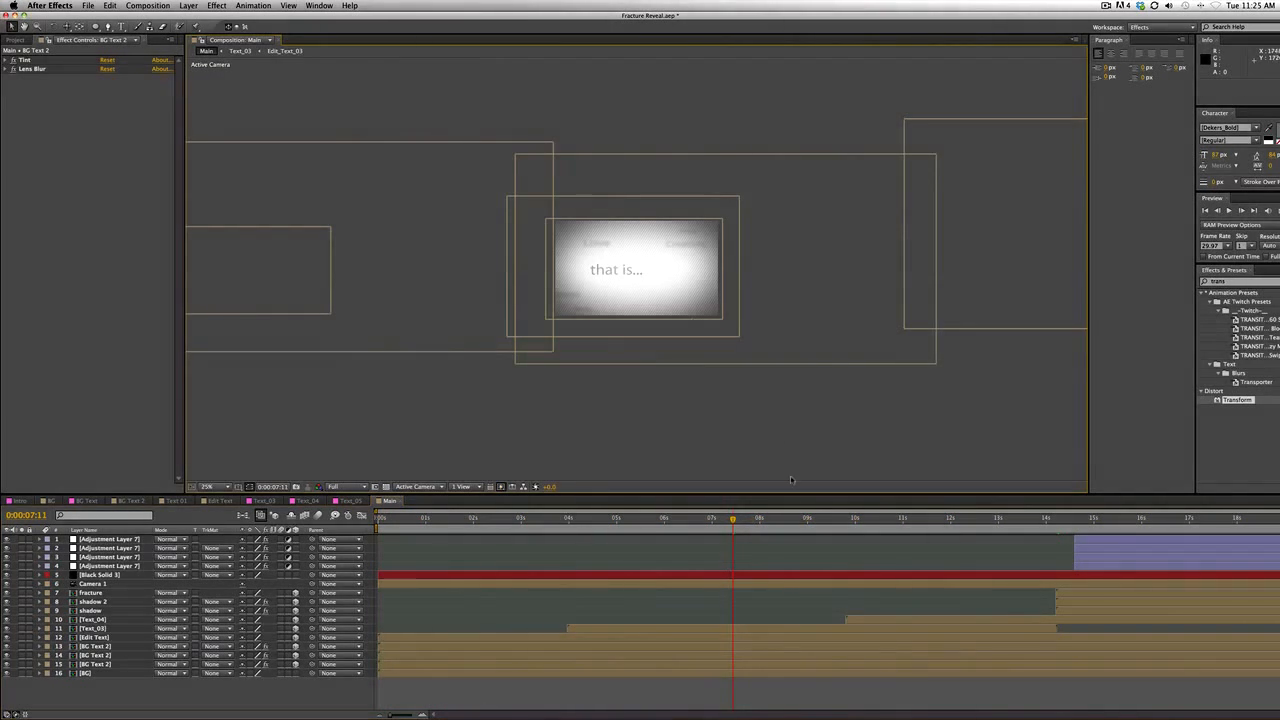
drag(733, 523, 669, 519)
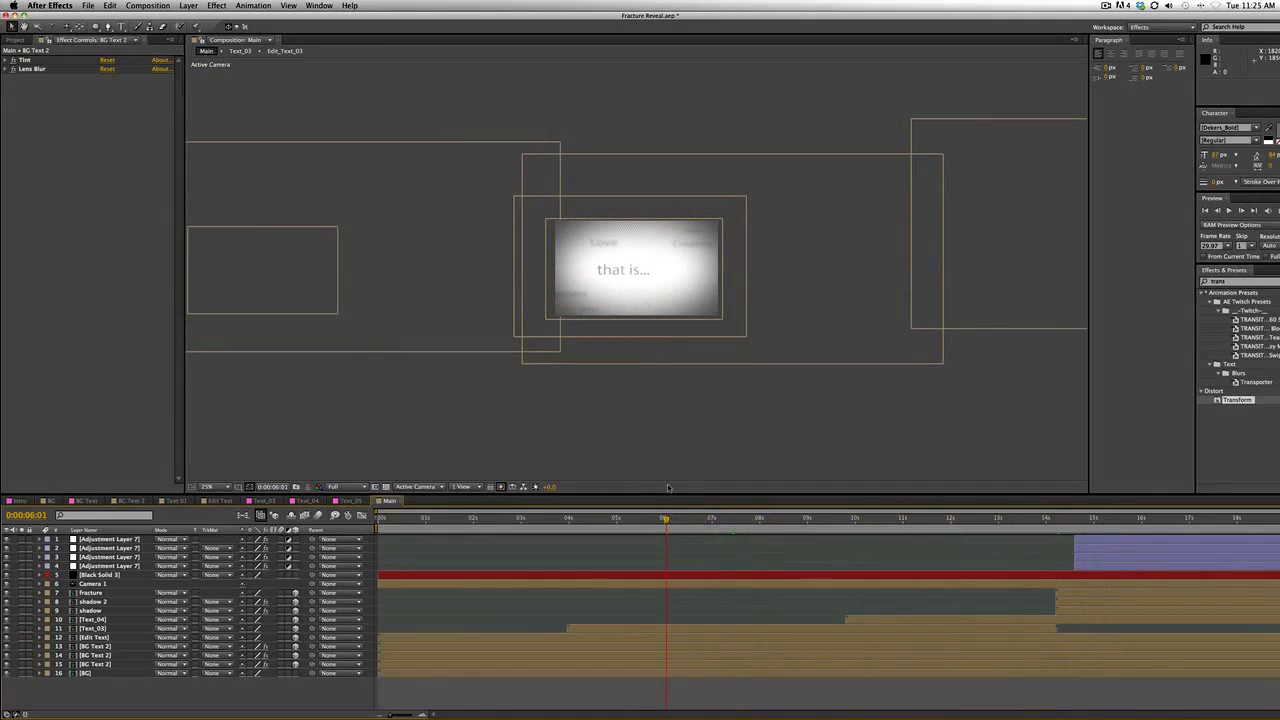
key(period)
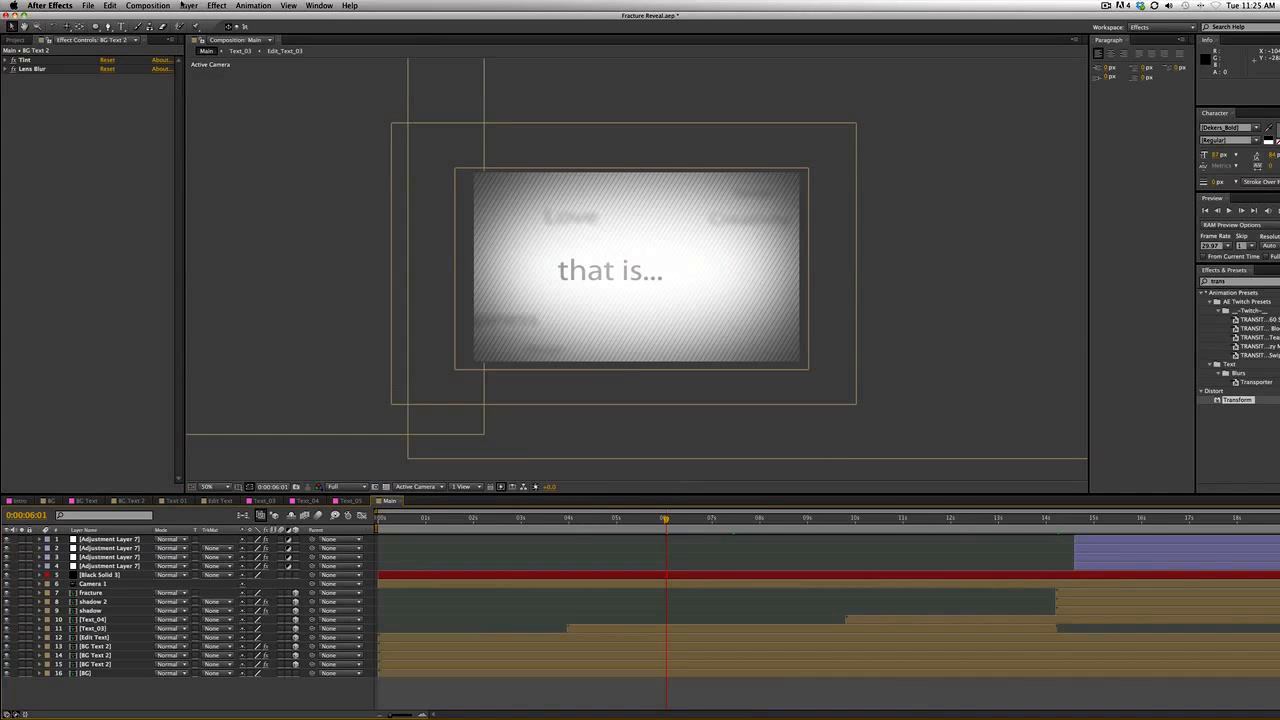
click(182, 5)
mouse_move(230, 18)
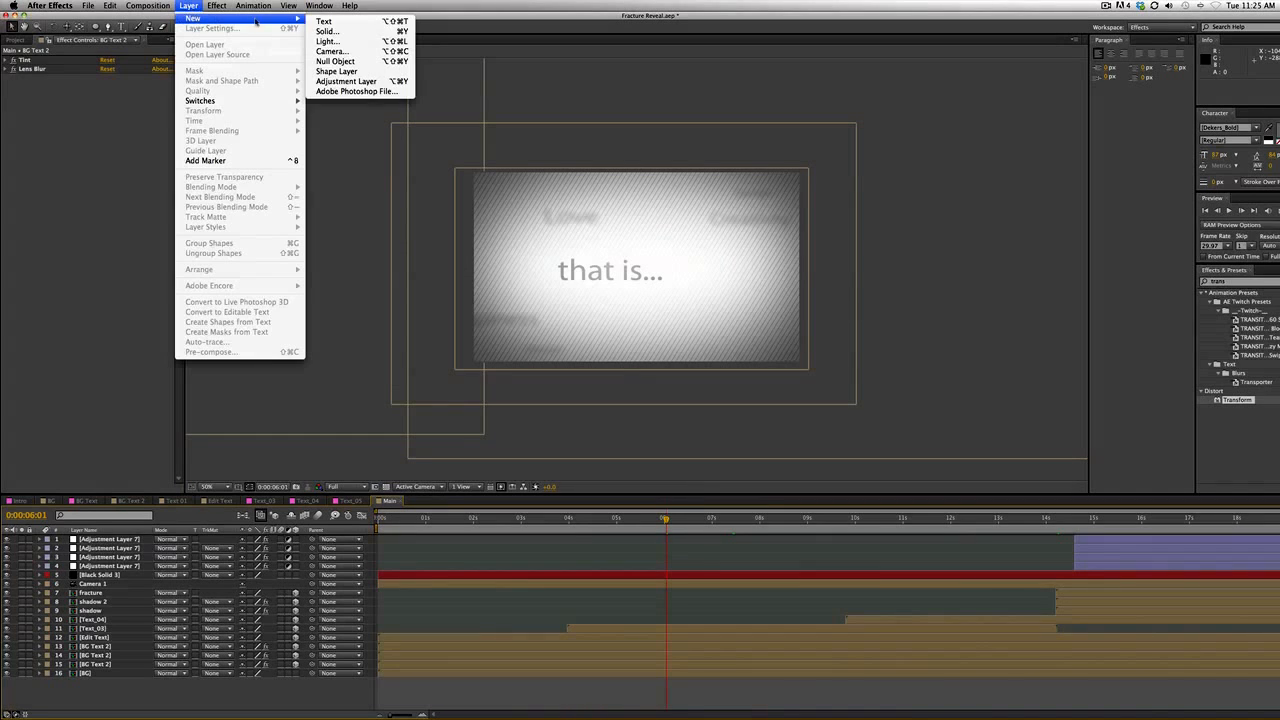
click(327, 31)
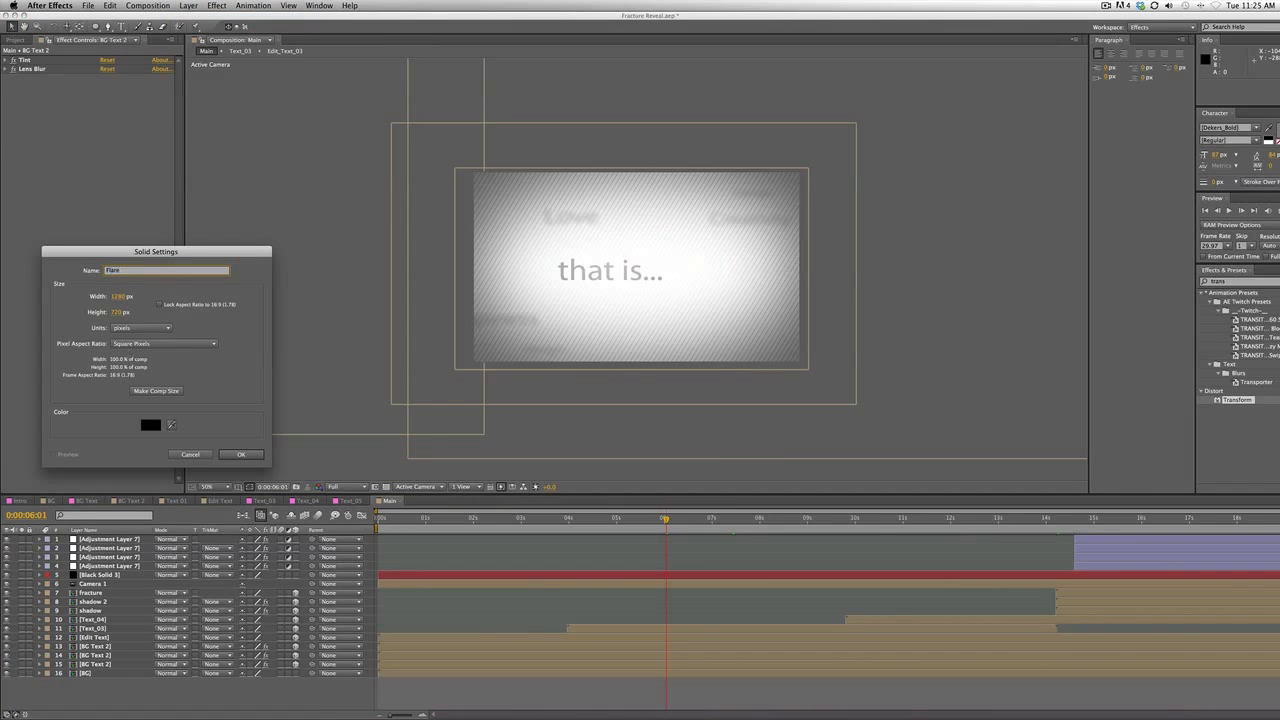
text(Flare)
key(Return)
Apply the Optical Flares effect to the Flare solid and browse its Light presets
click(183, 5)
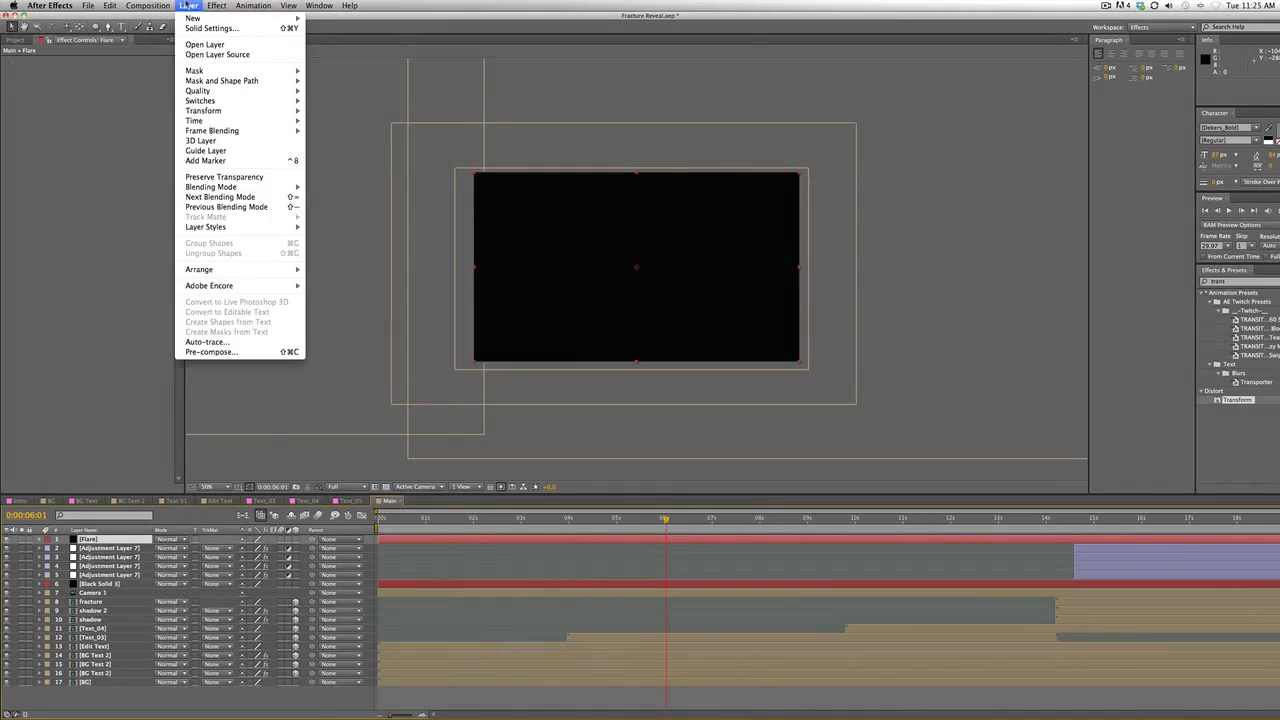
mouse_move(217, 5)
click(356, 334)
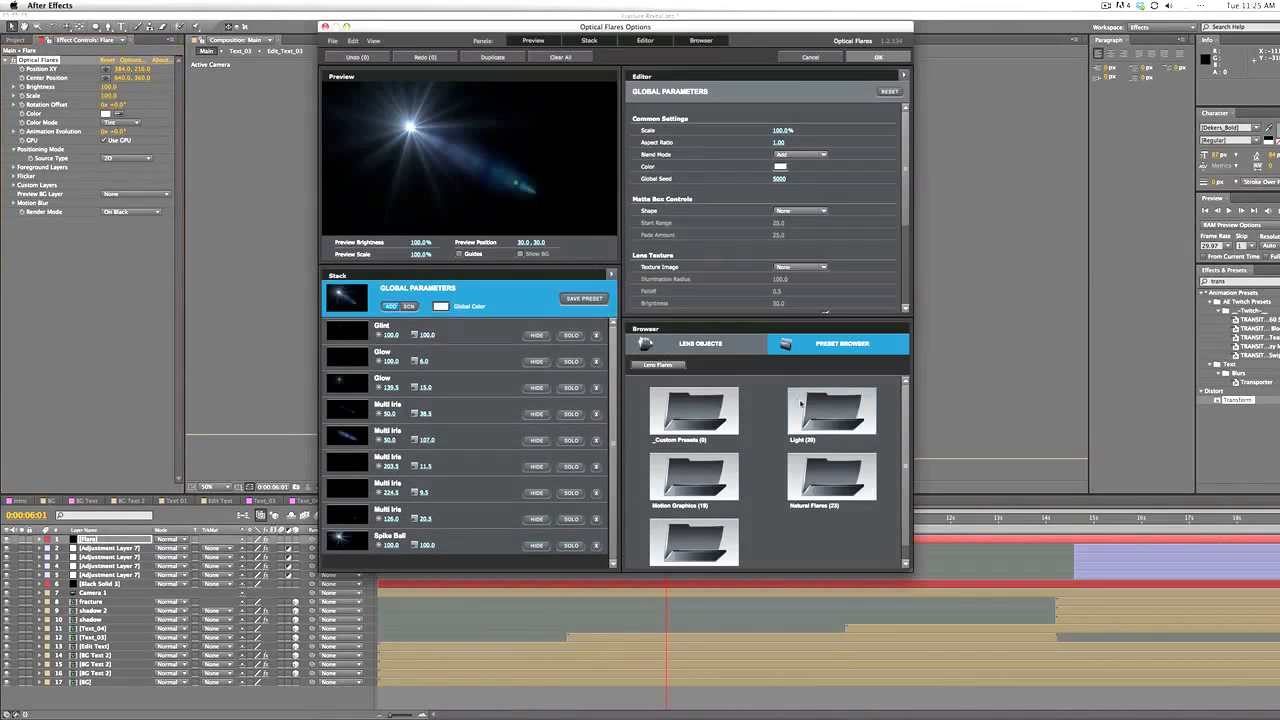
scroll(866, 510, down, 10)
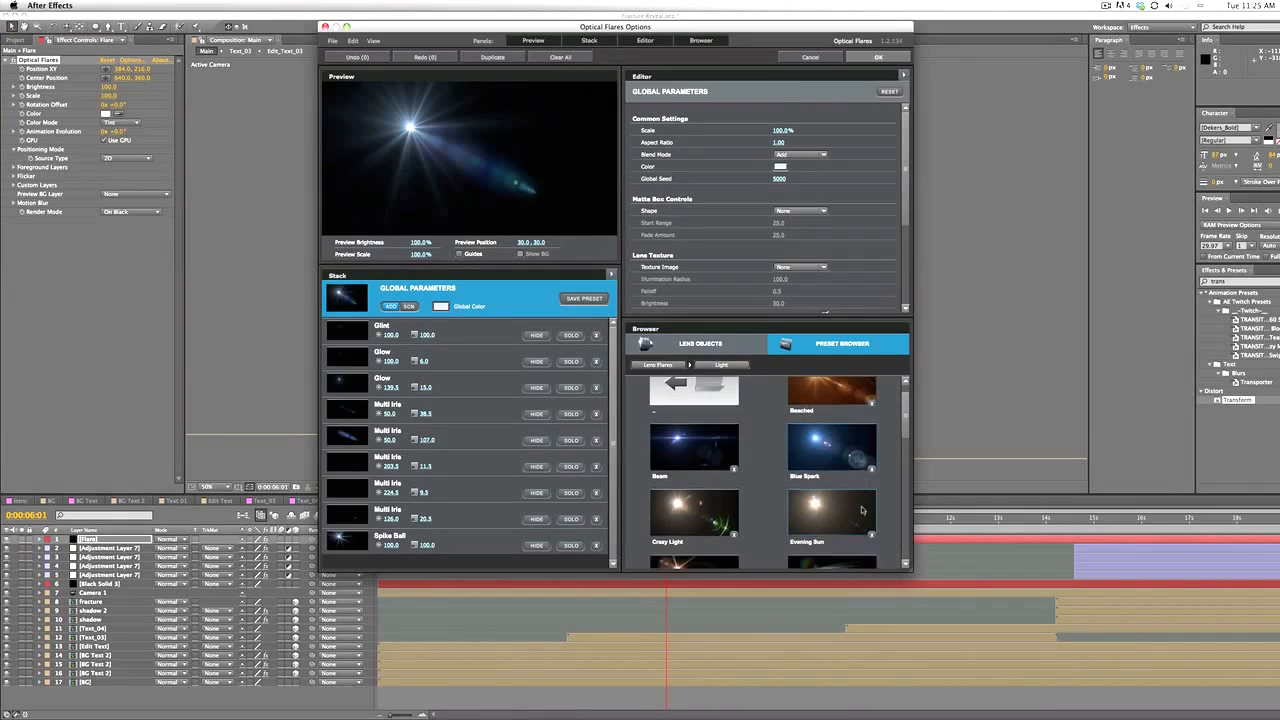
scroll(862, 510, up, 10)
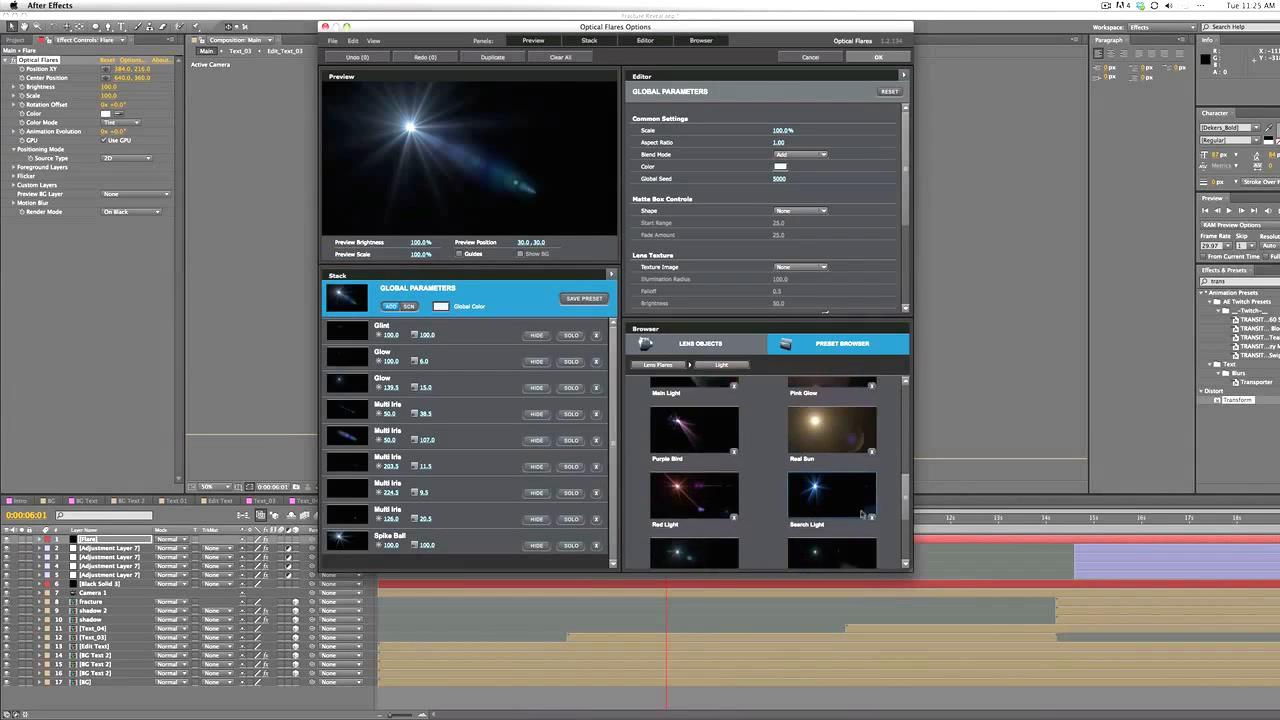
Look through the Motion Graphics flare presets, return to the Light folder and apply the Blue Spark preset
click(693, 418)
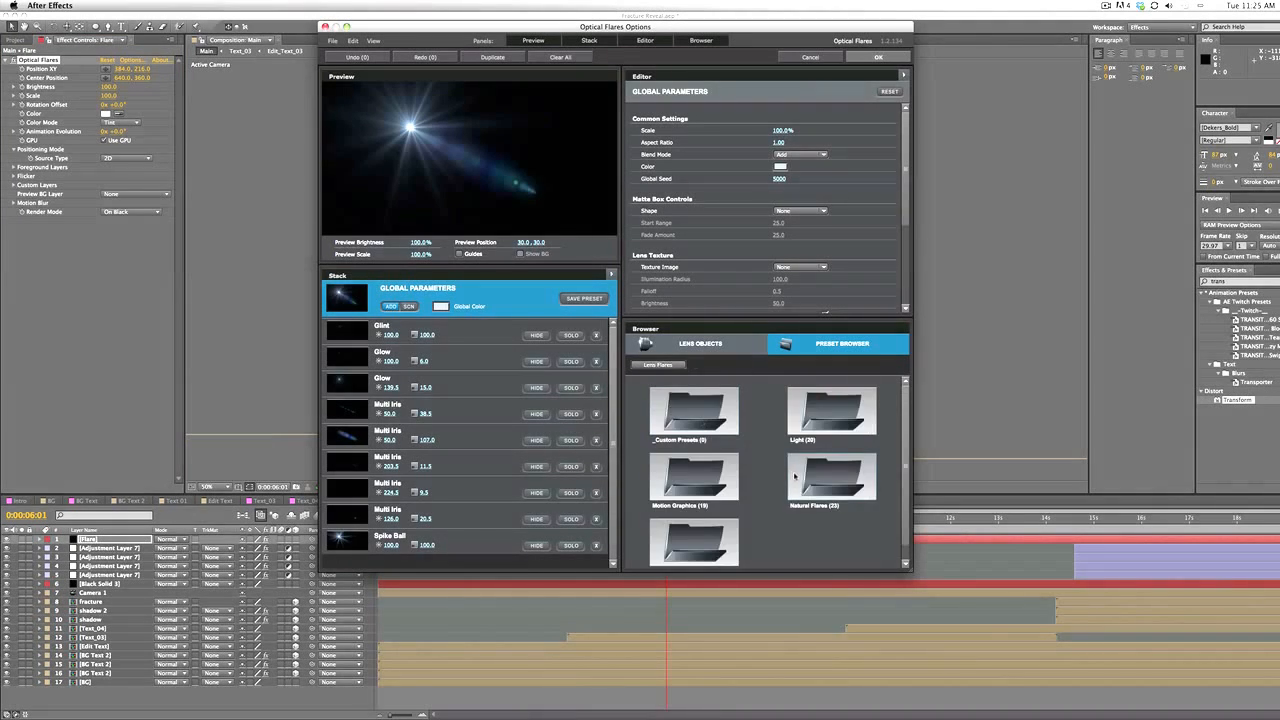
click(732, 490)
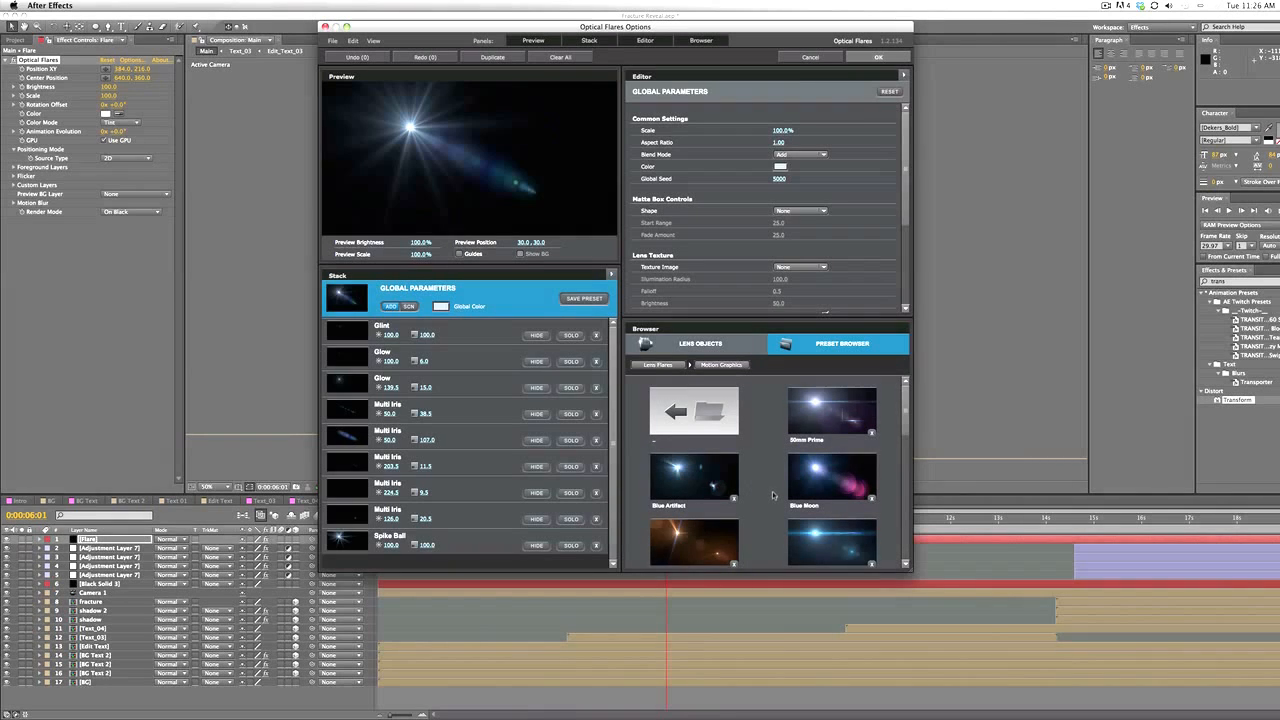
scroll(773, 494, down, 2)
scroll(773, 494, up, 2)
click(700, 415)
click(818, 428)
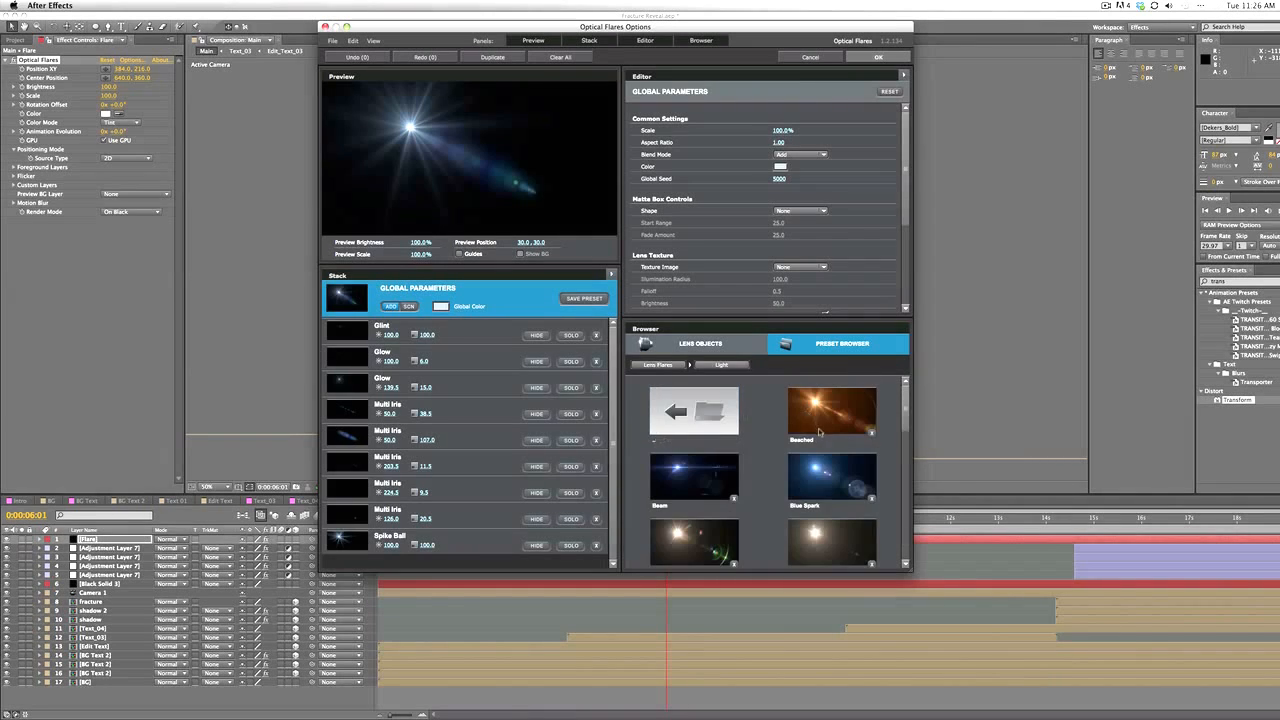
click(821, 464)
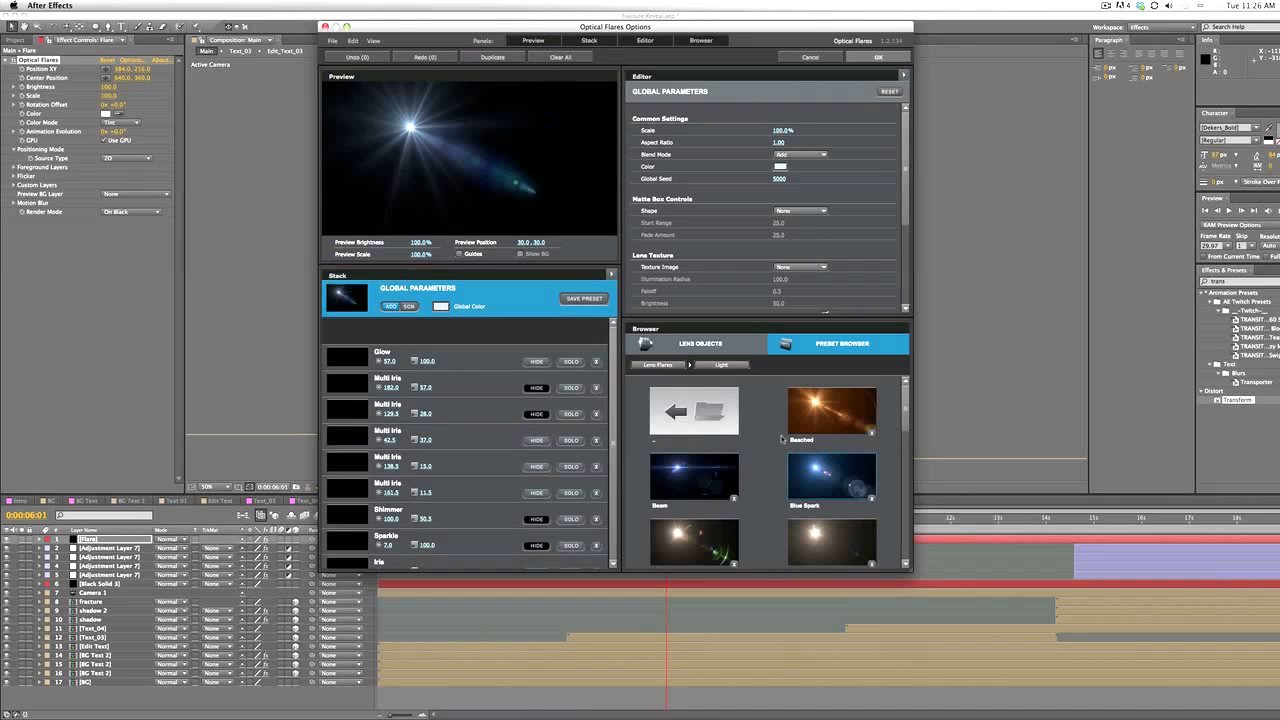
click(872, 58)
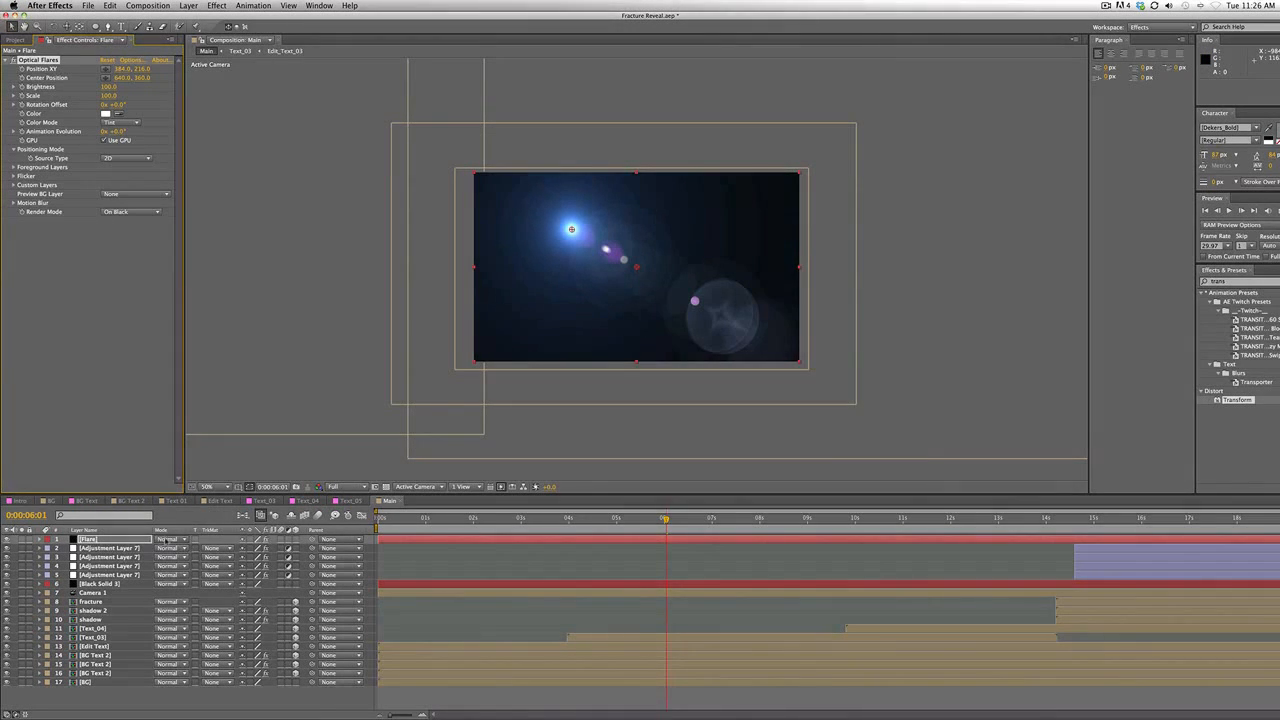
Set the Flare layer's blending mode to Add and move the flare's Position XY to 1092, -162, above the frame's upper-right area
click(186, 548)
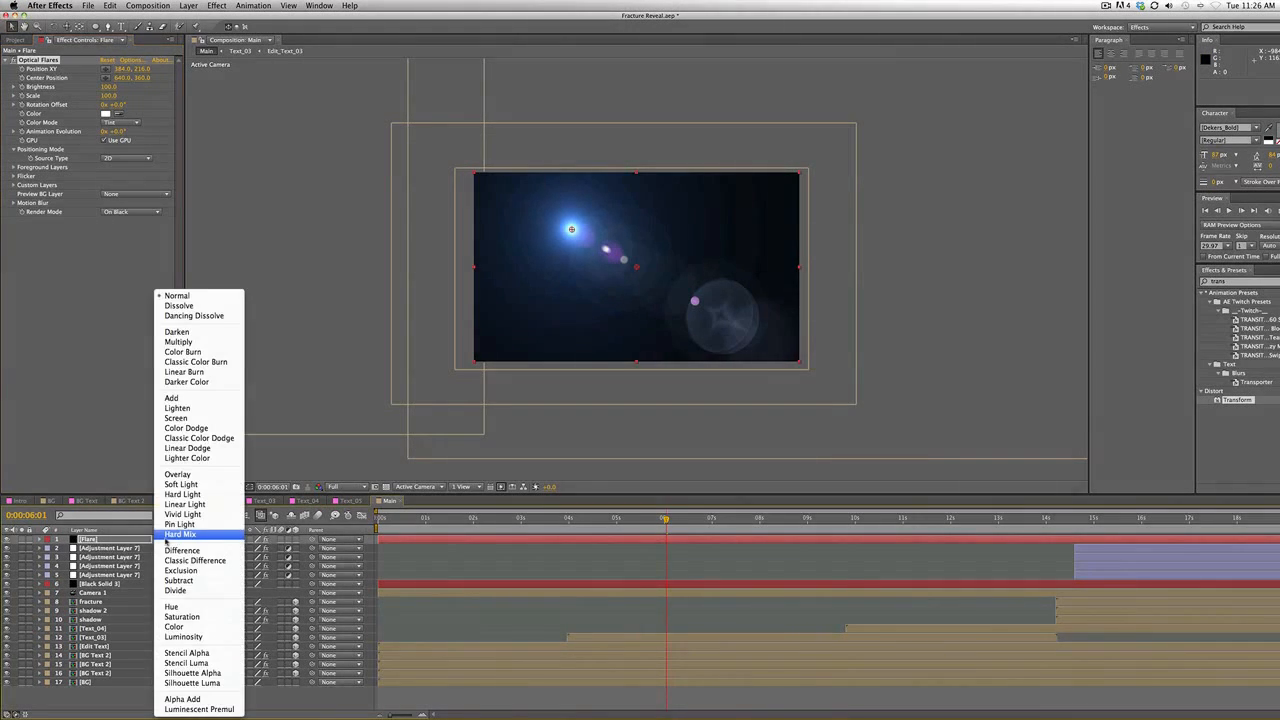
click(219, 398)
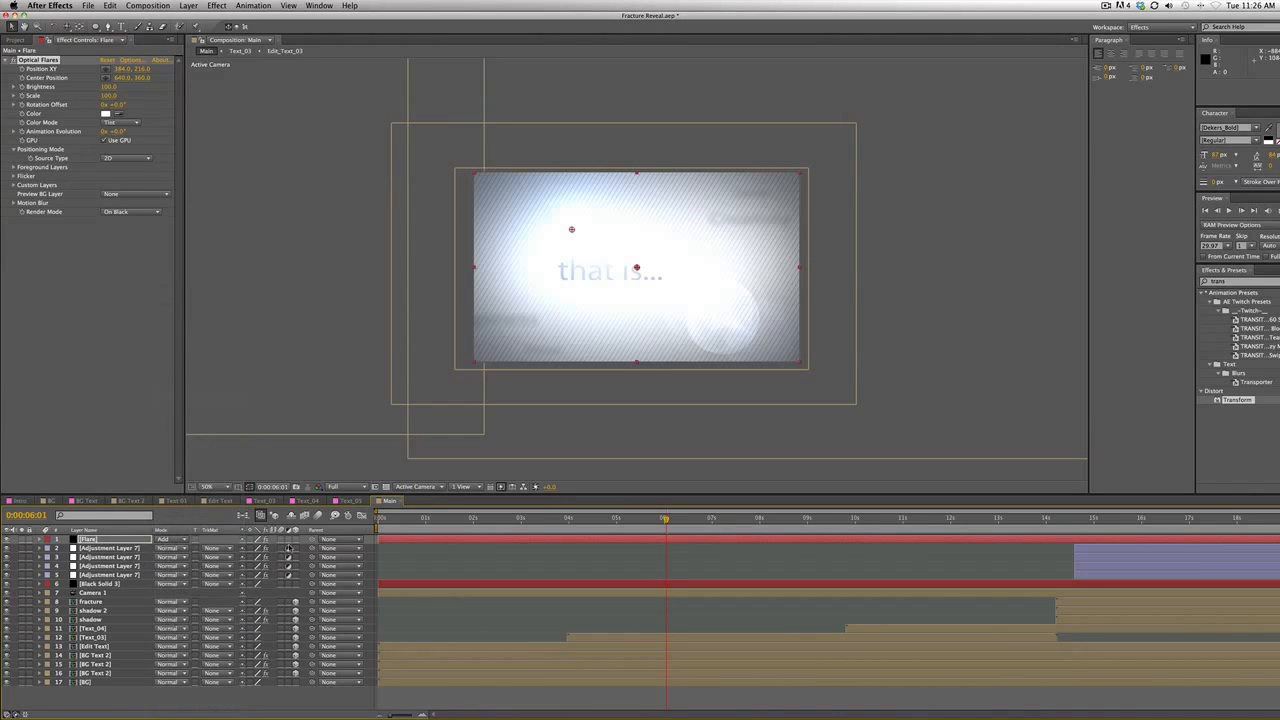
drag(586, 219, 767, 120)
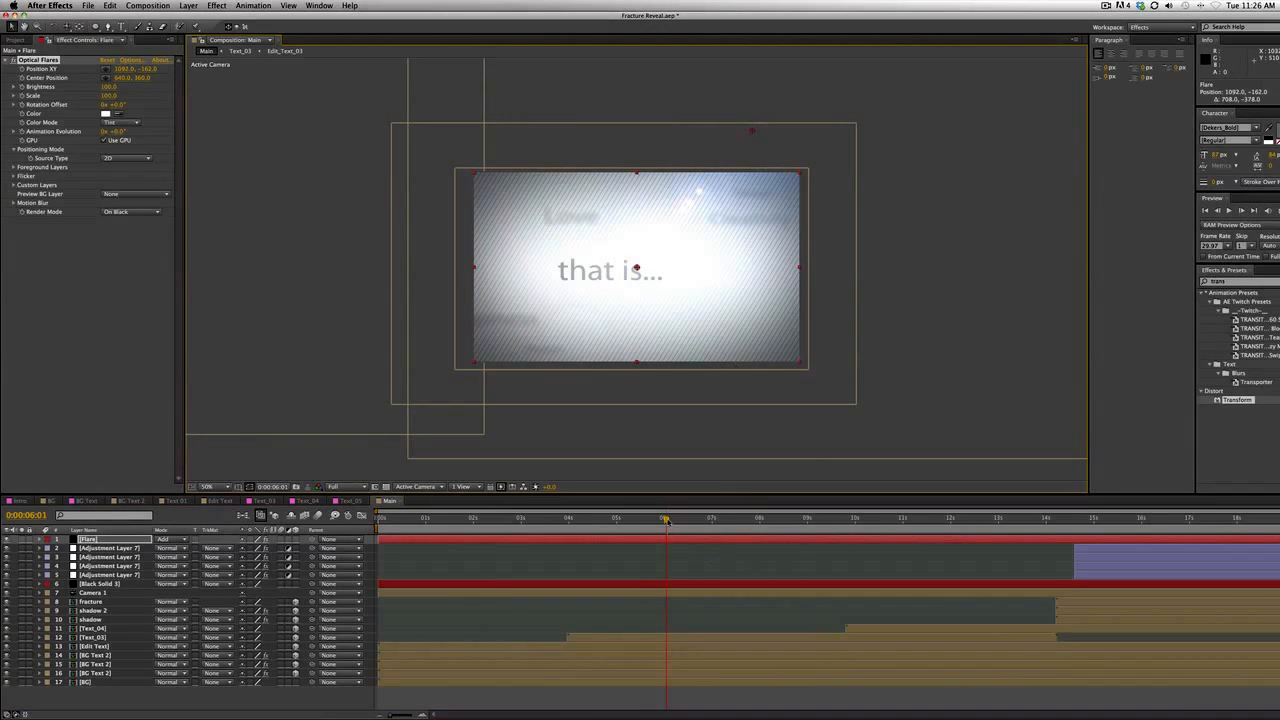
drag(667, 519, 719, 519)
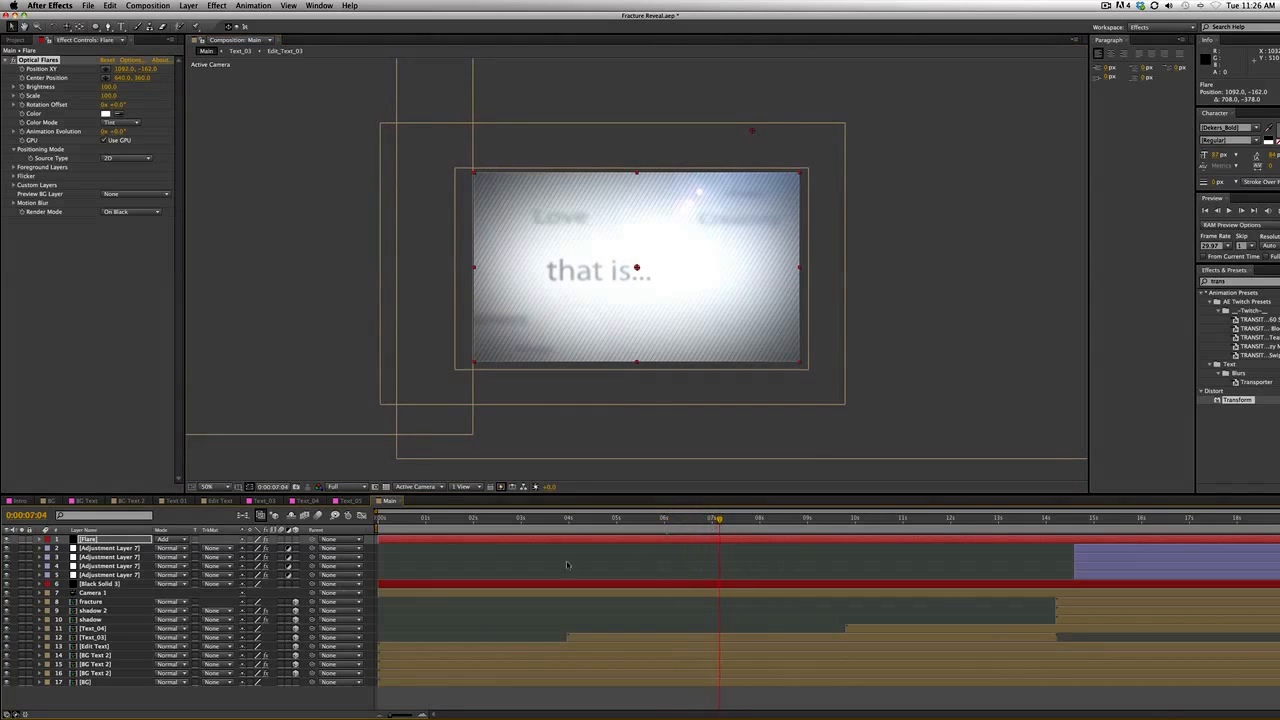
Make the Flare layer 3D, move it to about -1471.6, 219.2 in X and Y, and check it back to 0:00:04:13
click(296, 540)
scroll(754, 384, down, 3)
drag(858, 313, 646, 266)
scroll(646, 266, up, 2)
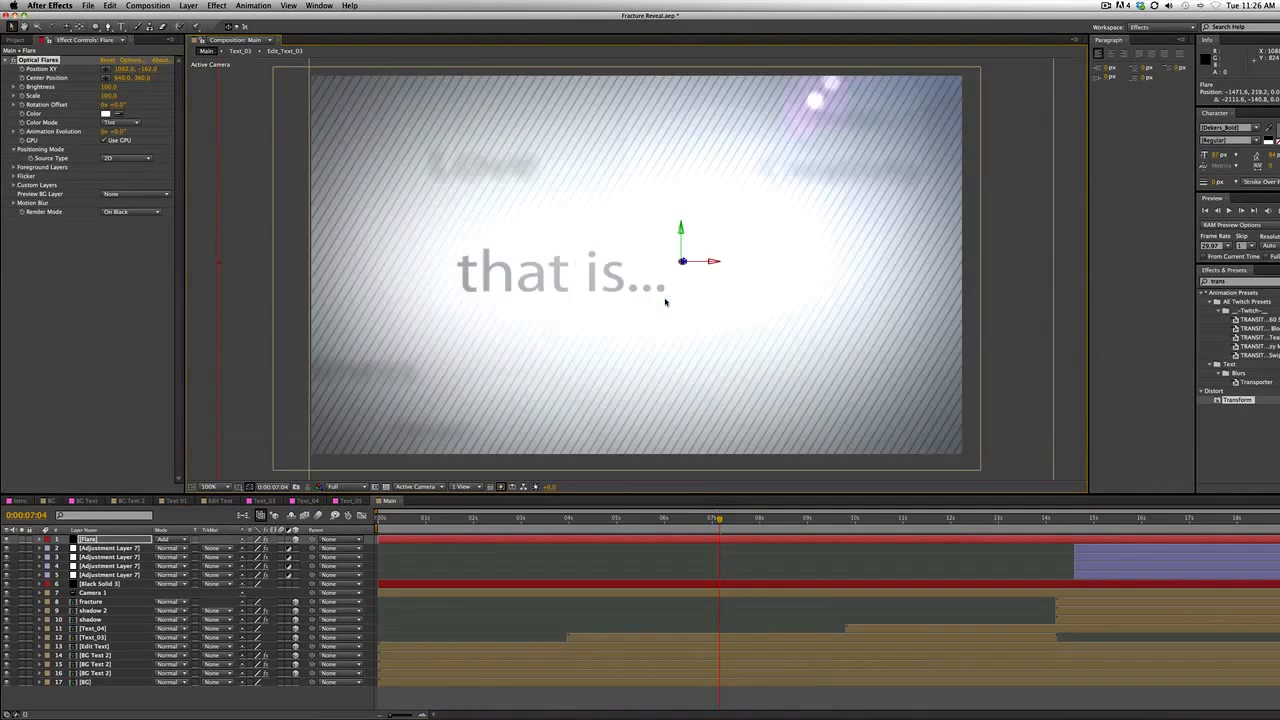
drag(703, 527, 600, 531)
scroll(588, 391, up, 2)
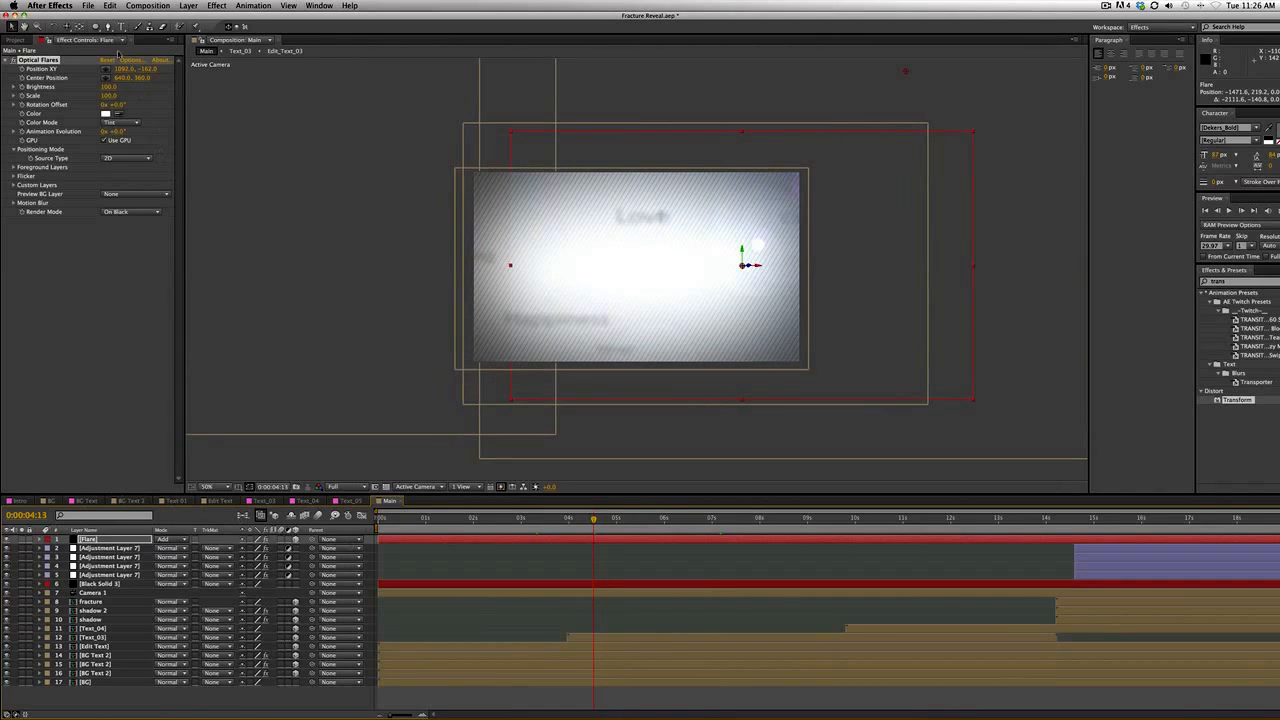
Add an elliptical mask filling the Flare layer and set its Mask Feather to 74 pixels
double_click(96, 27)
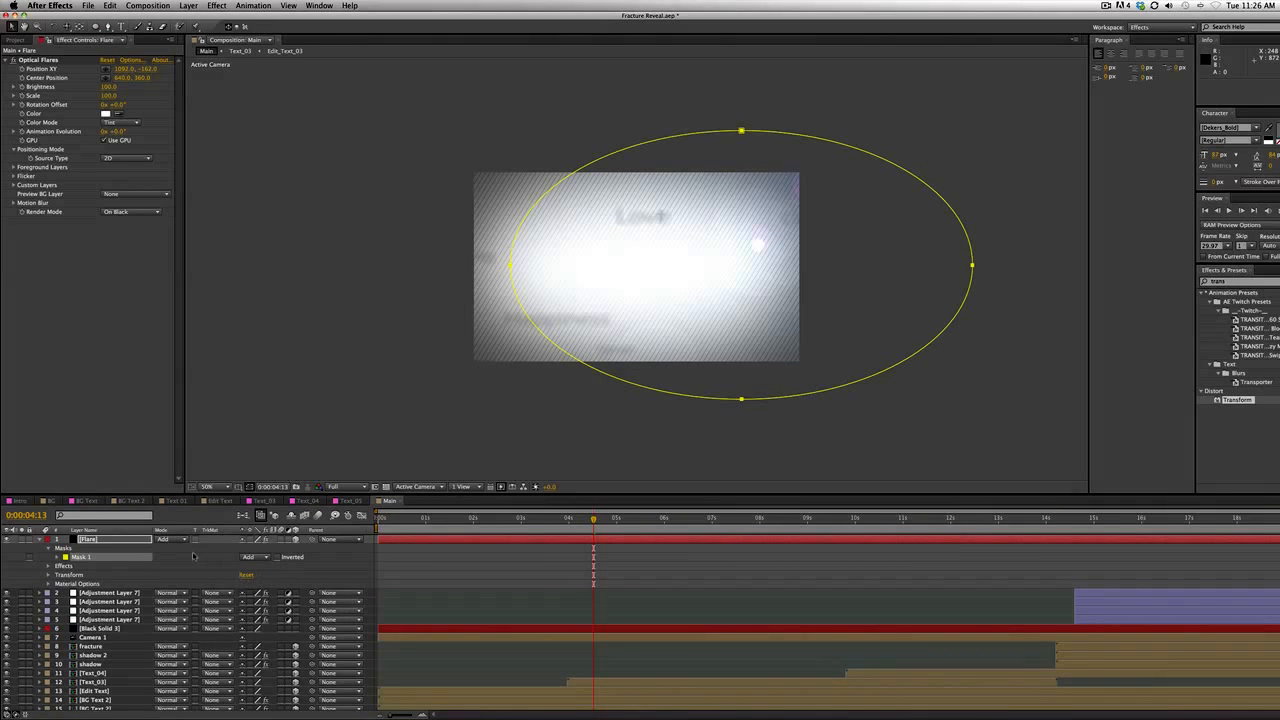
key(f)
drag(263, 561, 301, 557)
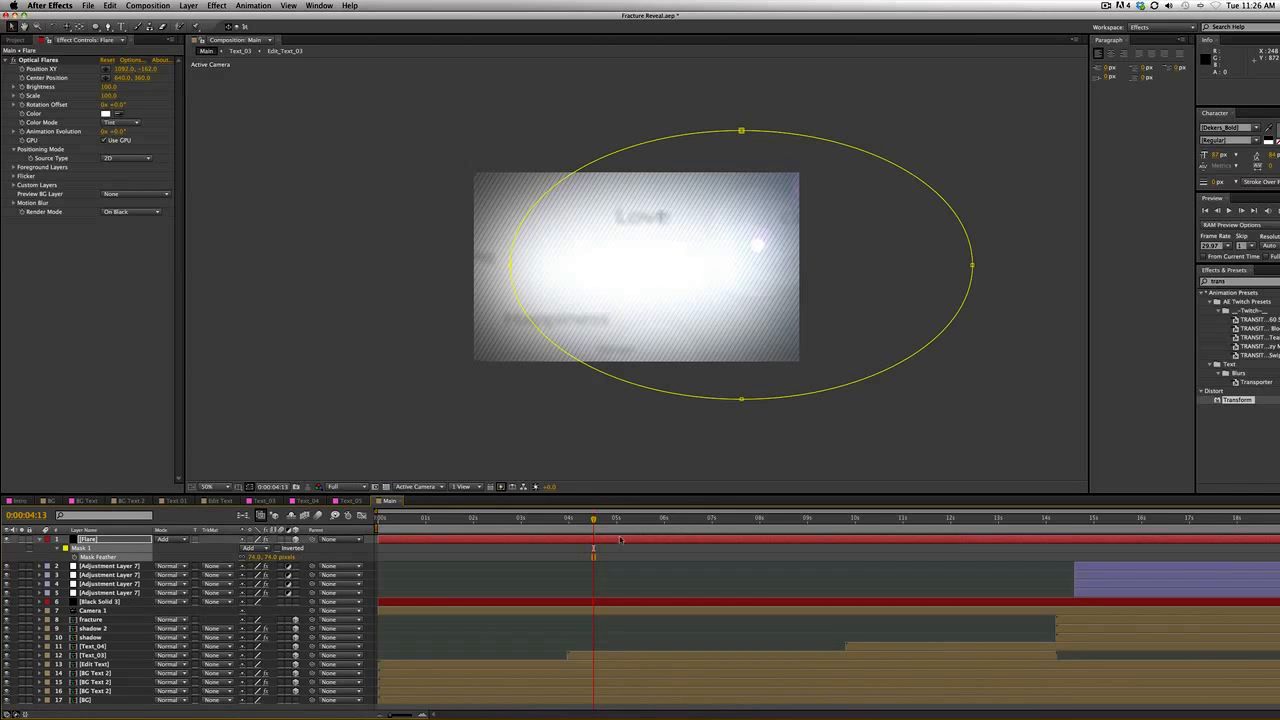
click(572, 464)
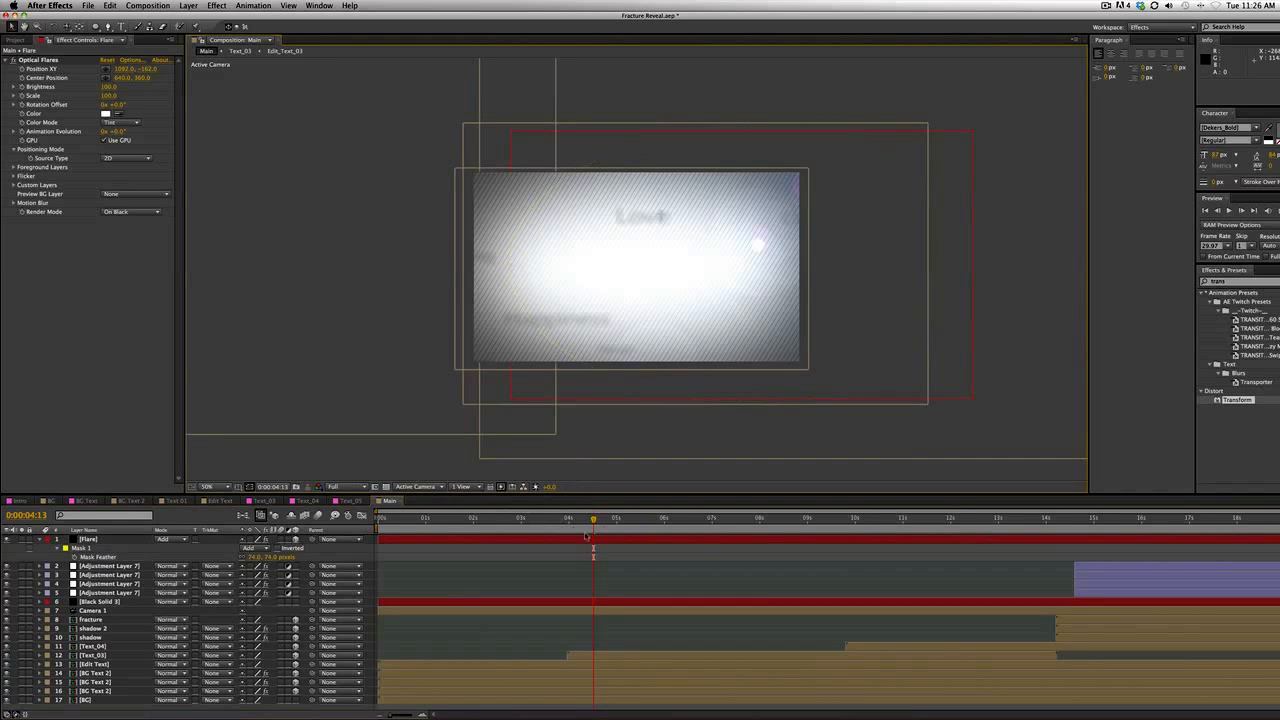
Duplicate the Flare layer at 0:00:09:20 and move the copy over the camera's frame, to about 454.2, 247.4 in X and Y
drag(600, 522, 849, 538)
scroll(700, 412, down, 1)
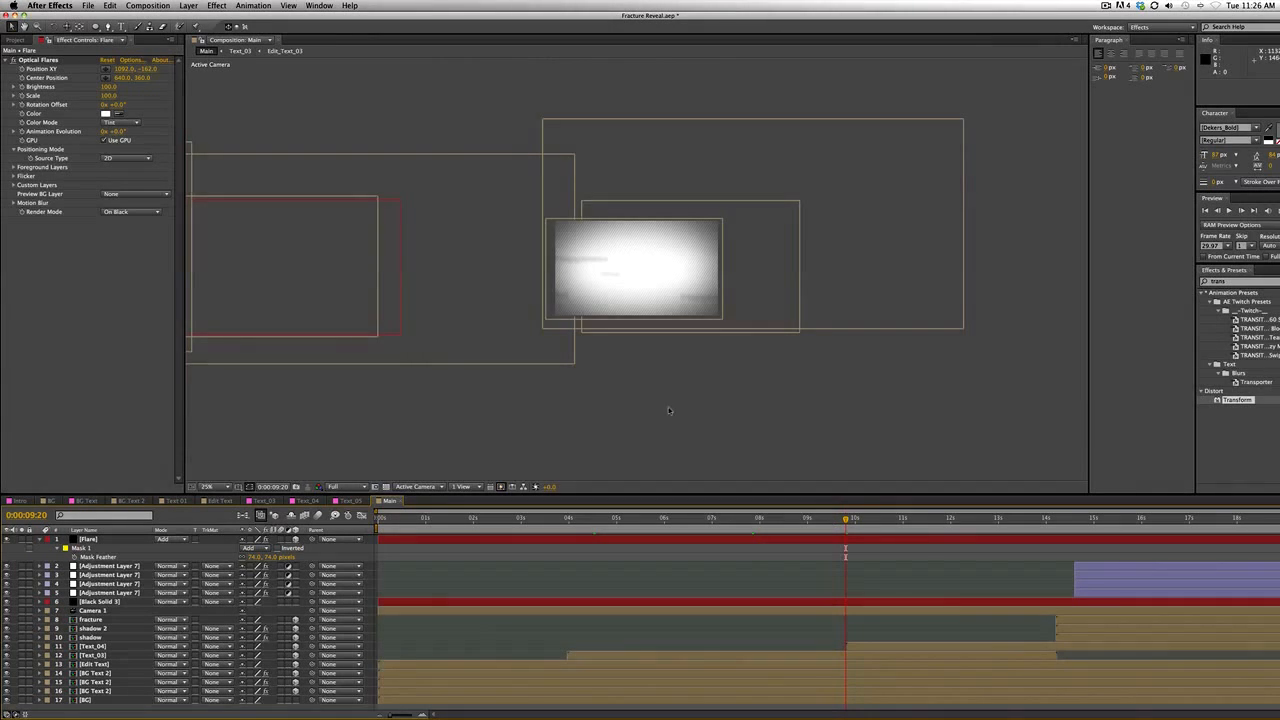
key(comma)
click(513, 301)
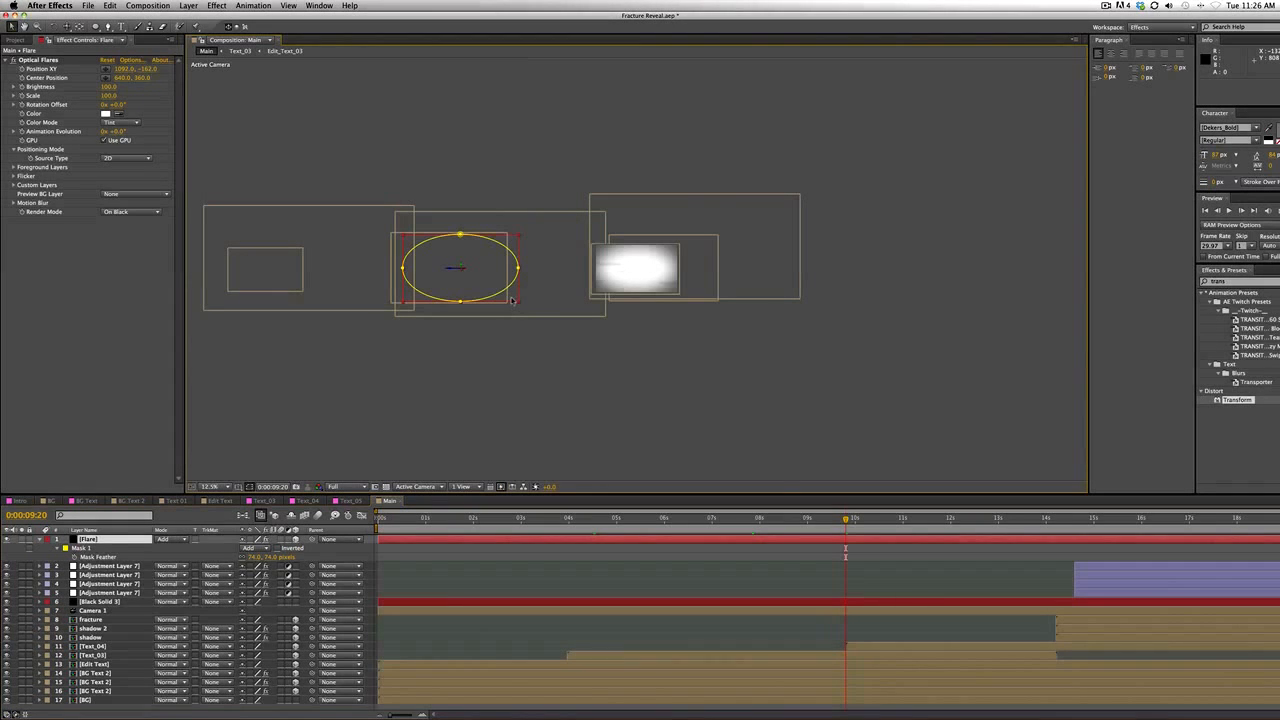
key(super+d)
drag(543, 302, 689, 302)
key(period)
key(period)
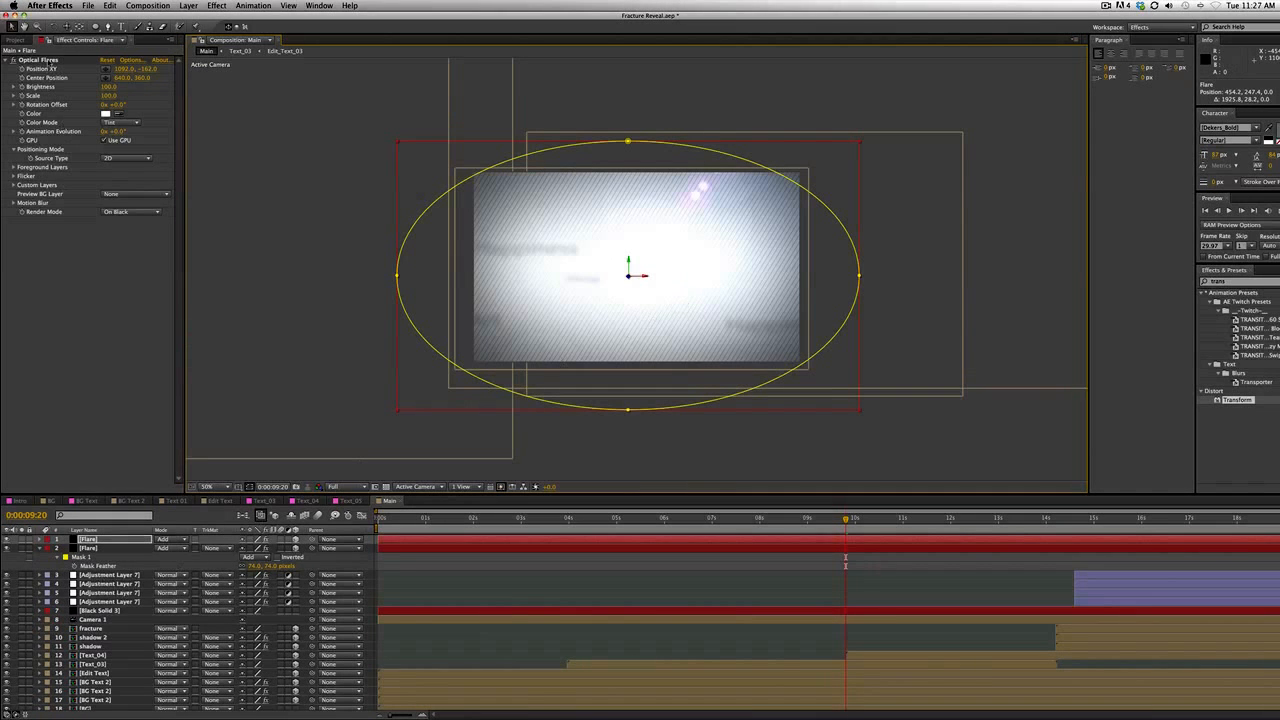
Move the duplicate flare's Position XY to 238.9, 99.8 near the frame's upper-left corner and check it at 0:00:11:09
click(50, 62)
drag(792, 85, 425, 110)
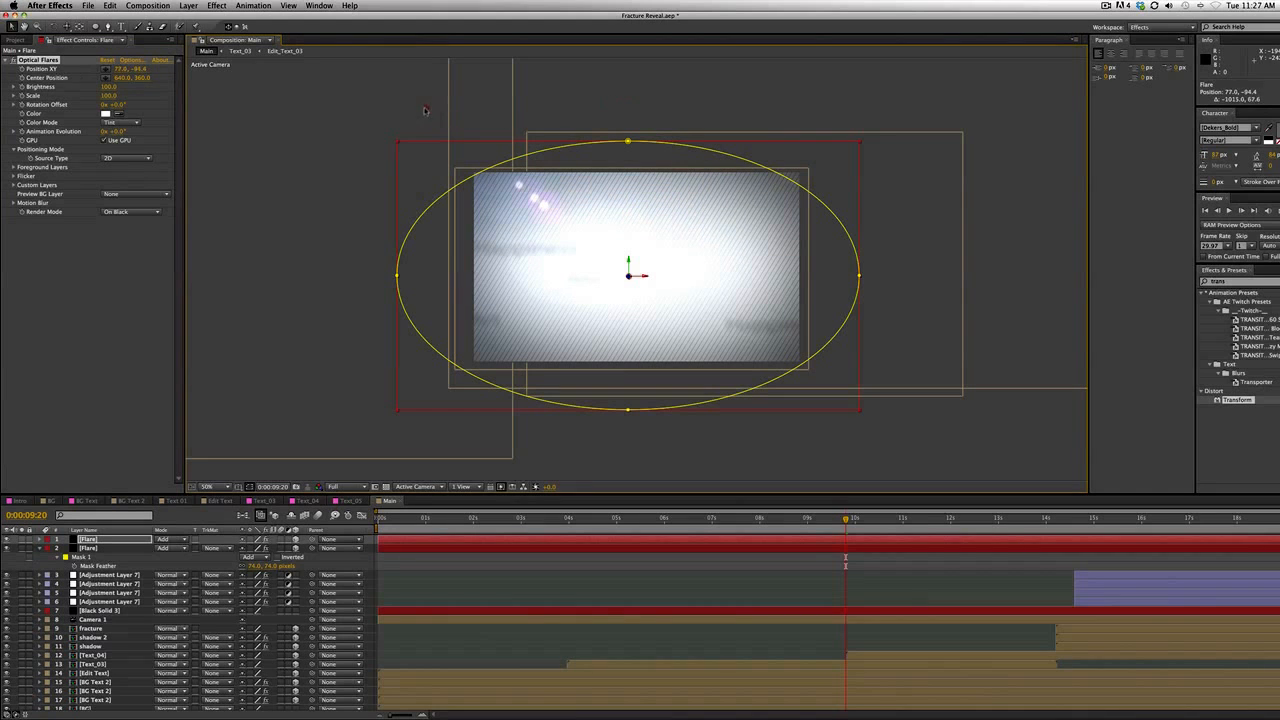
drag(847, 521, 873, 543)
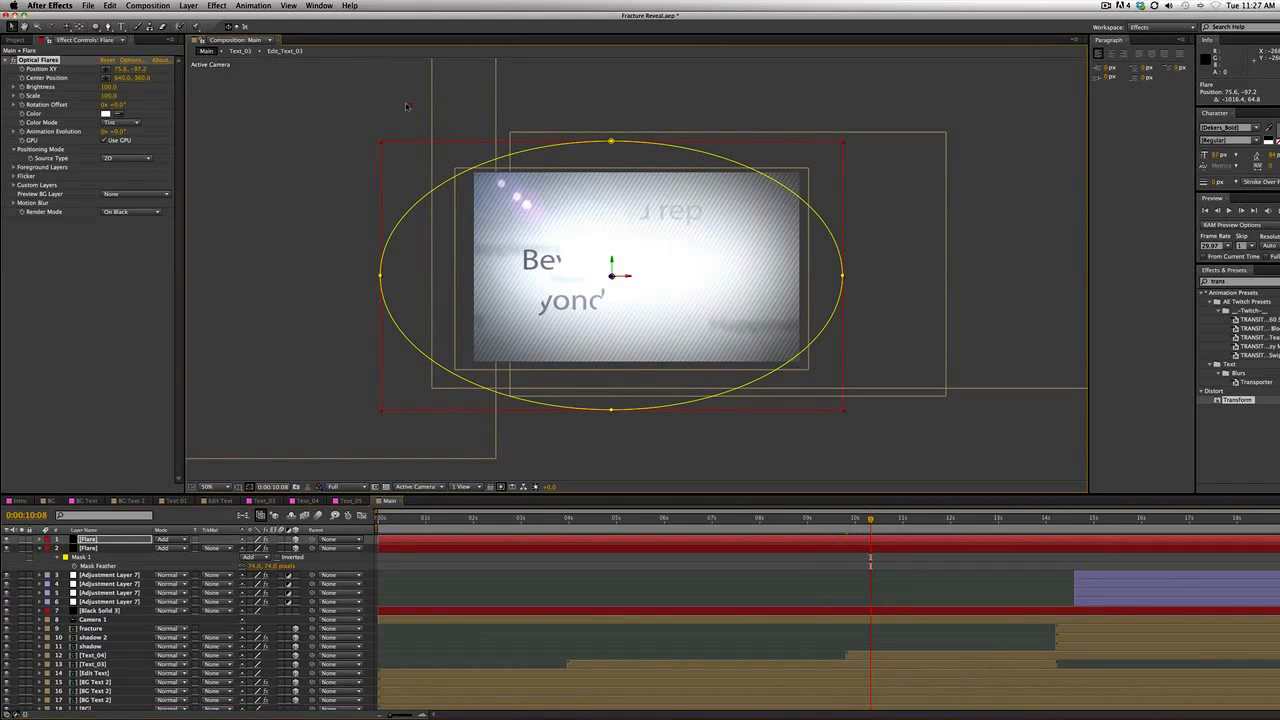
drag(410, 95, 470, 176)
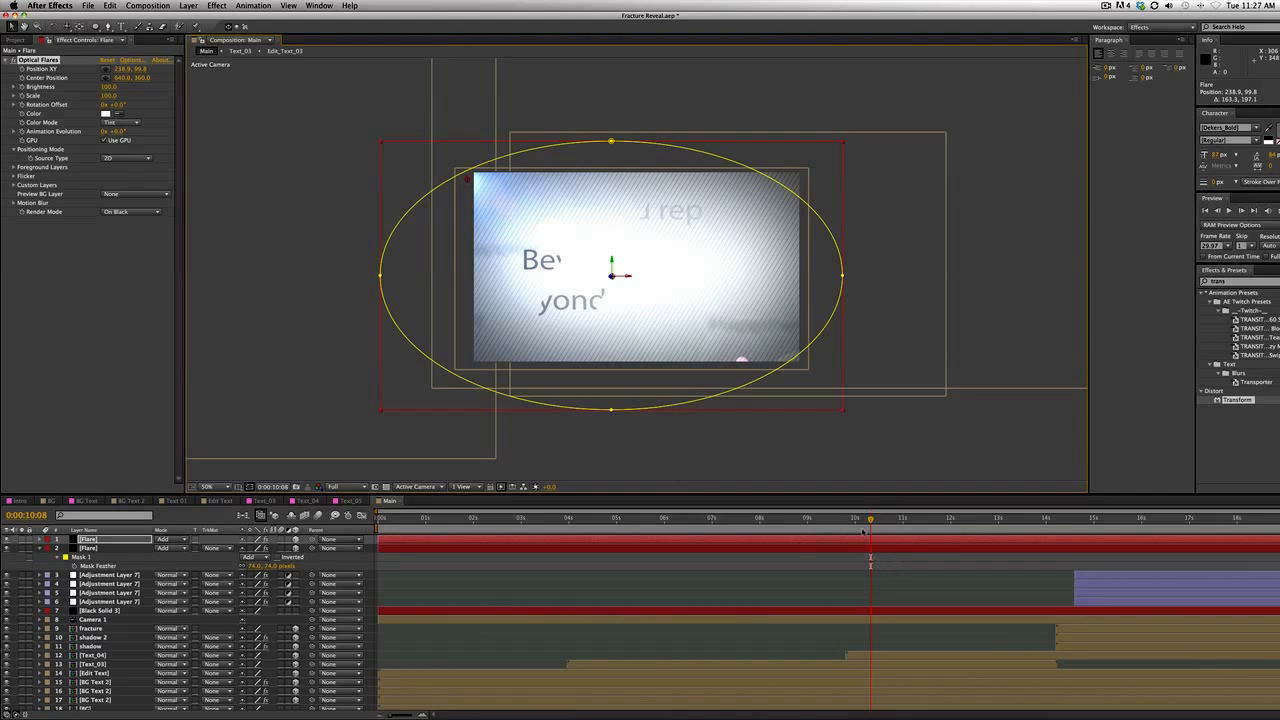
click(881, 469)
drag(866, 519, 919, 523)
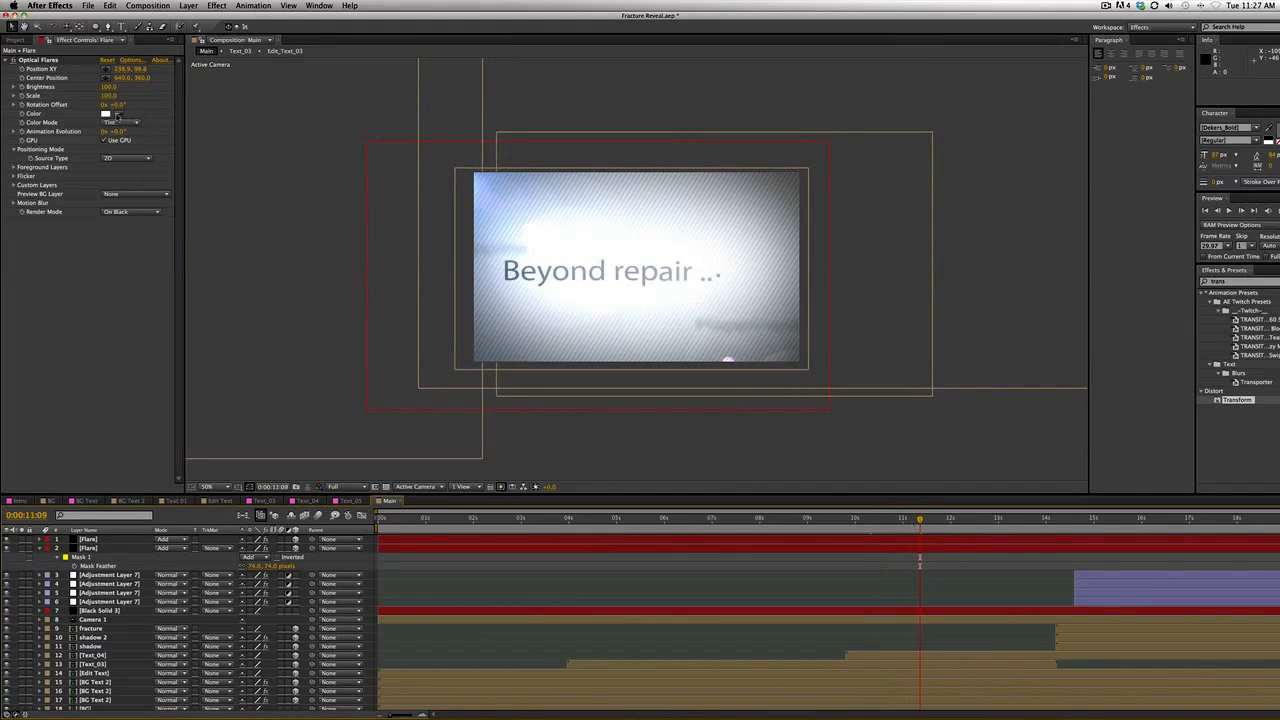
Set the duplicate flare's color to blue 2992F4 and lower its Brightness
click(117, 116)
drag(182, 313, 184, 335)
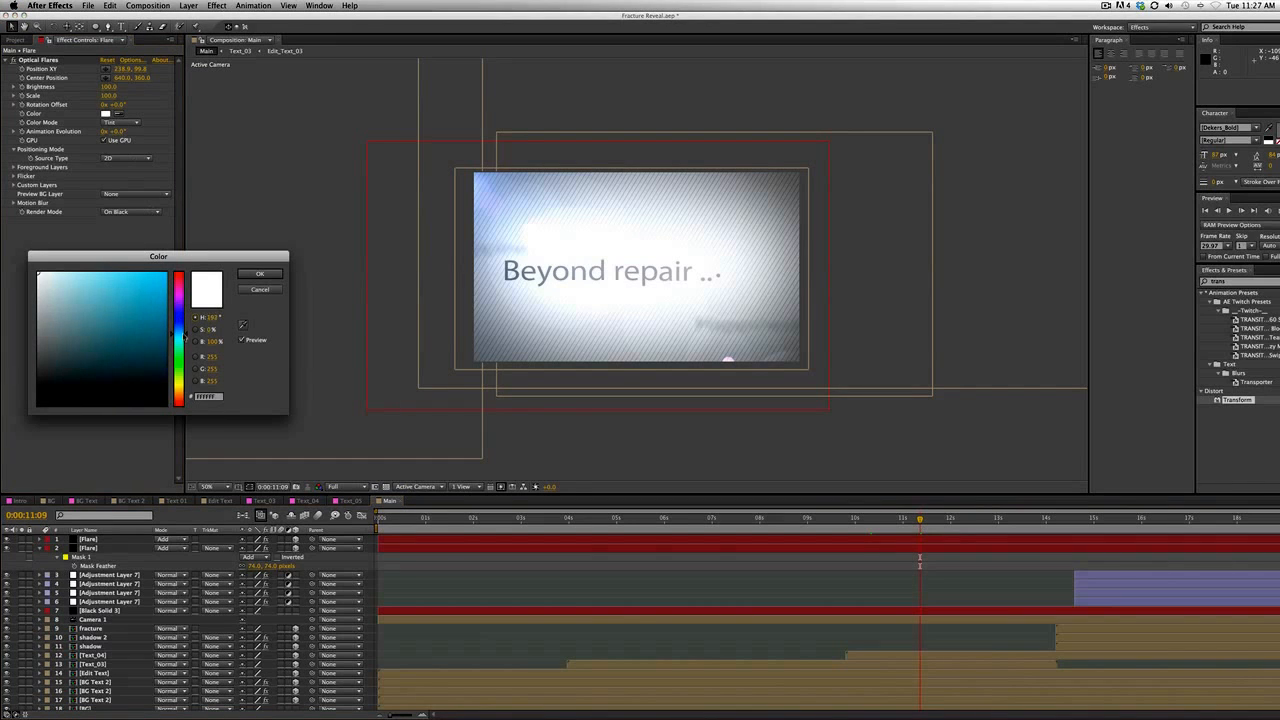
mouse_move(163, 284)
mouse_down()
mouse_move(159, 302)
mouse_move(145, 278)
mouse_up()
drag(176, 325, 181, 330)
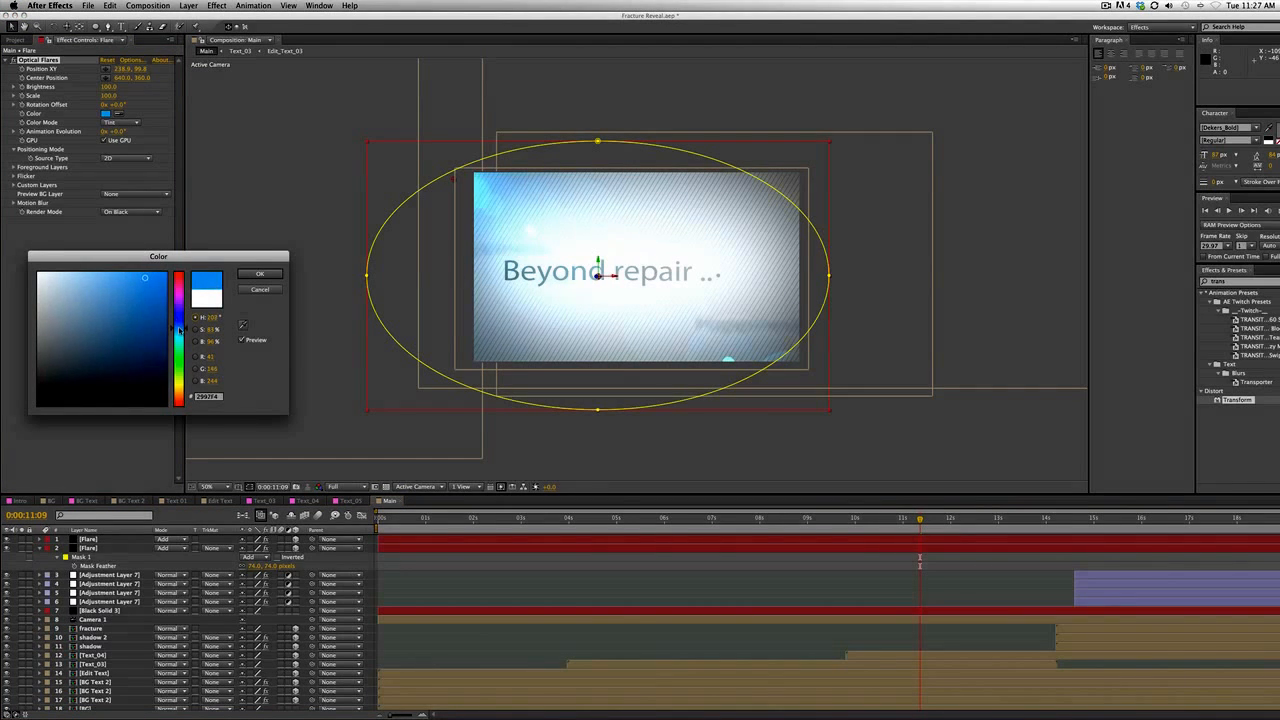
click(259, 274)
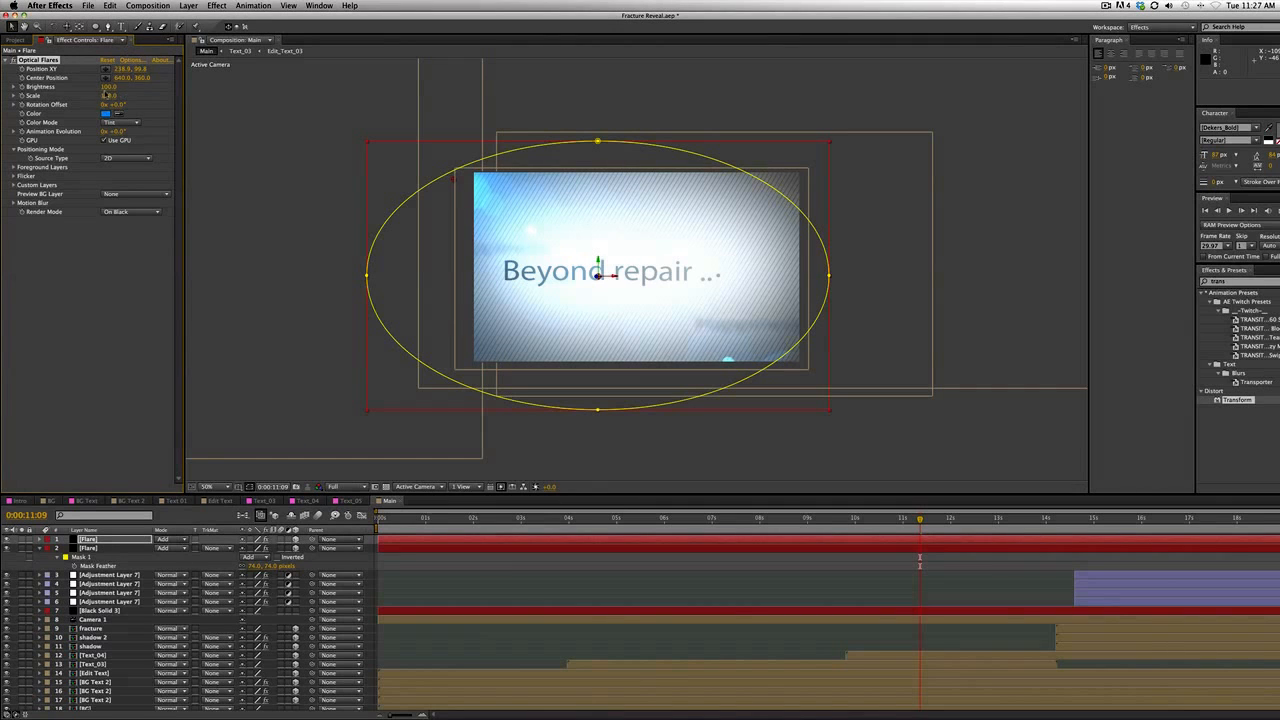
mouse_move(104, 87)
mouse_down()
mouse_move(62, 87)
mouse_move(84, 87)
mouse_up()
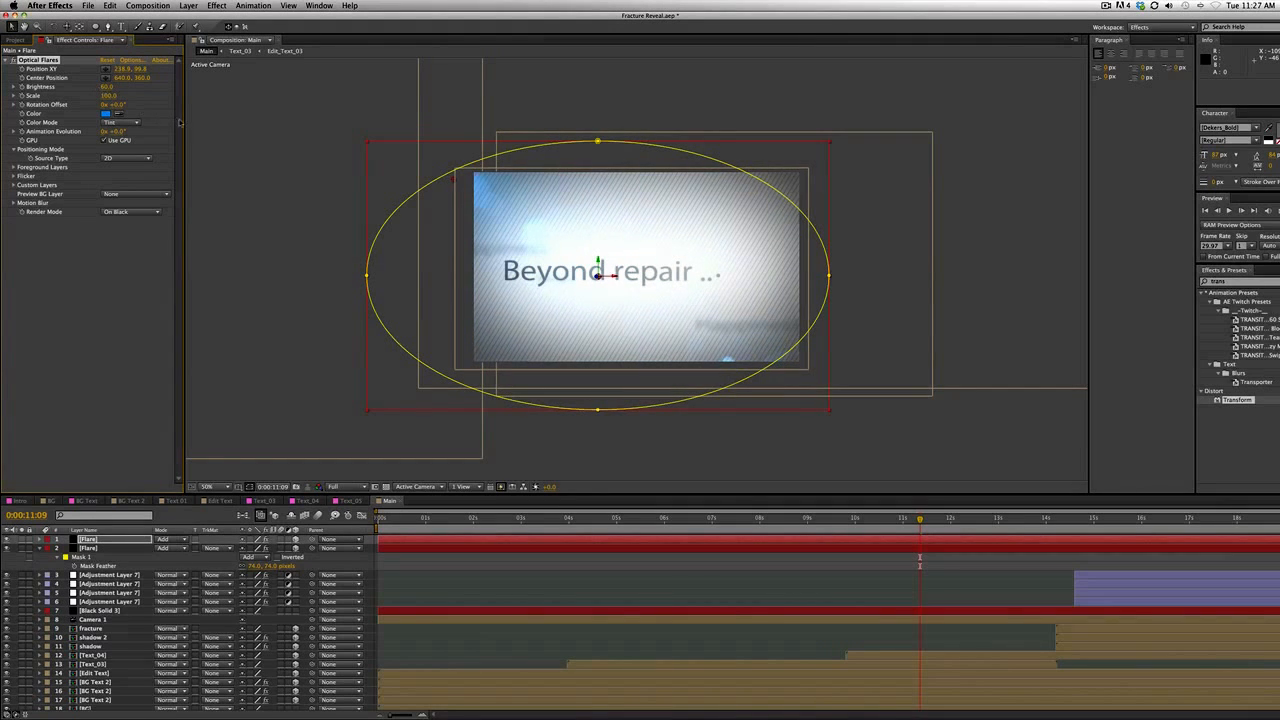
Go to 0:00:07:15 and set the original Flare layer's color to a matching bright blue
click(300, 205)
drag(914, 527, 1010, 533)
drag(1006, 532, 740, 532)
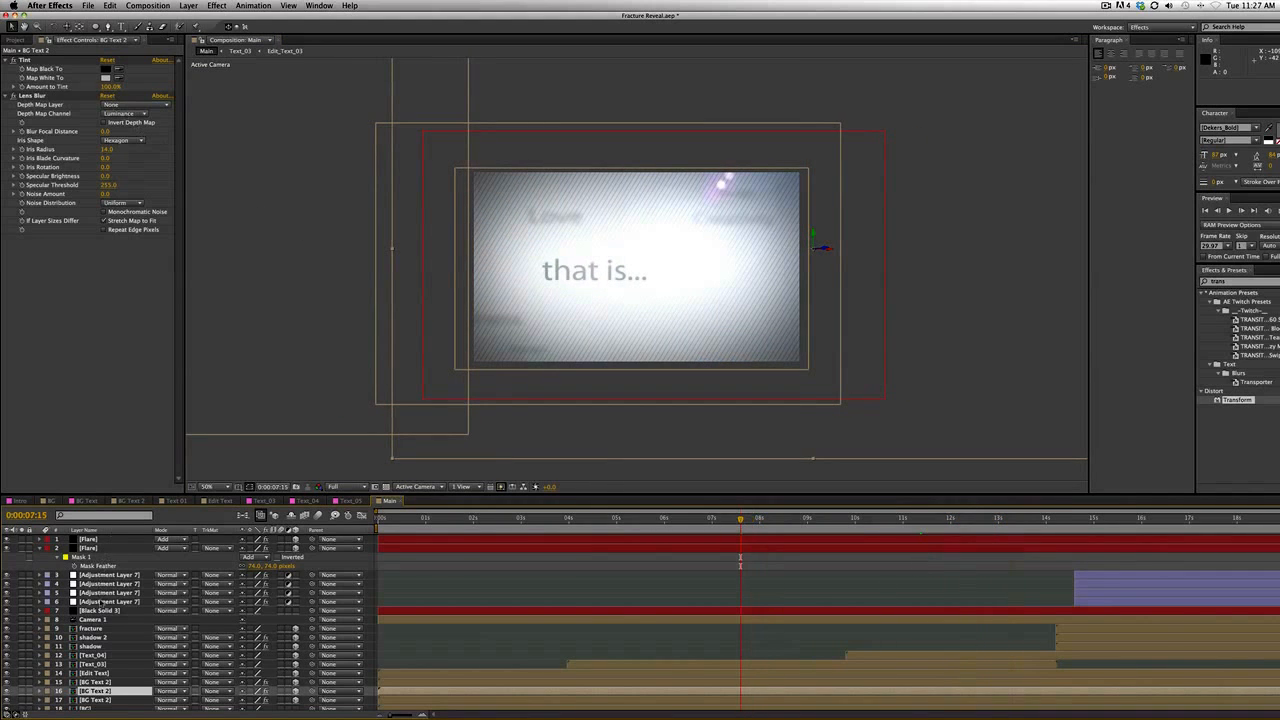
click(105, 548)
click(105, 114)
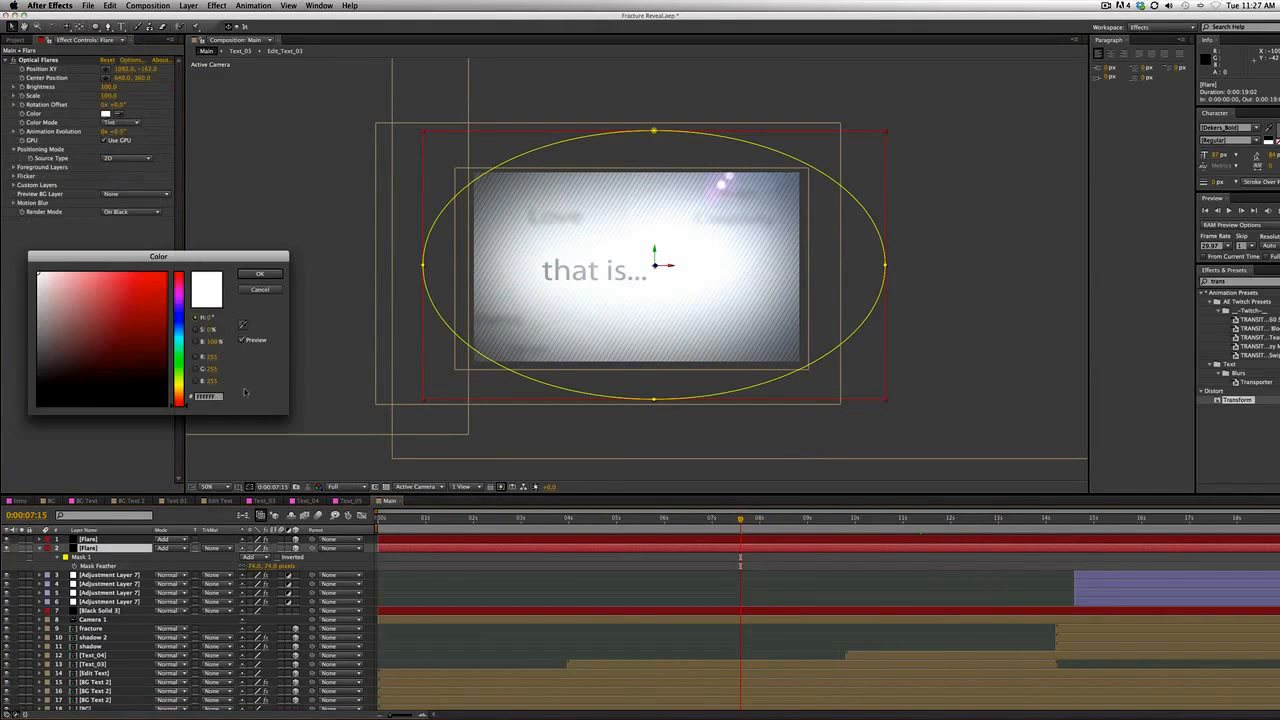
drag(177, 340, 181, 330)
drag(156, 281, 156, 276)
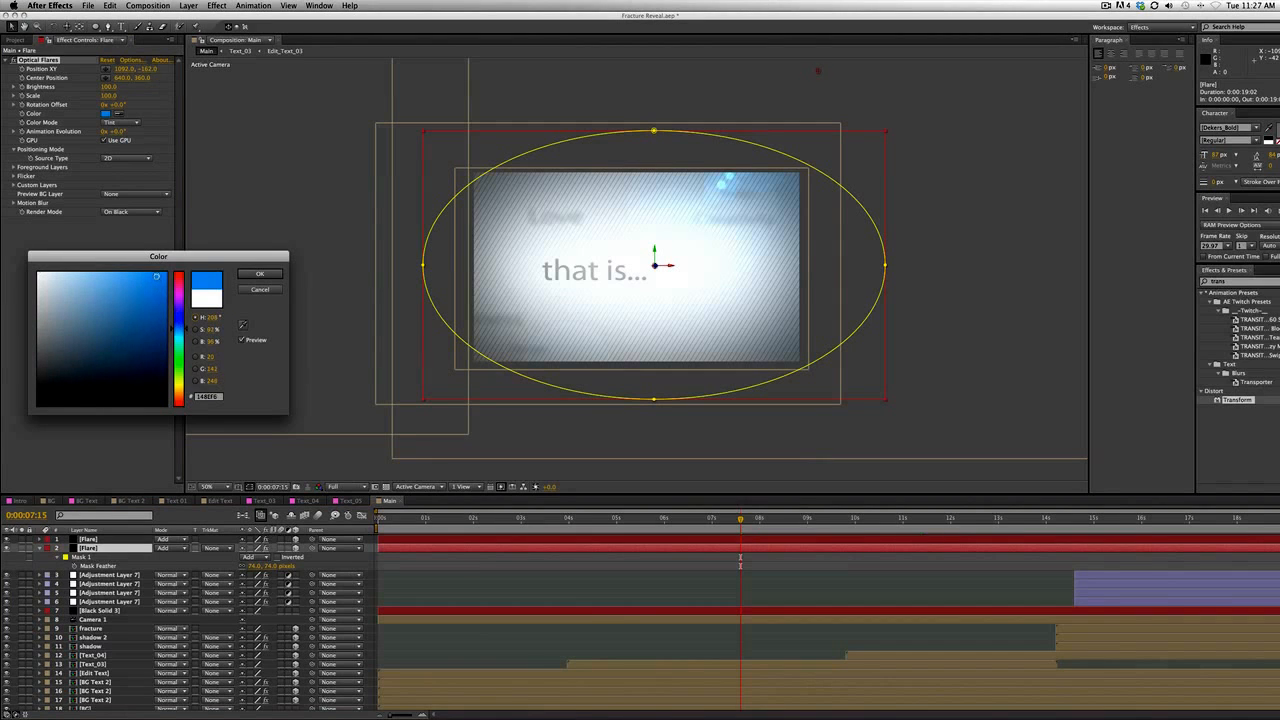
click(259, 275)
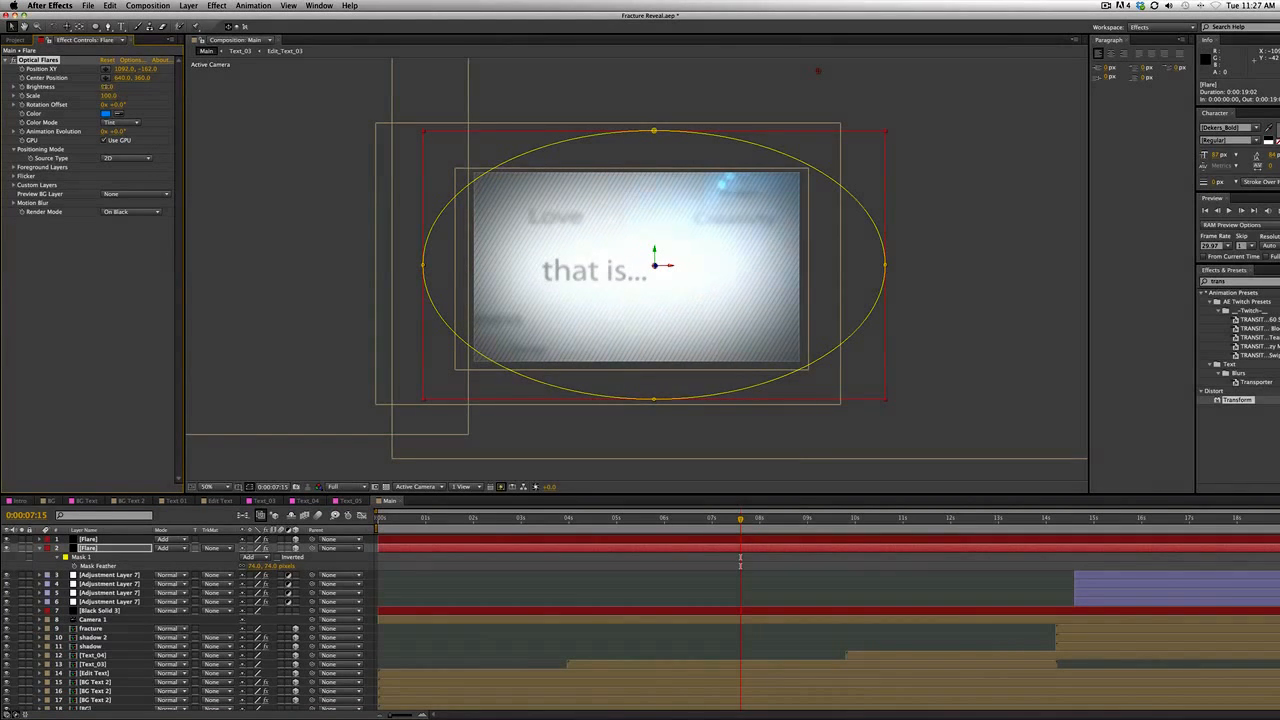
click(606, 394)
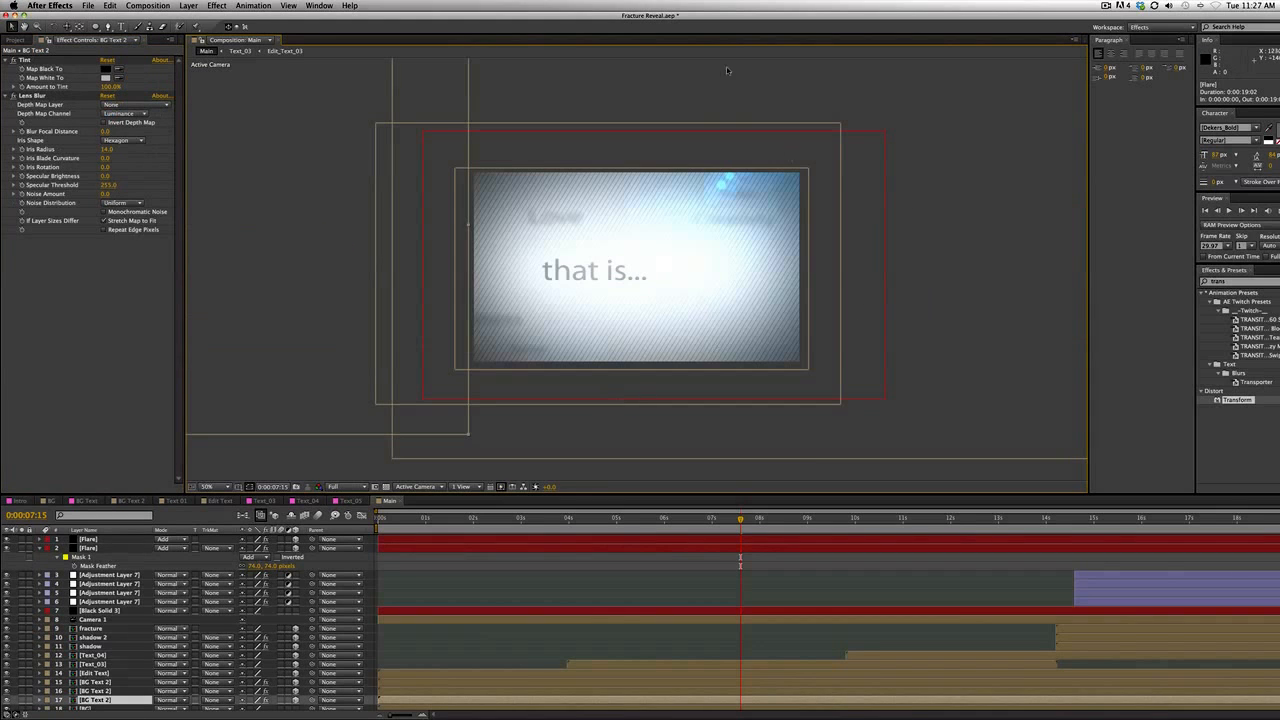
Duplicate the blue Flare layer at 0:00:15:19 and move the copy over the FRACTURE title, to about 2706.6, 224.9 in X and Y
drag(740, 525, 1089, 578)
key(space)
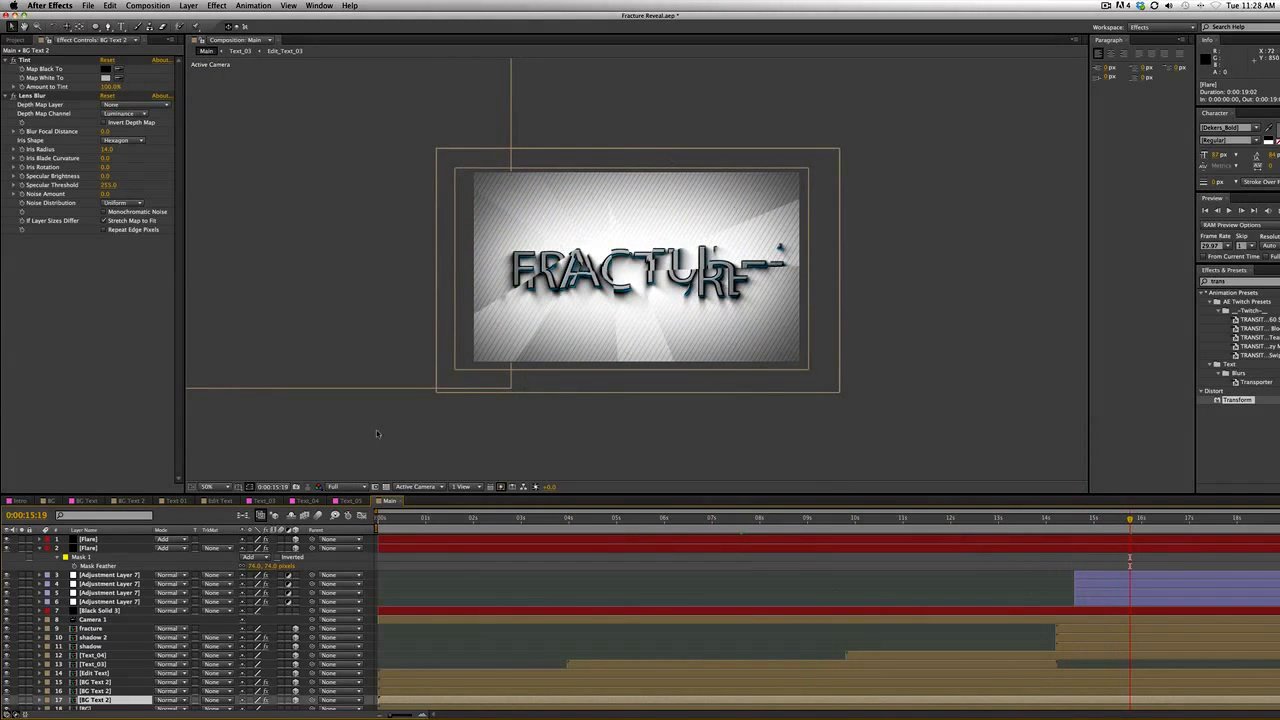
click(108, 539)
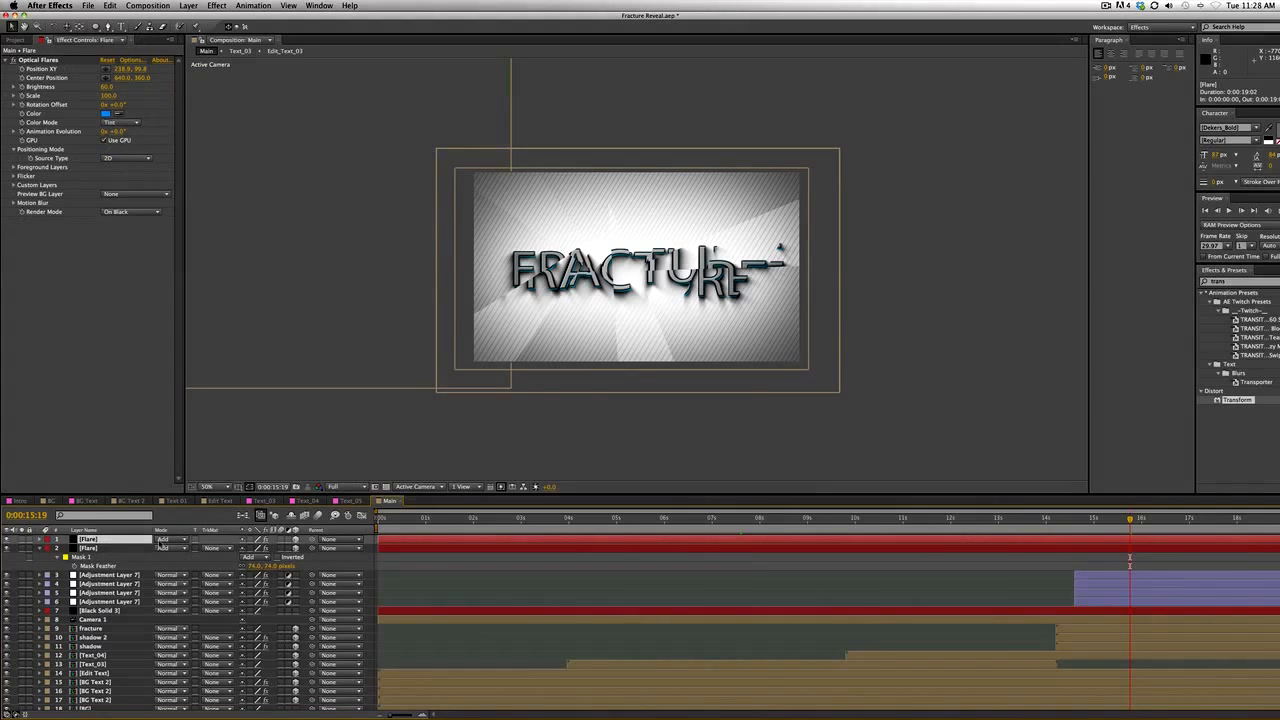
key(super+d)
key(comma)
key(comma)
key(comma)
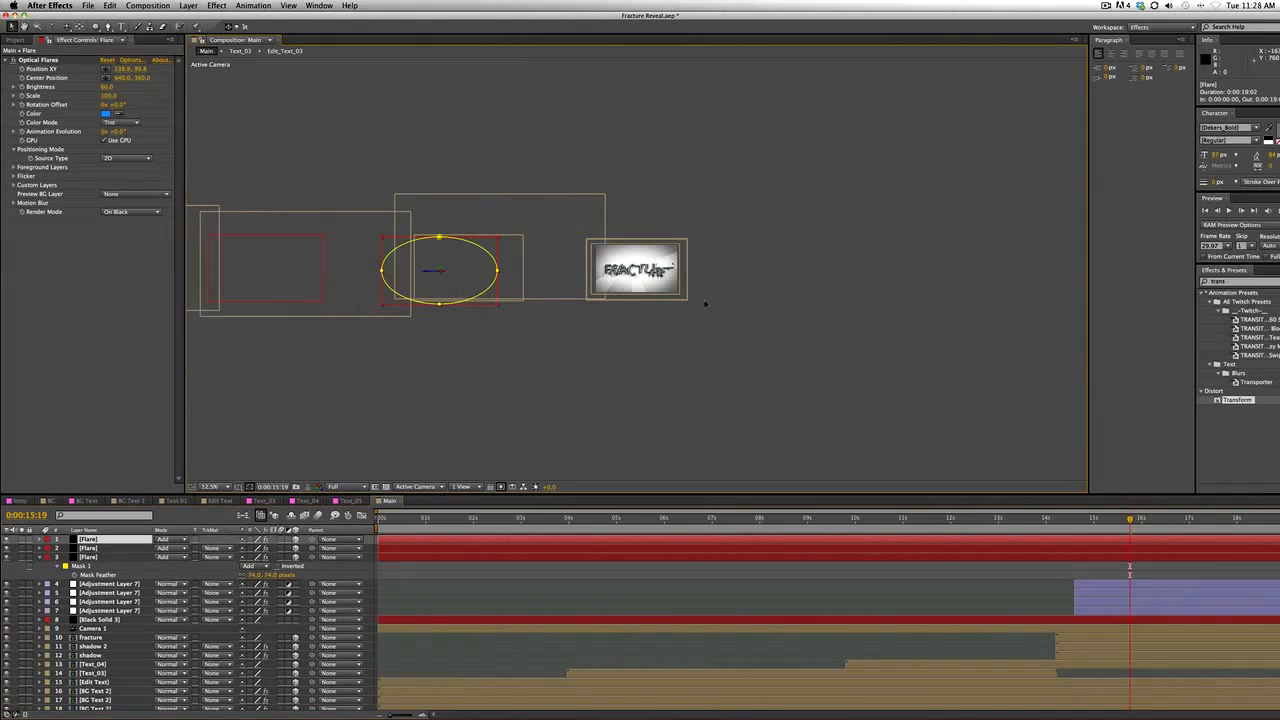
drag(490, 297, 700, 297)
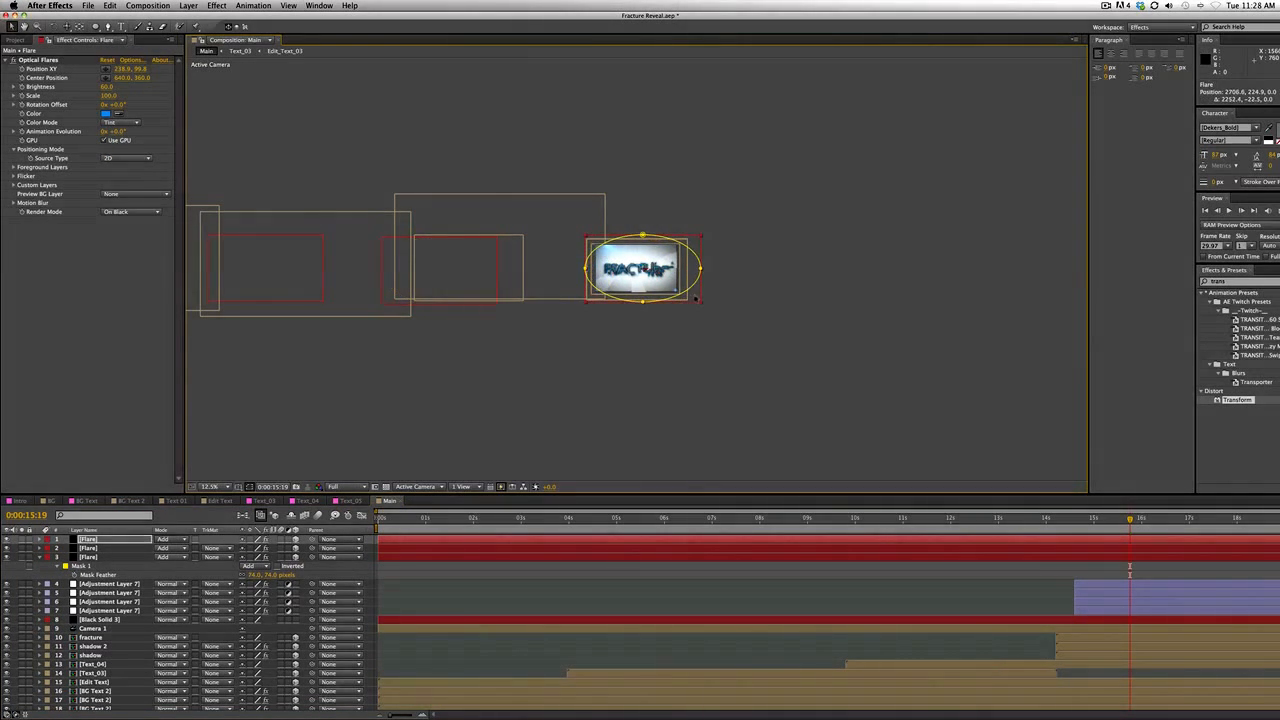
key(period)
key(period)
key(period)
key(period)
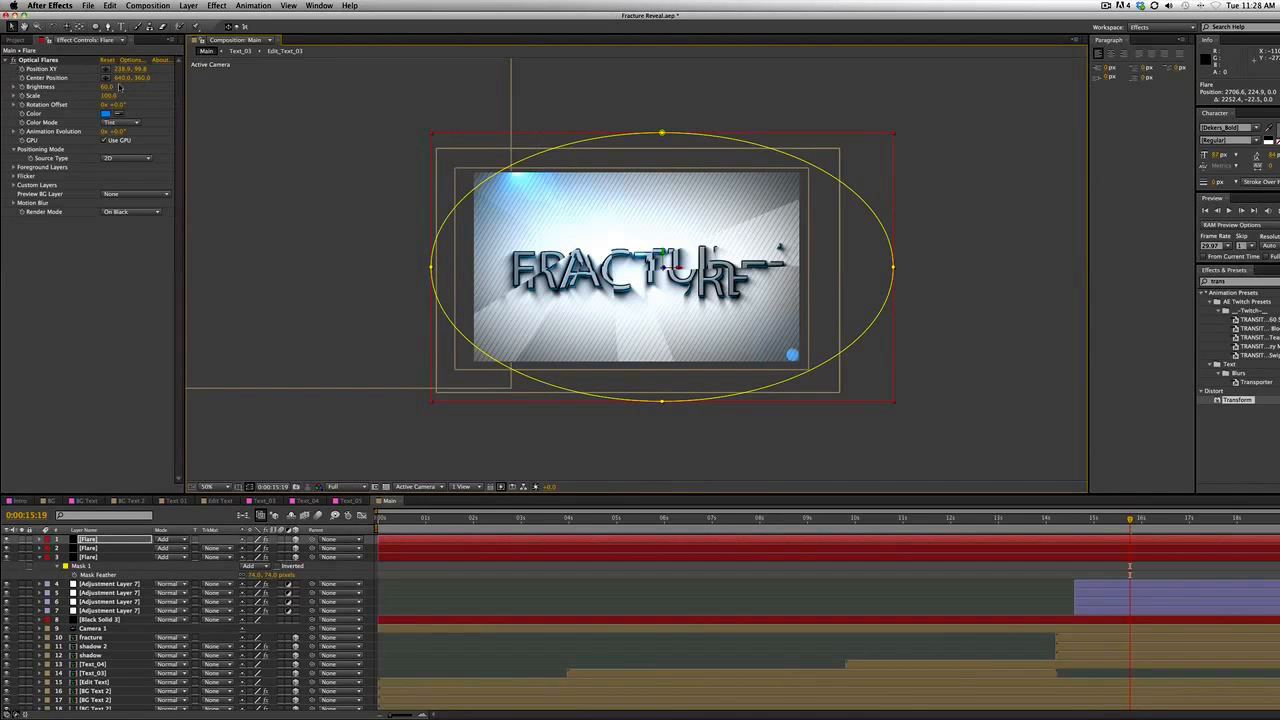
Try a much higher Brightness on the flare over the FRACTURE title
drag(119, 88, 189, 88)
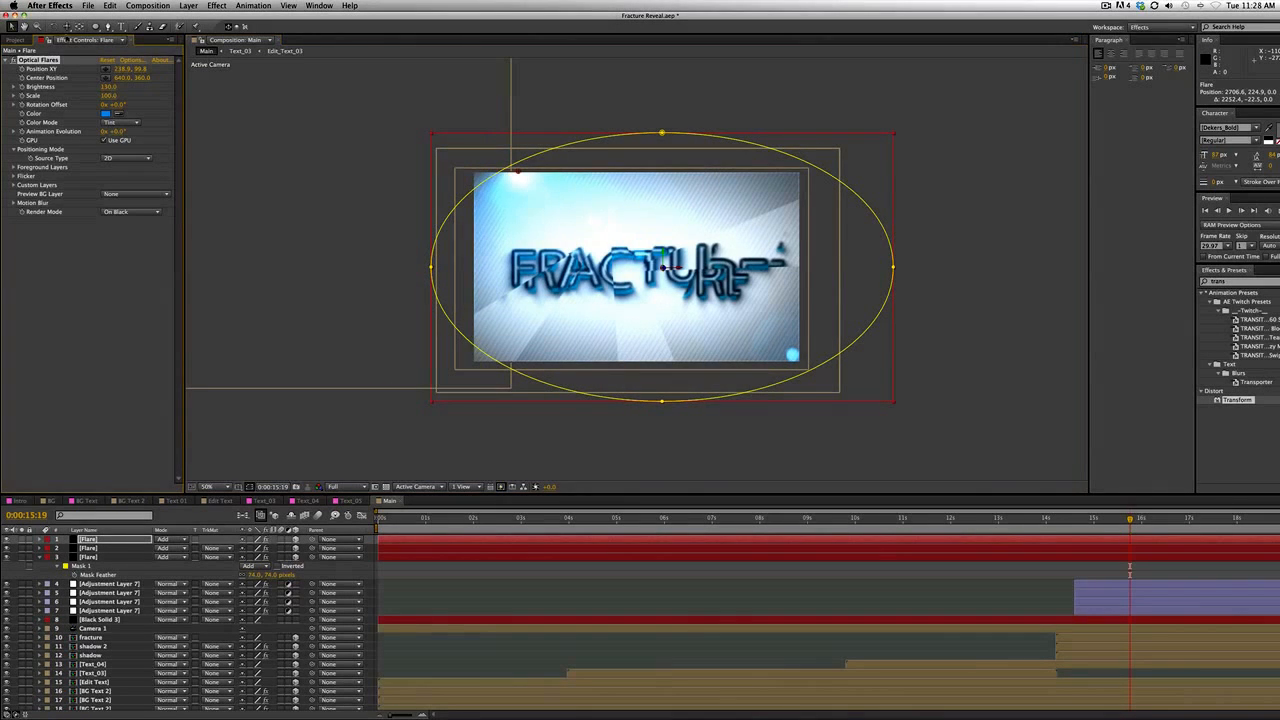
click(85, 87)
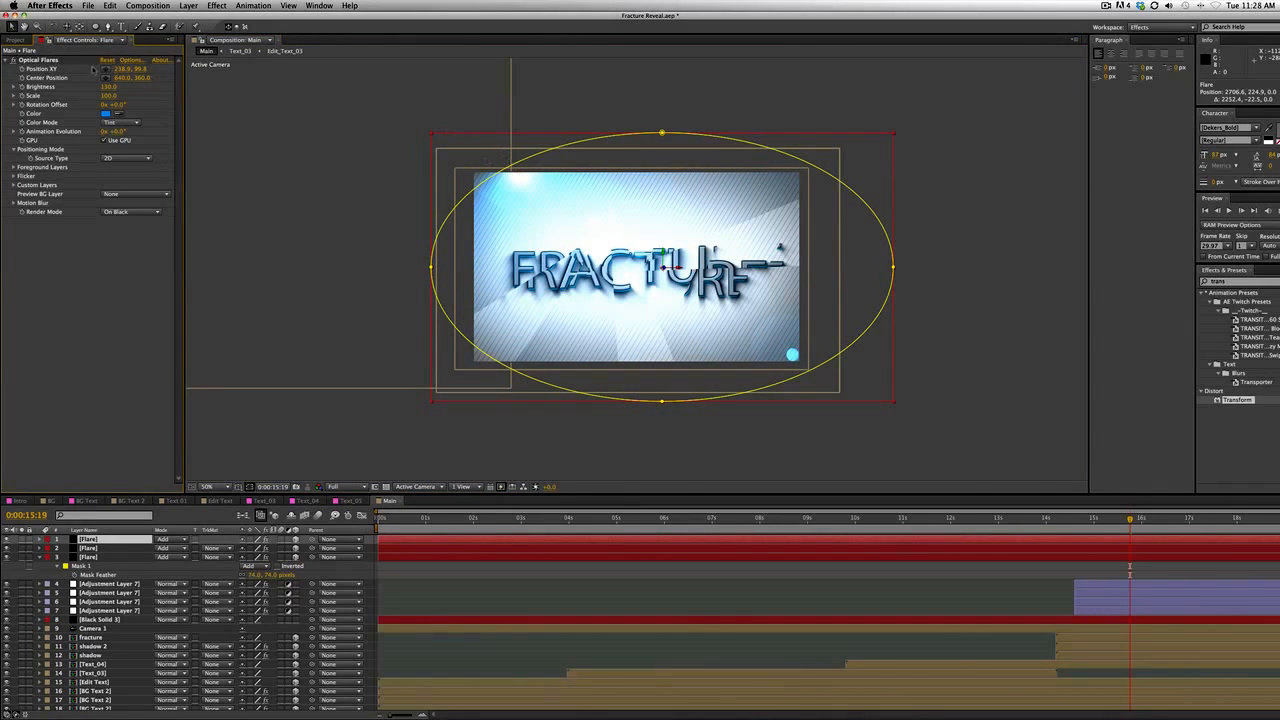
key(comma)
key(period)
Move the title flare's Position XY to 757, -38.1 above the frame, reduce its Brightness, and check back to 0:00:14:06
click(38, 61)
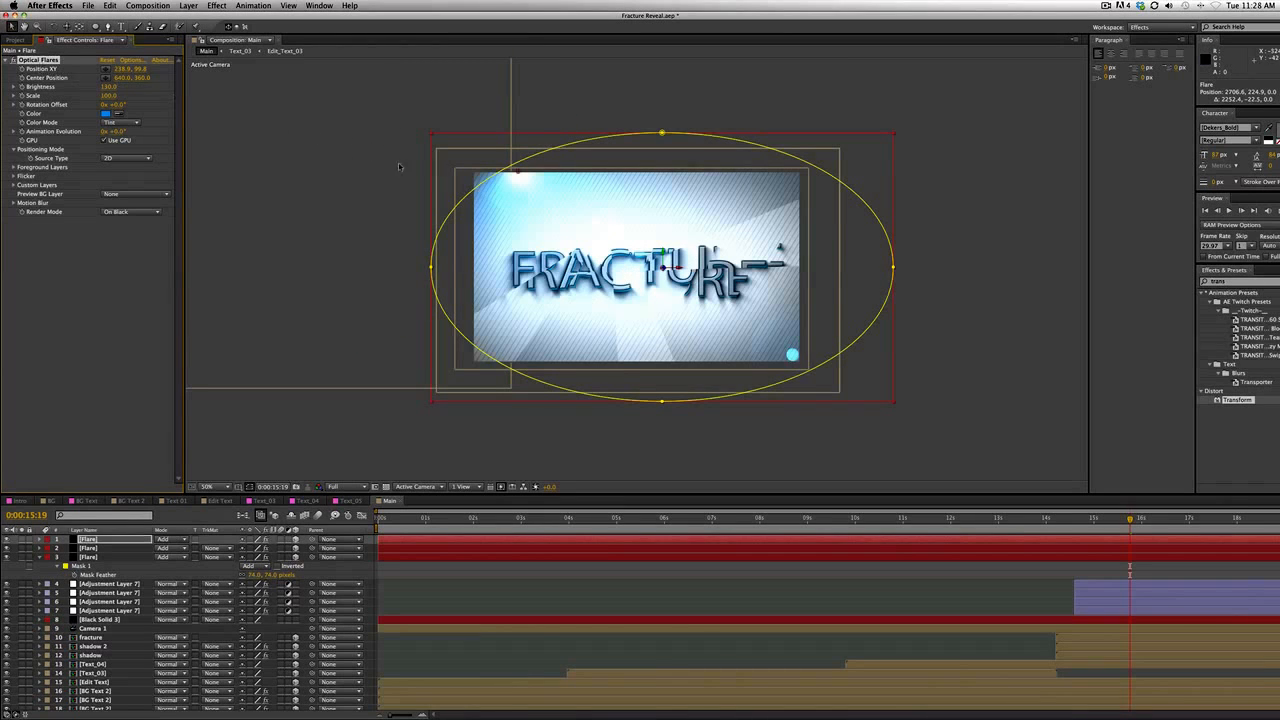
drag(520, 174, 715, 123)
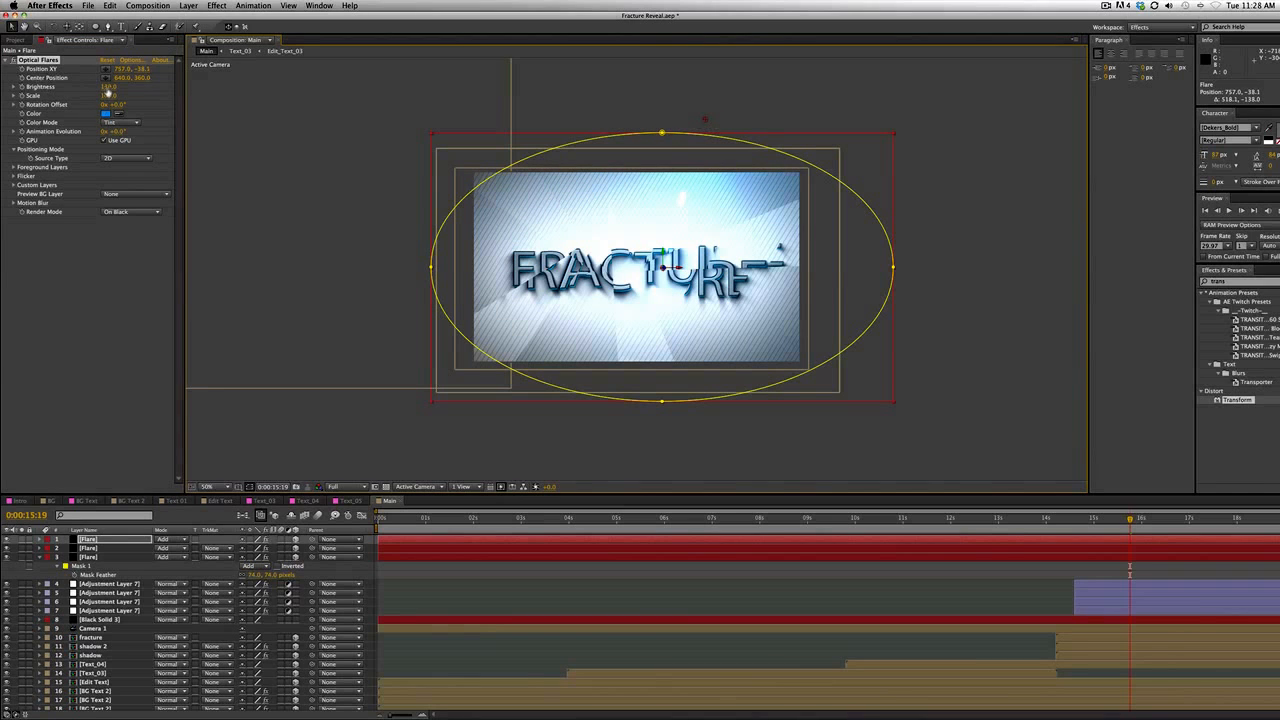
drag(108, 87, 88, 87)
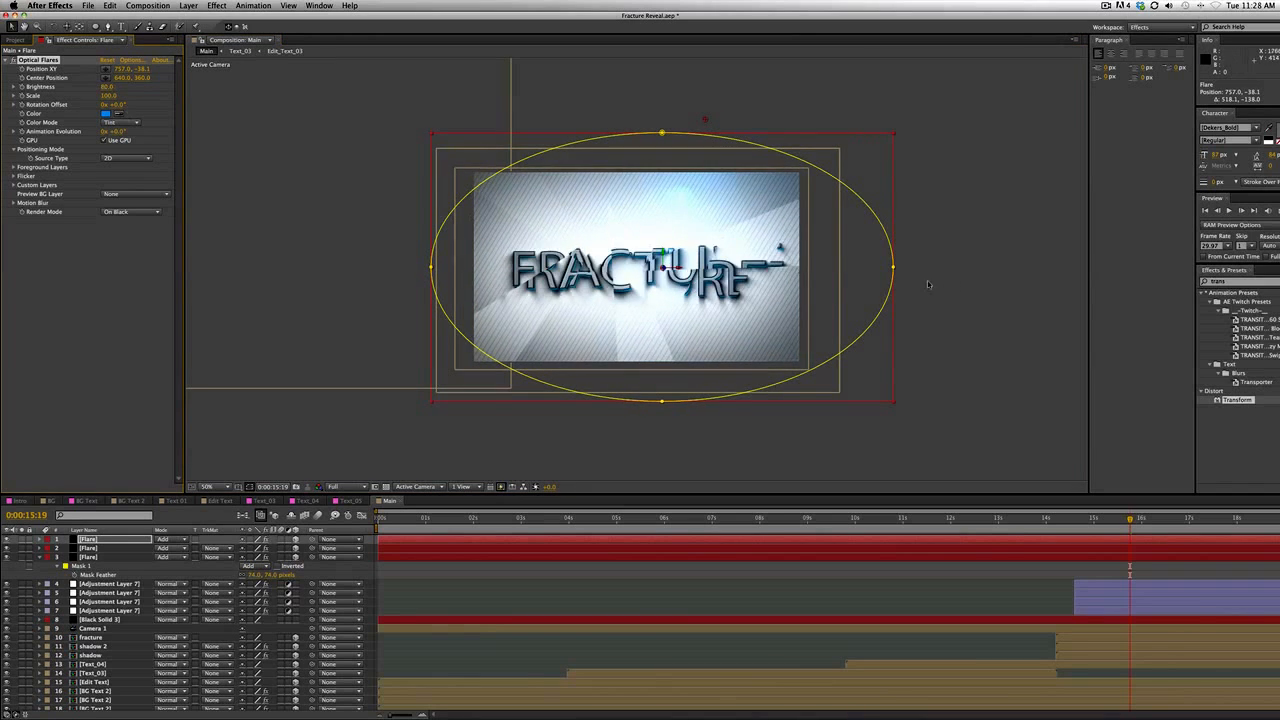
click(955, 285)
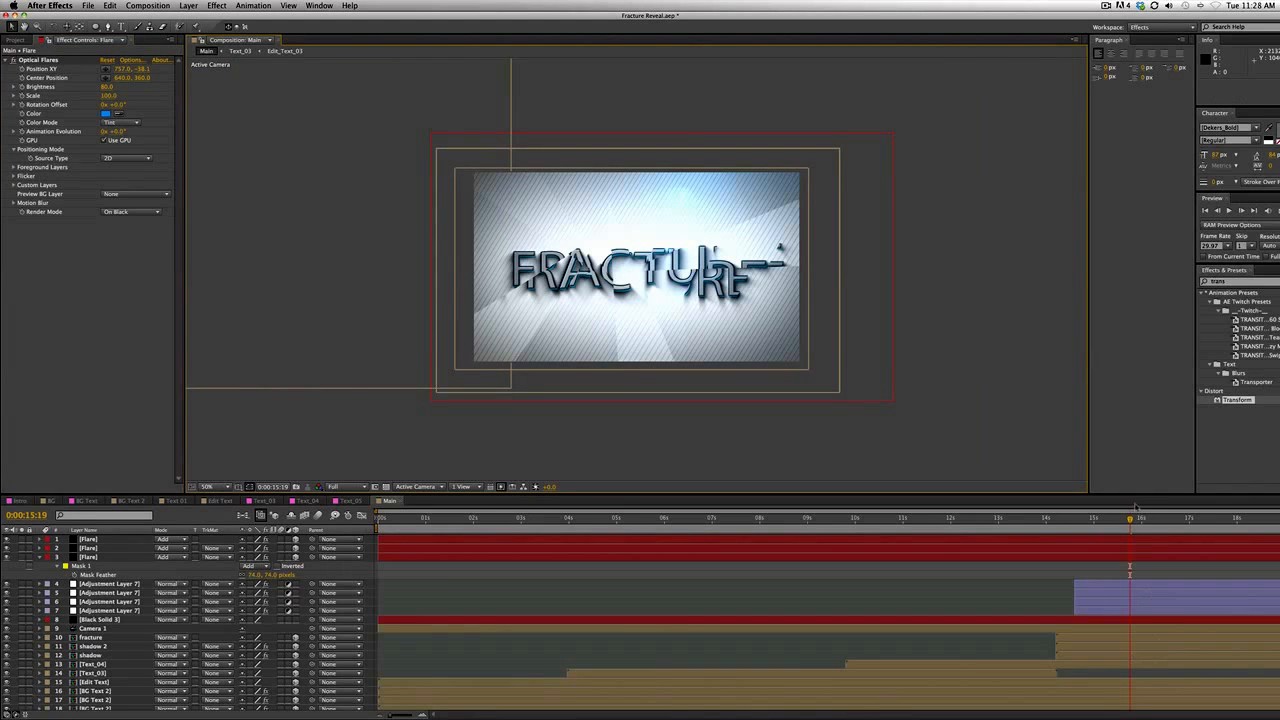
drag(1130, 521, 1057, 570)
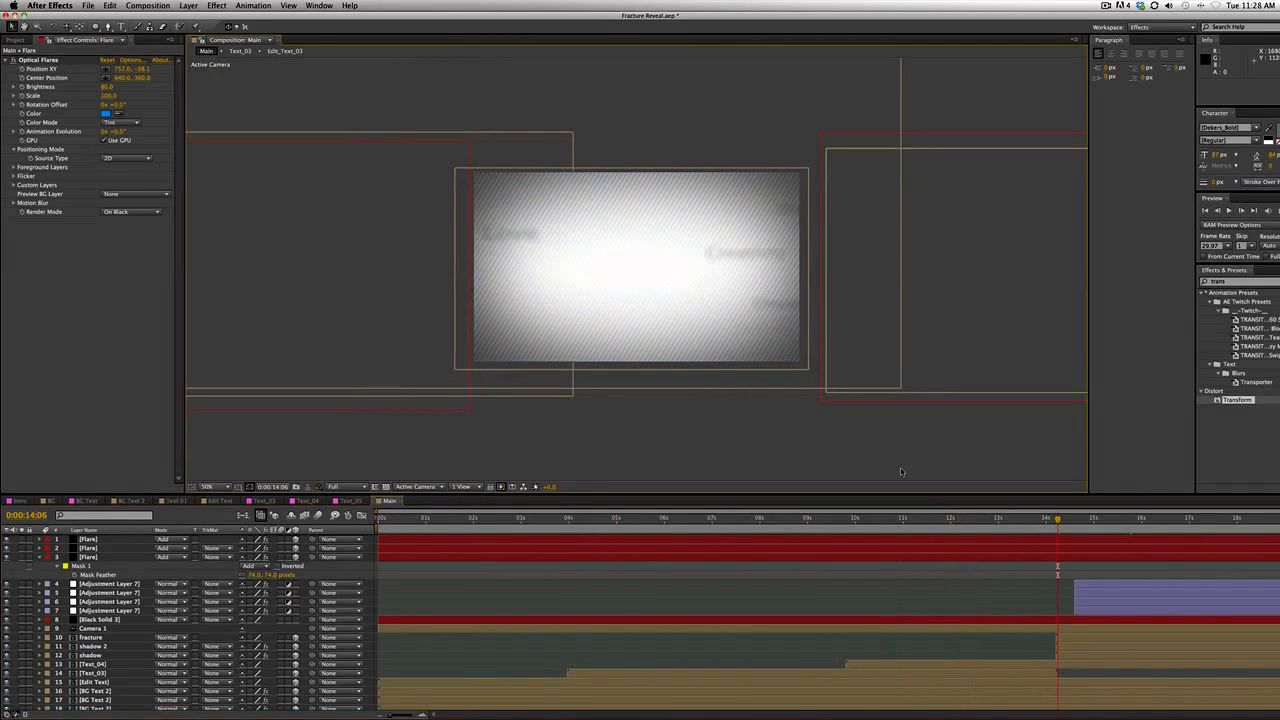